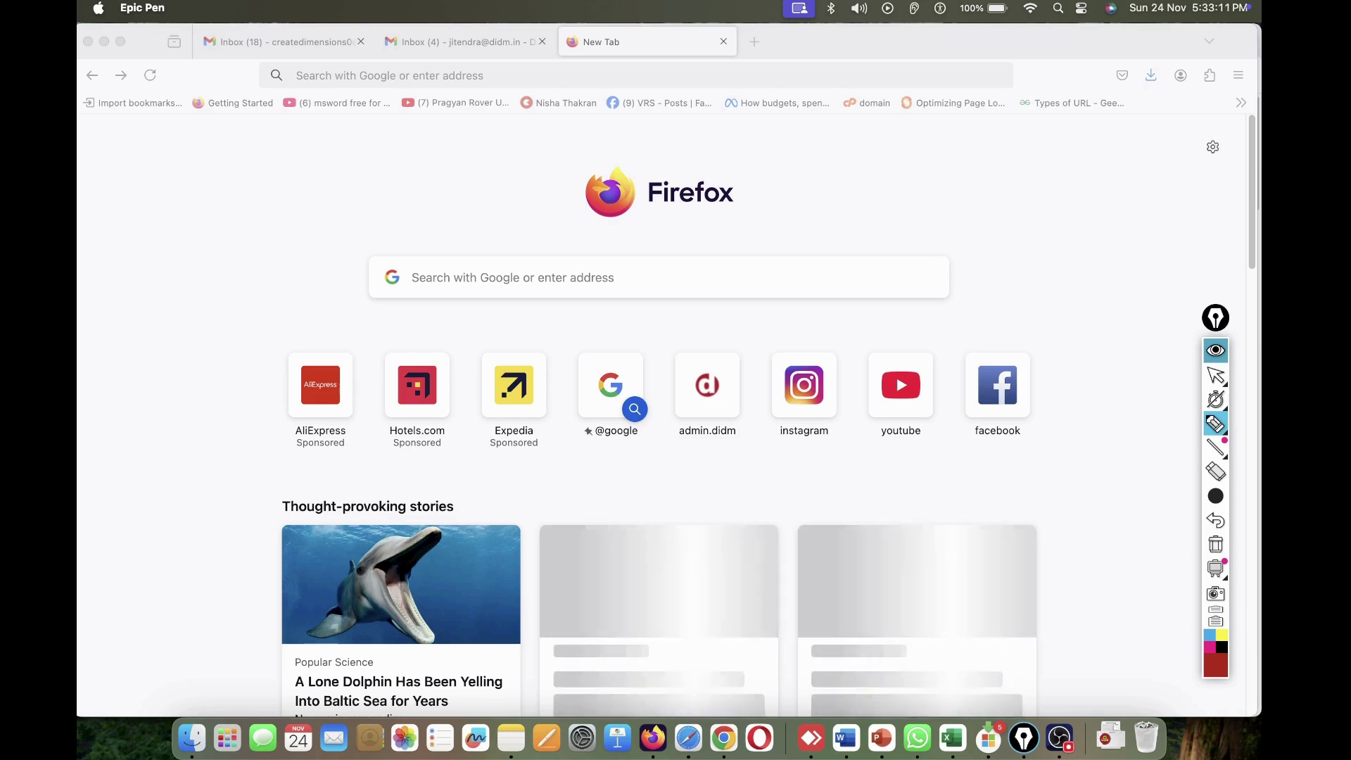
# - Handwrite an underlined red list reading "keywords", "Title" and "Des." over the page, with small marks beside the words
pyautogui.moveTo(768, 98)
pyautogui.mouseDown()
pyautogui.moveTo(760, 121)
pyautogui.moveTo(824, 124)
pyautogui.moveTo(861, 77)
pyautogui.moveTo(911, 51)
pyautogui.mouseUp()
pyautogui.moveTo(749, 141); pyautogui.dragTo(911, 84)
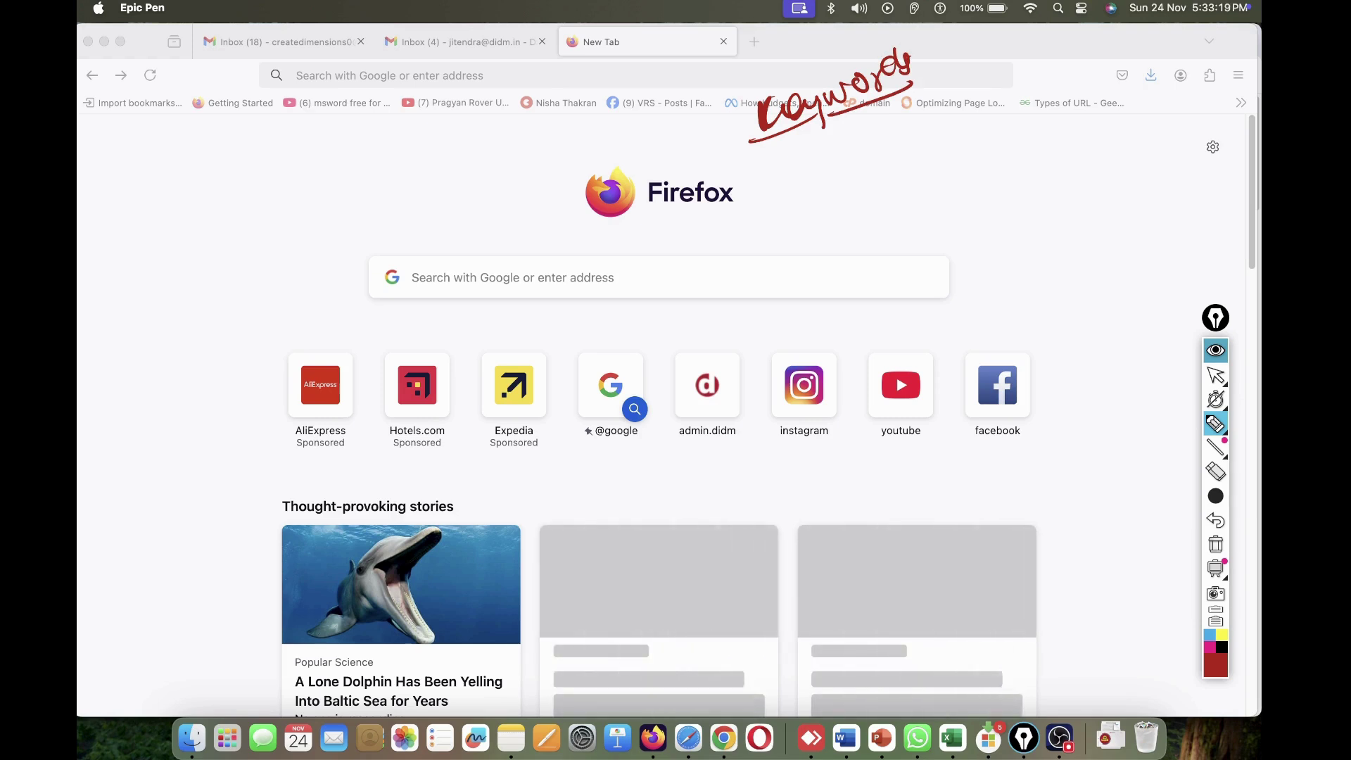
pyautogui.moveTo(677, 130); pyautogui.dragTo(702, 156)
pyautogui.moveTo(934, 64); pyautogui.dragTo(965, 62)
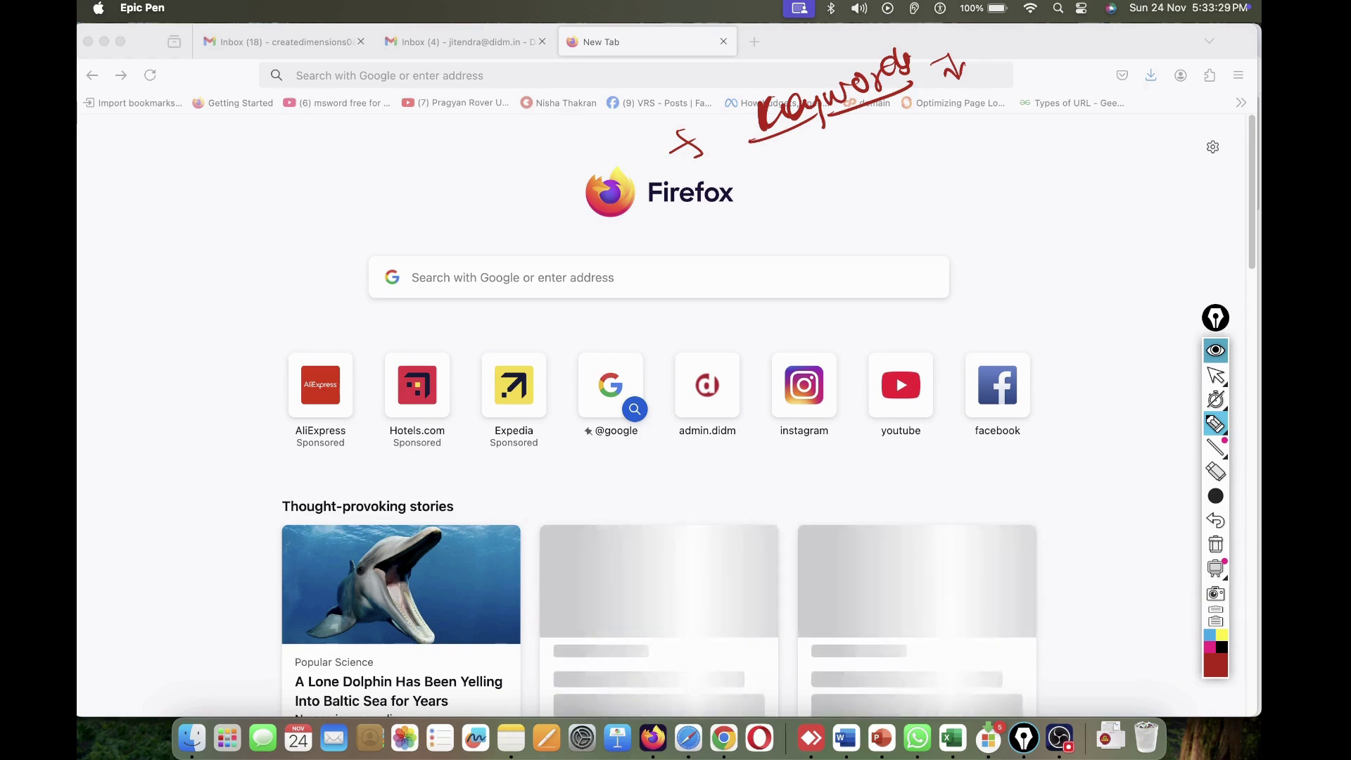
pyautogui.moveTo(733, 176)
pyautogui.mouseDown()
pyautogui.moveTo(753, 193)
pyautogui.moveTo(860, 126)
pyautogui.mouseUp()
pyautogui.moveTo(774, 199)
pyautogui.mouseDown()
pyautogui.moveTo(860, 149)
pyautogui.moveTo(804, 205)
pyautogui.moveTo(845, 204)
pyautogui.mouseUp()
pyautogui.click(873, 169)
pyautogui.moveTo(857, 180)
pyautogui.mouseDown()
pyautogui.moveTo(847, 202)
pyautogui.moveTo(876, 189)
pyautogui.mouseUp()
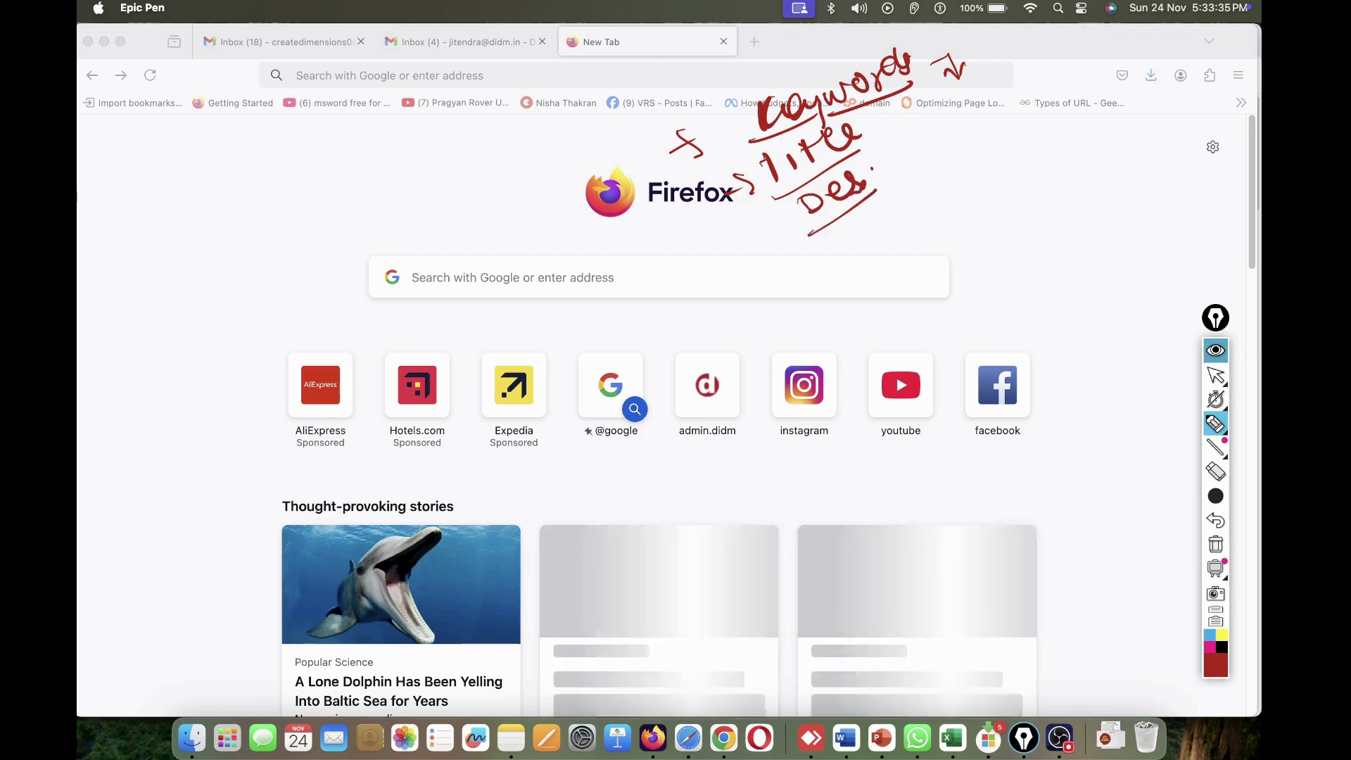
# - Handwrite robots and canonical notes below "Des." in red and circle both of them together
pyautogui.moveTo(821, 247); pyautogui.dragTo(846, 266)
pyautogui.moveTo(847, 243); pyautogui.dragTo(877, 243)
pyautogui.moveTo(886, 215); pyautogui.dragTo(899, 209)
pyautogui.moveTo(829, 288)
pyautogui.mouseDown()
pyautogui.moveTo(895, 248)
pyautogui.moveTo(892, 282)
pyautogui.moveTo(954, 226)
pyautogui.mouseUp()
pyautogui.click(930, 245)
pyautogui.moveTo(904, 301)
pyautogui.mouseDown()
pyautogui.moveTo(821, 320)
pyautogui.moveTo(870, 313)
pyautogui.mouseUp()
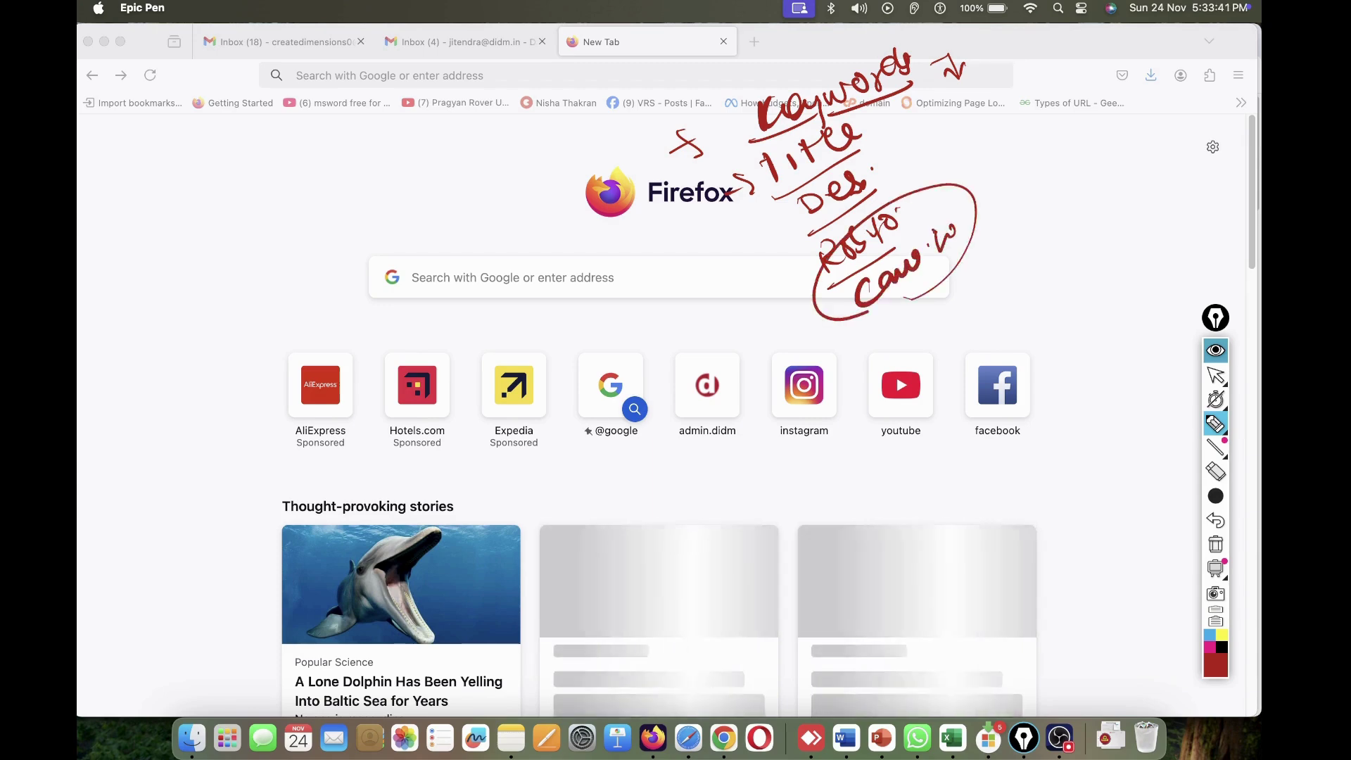
# - Draw an arrow from the circled notes to a handwritten "R" and an underlined "By default", and clear all annotations
pyautogui.moveTo(953, 204); pyautogui.dragTo(999, 175)
pyautogui.moveTo(971, 175); pyautogui.dragTo(1010, 185)
pyautogui.moveTo(1007, 161); pyautogui.dragTo(1035, 197)
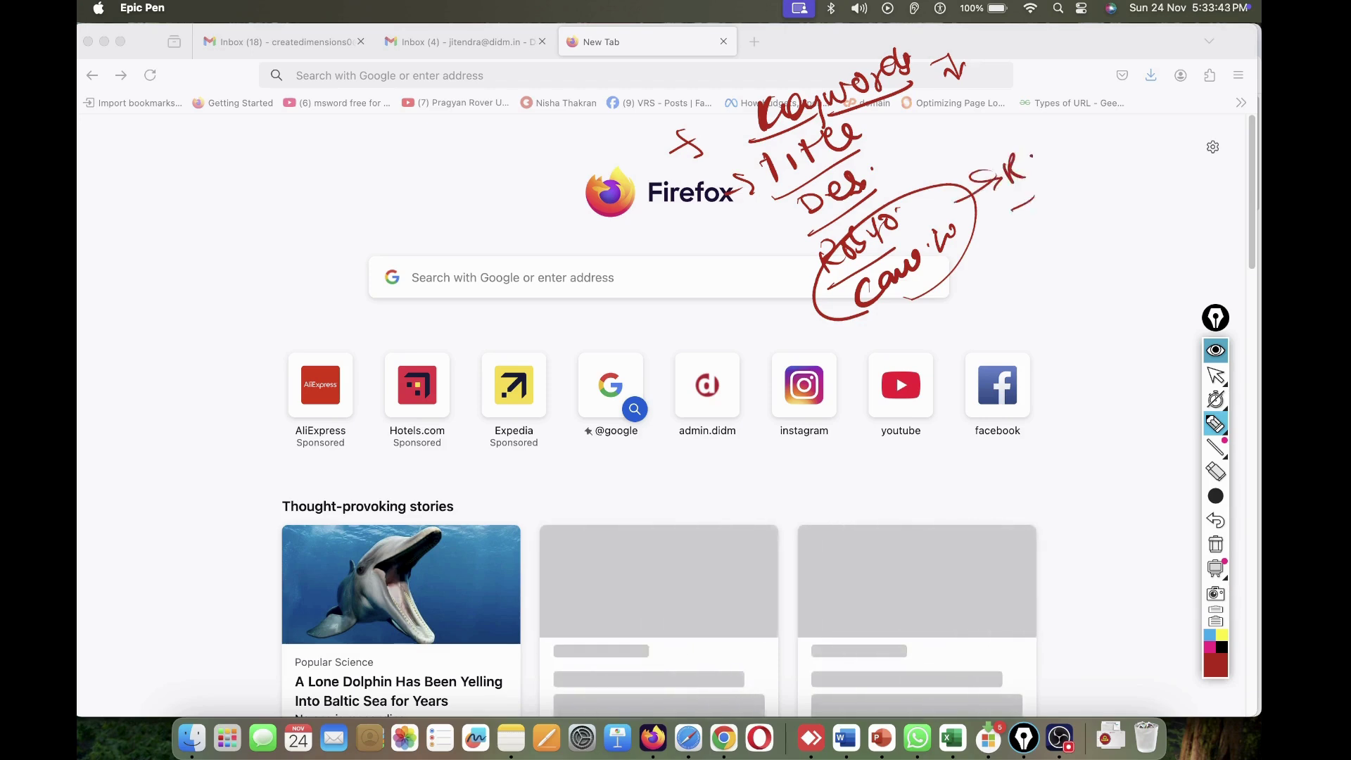
pyautogui.moveTo(1024, 130)
pyautogui.mouseDown()
pyautogui.moveTo(1040, 185)
pyautogui.moveTo(1031, 164)
pyautogui.moveTo(1049, 166)
pyautogui.mouseUp()
pyautogui.moveTo(1048, 134)
pyautogui.mouseDown()
pyautogui.moveTo(1055, 159)
pyautogui.moveTo(1092, 168)
pyautogui.mouseUp()
pyautogui.moveTo(1095, 121); pyautogui.dragTo(1186, 81)
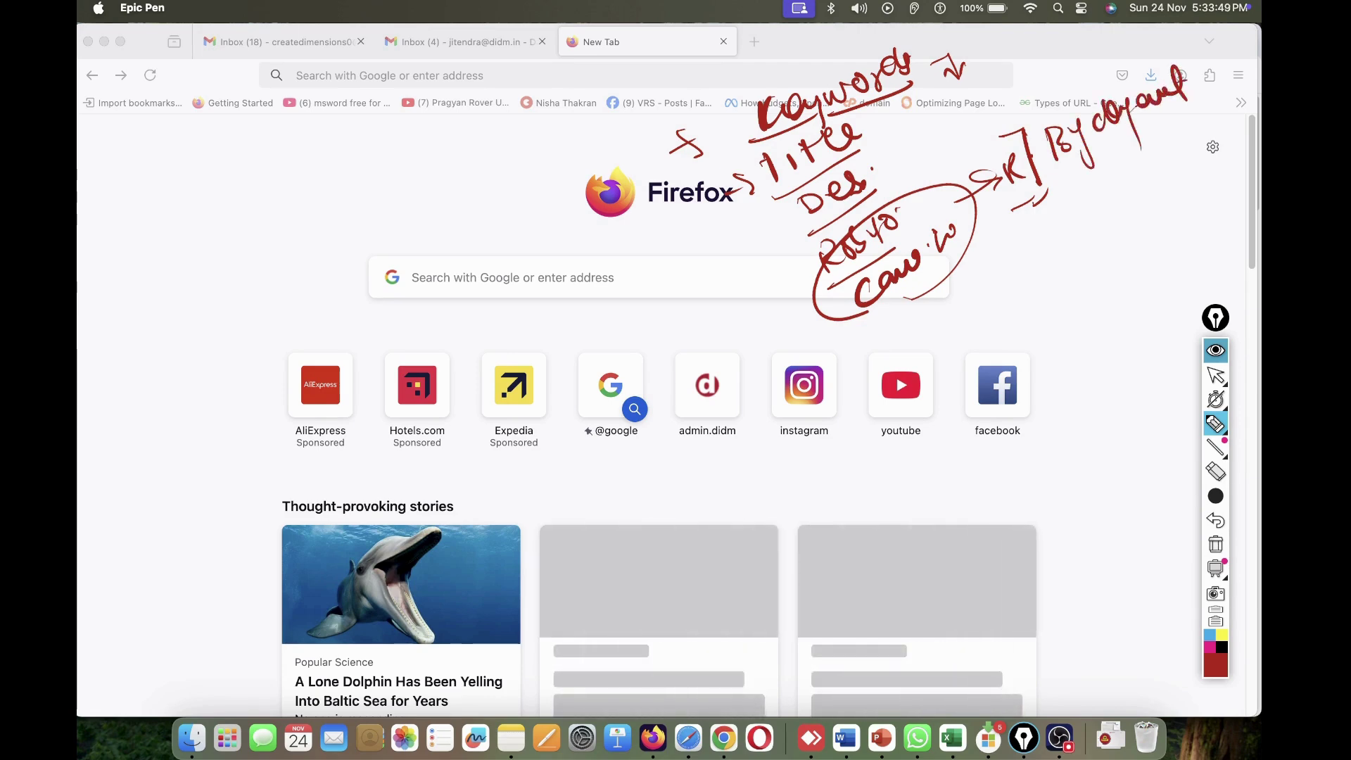
pyautogui.moveTo(1070, 169); pyautogui.dragTo(1187, 107)
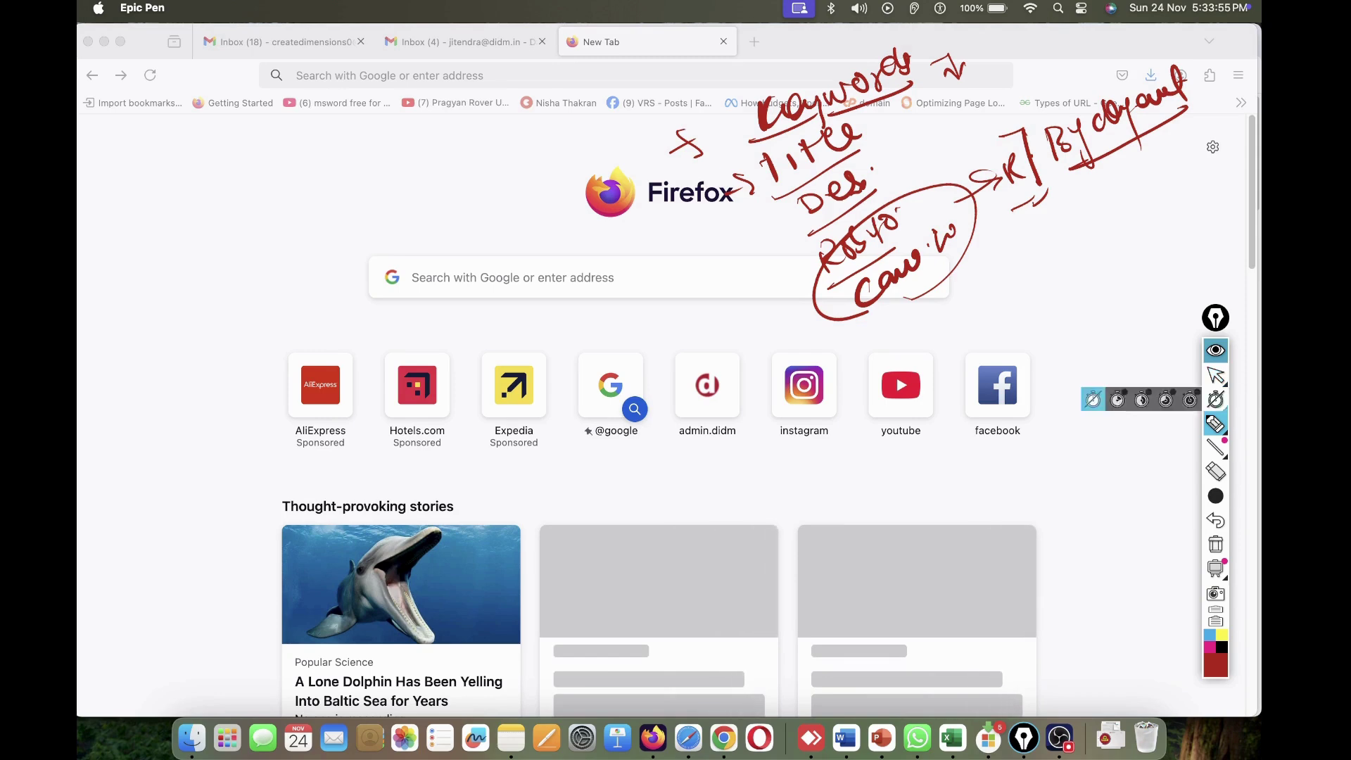
pyautogui.click(1215, 544)
pyautogui.click(1215, 376)
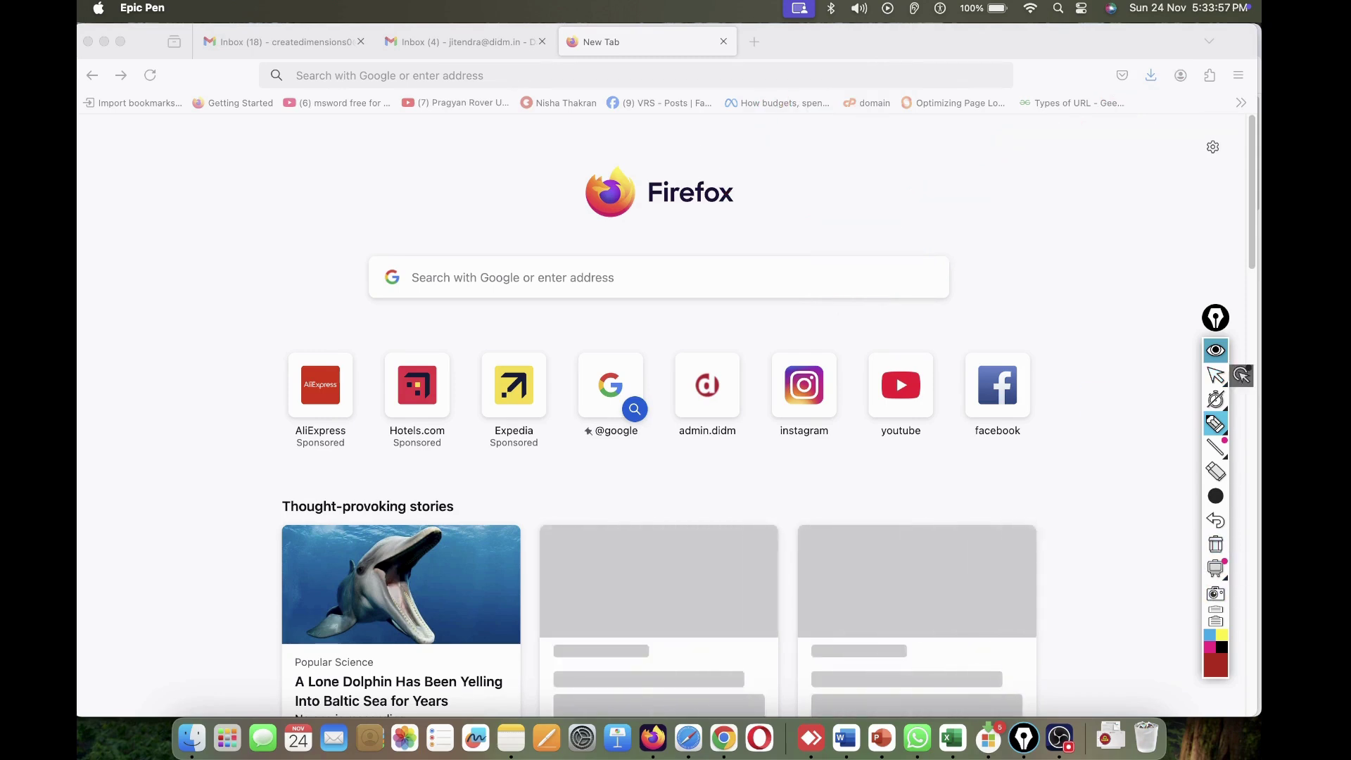
pyautogui.click(605, 75)
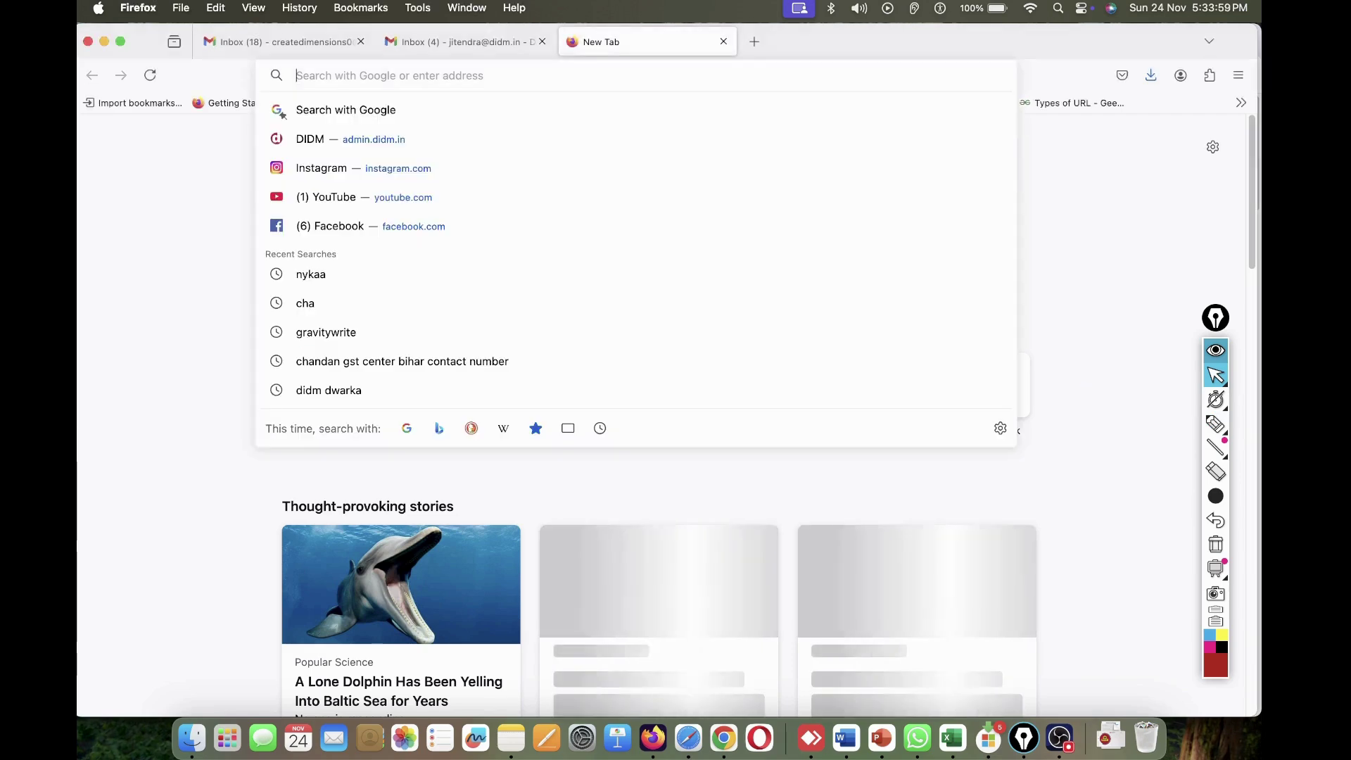
pyautogui.write('chha')
pyautogui.press('BackSpace')
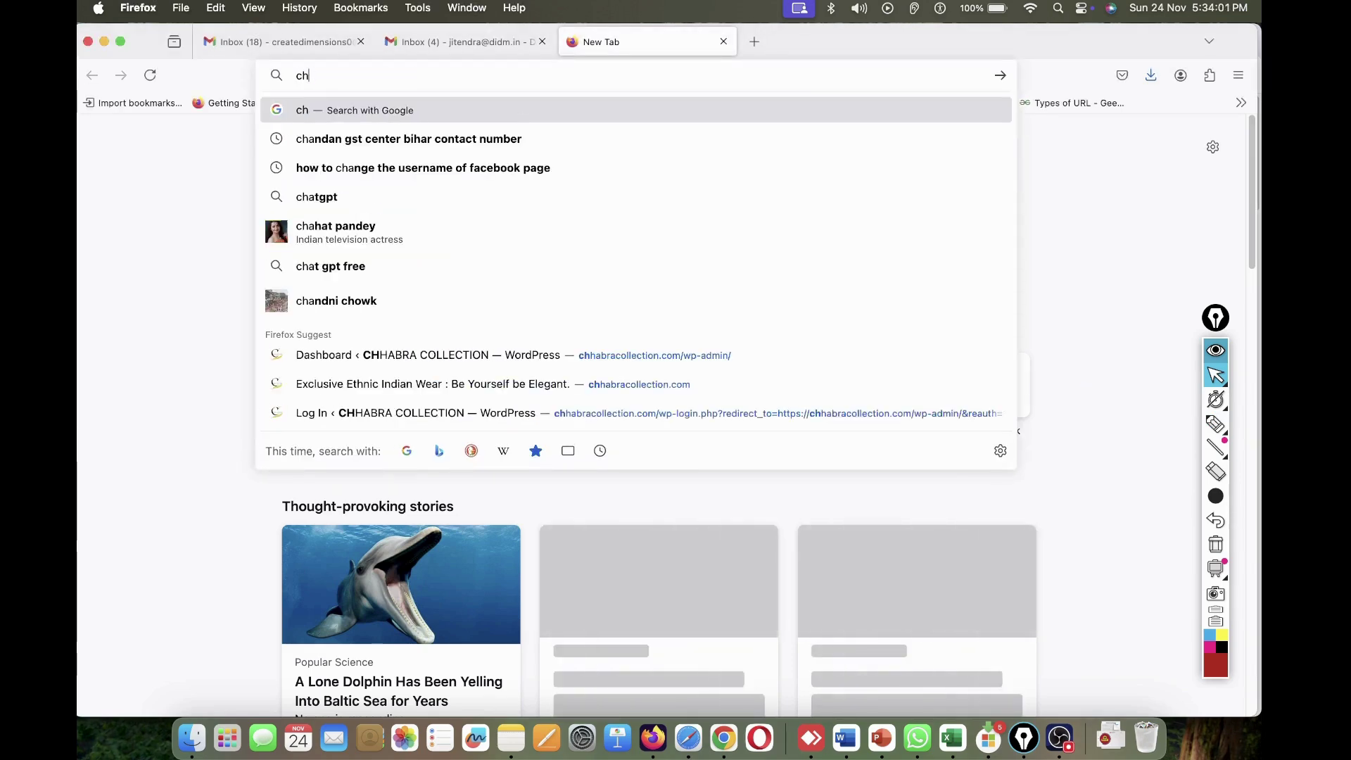
pyautogui.write('https://chhabracollection.com')
pyautogui.press('Return')
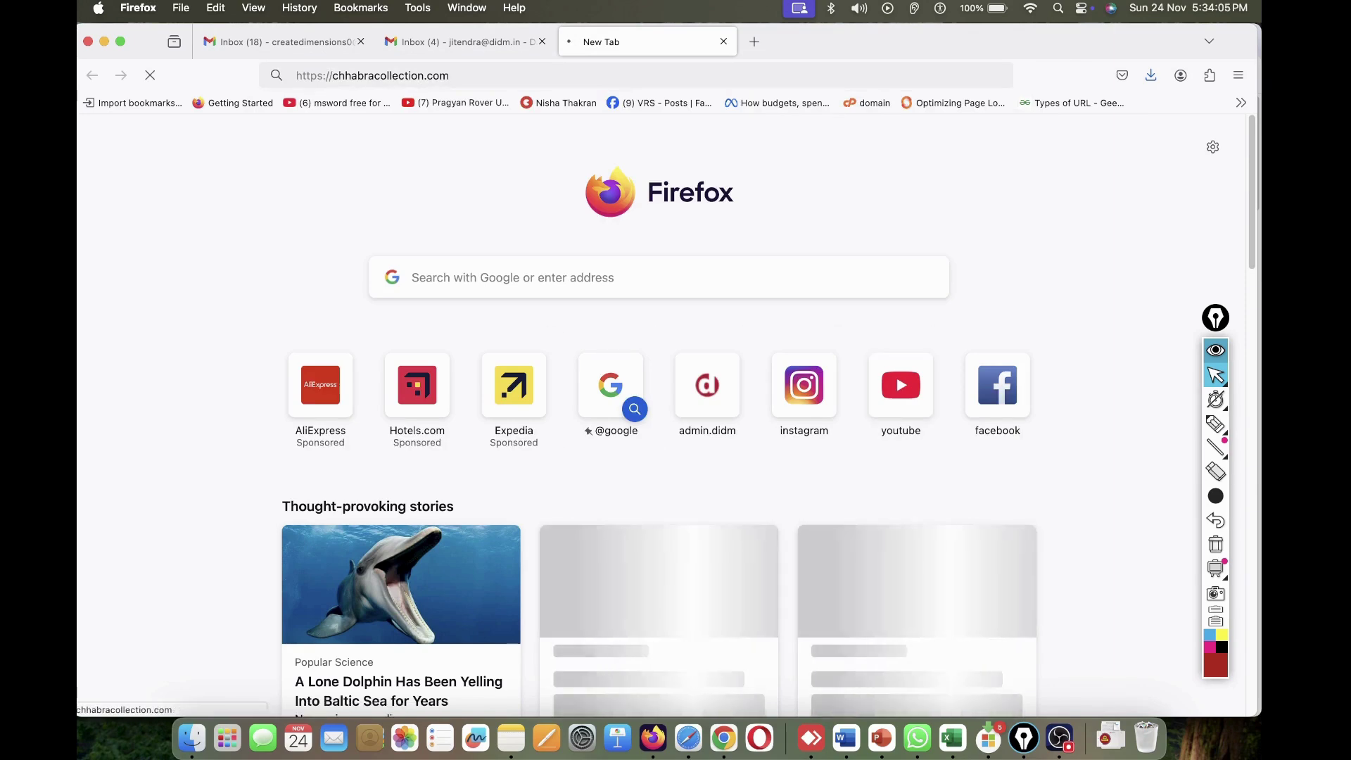
pyautogui.click(493, 76)
pyautogui.click(493, 75)
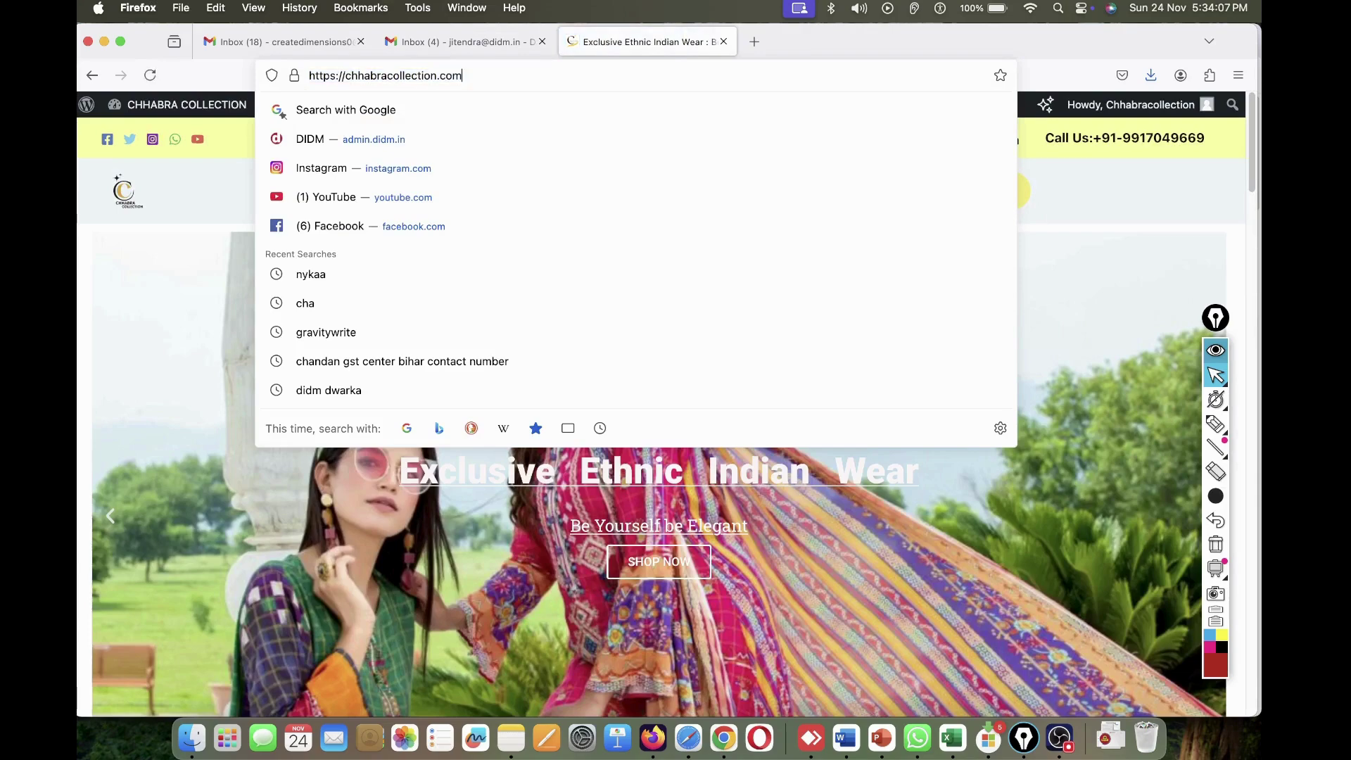
pyautogui.write('/wp-admin/')
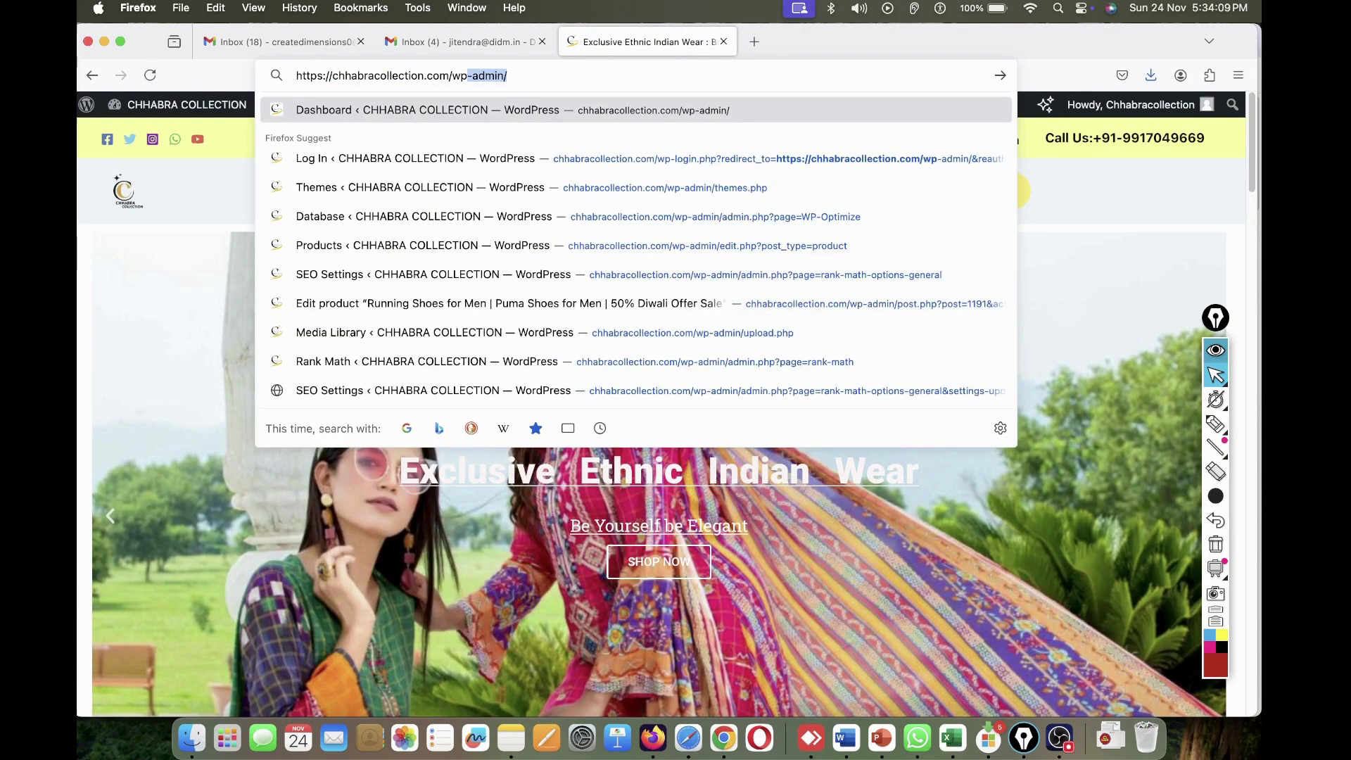
pyautogui.press('Return')
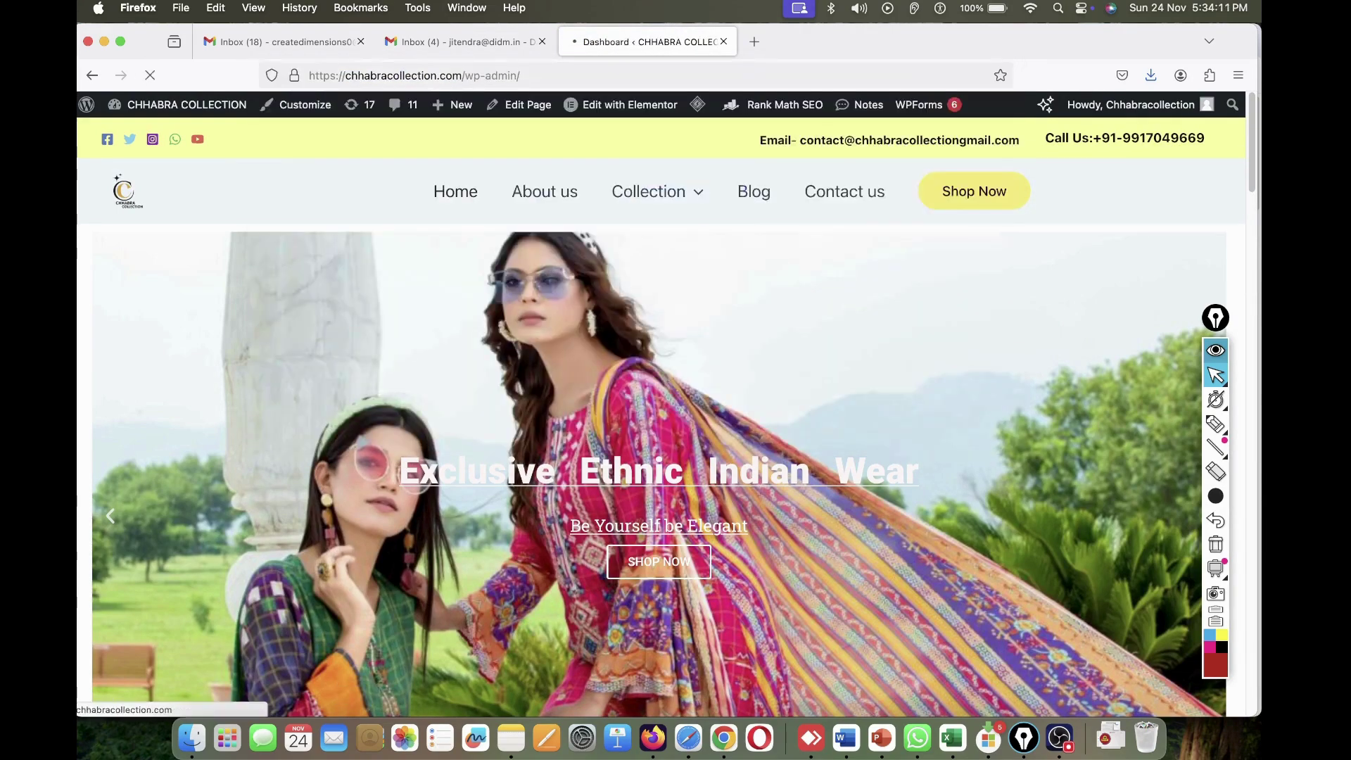
pyautogui.scroll(-1, 127, 493)
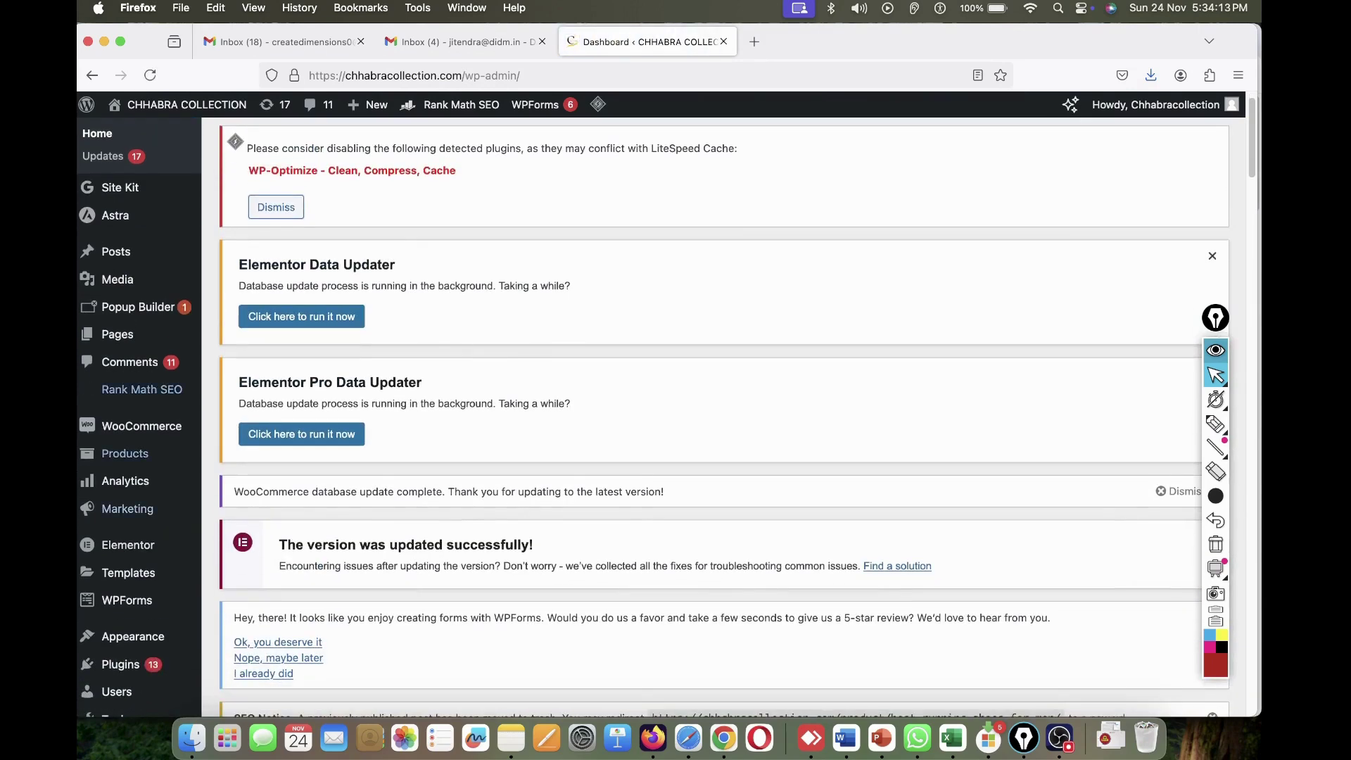
pyautogui.moveTo(117, 279)
pyautogui.moveTo(117, 334)
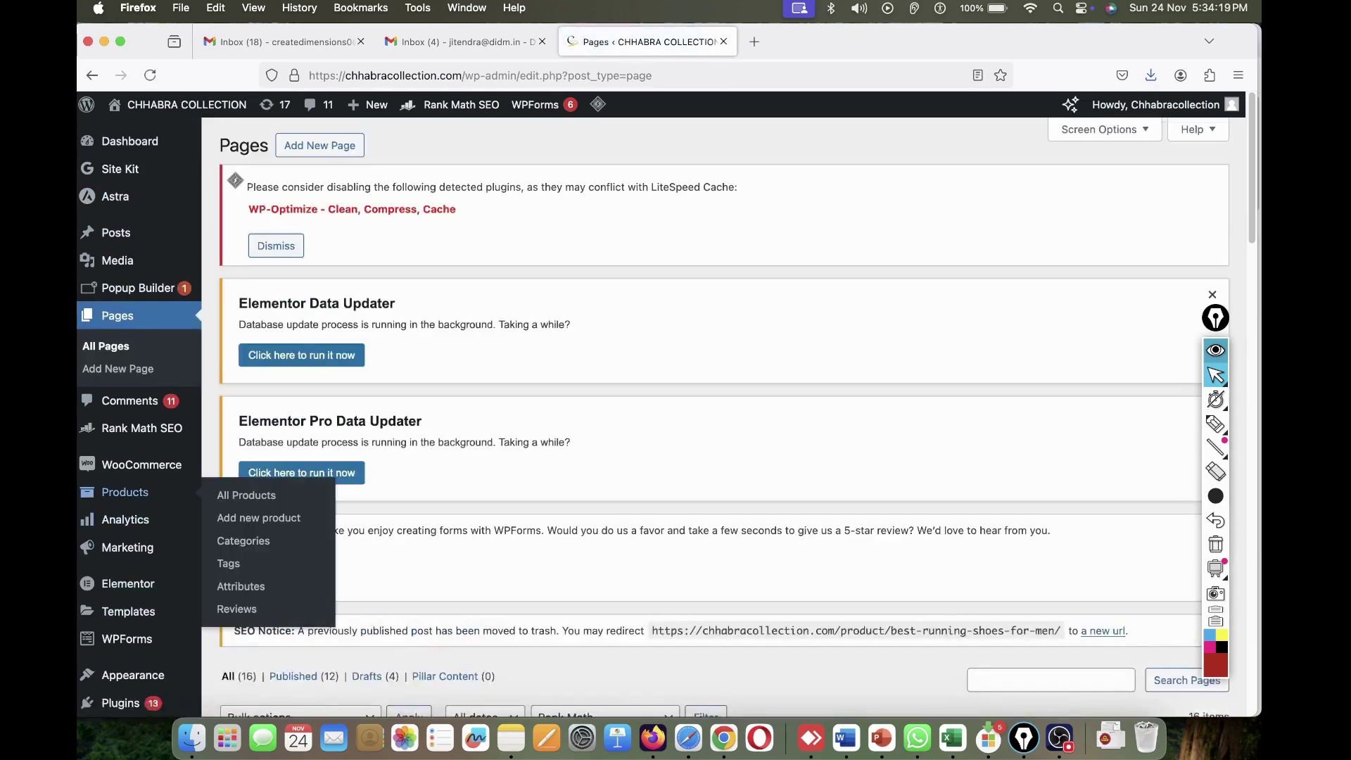
# - Look through the existing products in the Products list and start a new product
pyautogui.click(125, 492)
pyautogui.scroll(-10, 704, 408)
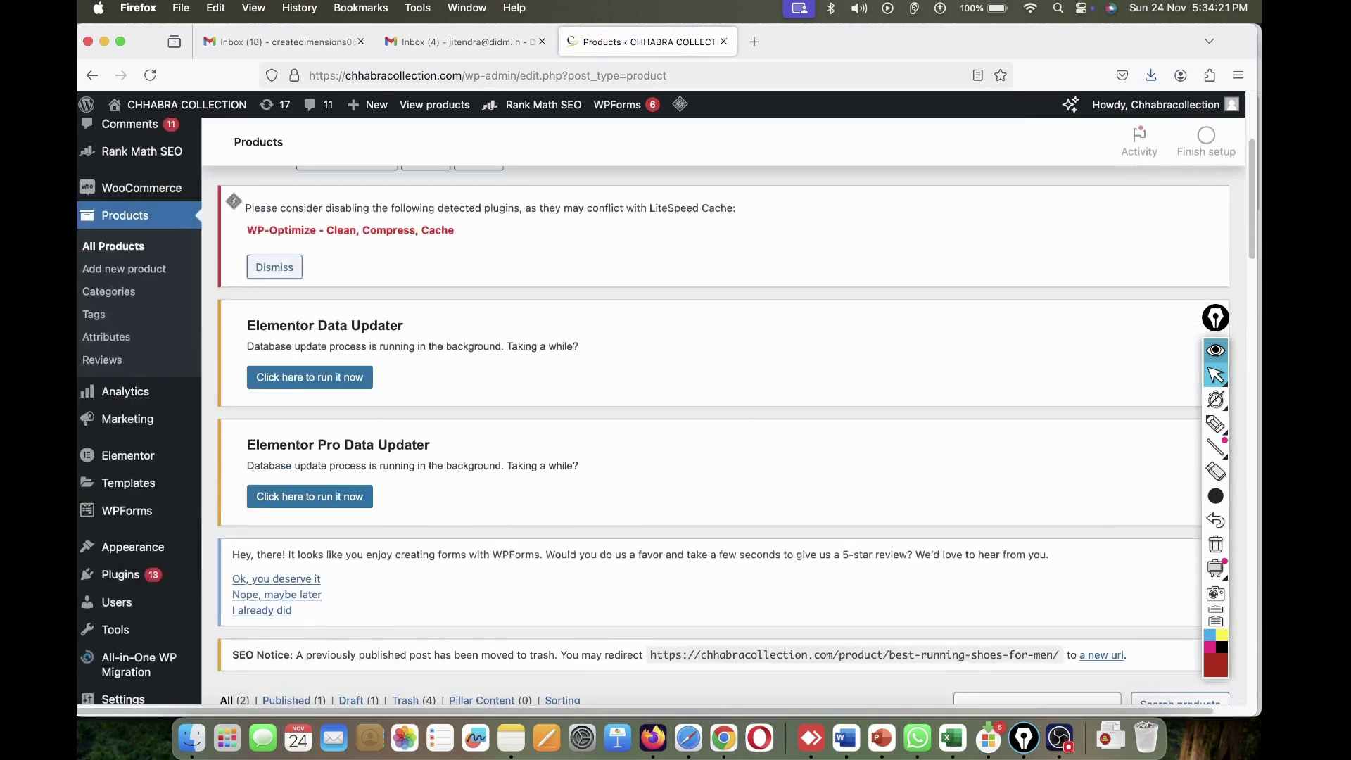
pyautogui.scroll(-10, 704, 408)
pyautogui.scroll(15, 704, 408)
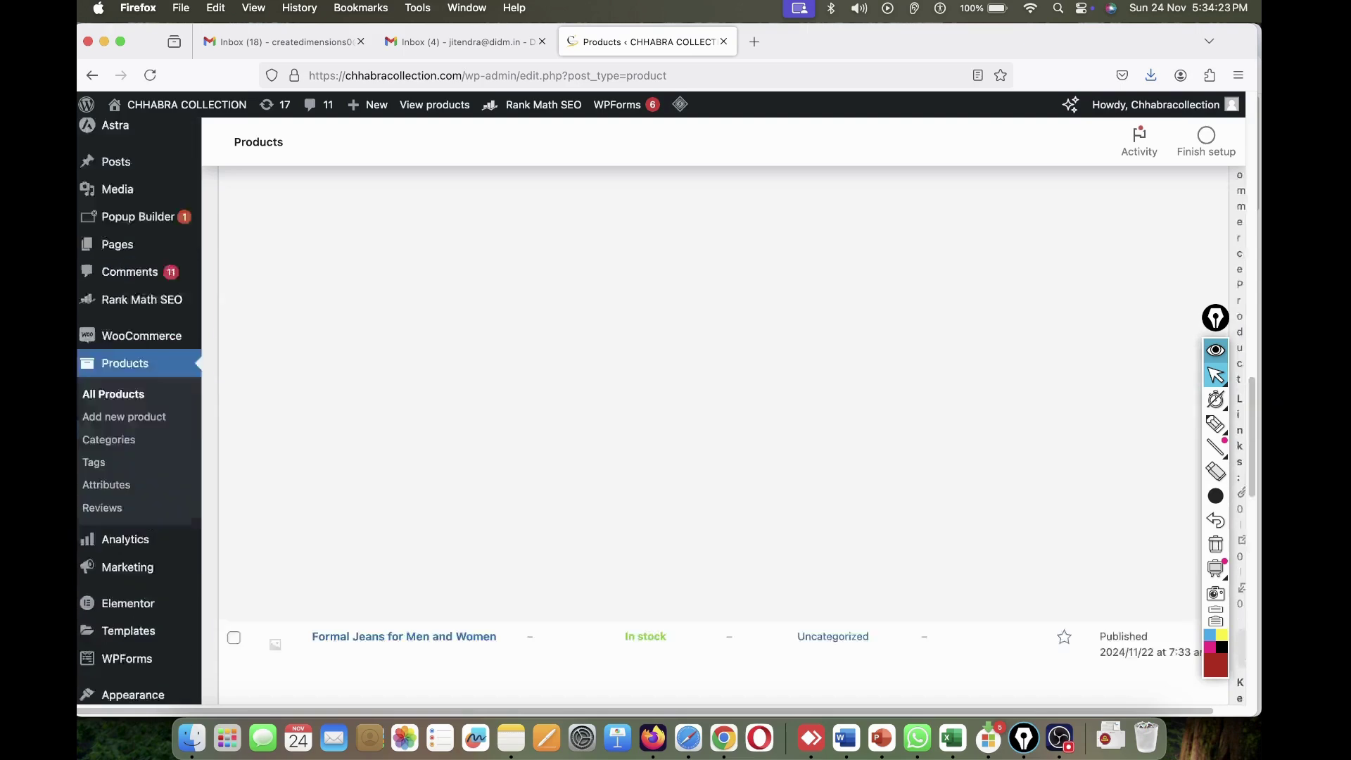
pyautogui.scroll(-5, 704, 422)
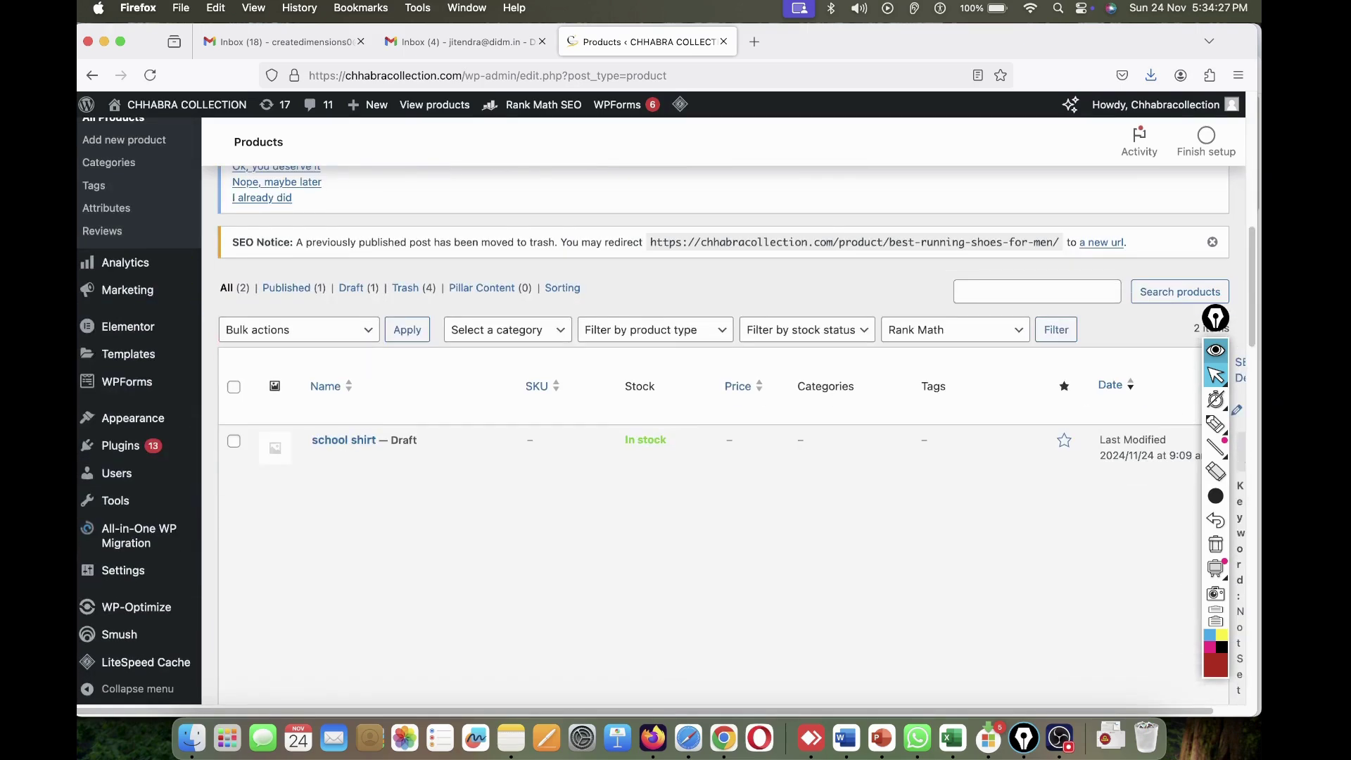
pyautogui.moveTo(380, 455)
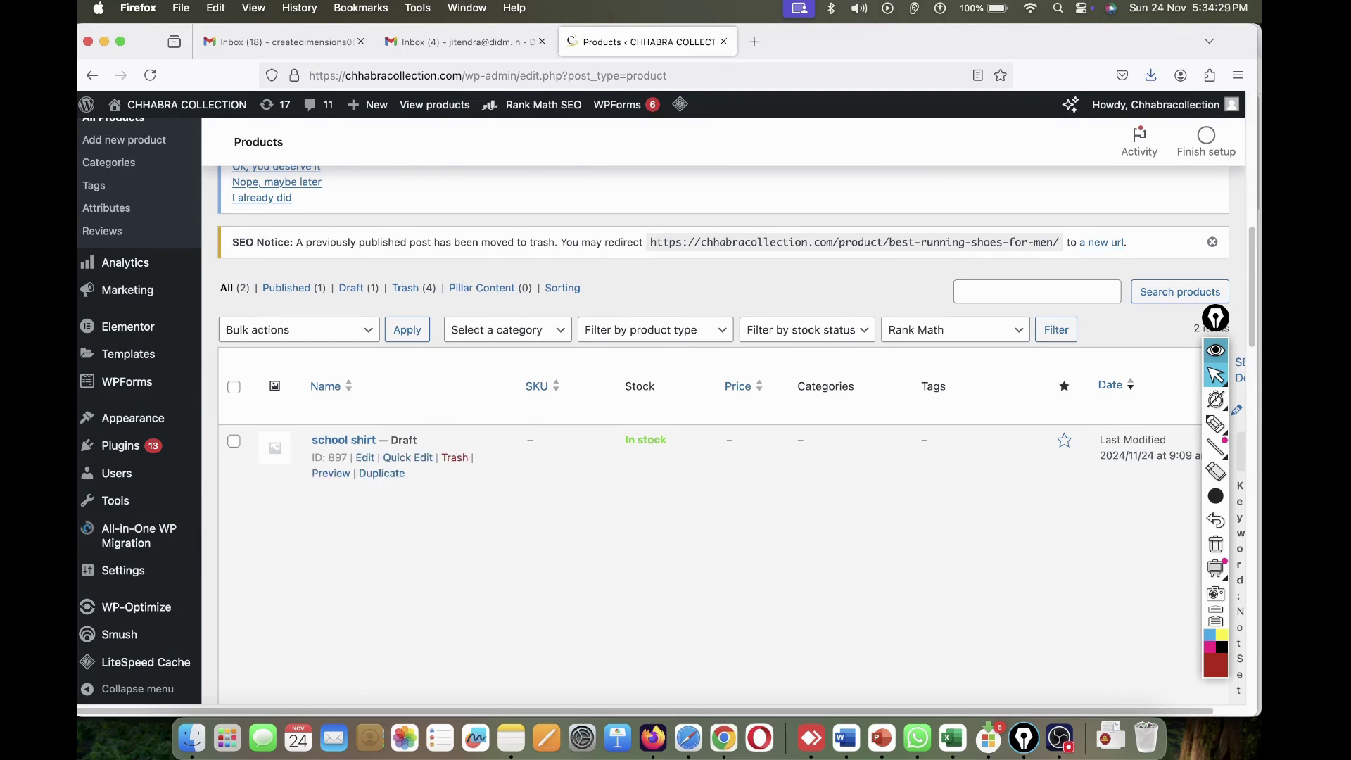
pyautogui.scroll(2, 134, 420)
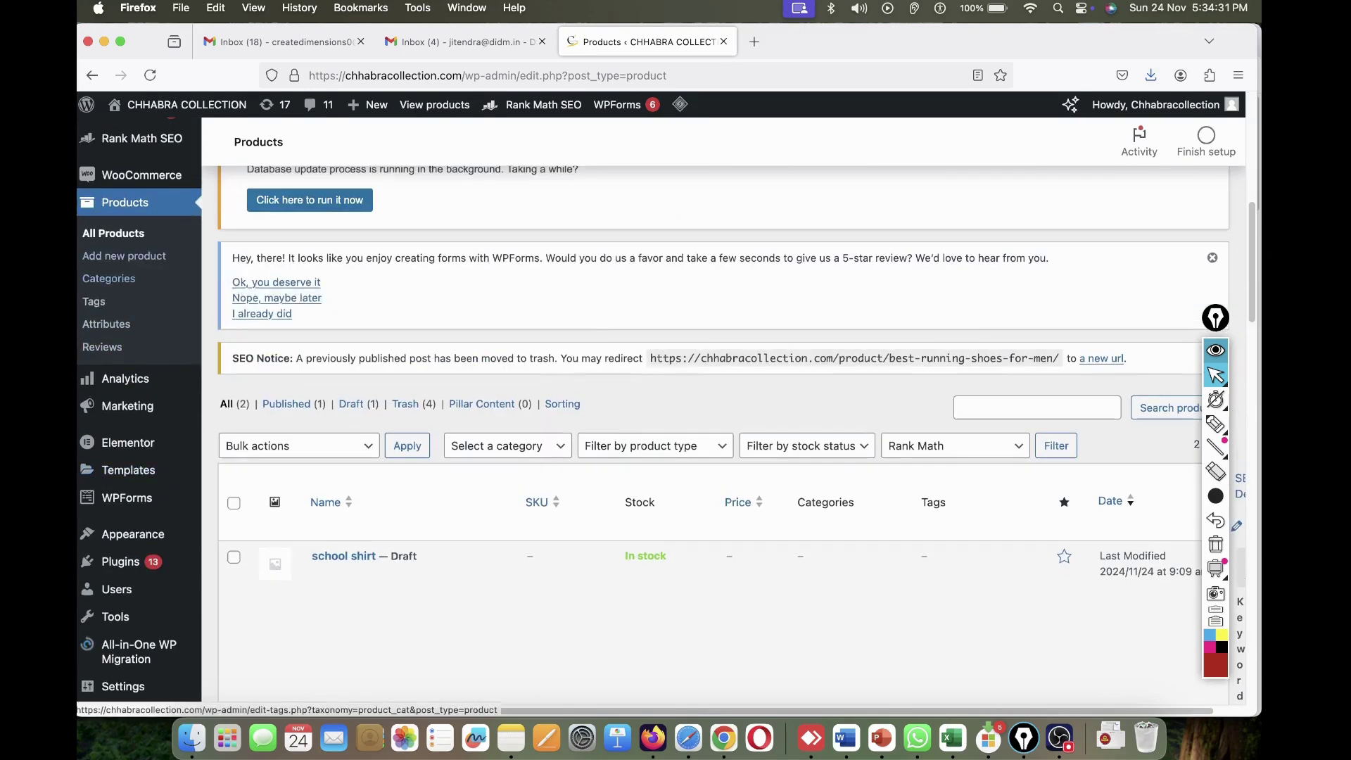
pyautogui.click(124, 257)
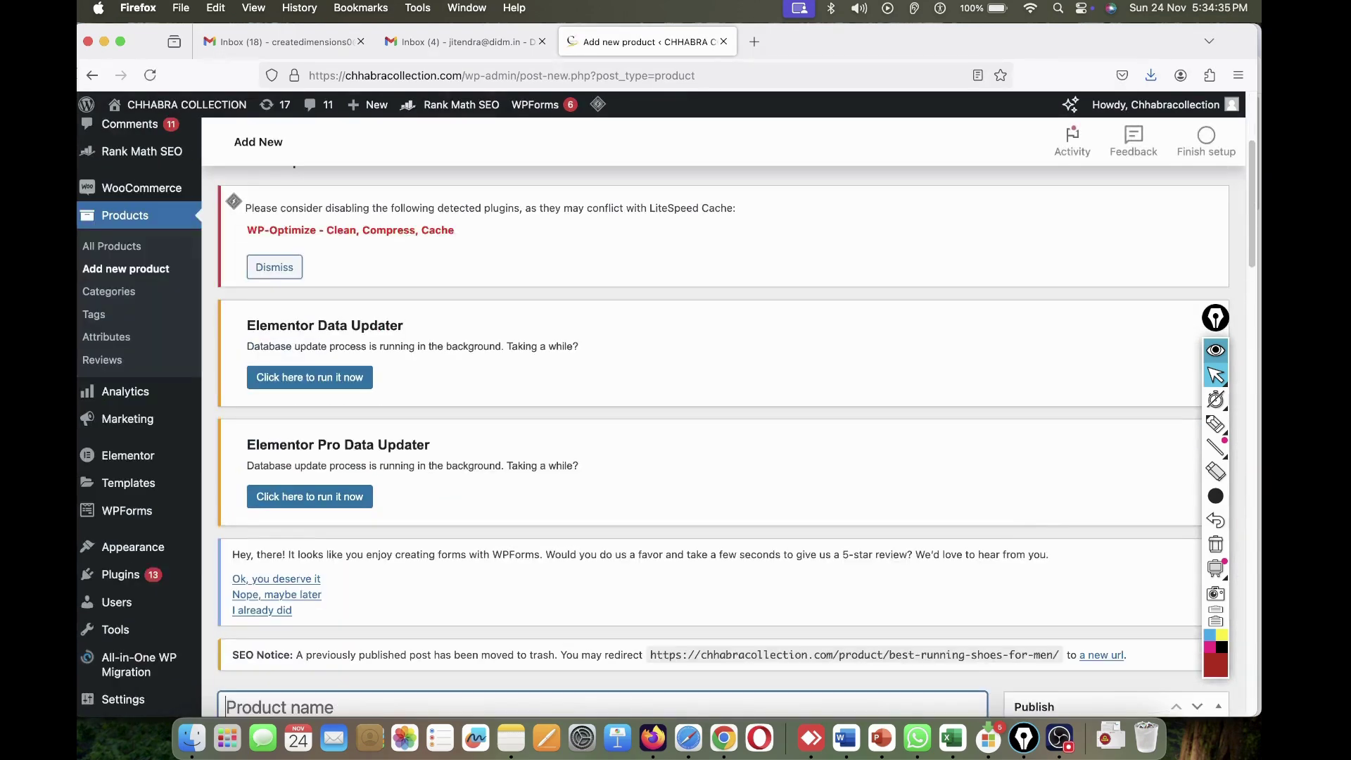
# - Search Google for "rebook sshoes" in a new browser tab
pyautogui.click(754, 42)
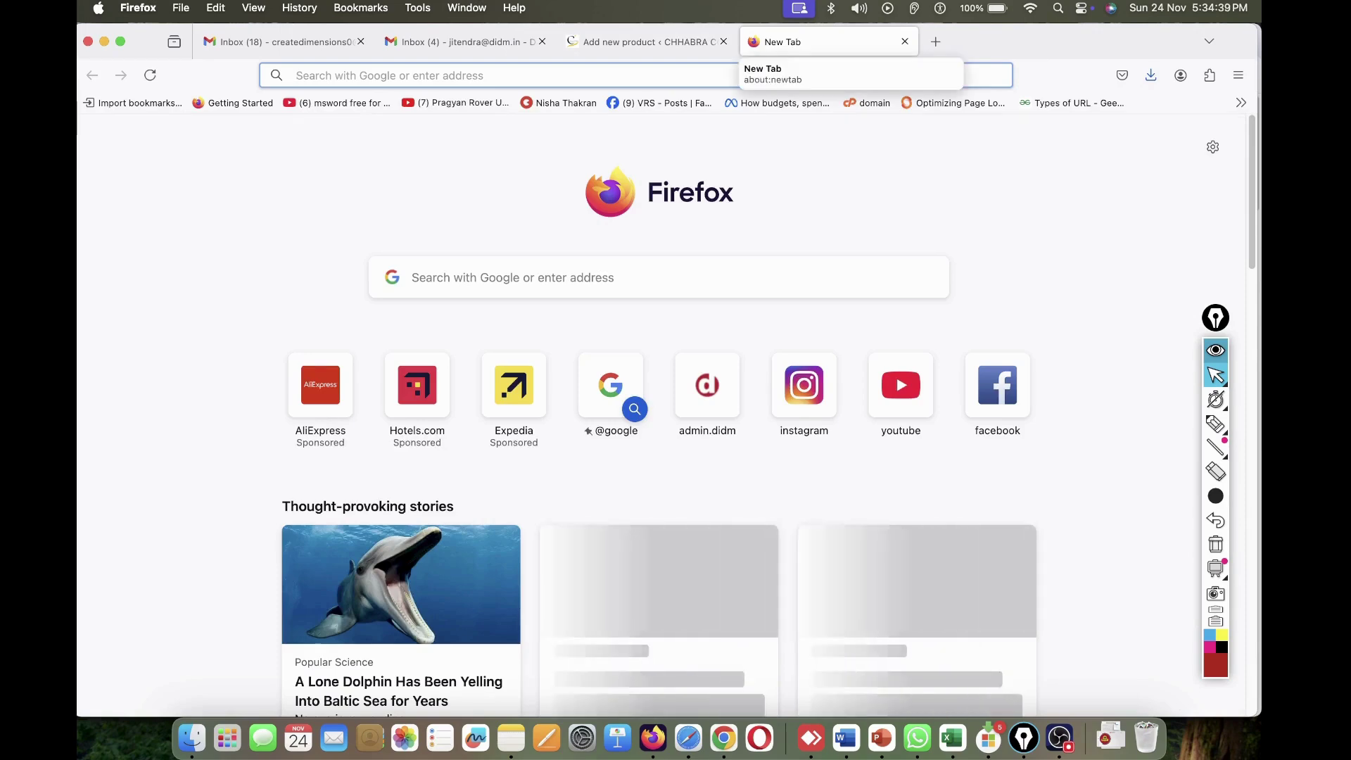
pyautogui.write('rebook sshoes')
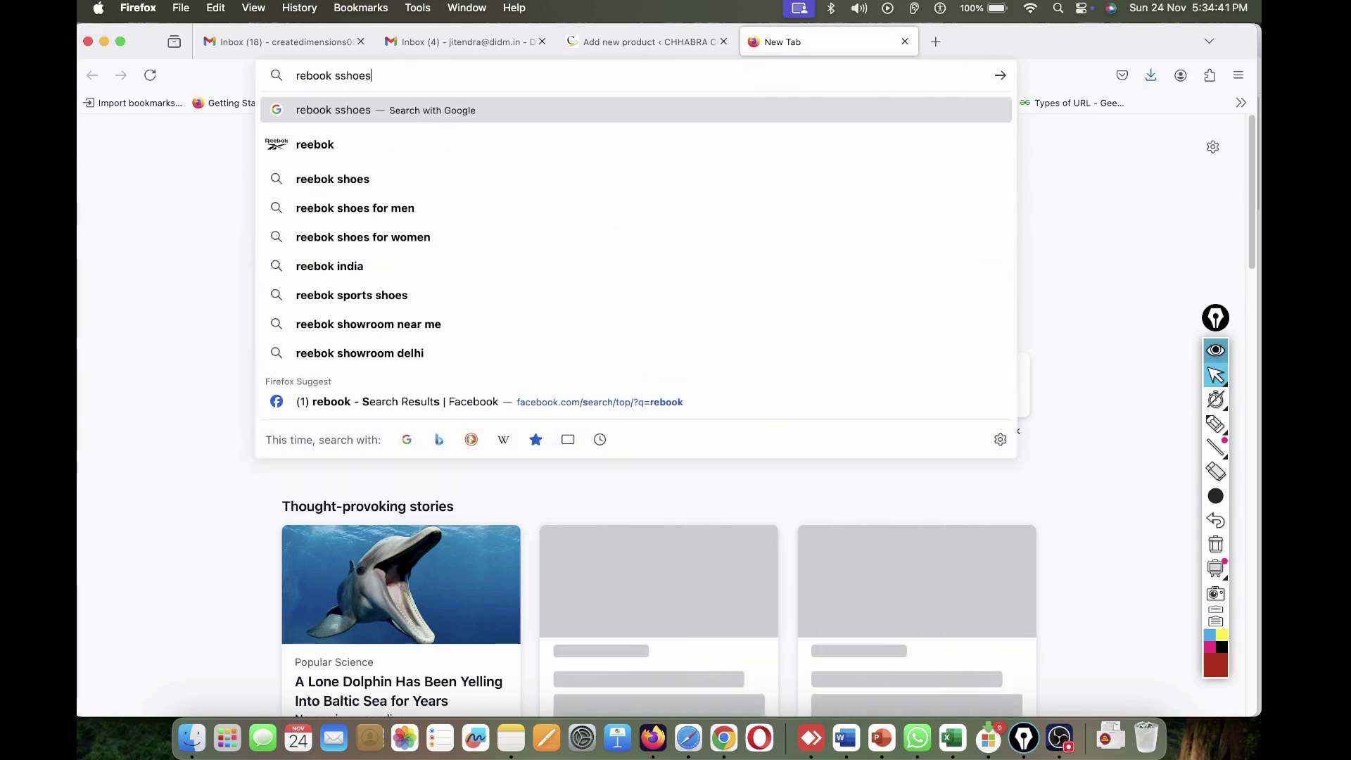
pyautogui.press('Return')
# - Replace the Google search with "running shoes for laides"
pyautogui.tripleClick(250, 133)
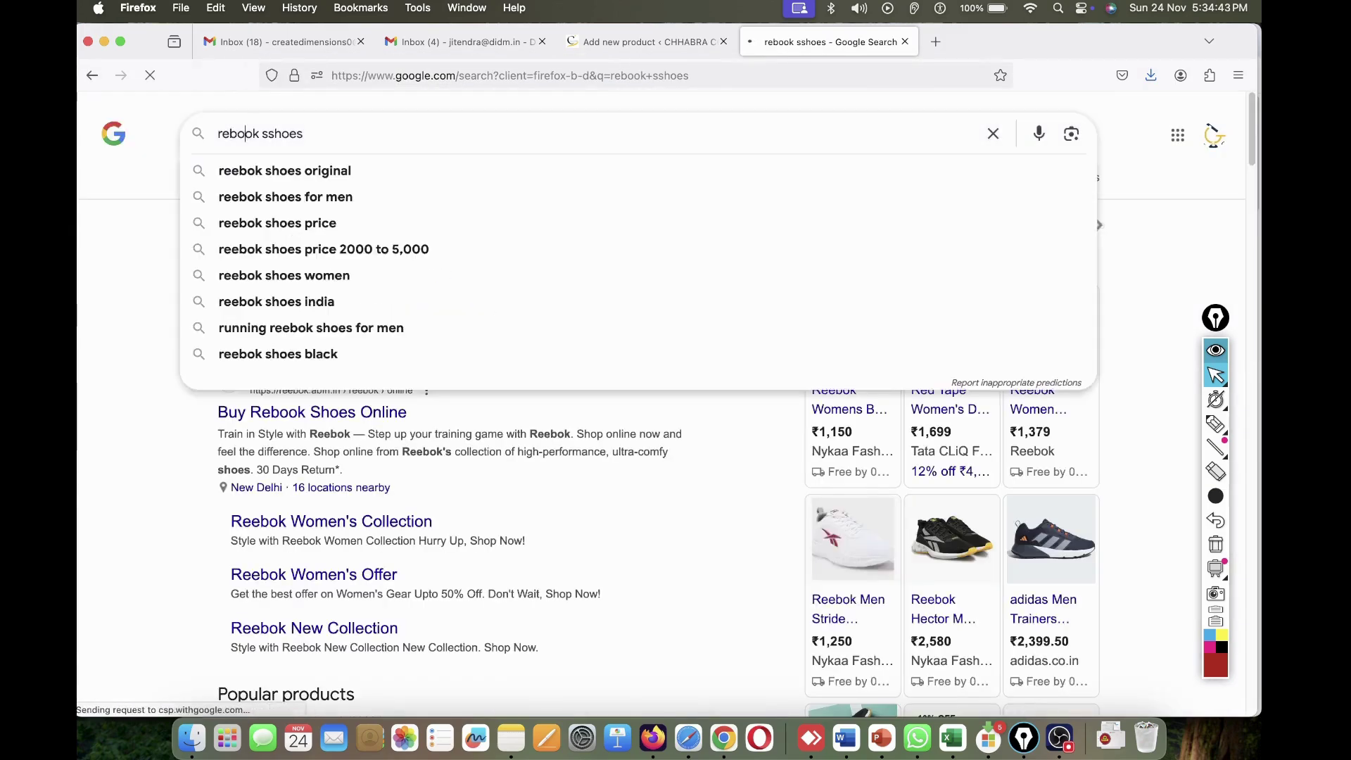
pyautogui.write('running')
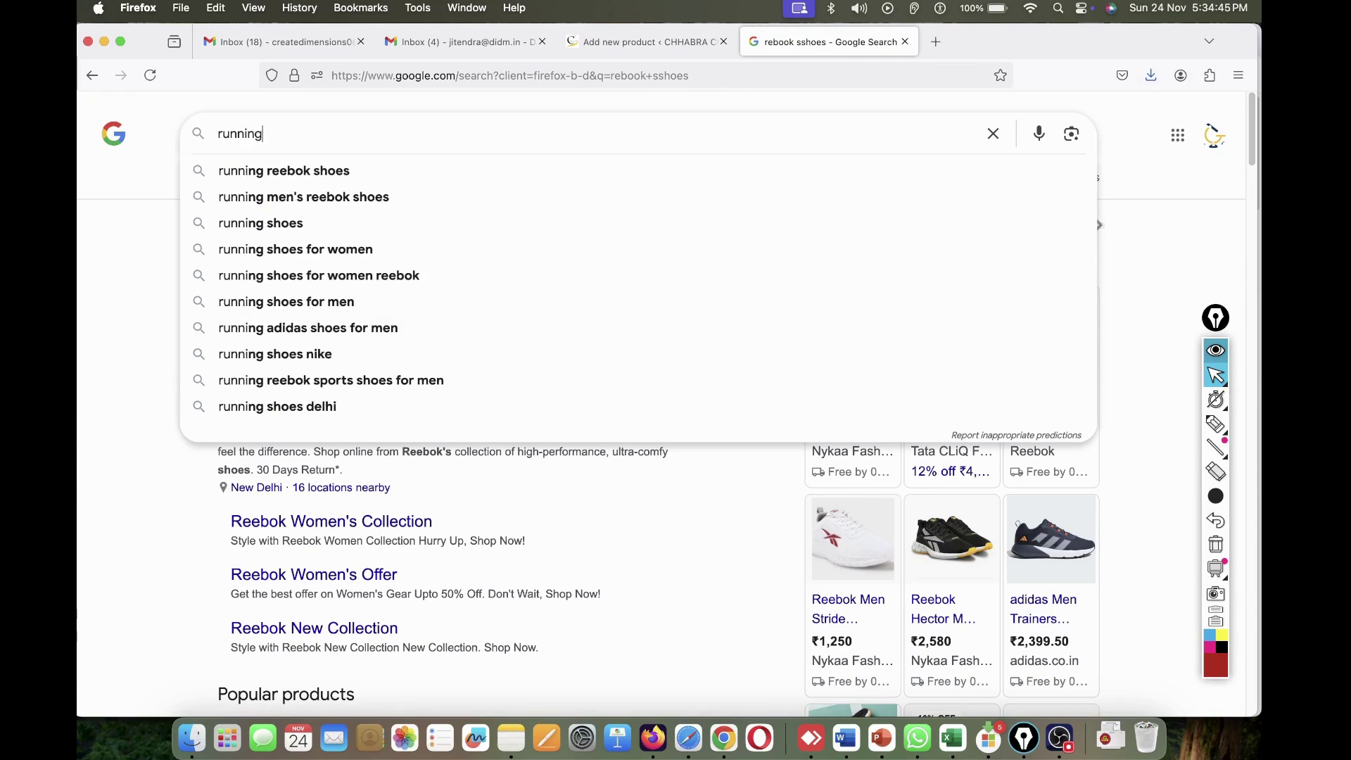
pyautogui.write(' shoes for laides')
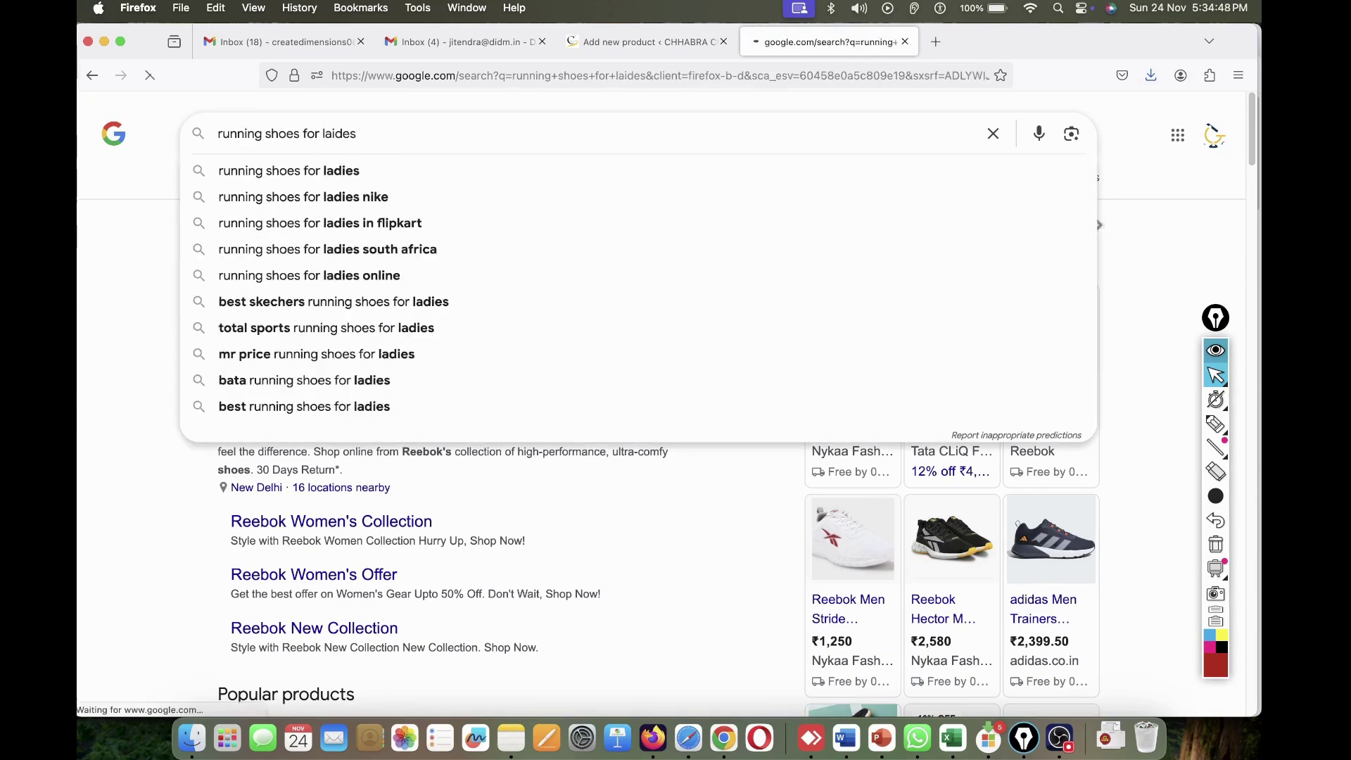
pyautogui.press('Return')
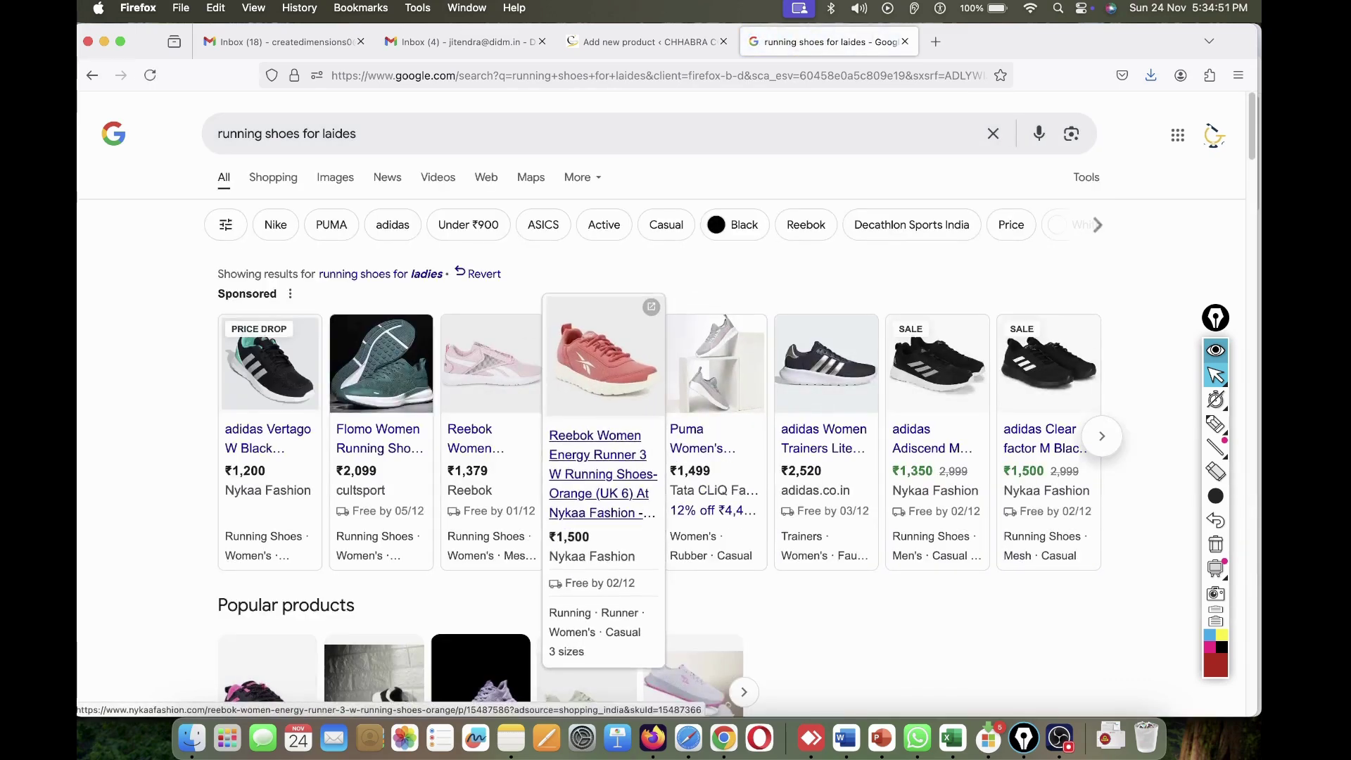
# - View the sponsored Reebok Women Energy Runner 3 product page on Nykaa Fashion and close it
pyautogui.click(602, 365)
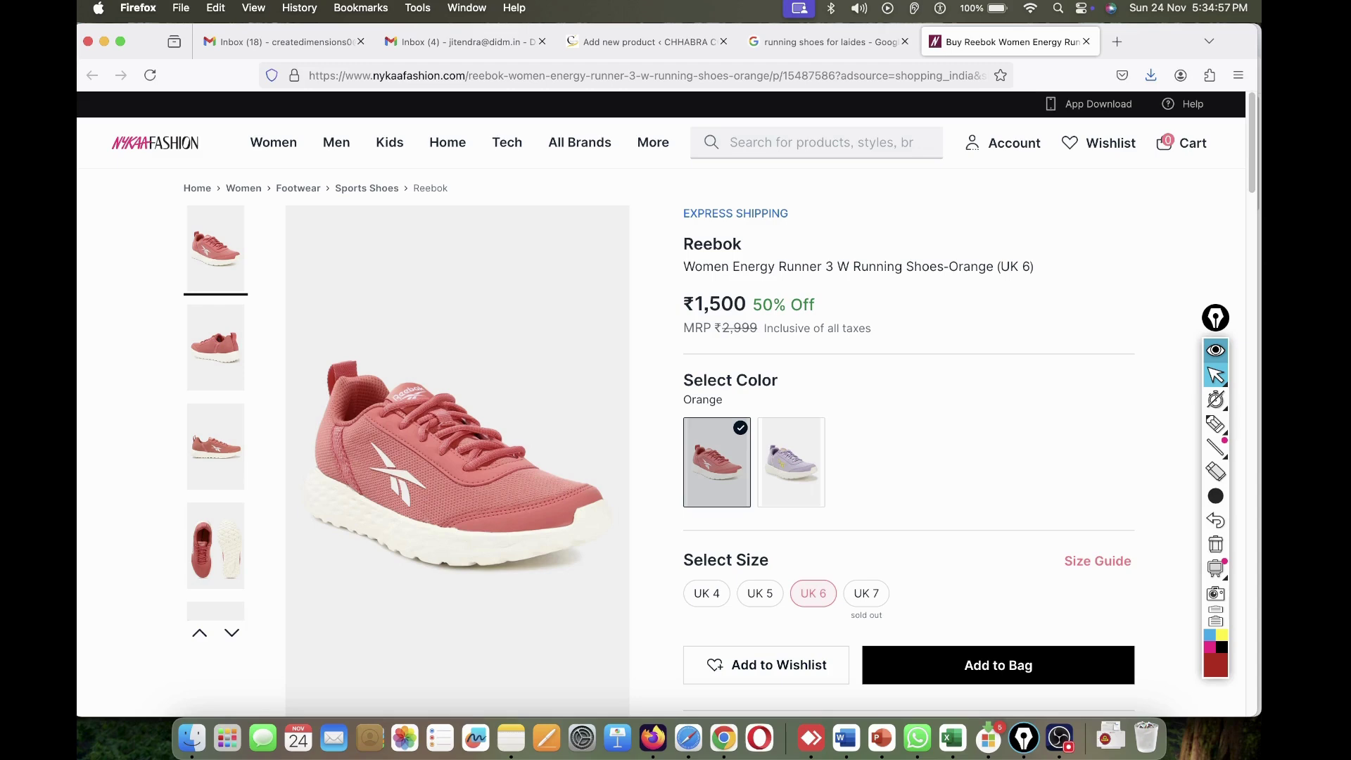
pyautogui.scroll(-4, 458, 394)
pyautogui.scroll(4, 457, 394)
pyautogui.moveTo(389, 143)
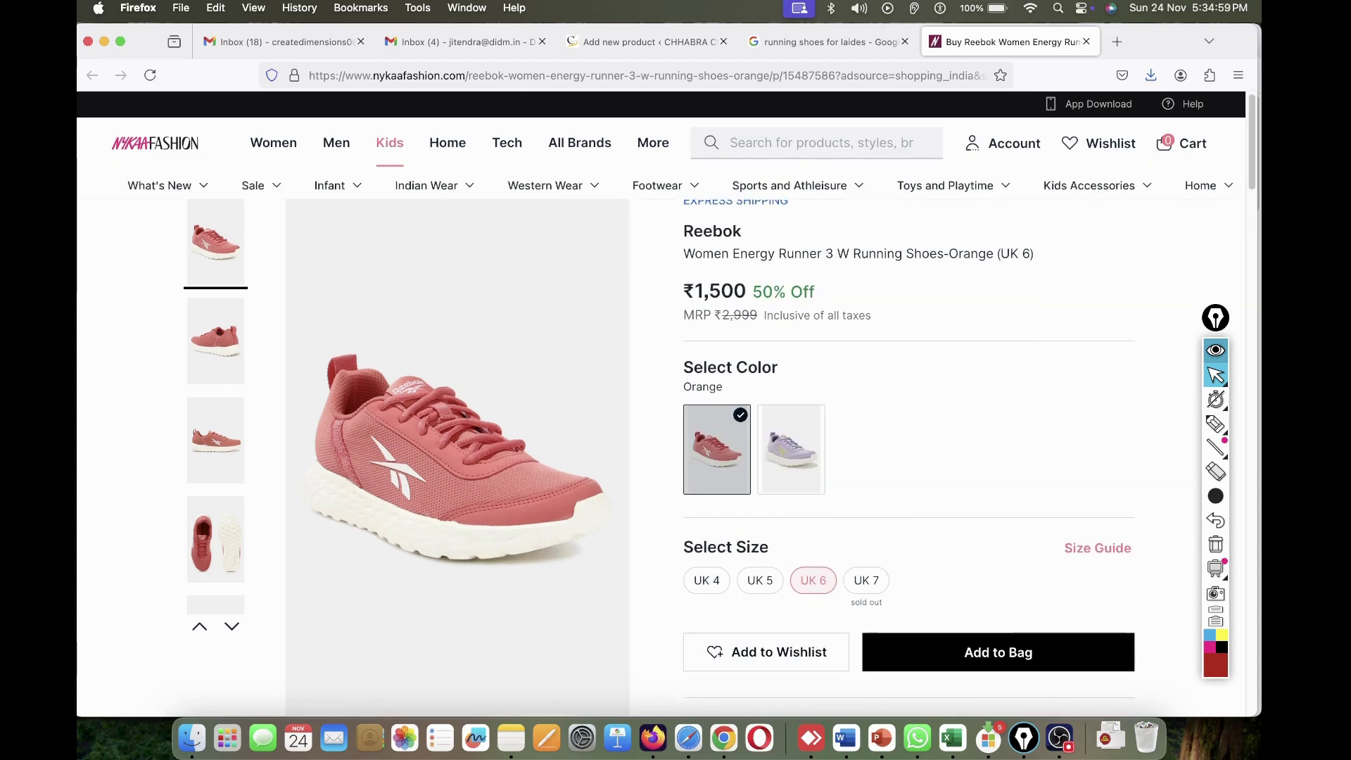
pyautogui.click(1086, 42)
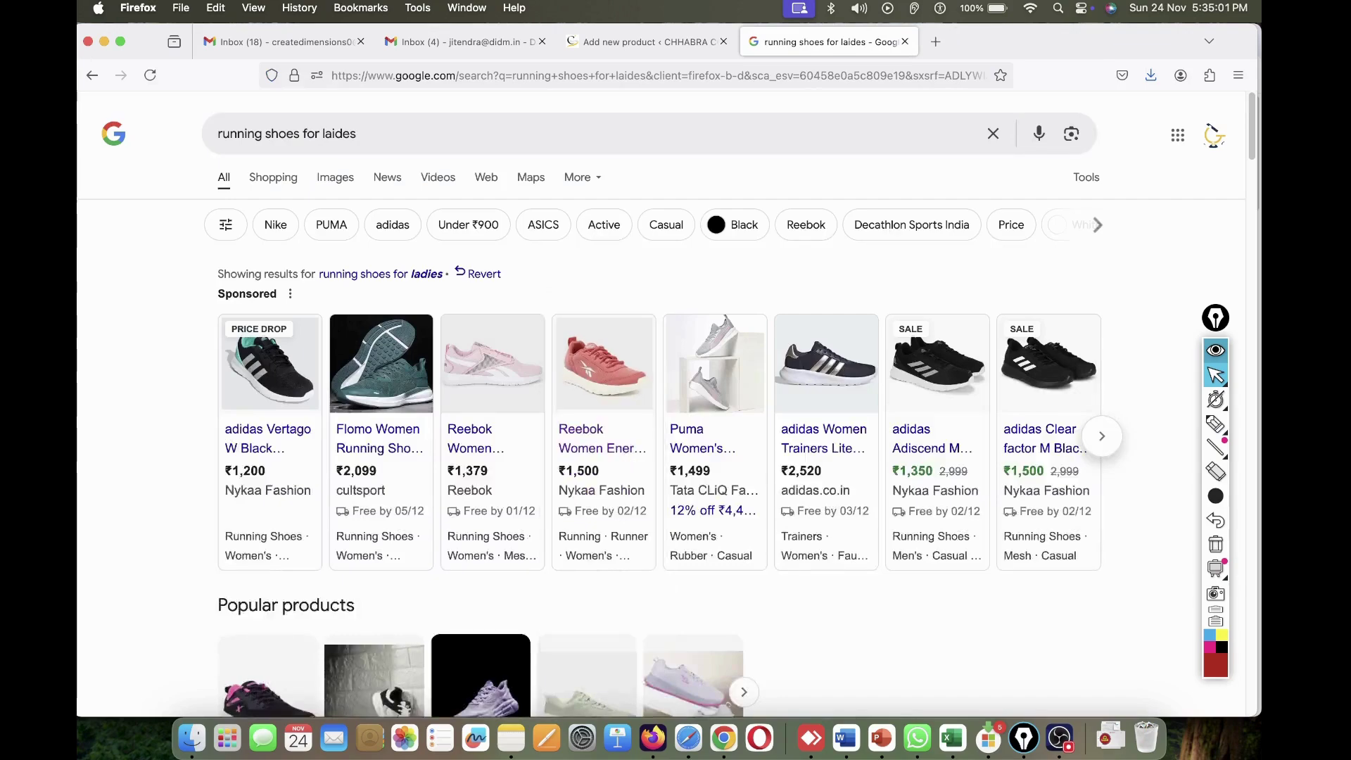
# - Open Flipkart's women's running shoes result in place of the Google results, and show the Sparx SL 170 product page
pyautogui.scroll(-13, 383, 383)
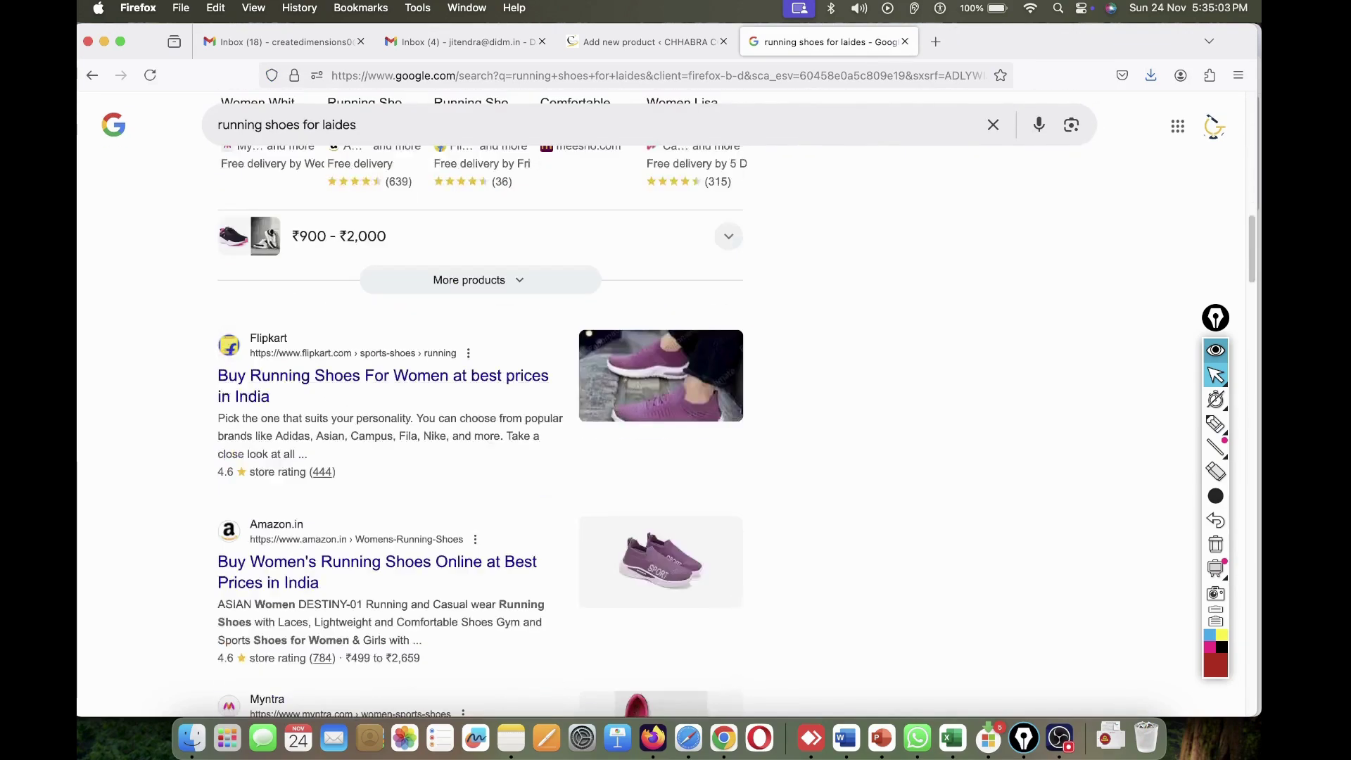
pyautogui.keyDown('super'); pyautogui.click(384, 377); pyautogui.keyUp('super')
pyautogui.moveTo(989, 43); pyautogui.dragTo(850, 47)
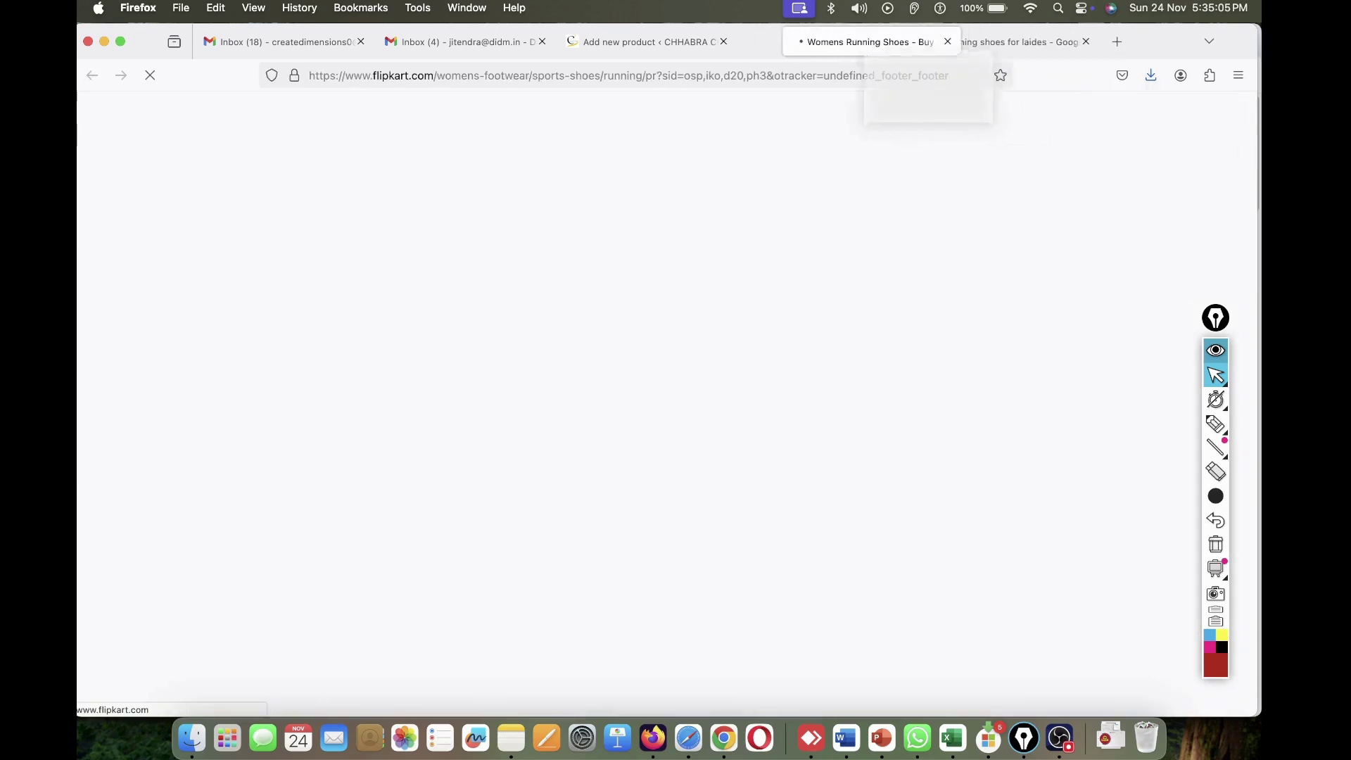
pyautogui.click(1002, 42)
pyautogui.press('super+w')
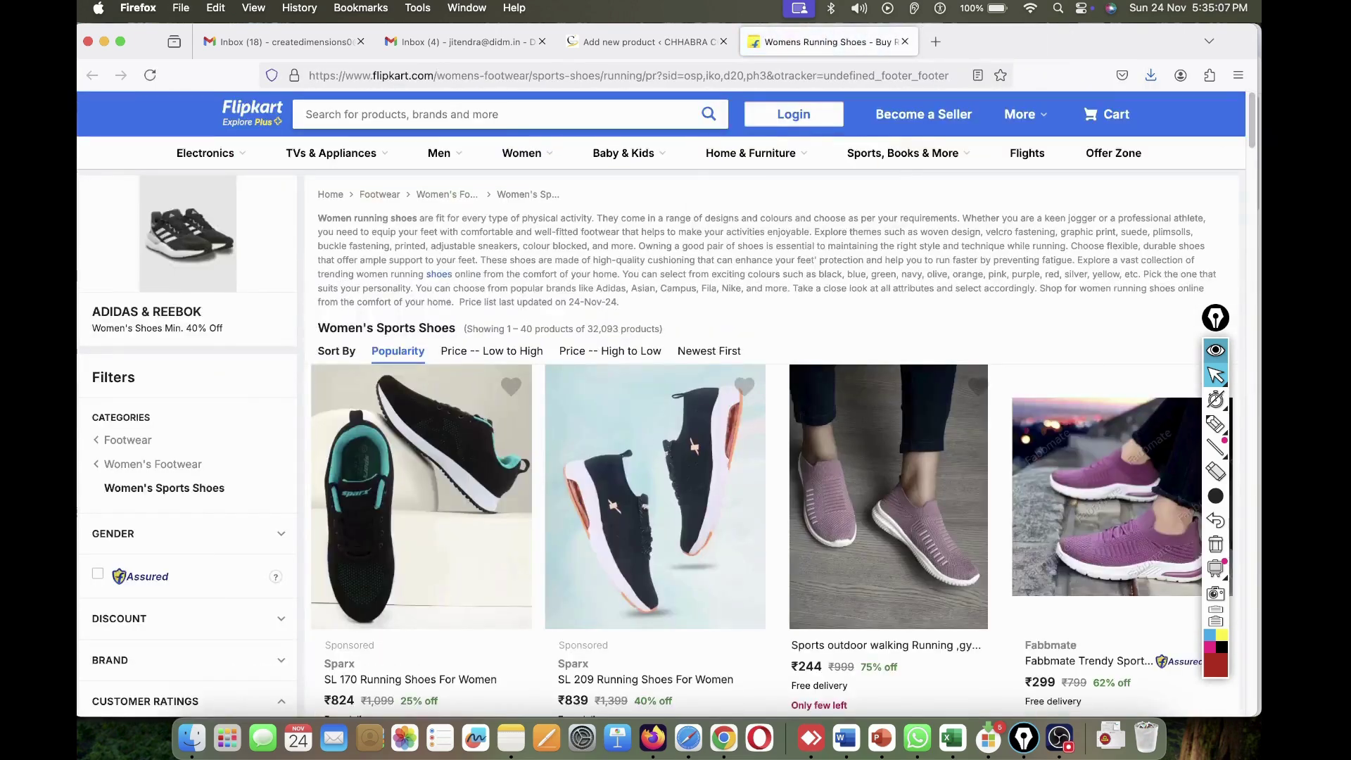
pyautogui.click(422, 496)
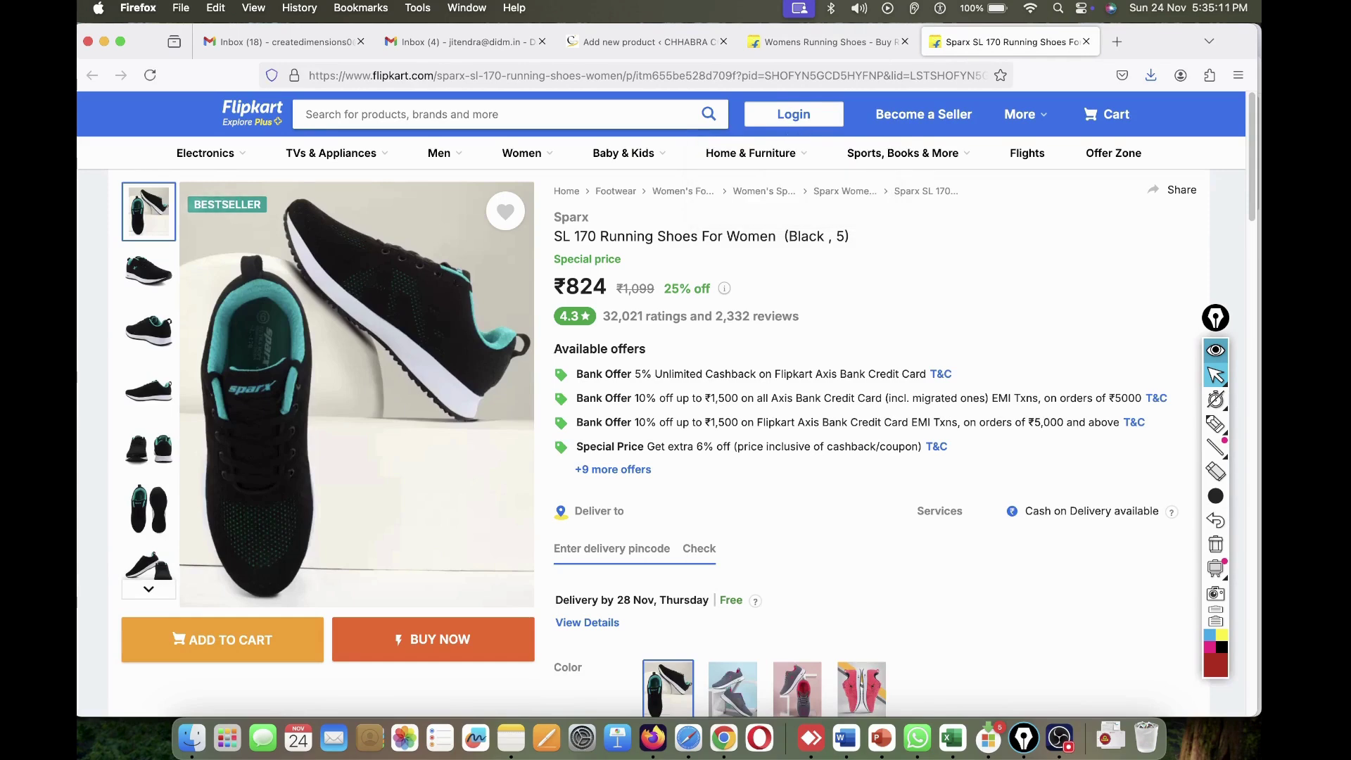
# - Copy "Running Shoes For Women" from the Flipkart product title and use it as the new WooCommerce product's name
pyautogui.moveTo(600, 237); pyautogui.dragTo(777, 237)
pyautogui.press('super+c')
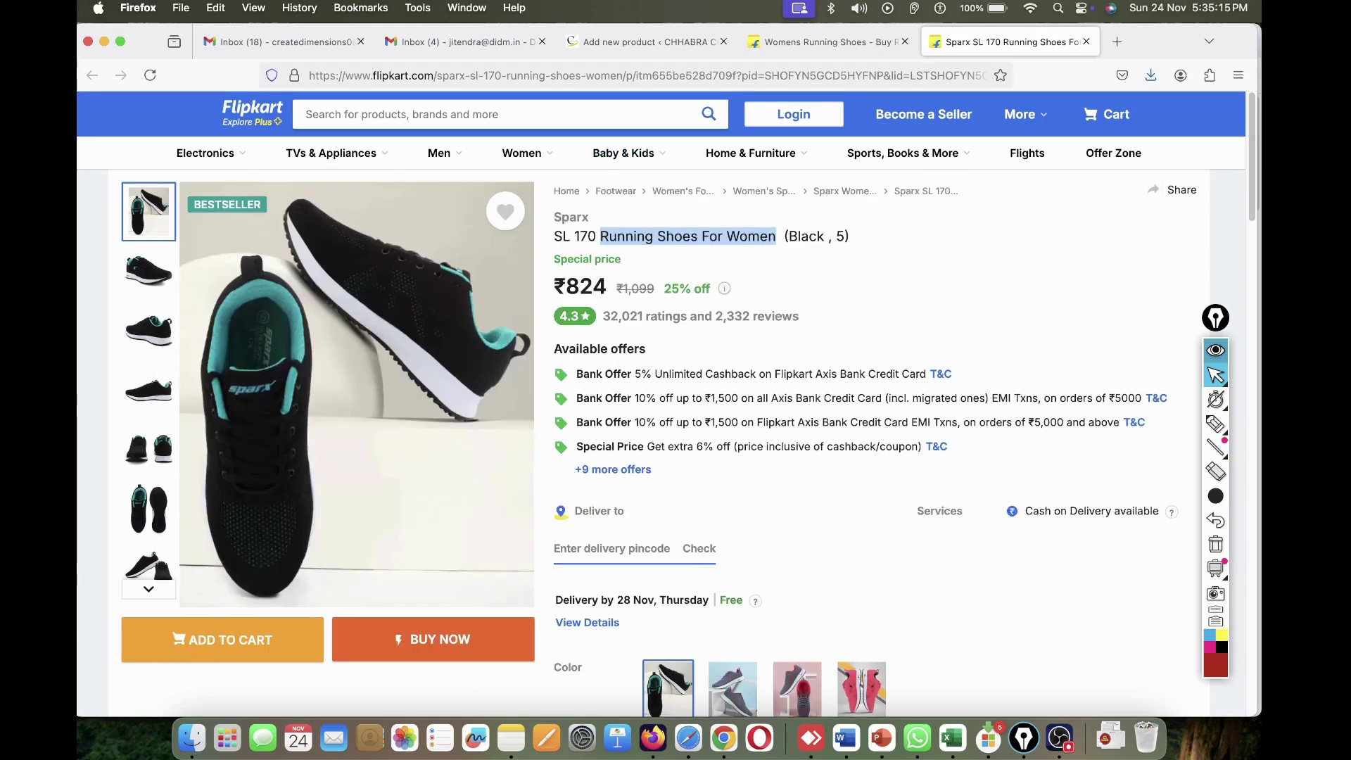
pyautogui.moveTo(751, 153)
pyautogui.hotkey('ctrl', 'shift', 'Tab')
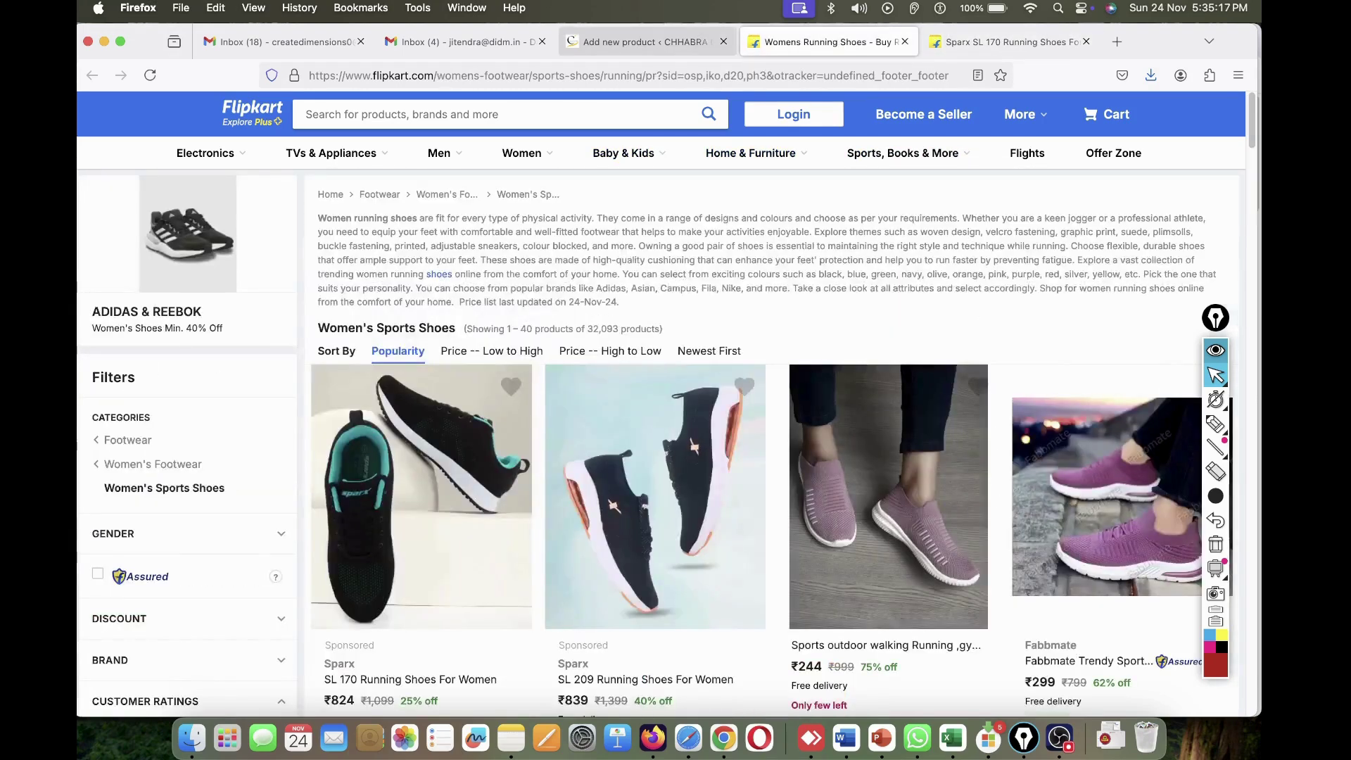
pyautogui.hotkey('ctrl', 'shift', 'Tab')
pyautogui.click(422, 217)
pyautogui.press('super+v')
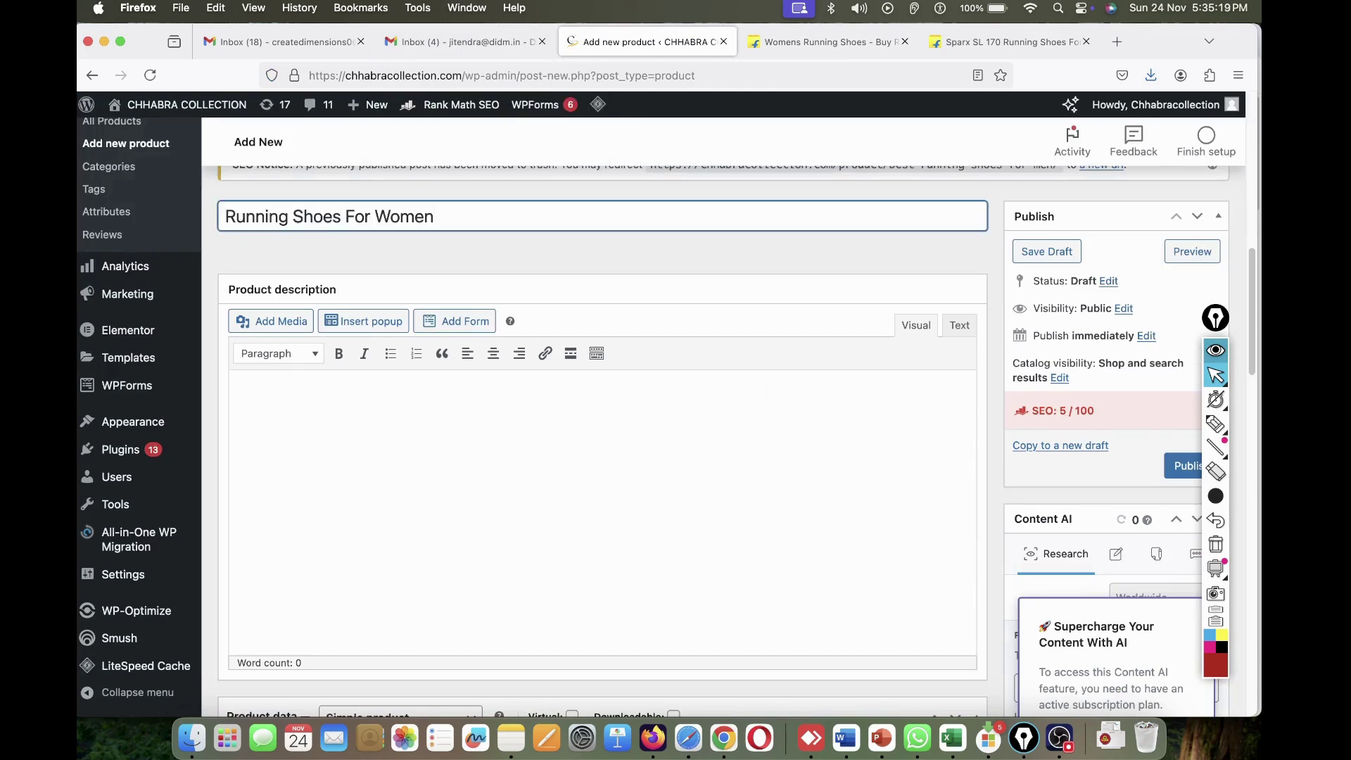
pyautogui.scroll(2, 602, 422)
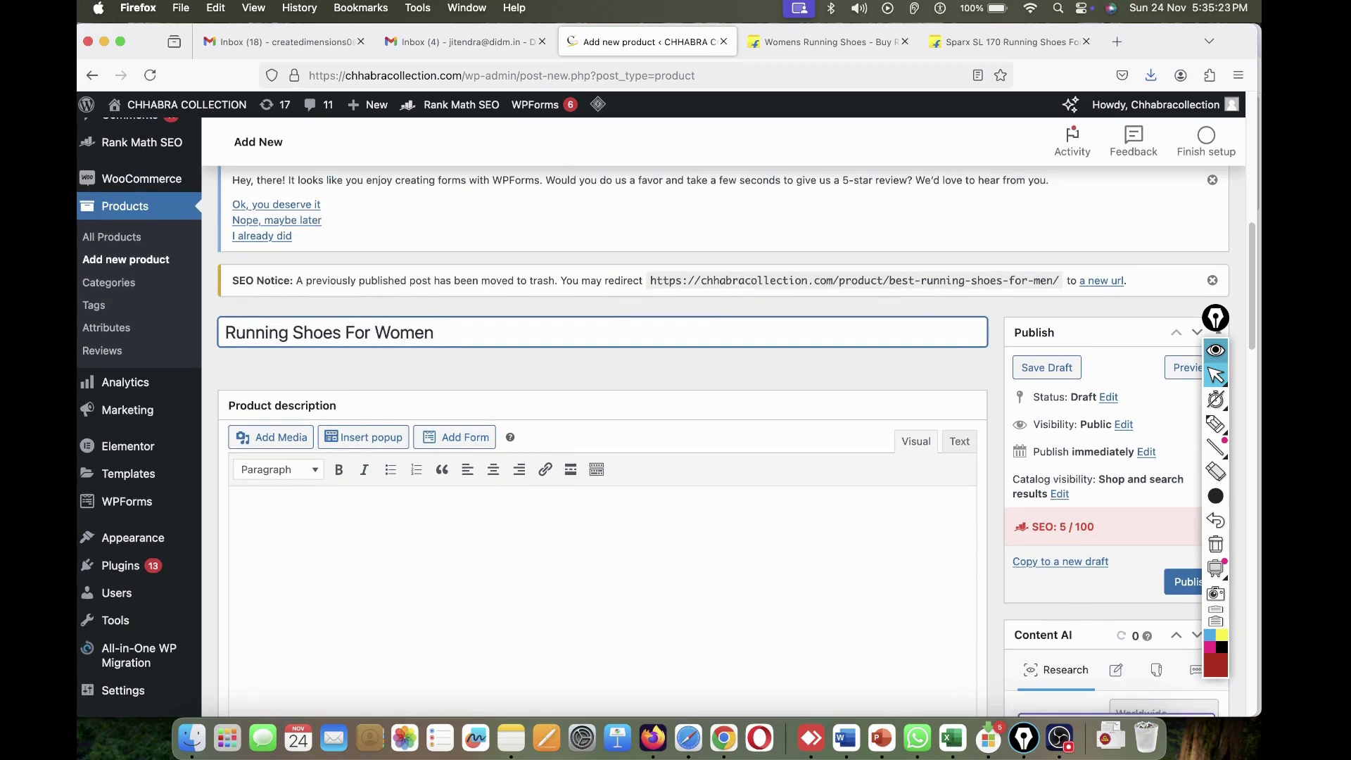
pyautogui.click(603, 369)
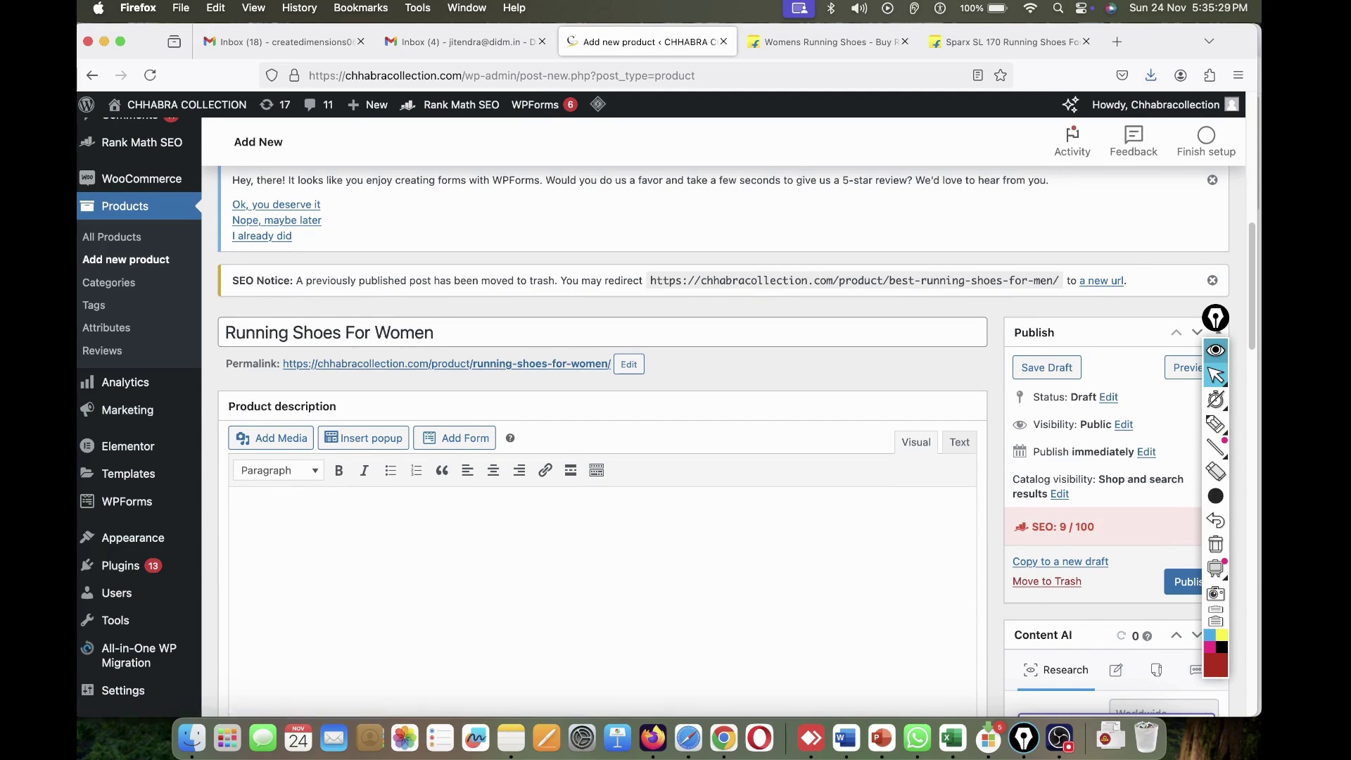
# - Move the floating pen toolbar clear of the publishing controls and publish the product
pyautogui.moveTo(1215, 318); pyautogui.dragTo(775, 452)
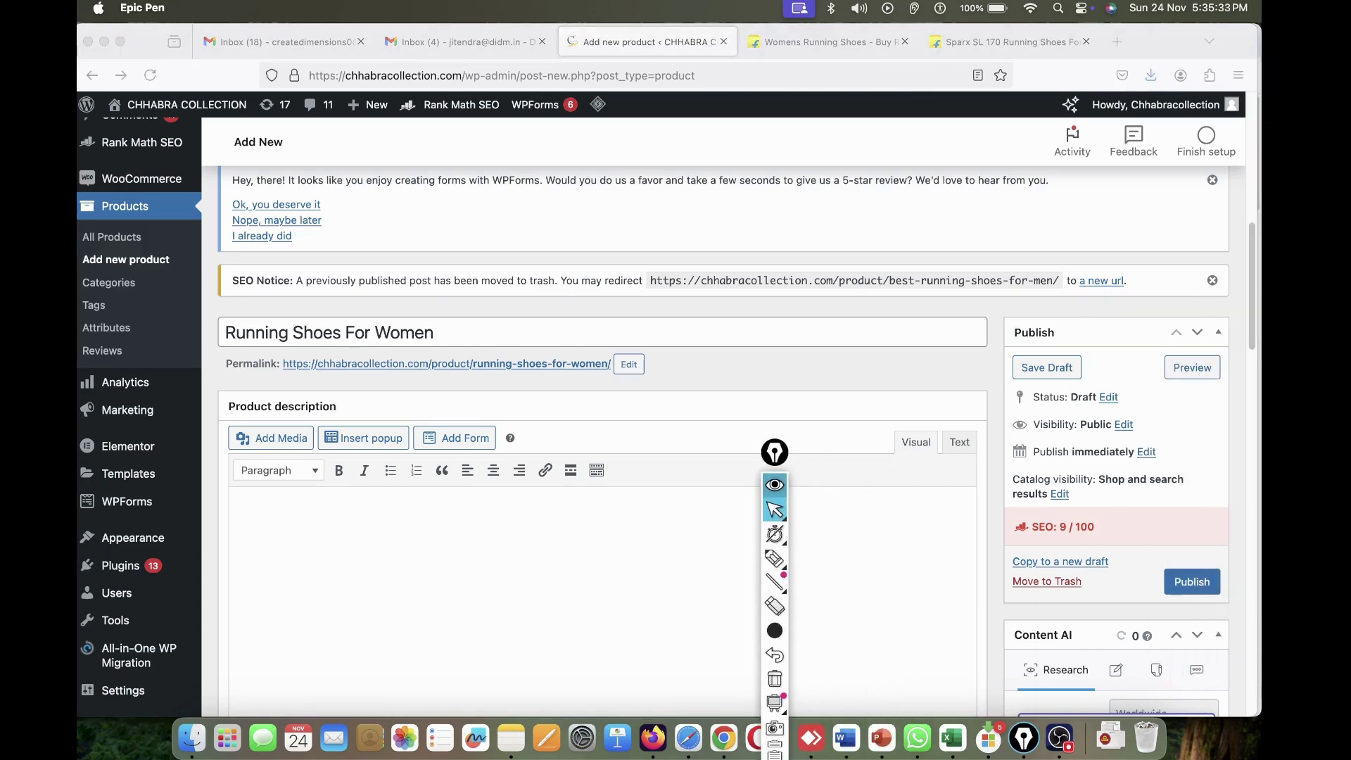
pyautogui.click(1192, 582)
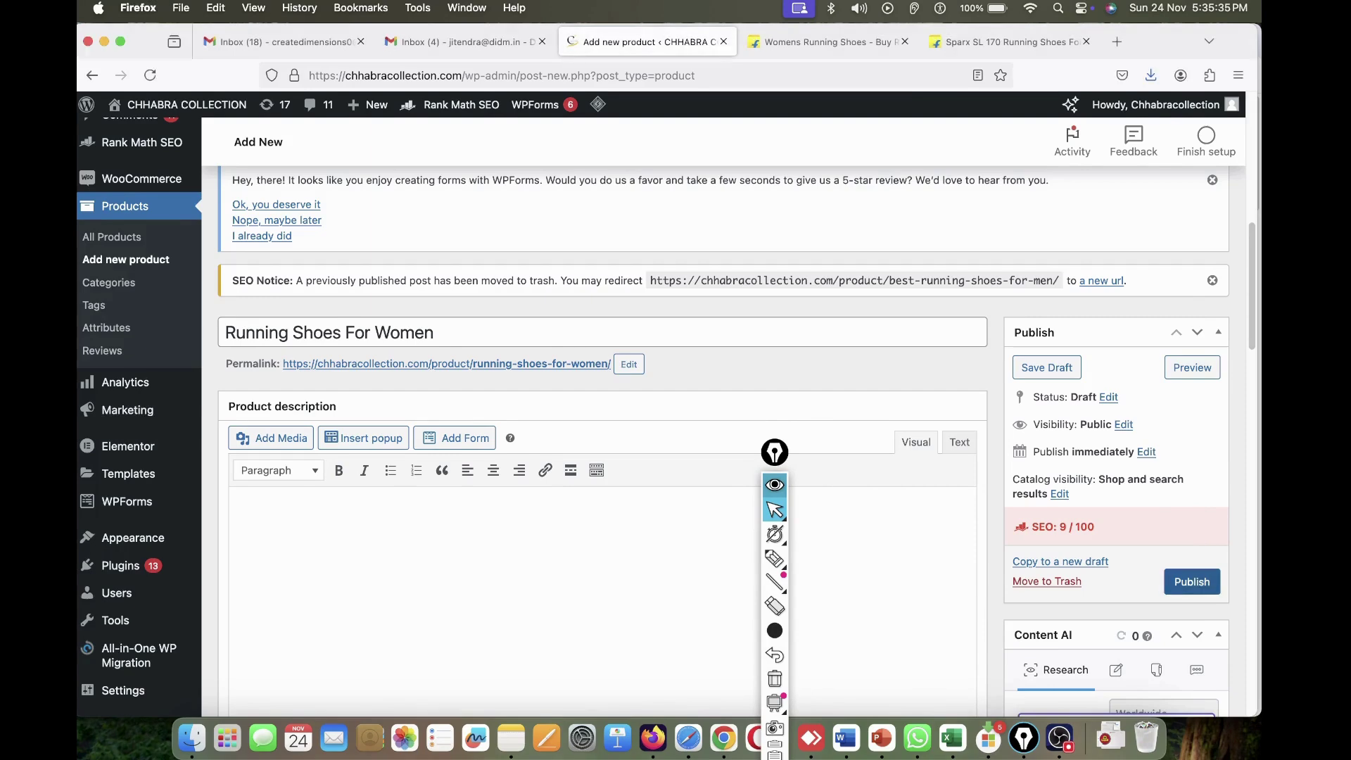
pyautogui.click(1192, 581)
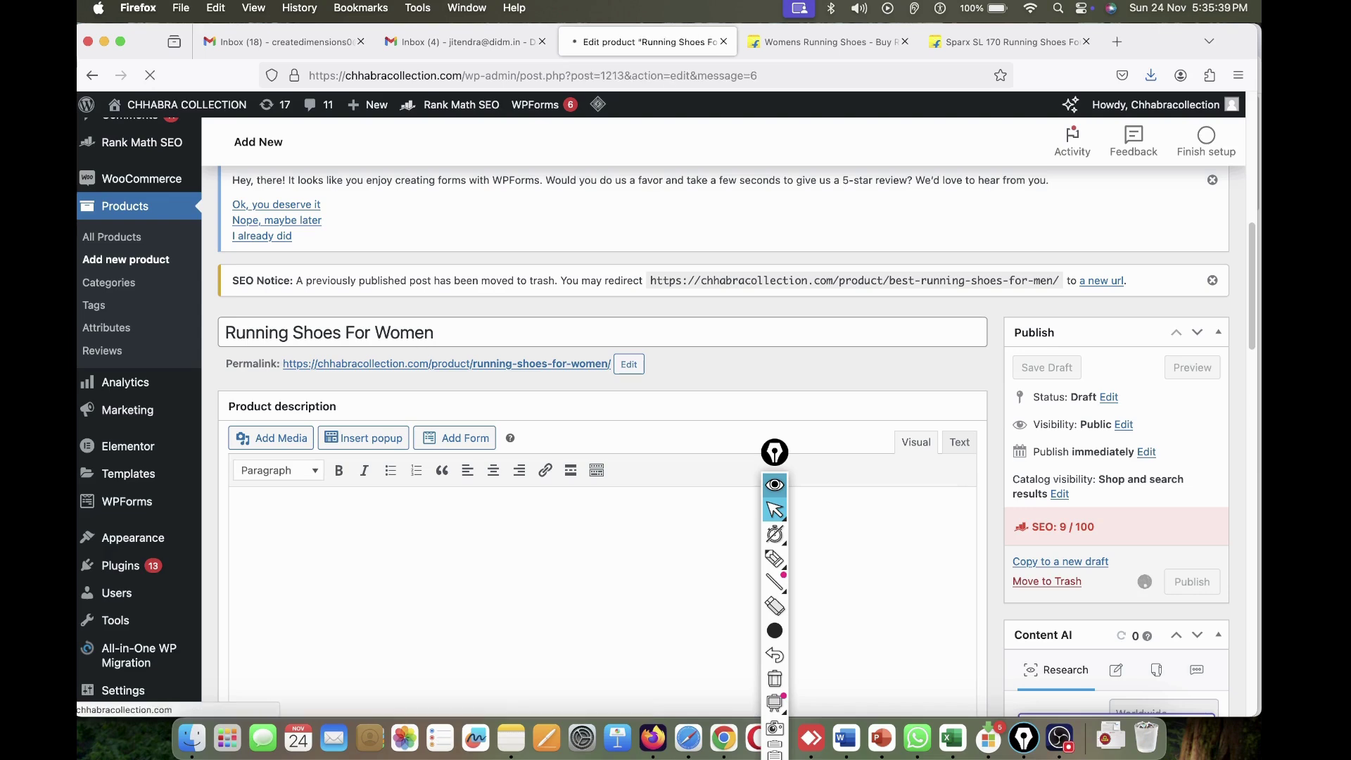
# - Close Flipkart's women's running shoes listing, keeping the Sparx SL 170 product page open
pyautogui.click(827, 41)
pyautogui.click(1006, 41)
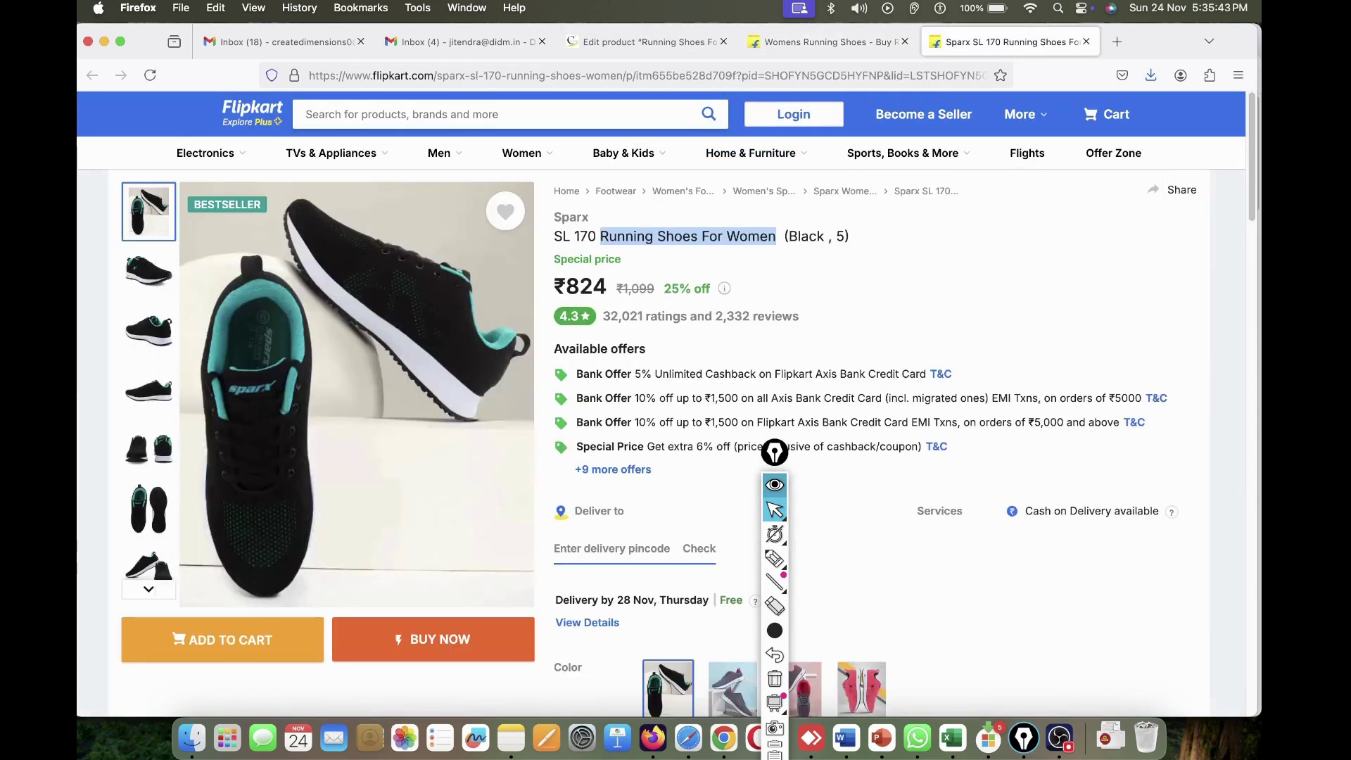
pyautogui.click(824, 42)
pyautogui.click(905, 41)
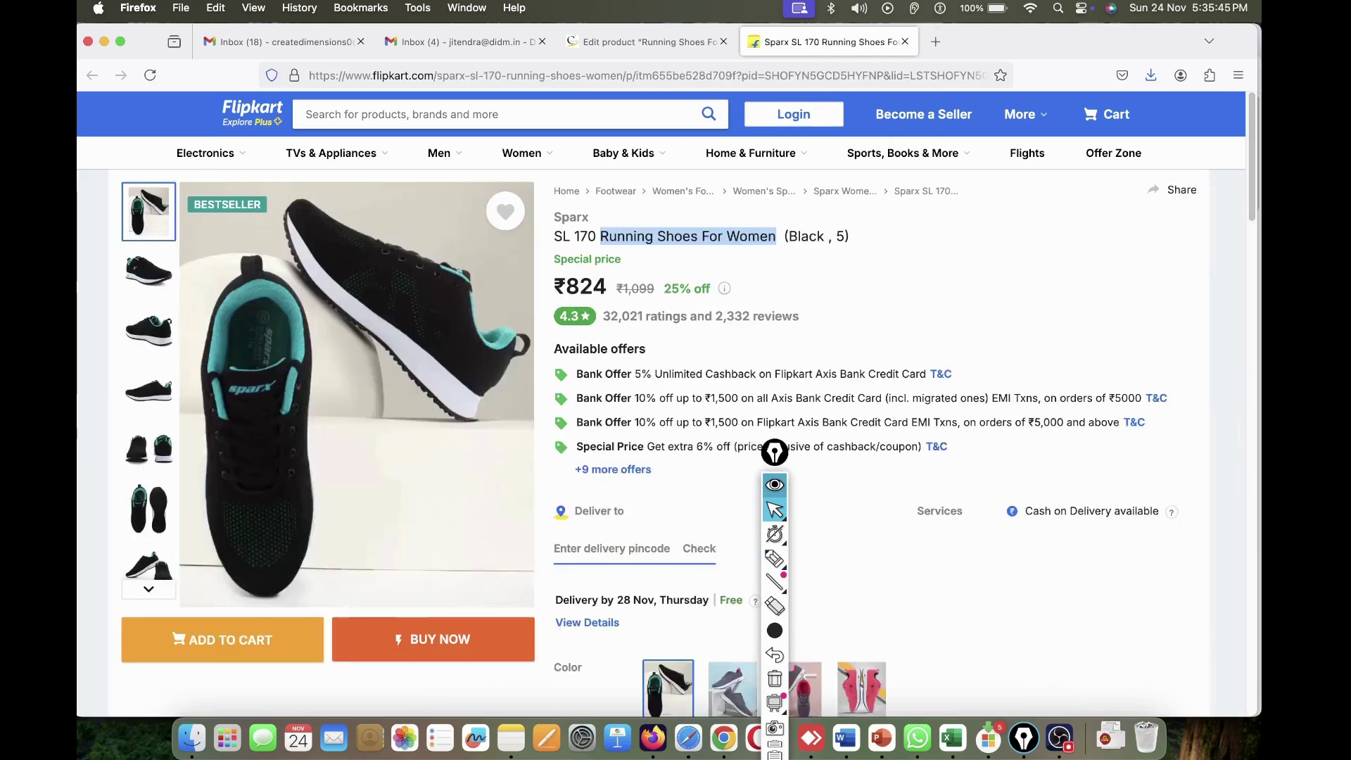
# - View the published product through its permalink in a separate browser tab and check its breadcrumb and title
pyautogui.click(644, 42)
pyautogui.scroll(-10, 725, 422)
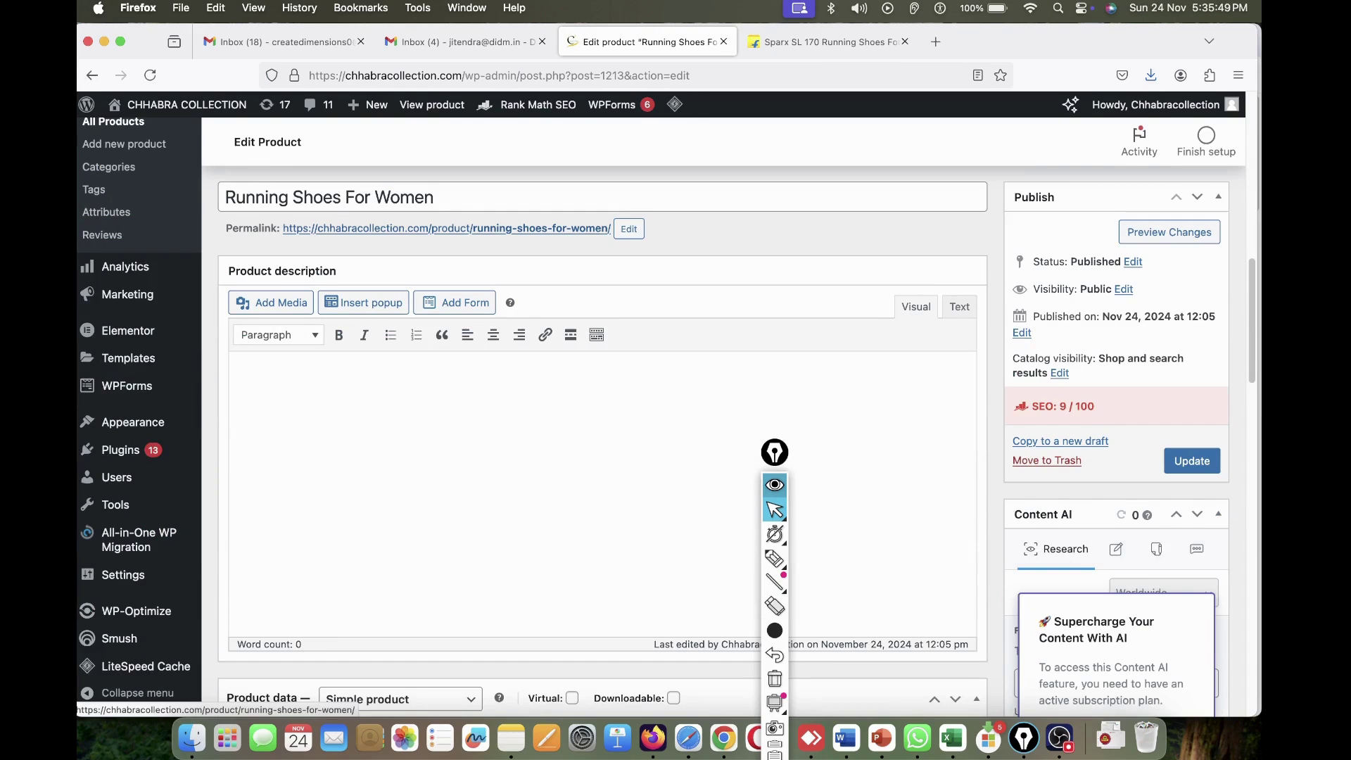
pyautogui.keyDown('super'); pyautogui.click(467, 228); pyautogui.keyUp('super')
pyautogui.click(820, 42)
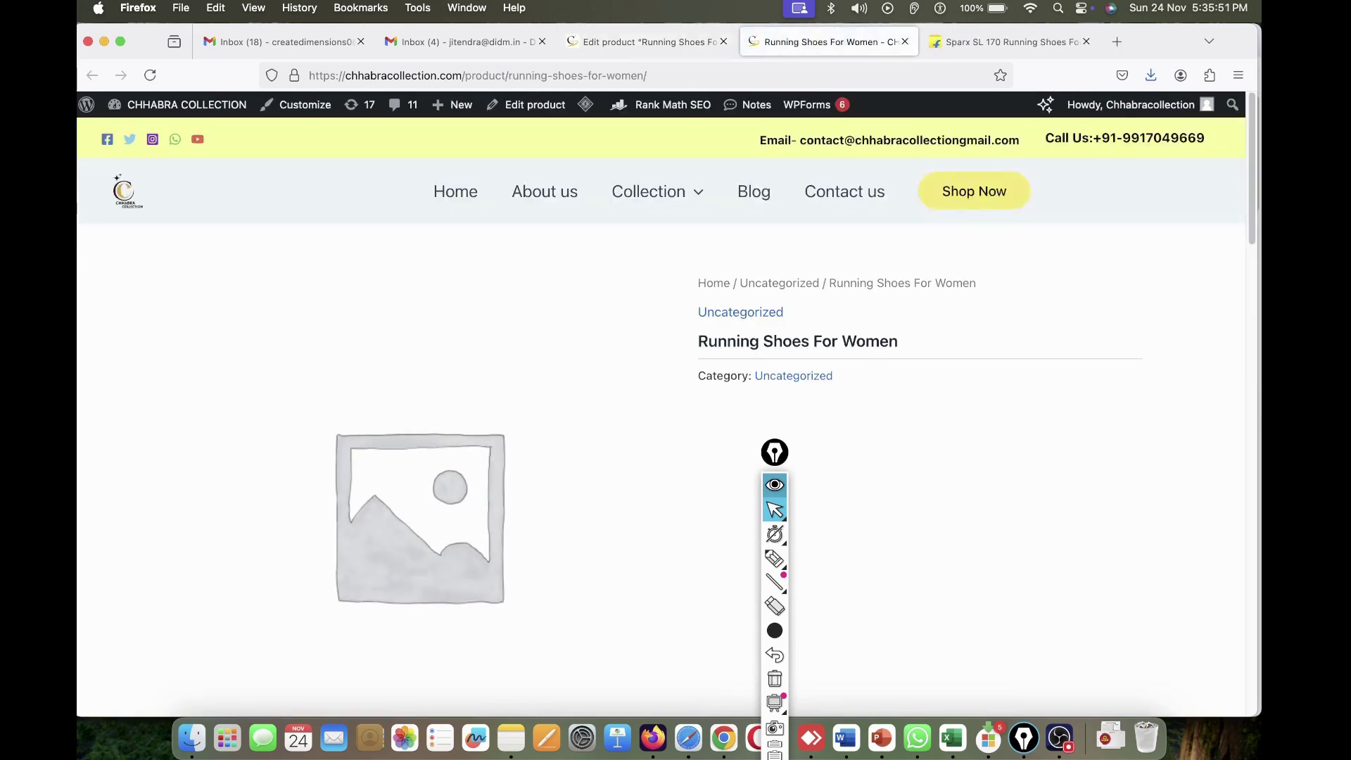
pyautogui.moveTo(915, 357); pyautogui.dragTo(695, 276)
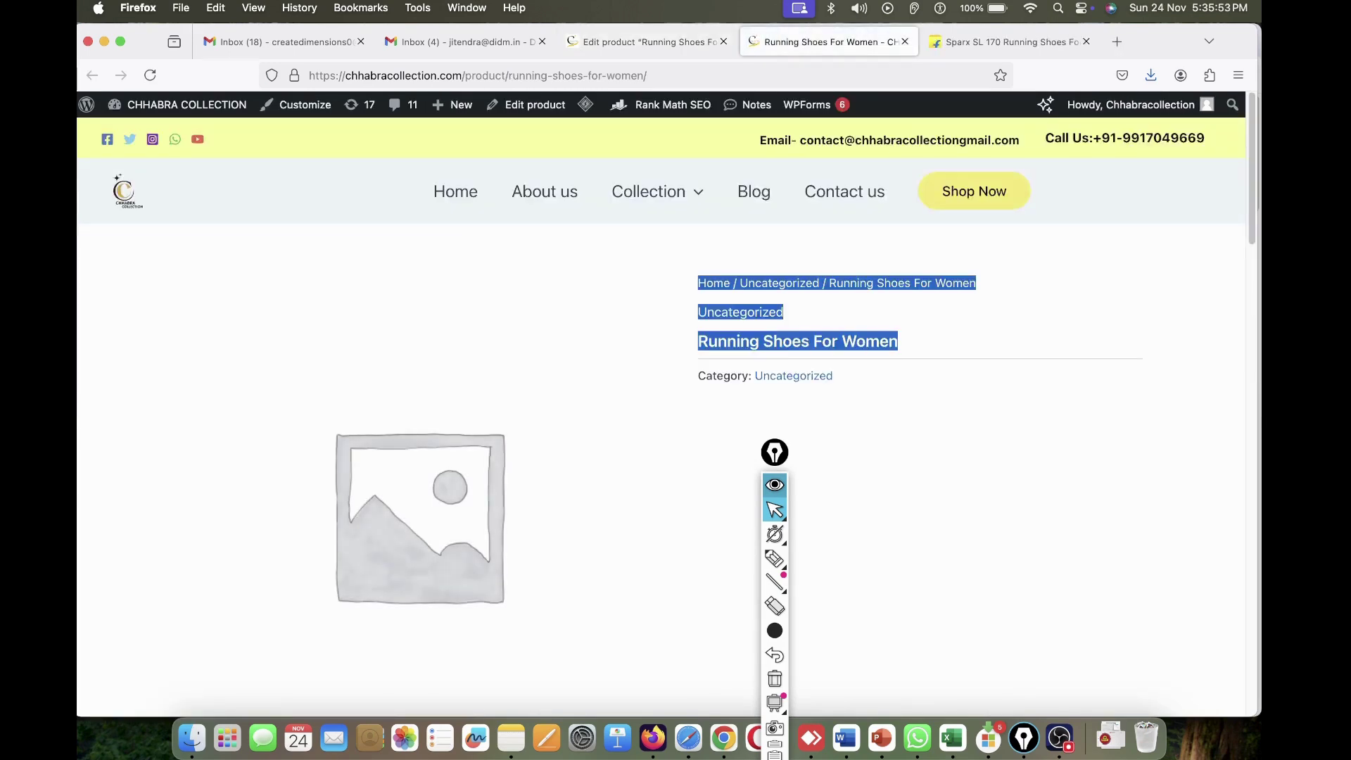
pyautogui.click(915, 342)
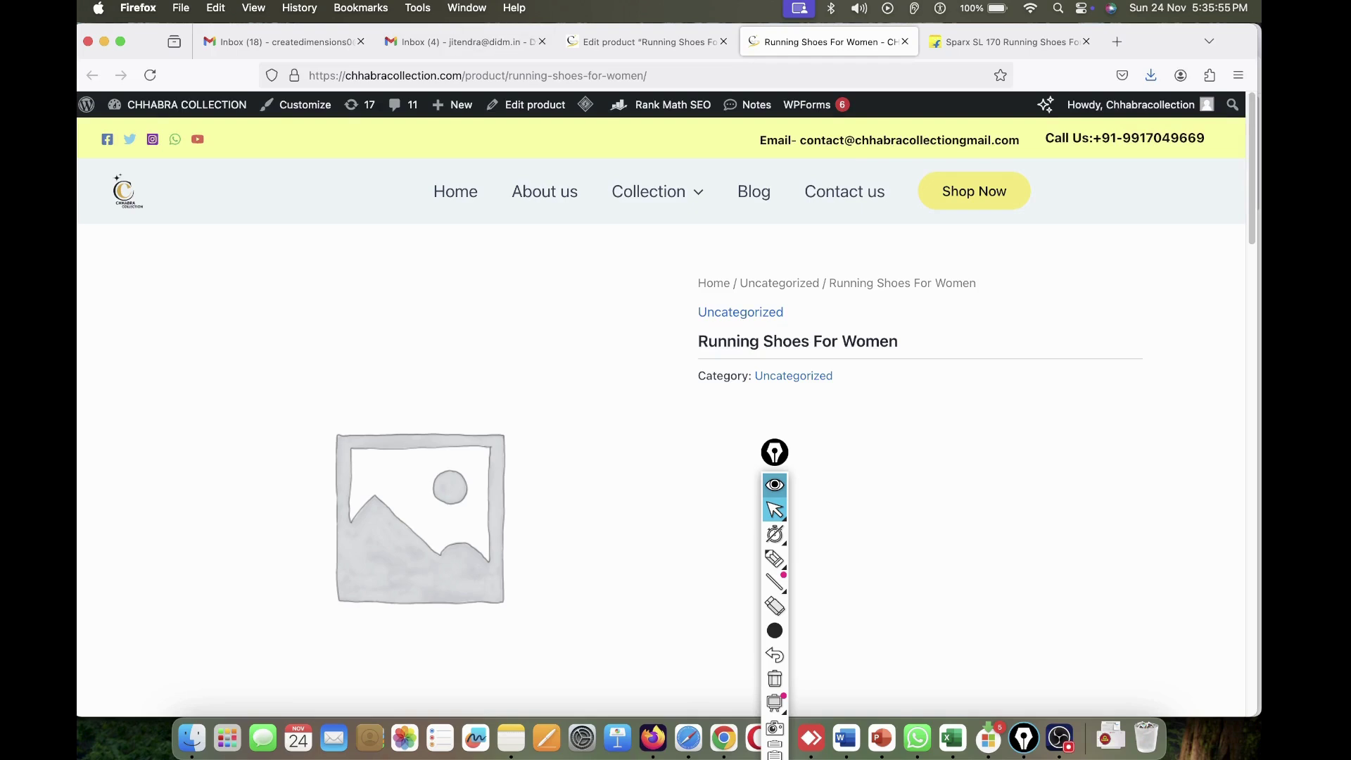
# - Copy the live product page's URL and replace the whole content of the open Word document with it
pyautogui.moveTo(647, 75); pyautogui.dragTo(512, 75)
pyautogui.tripleClick(568, 75)
pyautogui.press('super+c')
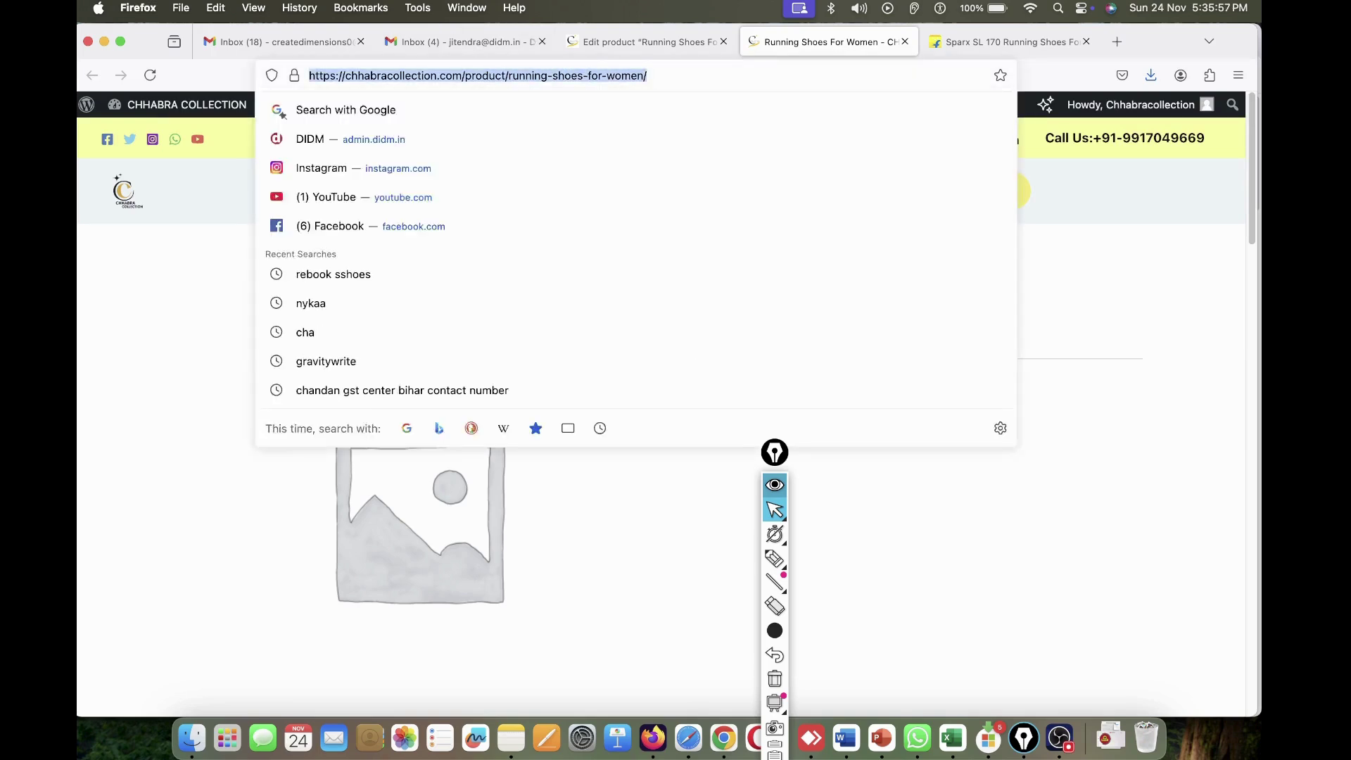
pyautogui.click(846, 738)
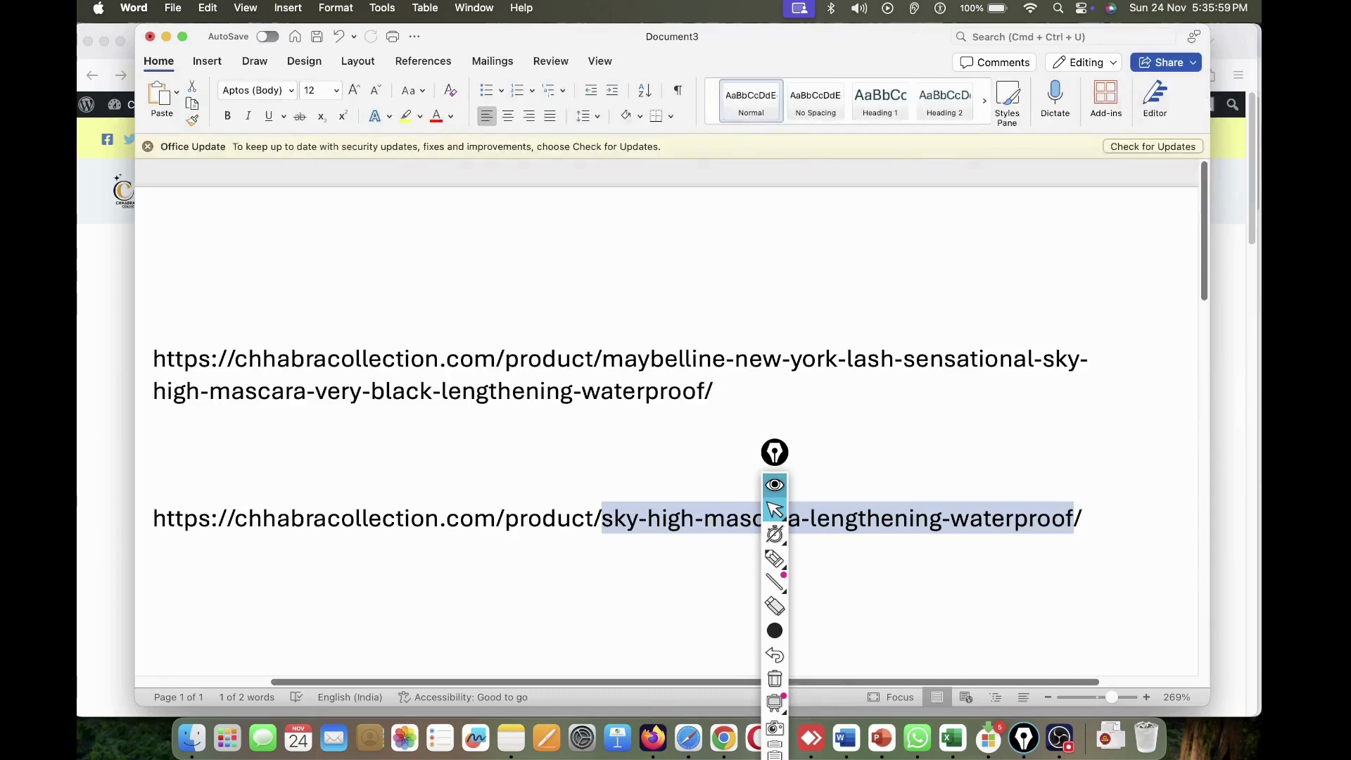
pyautogui.press('super+a')
pyautogui.press('BackSpace')
pyautogui.press('super+v')
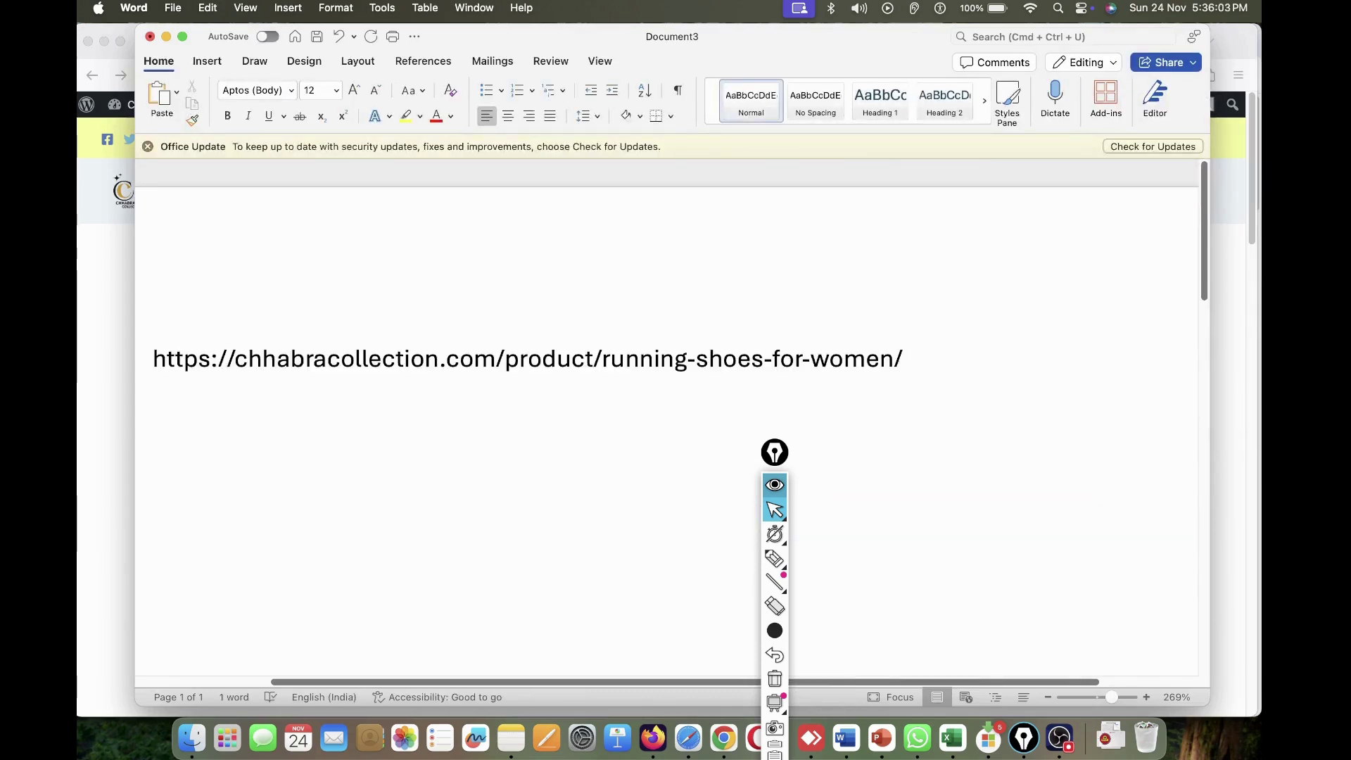
# - Add a second copy of the product URL below the first and insert "best-" before "running-shoes-for-women"
pyautogui.press('super+z')
pyautogui.press('Return')
pyautogui.press('super+z')
pyautogui.moveTo(775, 453); pyautogui.dragTo(1174, 427)
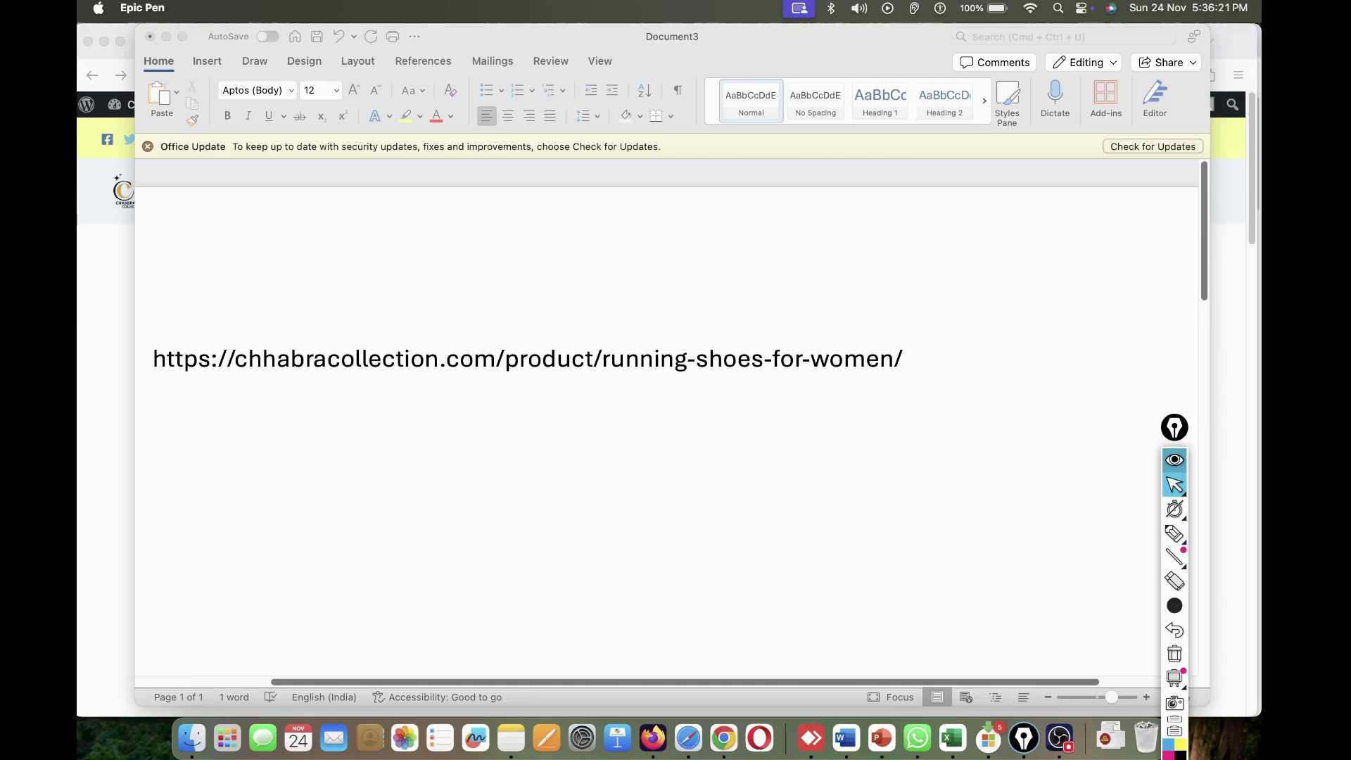
pyautogui.click(154, 422)
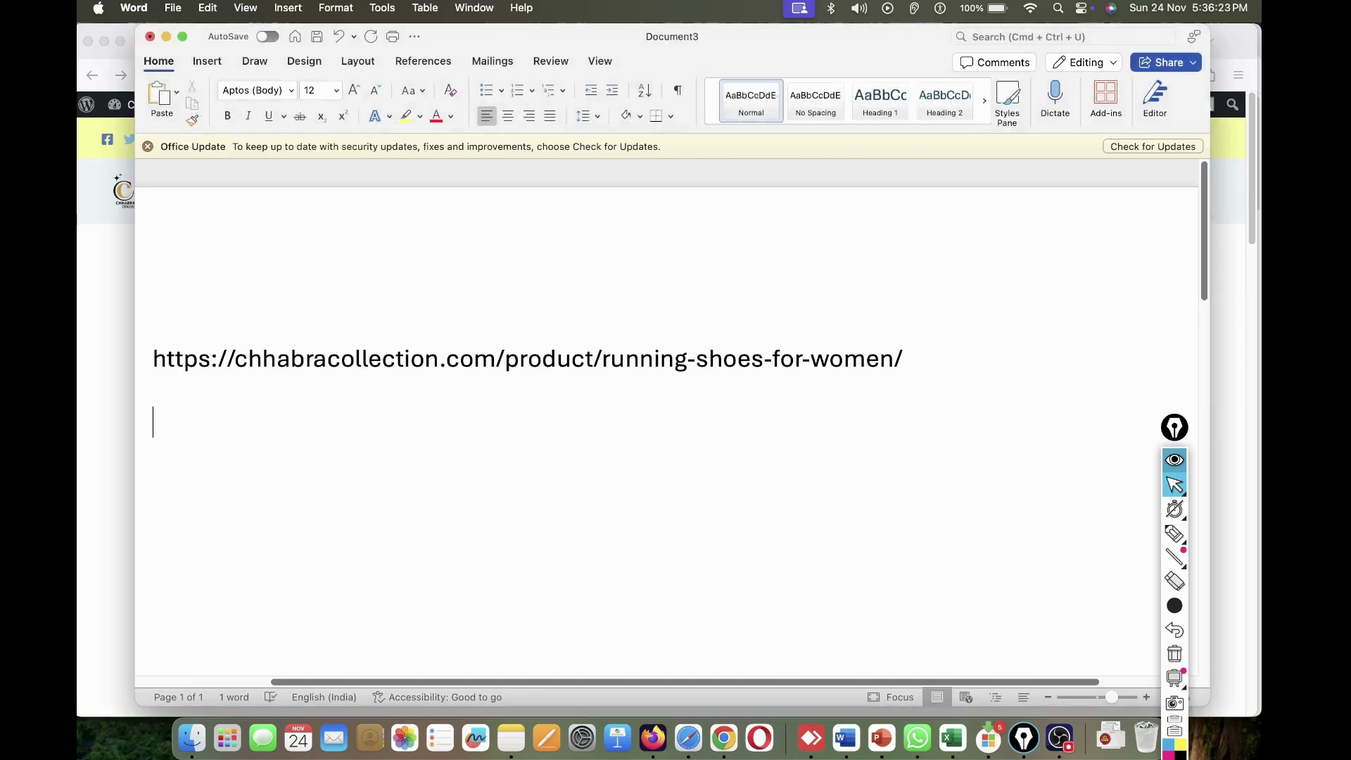
pyautogui.press('cmd+v')
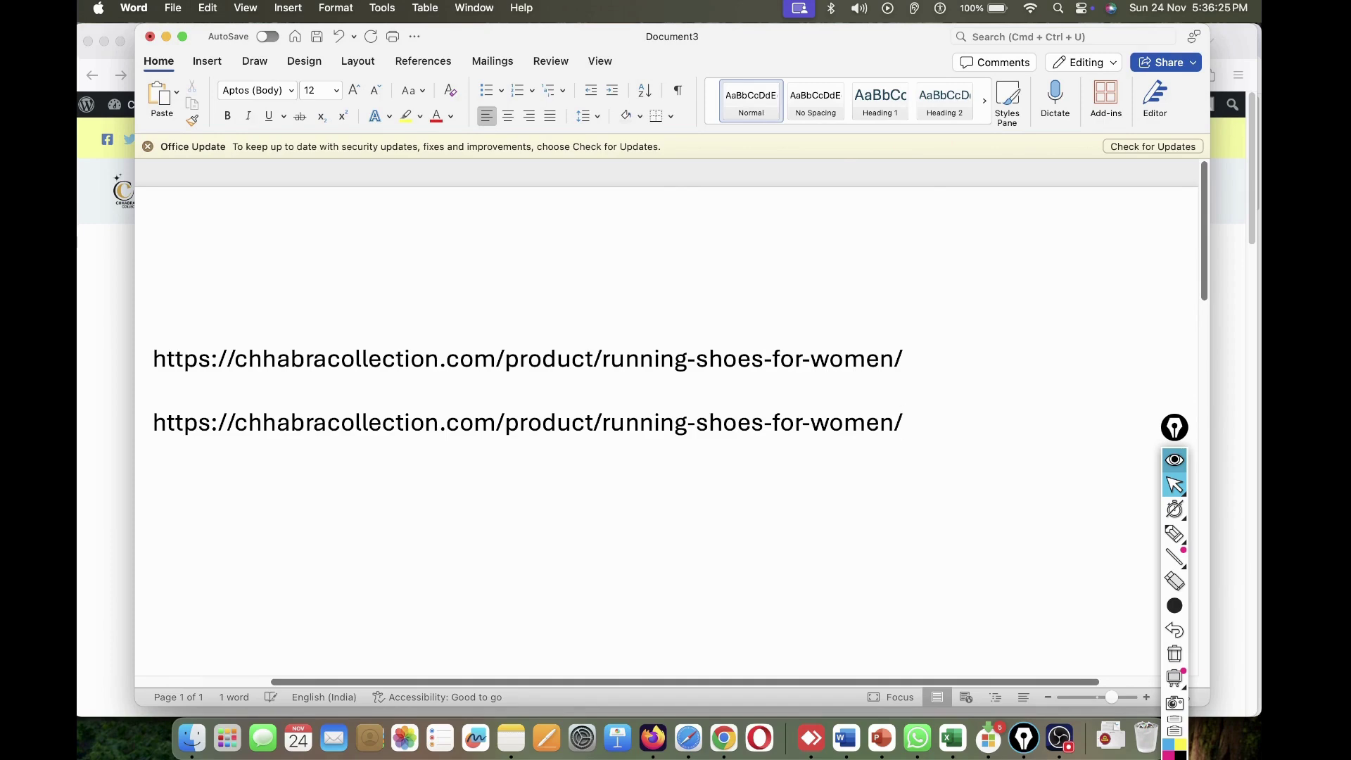
pyautogui.write('best-')
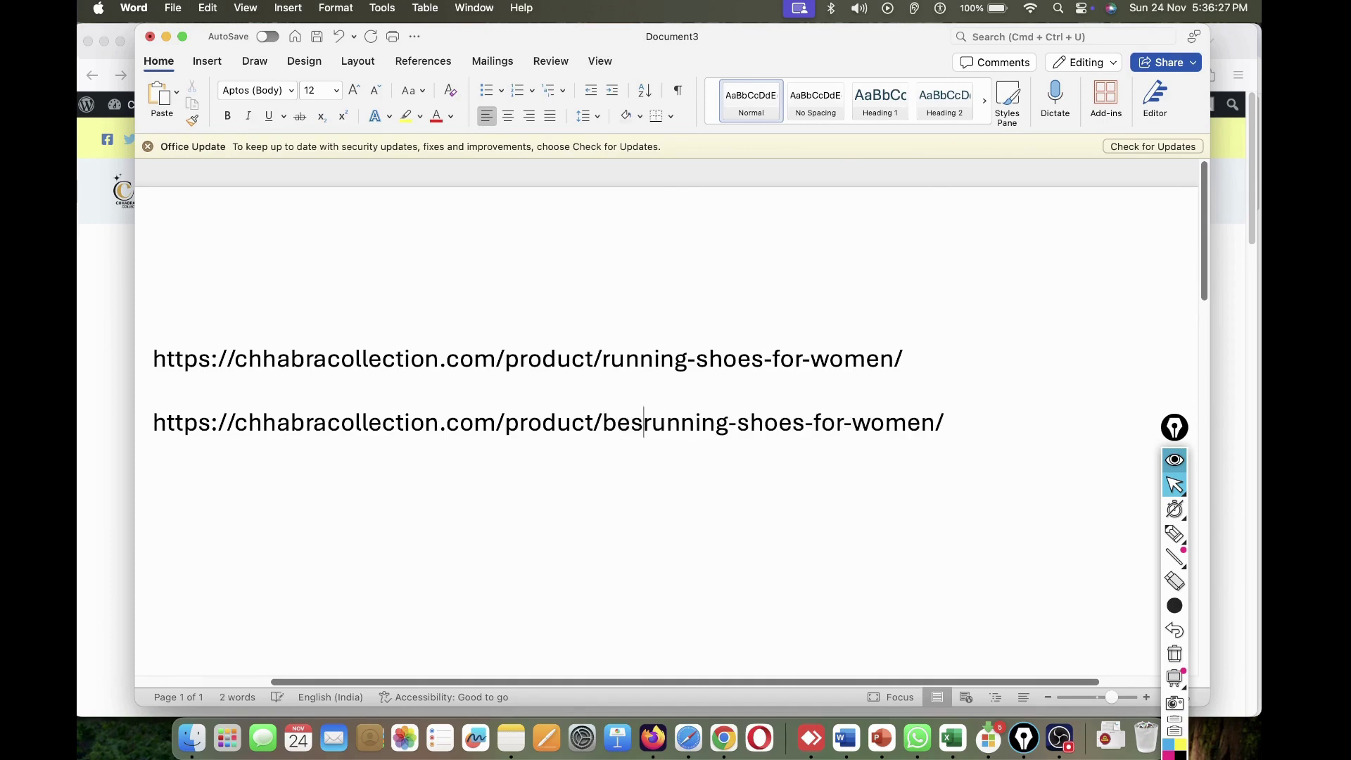
pyautogui.click(746, 423)
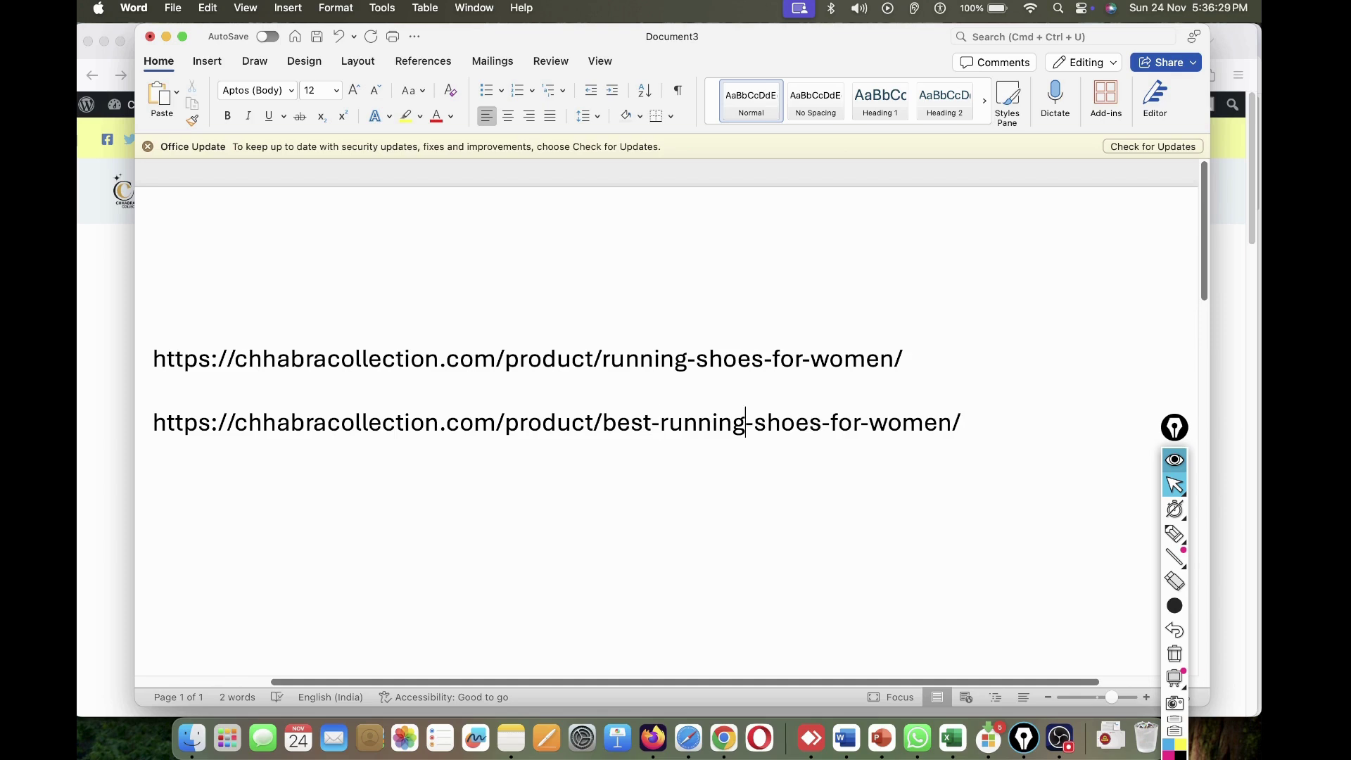
pyautogui.click(939, 423)
pyautogui.click(961, 423)
pyautogui.click(809, 423)
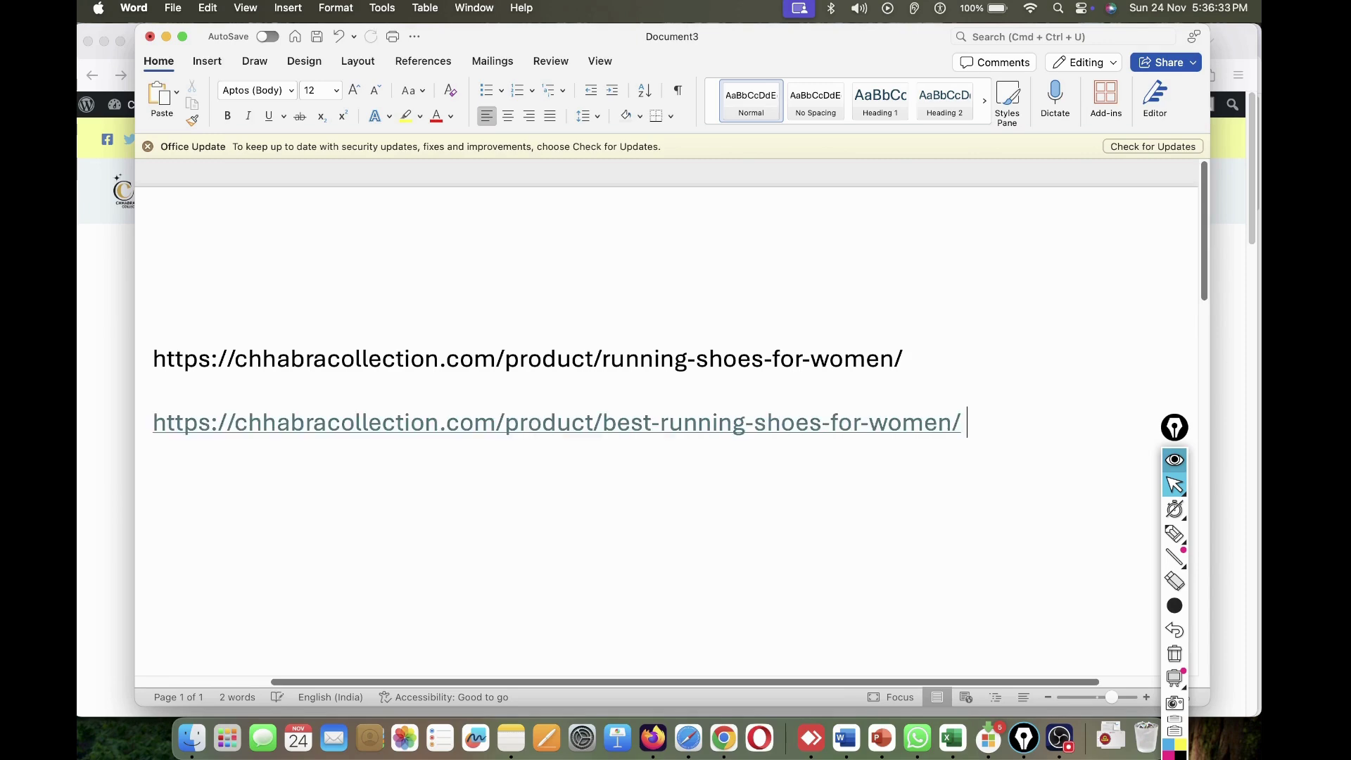
# - Add a third copy of the product URL below and insert "online-" before "running-shoes-for-women"
pyautogui.press('BackSpace')
pyautogui.press('Return')
pyautogui.press('super+z')
pyautogui.press('super+v')
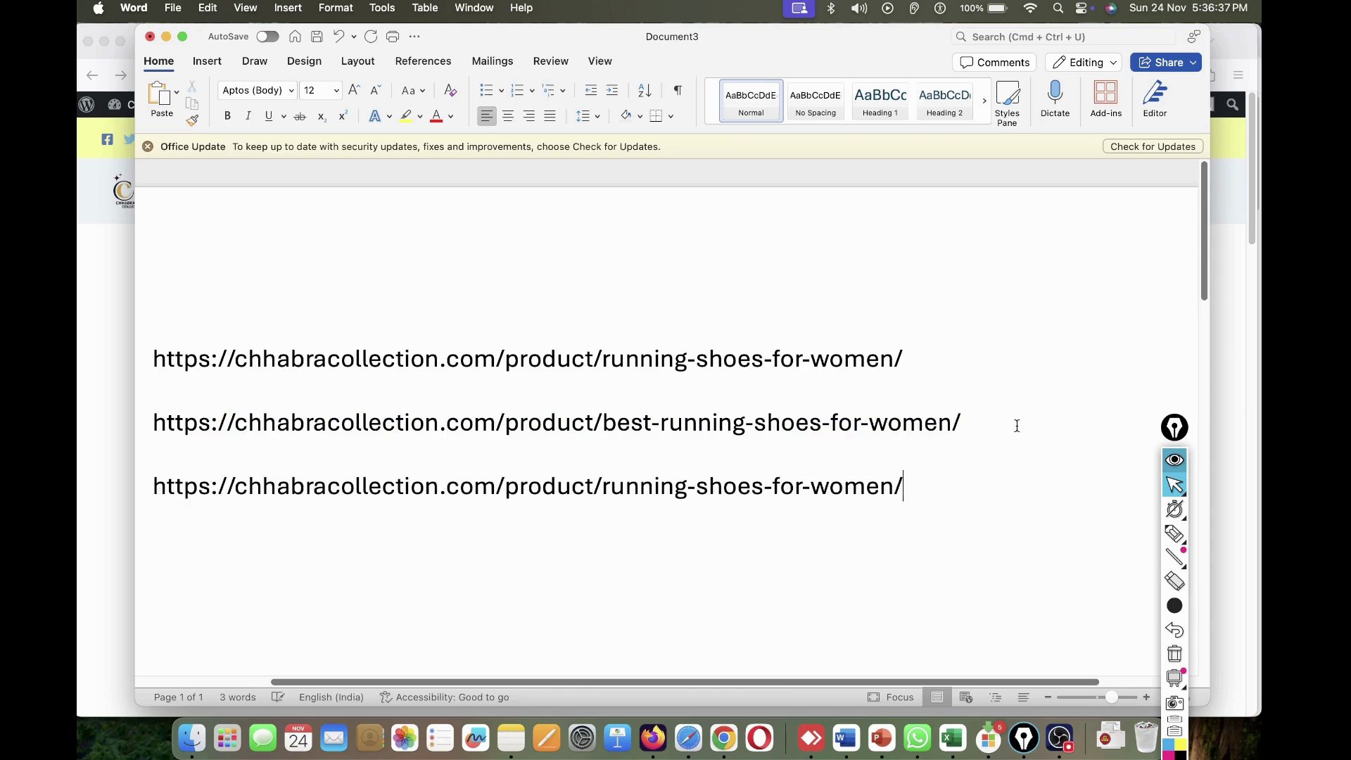
pyautogui.click(611, 486)
pyautogui.press('Left')
pyautogui.write('online')
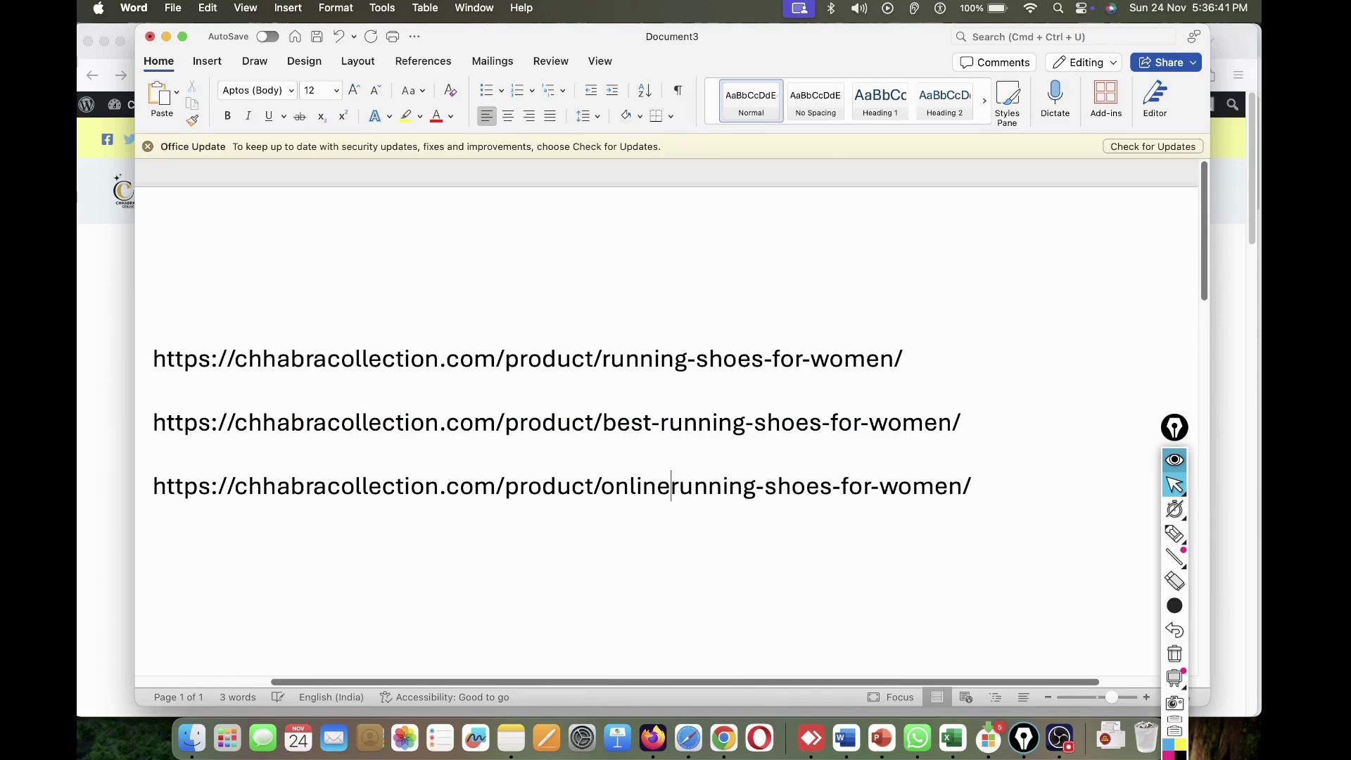
pyautogui.write('-')
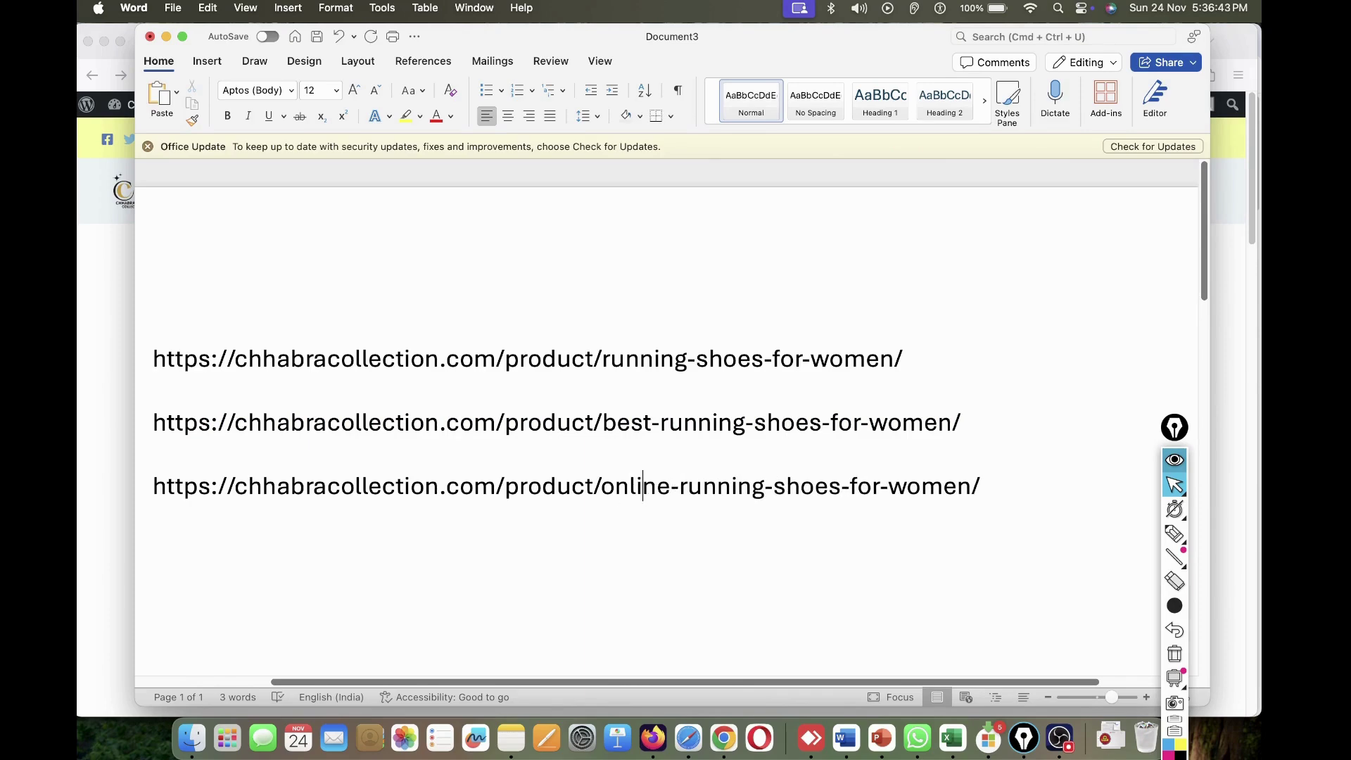
pyautogui.click(642, 486)
# - Highlight the first product URL in yellow in the Word document
pyautogui.moveTo(908, 359); pyautogui.dragTo(154, 360)
pyautogui.click(406, 117)
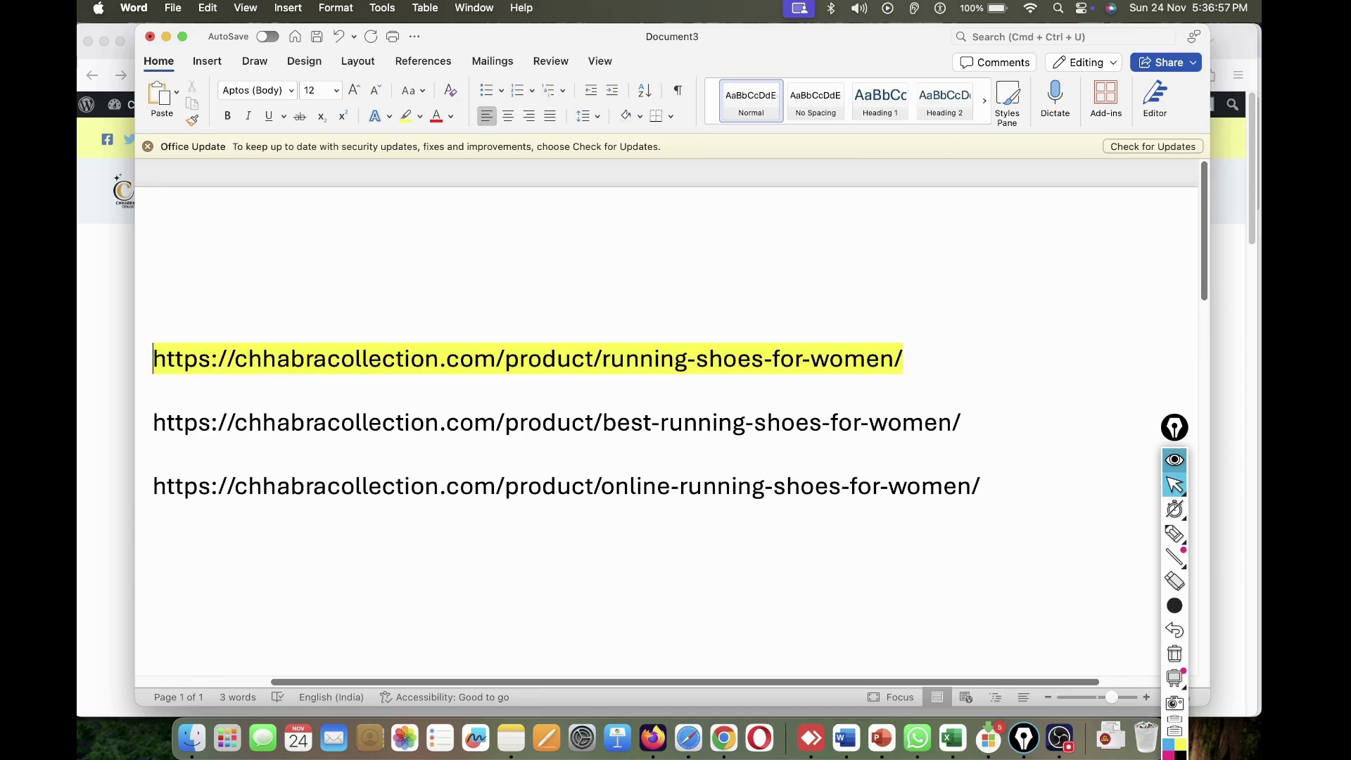
pyautogui.moveTo(601, 487); pyautogui.dragTo(764, 487)
pyautogui.click(1174, 533)
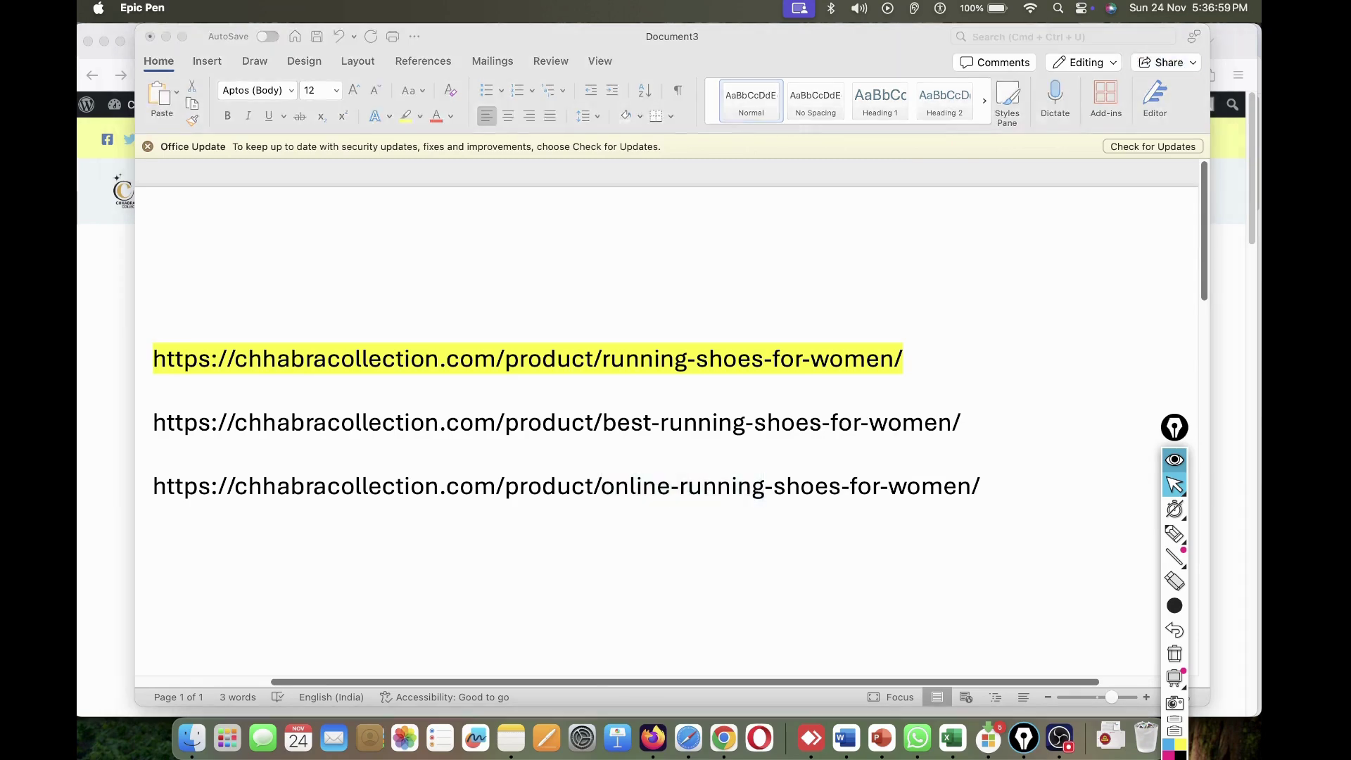
# - Switch back to Firefox and check the category and title on the live product page
pyautogui.click(117, 185)
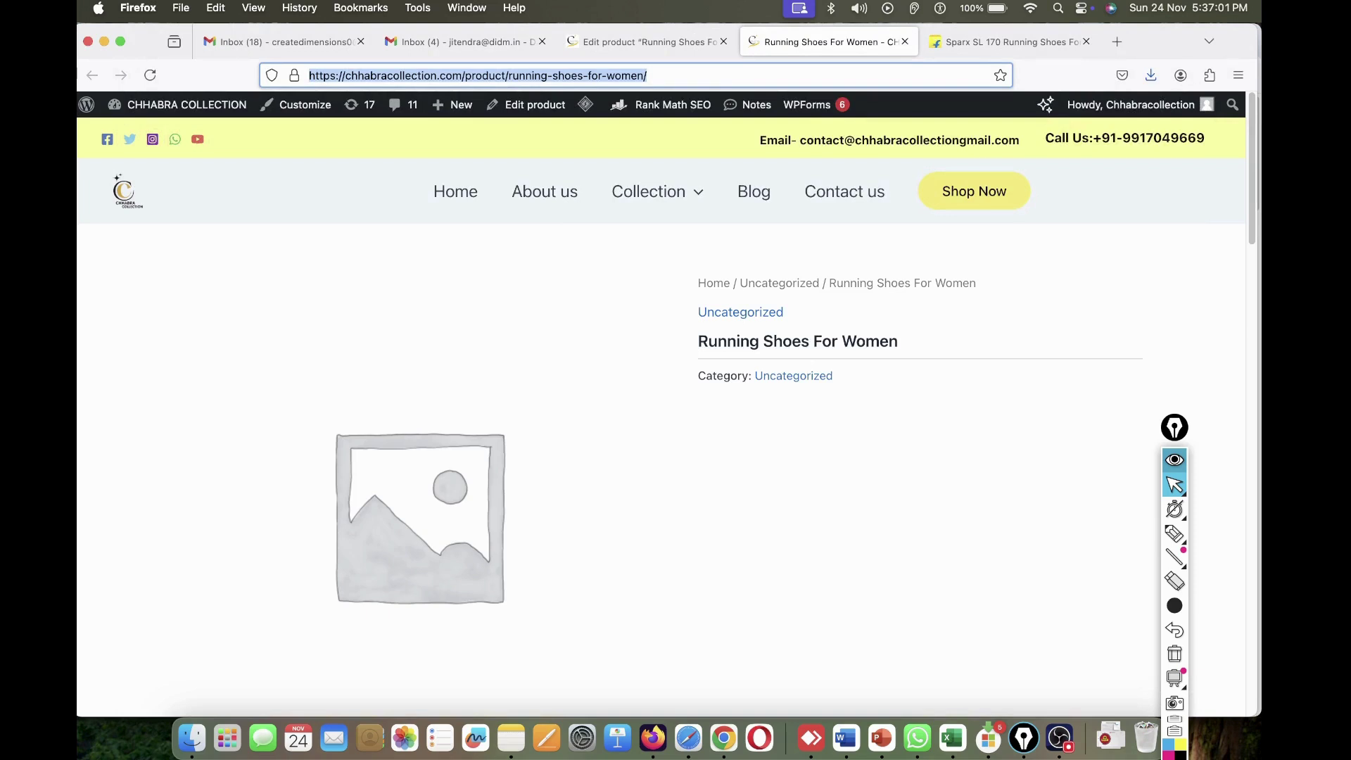
pyautogui.doubleClick(907, 450)
pyautogui.doubleClick(908, 450)
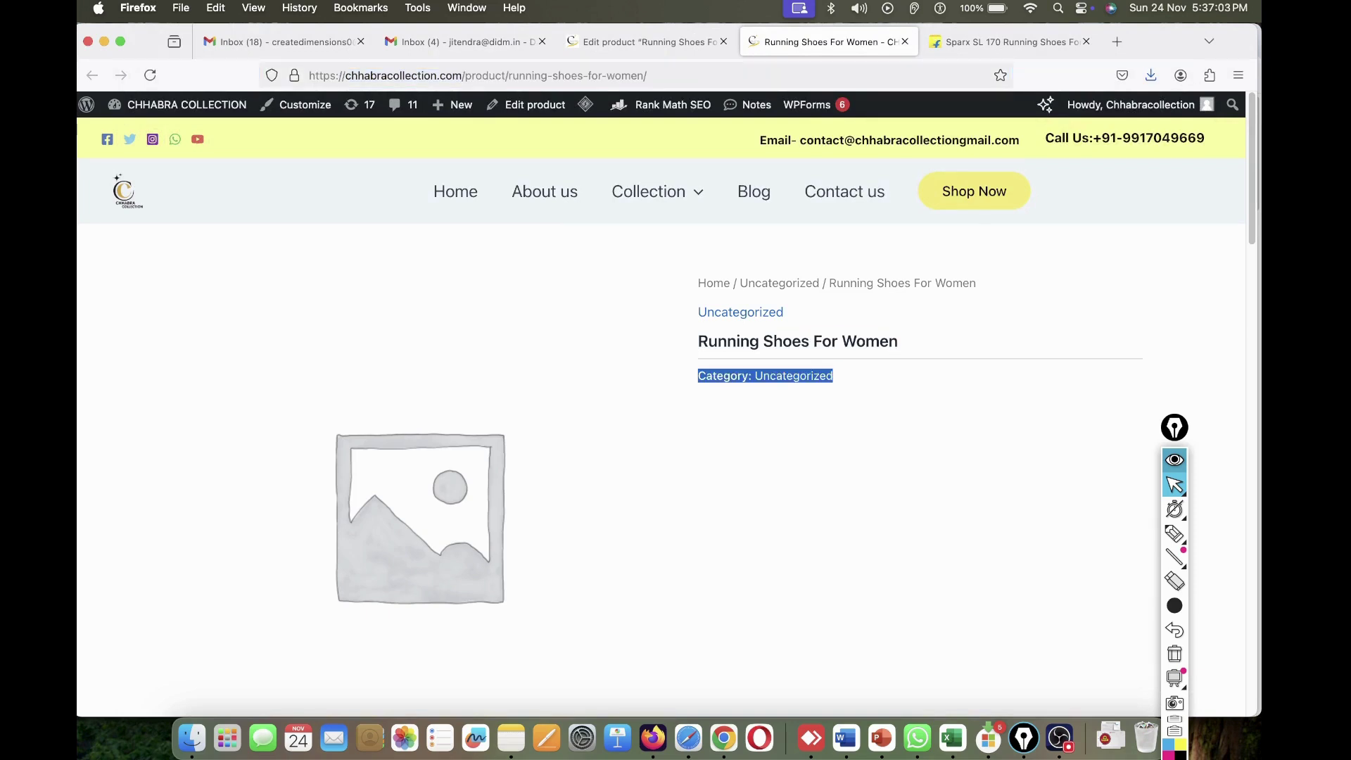
pyautogui.moveTo(698, 341); pyautogui.dragTo(898, 341)
# - Examine the title and permalink of the Running Shoes For Women product up close on its edit page
pyautogui.click(644, 41)
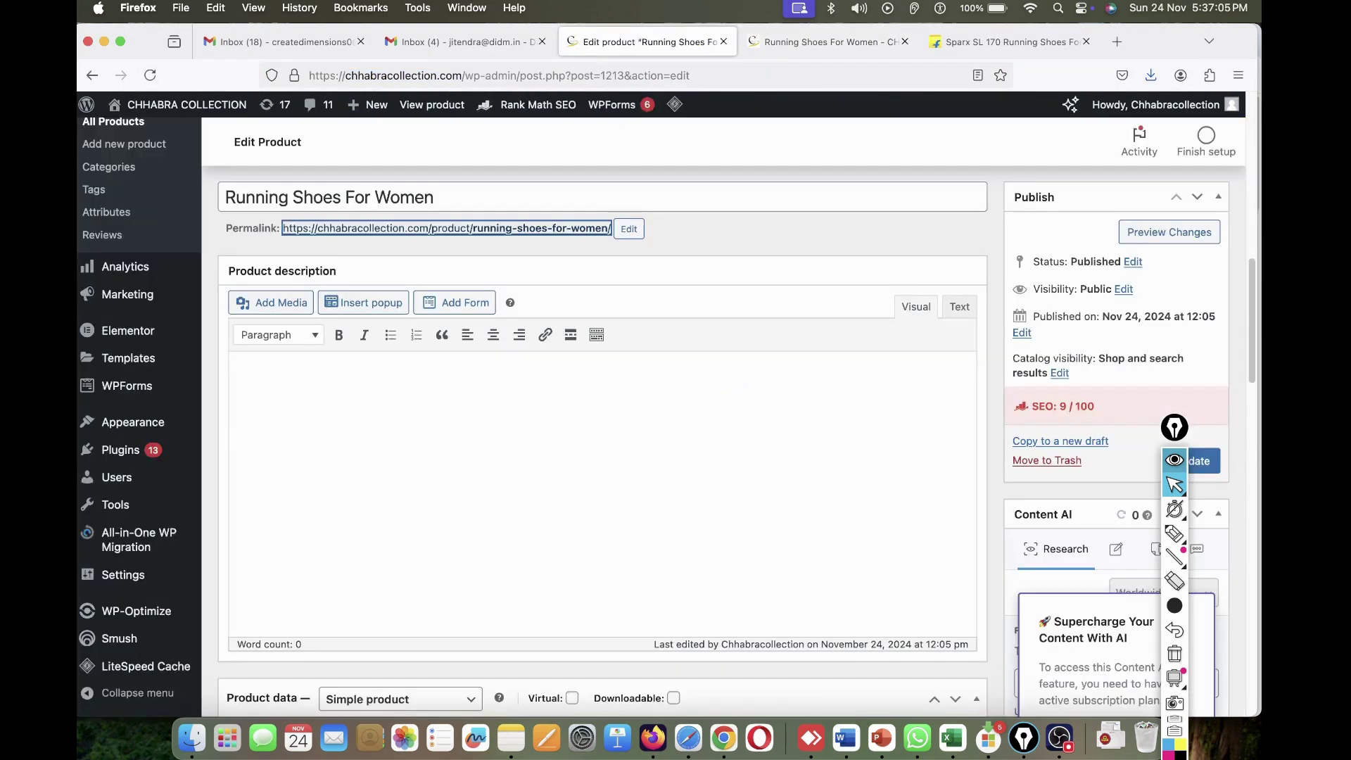
pyautogui.click(246, 381)
pyautogui.scroll(5, 688, 253)
pyautogui.hscroll(-6, 688, 253)
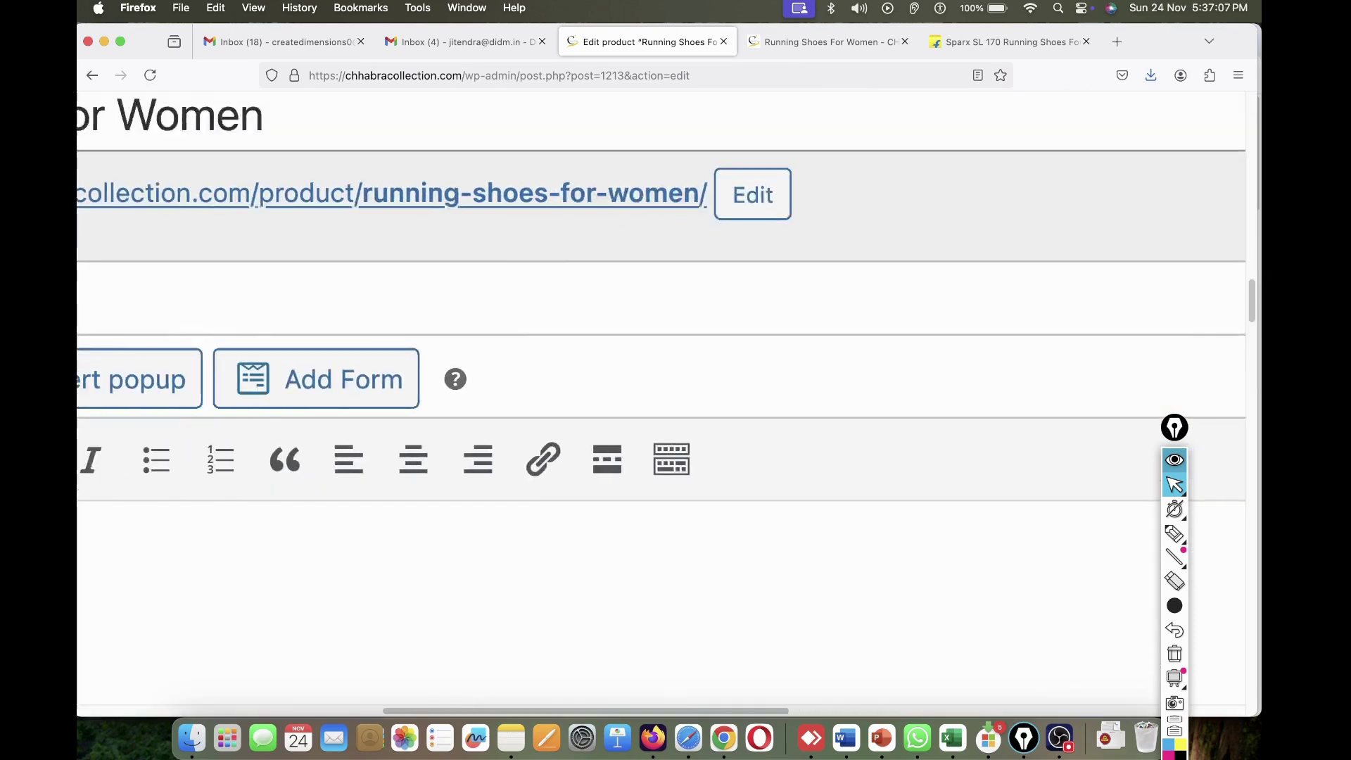
pyautogui.scroll(-3, 661, 398)
pyautogui.hscroll(2, 661, 397)
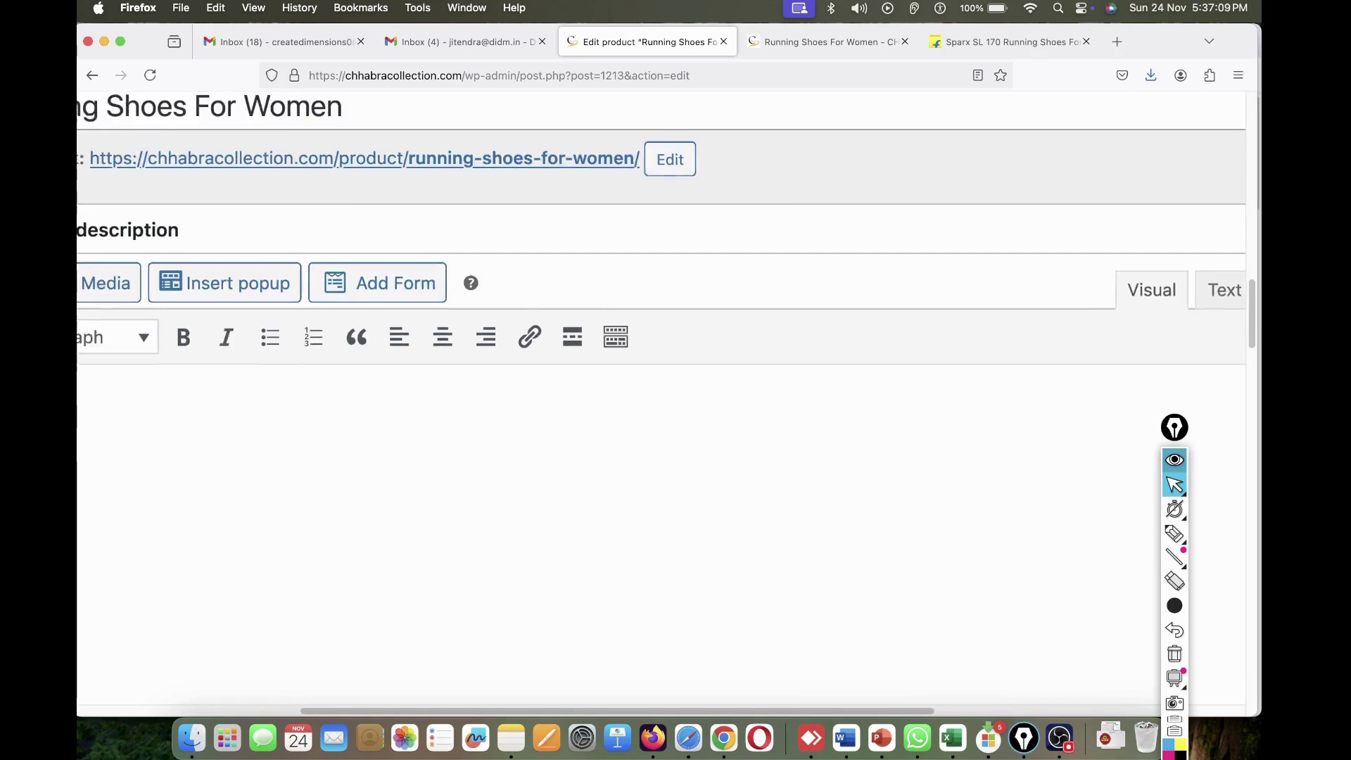
pyautogui.hscroll(-3, 661, 397)
pyautogui.hscroll(-1, 662, 405)
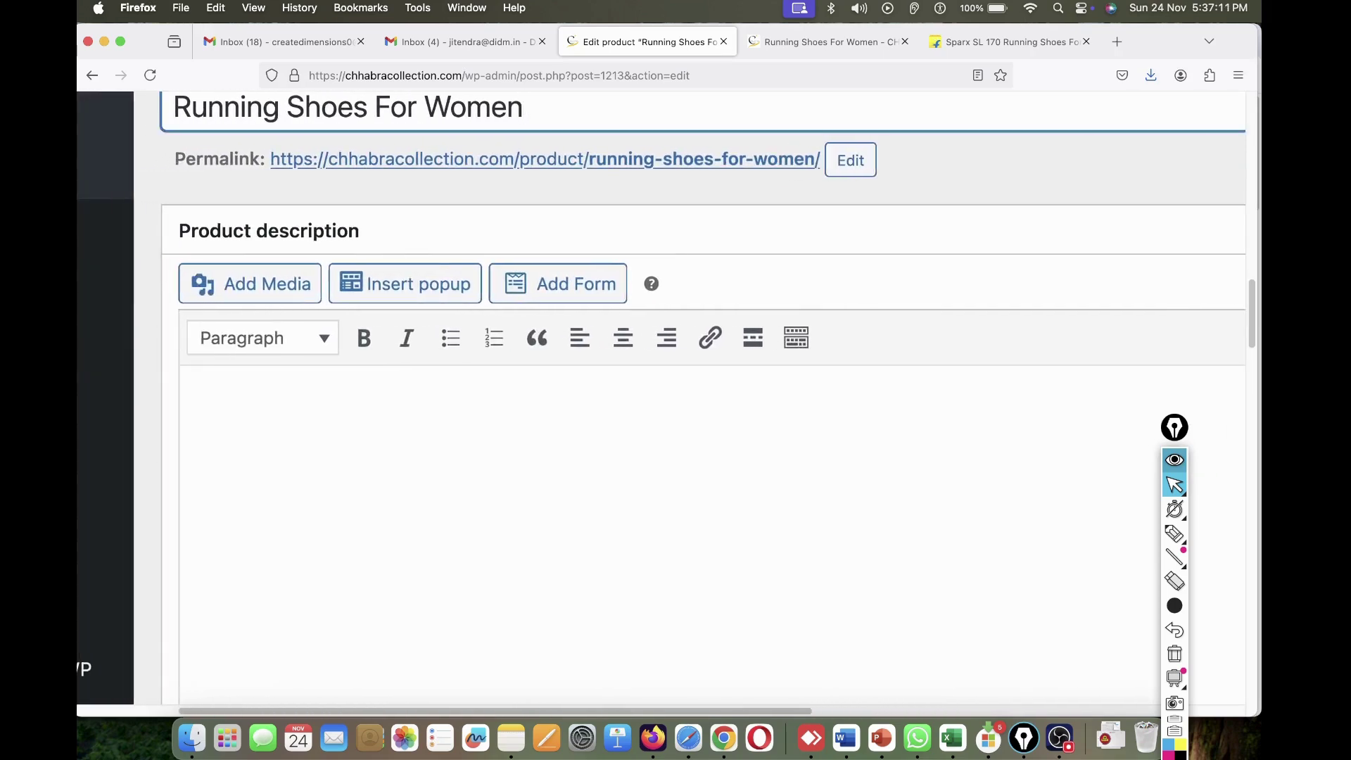
pyautogui.scroll(3, 661, 405)
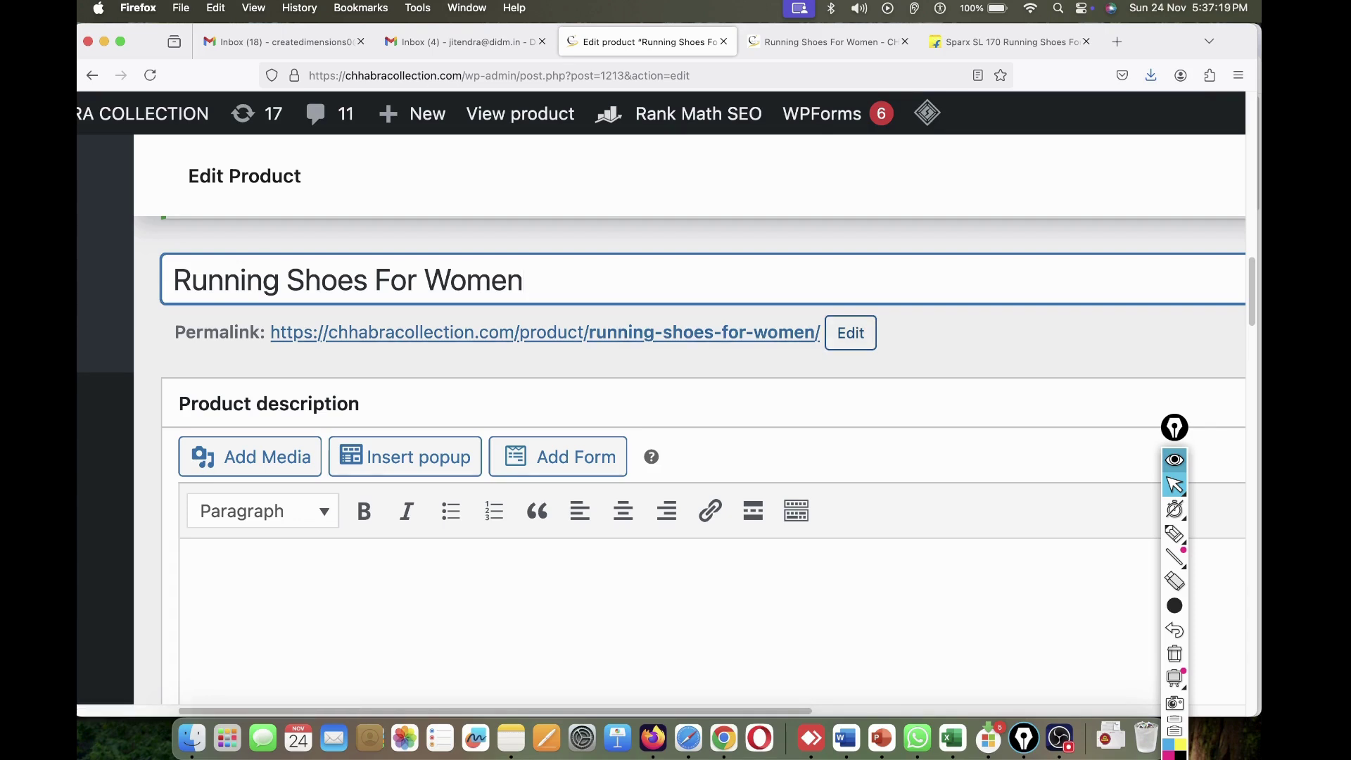
# - Change the Running Shoes For Women product's permalink slug to "online-running-shoes-for-women"
pyautogui.click(850, 333)
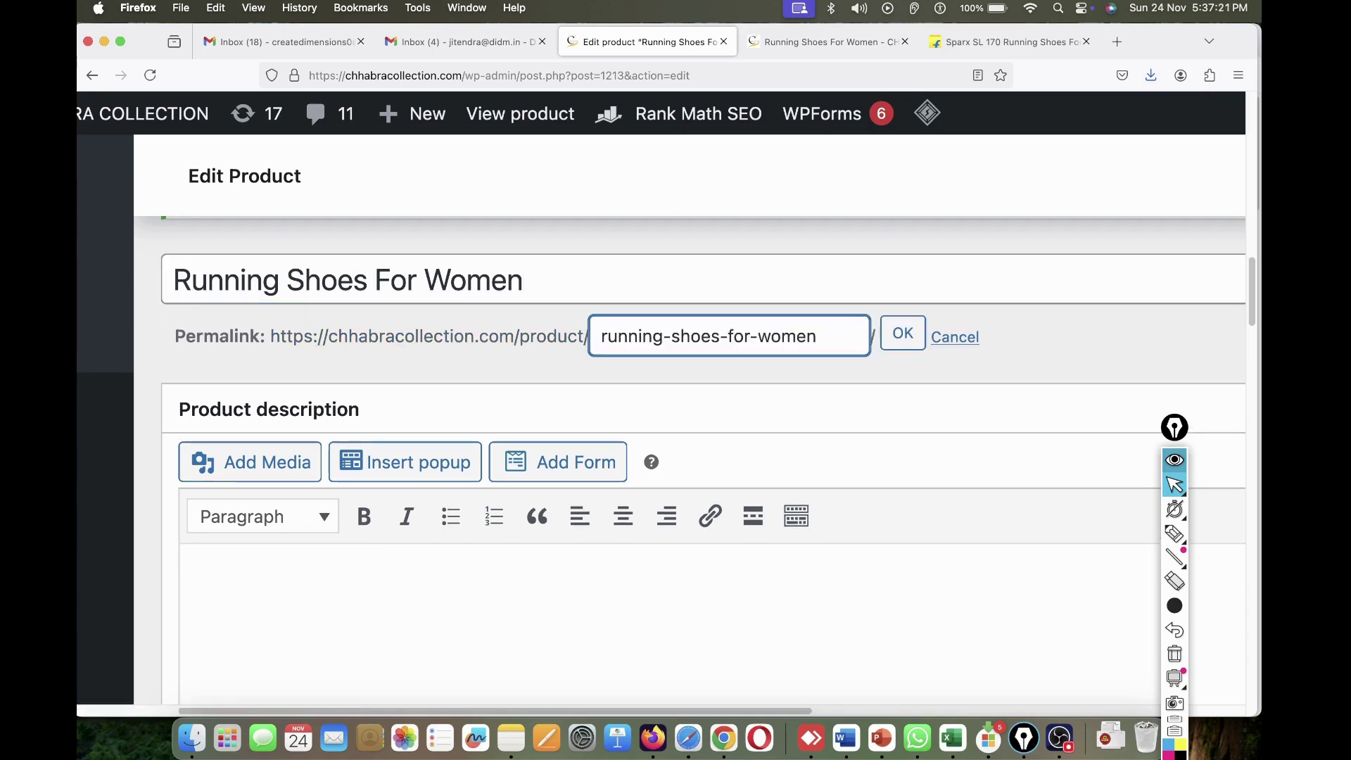
pyautogui.write('onine')
pyautogui.press('BackSpace')
pyautogui.press('BackSpace')
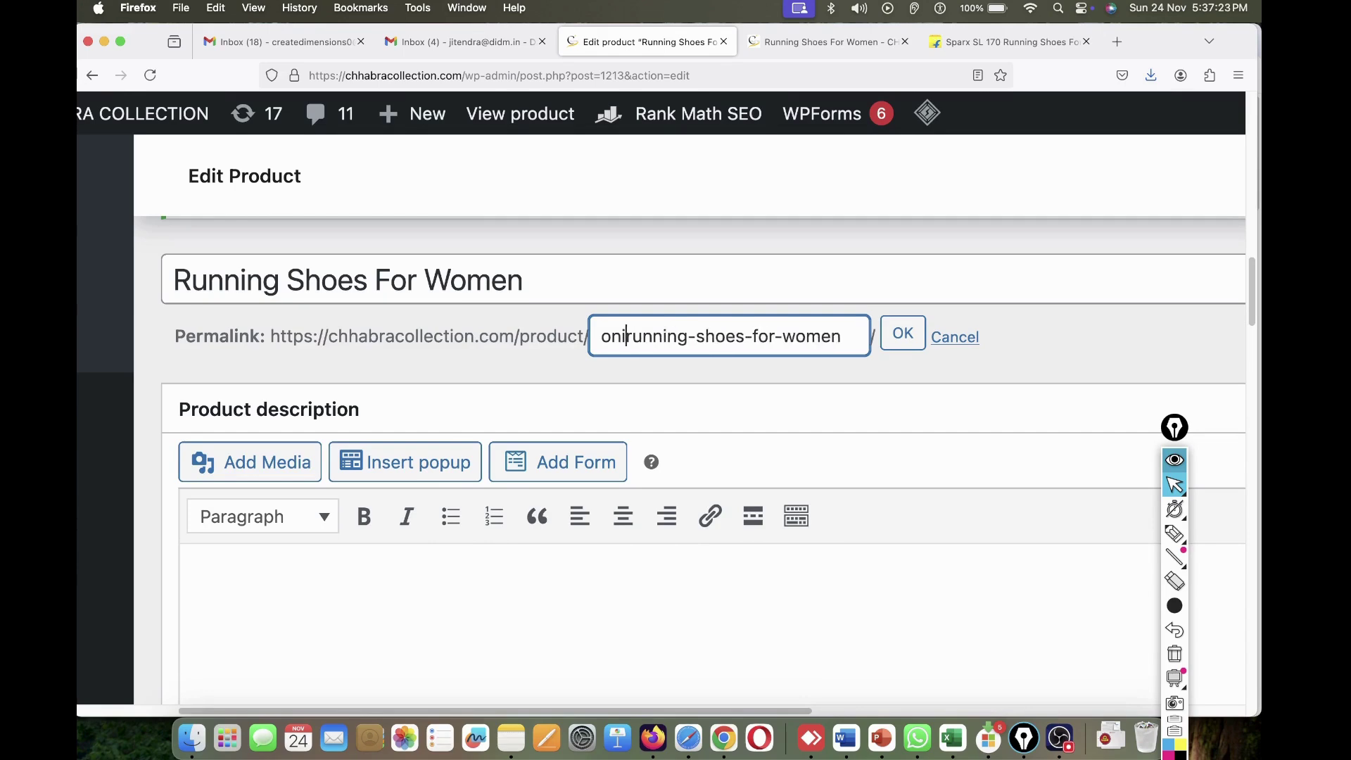
pyautogui.press('BackSpace')
pyautogui.write('line-')
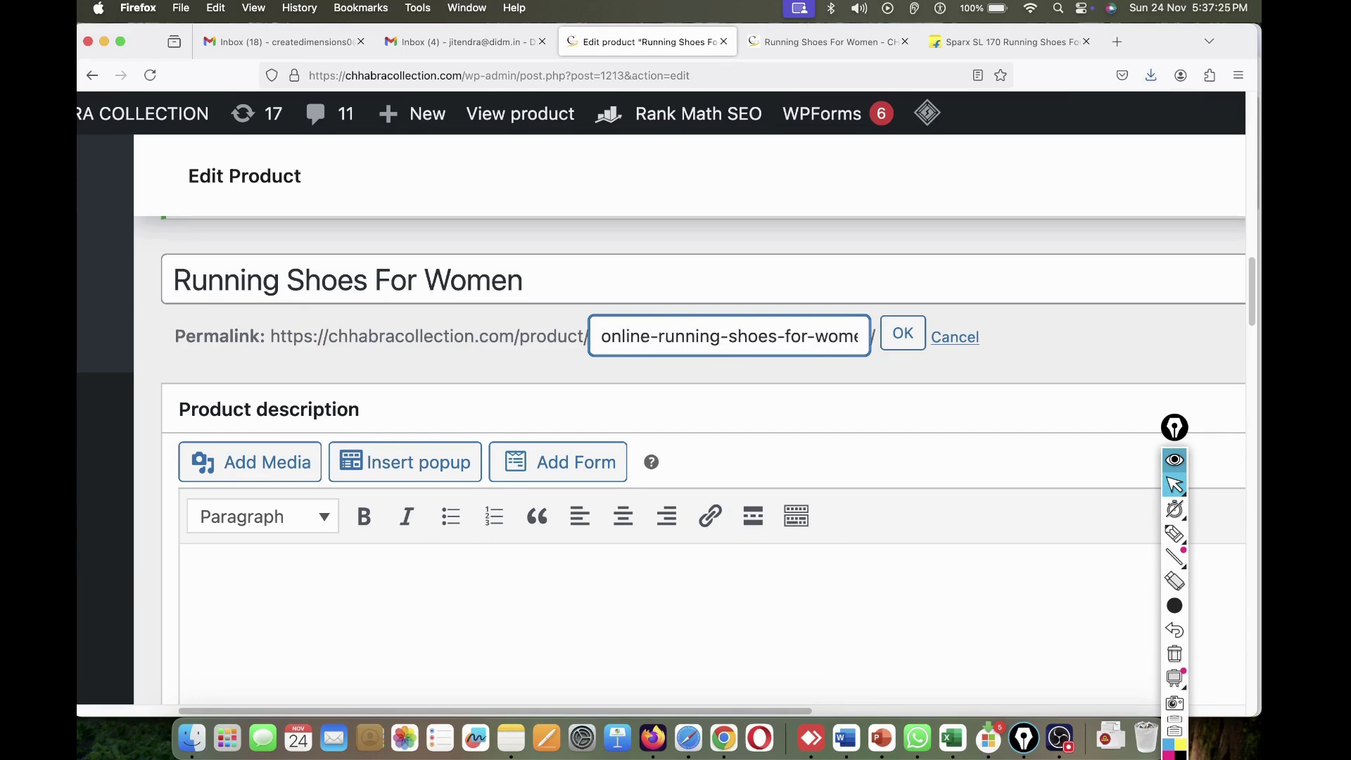
pyautogui.click(903, 333)
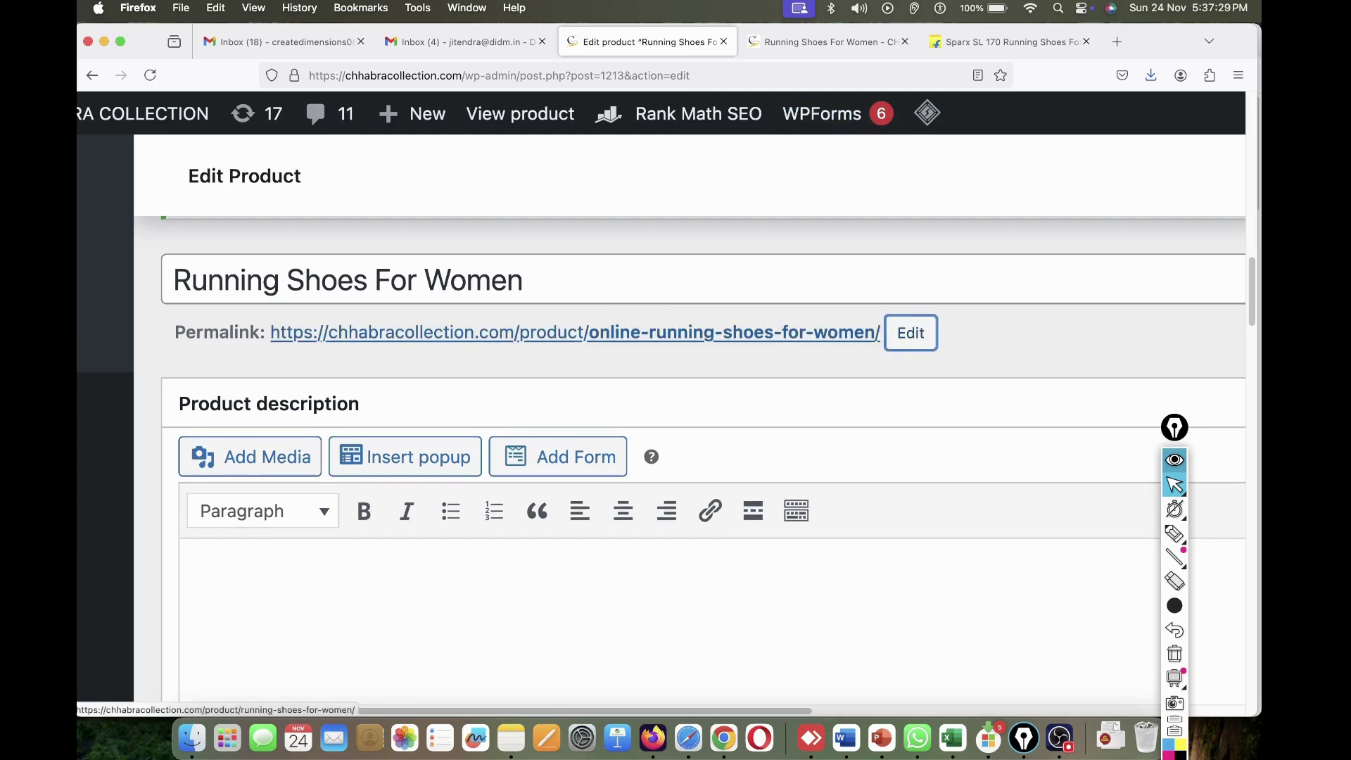
# - Restore the page's normal zoom, move the Epic Pen toolbar away from the publishing options, and update the product
pyautogui.press('super+0')
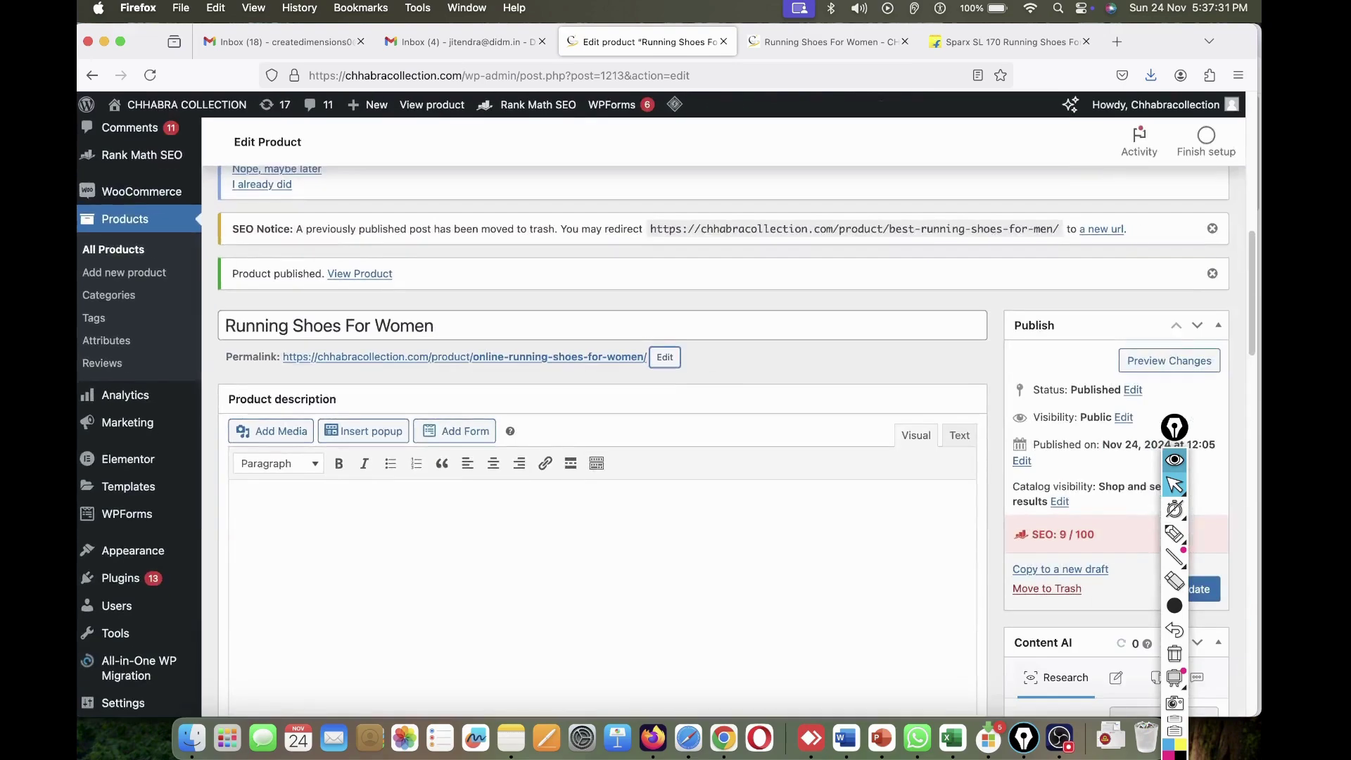
pyautogui.moveTo(1174, 426); pyautogui.dragTo(791, 463)
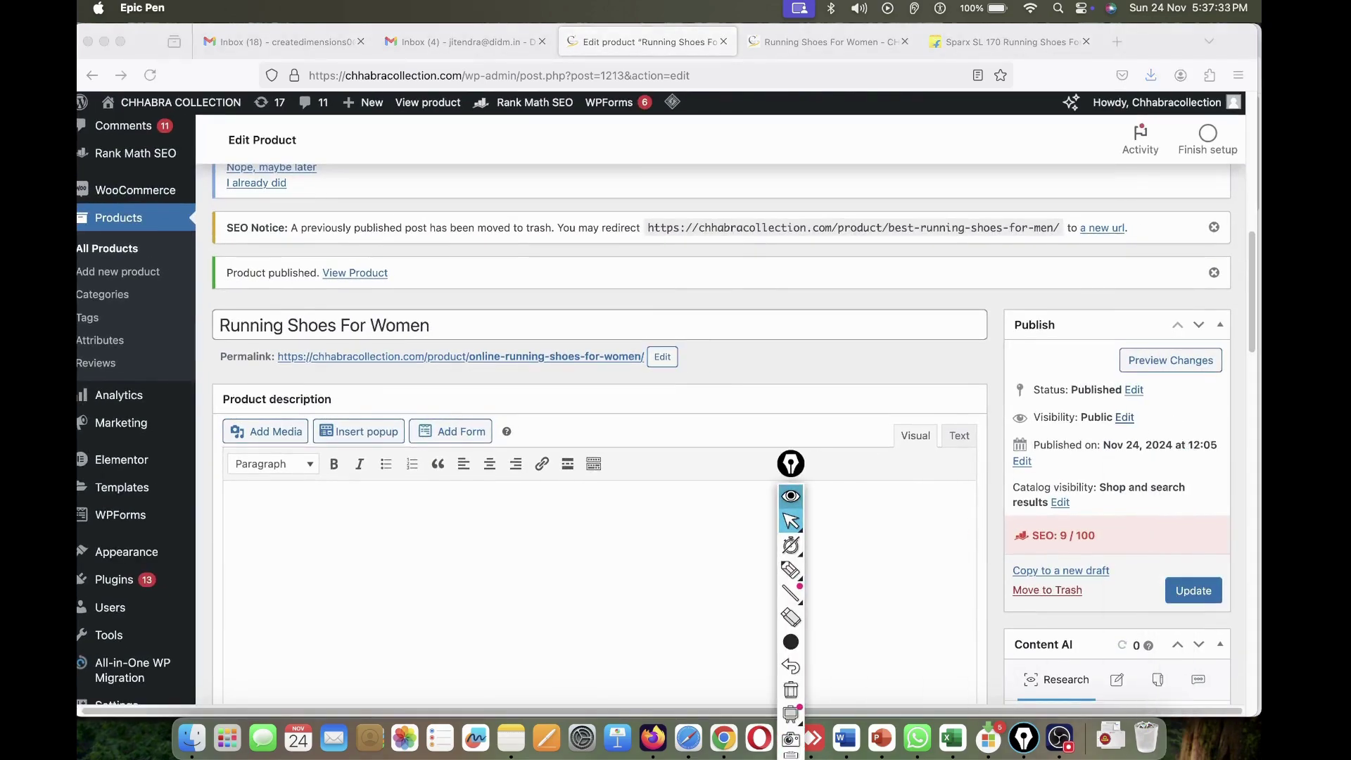
pyautogui.click(1194, 591)
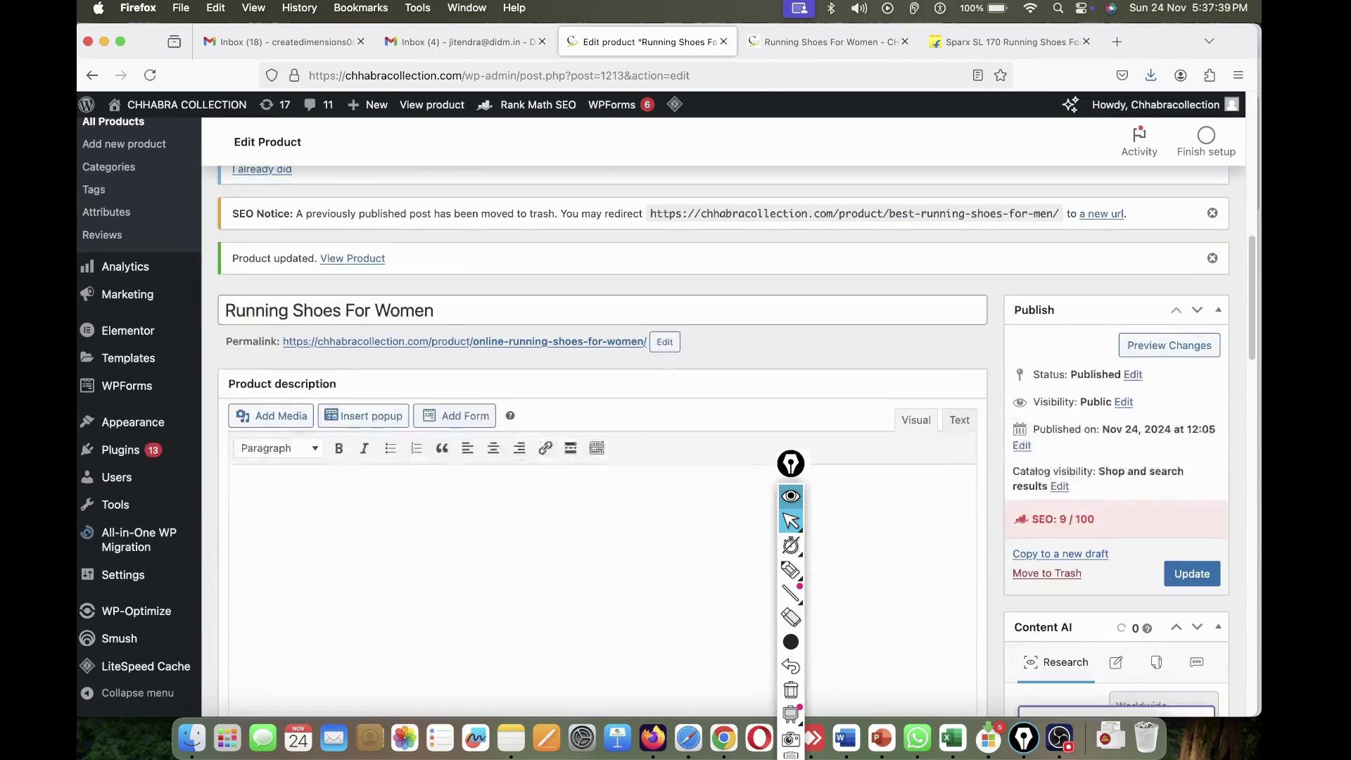
# - Open the live product page from its new permalink and check the slug in the address
pyautogui.scroll(-1, 724, 443)
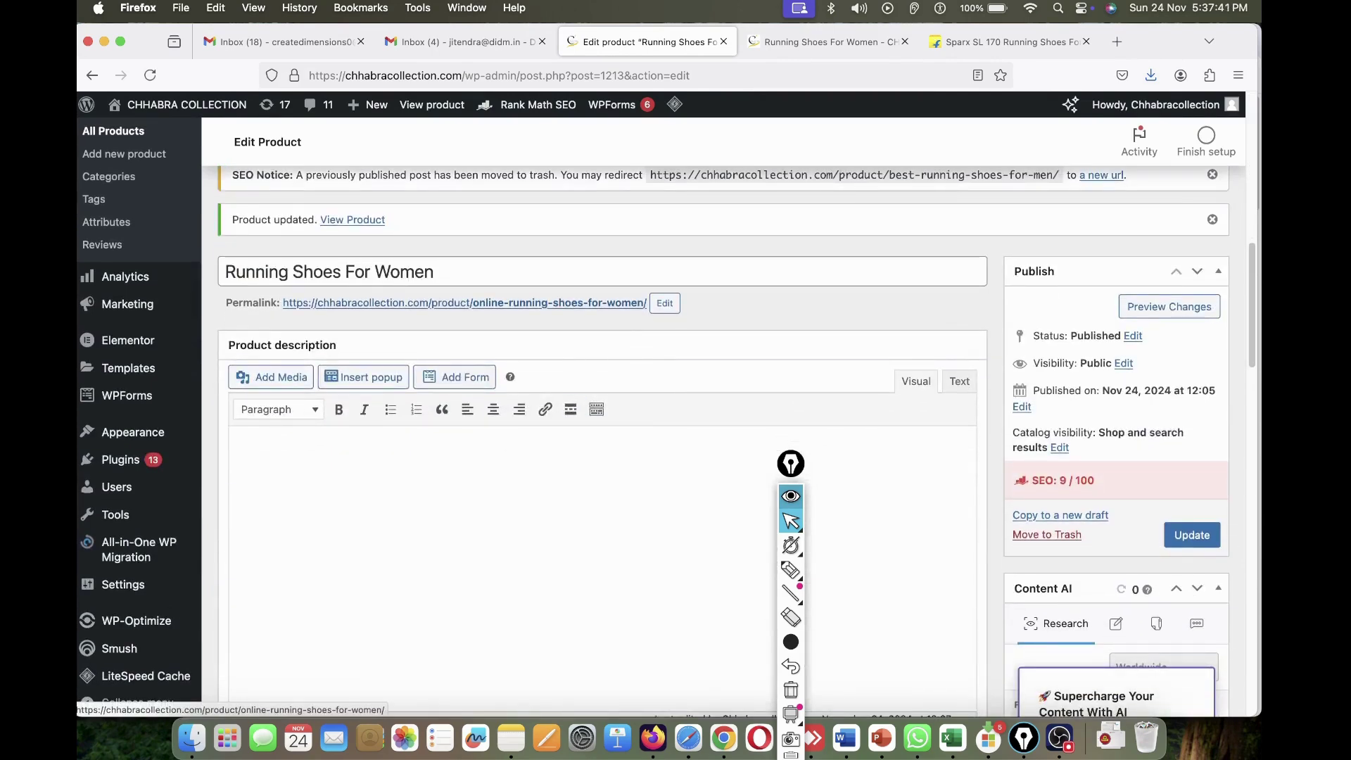
pyautogui.click(464, 303)
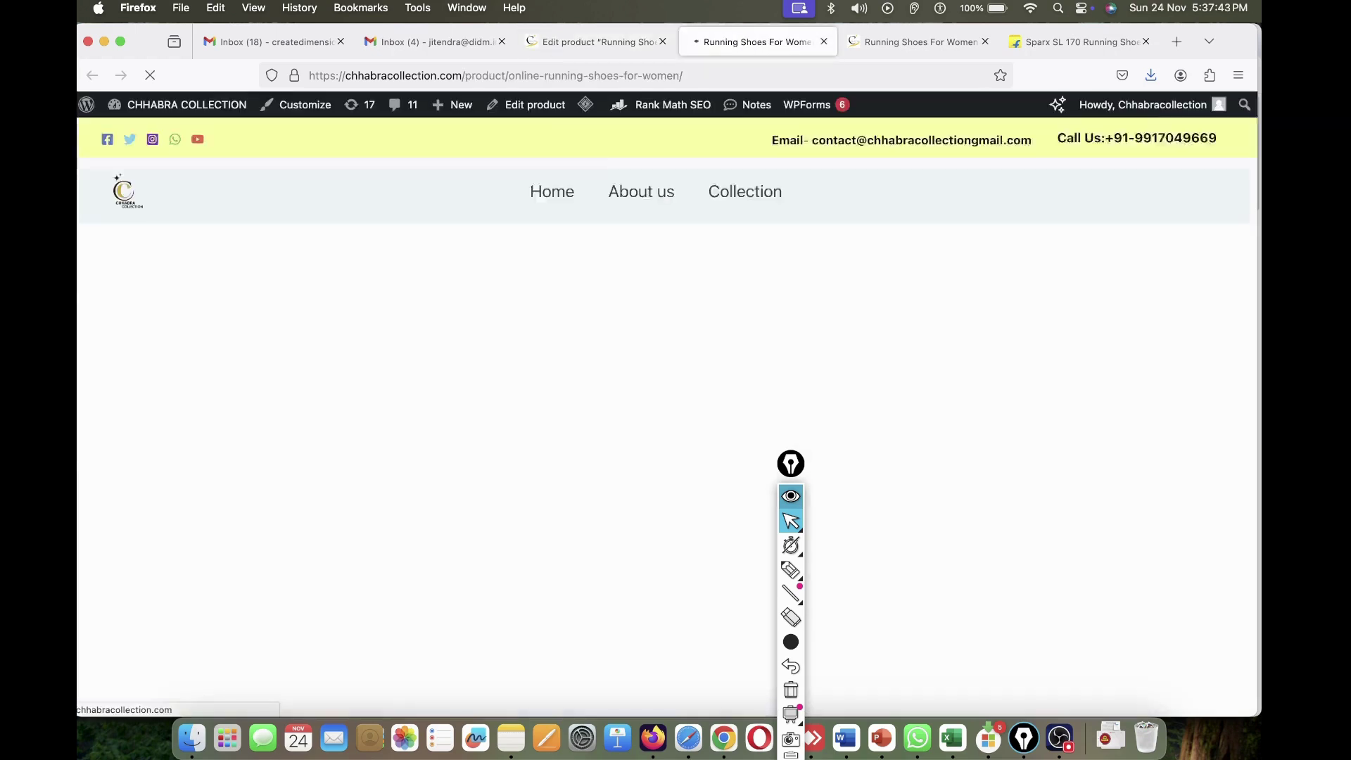
pyautogui.moveTo(508, 75); pyautogui.dragTo(679, 75)
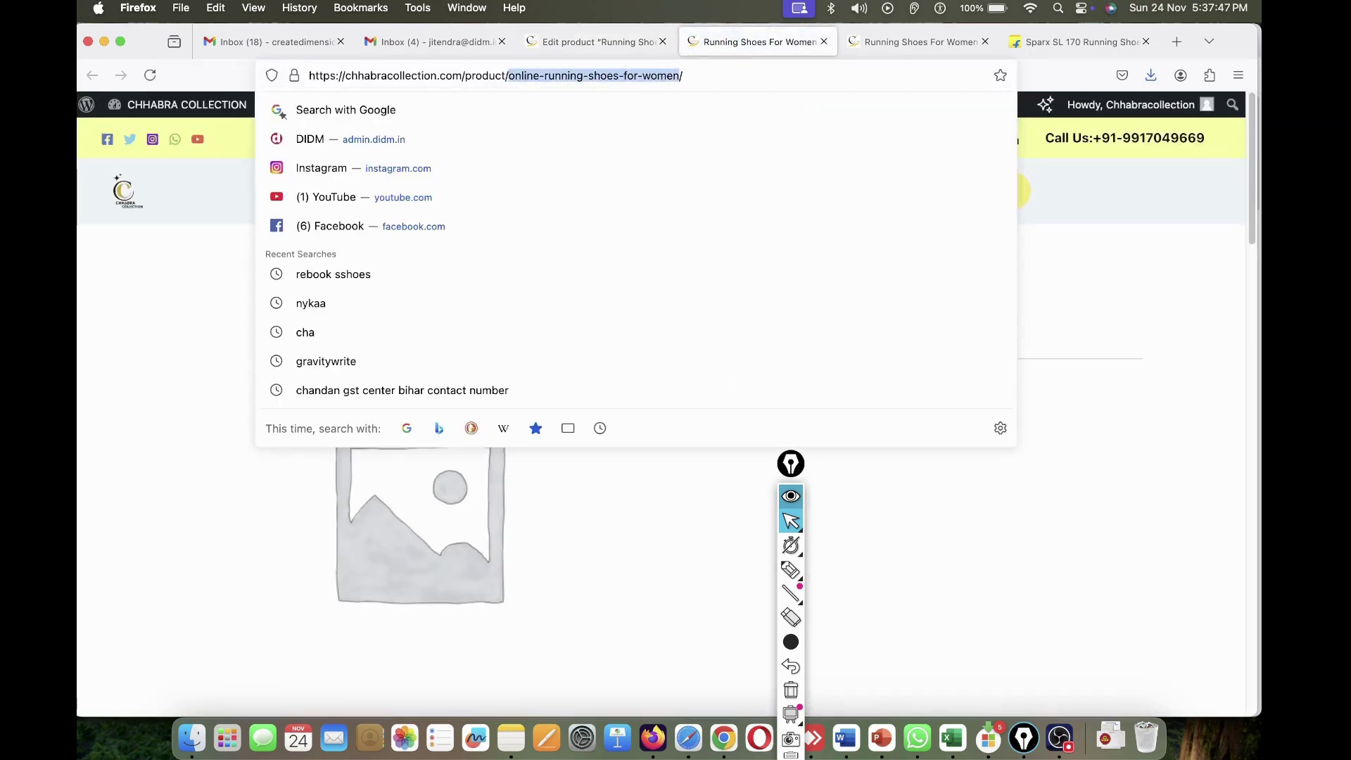
pyautogui.tripleClick(682, 75)
pyautogui.click(619, 521)
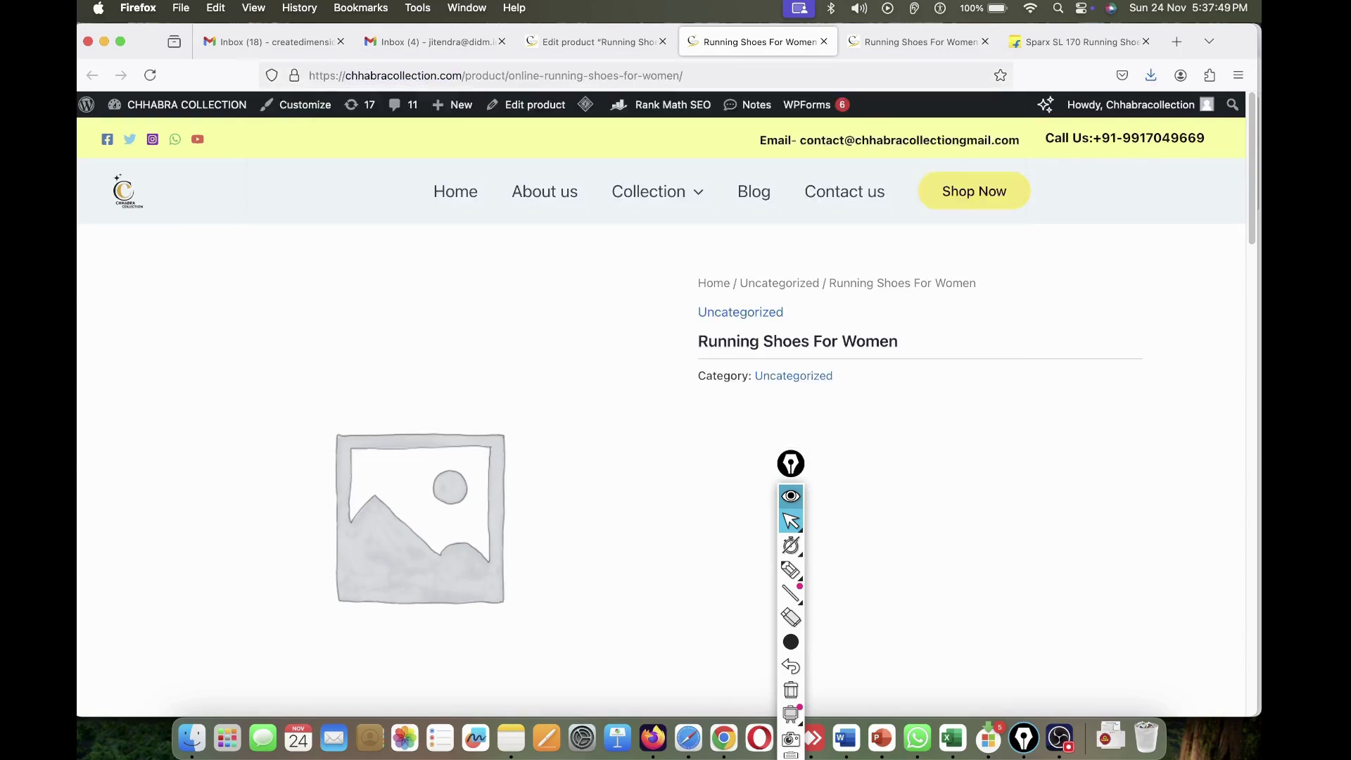
# - Reload the already open page at the old "running-shoes-for-women" address and check which URL it leads to
pyautogui.click(919, 42)
pyautogui.moveTo(494, 75); pyautogui.dragTo(646, 75)
pyautogui.click(619, 521)
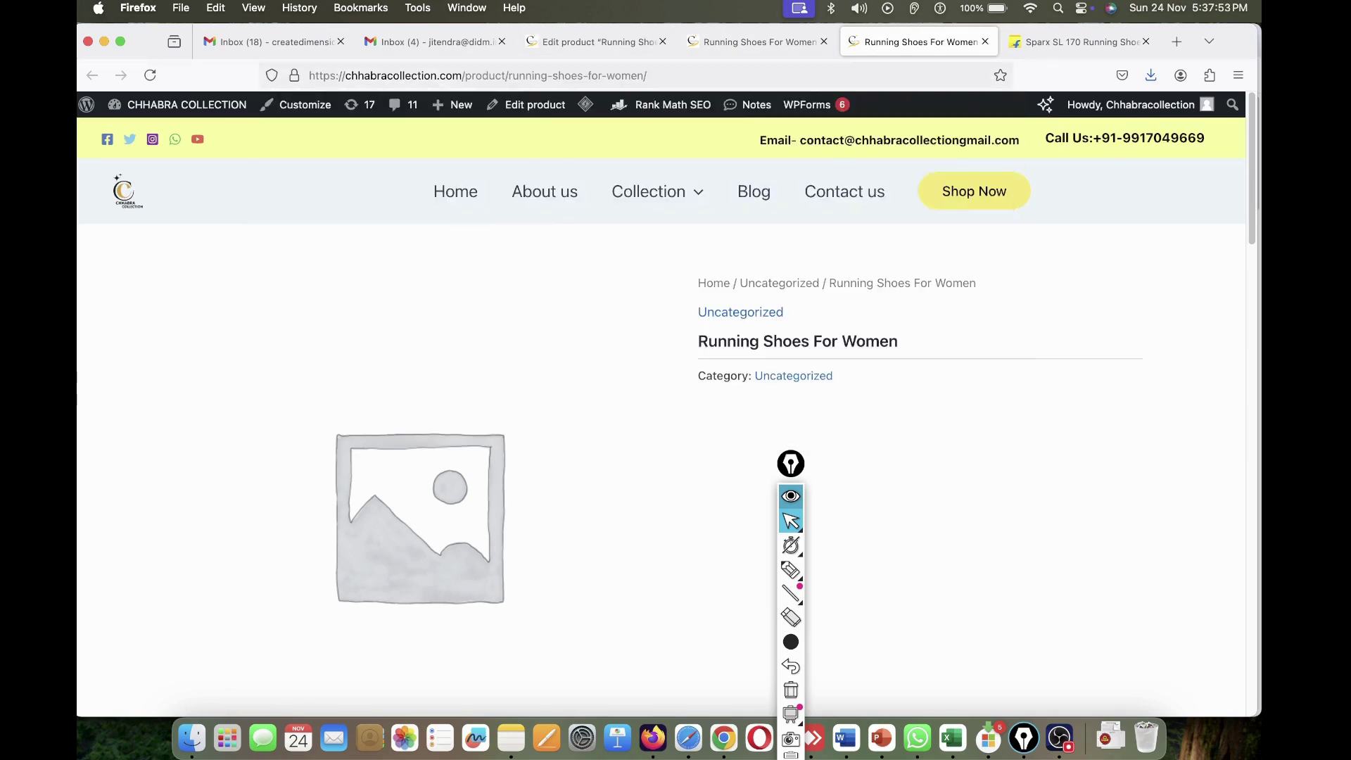
pyautogui.click(654, 75)
pyautogui.press('super+r')
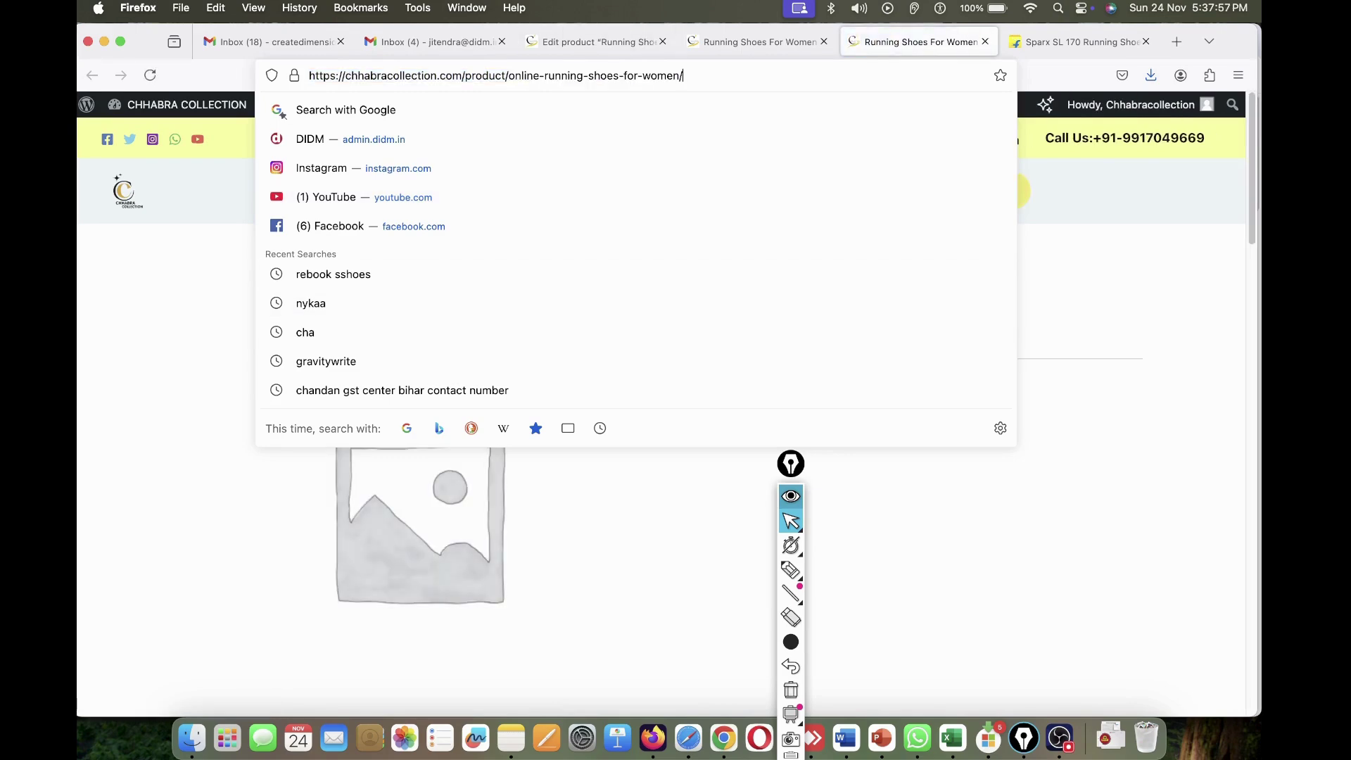
pyautogui.click(219, 281)
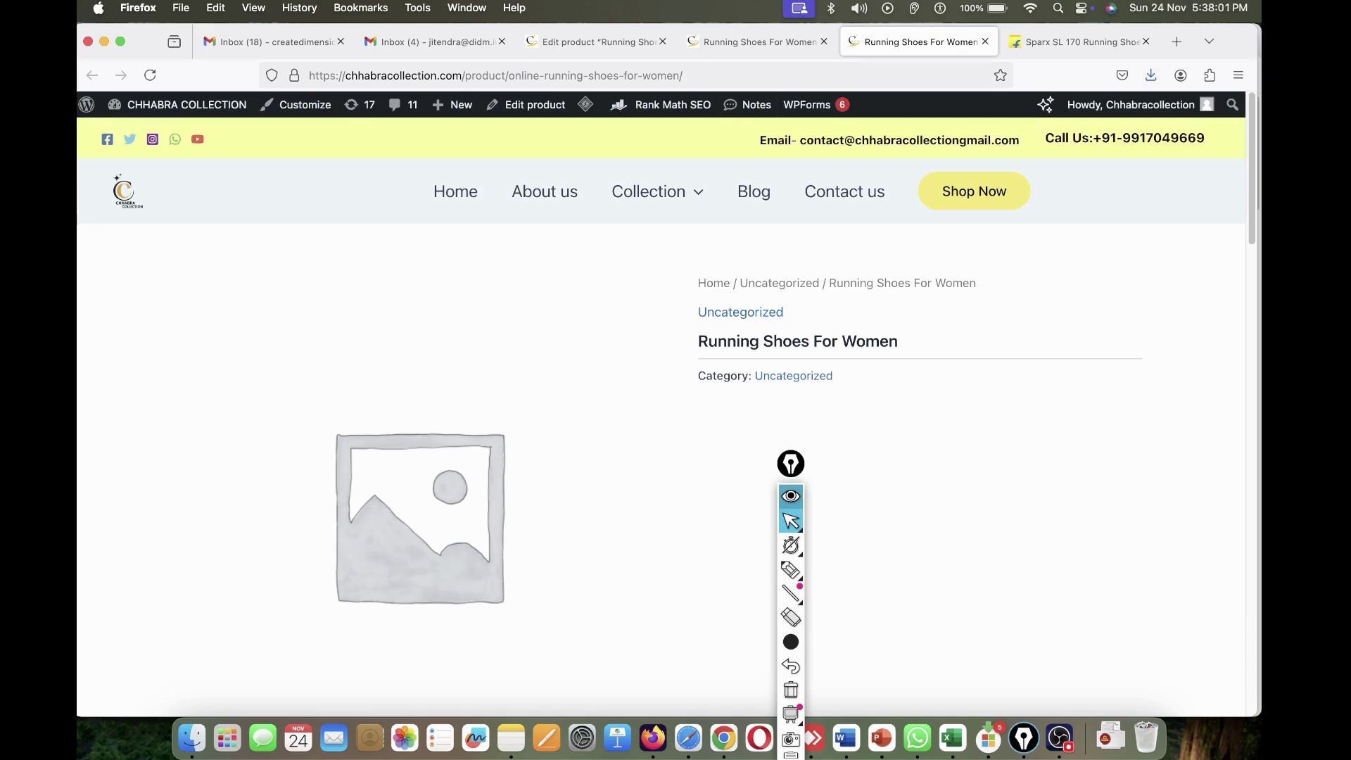
pyautogui.click(496, 75)
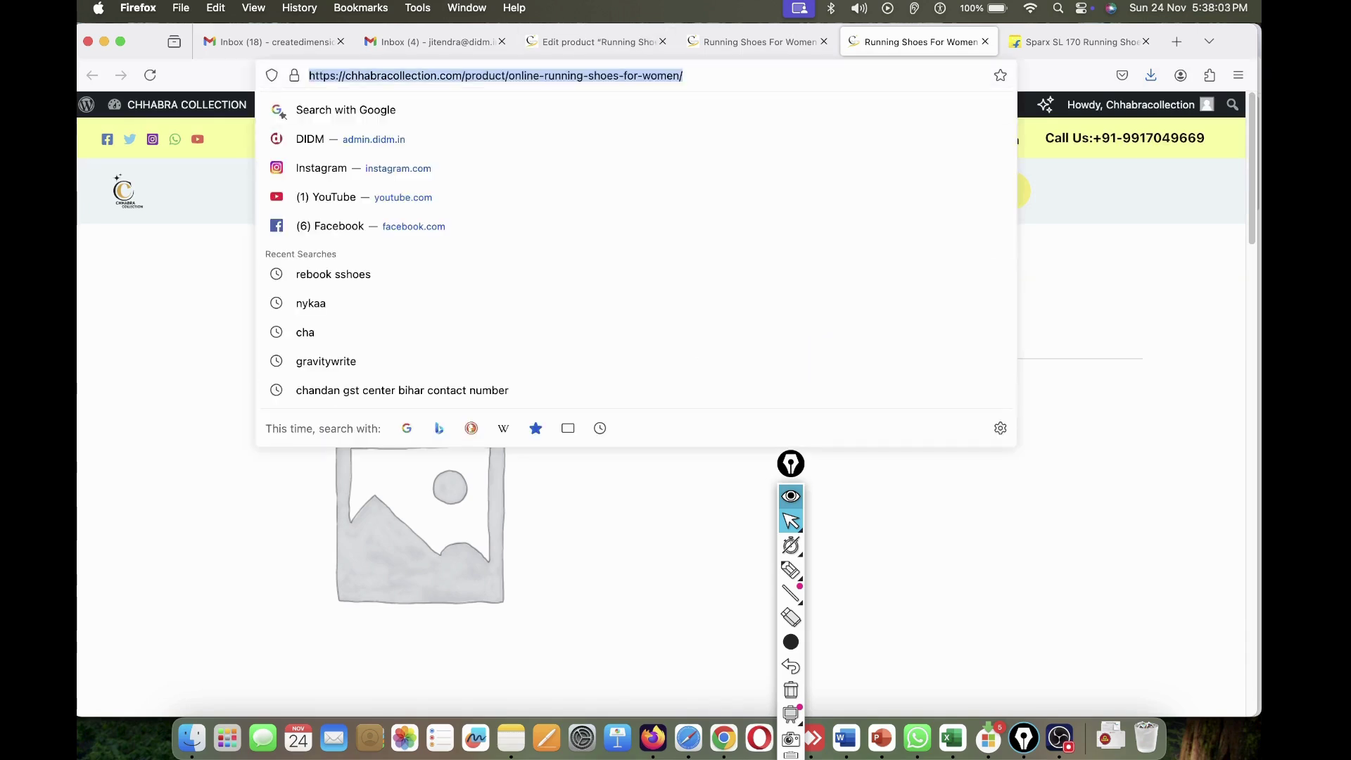
pyautogui.click(619, 521)
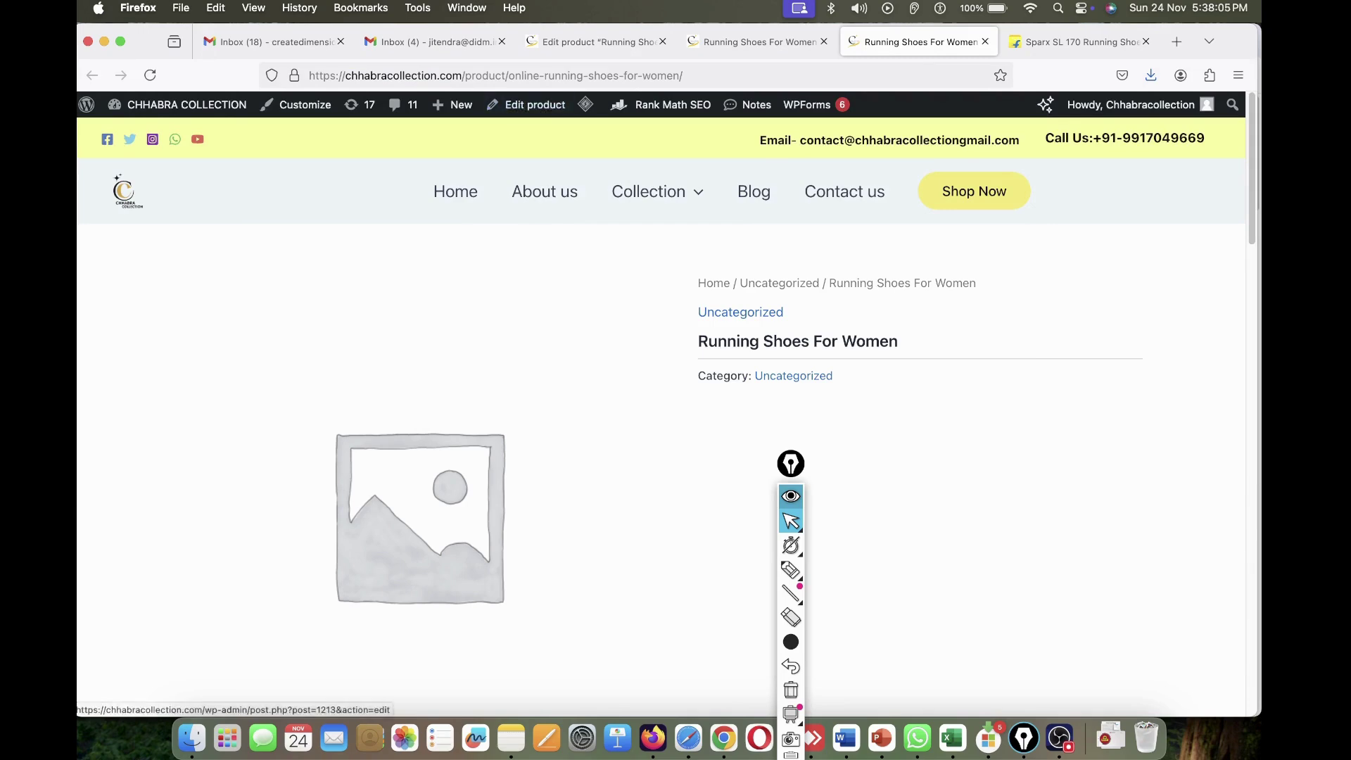
pyautogui.click(522, 76)
pyautogui.click(598, 514)
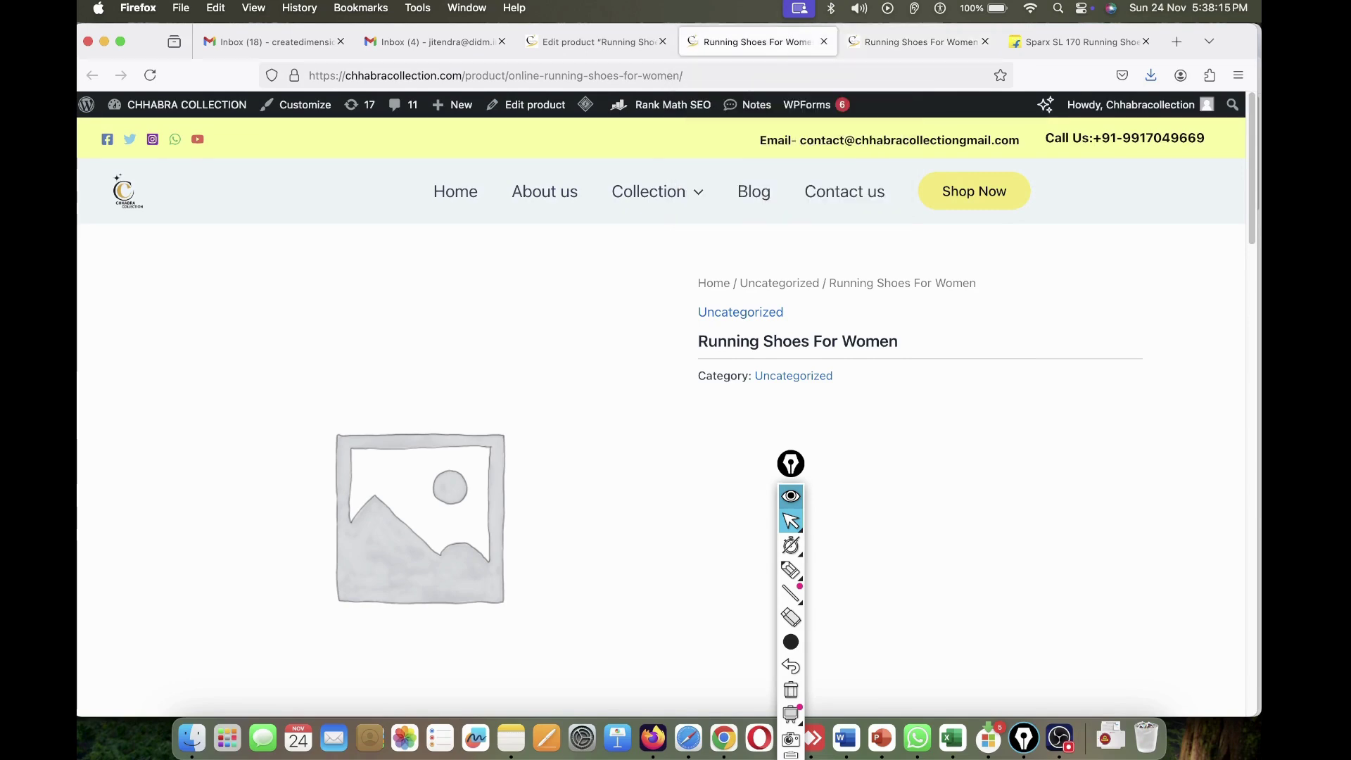
# - Close the duplicate live product page and return to the Edit Product page to review the product's fields
pyautogui.press('super+w')
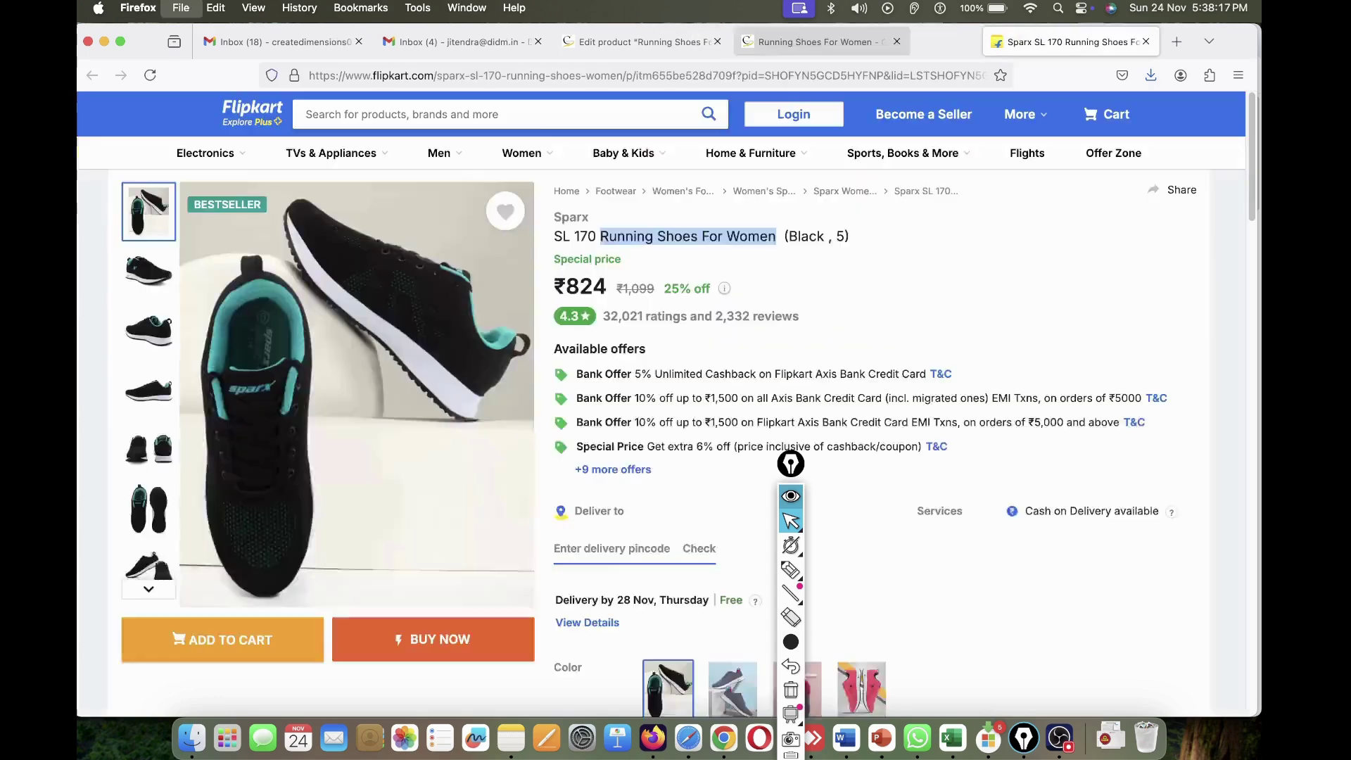
pyautogui.click(634, 41)
pyautogui.click(520, 475)
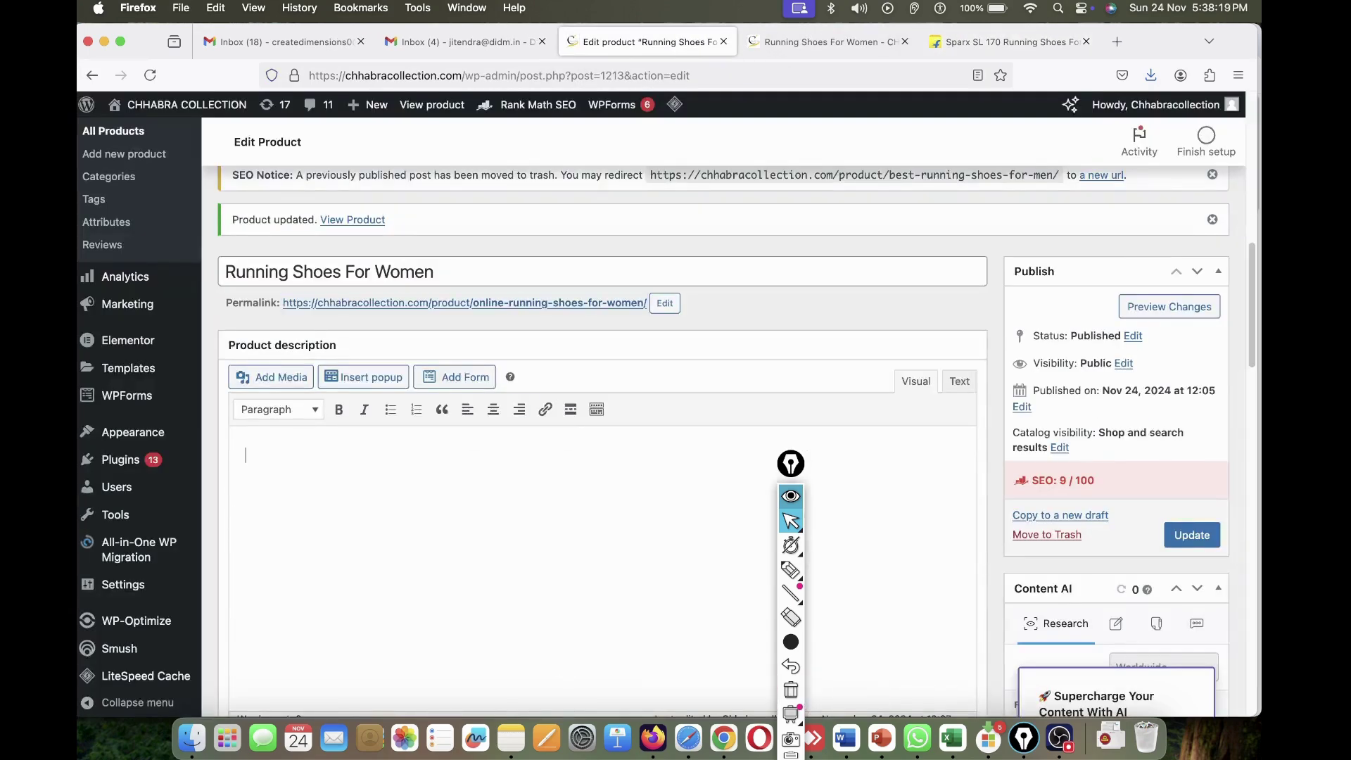
pyautogui.scroll(-1, 519, 475)
pyautogui.scroll(2, 519, 475)
pyautogui.scroll(-3, 519, 475)
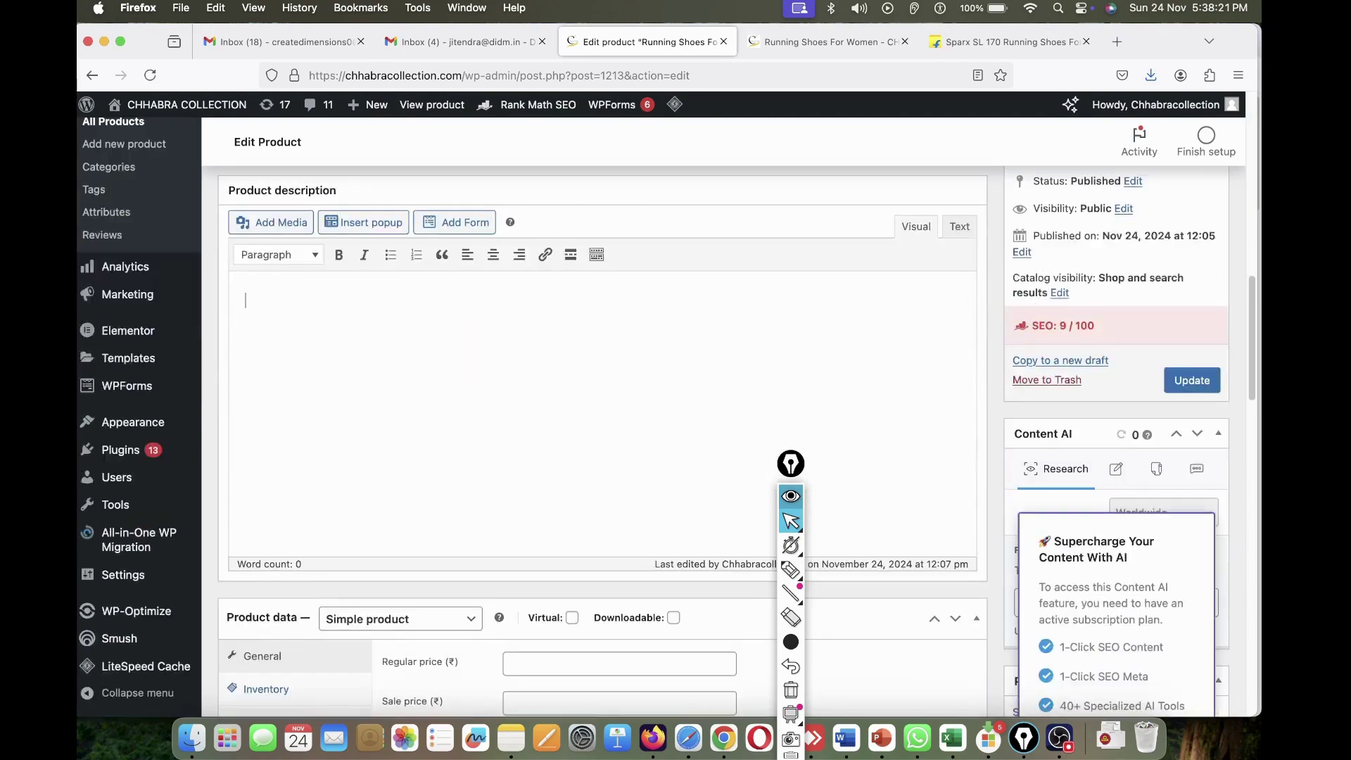
pyautogui.scroll(4, 519, 474)
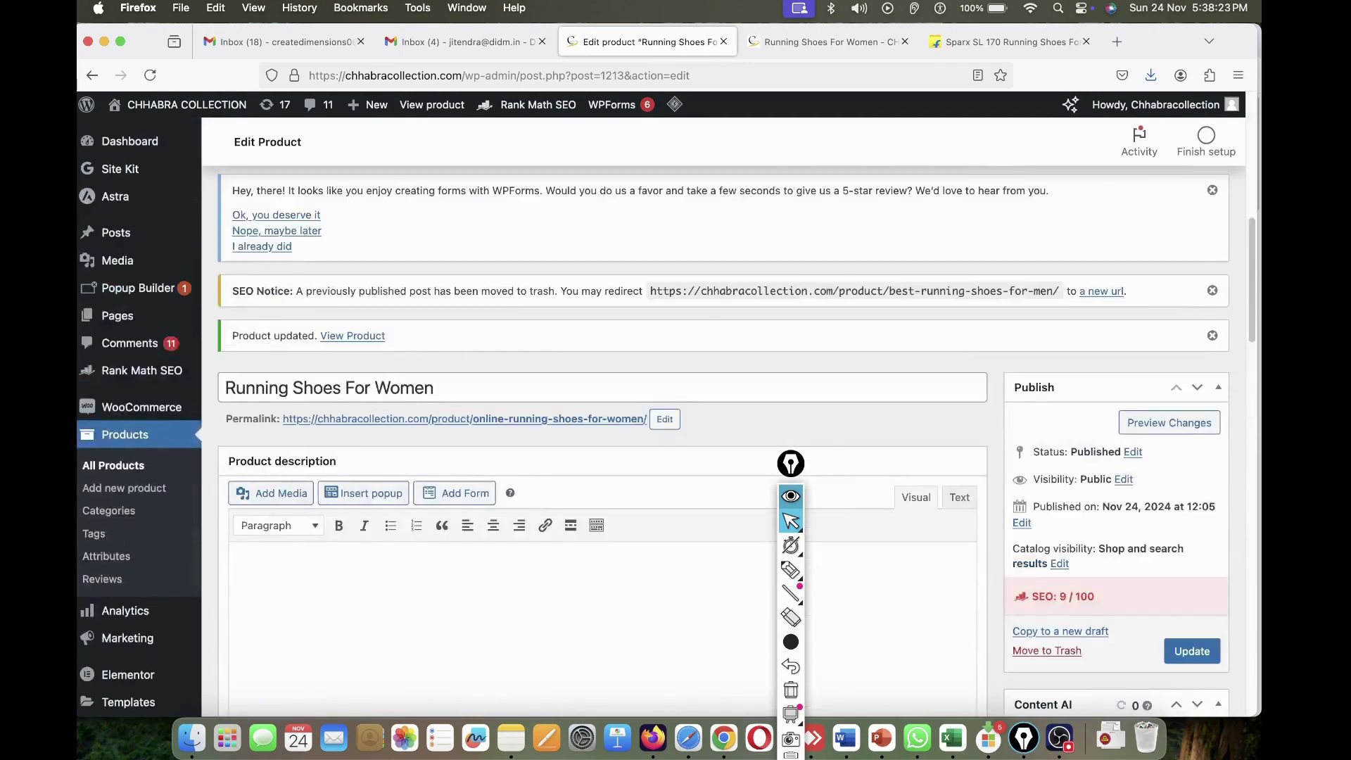
# - Open the live product page's source code and locate its title tag in the Rank Math section
pyautogui.hotkey('ctrl', 'Tab')
pyautogui.press('super+u')
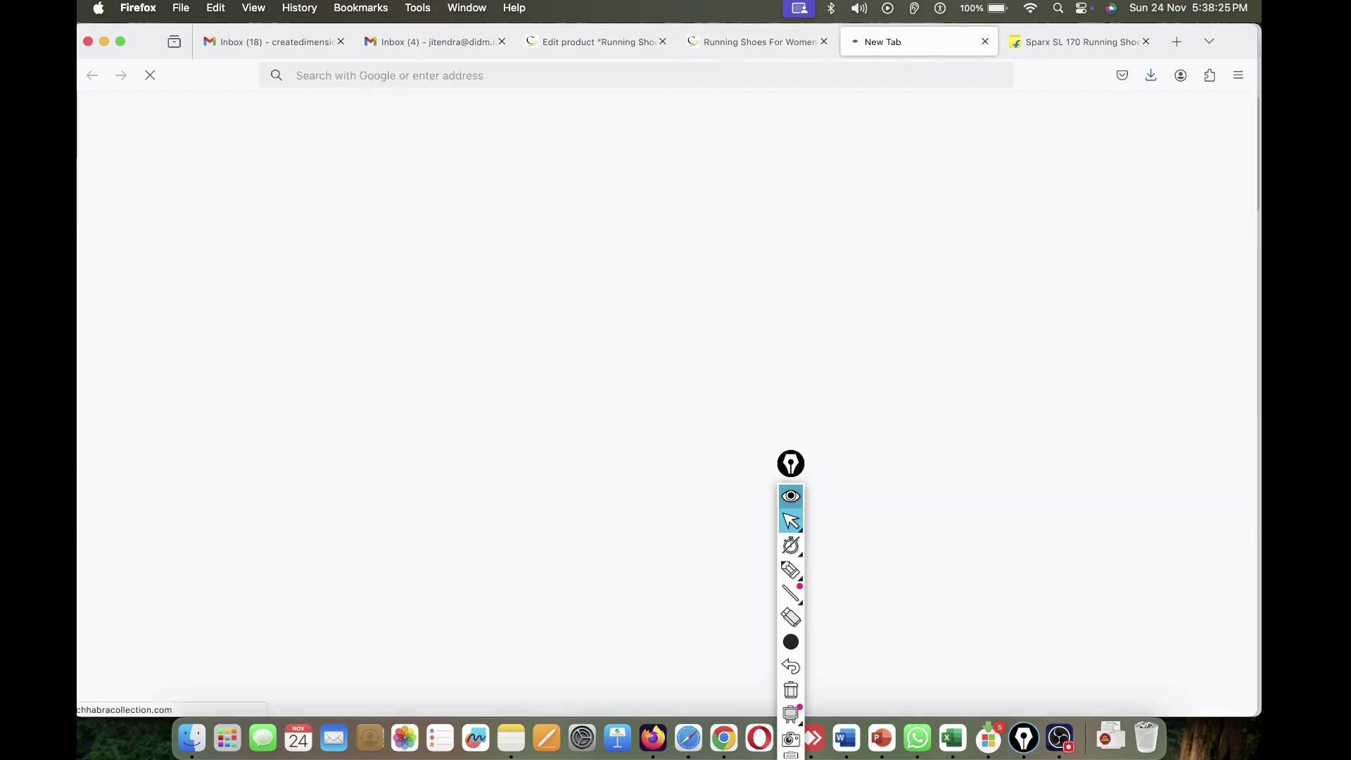
pyautogui.scroll(4, 578, 293)
pyautogui.hscroll(-6, 523, 296)
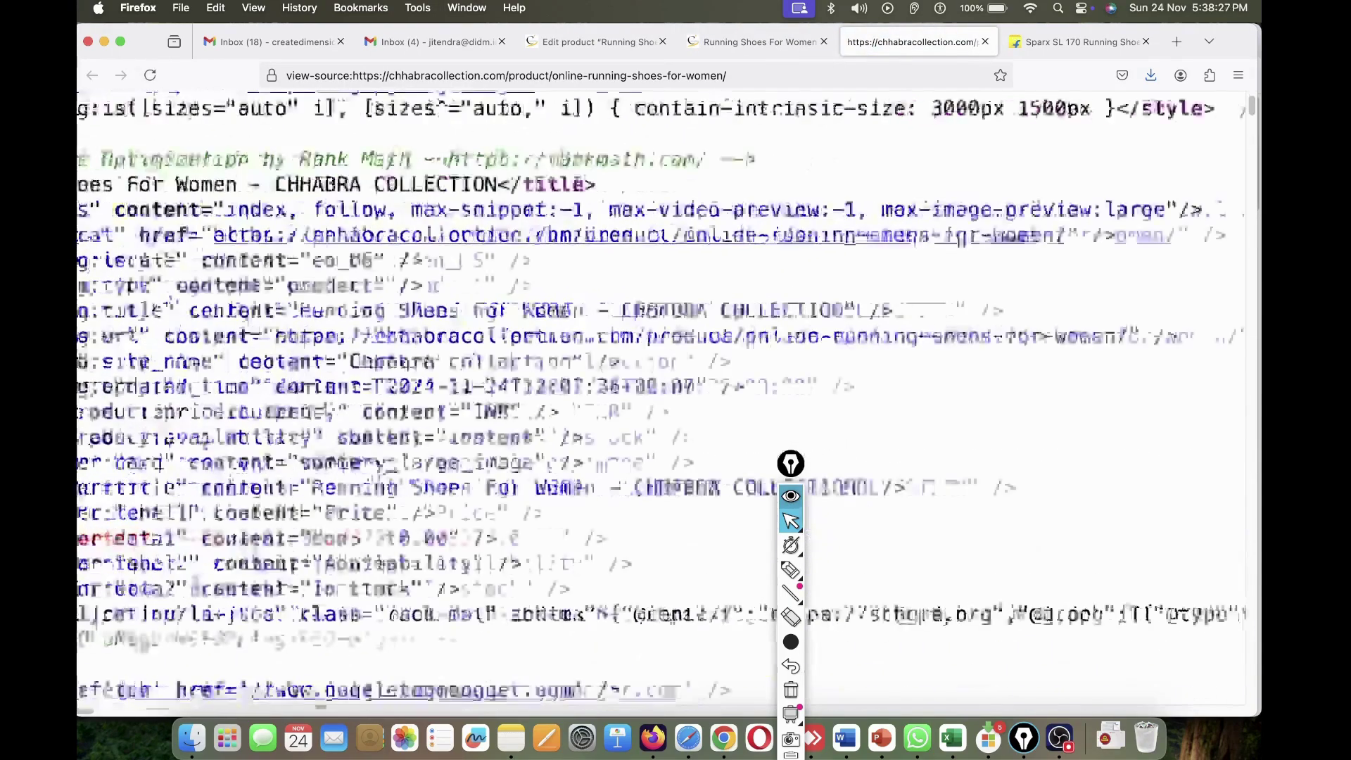
pyautogui.moveTo(147, 184); pyautogui.dragTo(779, 184)
pyautogui.click(779, 184)
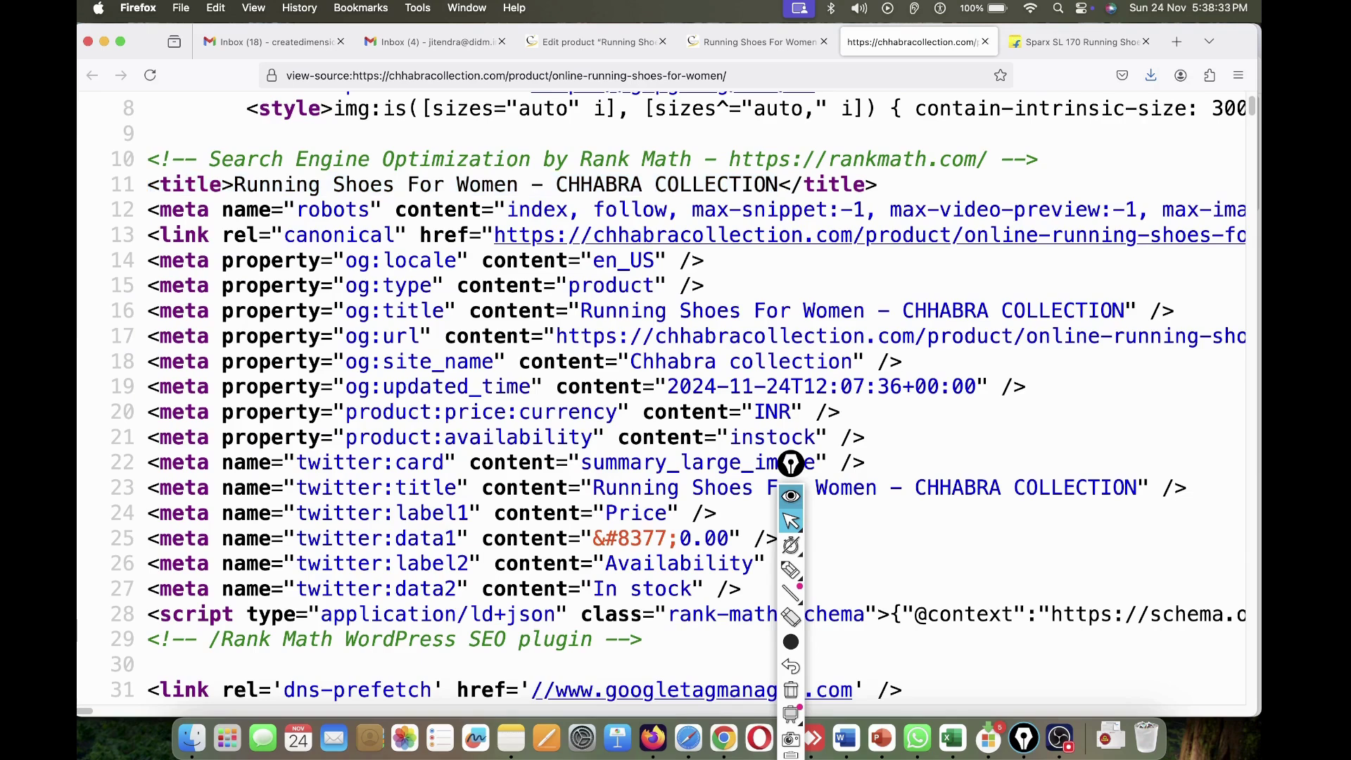
# - Examine the product name and site name portions of the title tag separately
pyautogui.moveTo(233, 184); pyautogui.dragTo(518, 184)
pyautogui.click(518, 184)
pyautogui.moveTo(234, 185); pyautogui.dragTo(518, 184)
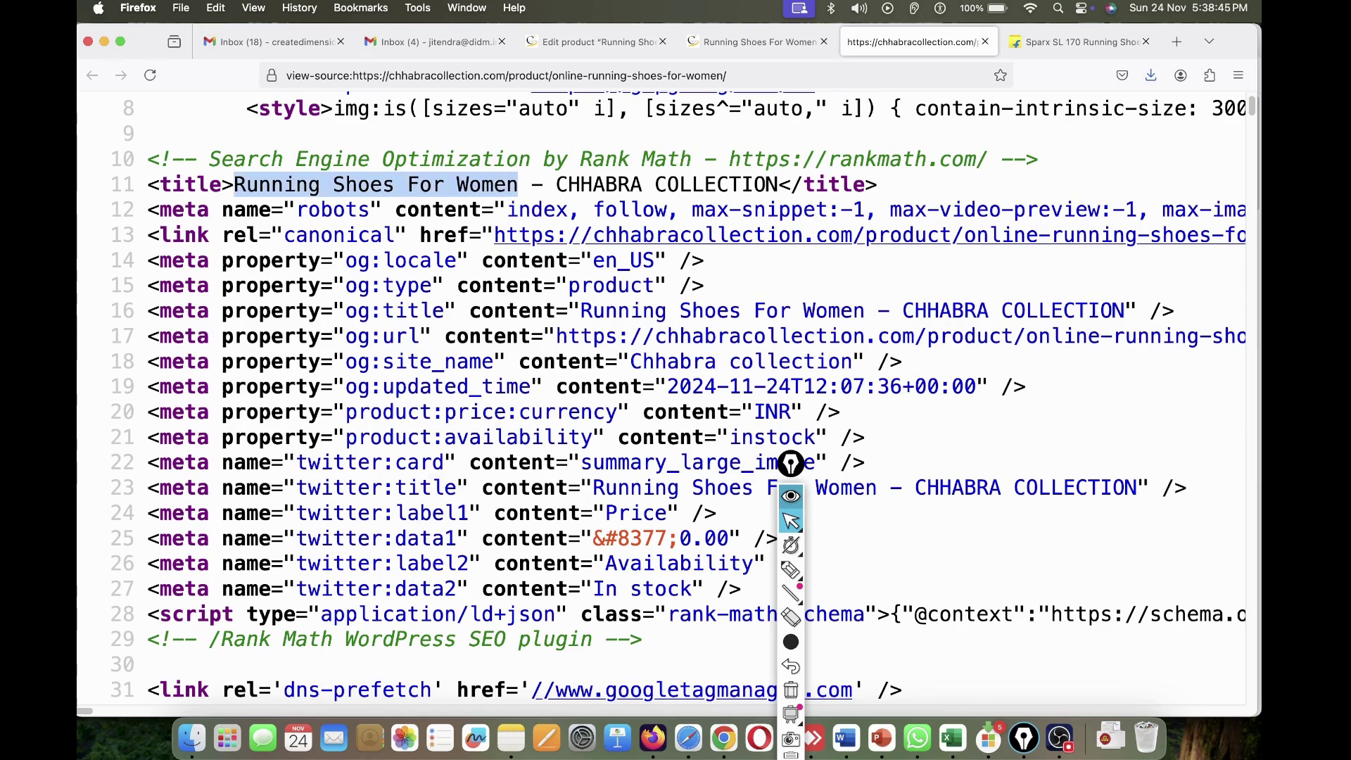
pyautogui.moveTo(543, 184); pyautogui.dragTo(778, 184)
pyautogui.click(532, 185)
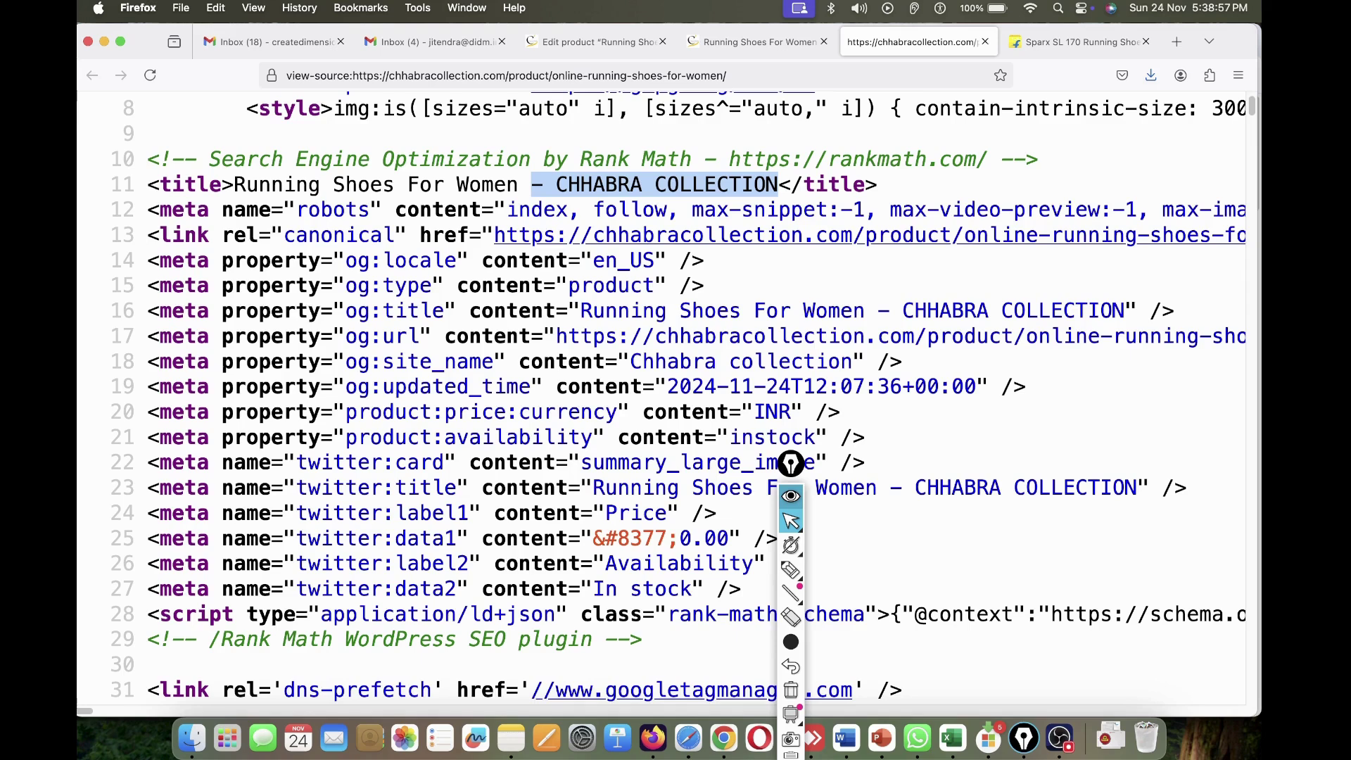
pyautogui.moveTo(233, 185); pyautogui.dragTo(494, 184)
pyautogui.click(493, 184)
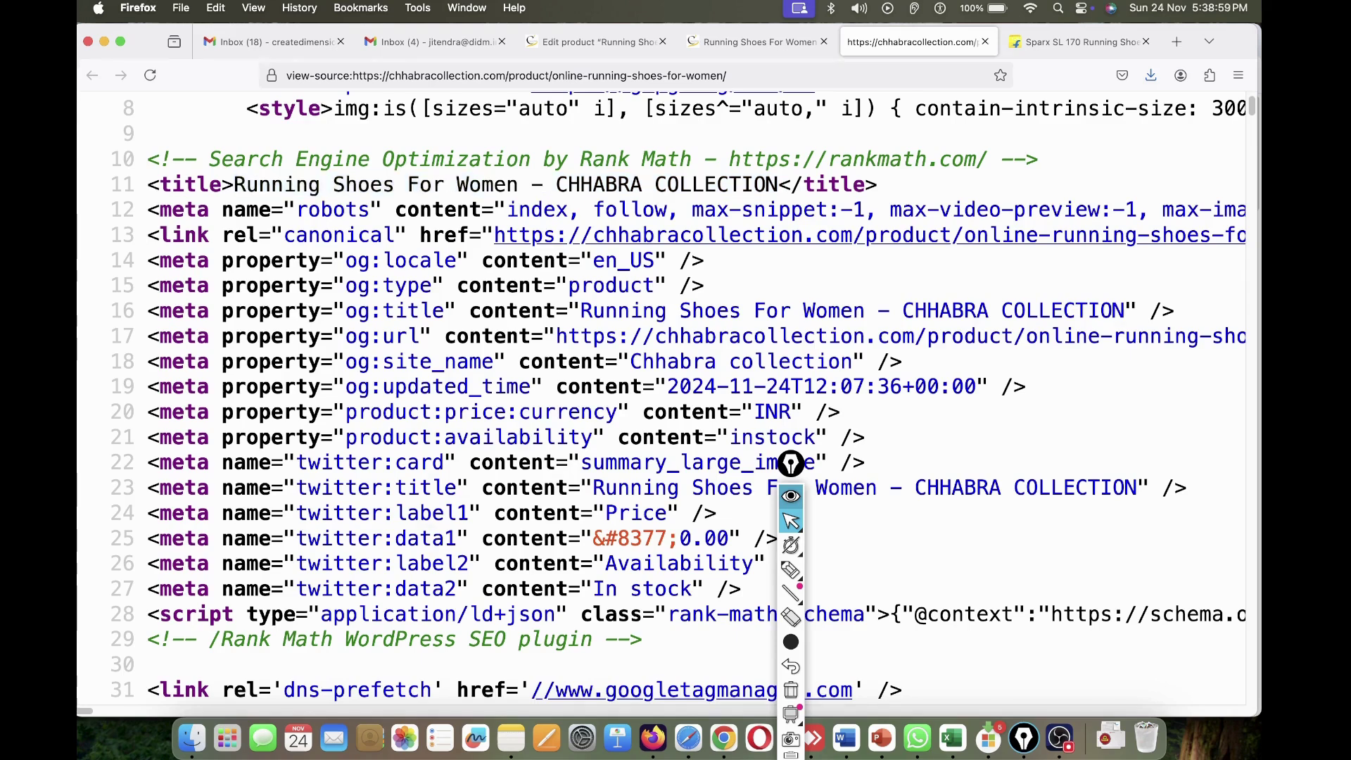
# - Examine the title, robots and canonical tags in the page source, then return to the live product page
pyautogui.moveTo(148, 185); pyautogui.dragTo(877, 184)
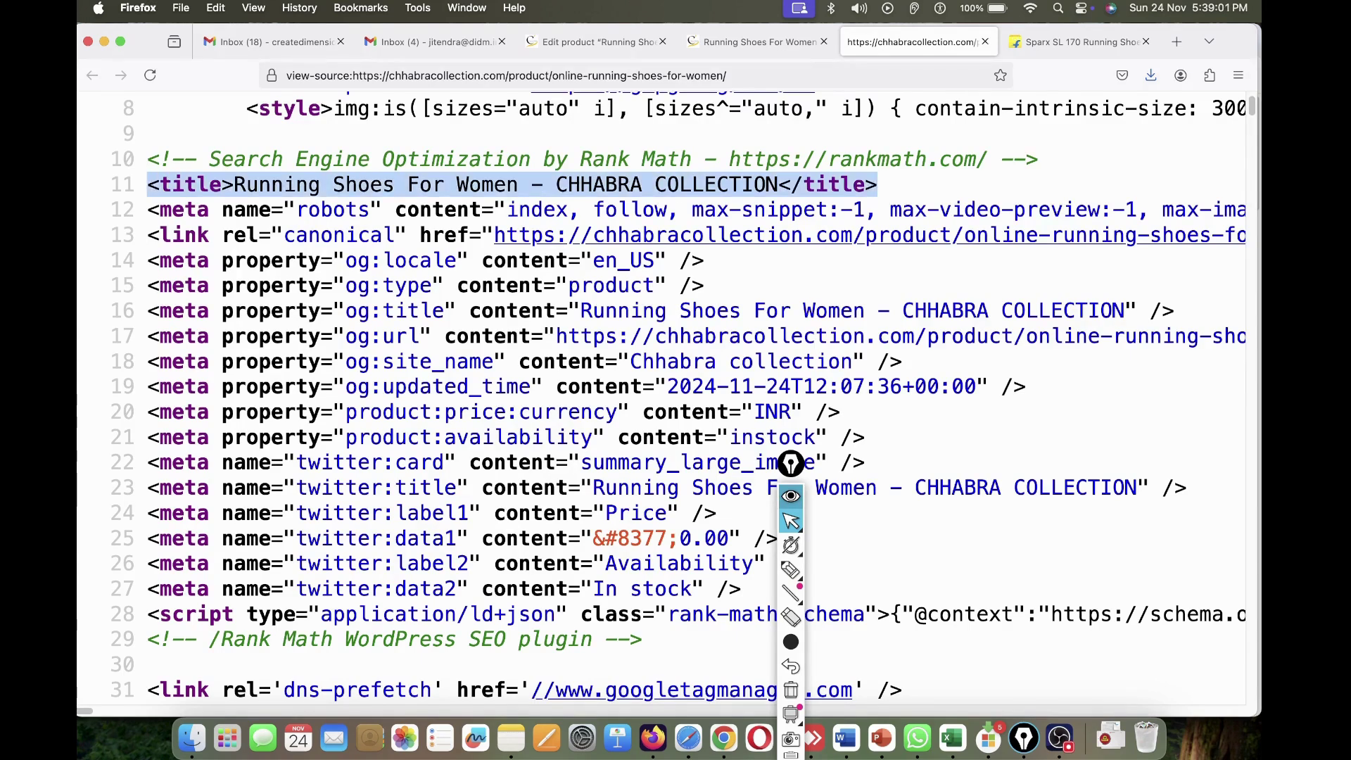
pyautogui.moveTo(344, 210); pyautogui.dragTo(840, 210)
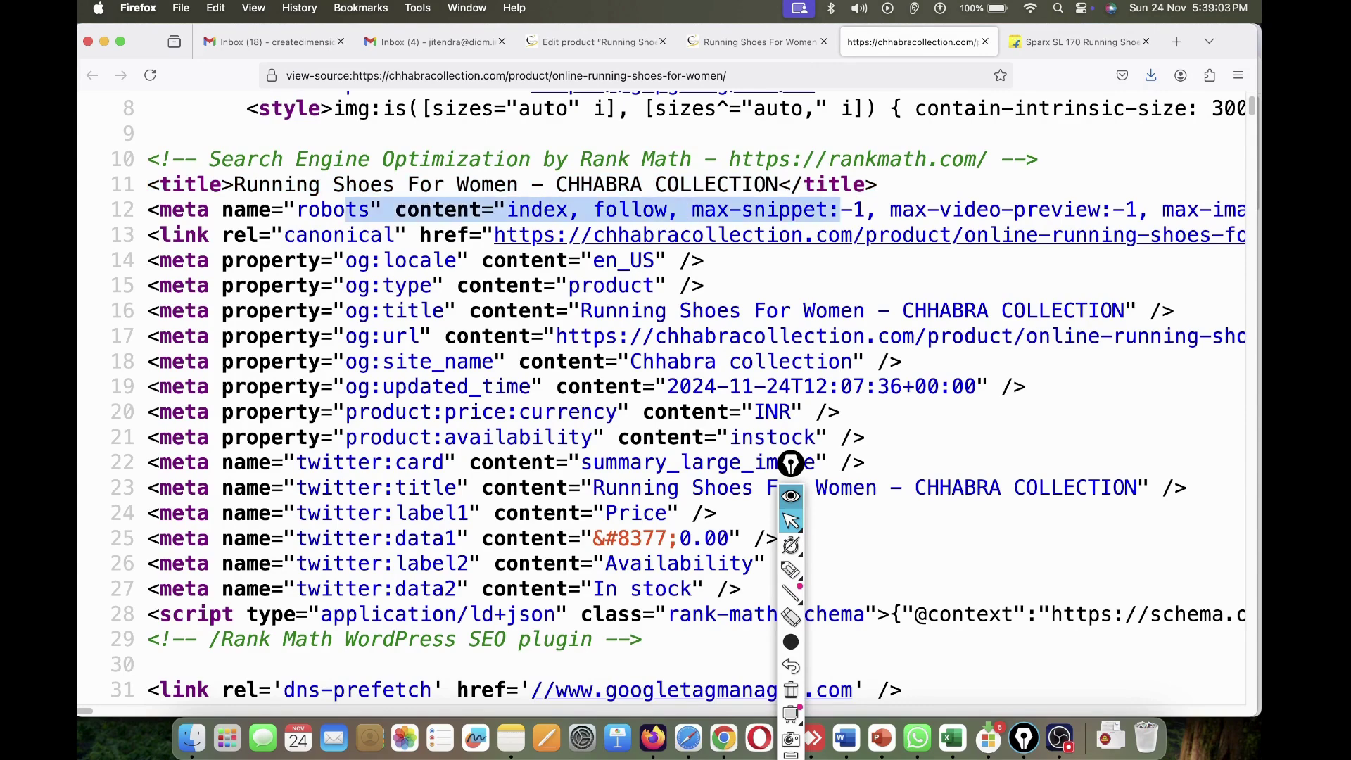
pyautogui.moveTo(308, 235); pyautogui.dragTo(1002, 235)
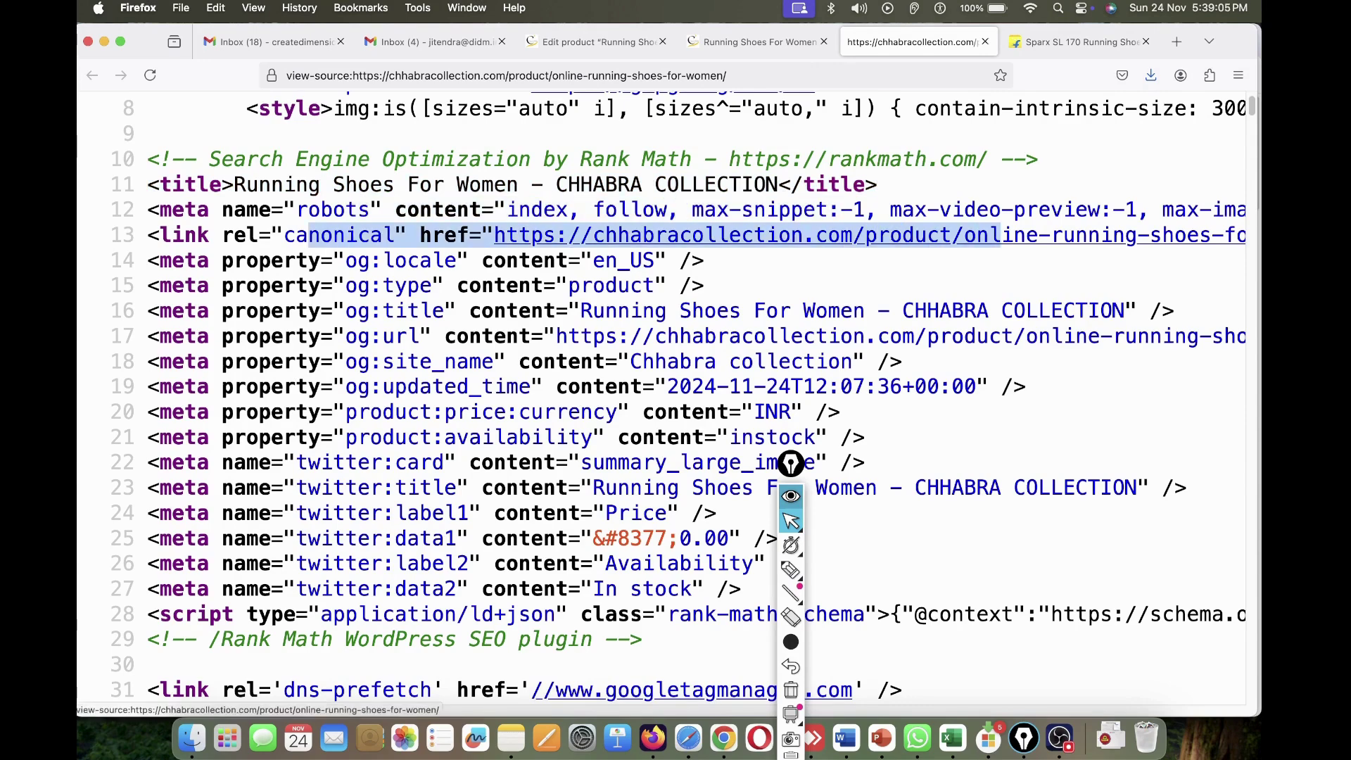
pyautogui.click(1000, 270)
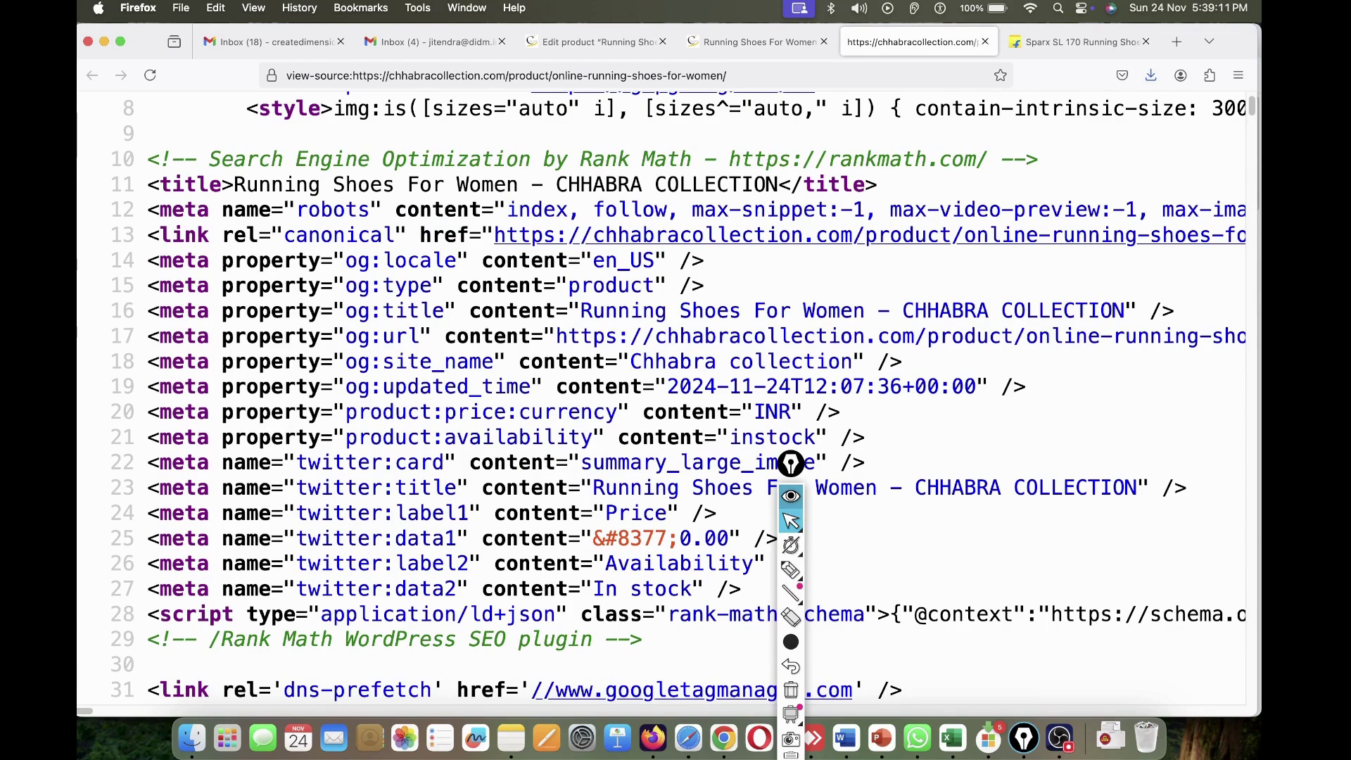
pyautogui.moveTo(147, 184); pyautogui.dragTo(443, 235)
pyautogui.click(444, 236)
pyautogui.moveTo(184, 184); pyautogui.dragTo(878, 184)
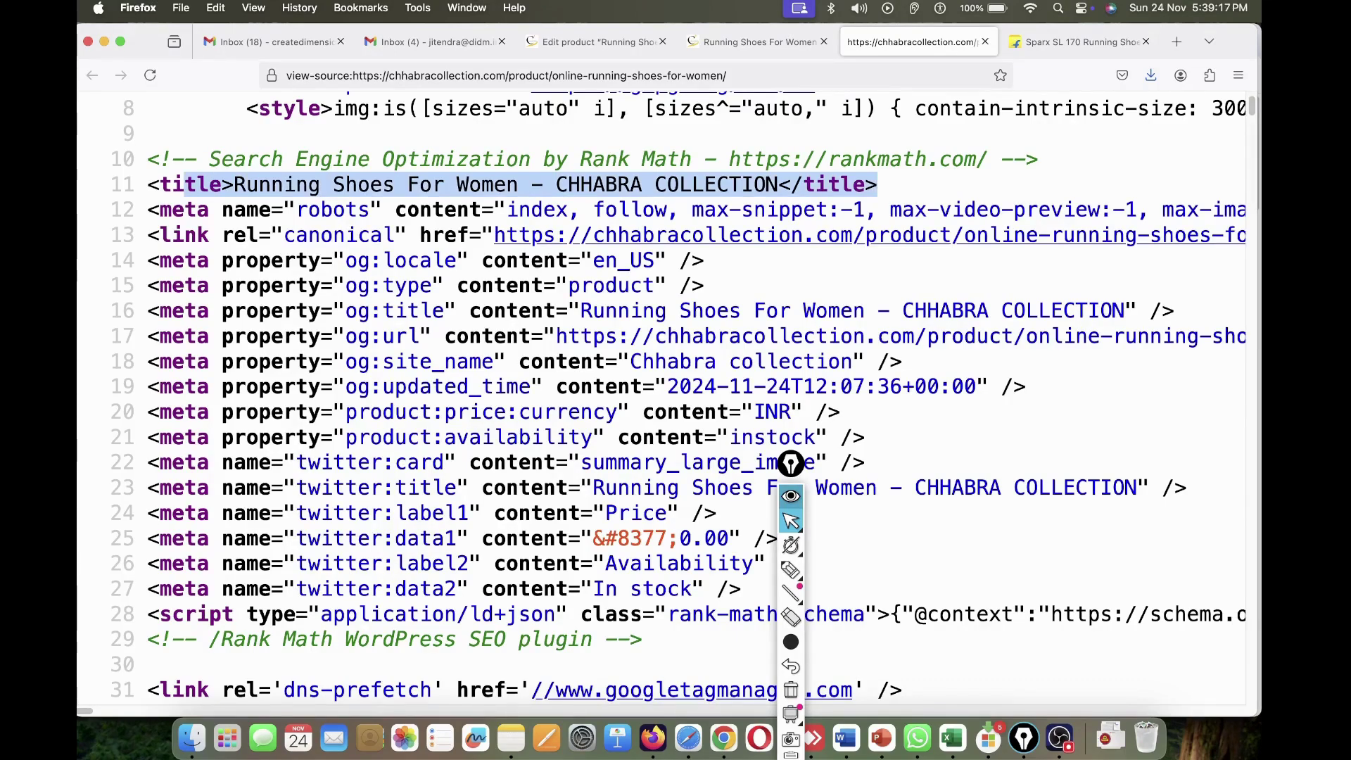
pyautogui.click(878, 186)
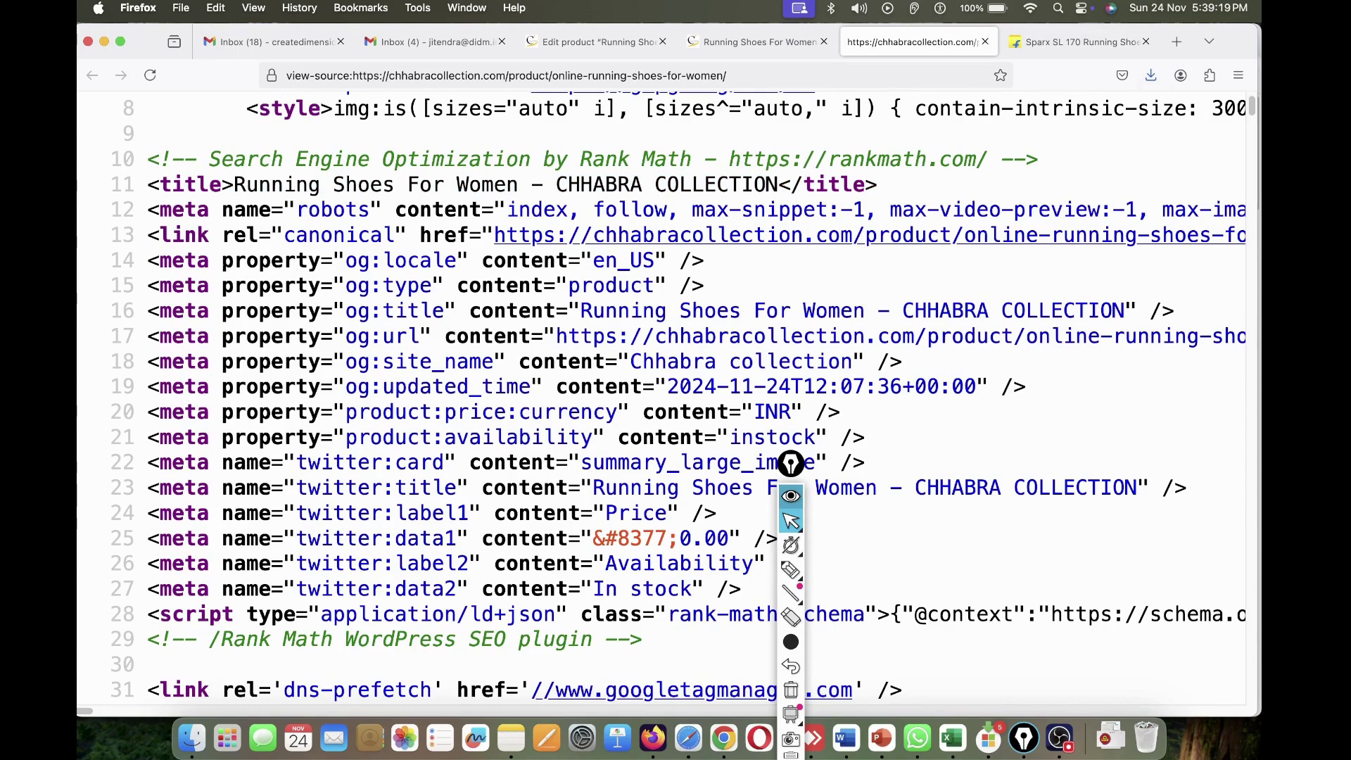
pyautogui.moveTo(234, 211); pyautogui.dragTo(432, 211)
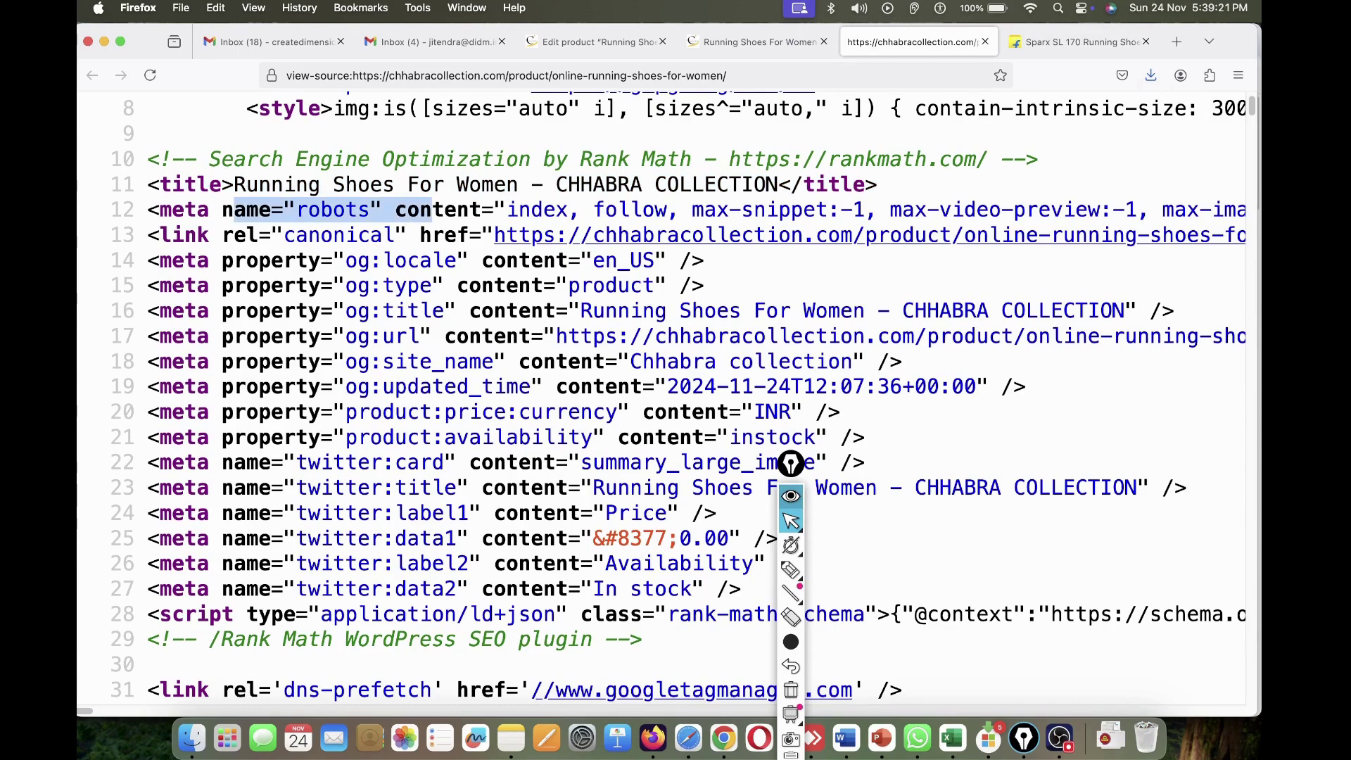
pyautogui.click(432, 211)
pyautogui.click(758, 42)
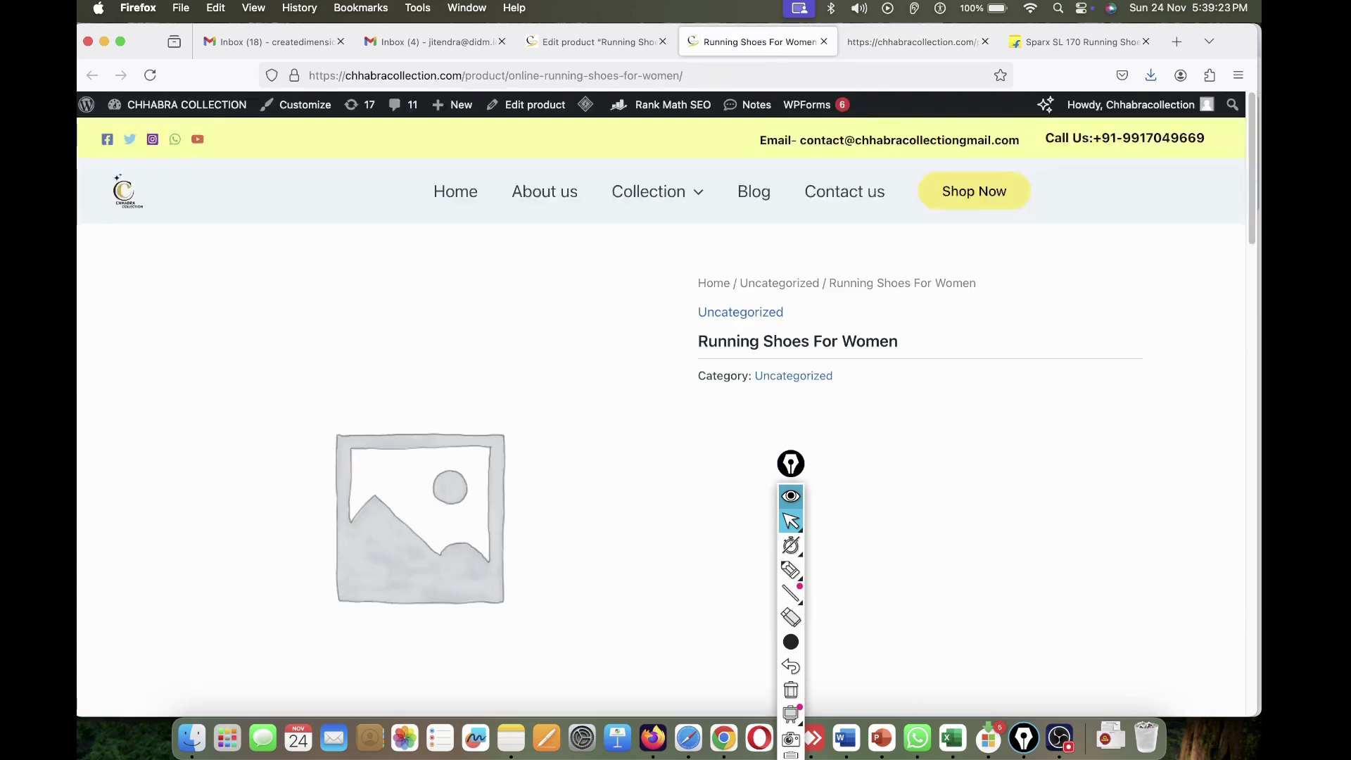
# - Copy the offer text "Unlimited Cashback on Flipkart Axis Bank Credit Card" from the Sparx running shoes listing on Flipkart
pyautogui.hotkey('ctrl', 'Tab')
pyautogui.hotkey('ctrl', 'Tab')
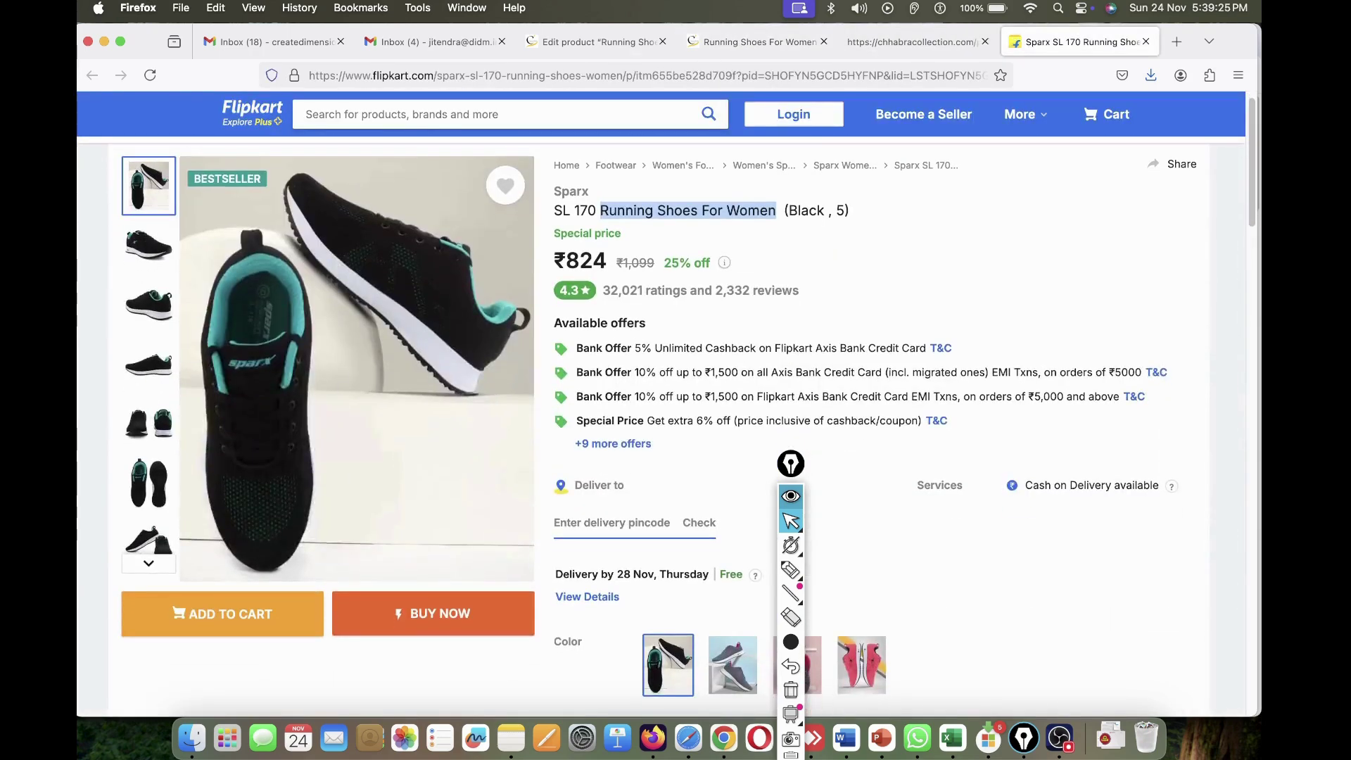
pyautogui.moveTo(149, 429)
pyautogui.scroll(1, 149, 429)
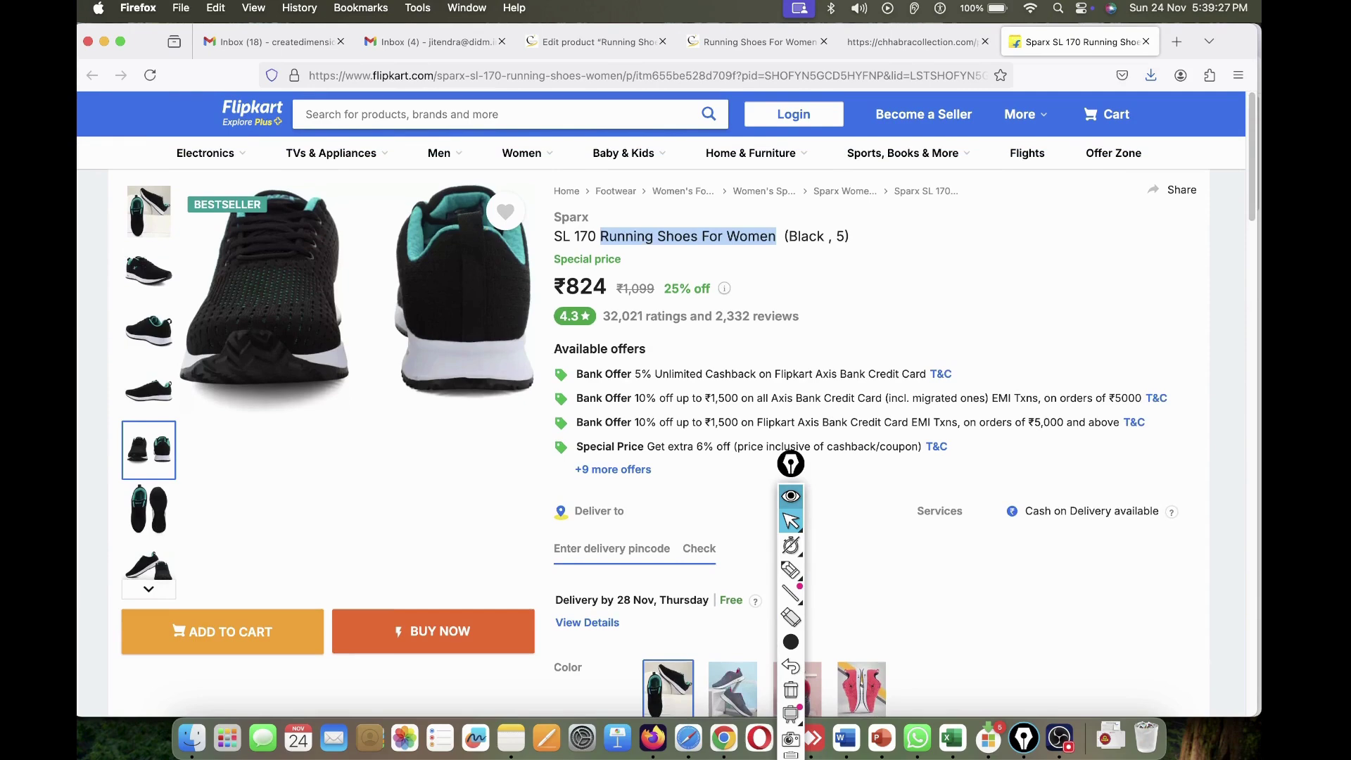
pyautogui.moveTo(655, 374); pyautogui.dragTo(925, 374)
pyautogui.press('super+c')
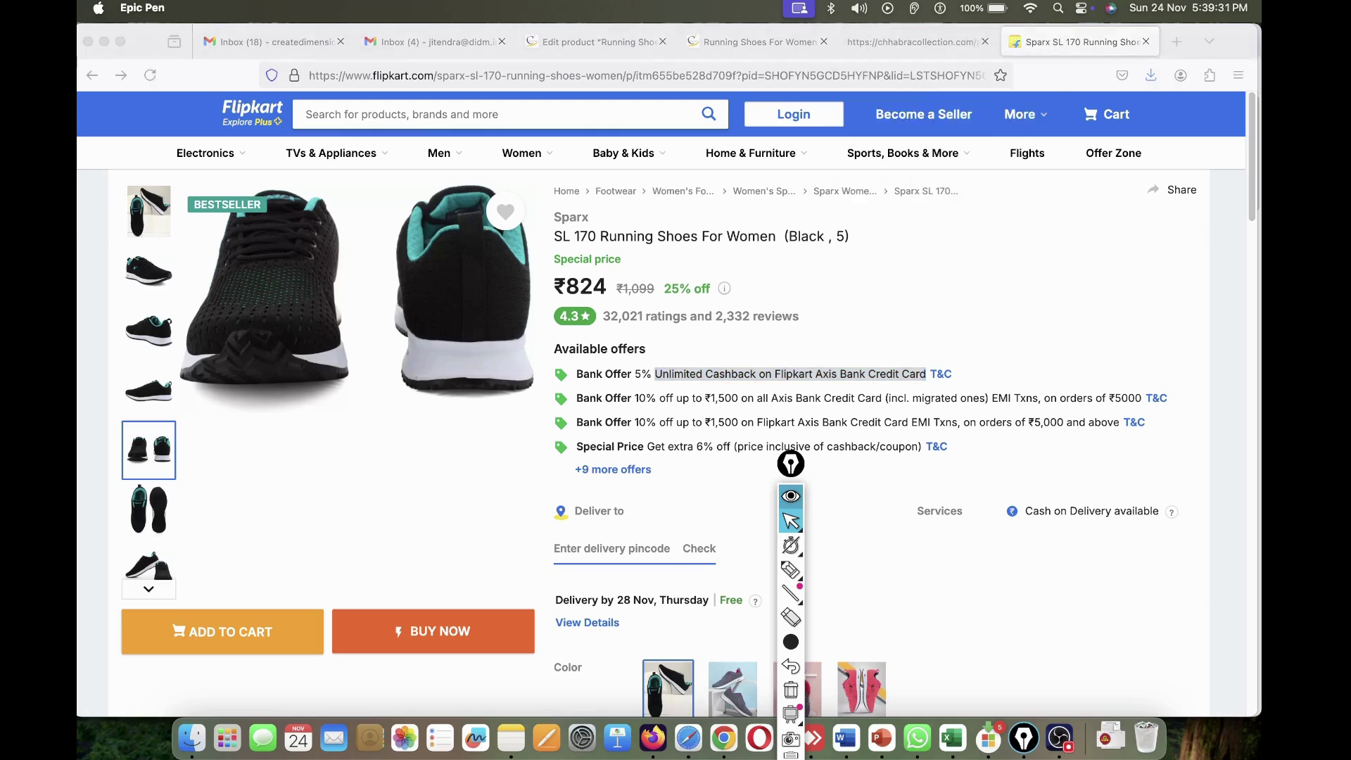
# - Paste the copied offer text twice into the product description, separated by a period, and update the product
pyautogui.click(633, 42)
pyautogui.scroll(-4, 442, 486)
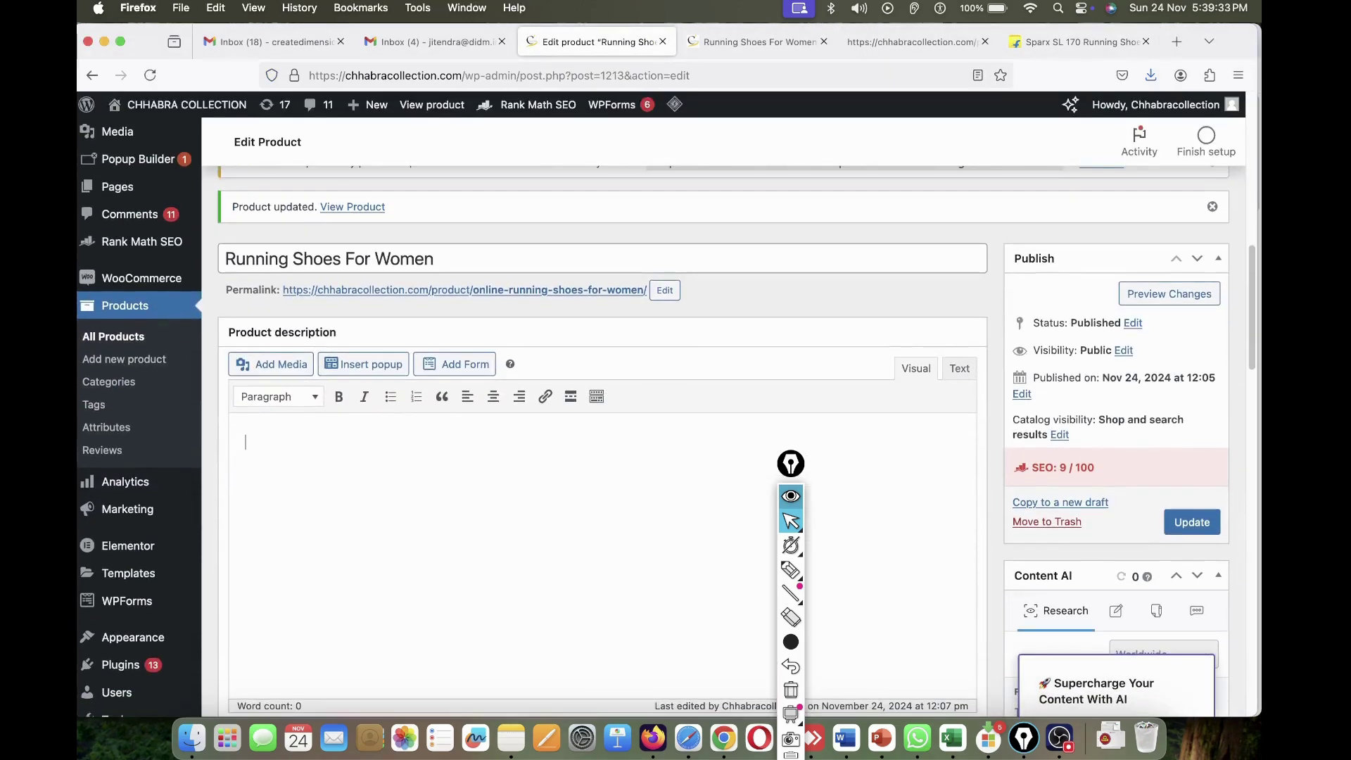
pyautogui.press('super+v')
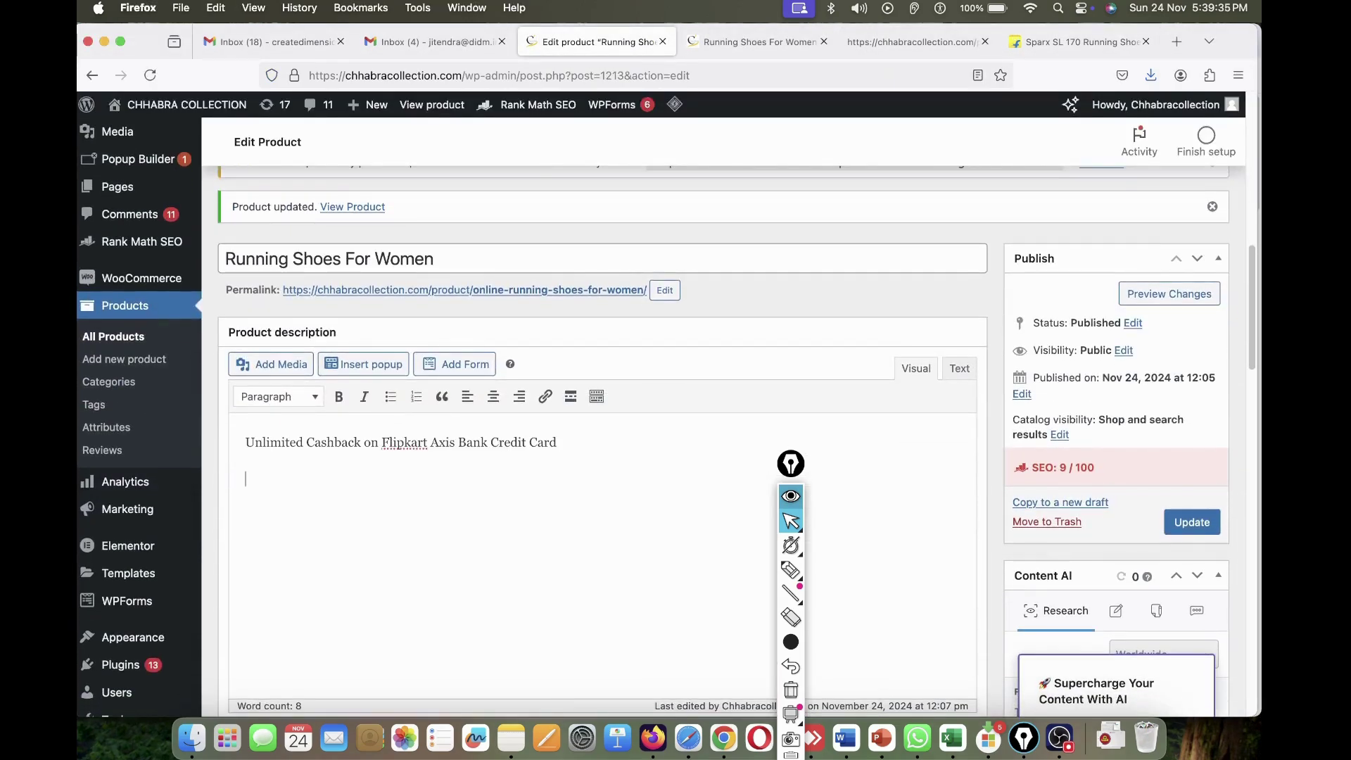
pyautogui.write('.')
pyautogui.scroll(-1, 382, 455)
pyautogui.scroll(5, 382, 455)
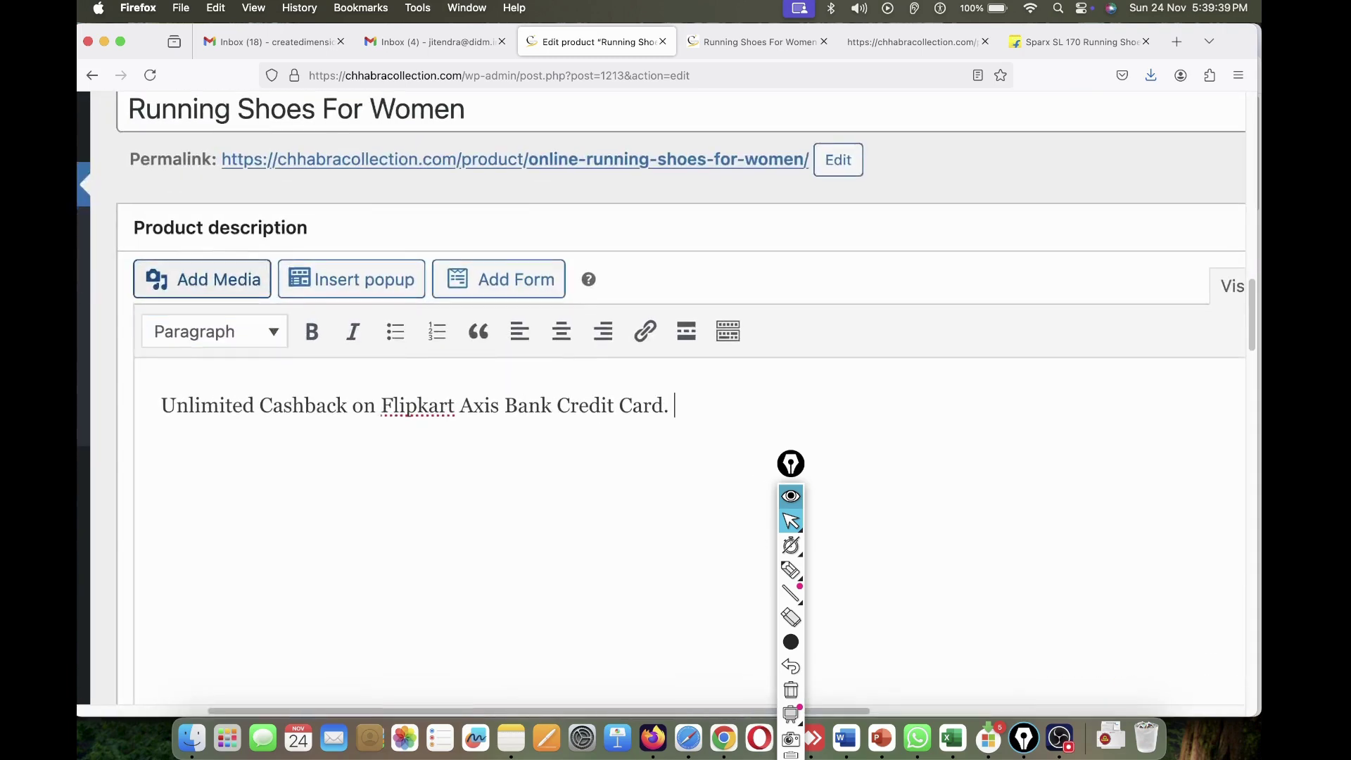
pyautogui.press('super+v')
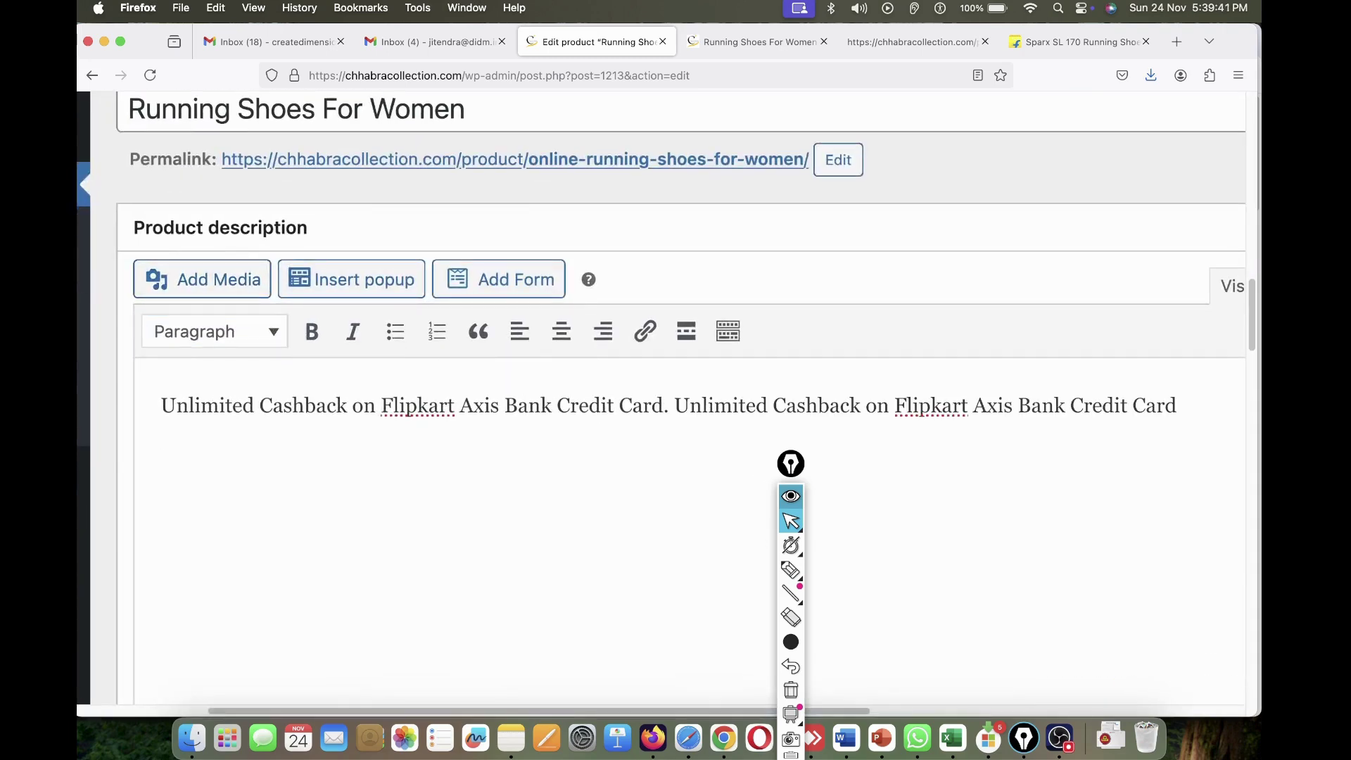
pyautogui.scroll(-5, 661, 398)
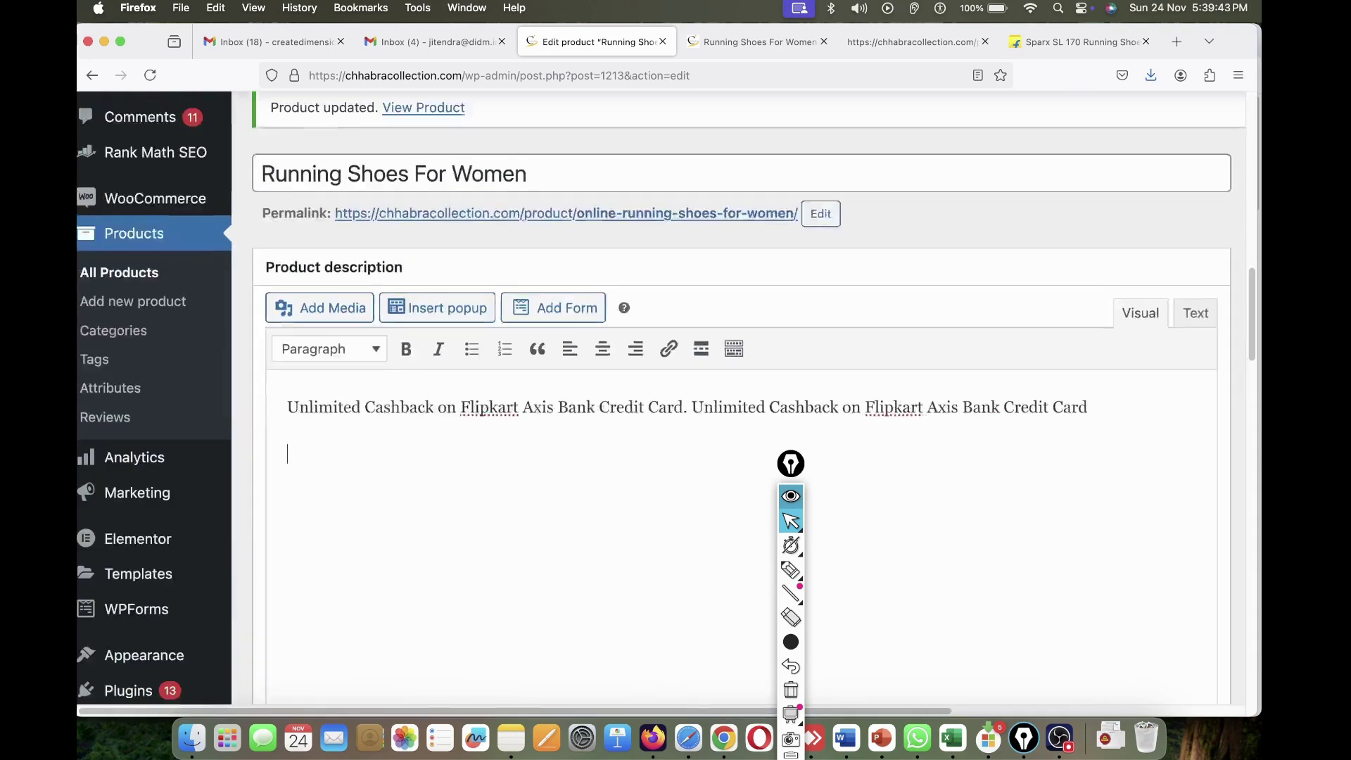
pyautogui.scroll(-2, 493, 357)
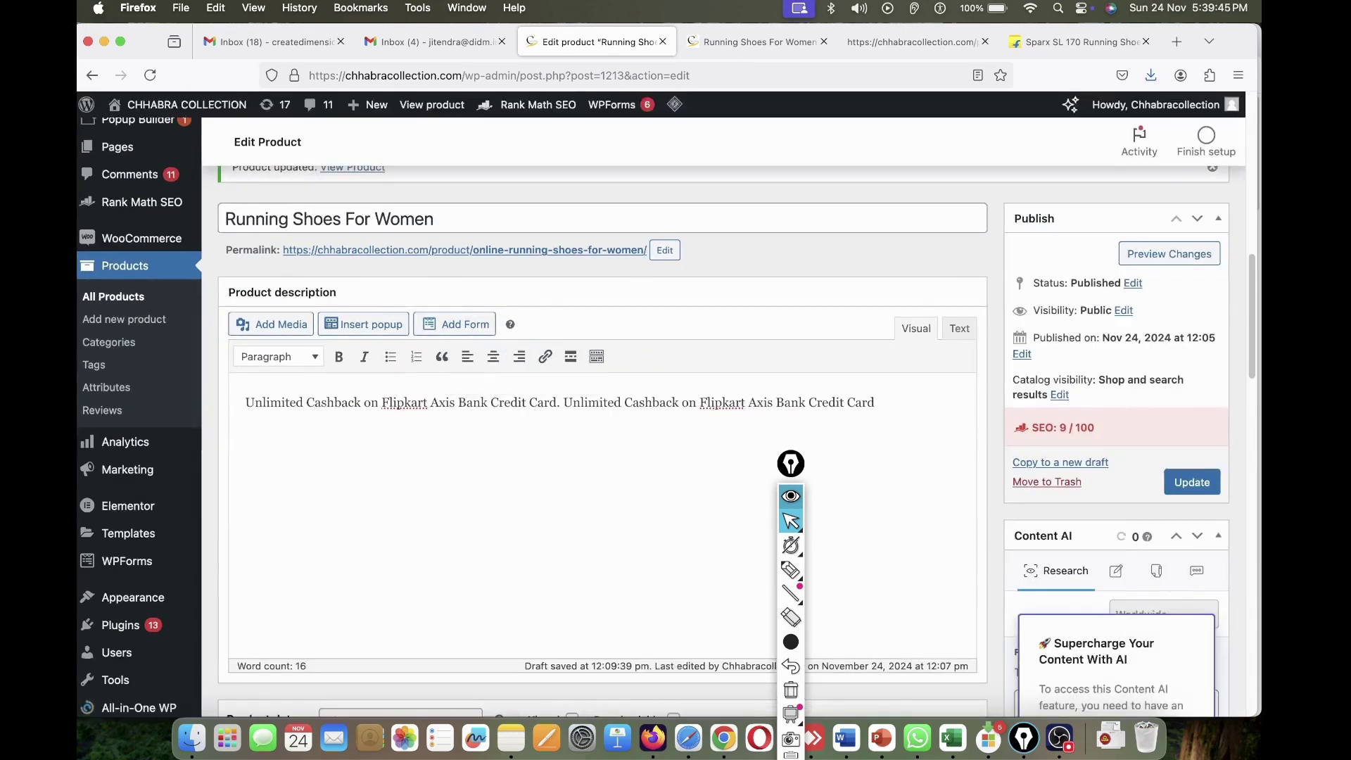
pyautogui.click(1192, 482)
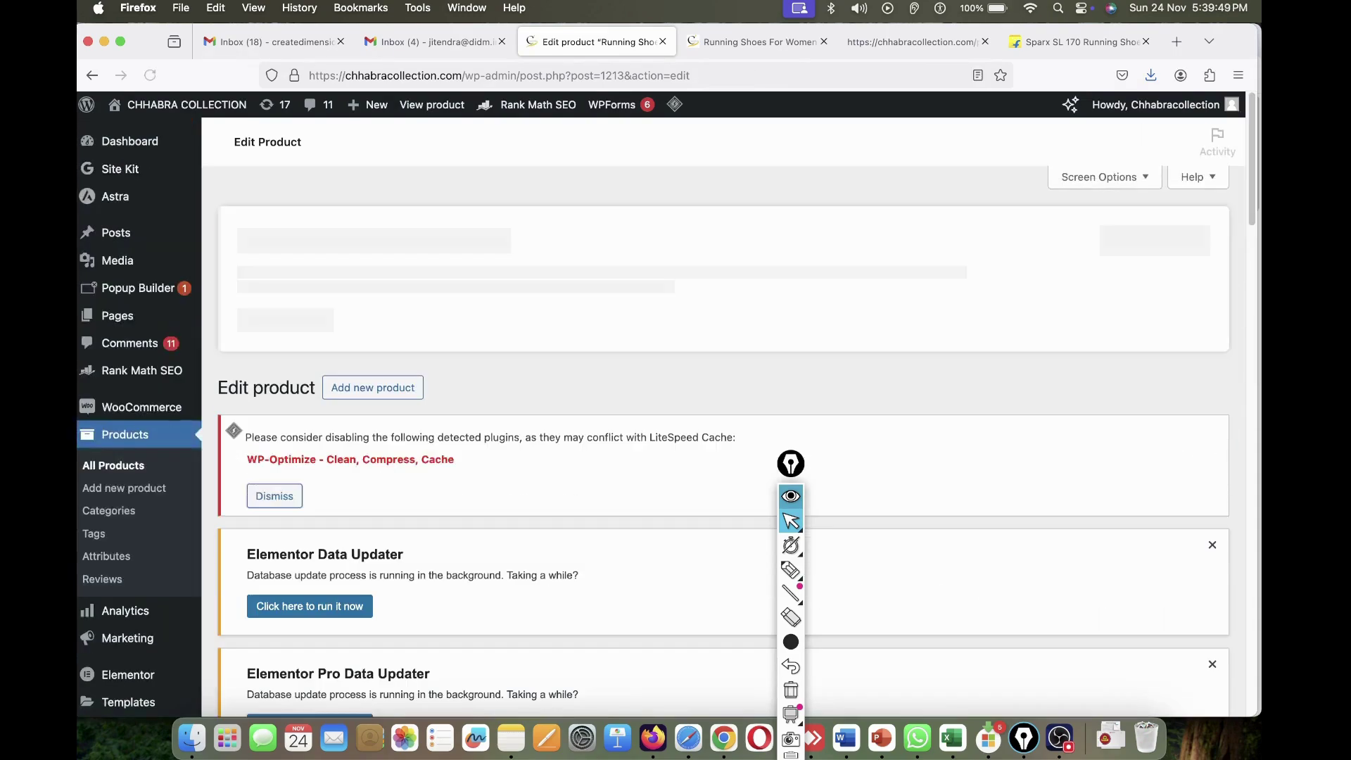
pyautogui.scroll(-12, 602, 436)
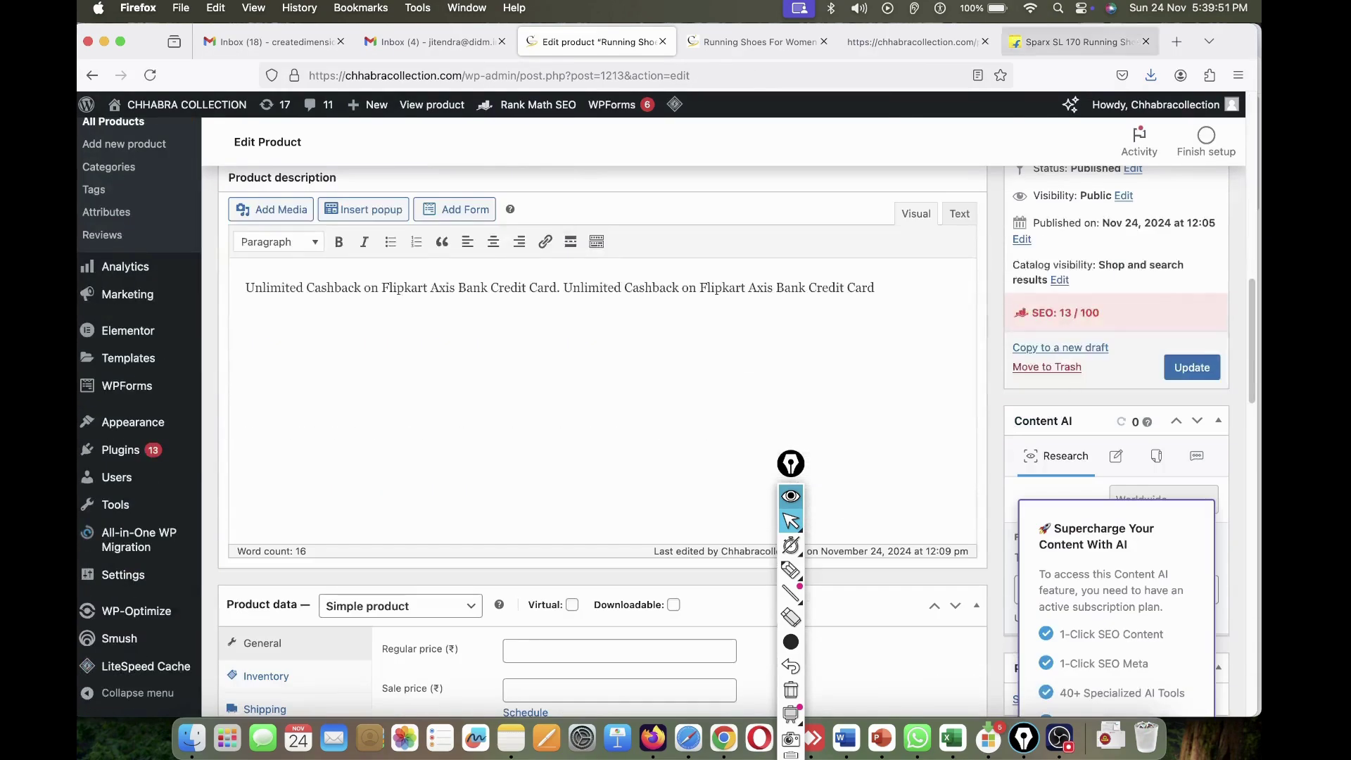
# - Reload the live product page and its source code, and locate the meta tags in the Rank Math section
pyautogui.click(753, 42)
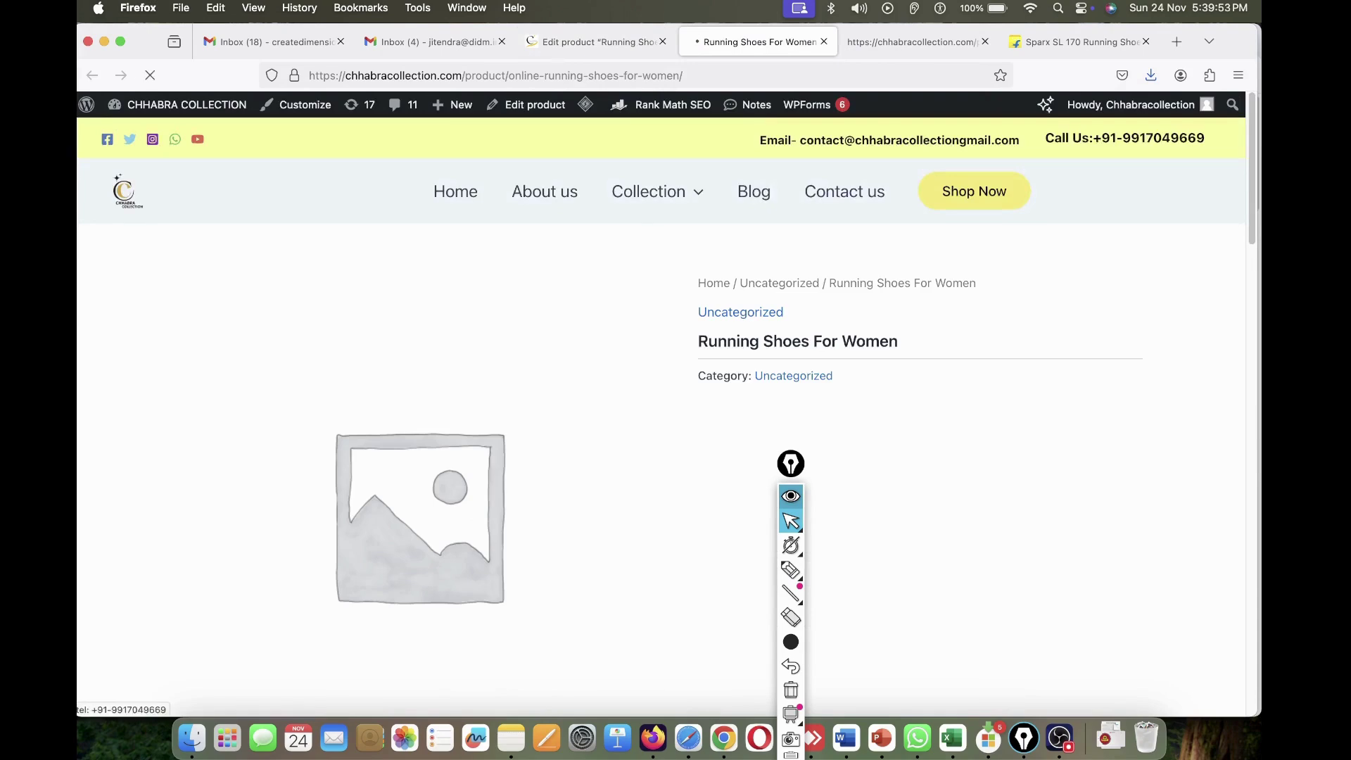
pyautogui.click(909, 42)
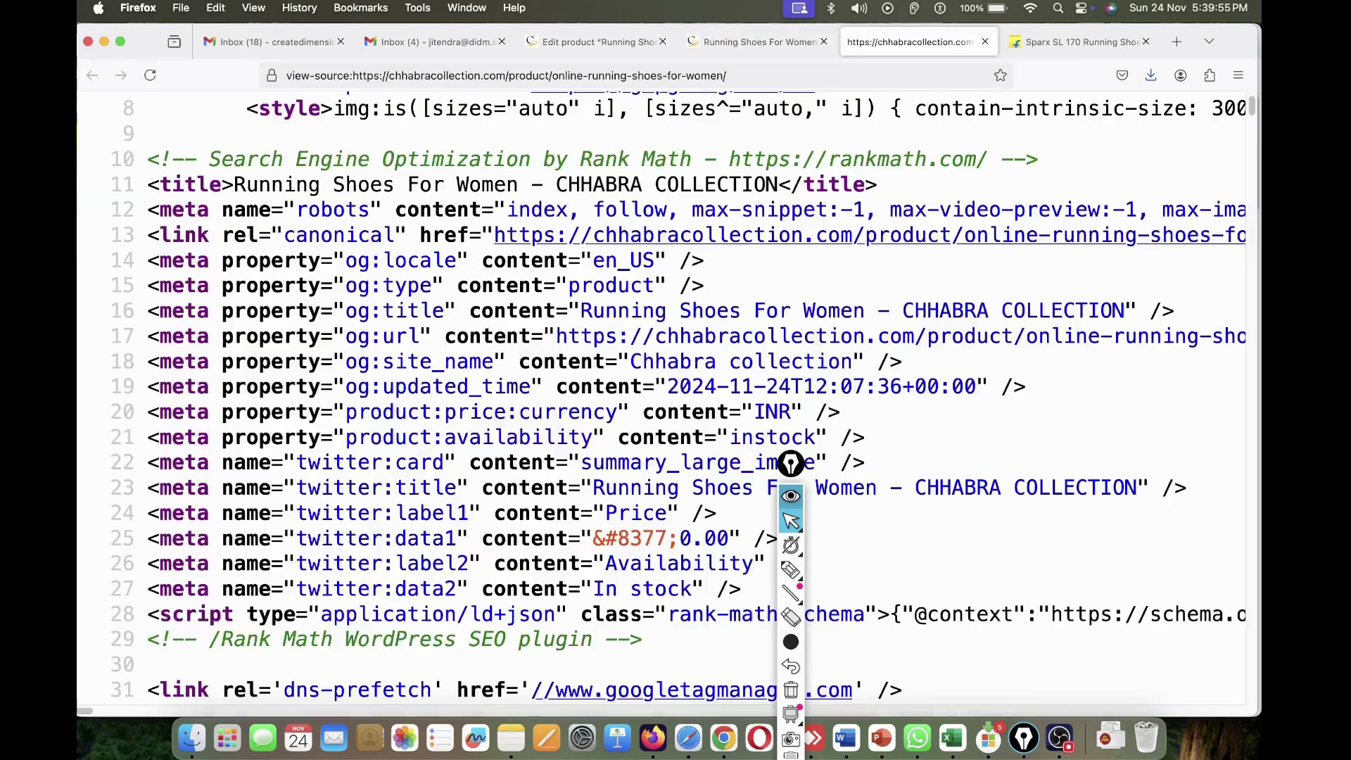
pyautogui.press('super+r')
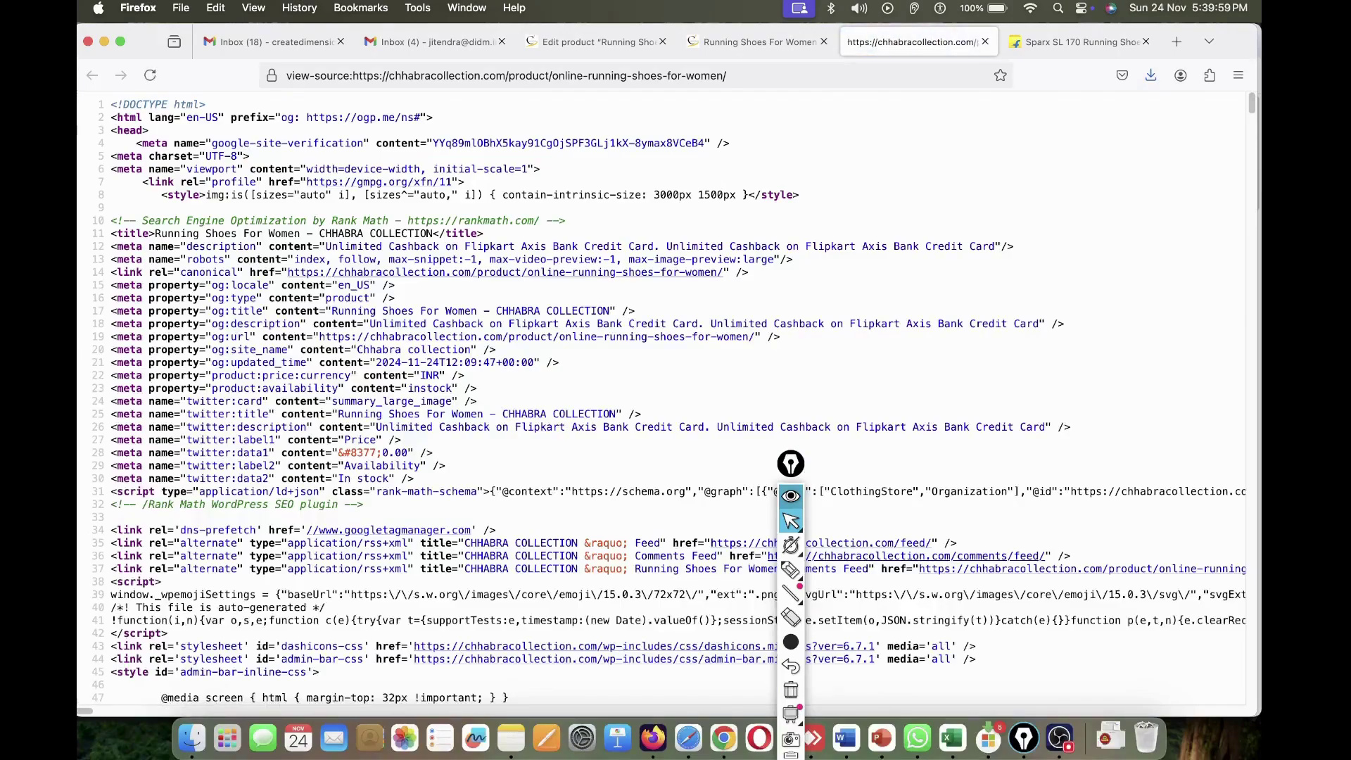
pyautogui.scroll(5, 577, 322)
pyautogui.hscroll(-5, 577, 323)
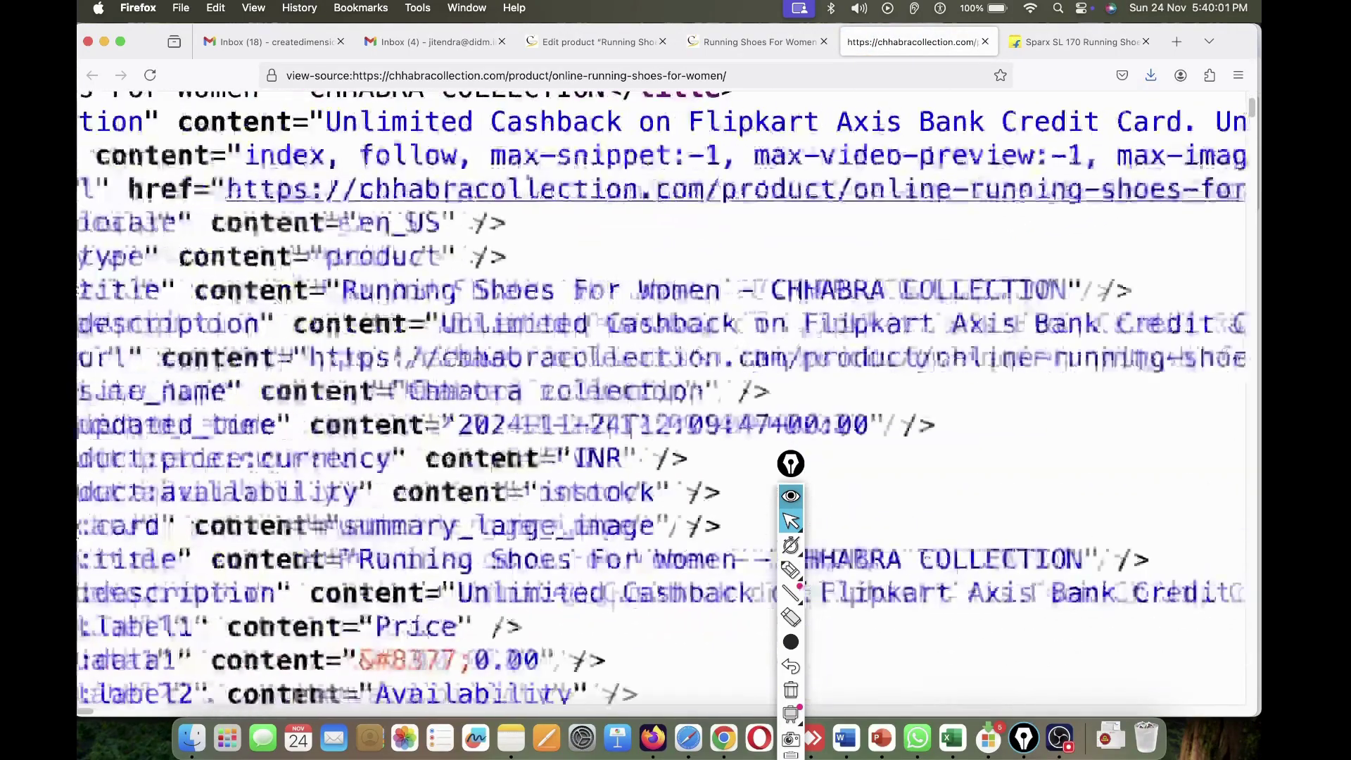
pyautogui.scroll(-3, 577, 322)
pyautogui.hscroll(-3, 661, 408)
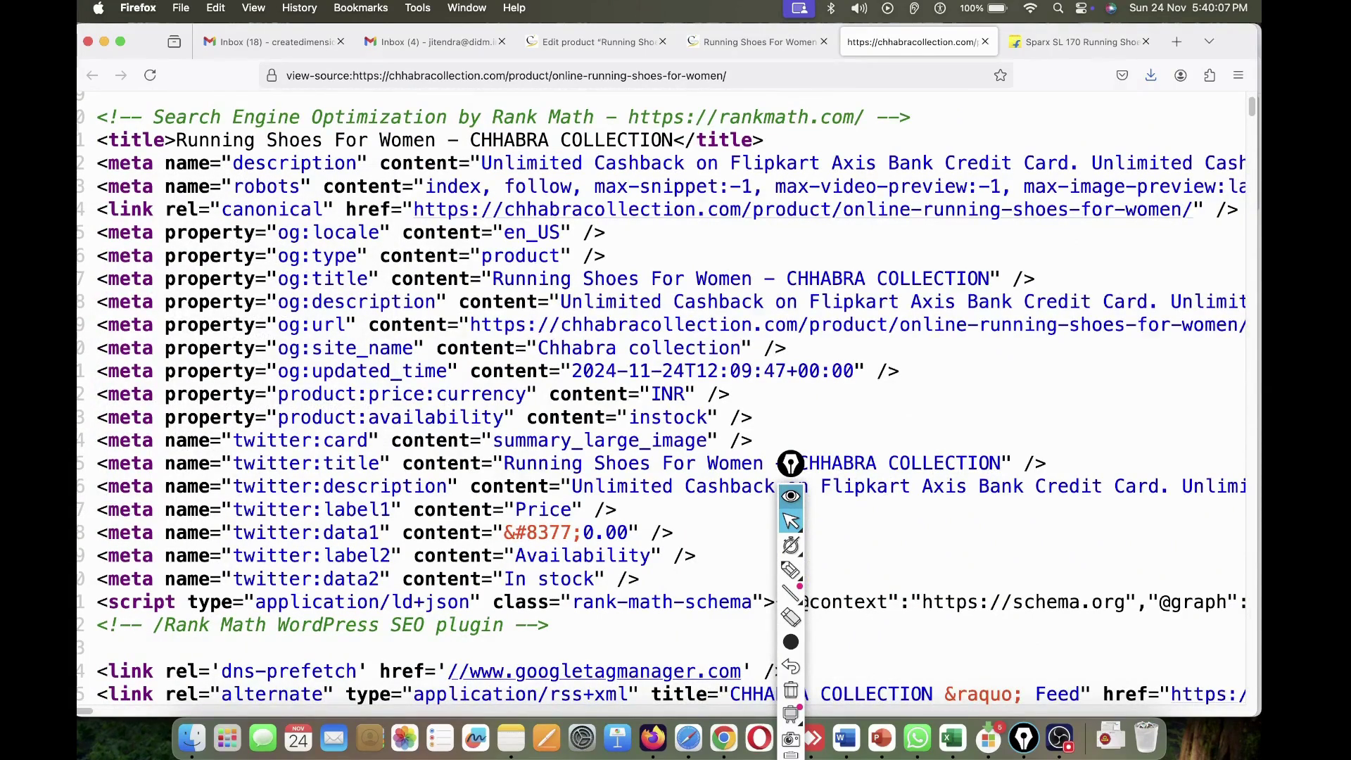
# - Examine the title, description, robots and canonical tags in the refreshed page source
pyautogui.moveTo(177, 140); pyautogui.dragTo(695, 141)
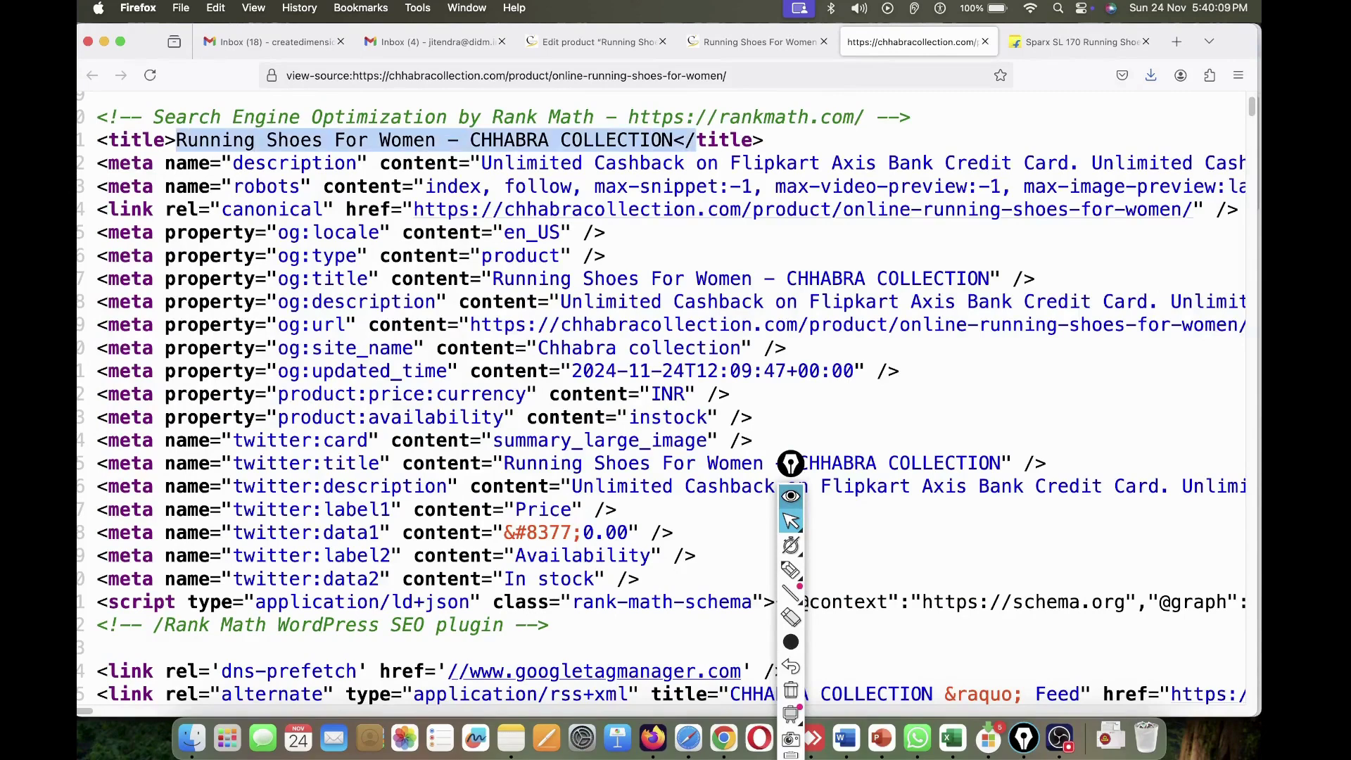
pyautogui.click(695, 140)
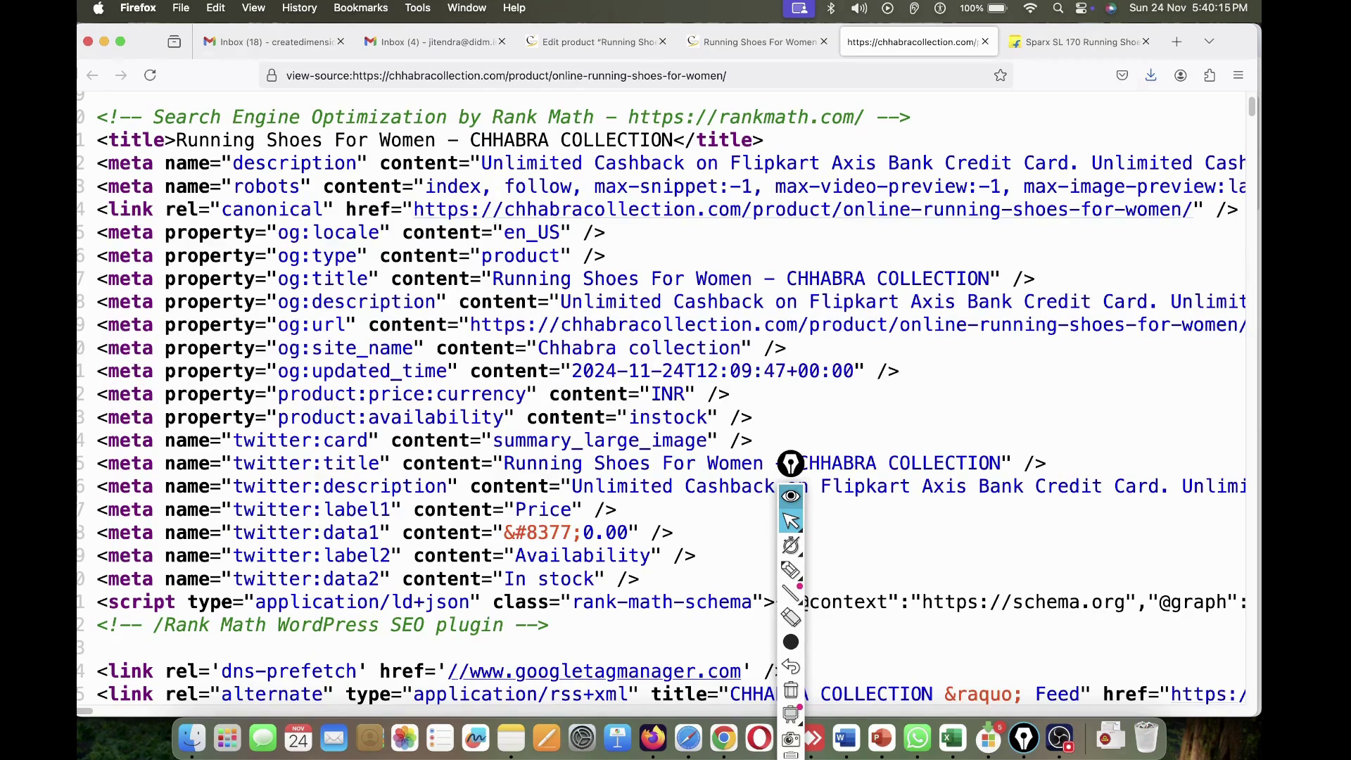
pyautogui.moveTo(256, 140); pyautogui.dragTo(459, 140)
pyautogui.moveTo(300, 163); pyautogui.dragTo(526, 163)
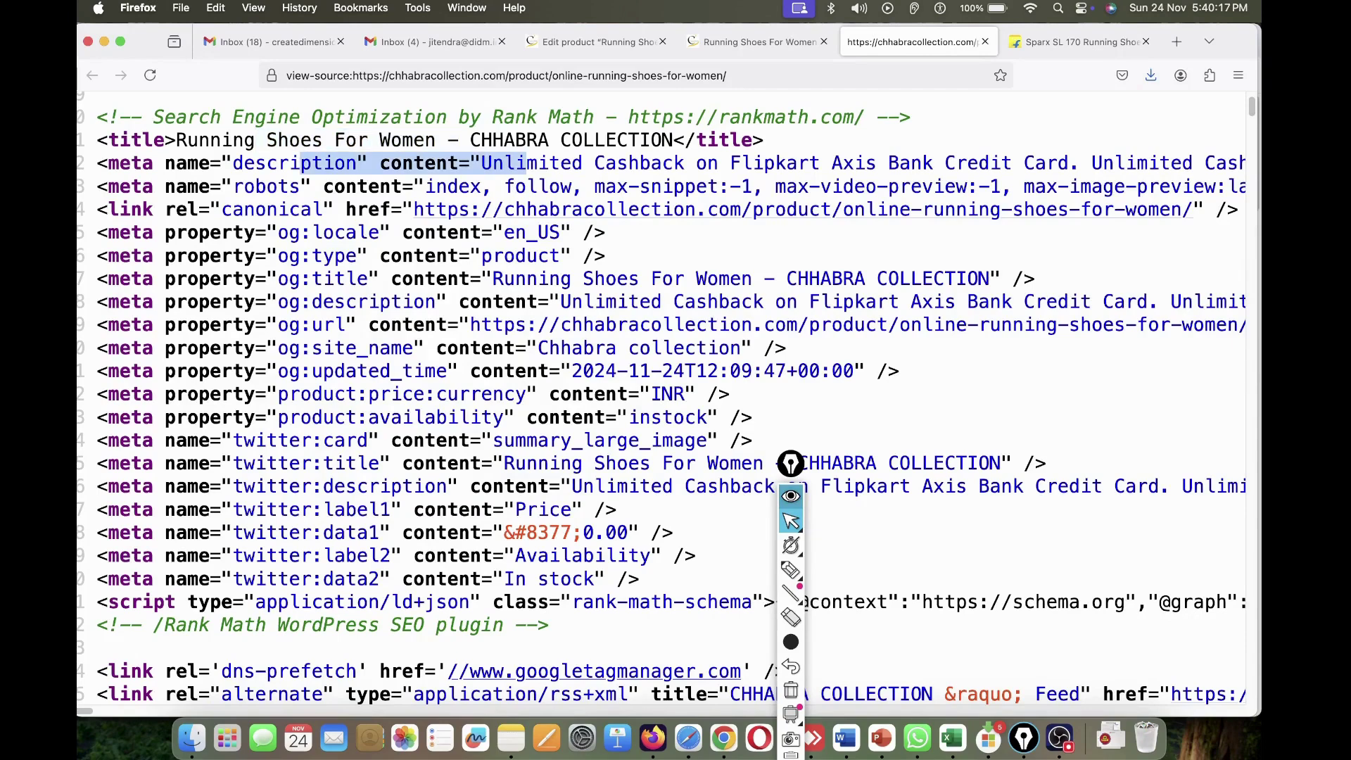
pyautogui.moveTo(313, 187); pyautogui.dragTo(255, 209)
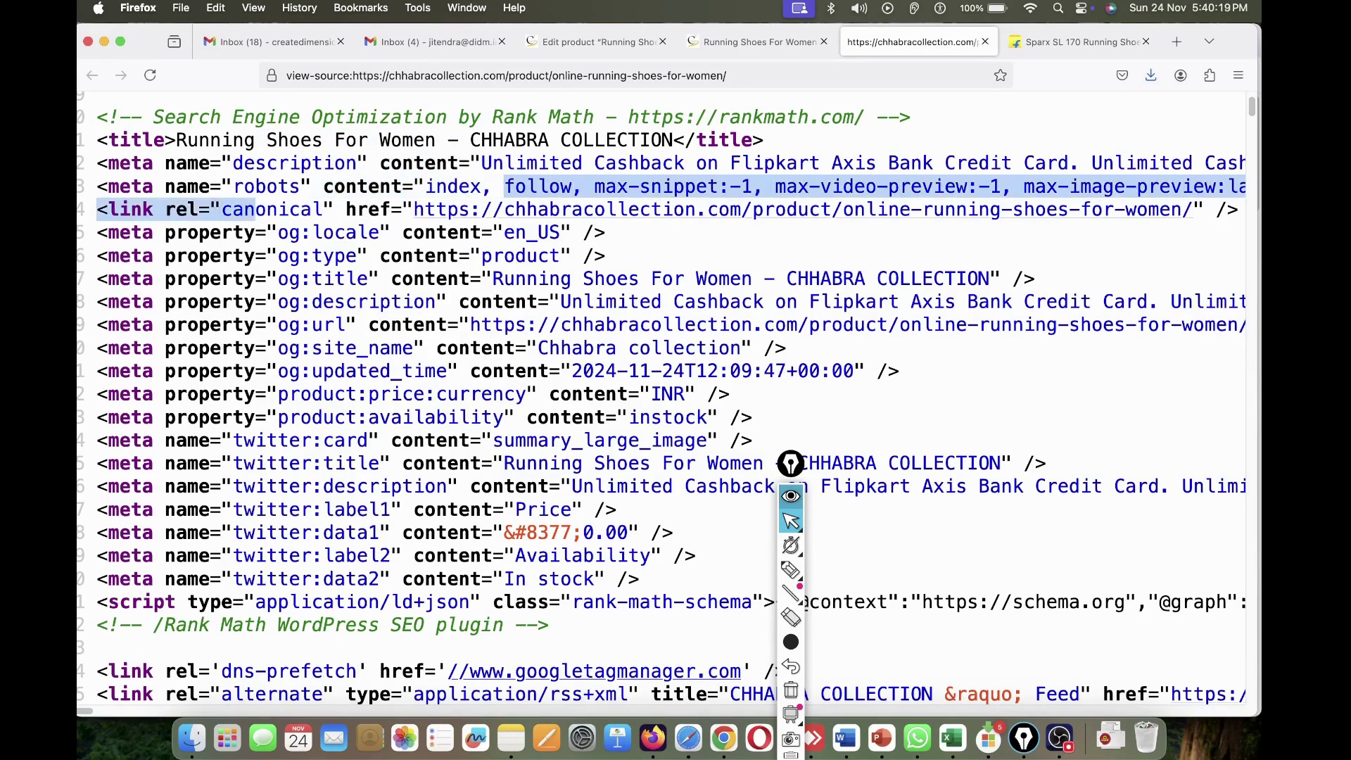
pyautogui.click(256, 210)
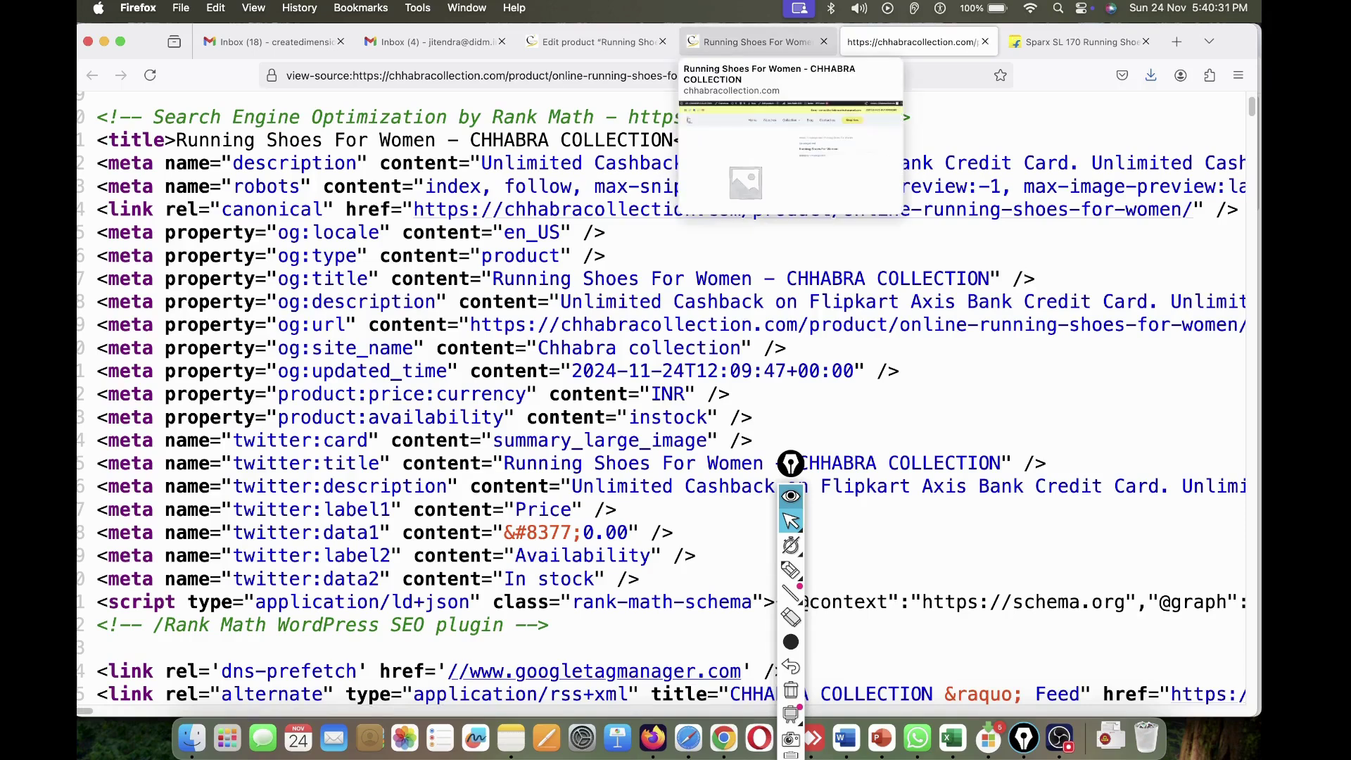
# - Return to the Edit Product page and review the product description text alongside the title and product data fields
pyautogui.click(753, 42)
pyautogui.click(591, 41)
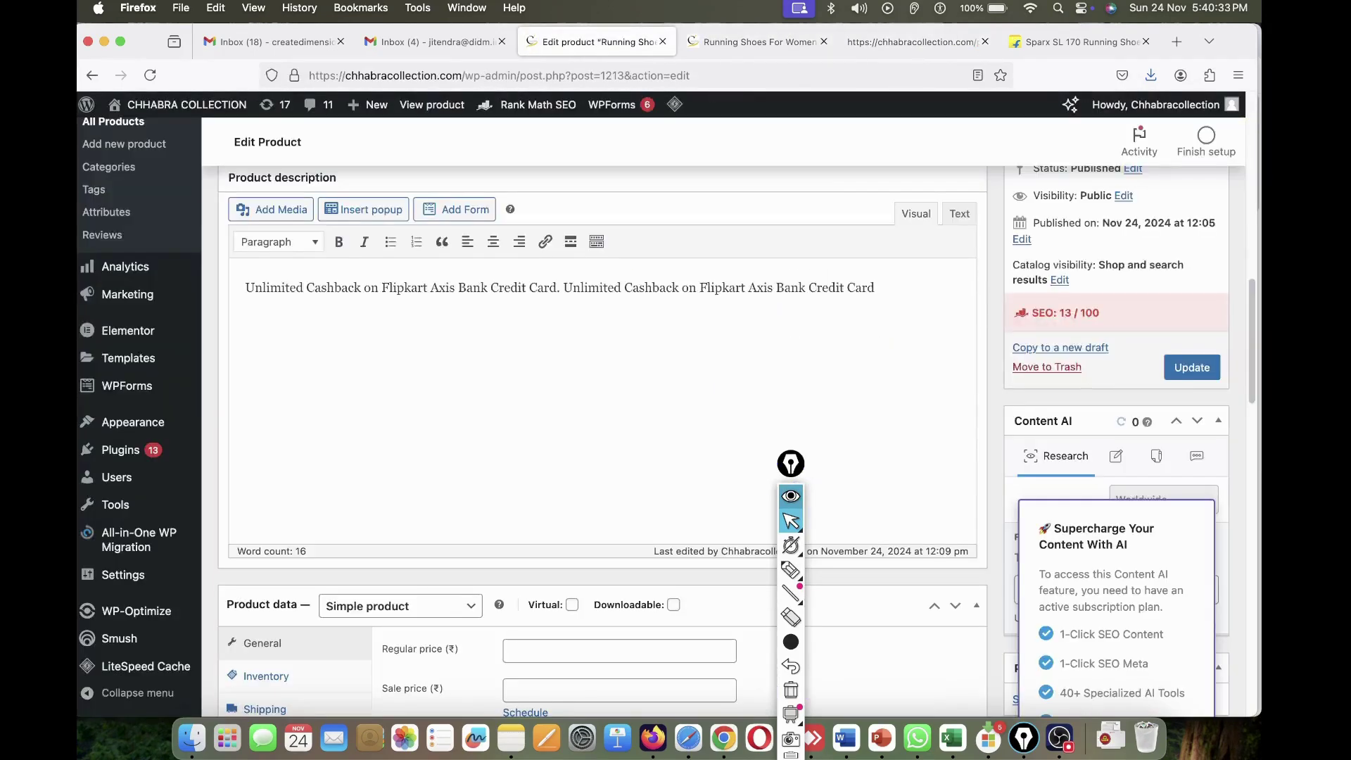
pyautogui.scroll(-1, 605, 422)
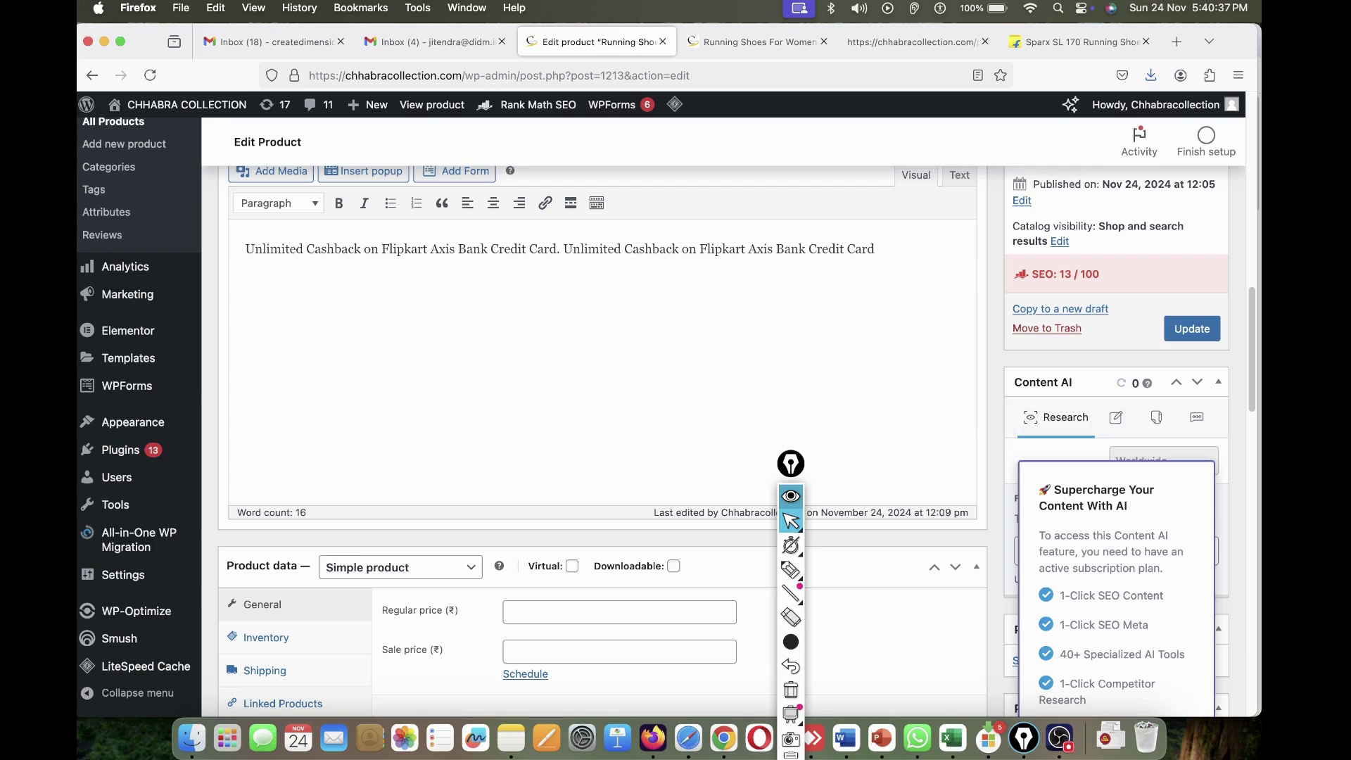
pyautogui.click(245, 285)
pyautogui.scroll(-1, 602, 352)
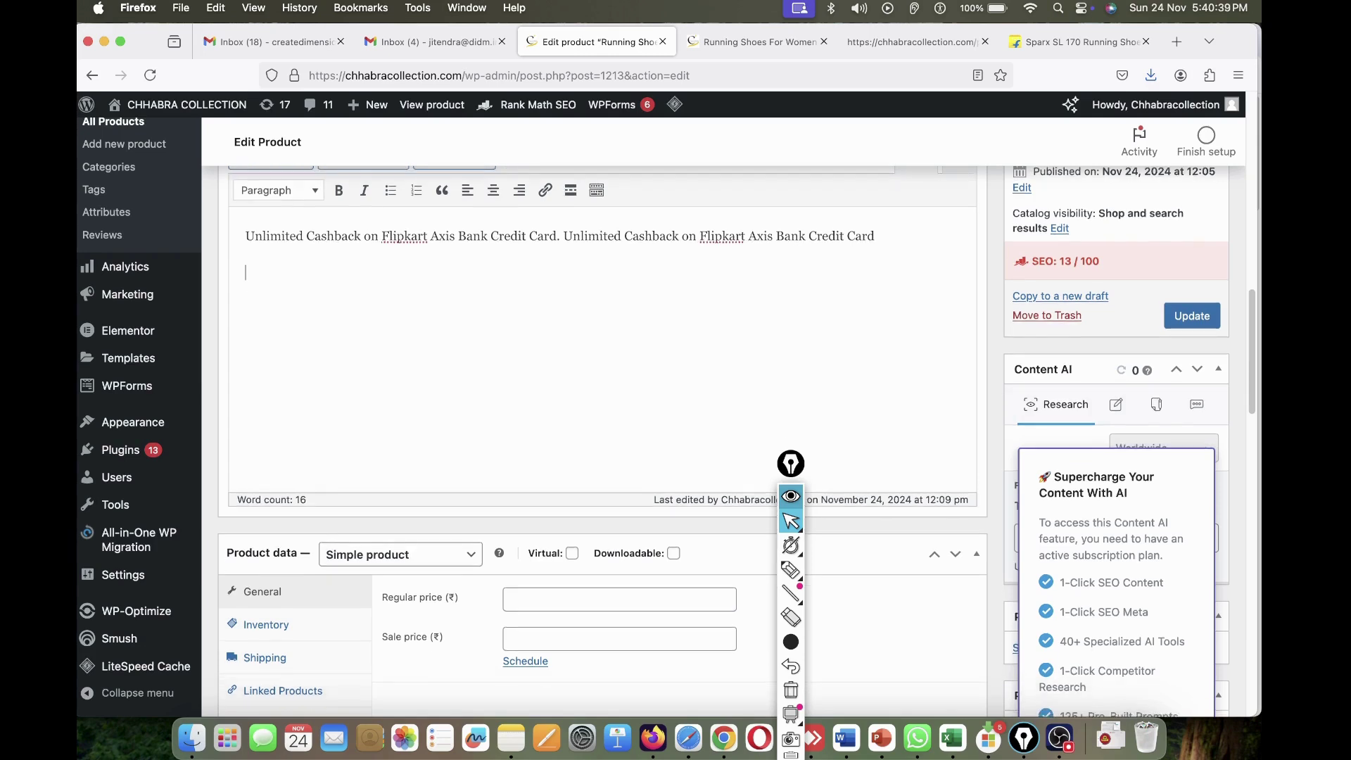
pyautogui.scroll(1, 602, 352)
pyautogui.tripleClick(592, 275)
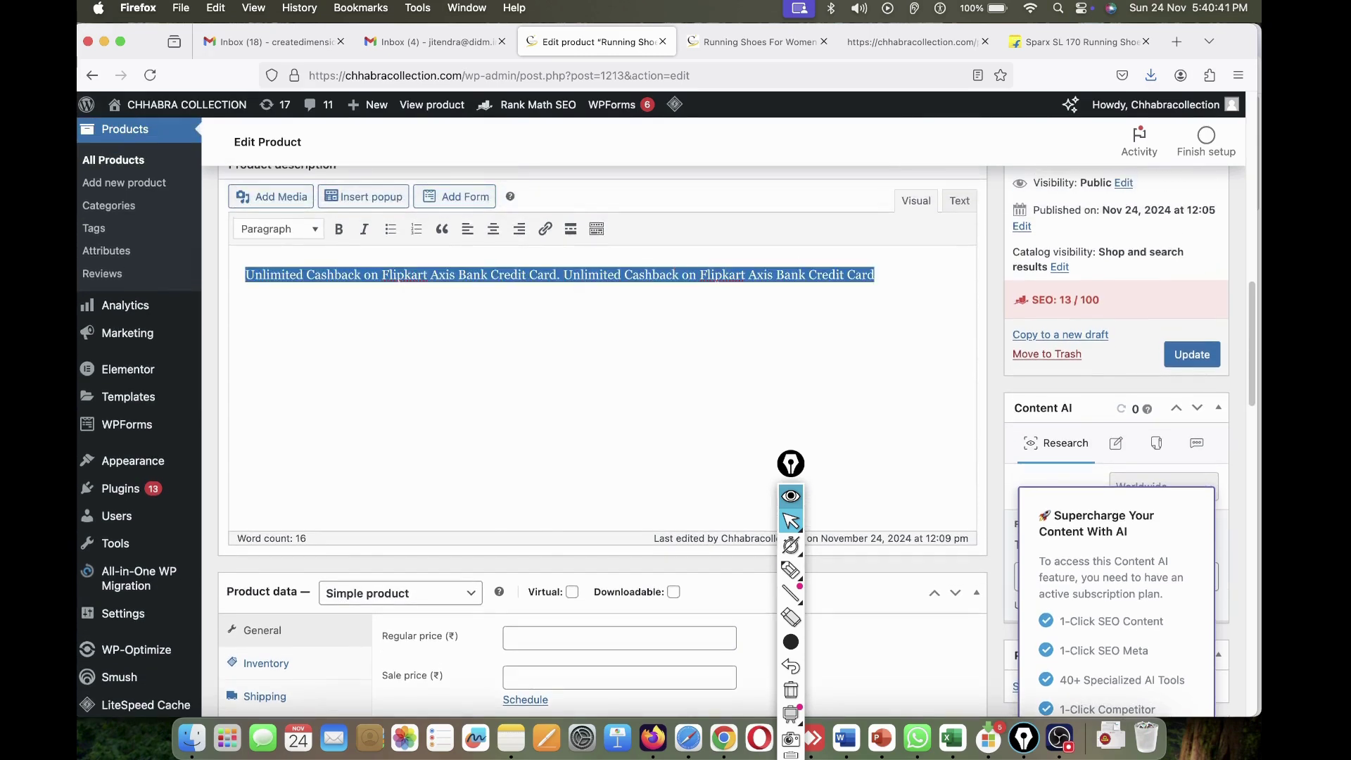
pyautogui.click(248, 335)
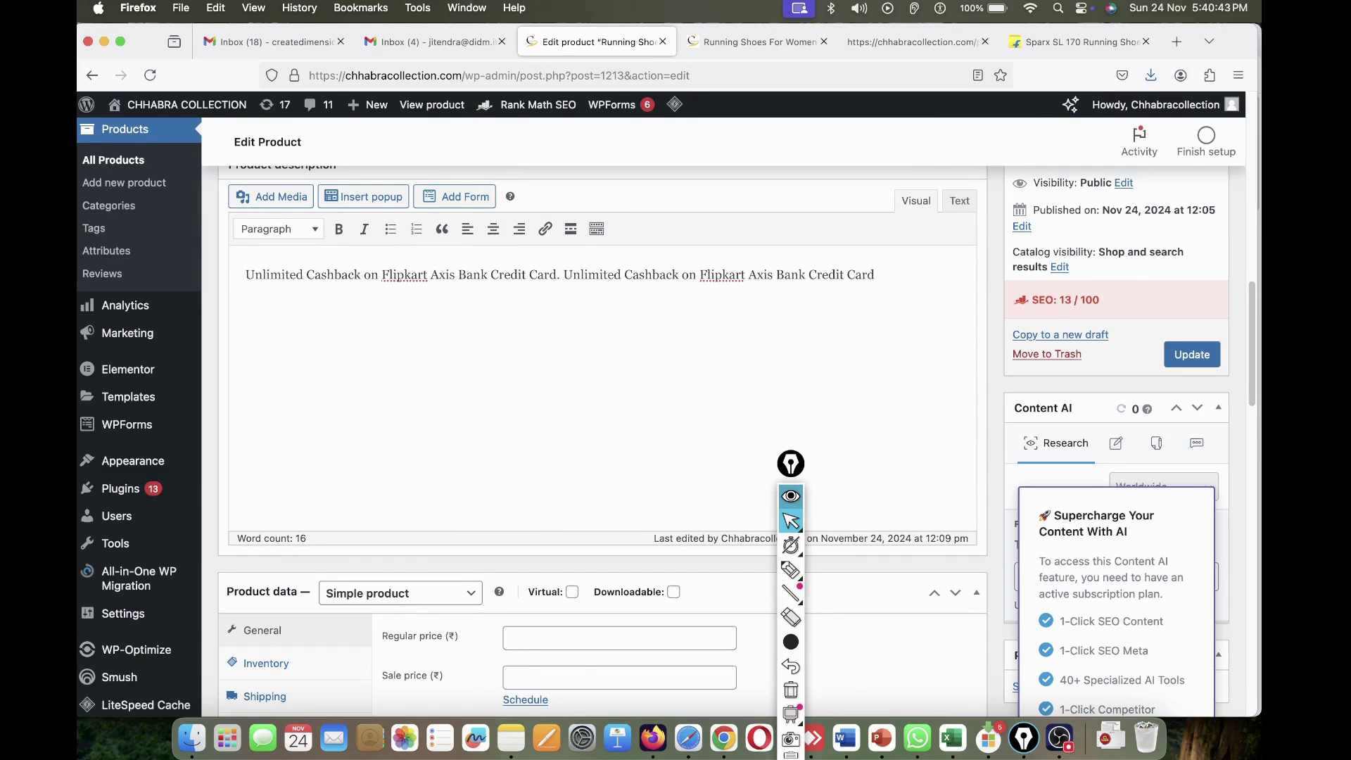
pyautogui.scroll(3, 605, 422)
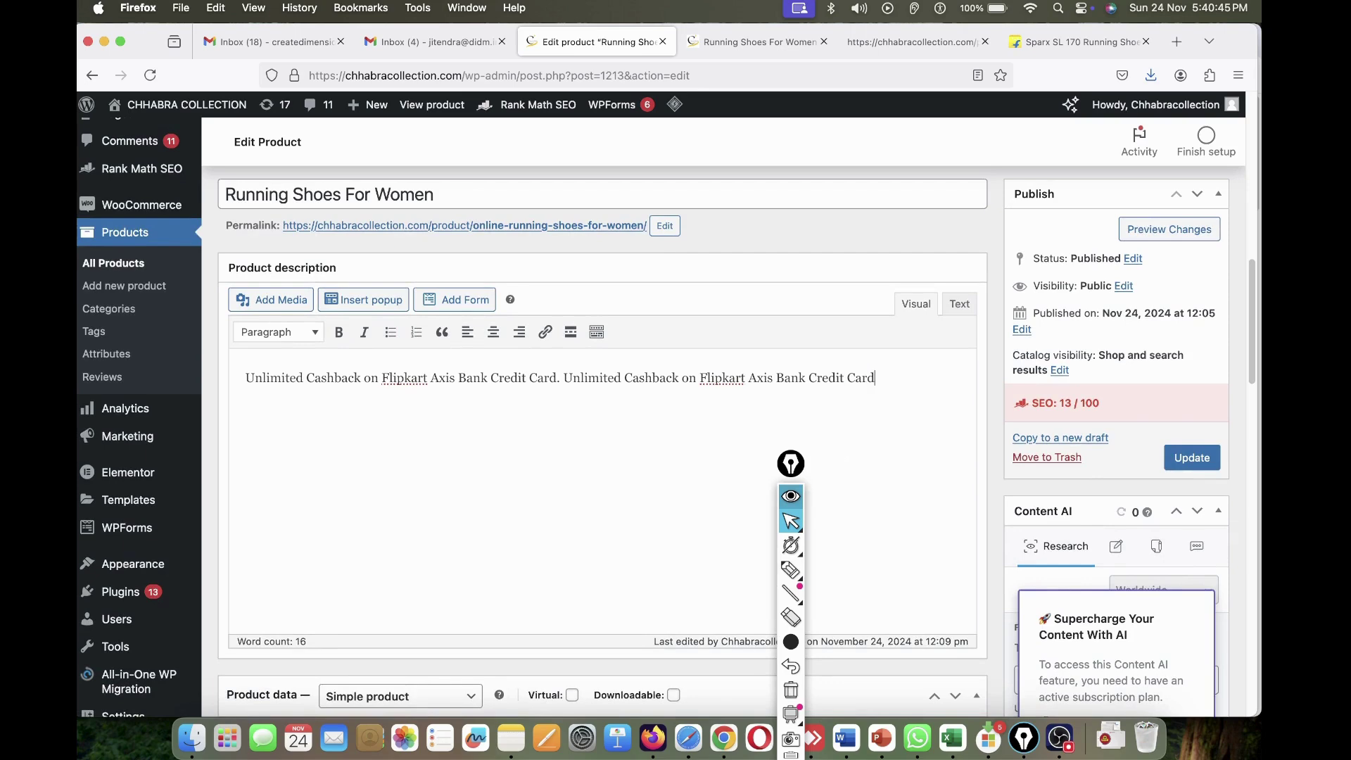
# - Delete all the text from the product description and update the product
pyautogui.tripleClick(790, 378)
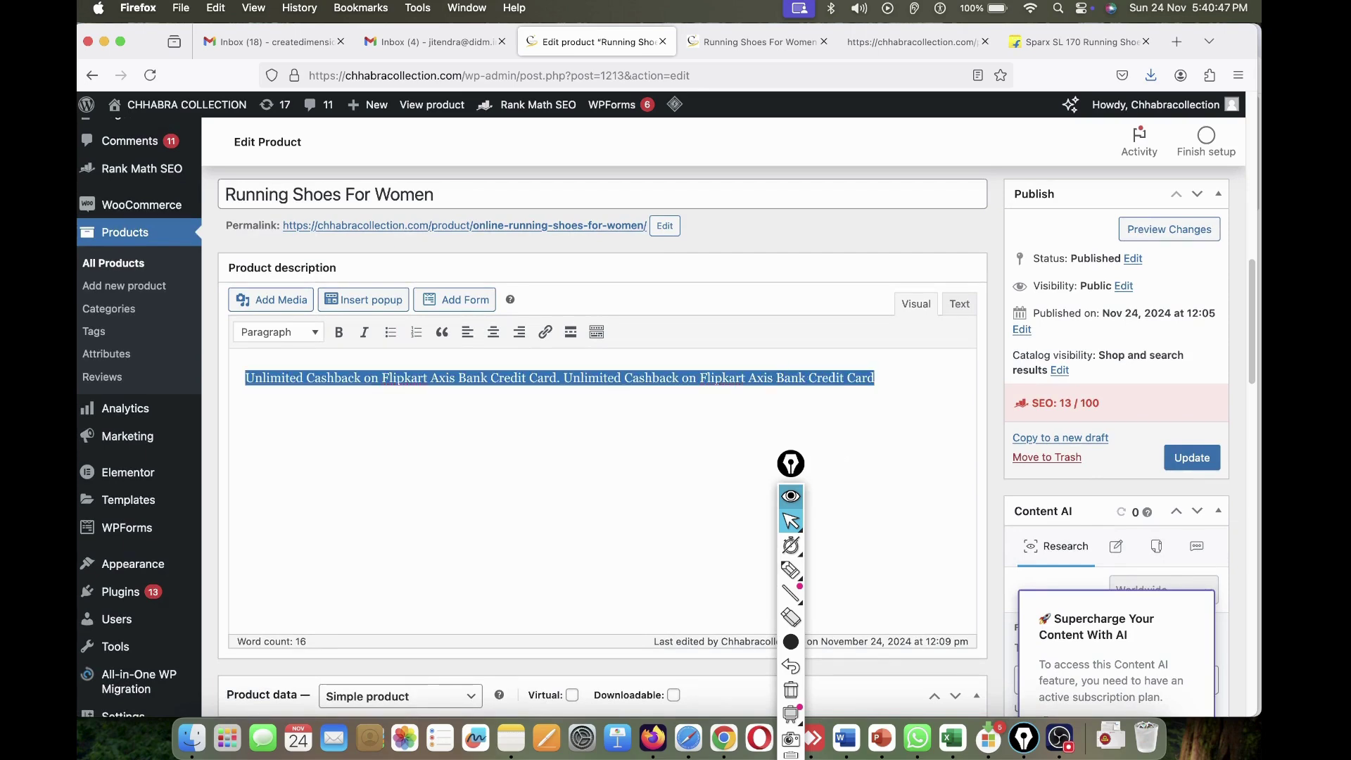
pyautogui.press('BackSpace')
pyautogui.click(1191, 458)
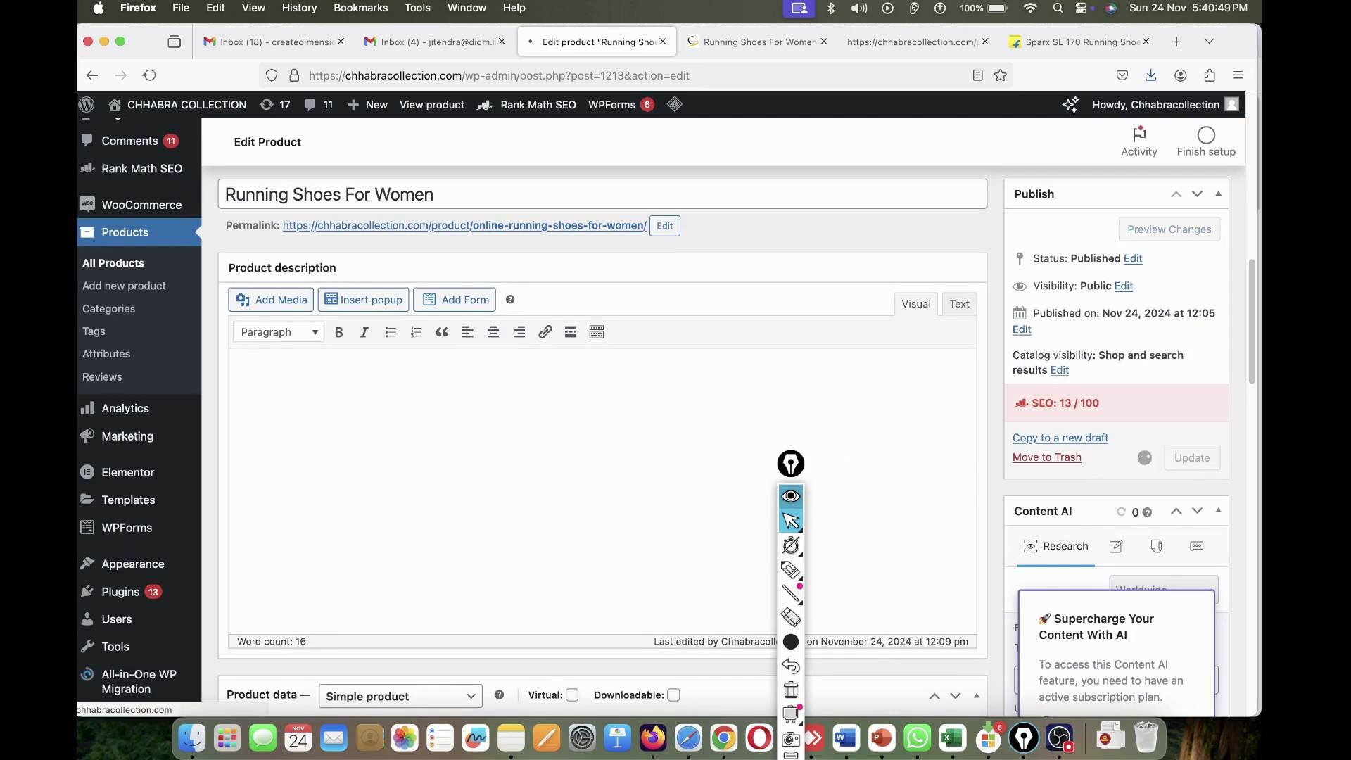
# - Reload the product page's source code and examine its meta description tag, then return to the live product page
pyautogui.click(910, 42)
pyautogui.press('super+0')
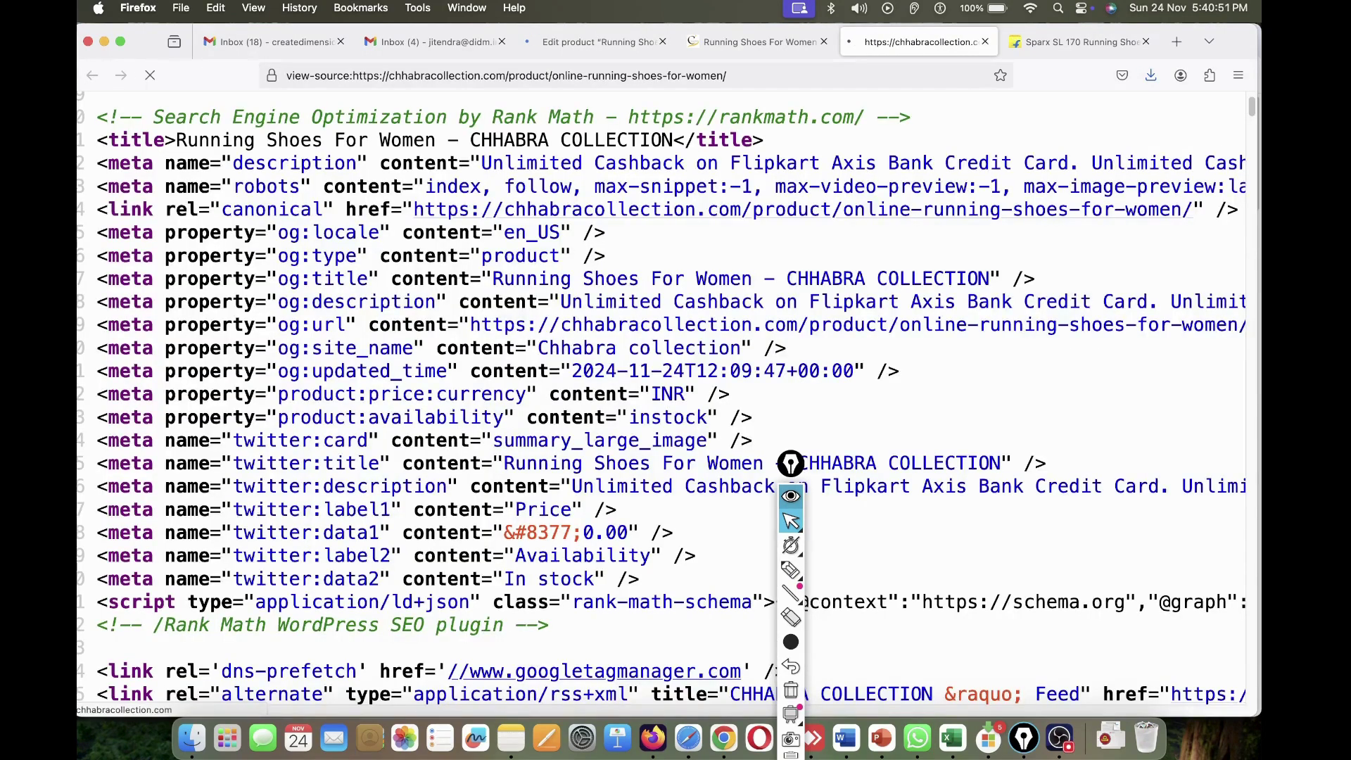
pyautogui.press('super+r')
pyautogui.scroll(3, 310, 267)
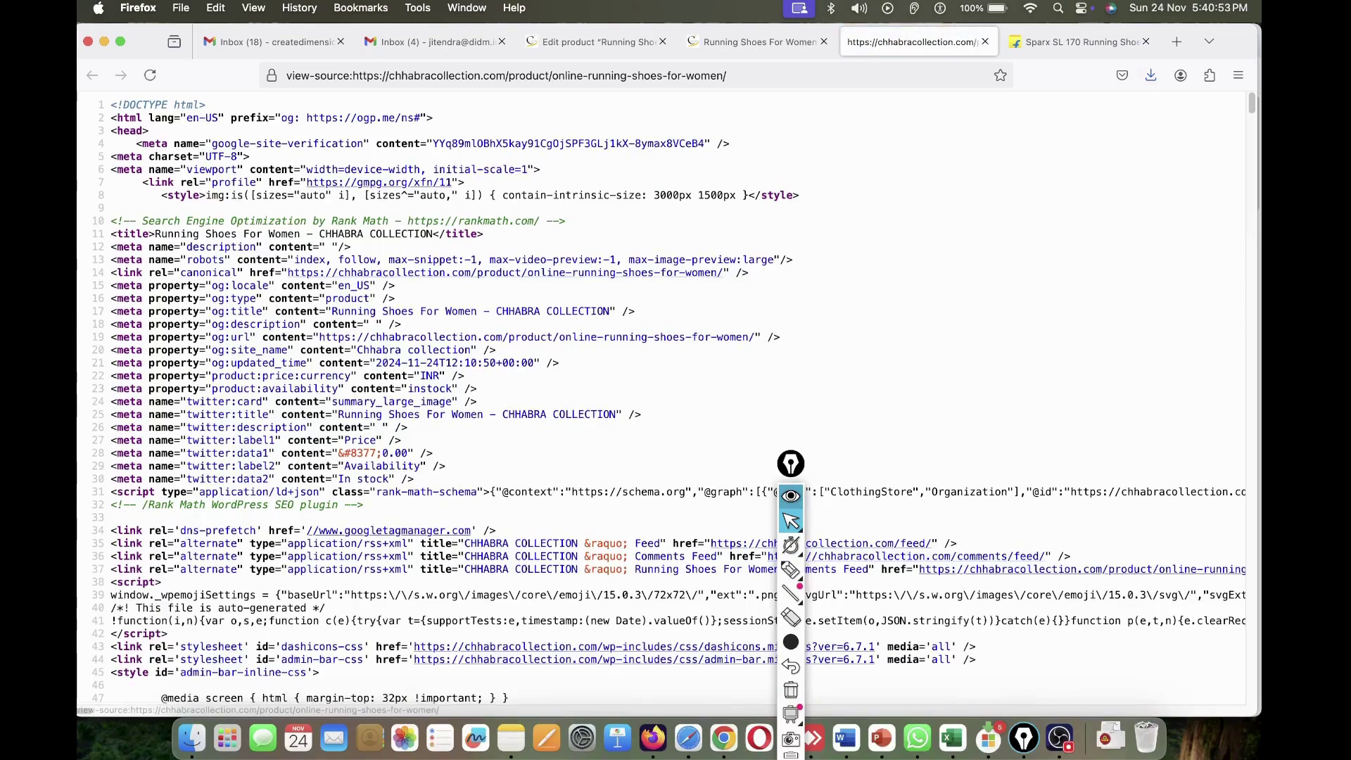
pyautogui.hscroll(-2, 690, 285)
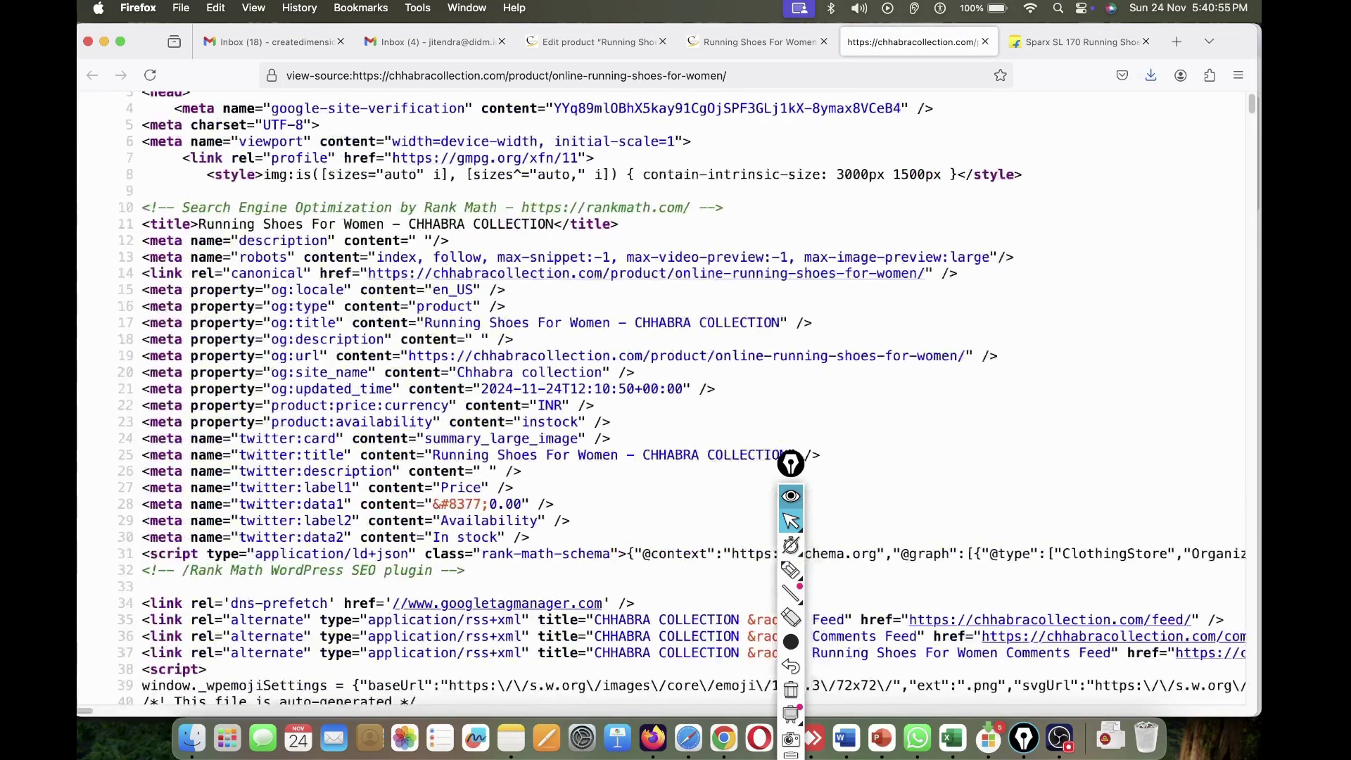
pyautogui.scroll(3, 690, 284)
pyautogui.hscroll(-3, 661, 399)
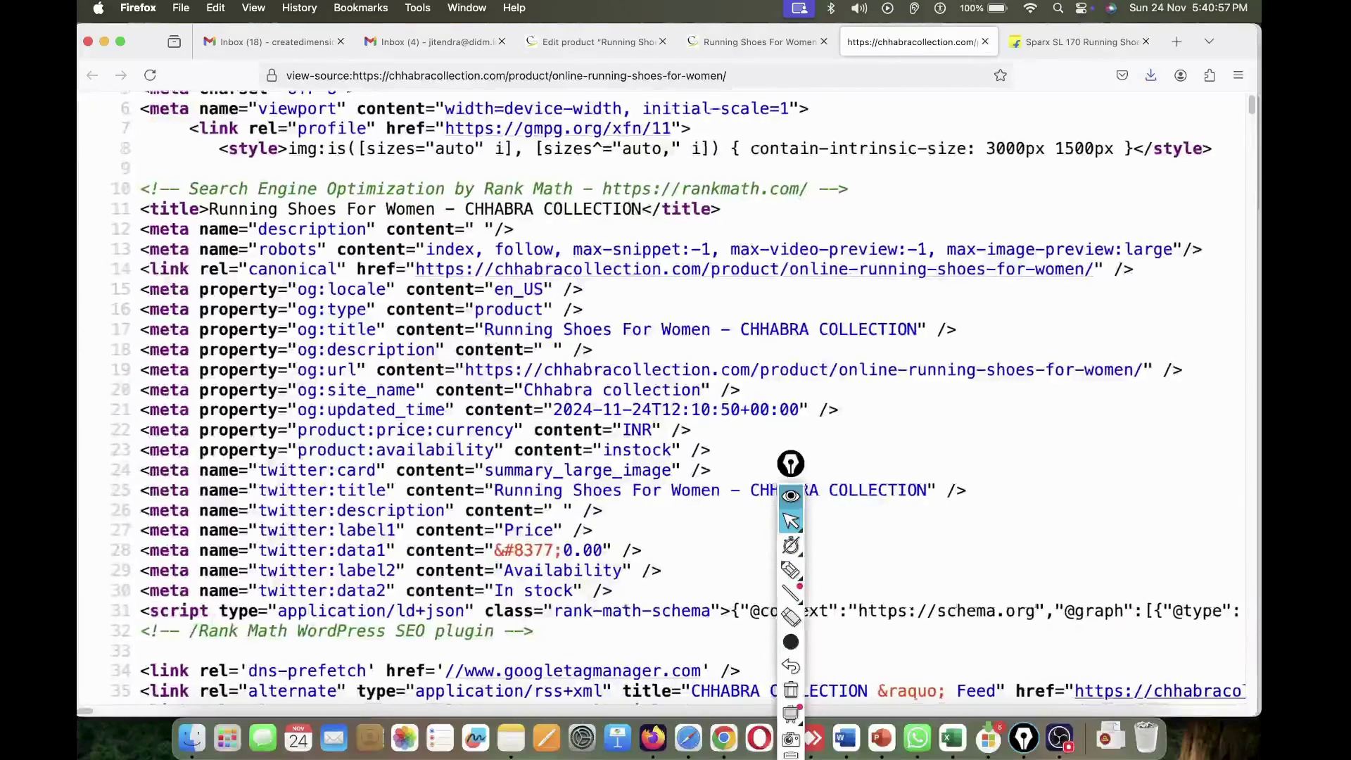
pyautogui.moveTo(270, 229); pyautogui.dragTo(506, 229)
pyautogui.click(477, 229)
pyautogui.click(505, 229)
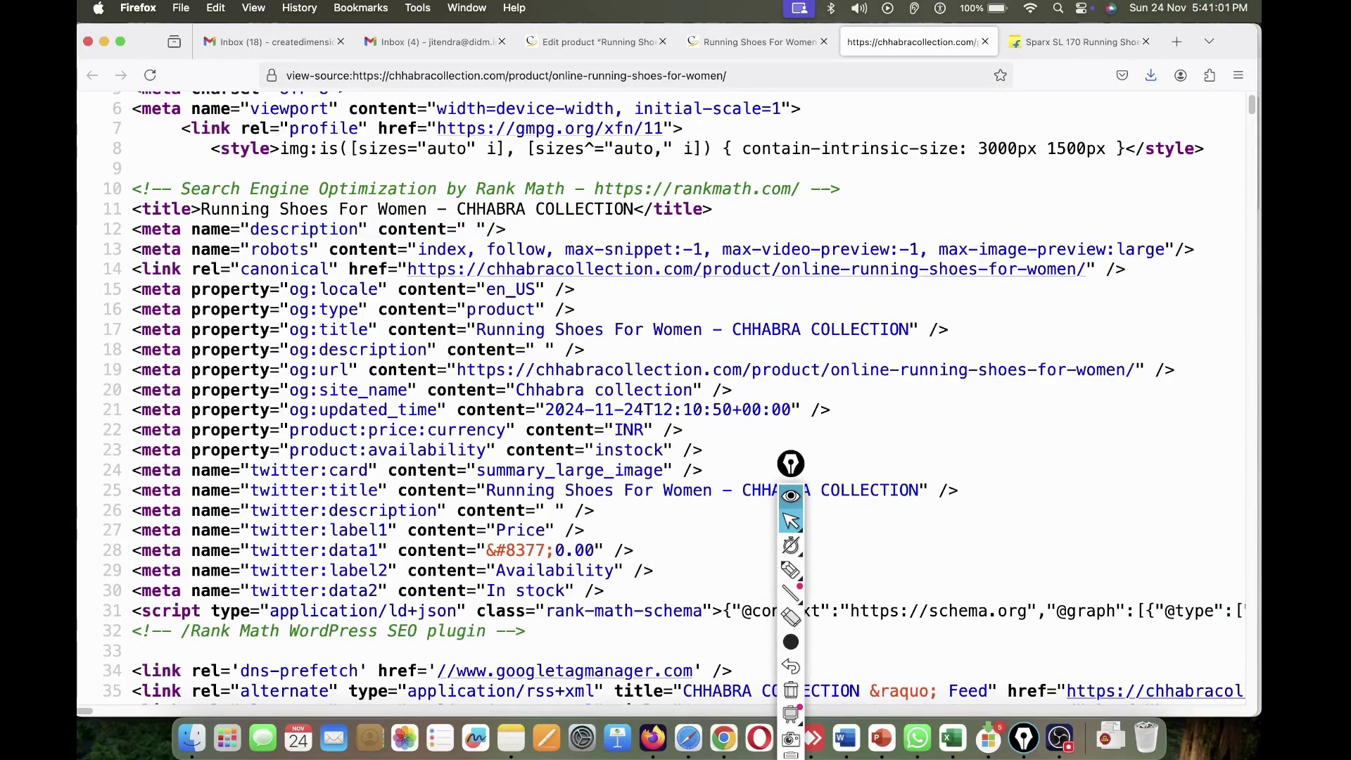
pyautogui.click(759, 42)
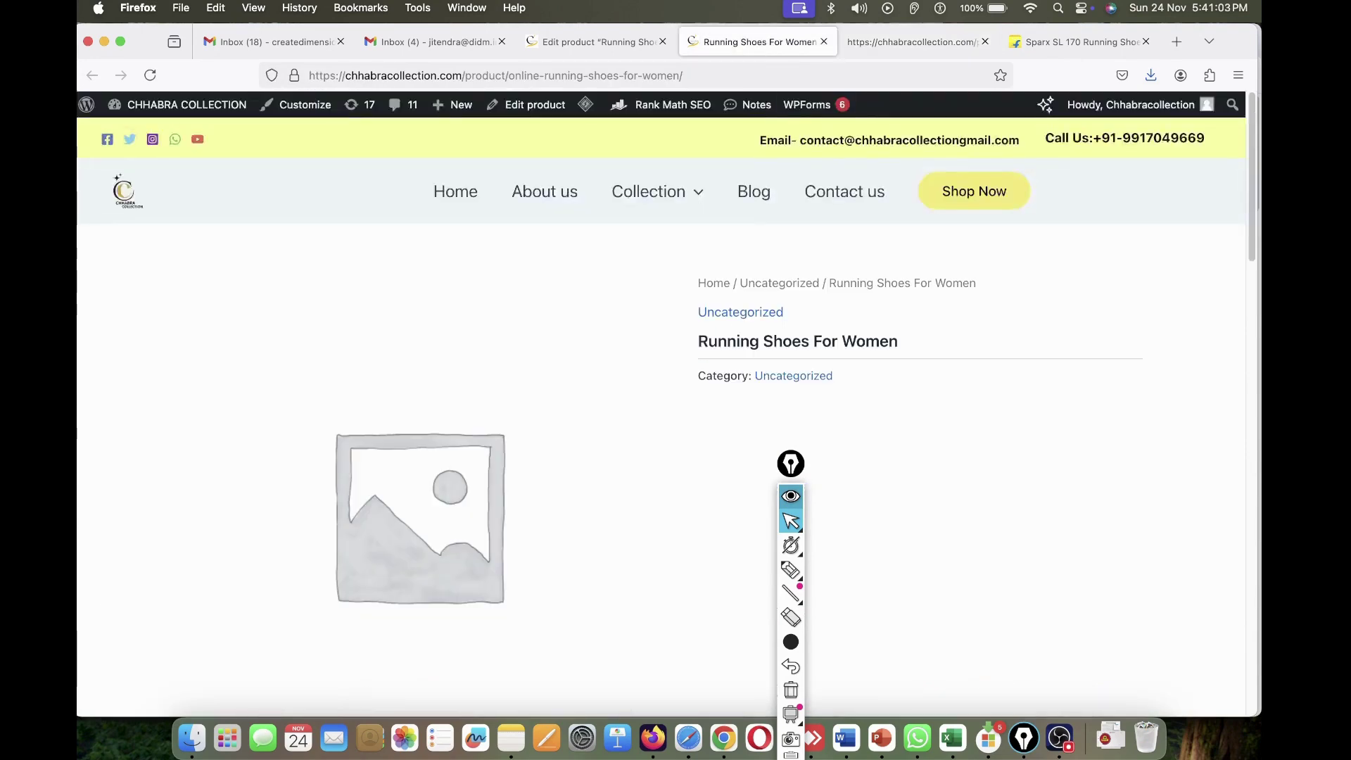
# - On the Edit Product page, enter "Unlimited Cashback on Flipkart Axis Bank Credit Card" twice as the product description, separated by a period, and update the product
pyautogui.hotkey('ctrl', 'shift', 'Tab')
pyautogui.scroll(-10, 598, 422)
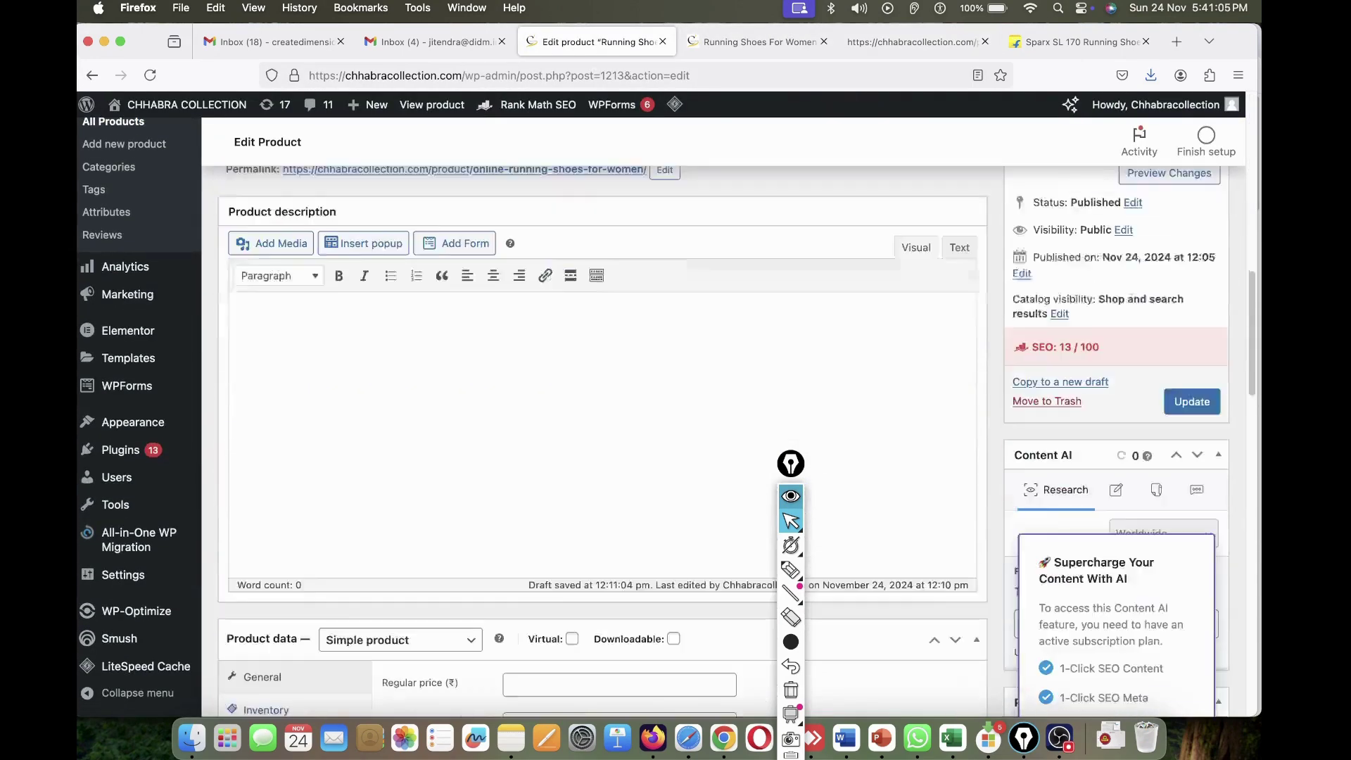
pyautogui.write('Unlimited Cashback on Flipkart Axis Bank Credit Card')
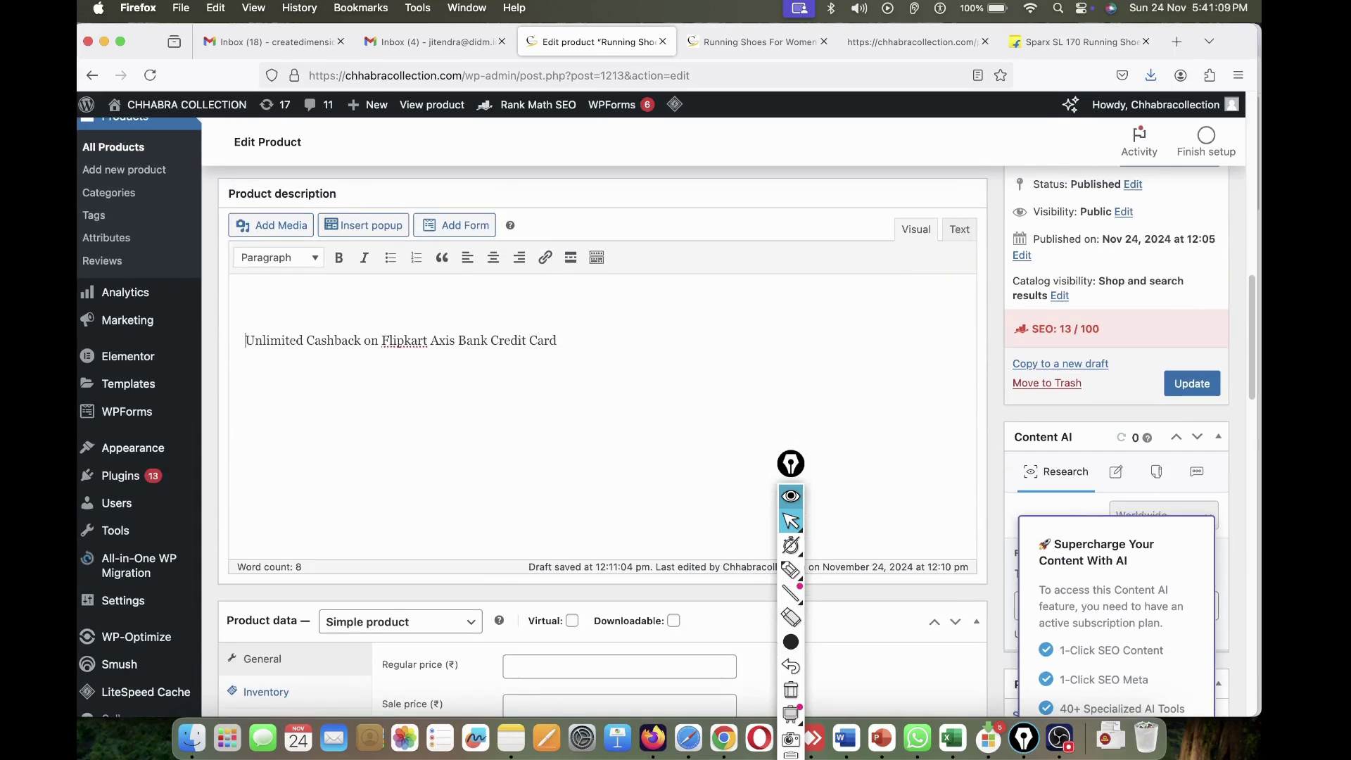
pyautogui.press('BackSpace')
pyautogui.write('.')
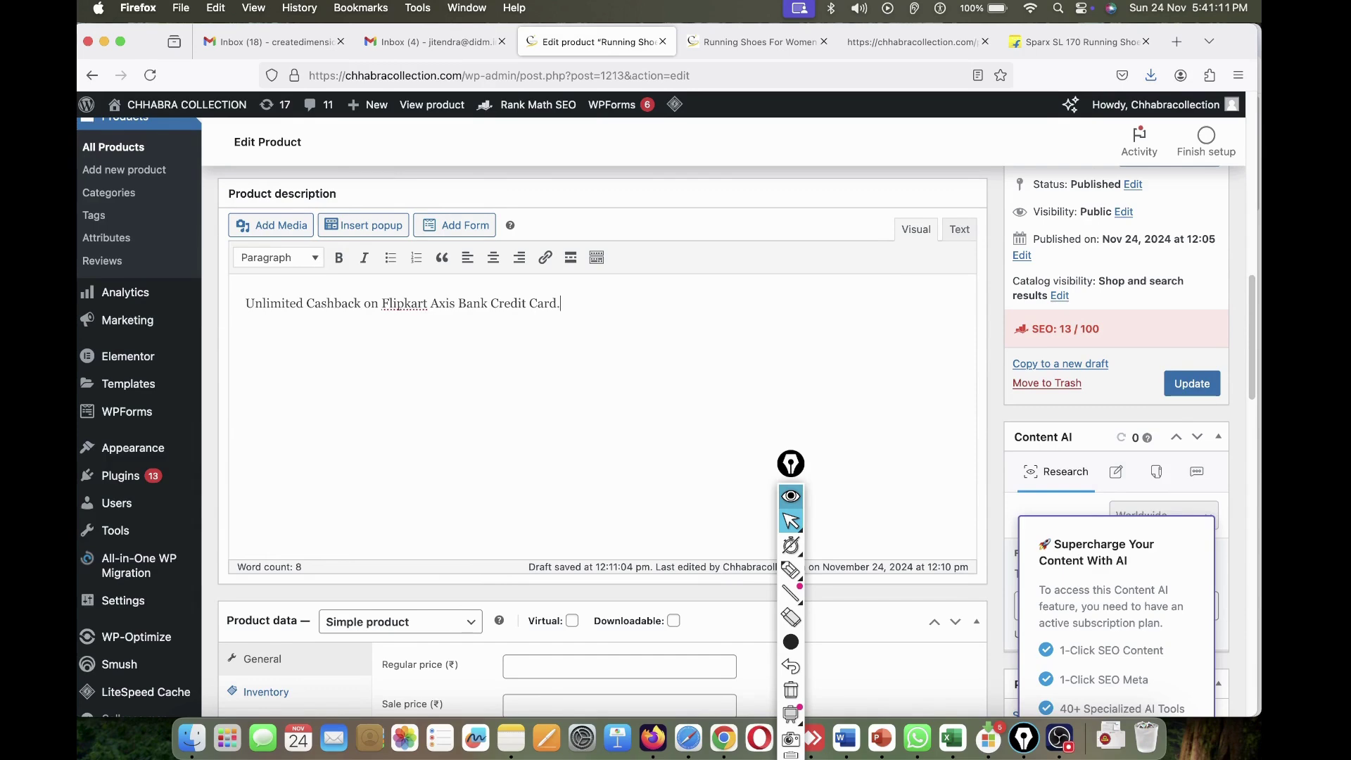
pyautogui.write('Unlimited Cashback on Flipkart Axis Bank Credit Card')
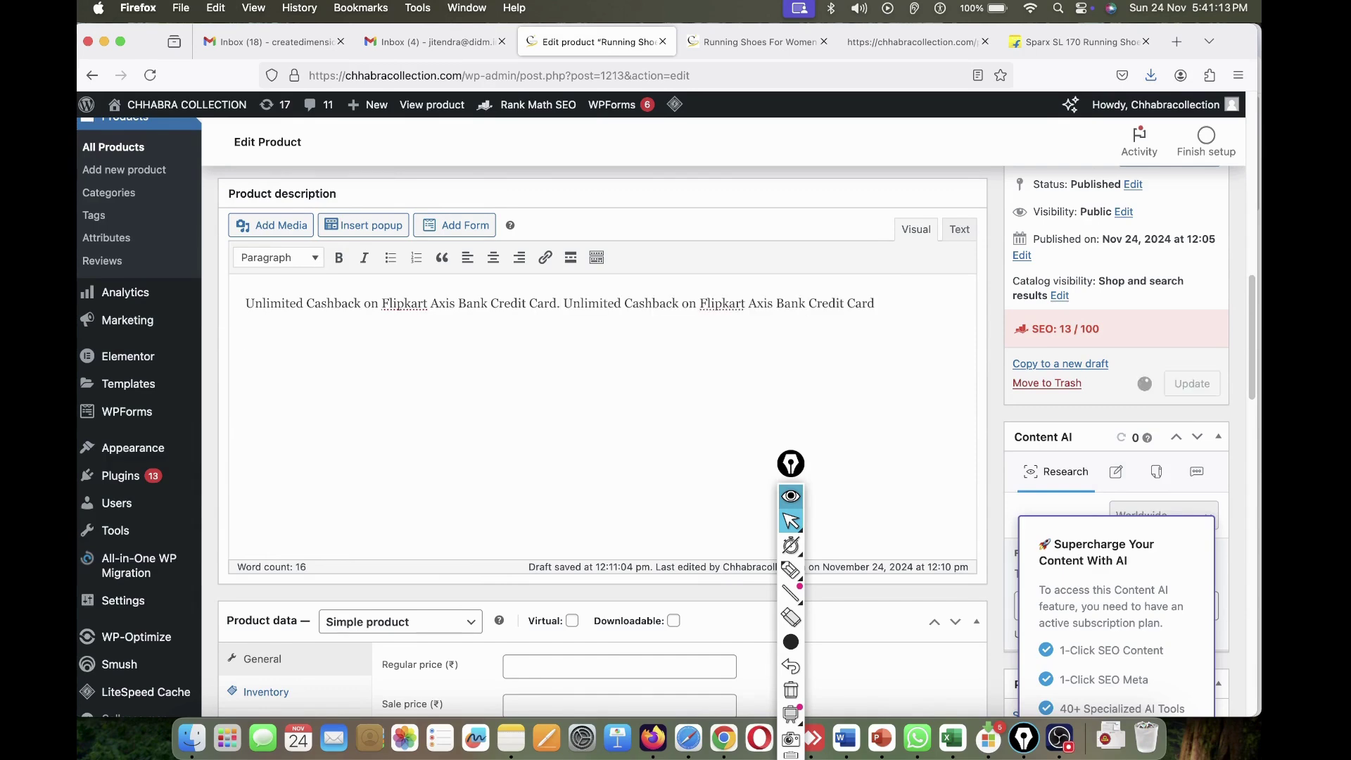
# - Reload the product page's source code and examine the full content of its meta description tag
pyautogui.click(751, 41)
pyautogui.click(909, 41)
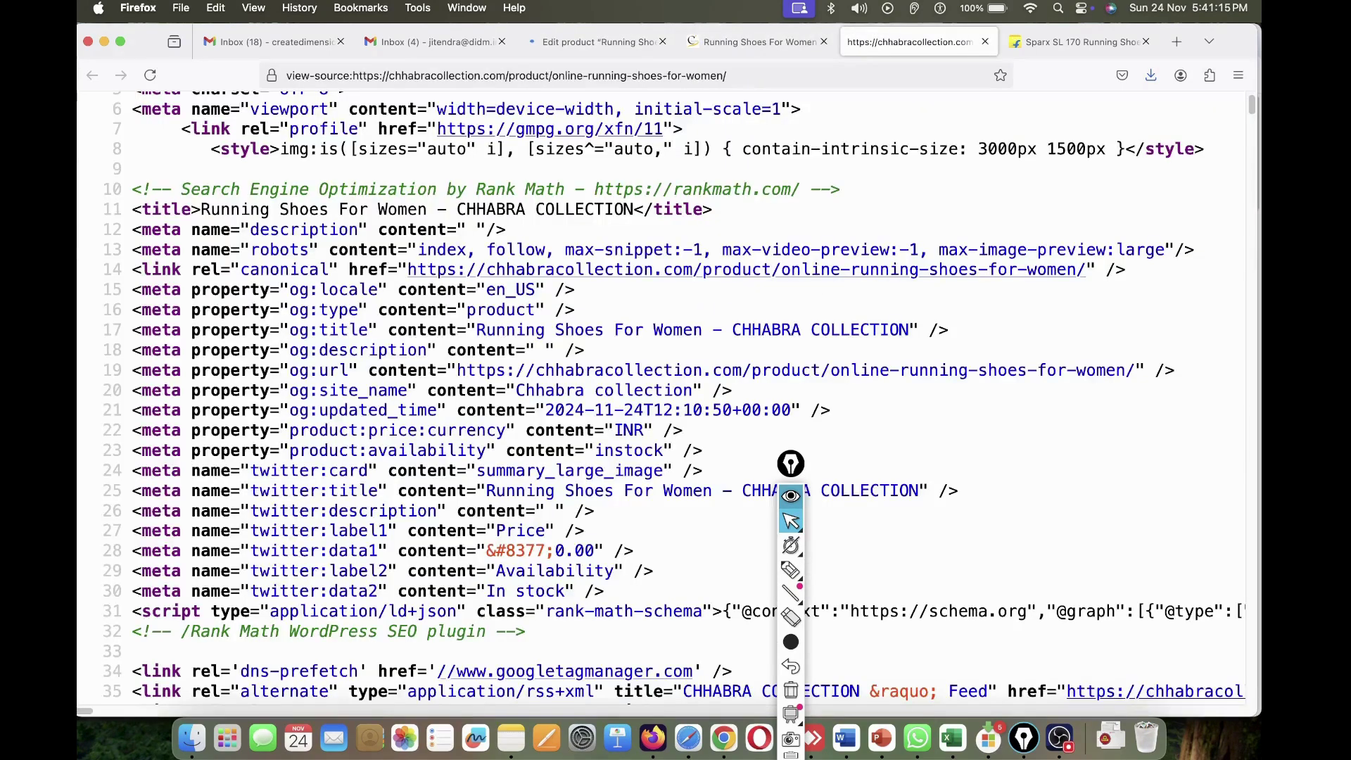
pyautogui.press('super+r')
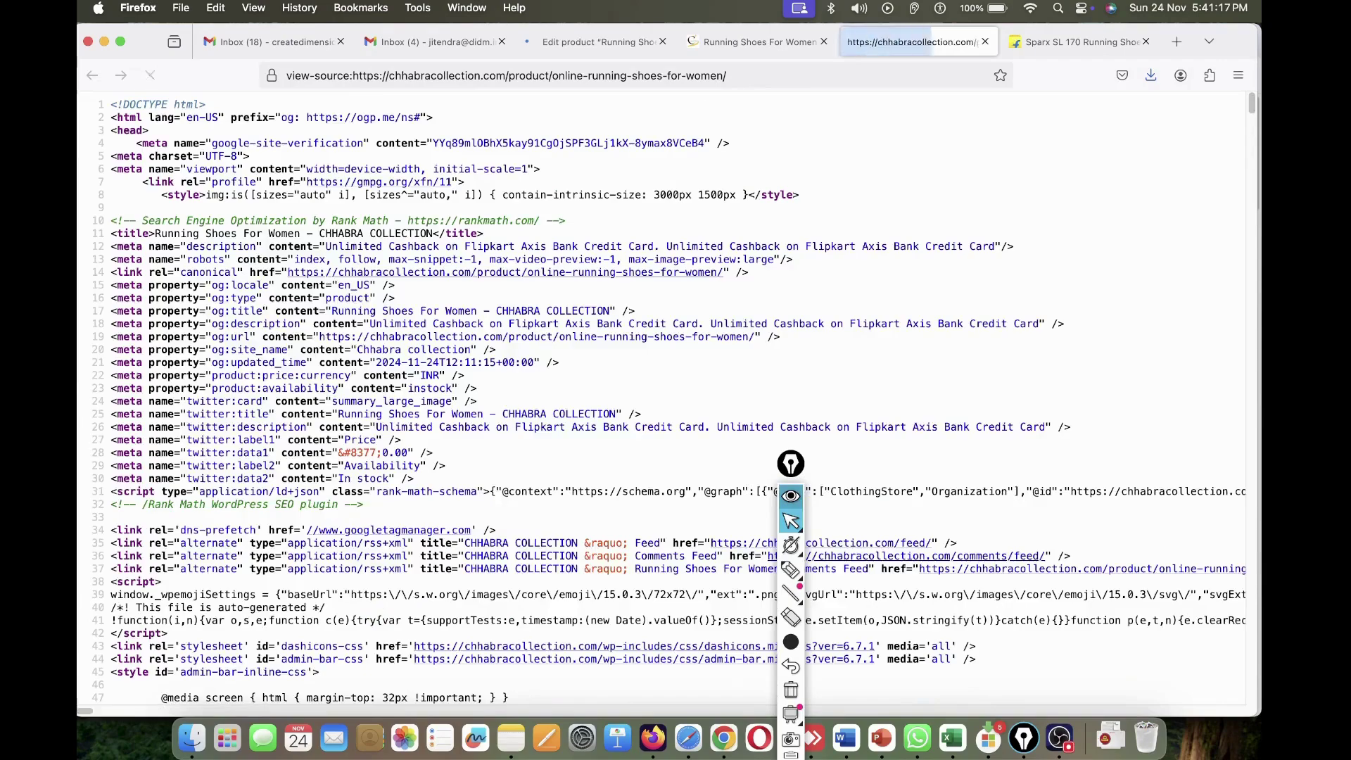
pyautogui.scroll(5, 310, 267)
pyautogui.hscroll(-2, 310, 267)
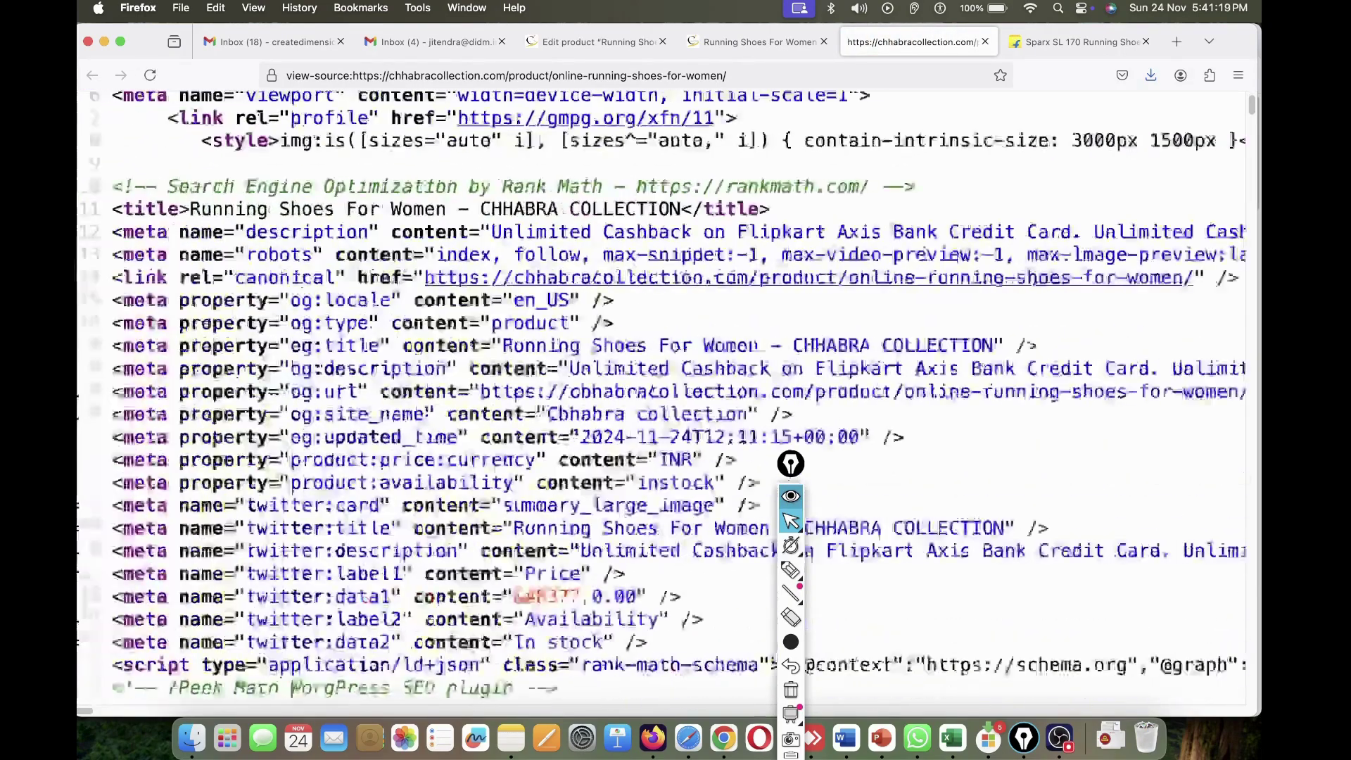
pyautogui.moveTo(507, 236); pyautogui.dragTo(909, 261)
pyautogui.hscroll(5, 1125, 236)
# - Return to the Edit Product page, extend the title to "Running Shoes For Women | 50 % off on Black Friday" and update the product
pyautogui.click(759, 42)
pyautogui.click(600, 42)
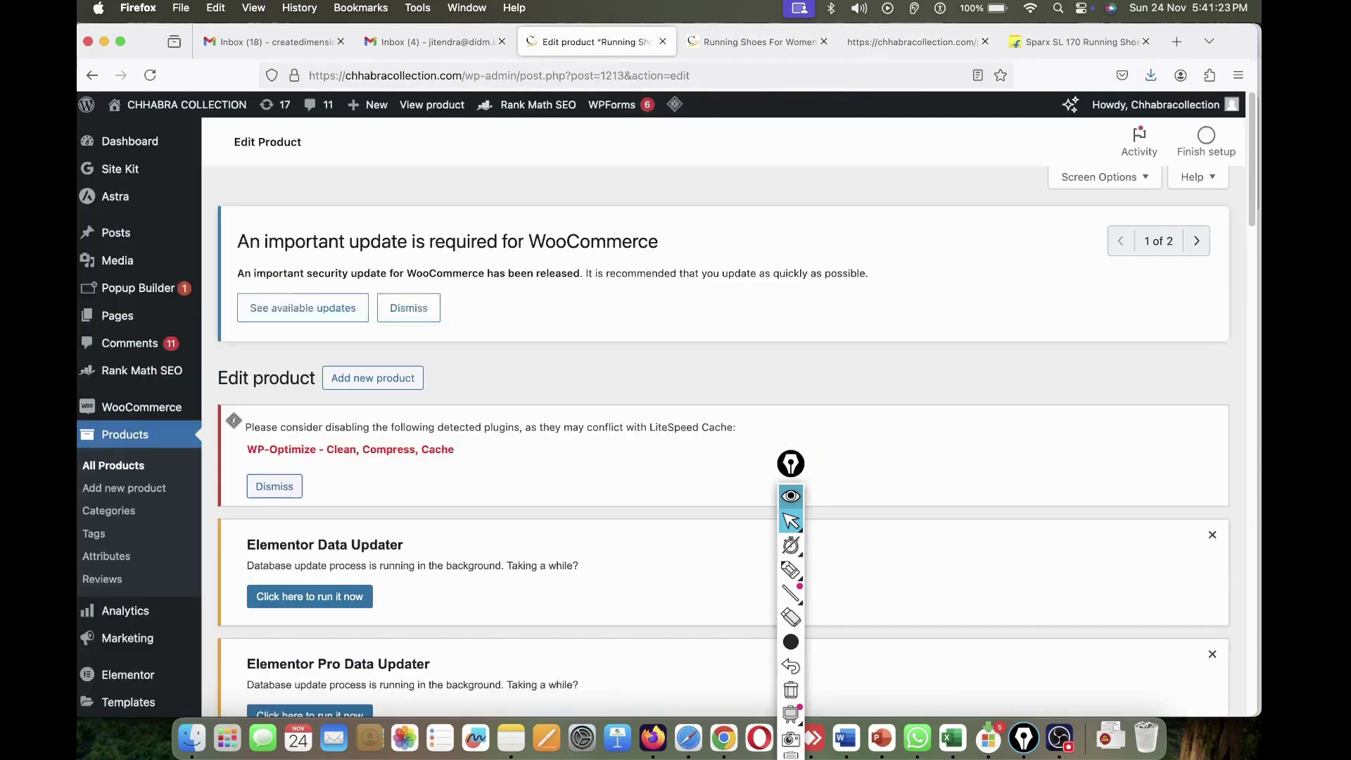
pyautogui.scroll(-10, 342, 252)
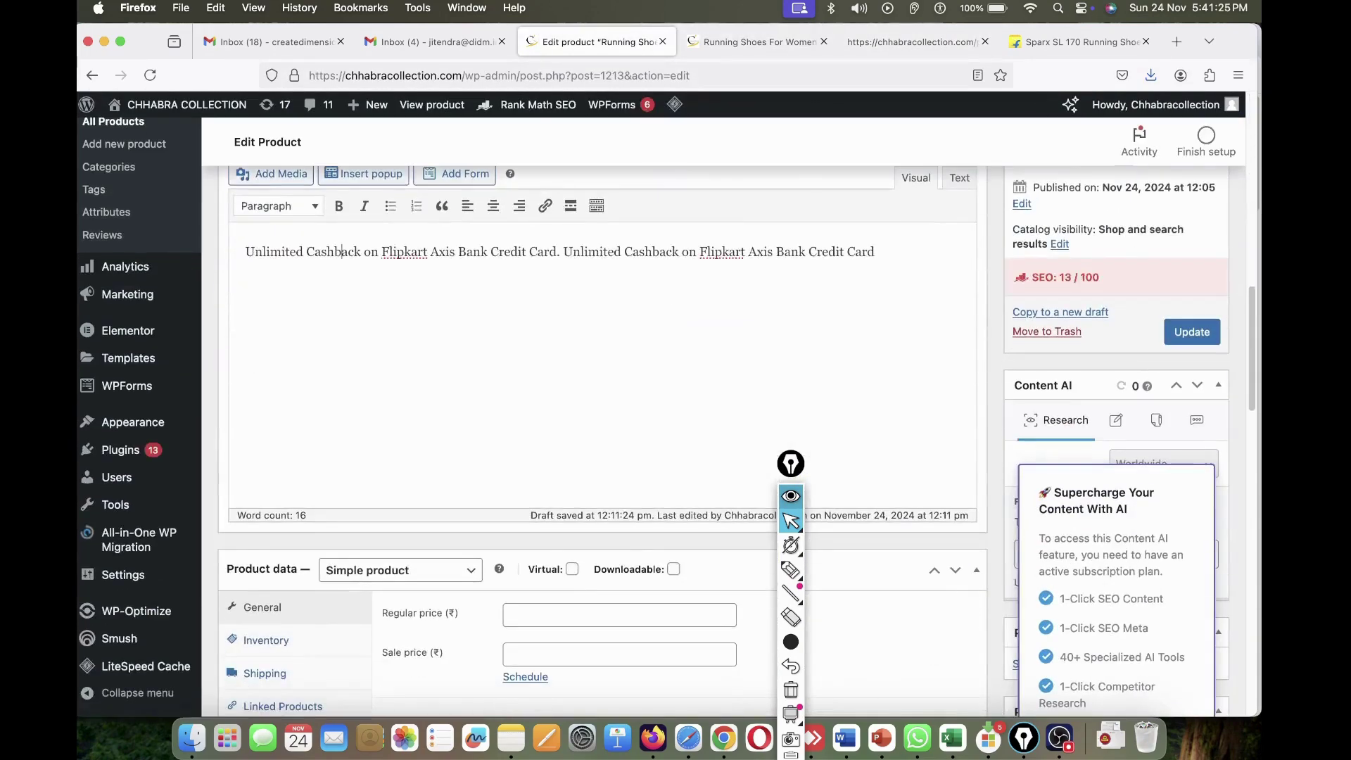
pyautogui.scroll(3, 492, 387)
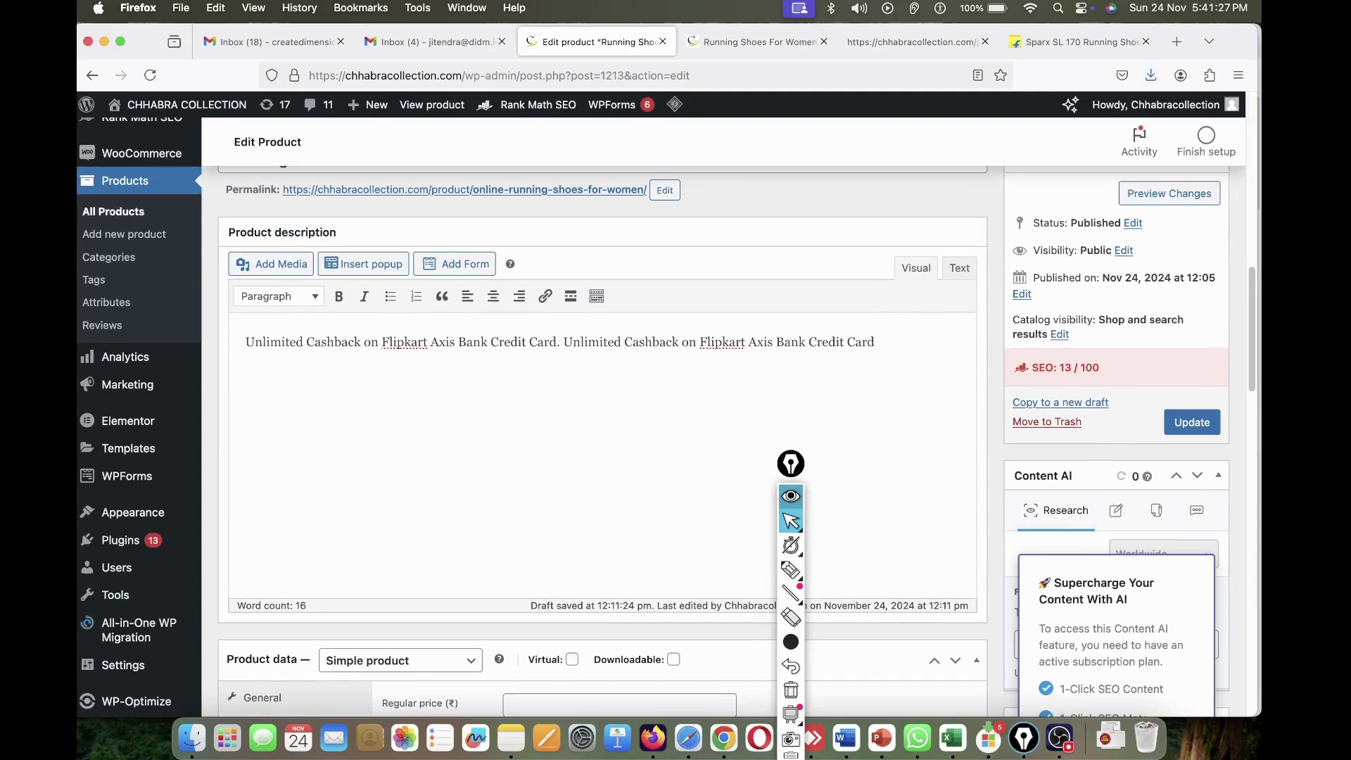
pyautogui.scroll(1, 342, 367)
pyautogui.tripleClick(331, 185)
pyautogui.scroll(3, 331, 185)
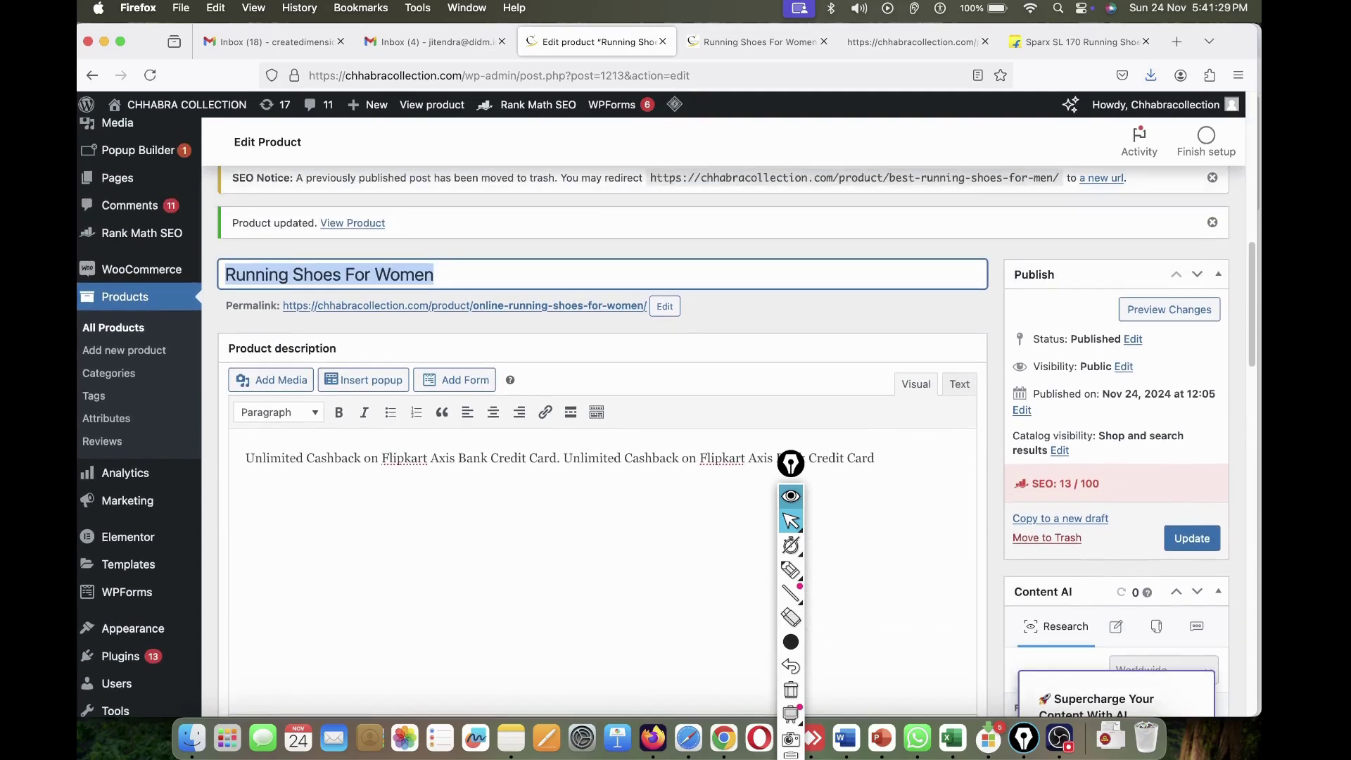
pyautogui.click(438, 274)
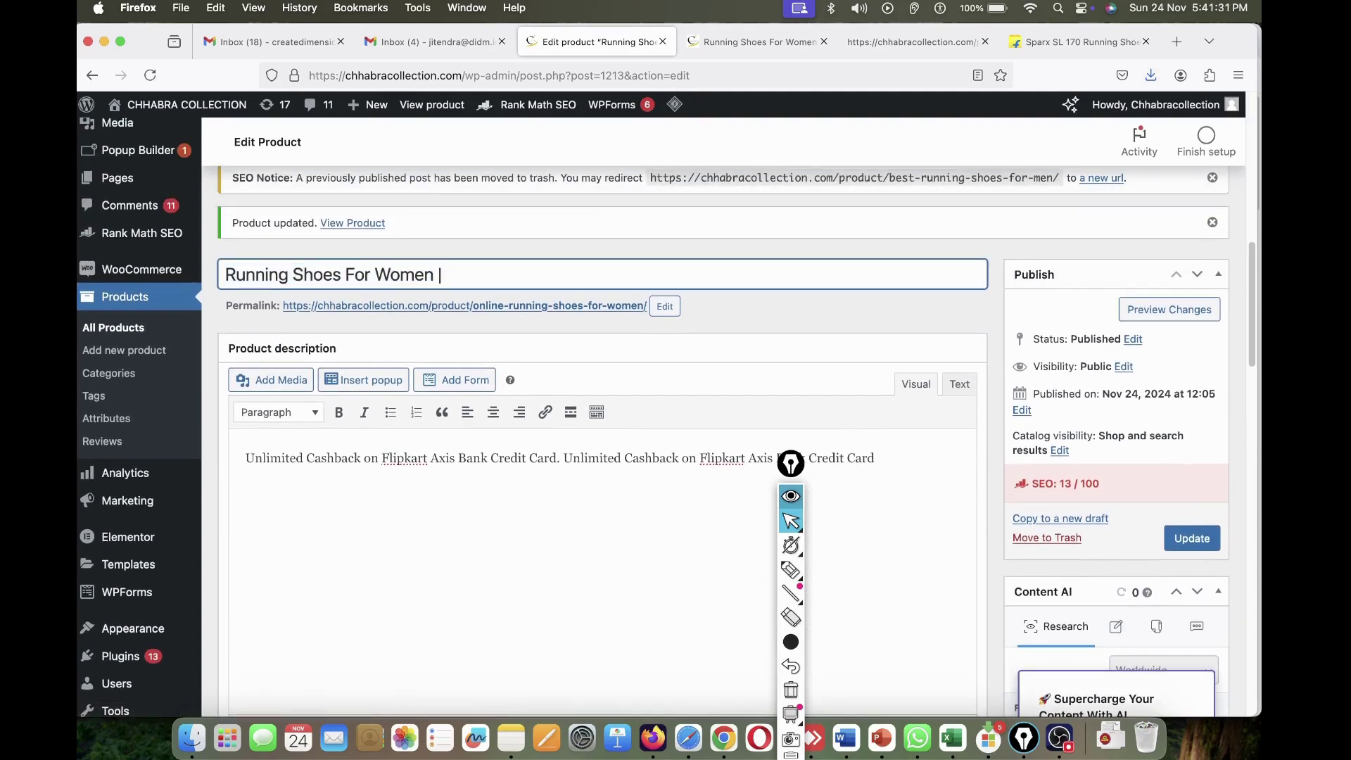
pyautogui.write('| 50 % off on Black Firday')
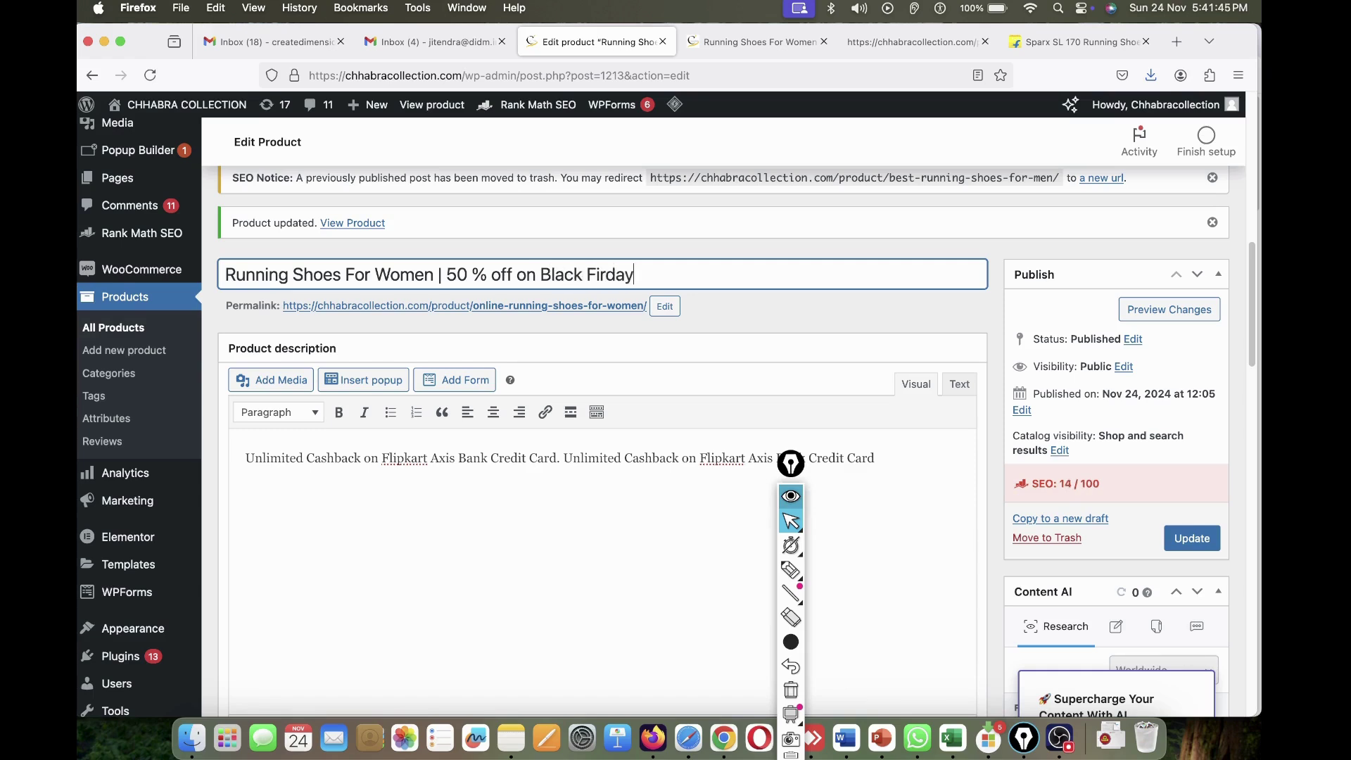
pyautogui.press('BackSpace')
pyautogui.press('BackSpace')
pyautogui.press('BackSpace')
pyautogui.press('BackSpace')
pyautogui.press('BackSpace')
pyautogui.write('riday')
pyautogui.click(1192, 538)
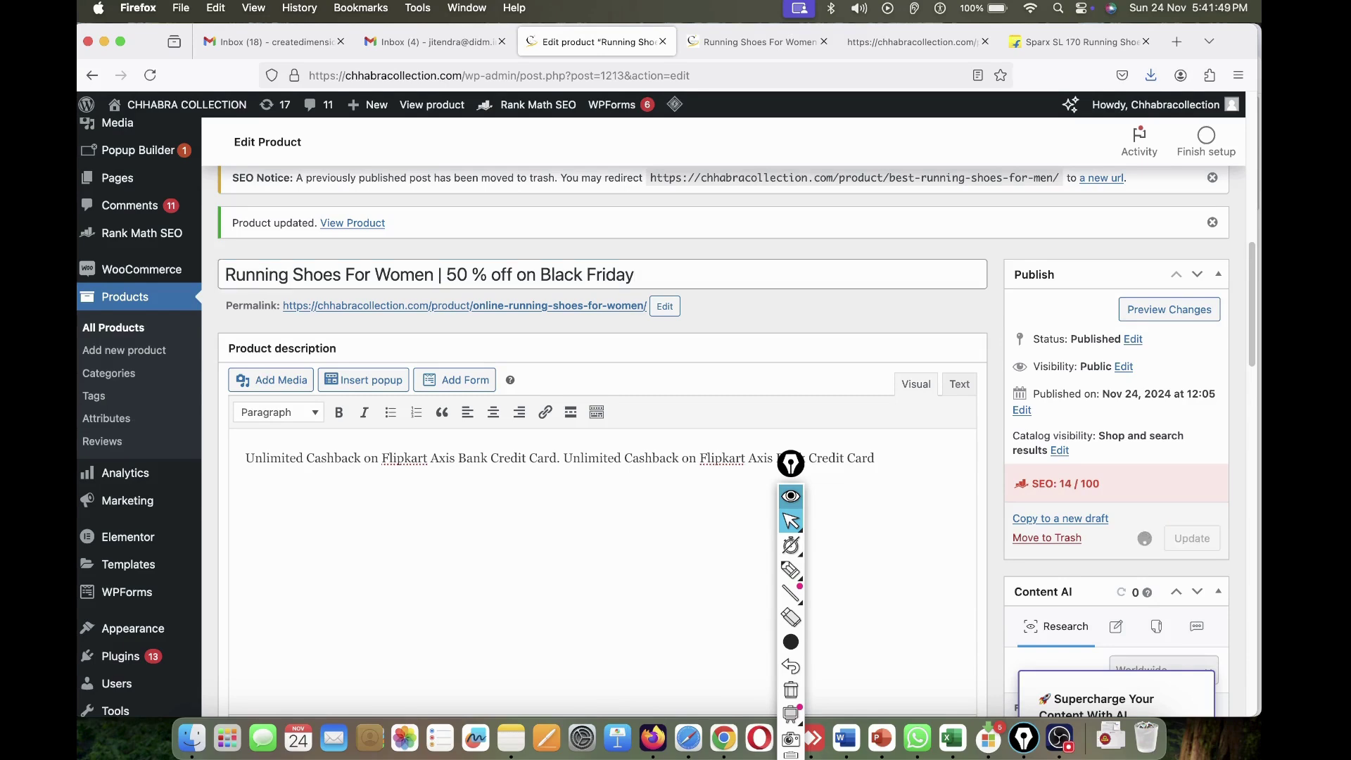
# - Reload the live product page and compare its displayed product title with the slug in its URL
pyautogui.hotkey('ctrl', 'Tab')
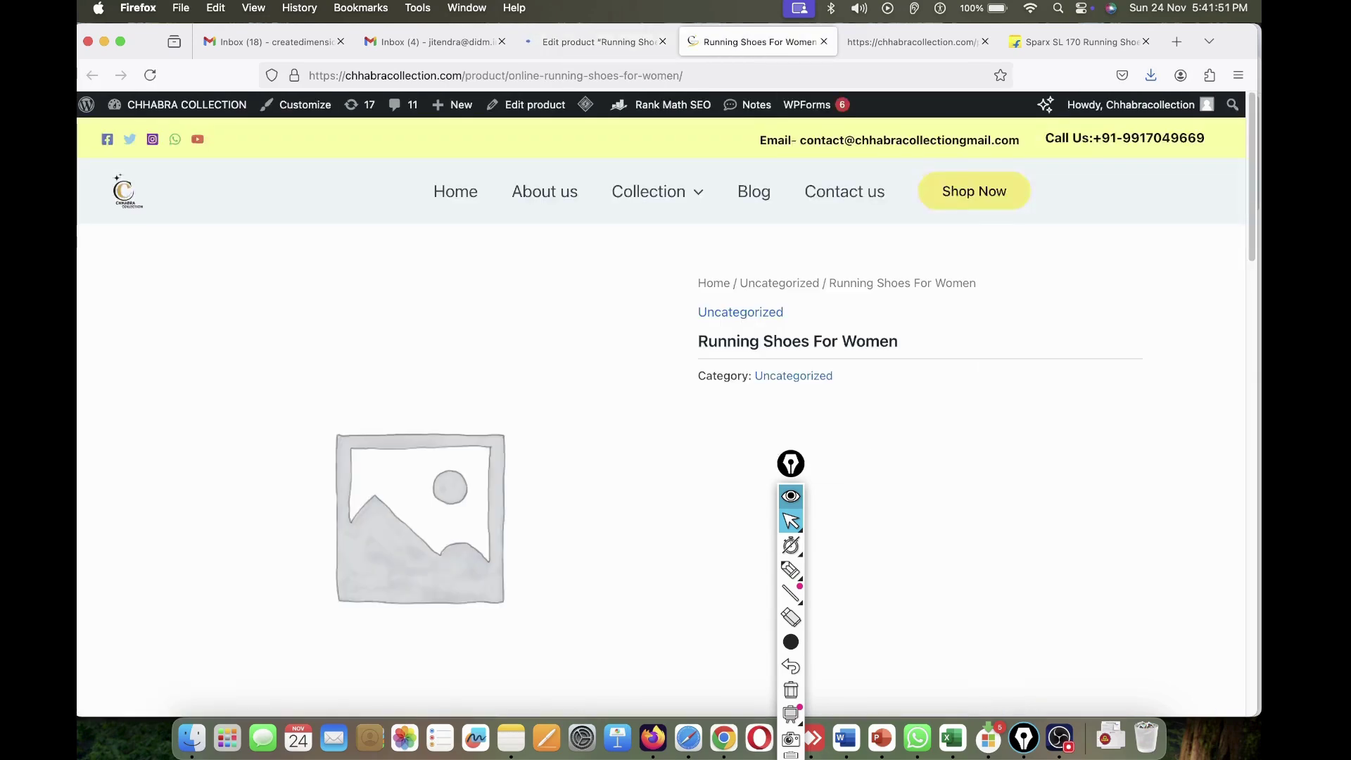
pyautogui.press('super+r')
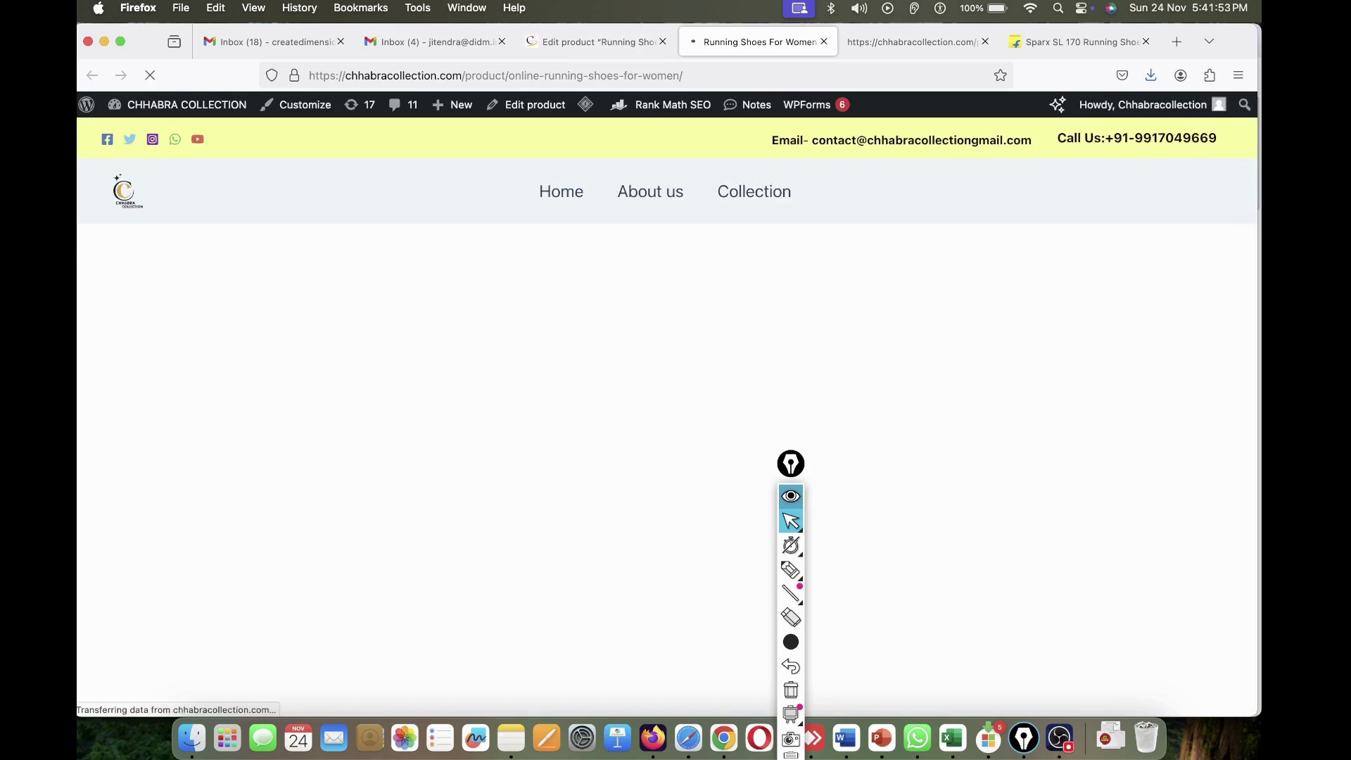
pyautogui.moveTo(1084, 341); pyautogui.dragTo(857, 341)
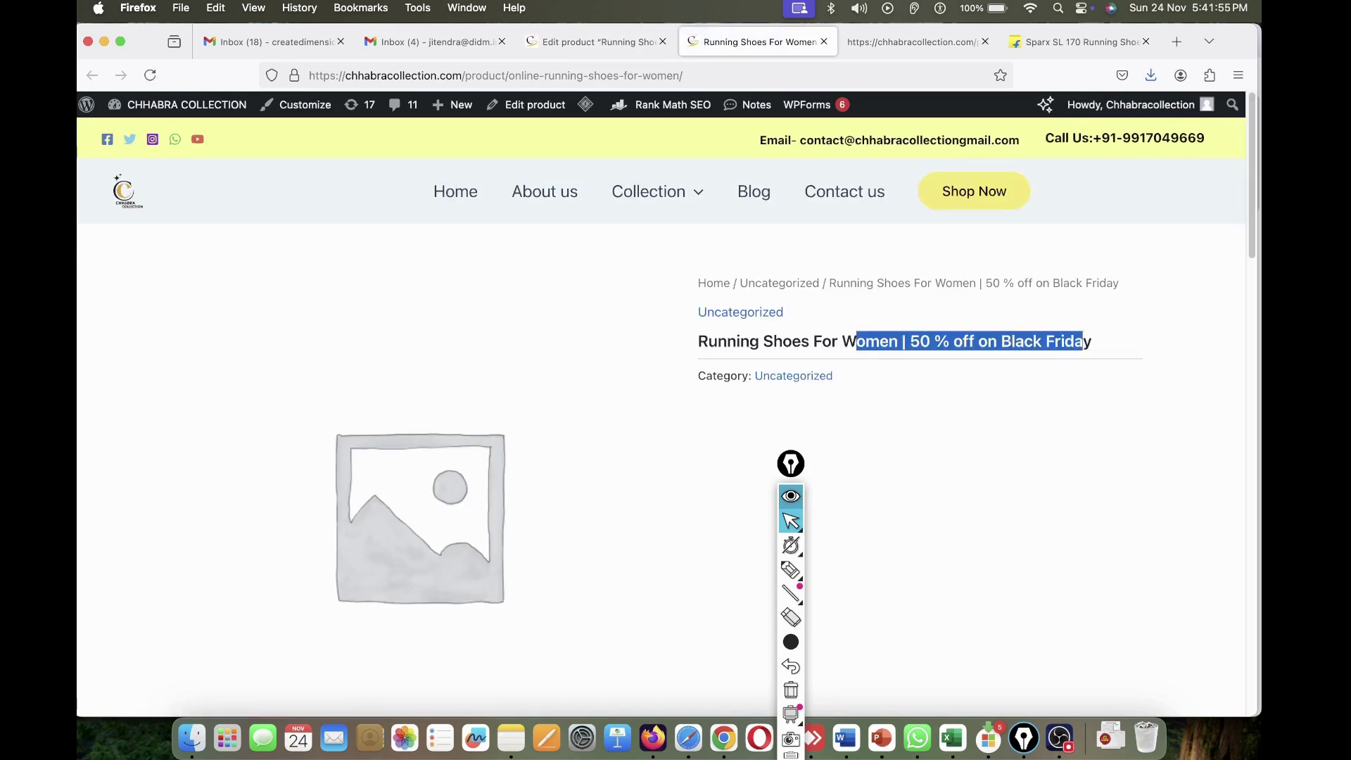
pyautogui.click(857, 341)
pyautogui.click(521, 76)
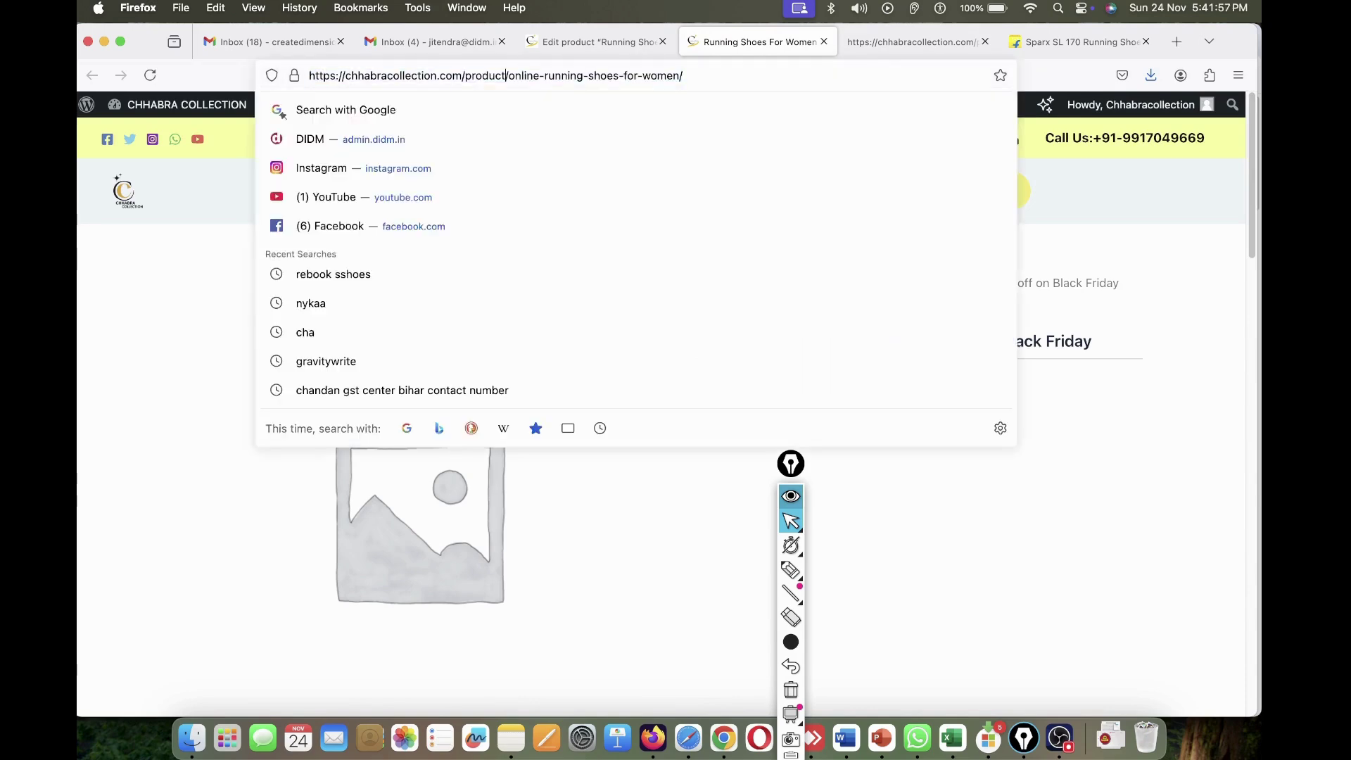
pyautogui.moveTo(514, 75); pyautogui.dragTo(680, 76)
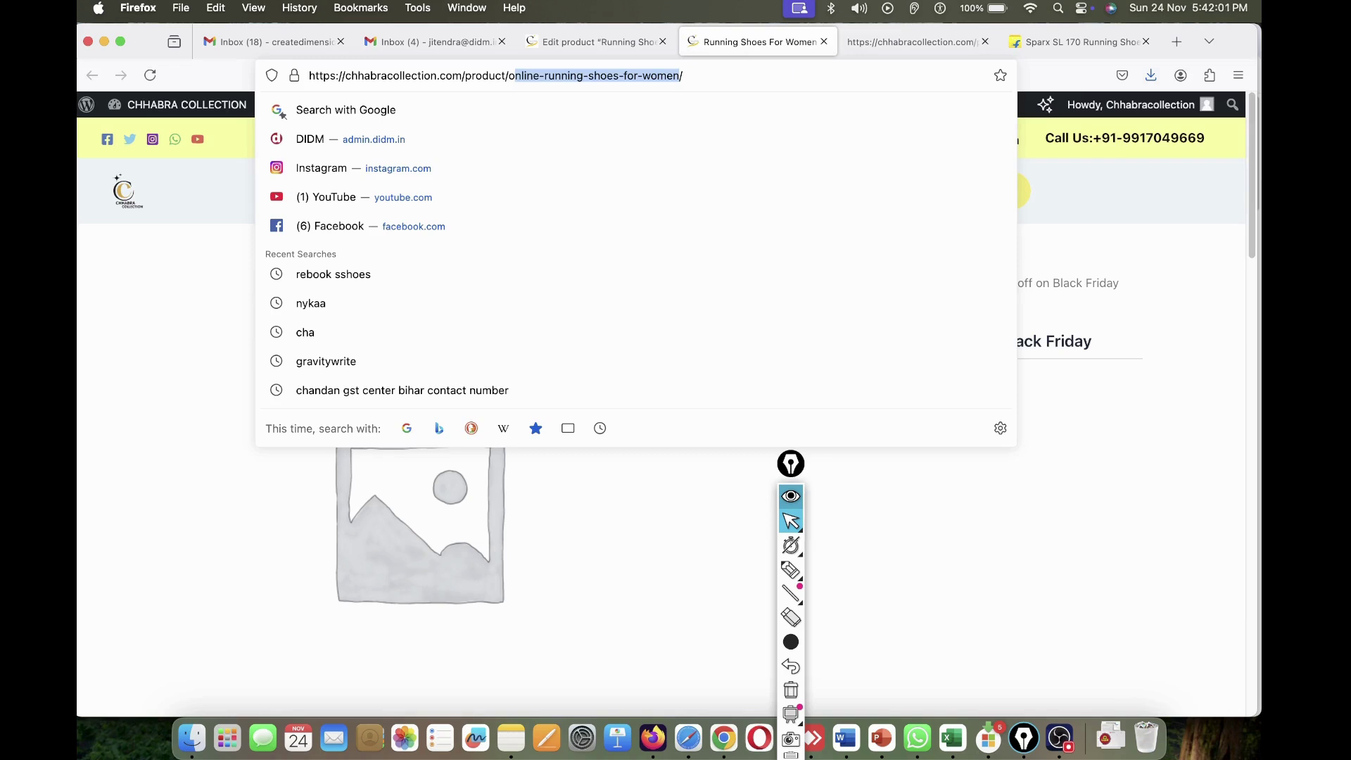
pyautogui.click(605, 521)
pyautogui.moveTo(919, 342); pyautogui.dragTo(1042, 342)
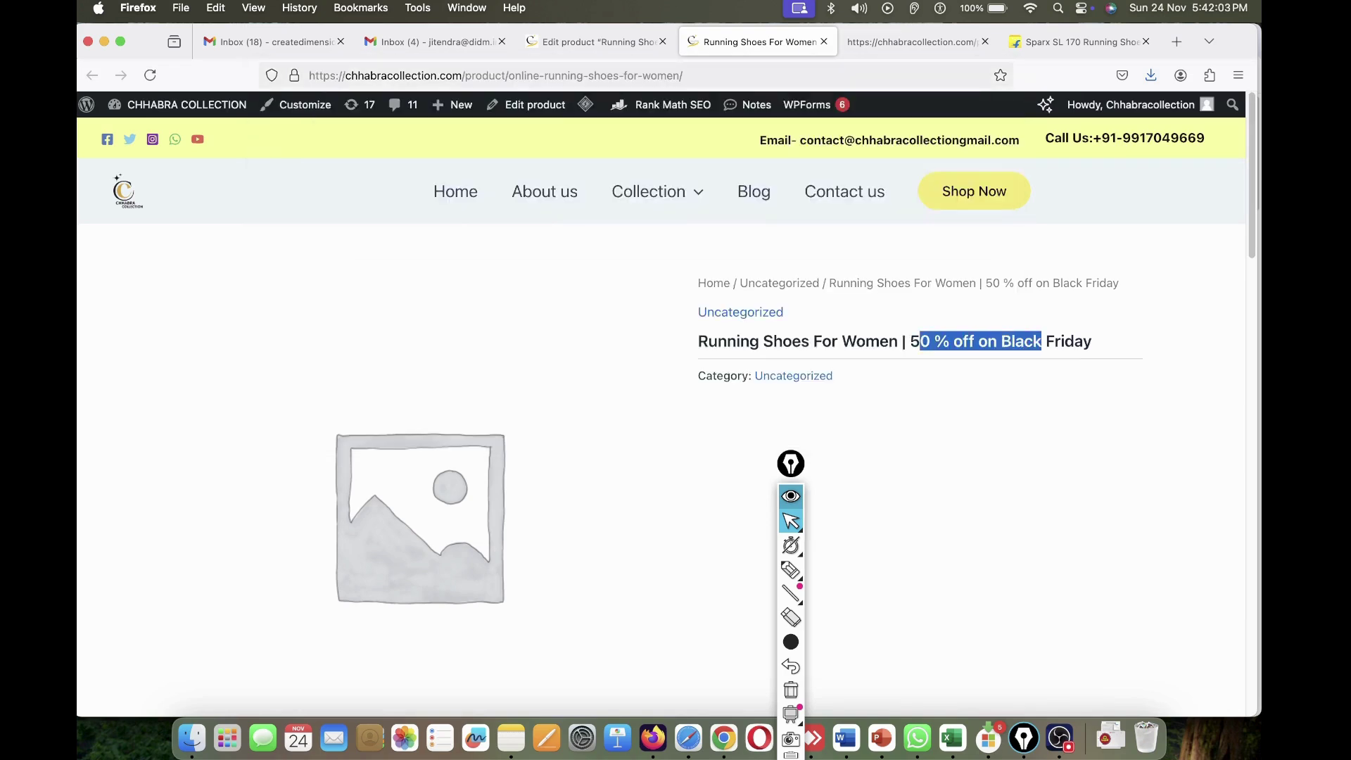
pyautogui.click(1042, 342)
pyautogui.moveTo(866, 341); pyautogui.dragTo(1020, 380)
pyautogui.click(1020, 380)
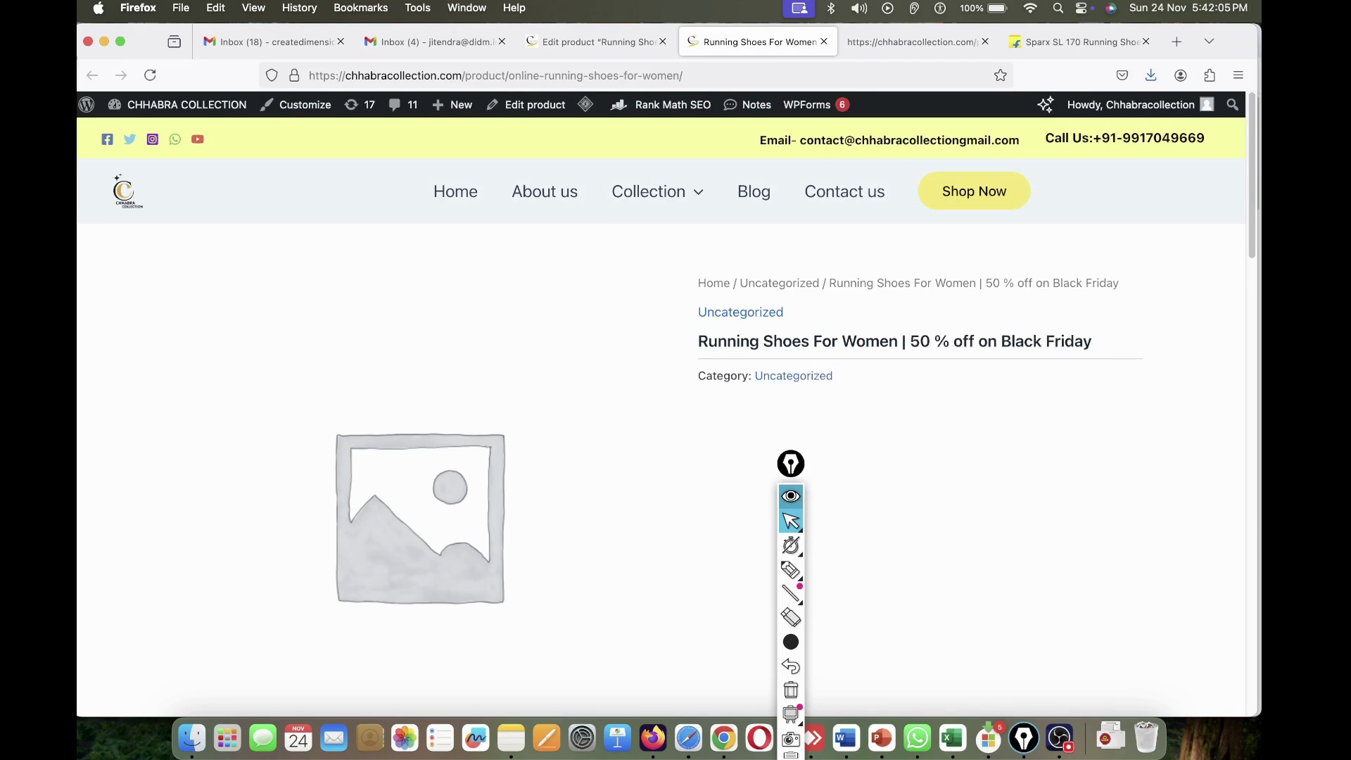
# - Reload the product page's source code and check its title tag for the Black Friday offer text
pyautogui.click(908, 41)
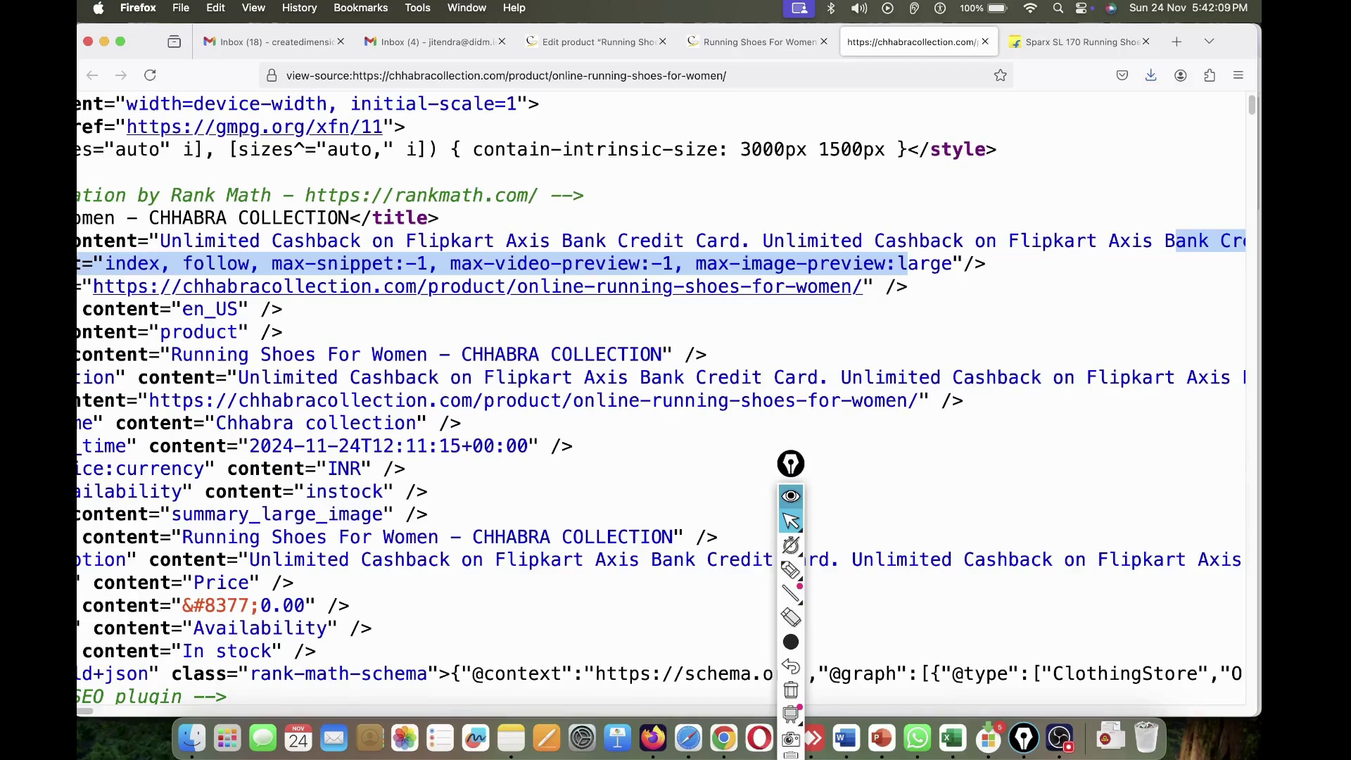
pyautogui.press('super+shift+h')
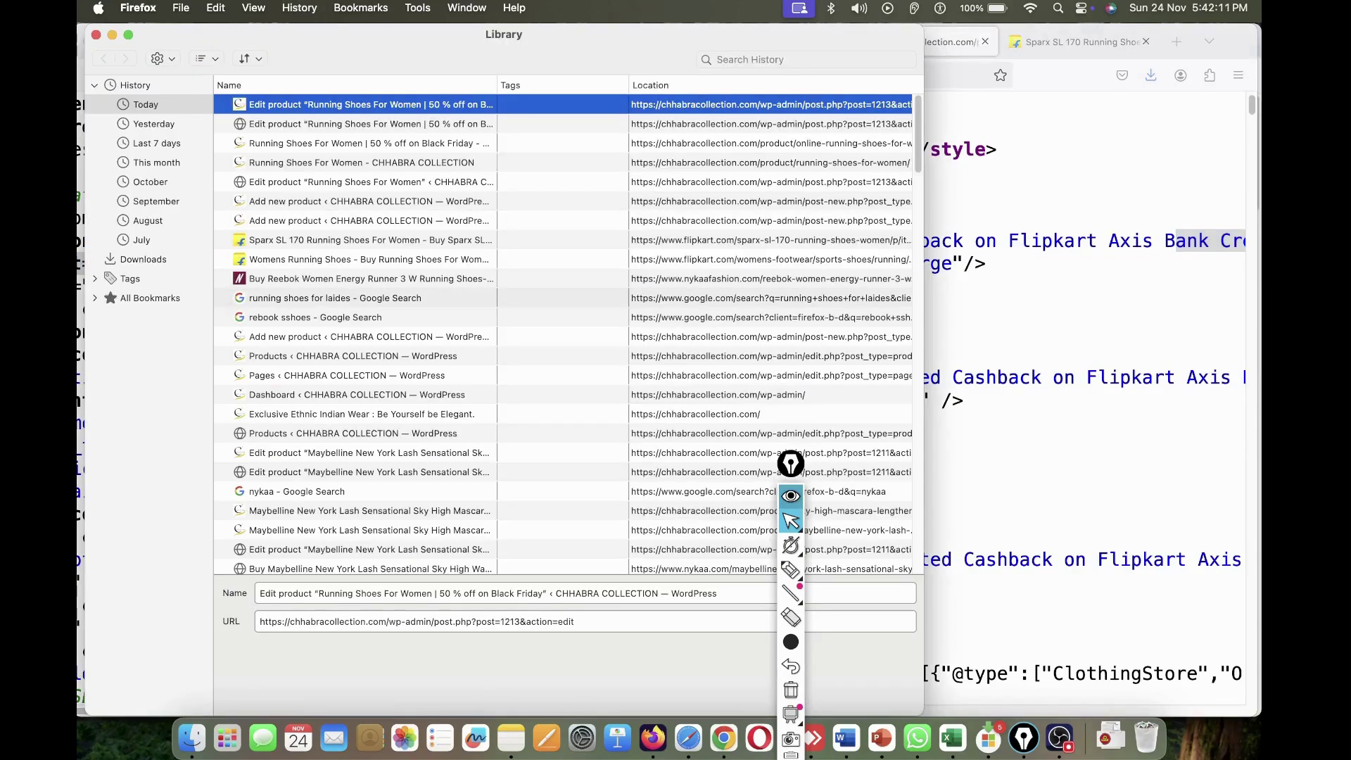
pyautogui.click(96, 35)
pyautogui.click(412, 317)
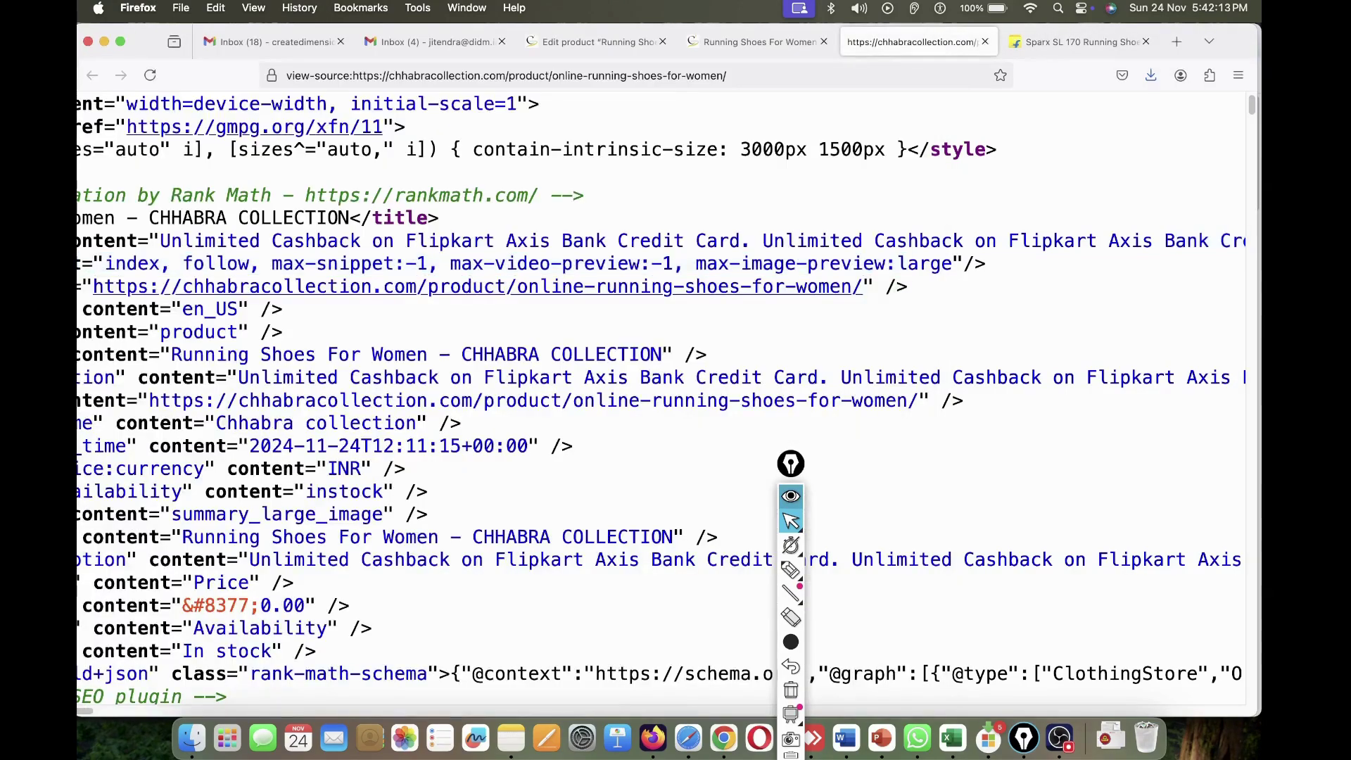
pyautogui.press('super+r')
pyautogui.hscroll(-2, 412, 317)
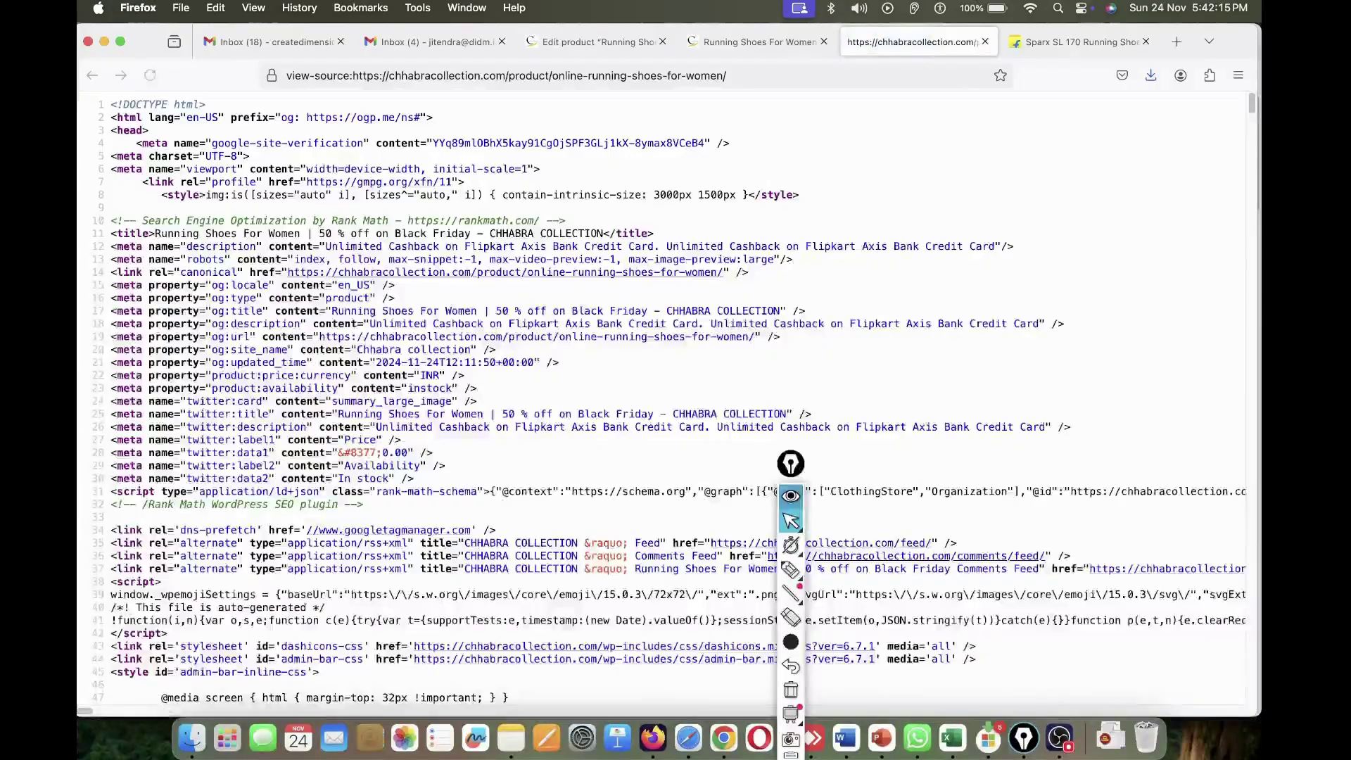
pyautogui.scroll(5, 351, 286)
pyautogui.scroll(-5, 790, 463)
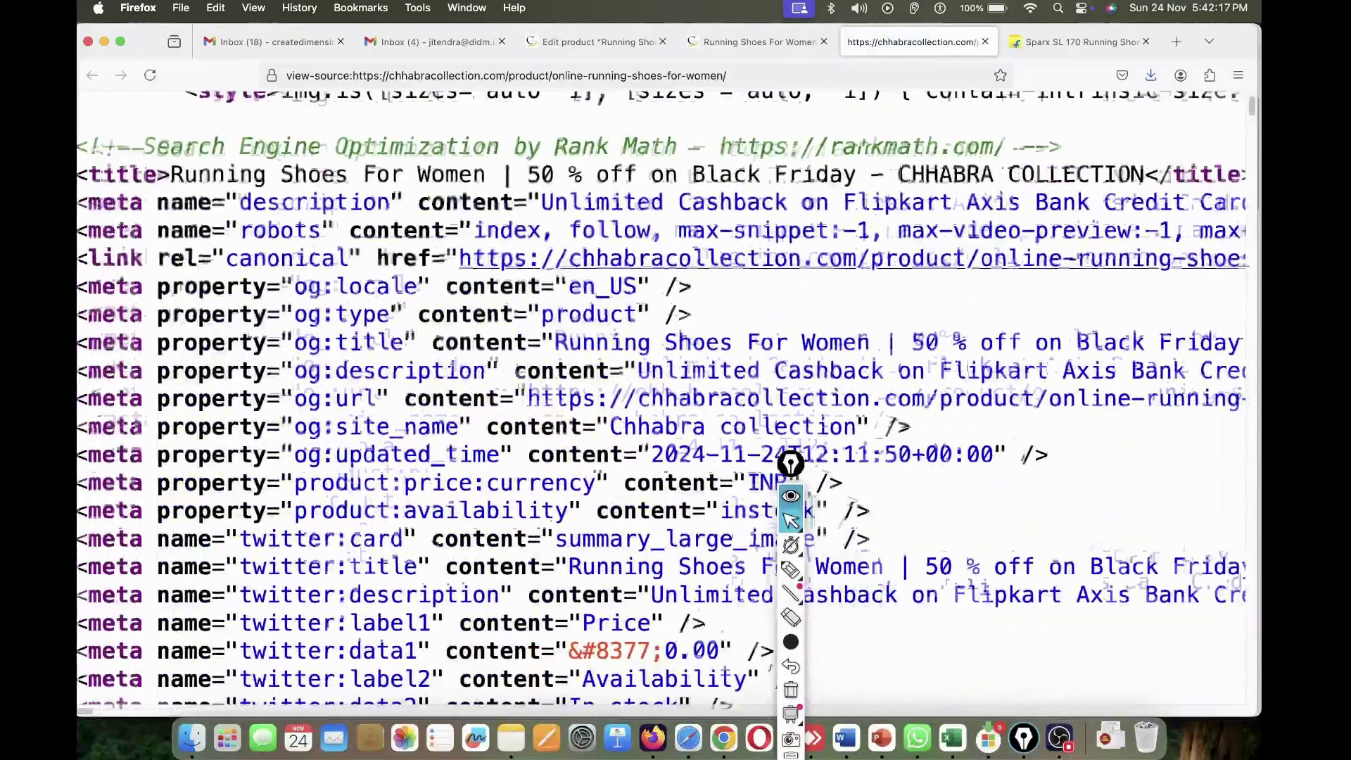
pyautogui.scroll(-3, 433, 185)
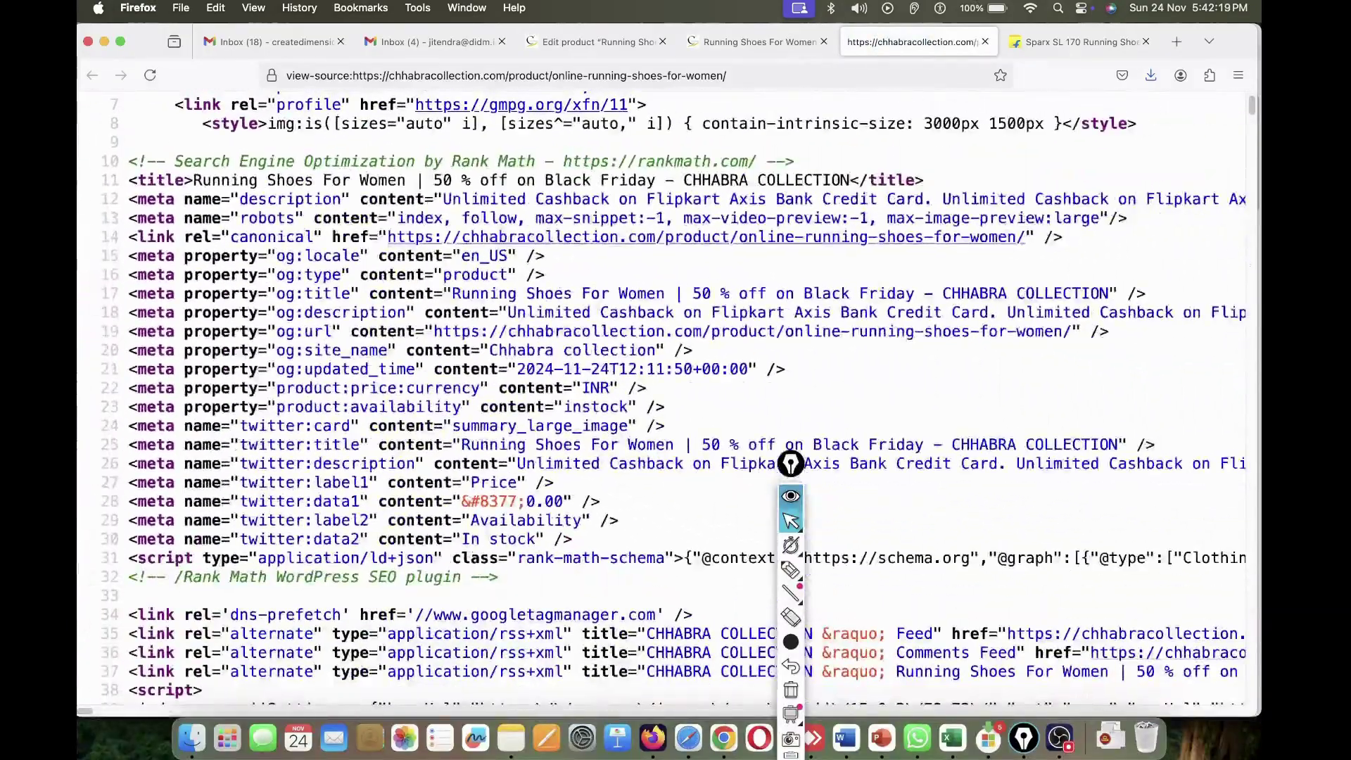
pyautogui.moveTo(433, 181); pyautogui.dragTo(647, 180)
pyautogui.click(648, 180)
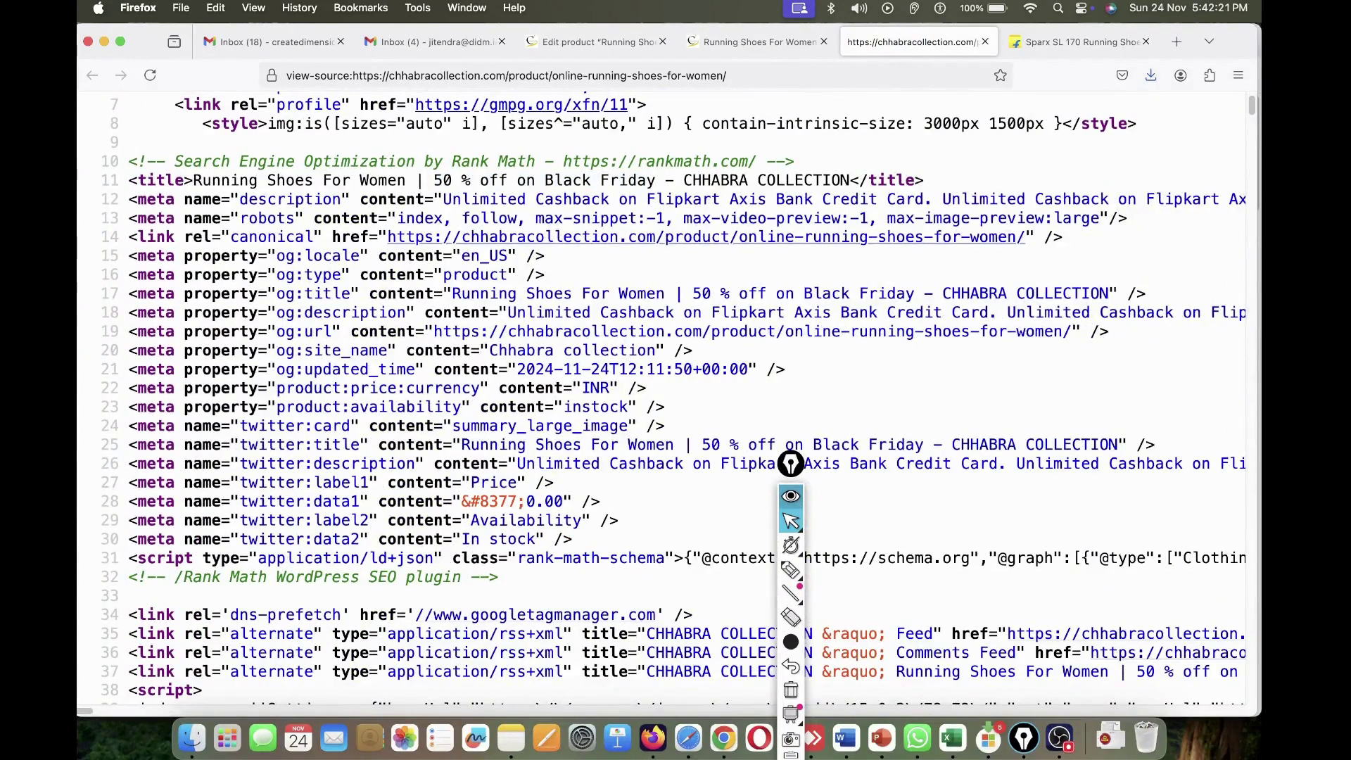
# - Return to the Edit Product page, move the floating pen toolbar aside, and place the cursor in the empty product short description
pyautogui.click(759, 42)
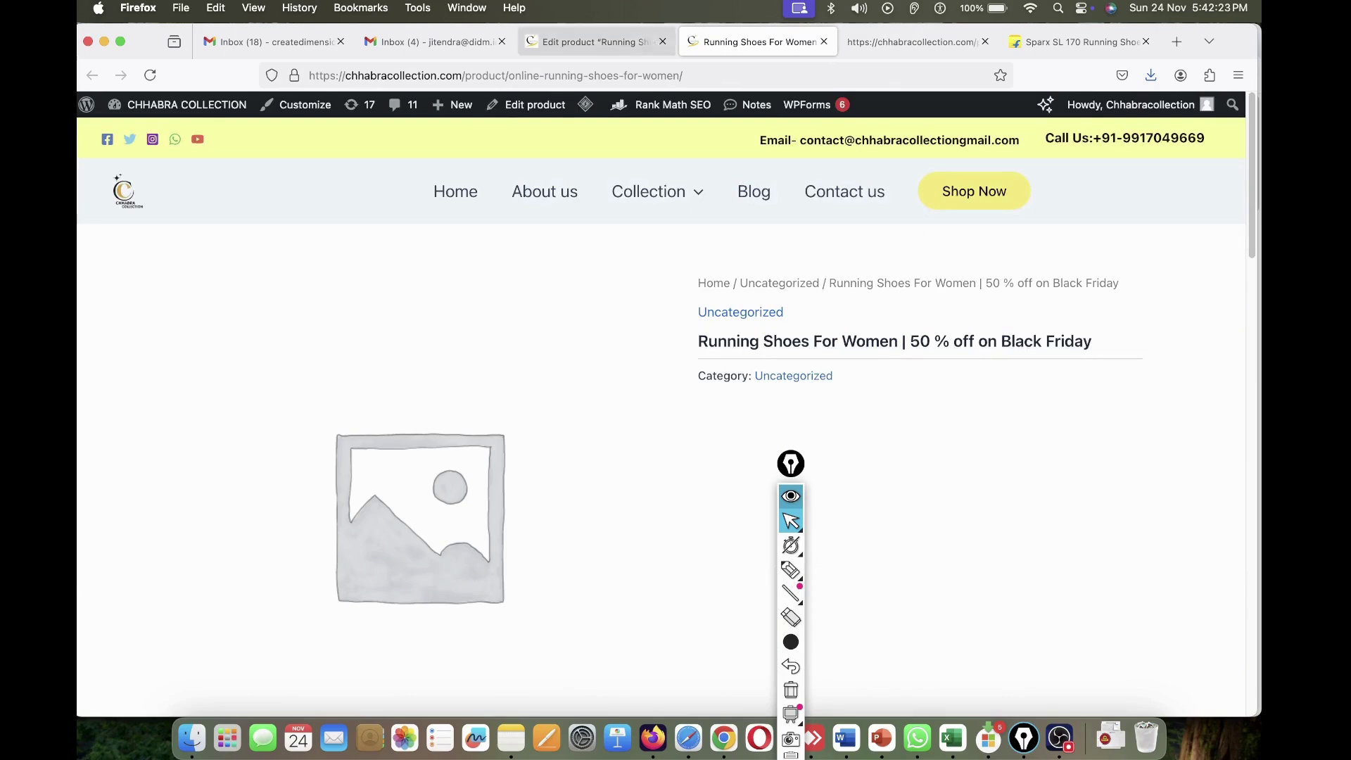
pyautogui.click(598, 42)
pyautogui.scroll(-3, 725, 422)
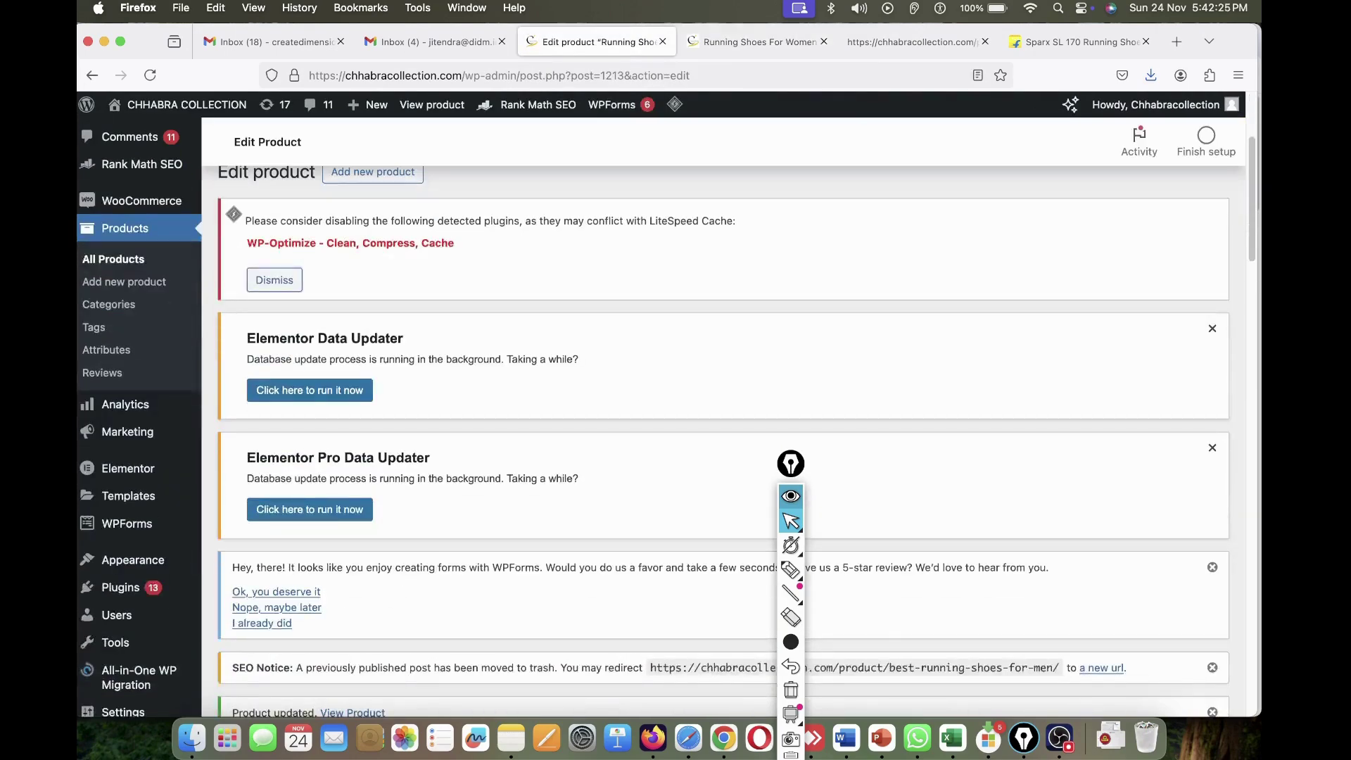
pyautogui.moveTo(791, 464); pyautogui.dragTo(1130, 371)
pyautogui.scroll(-7, 724, 422)
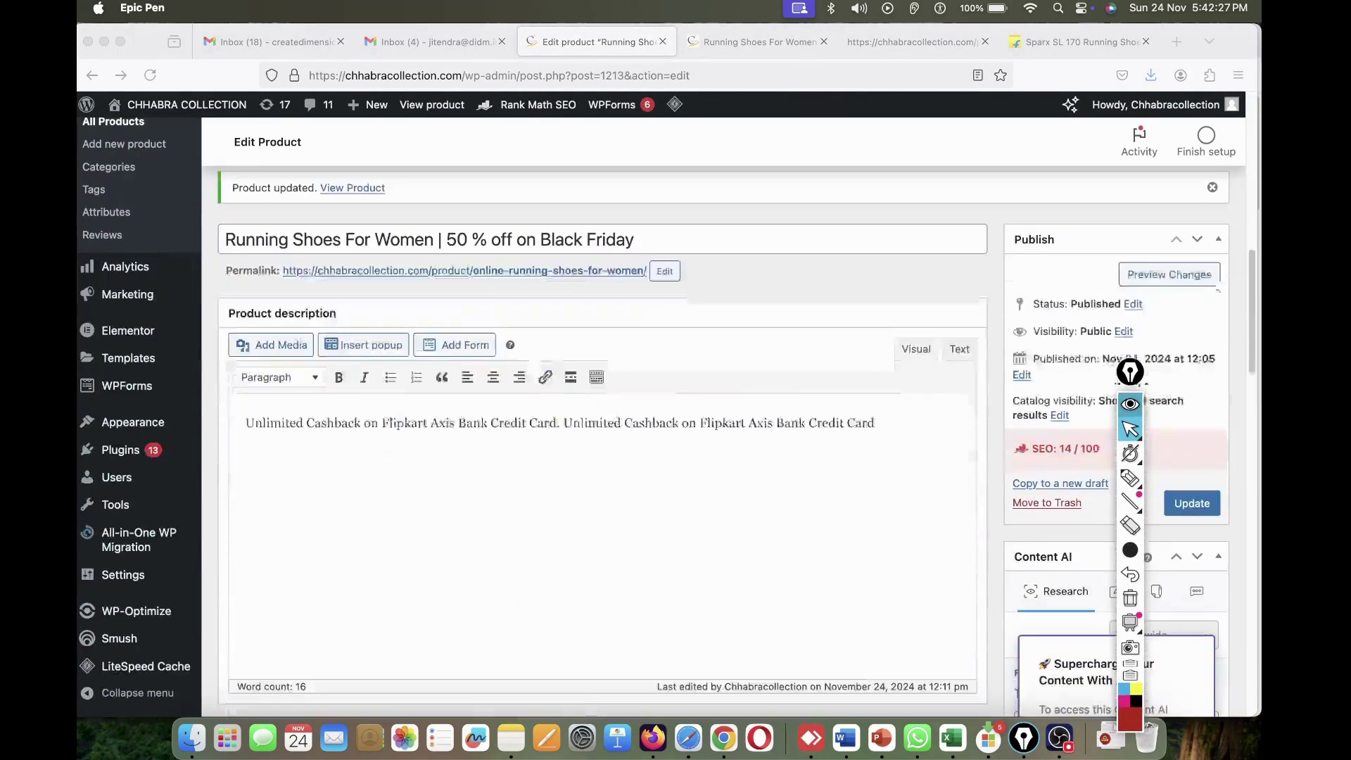
pyautogui.scroll(-6, 725, 422)
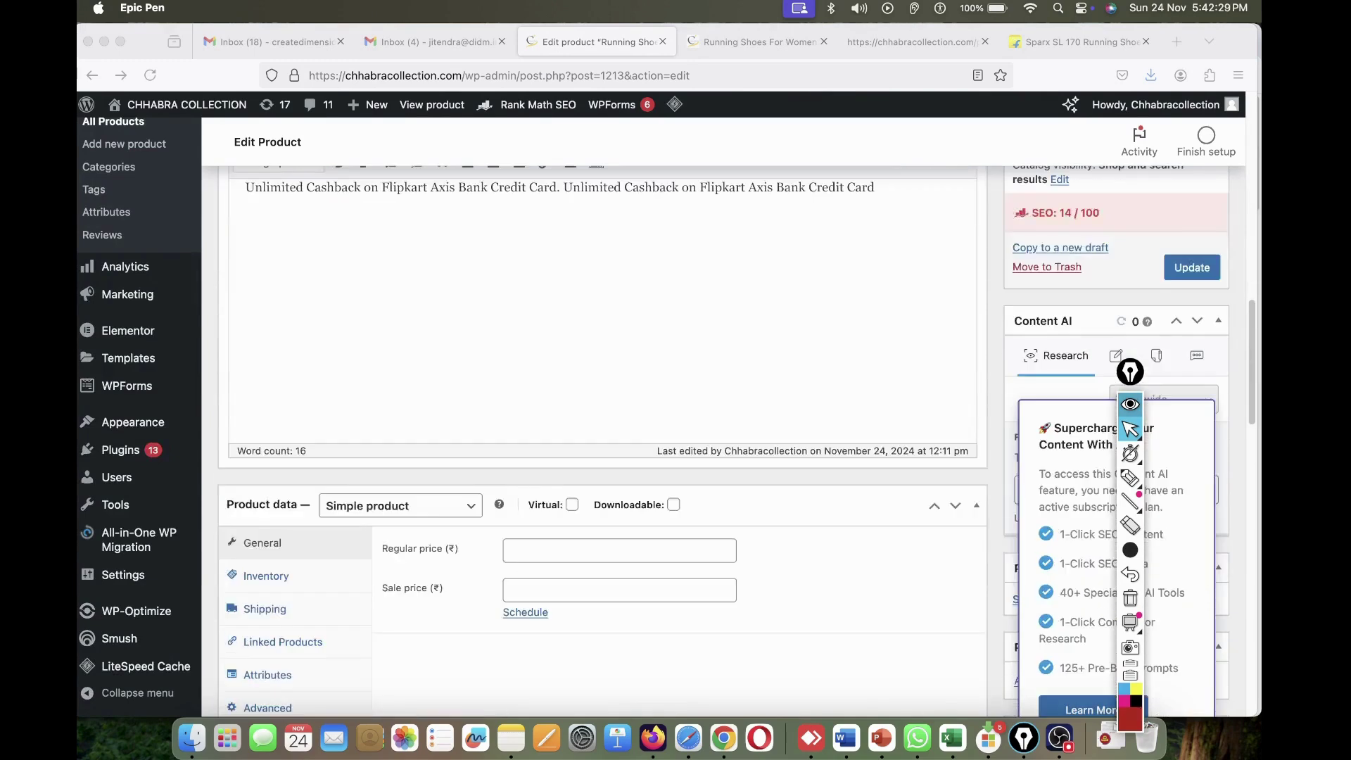
pyautogui.scroll(-4, 601, 422)
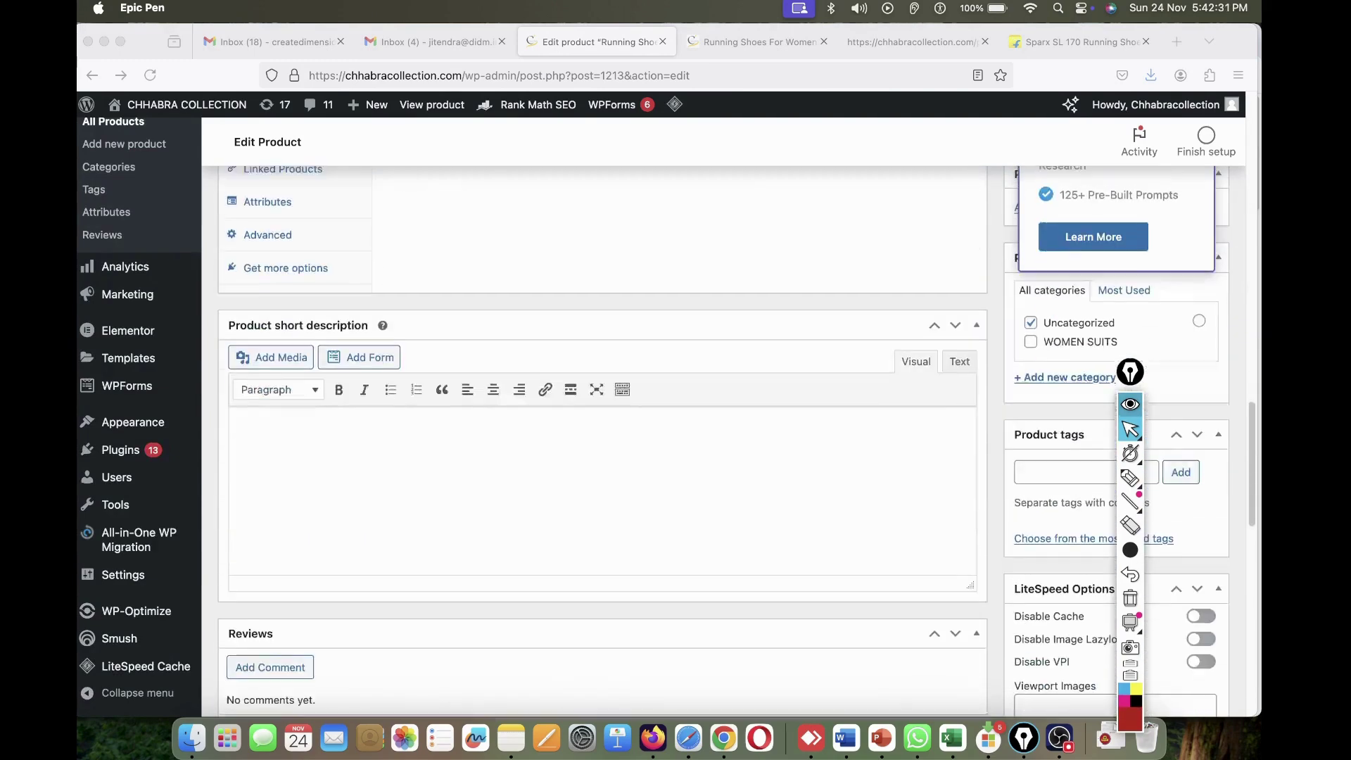
pyautogui.click(603, 472)
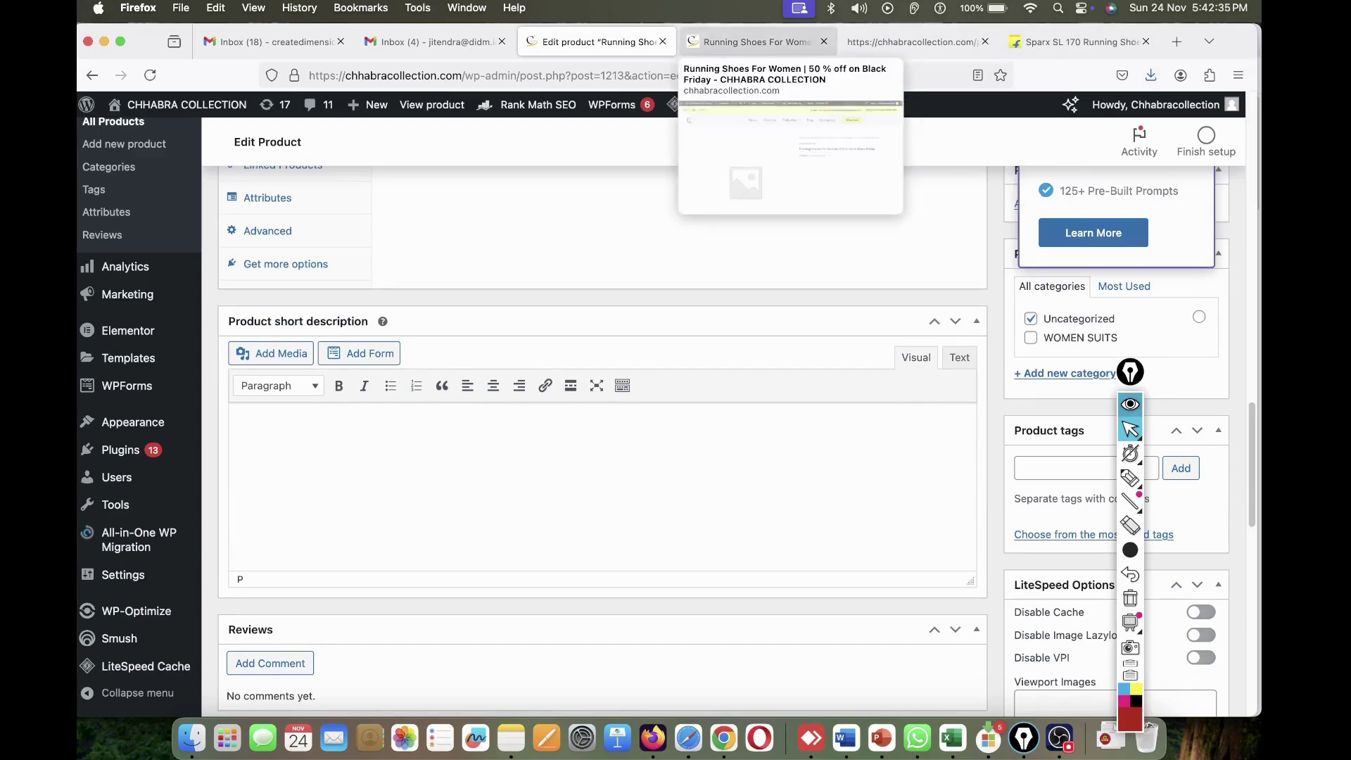
# - Go to the Flipkart Sparx SL 170 product page, expand the available offers and copy the whole offers list with its heading
pyautogui.click(1076, 41)
pyautogui.scroll(1, 784, 408)
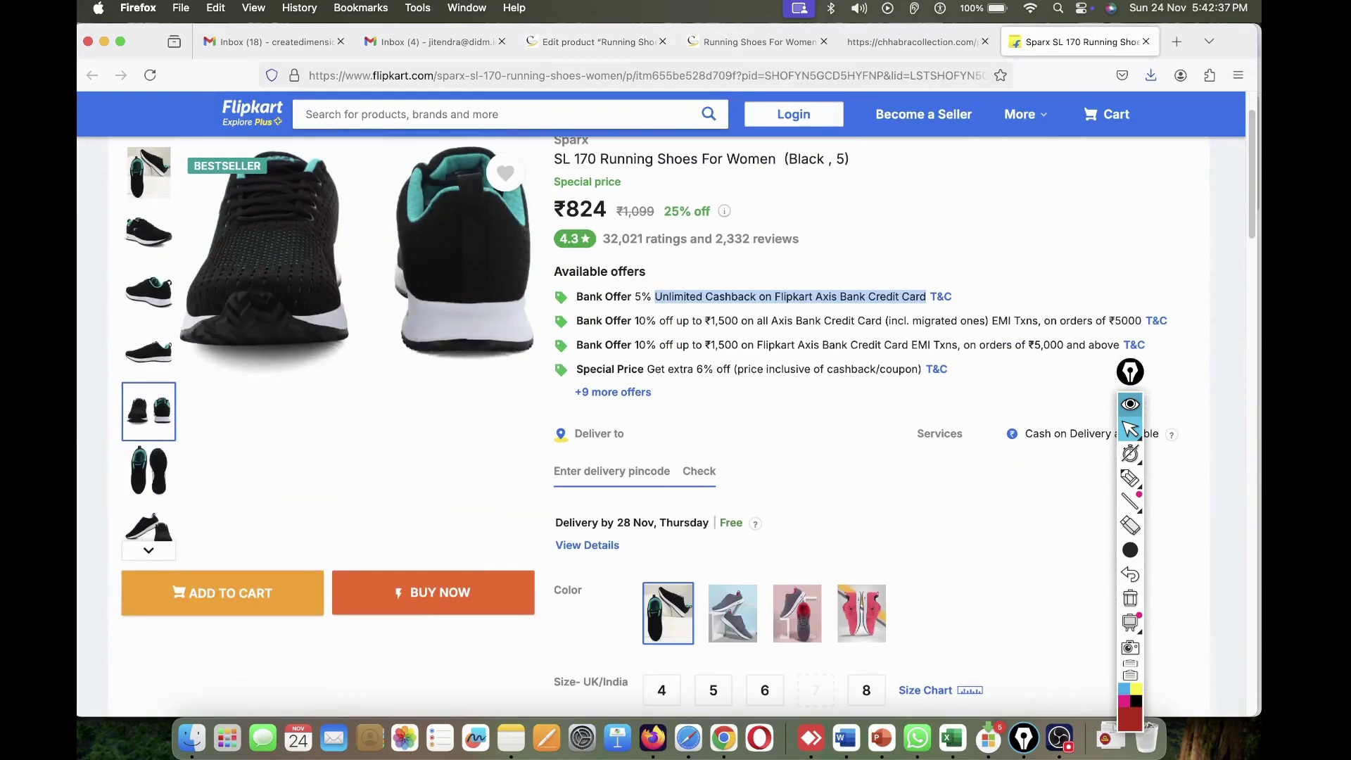
pyautogui.click(784, 408)
pyautogui.click(613, 393)
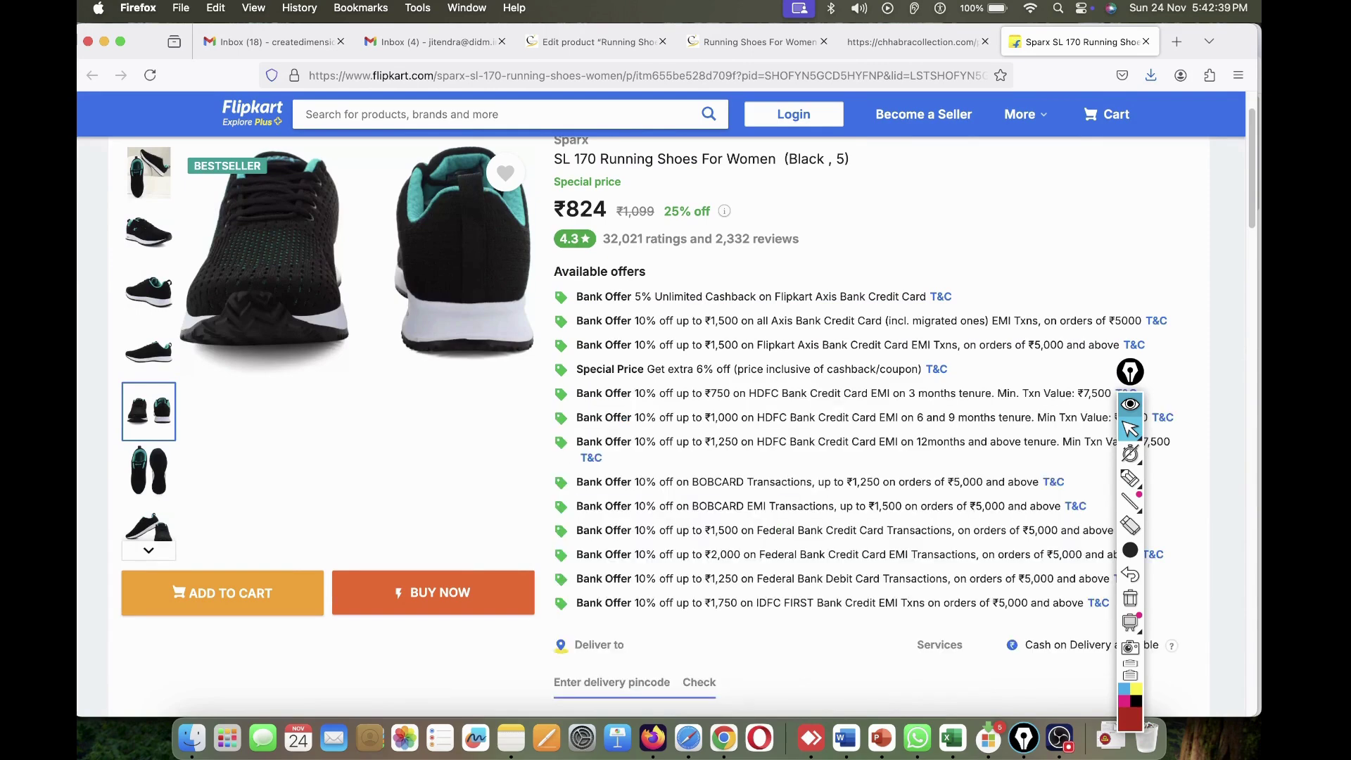
pyautogui.moveTo(554, 272); pyautogui.dragTo(1111, 604)
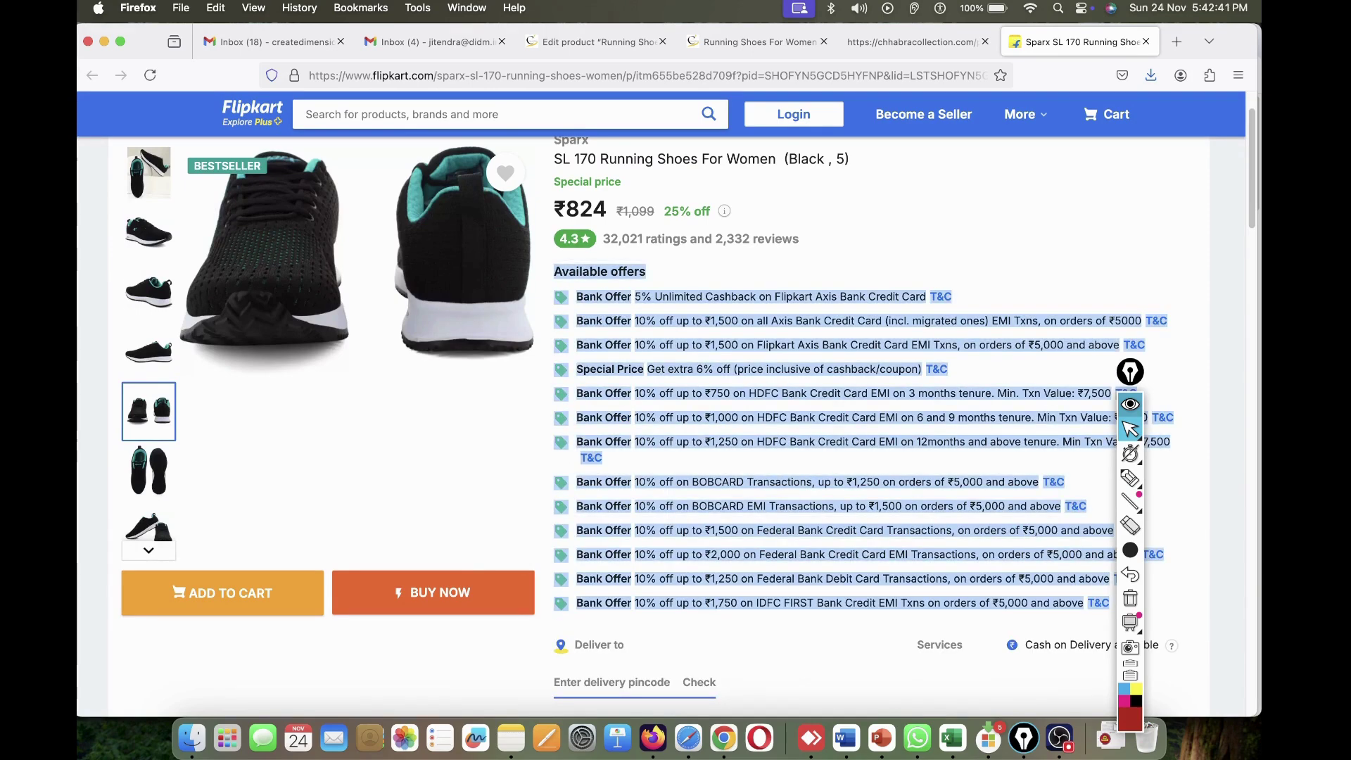
# - Return to the Edit Product page, paste the copied offers into the product short description and update the product
pyautogui.click(912, 42)
pyautogui.click(759, 42)
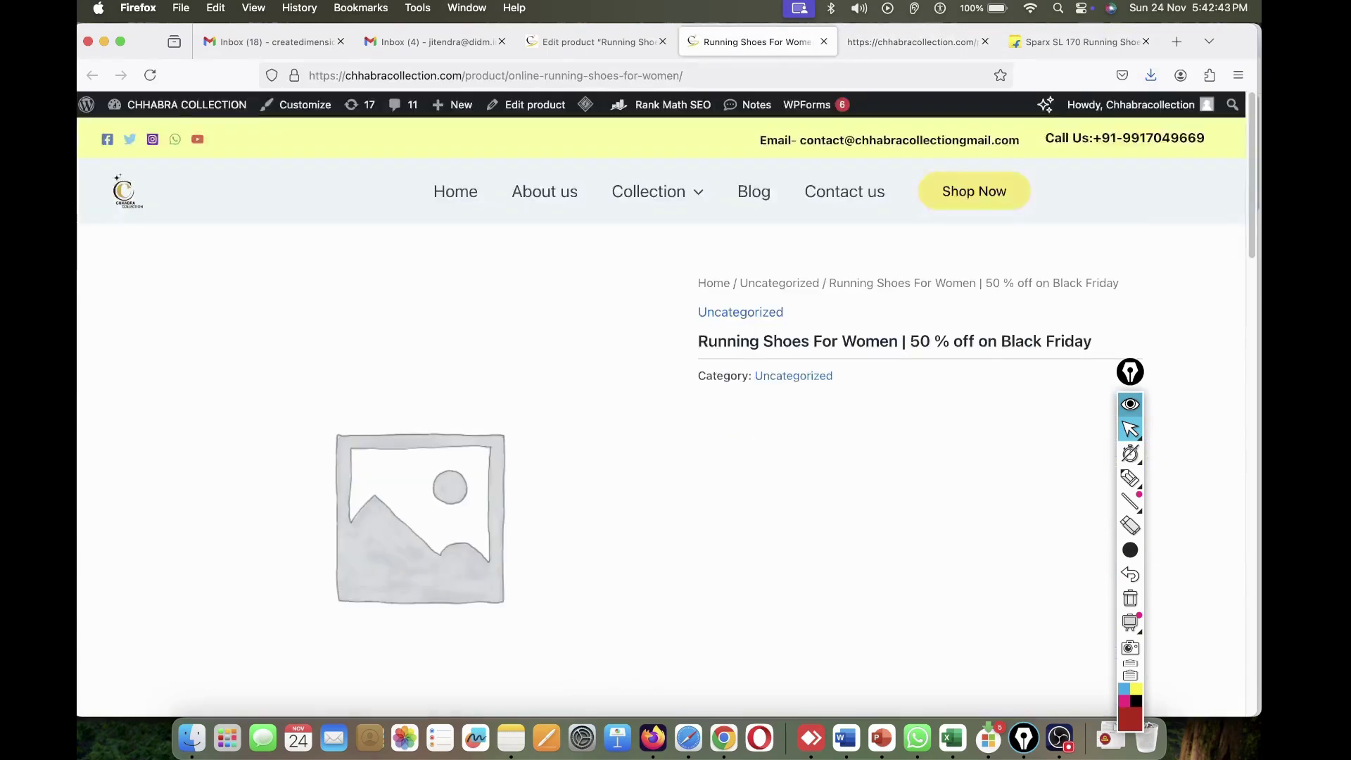
pyautogui.hotkey('ctrl', 'shift', 'Tab')
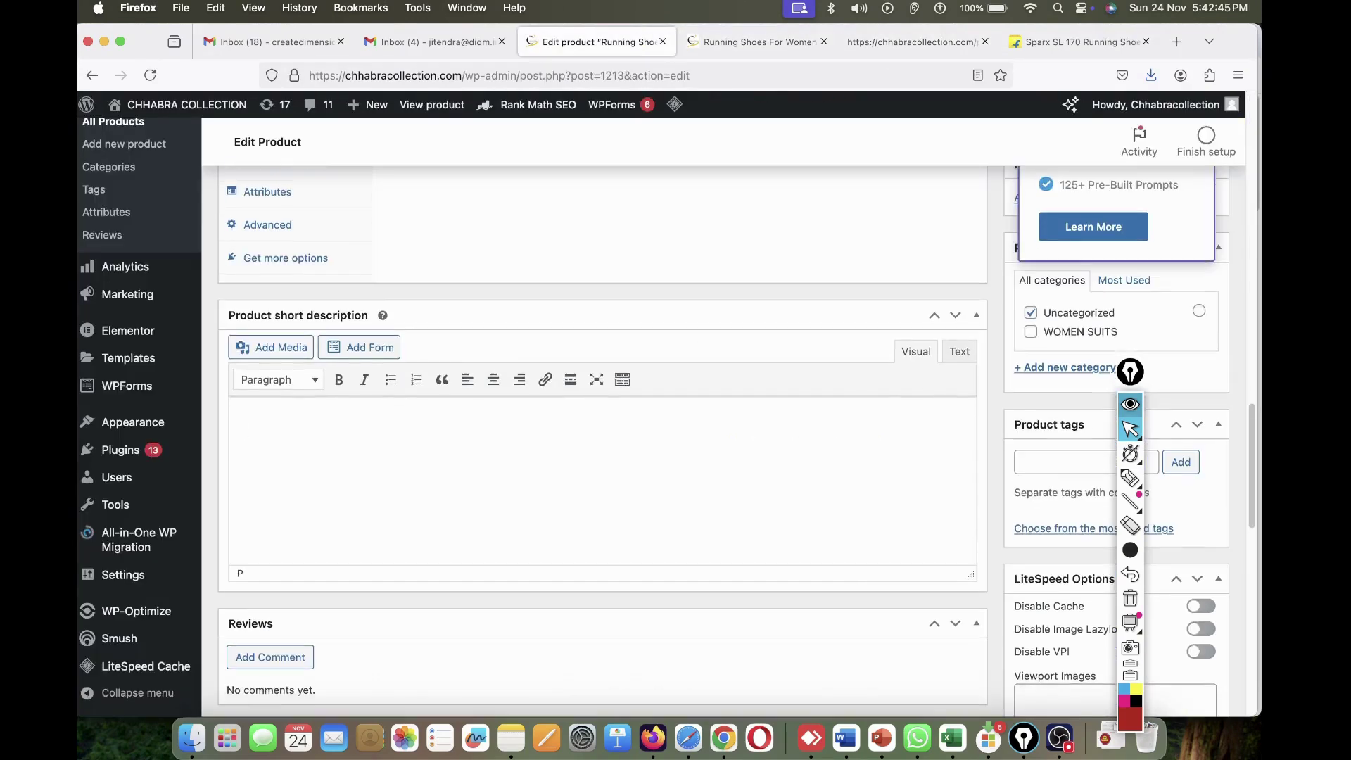
pyautogui.press('super+v')
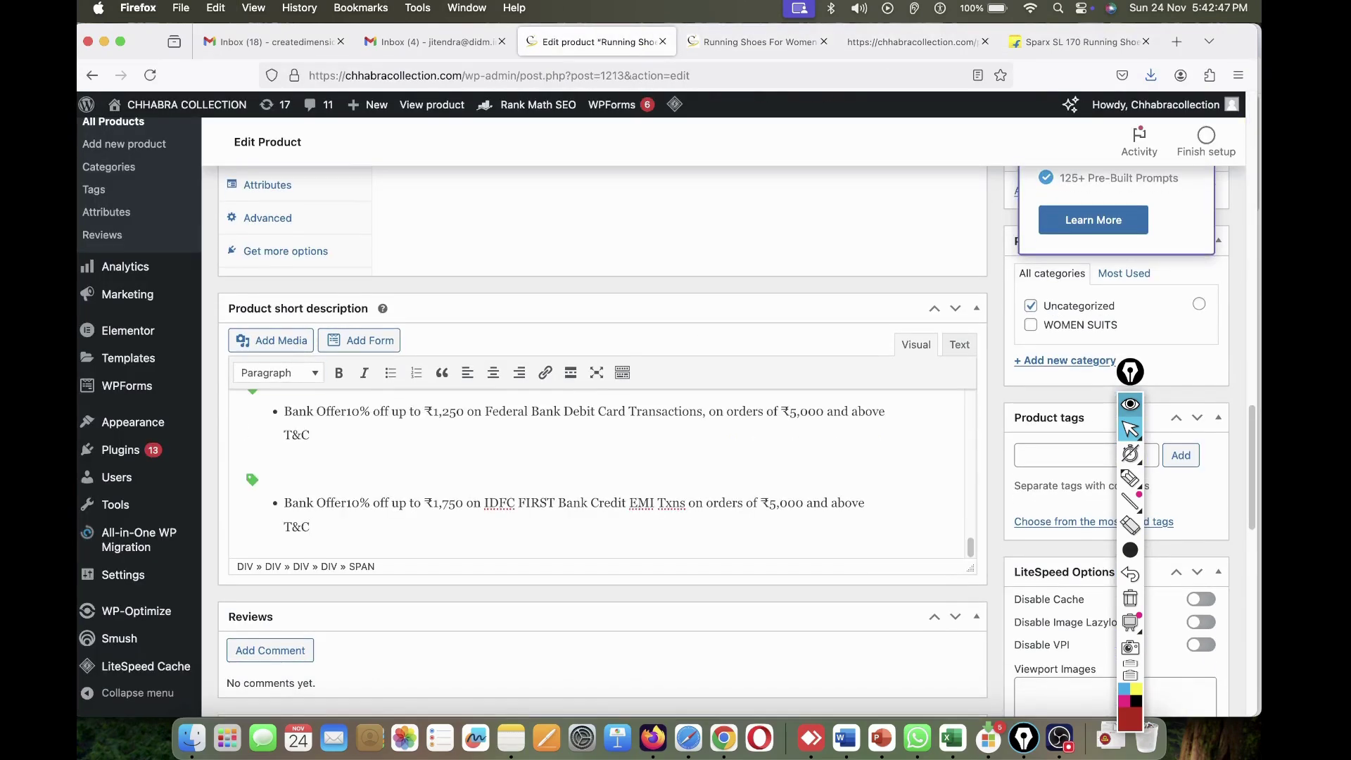
pyautogui.scroll(5, 598, 471)
pyautogui.scroll(10, 598, 422)
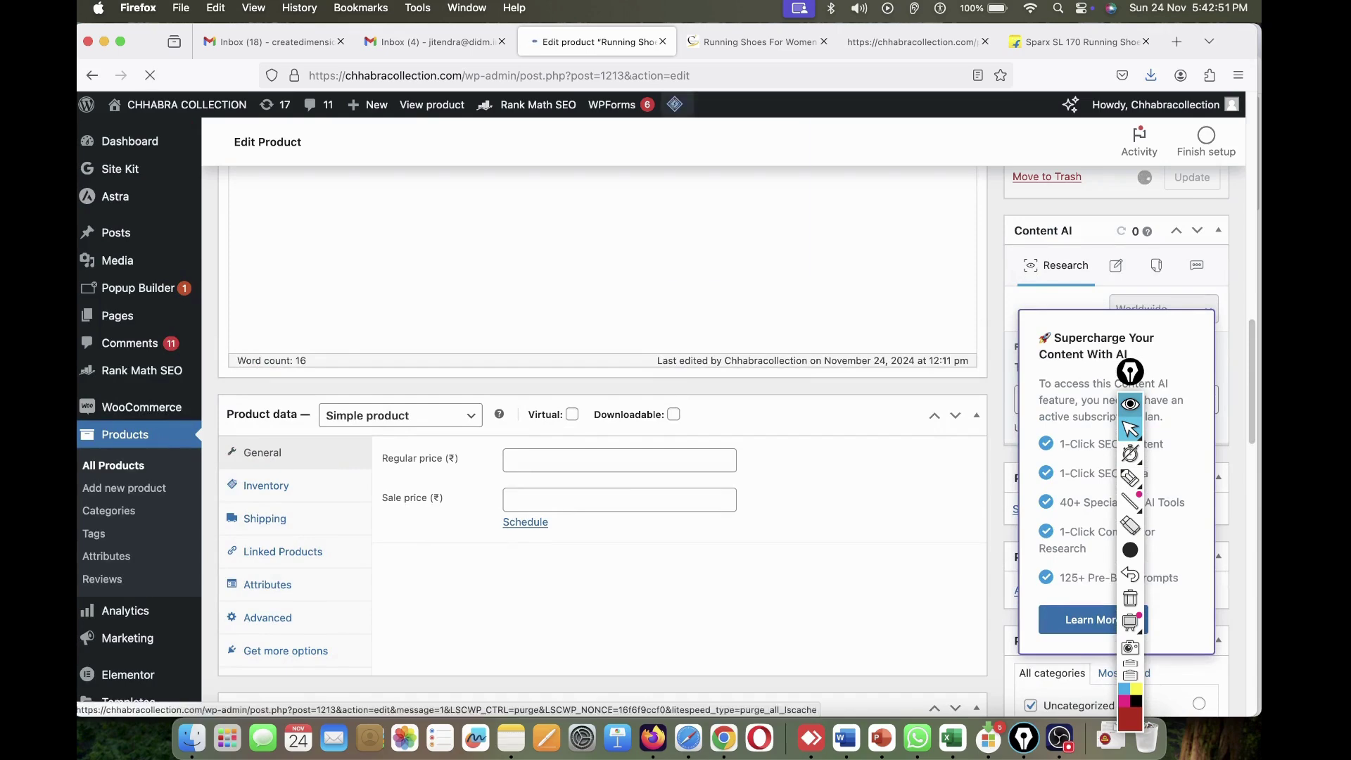
# - Reload the live product page and review how the bank offers from the short description are displayed
pyautogui.click(753, 41)
pyautogui.press('super+r')
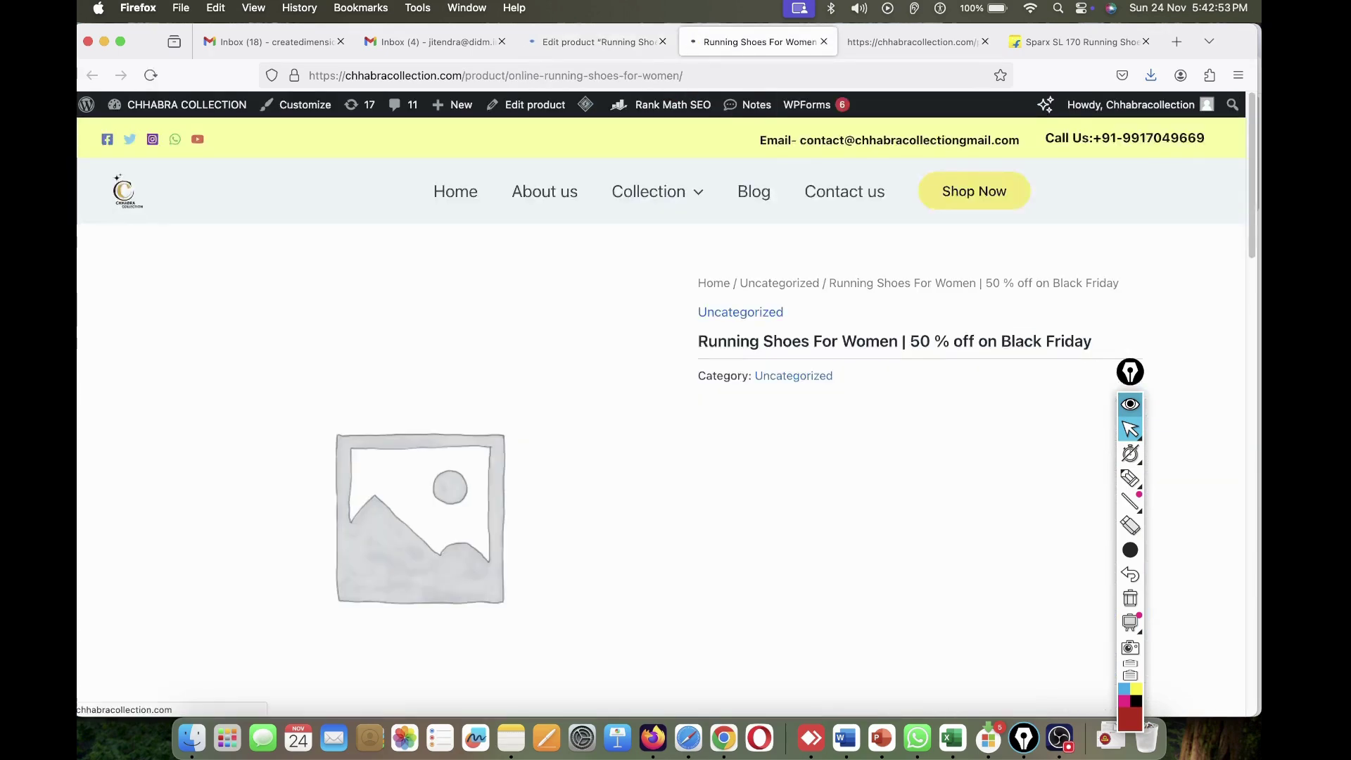
pyautogui.scroll(-2, 661, 415)
pyautogui.scroll(-15, 661, 422)
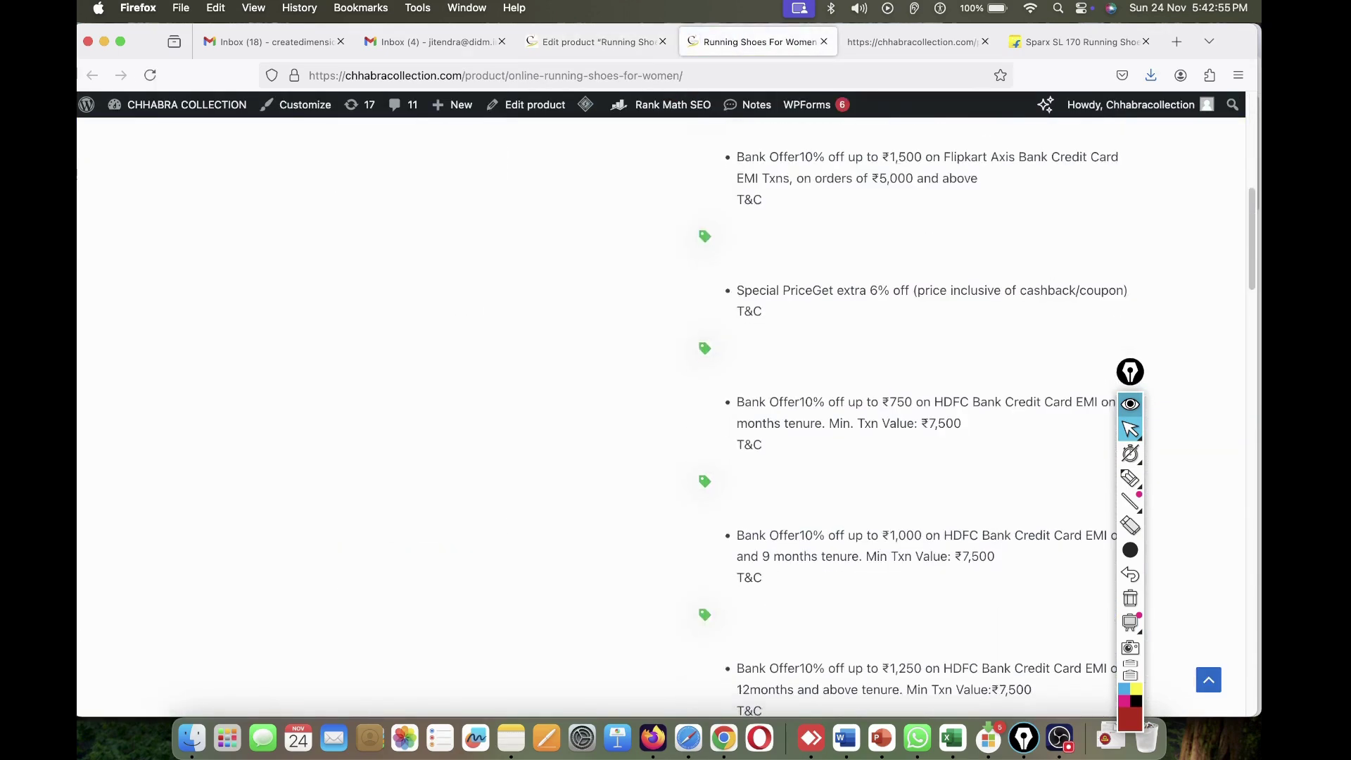
pyautogui.scroll(15, 662, 423)
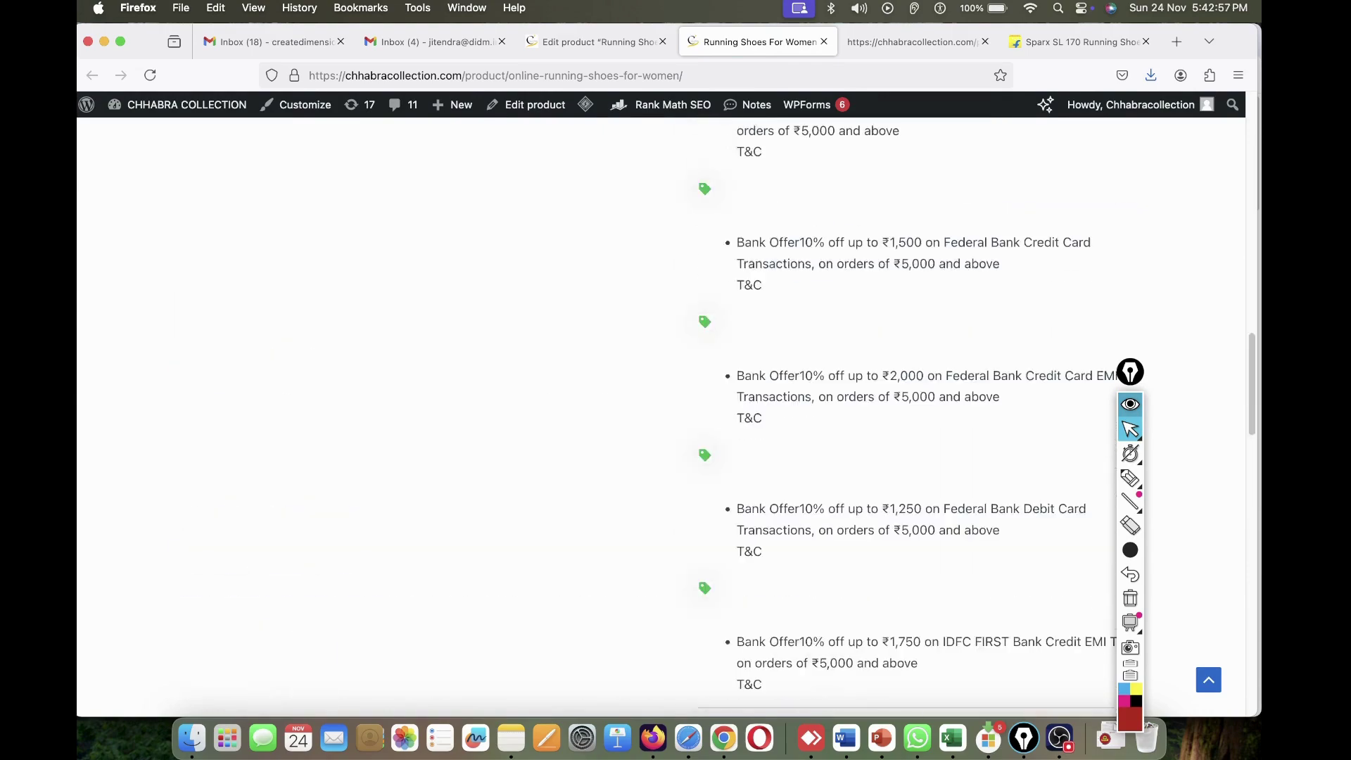
# - Return to the Edit Product page and examine the title, URL and description in the Rank Math SEO snippet preview
pyautogui.hotkey('ctrl', 'shift', 'Tab')
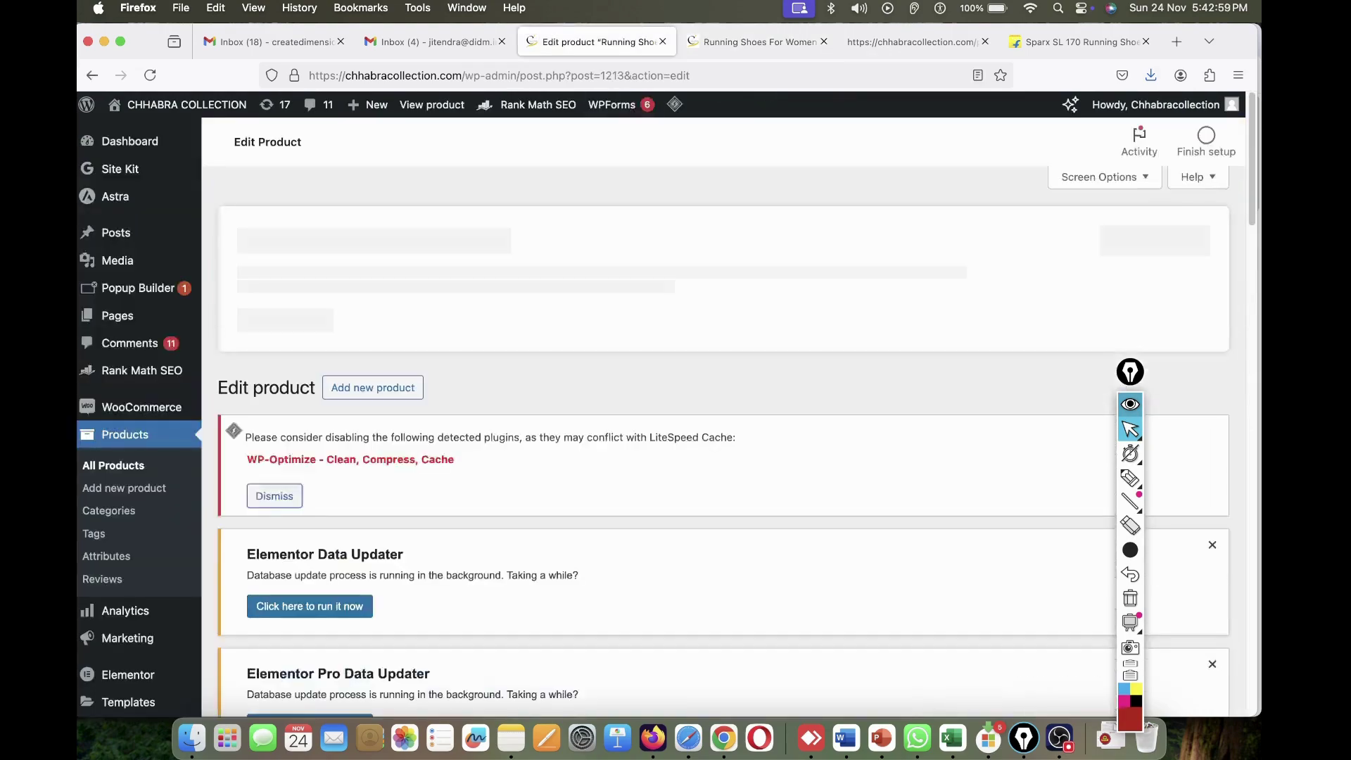
pyautogui.scroll(-20, 598, 422)
pyautogui.scroll(-10, 598, 422)
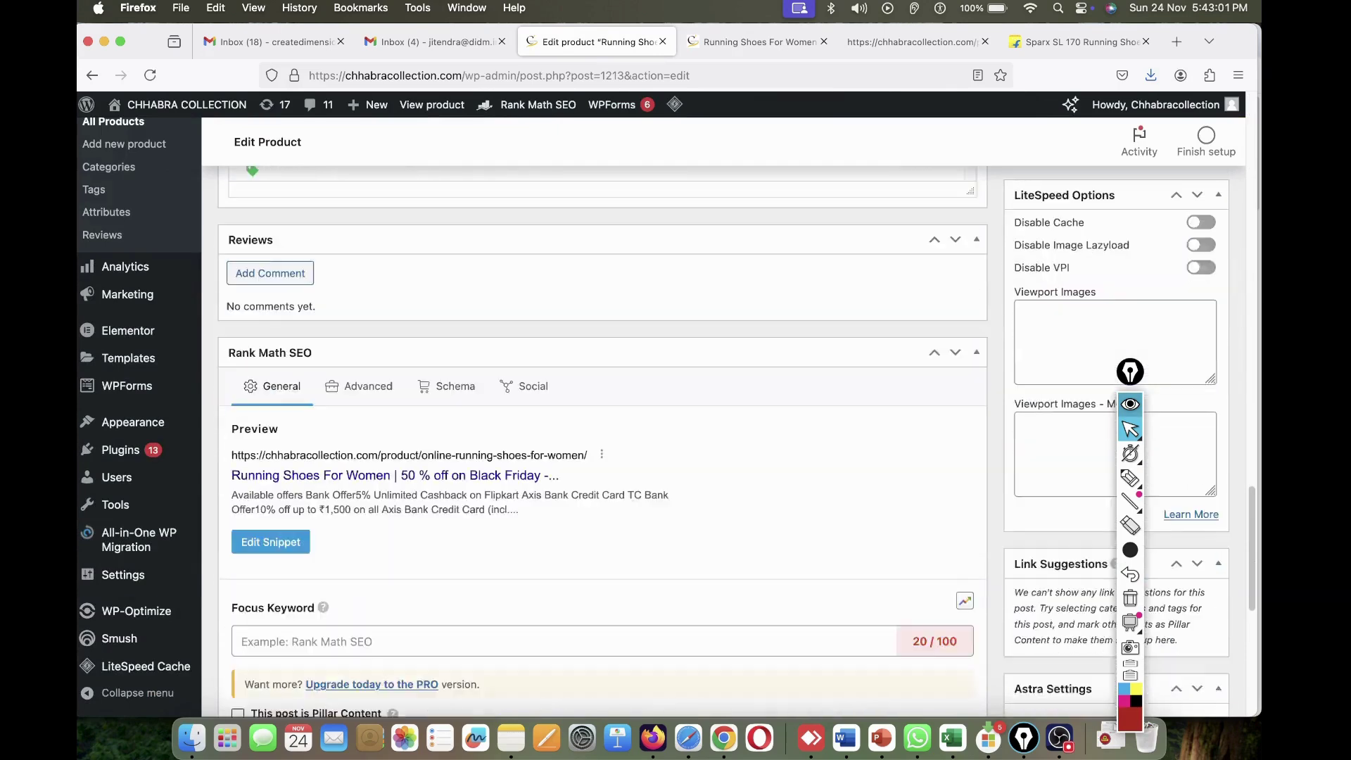
pyautogui.scroll(3, 598, 422)
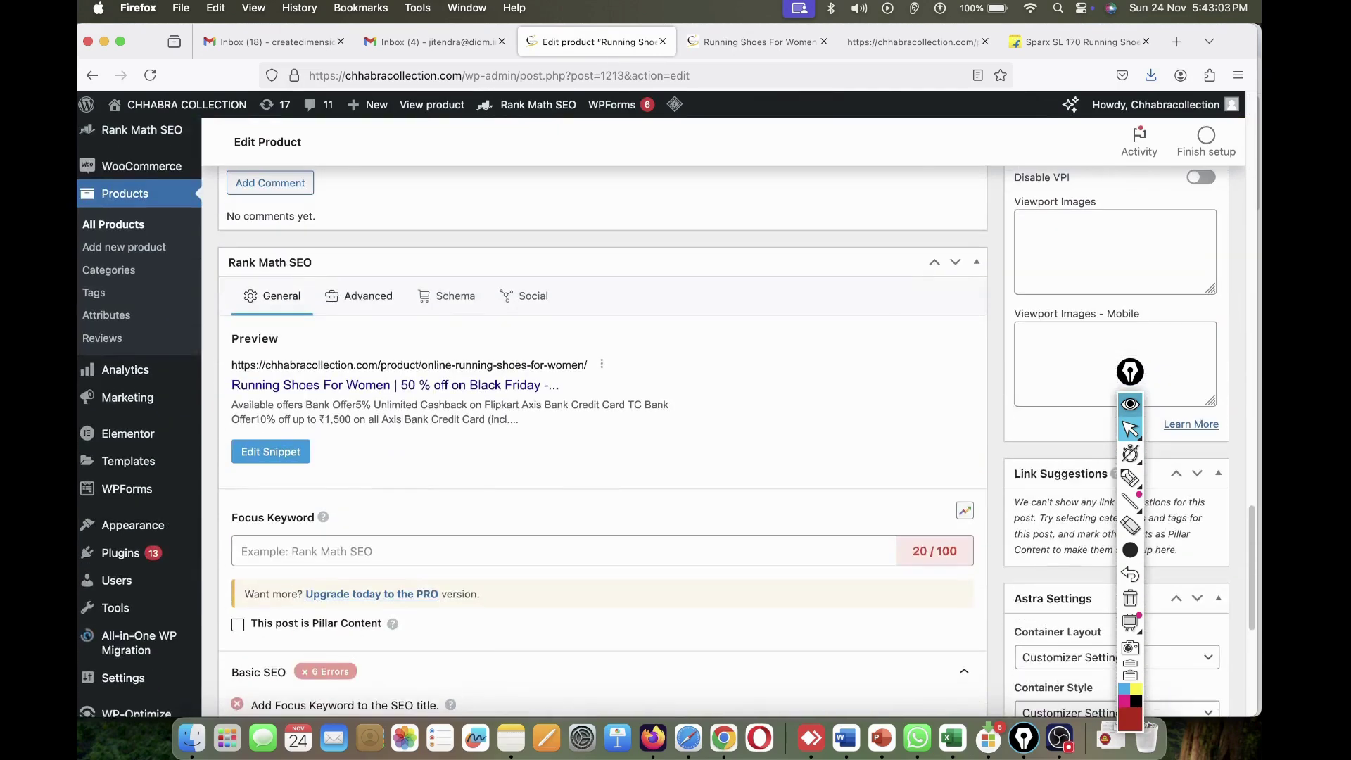
pyautogui.scroll(1, 329, 337)
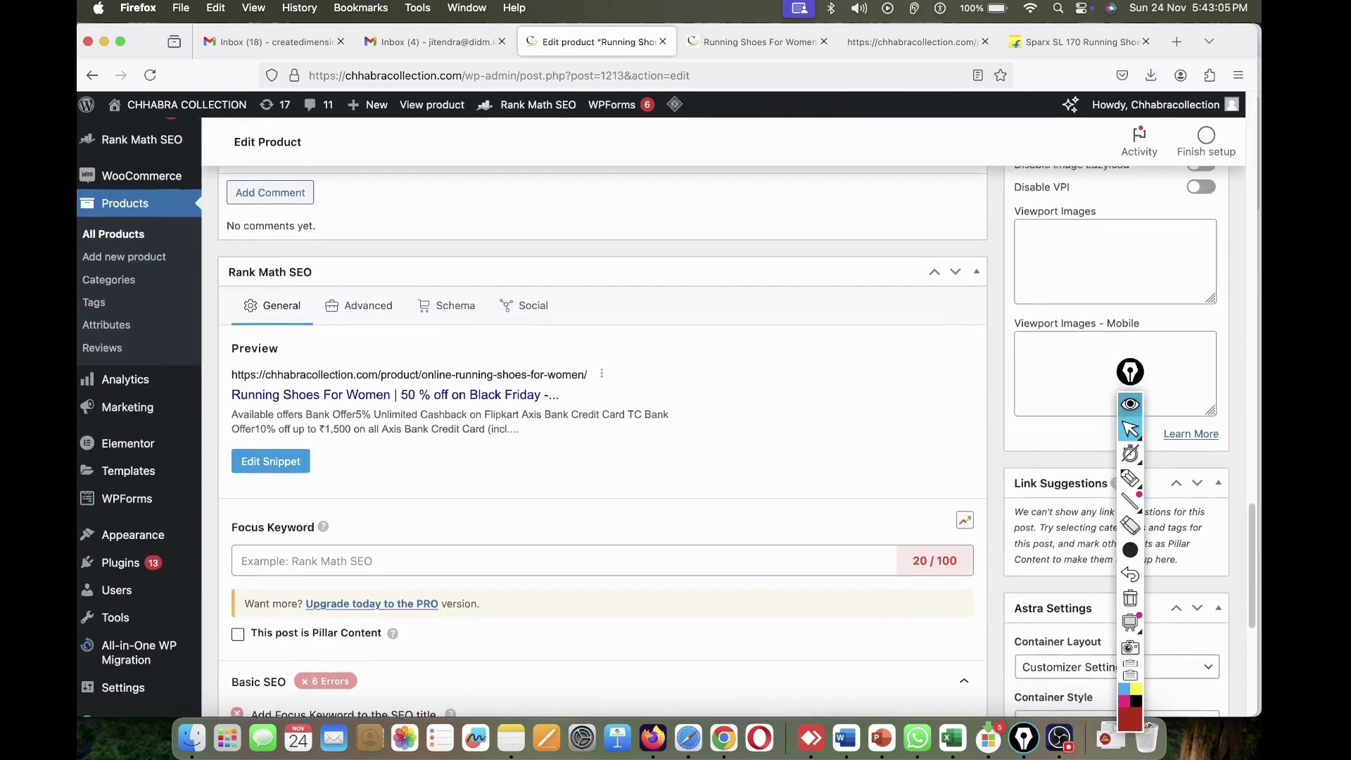
pyautogui.scroll(5, 330, 338)
pyautogui.hscroll(-3, 661, 398)
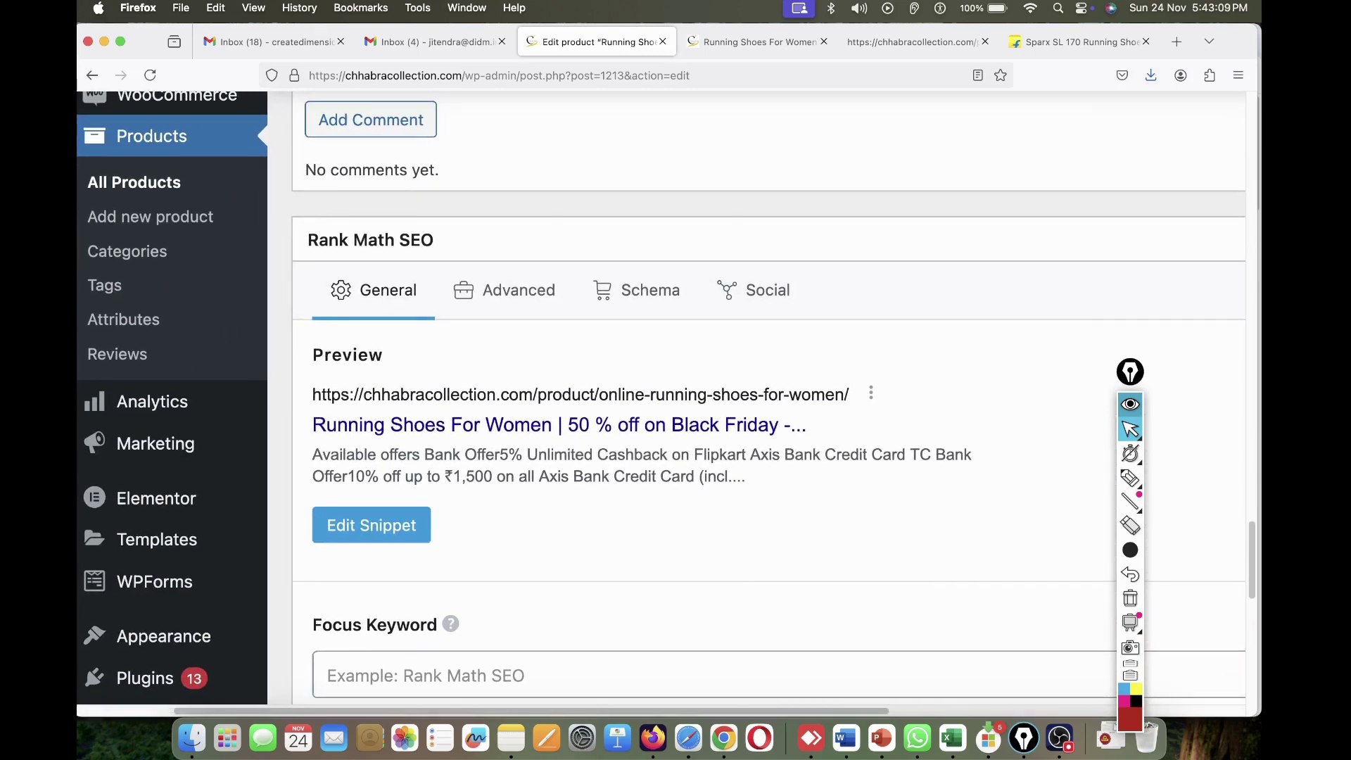
# - Open the advanced Rank Math SEO settings and review the robots meta options, canonical URL and breadcrumb title
pyautogui.click(506, 290)
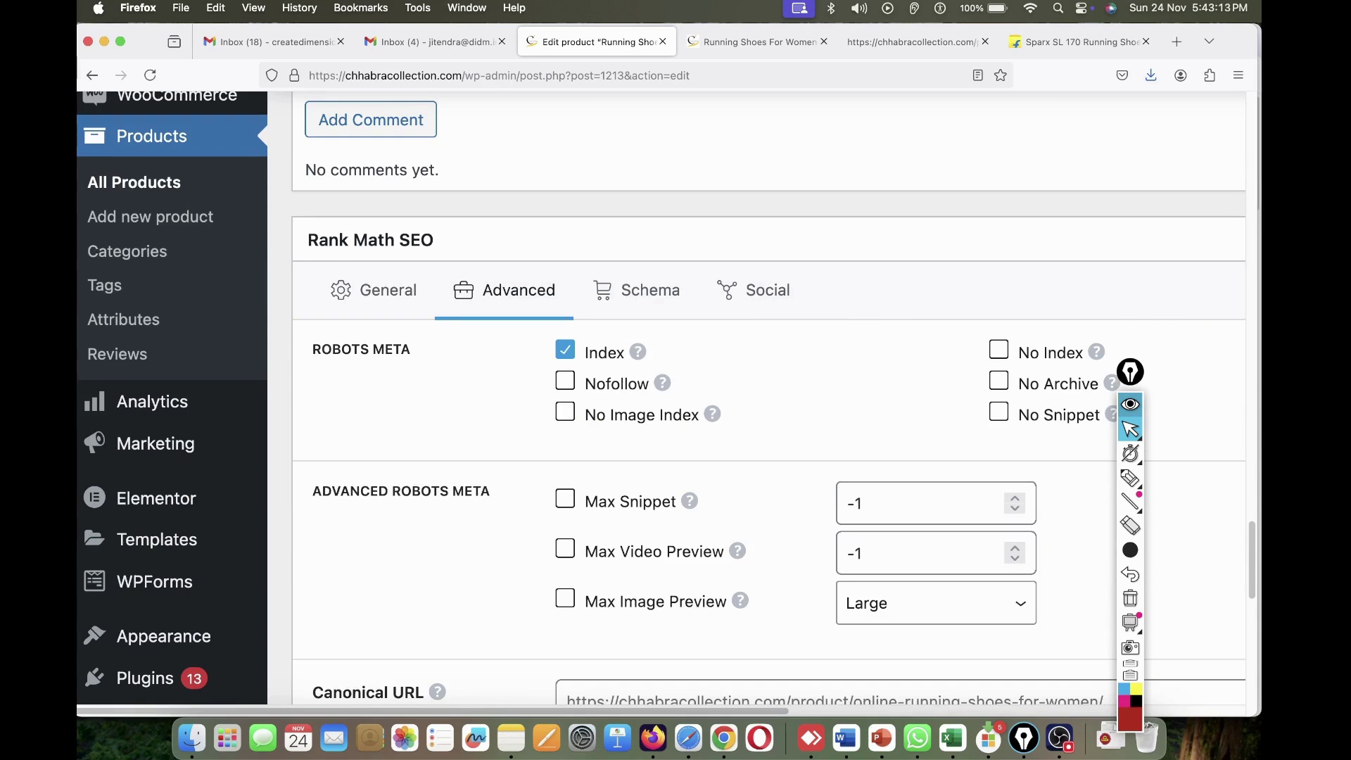
pyautogui.scroll(-5, 704, 394)
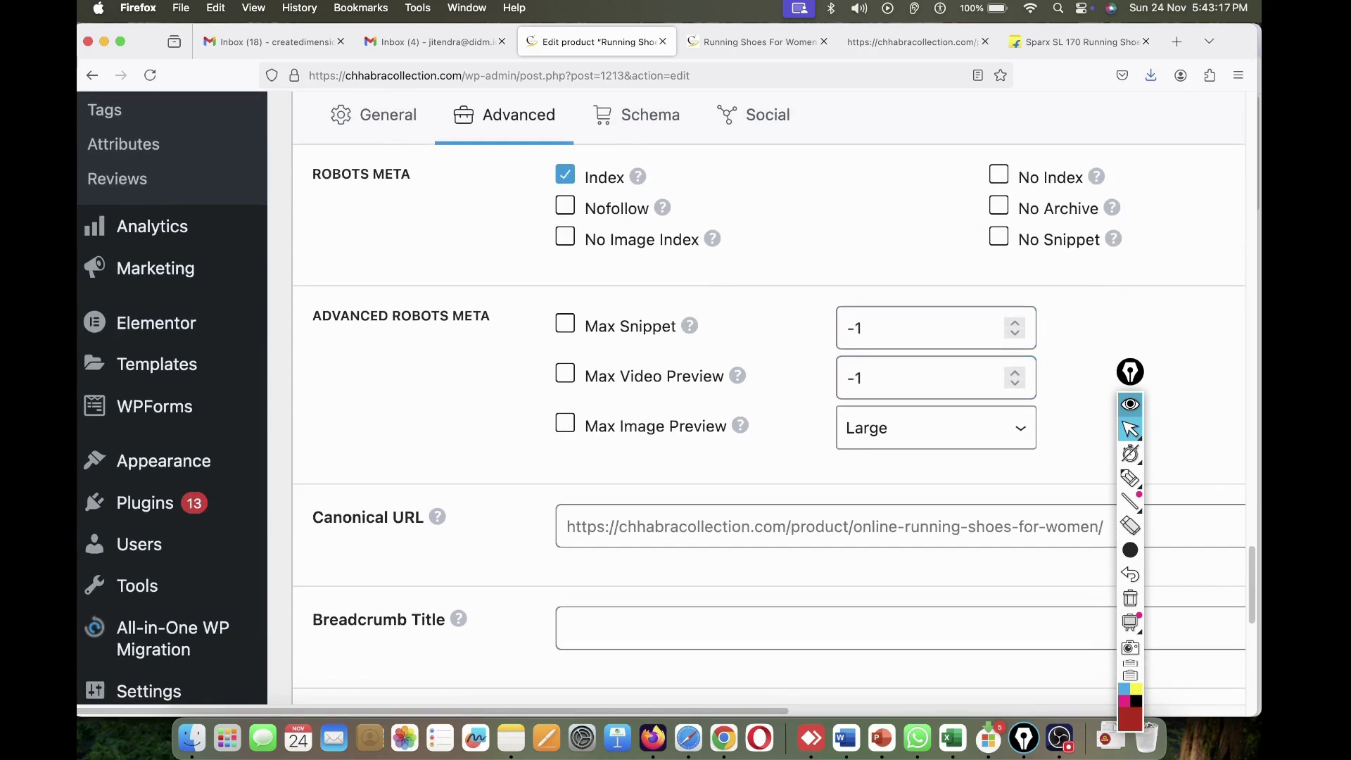
pyautogui.scroll(-4, 703, 394)
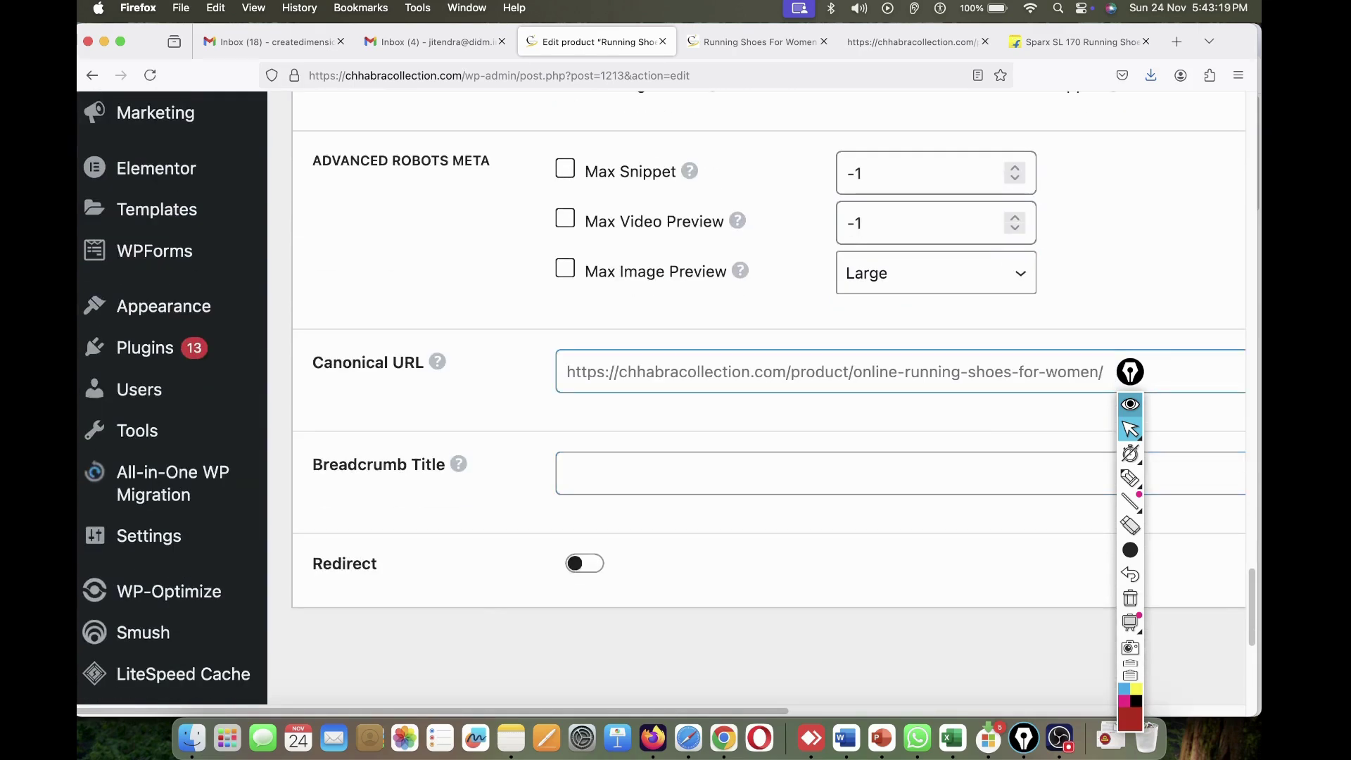
pyautogui.click(774, 372)
pyautogui.scroll(-3, 704, 394)
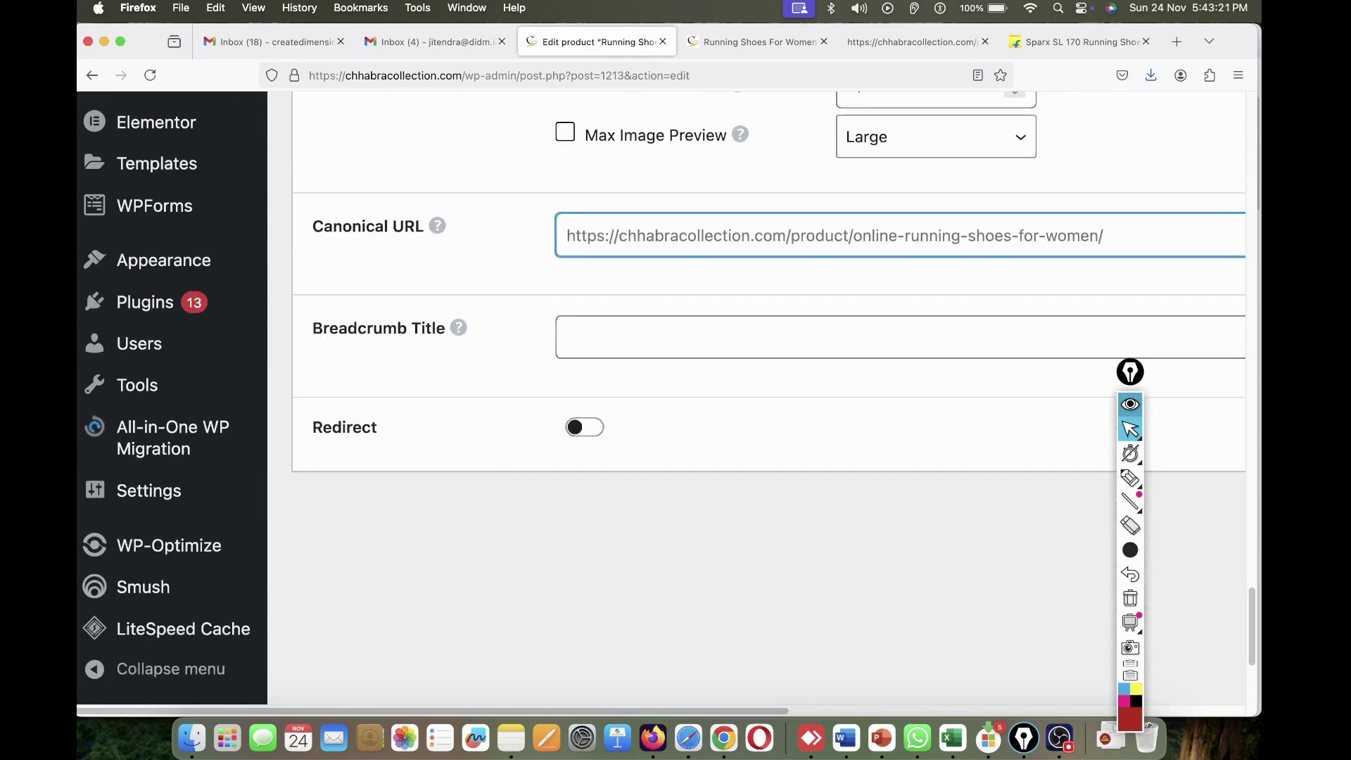
pyautogui.click(774, 337)
# - Enable the Rank Math redirect for the product and place the cursor in its destination URL
pyautogui.click(585, 427)
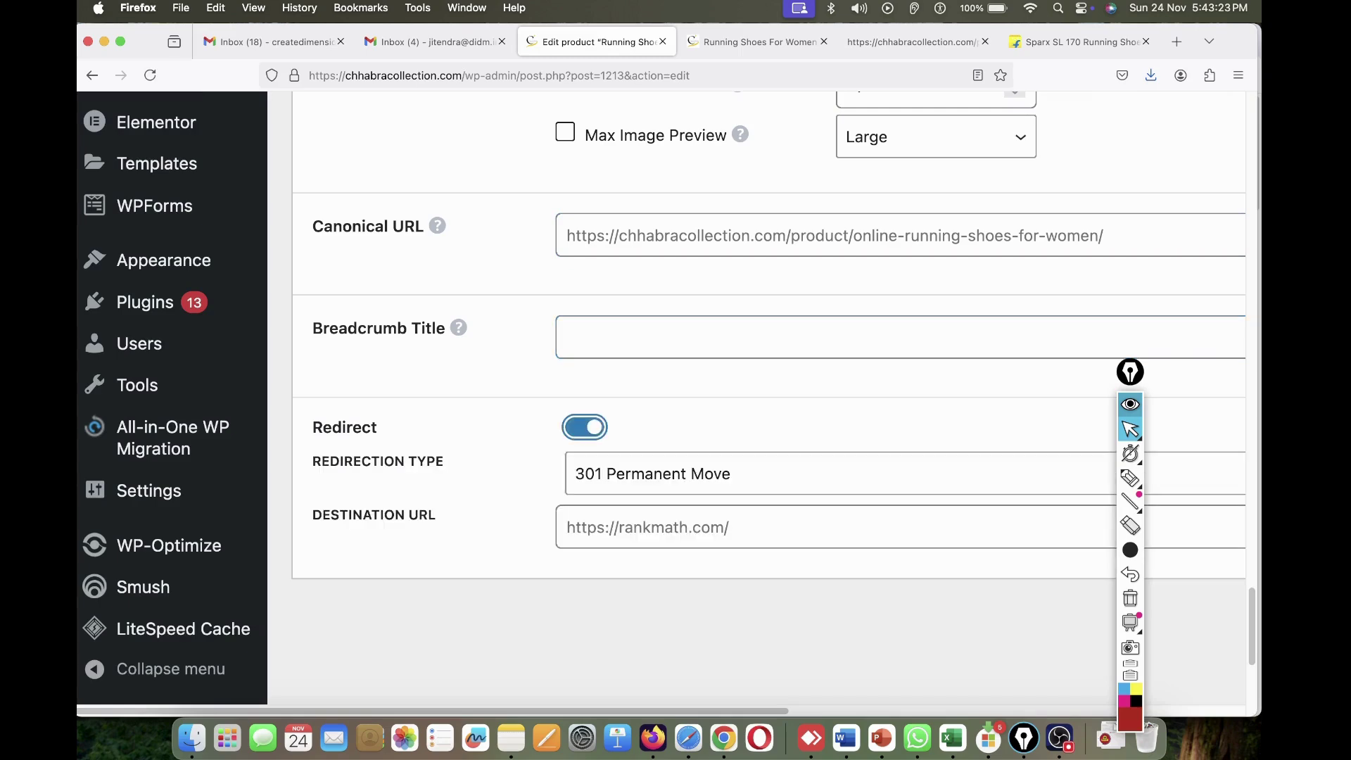
pyautogui.scroll(-3, 704, 428)
pyautogui.click(704, 371)
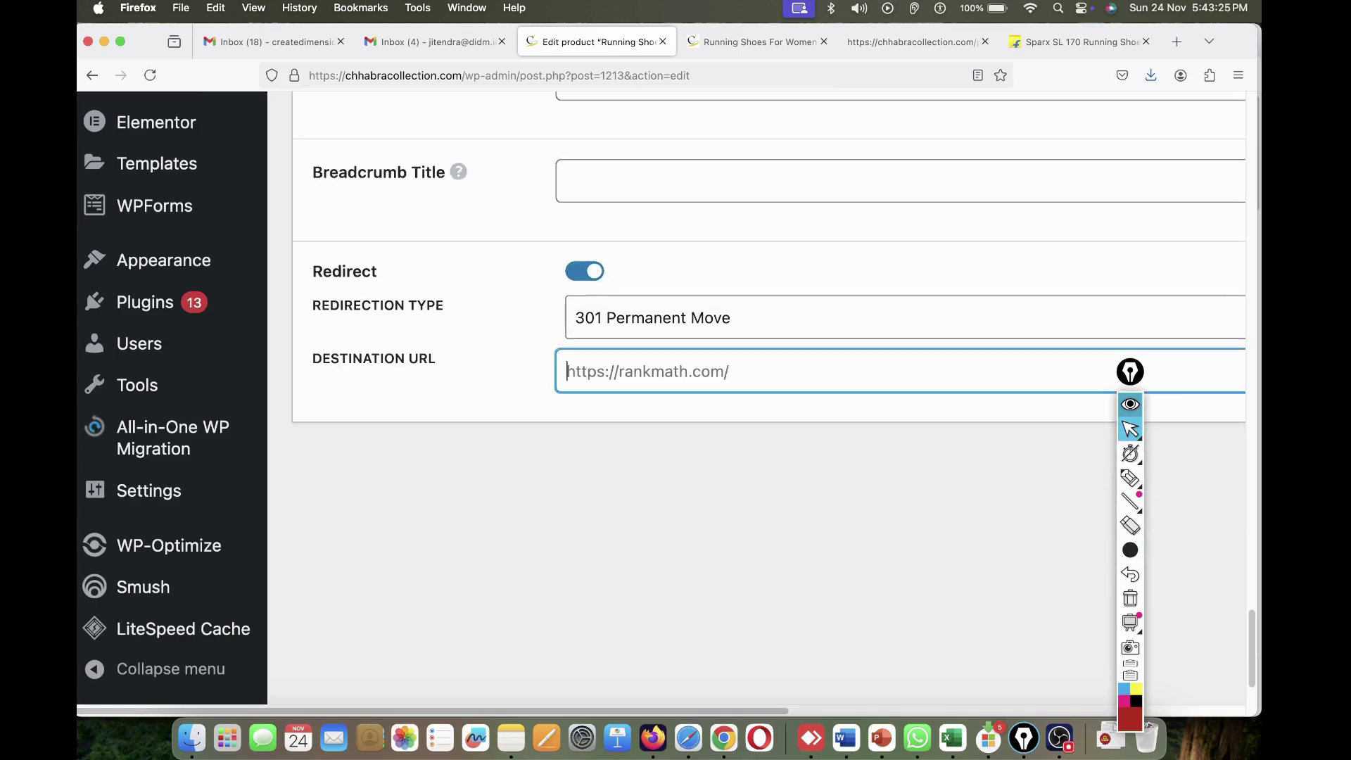
pyautogui.press('super+0')
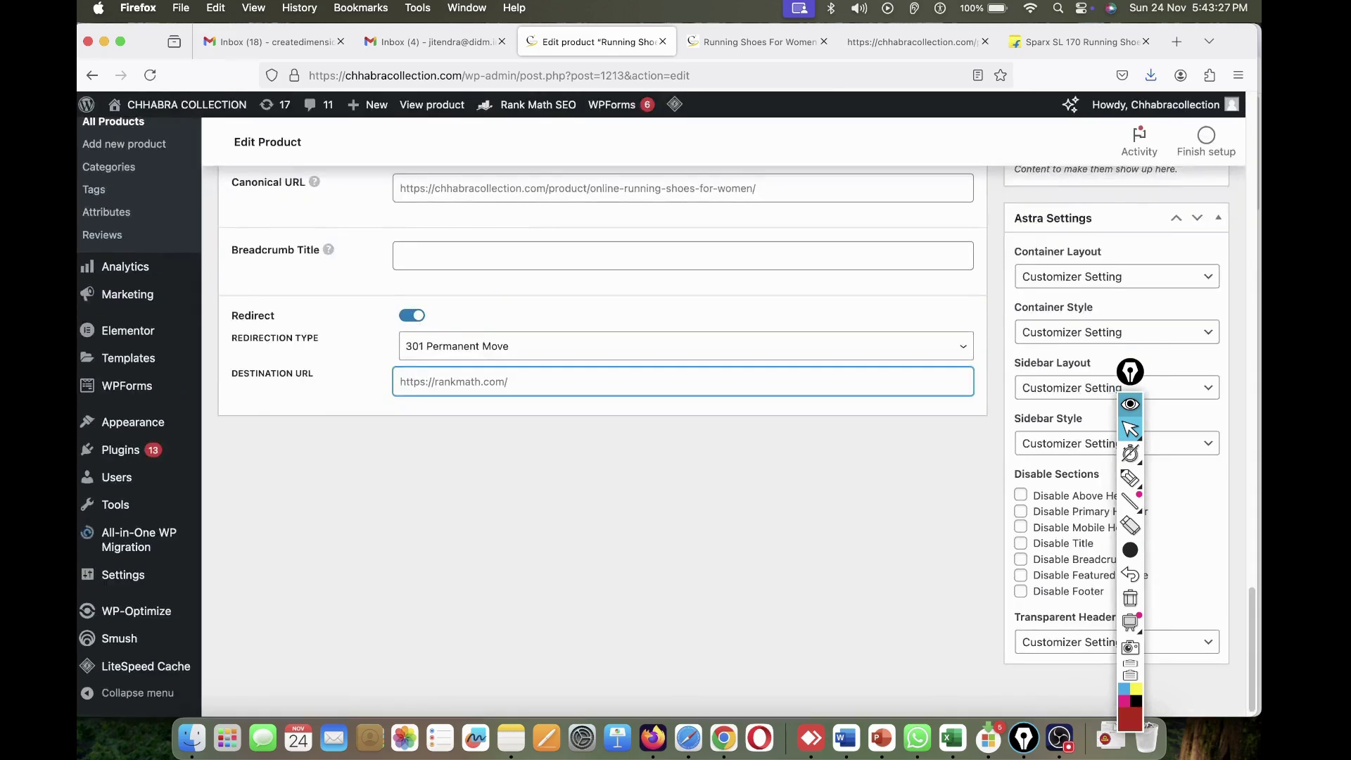
# - Recheck the offers in the short description, and view the schema in use in the Rank Math SEO settings
pyautogui.scroll(10, 598, 422)
pyautogui.scroll(5, 598, 422)
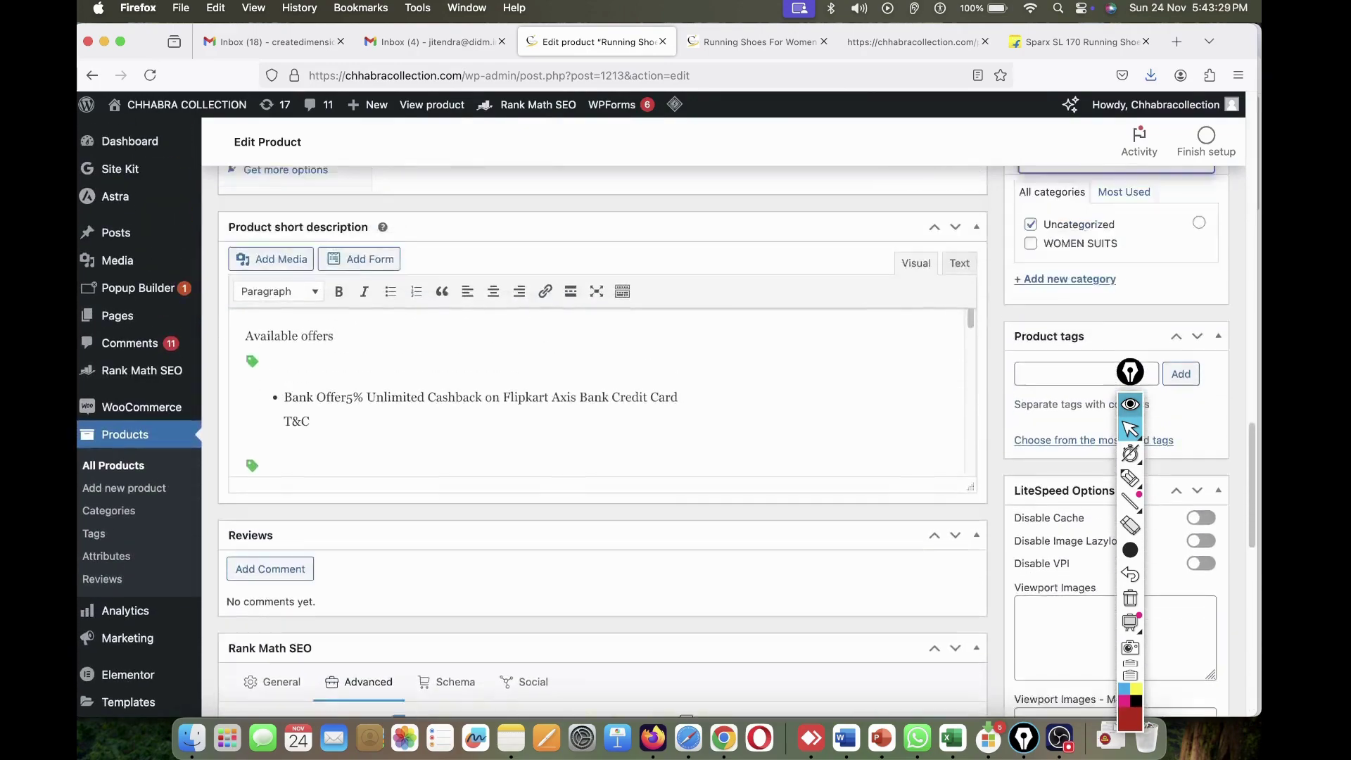
pyautogui.scroll(-10, 450, 352)
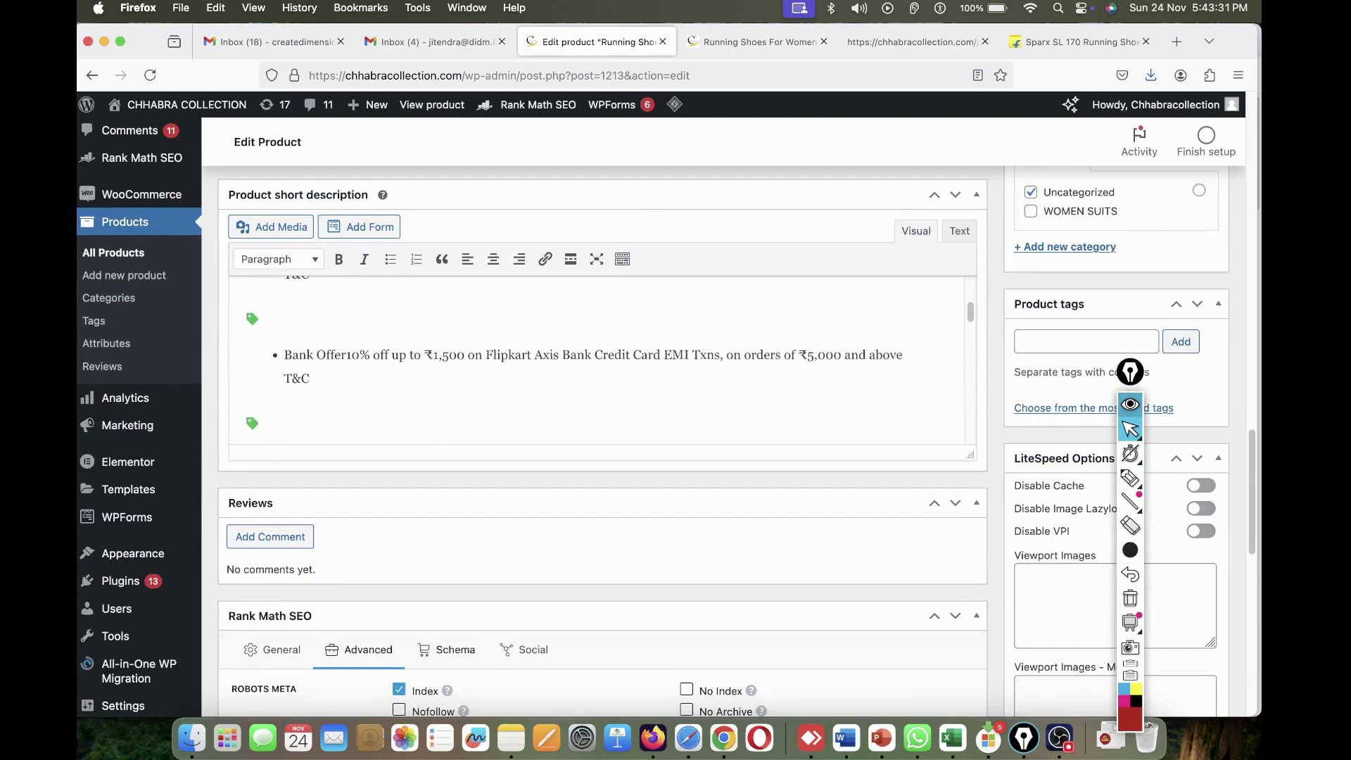
pyautogui.click(447, 328)
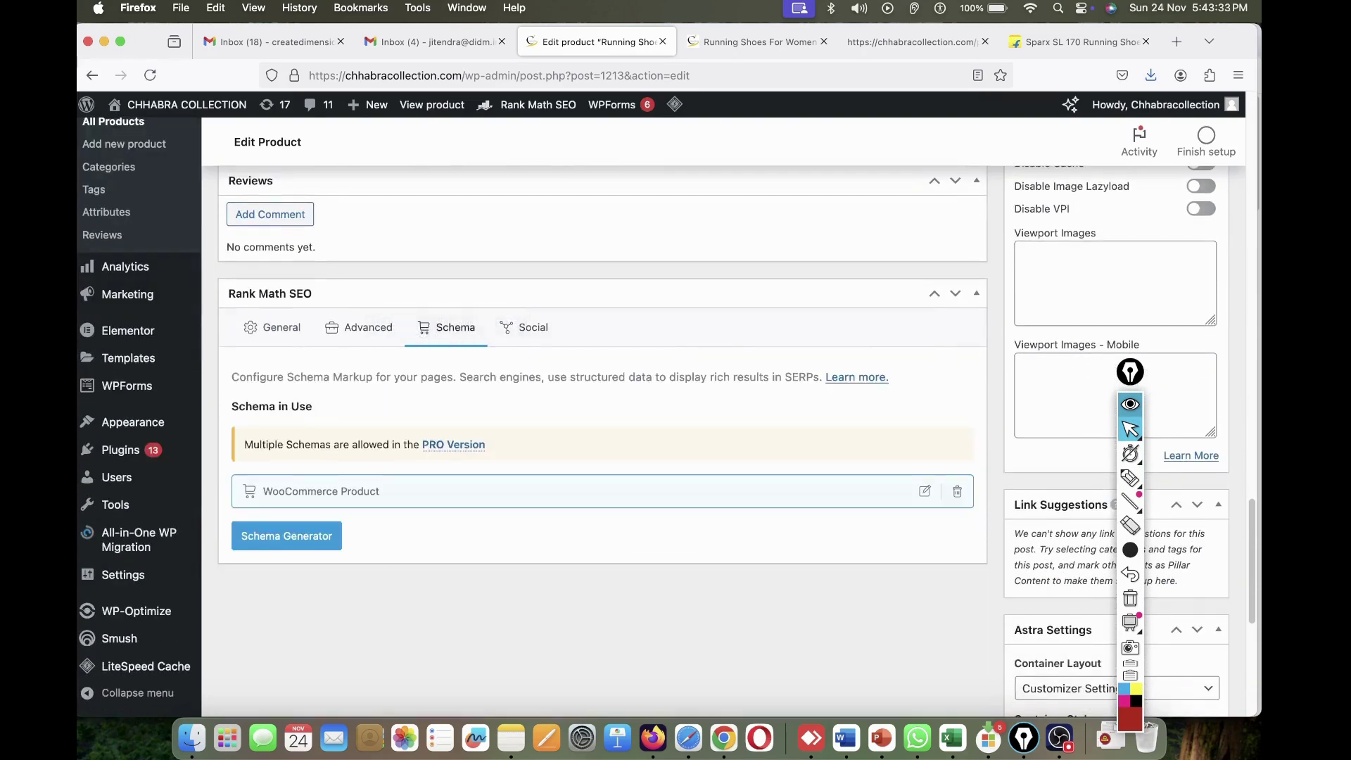
pyautogui.scroll(-1, 737, 441)
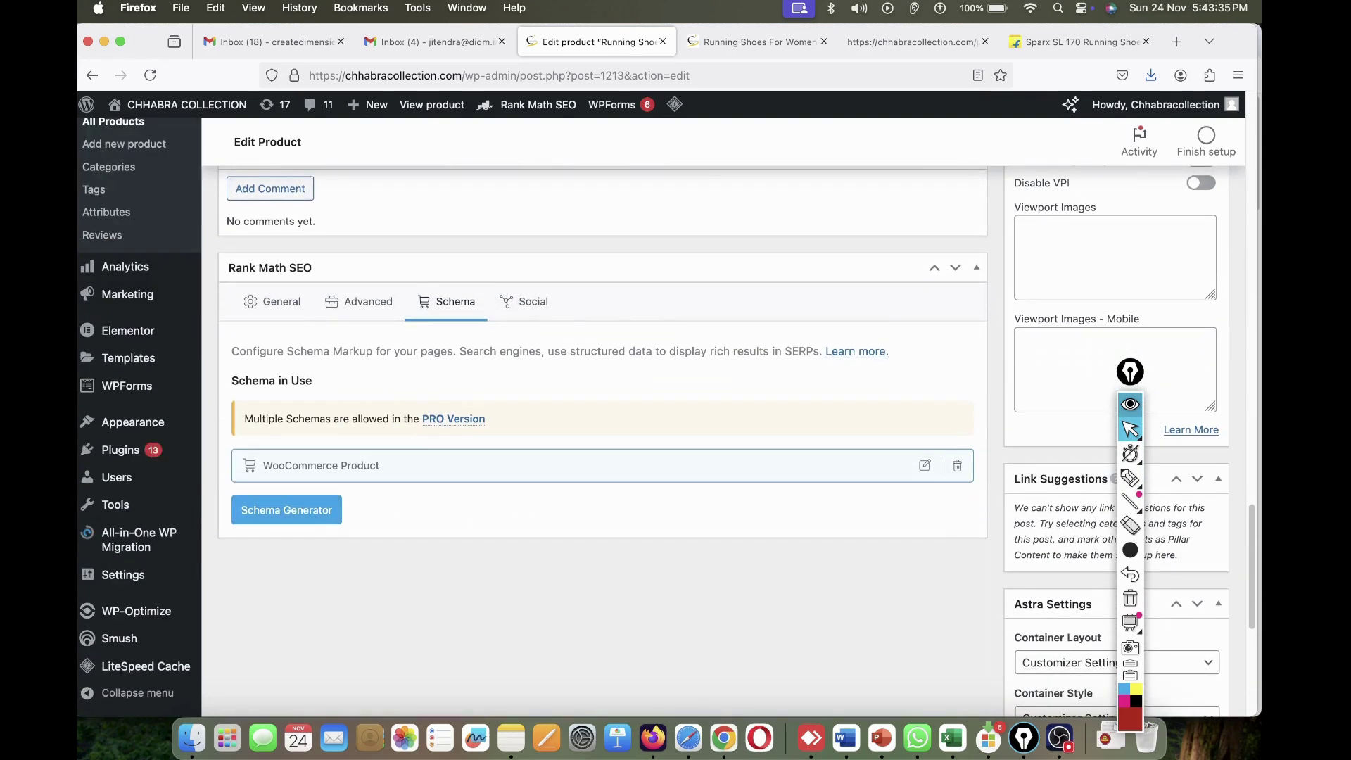
# - Open the social snippet editor in Rank Math SEO and view the product's Facebook share preview
pyautogui.click(524, 301)
pyautogui.click(270, 424)
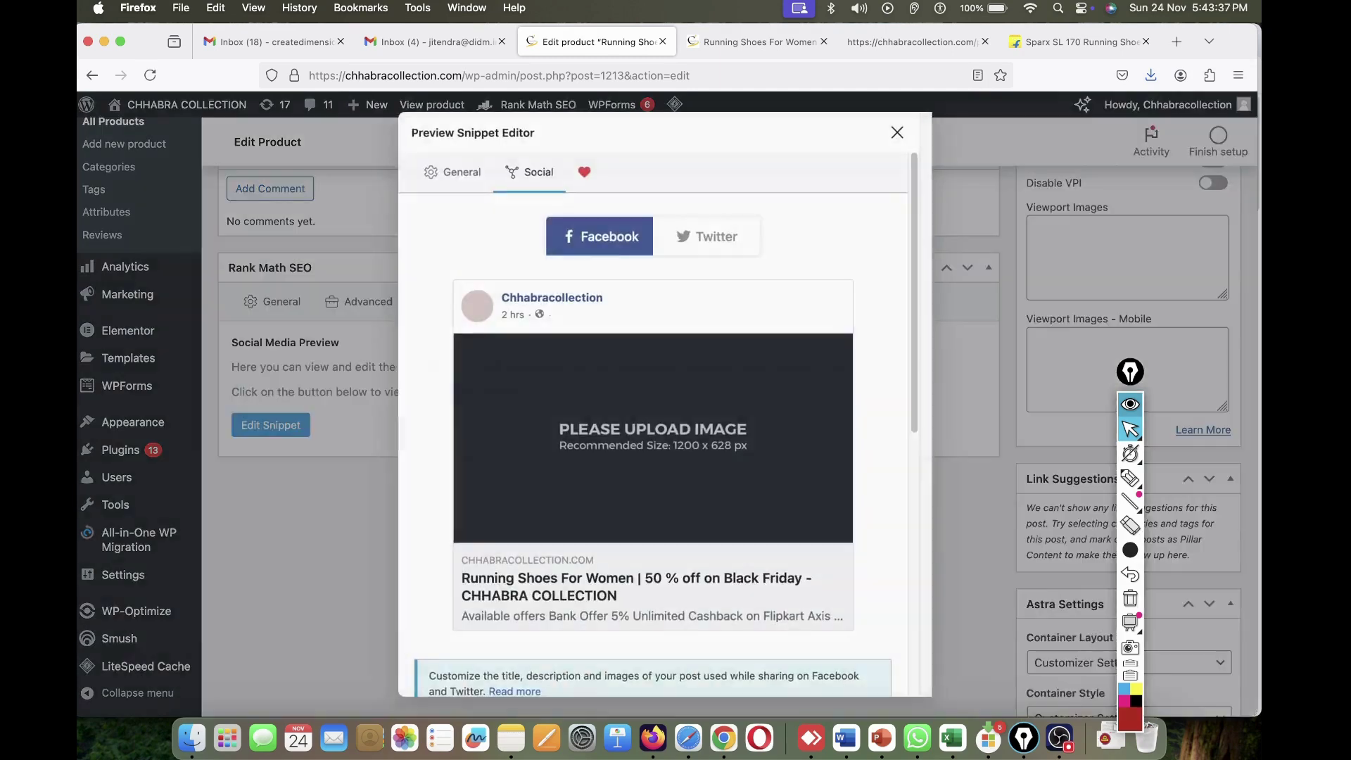
pyautogui.click(453, 171)
pyautogui.click(529, 171)
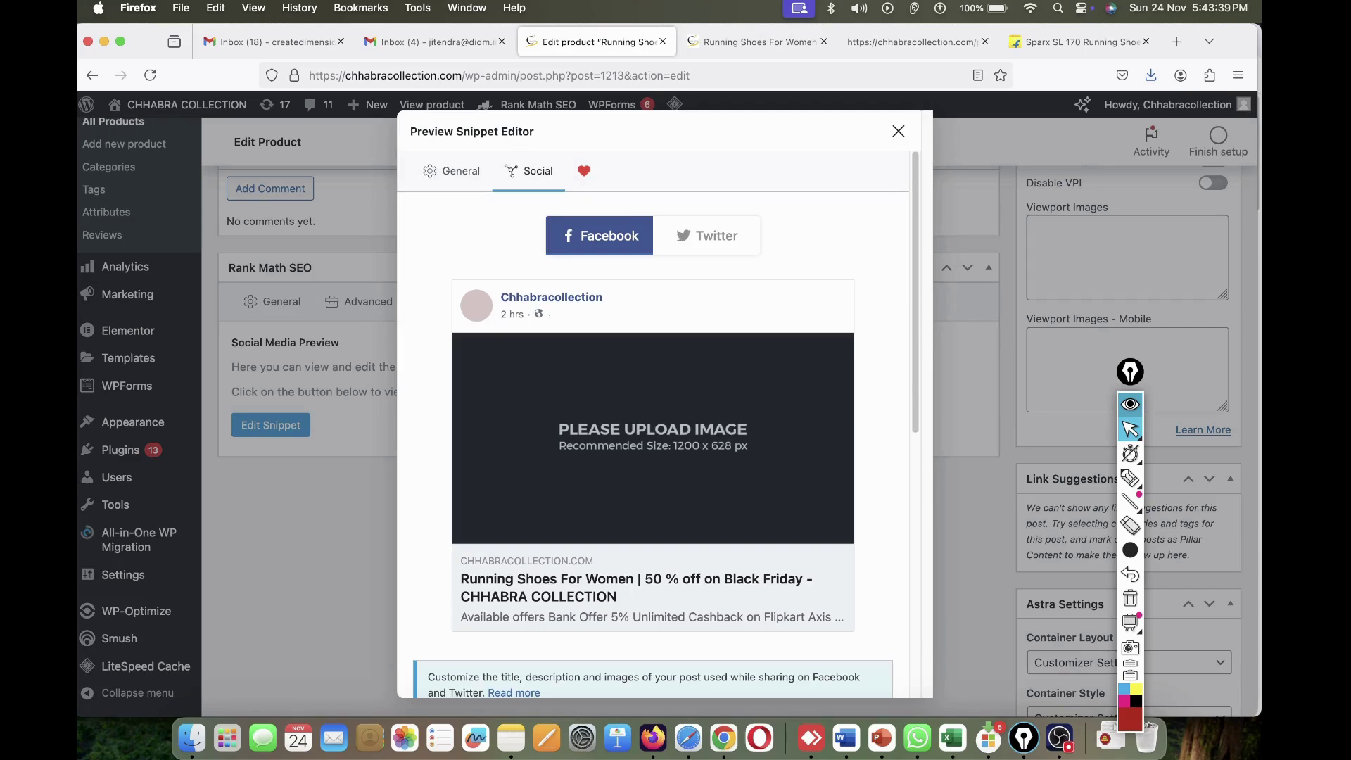
# - Close the social media preview and open the snippet editor from the product's general SEO settings
pyautogui.click(898, 131)
pyautogui.scroll(3, 655, 422)
pyautogui.scroll(-1, 655, 423)
pyautogui.click(272, 418)
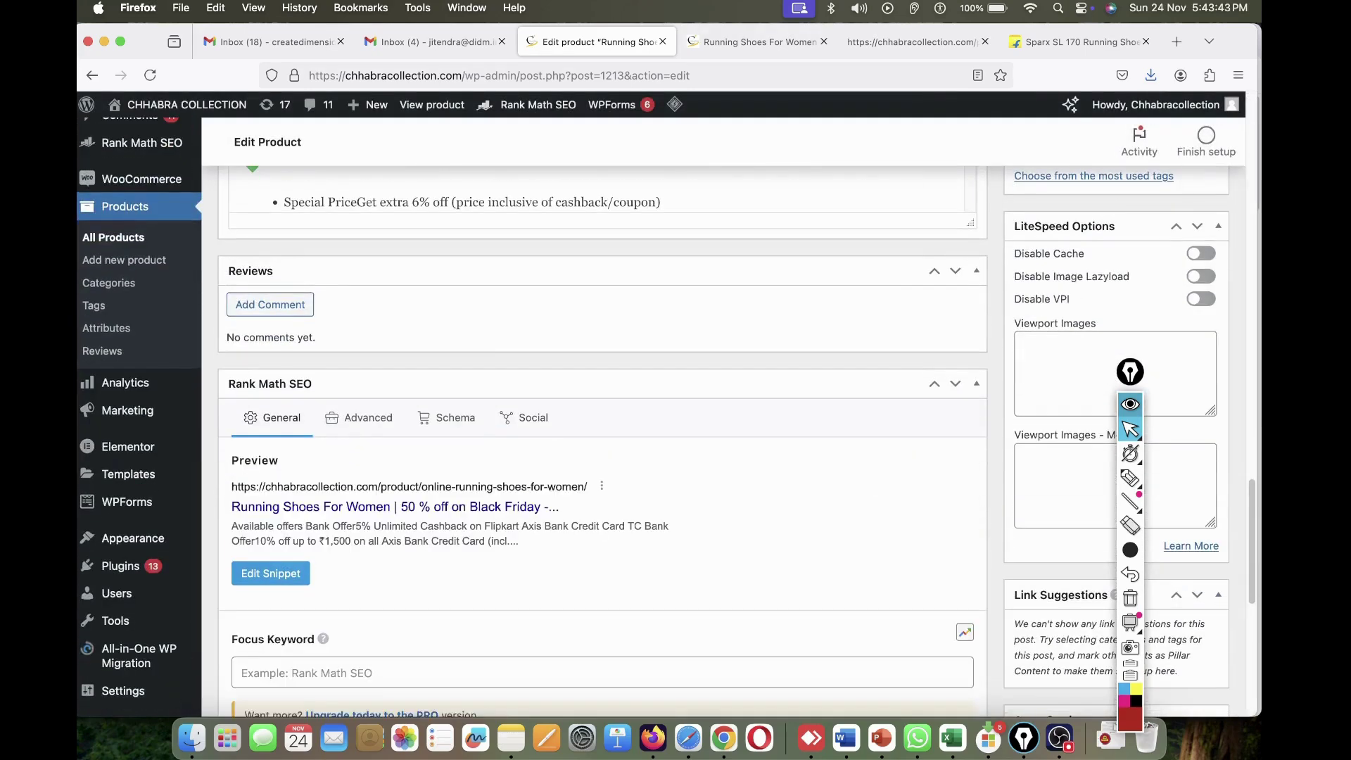
pyautogui.scroll(-3, 602, 437)
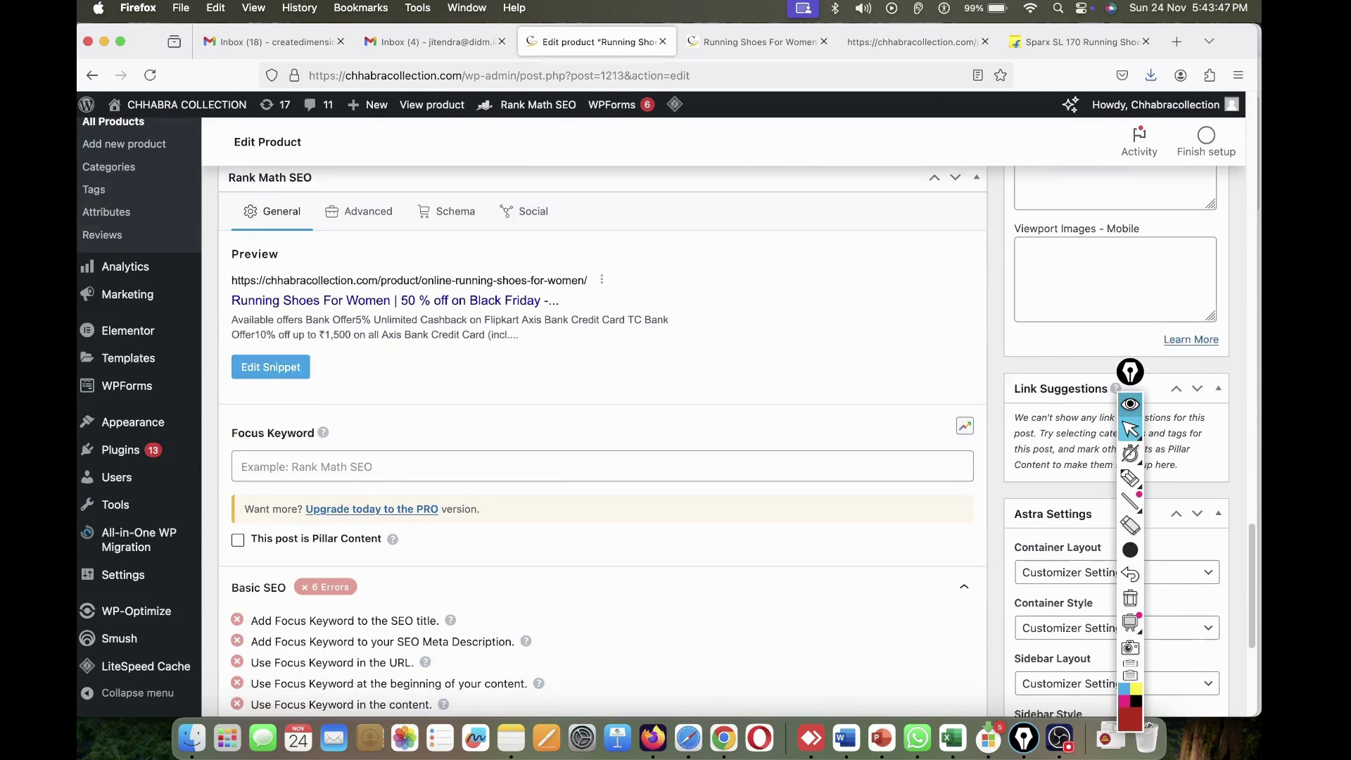
pyautogui.scroll(3, 262, 363)
pyautogui.click(263, 364)
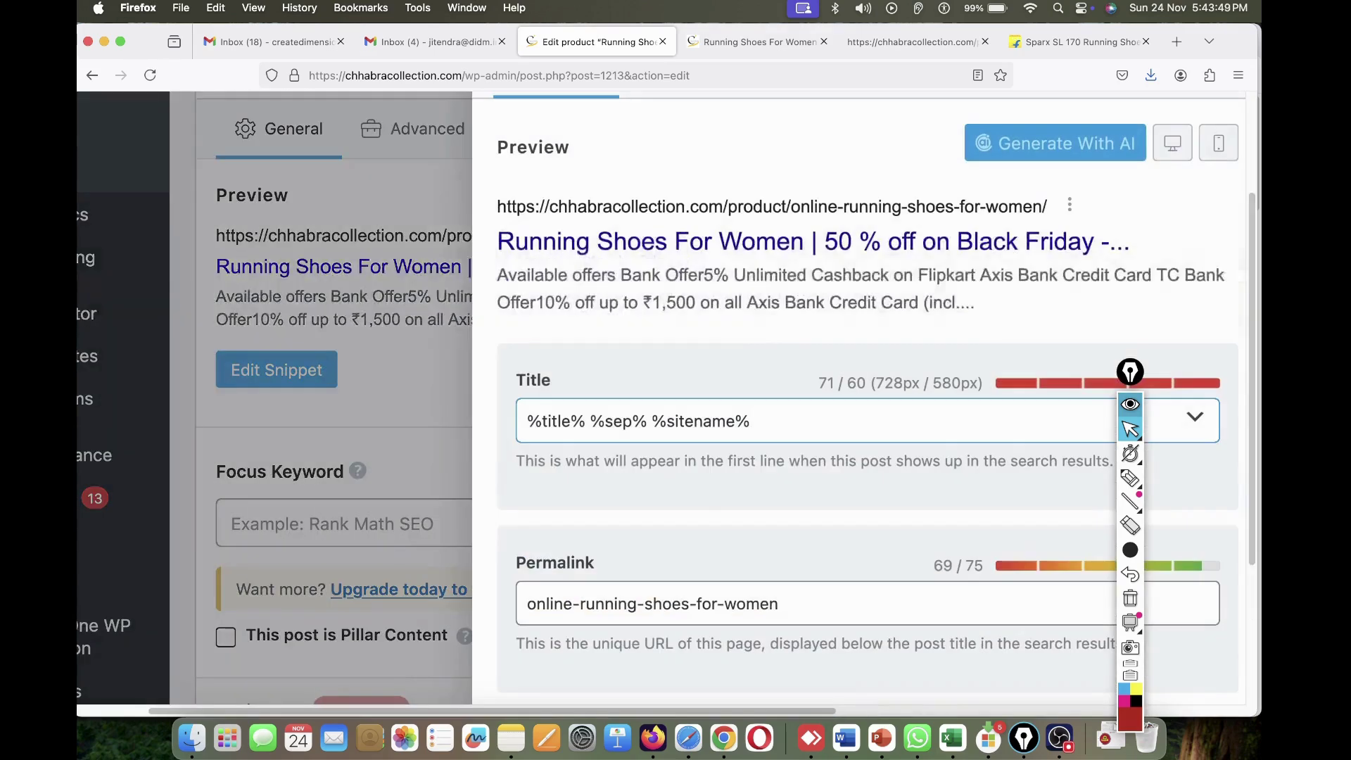
# - Review the title, permalink and description fields of the product's search snippet
pyautogui.scroll(-2, 859, 423)
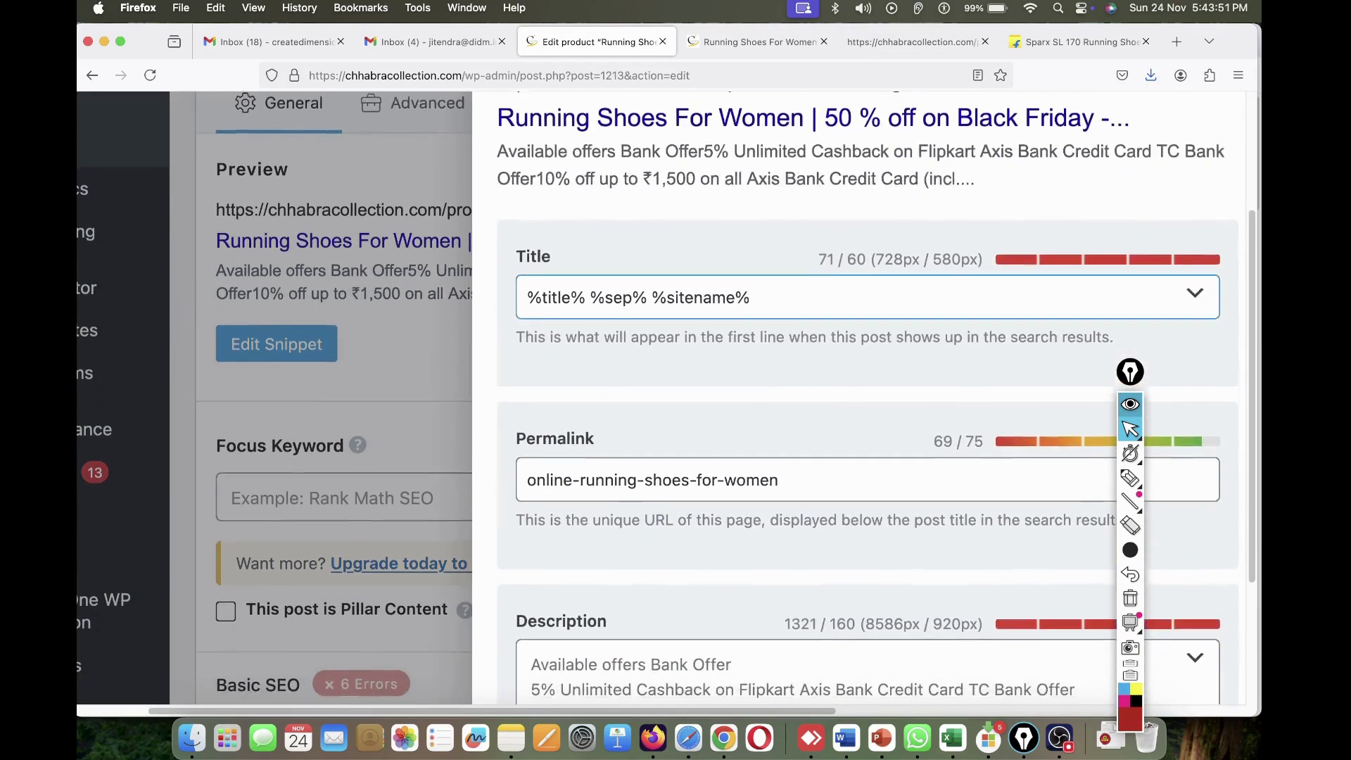
pyautogui.scroll(2, 858, 422)
pyautogui.scroll(-3, 865, 422)
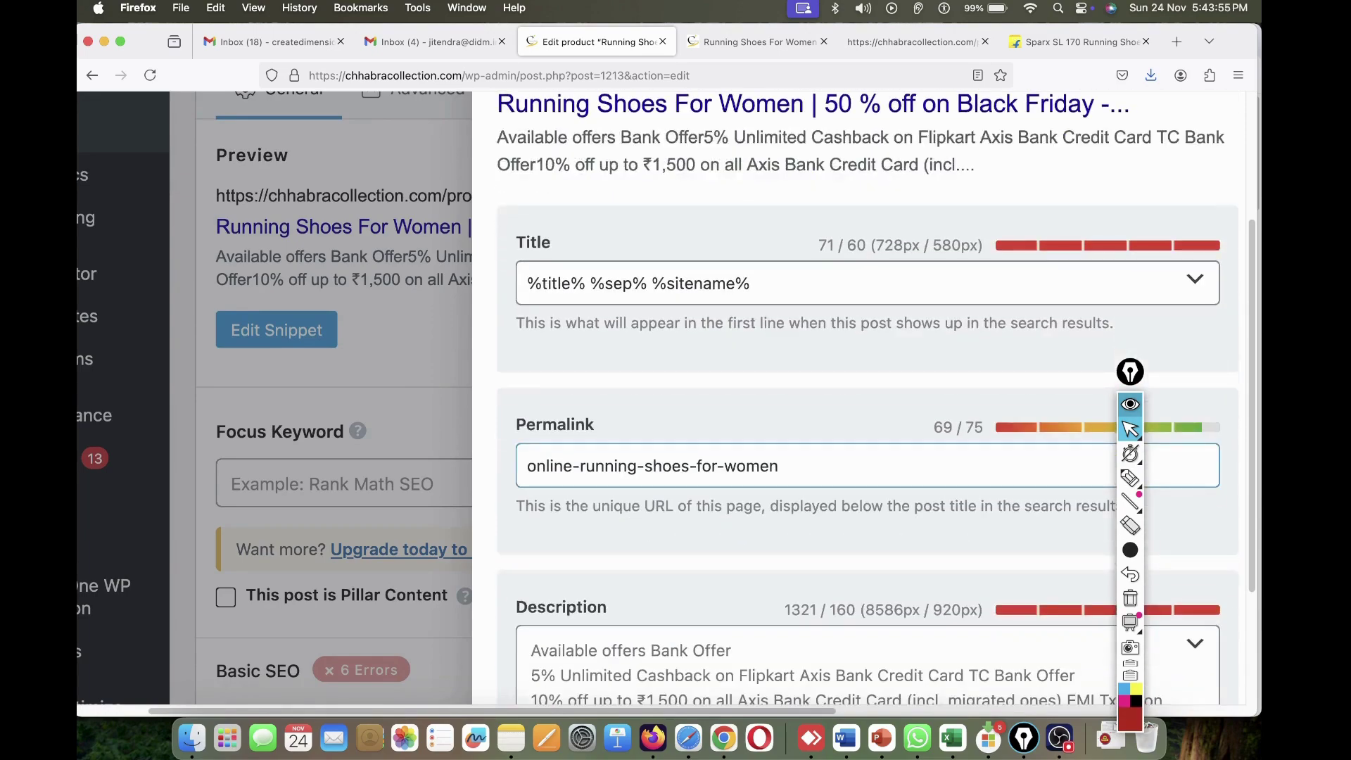
pyautogui.scroll(-5, 866, 422)
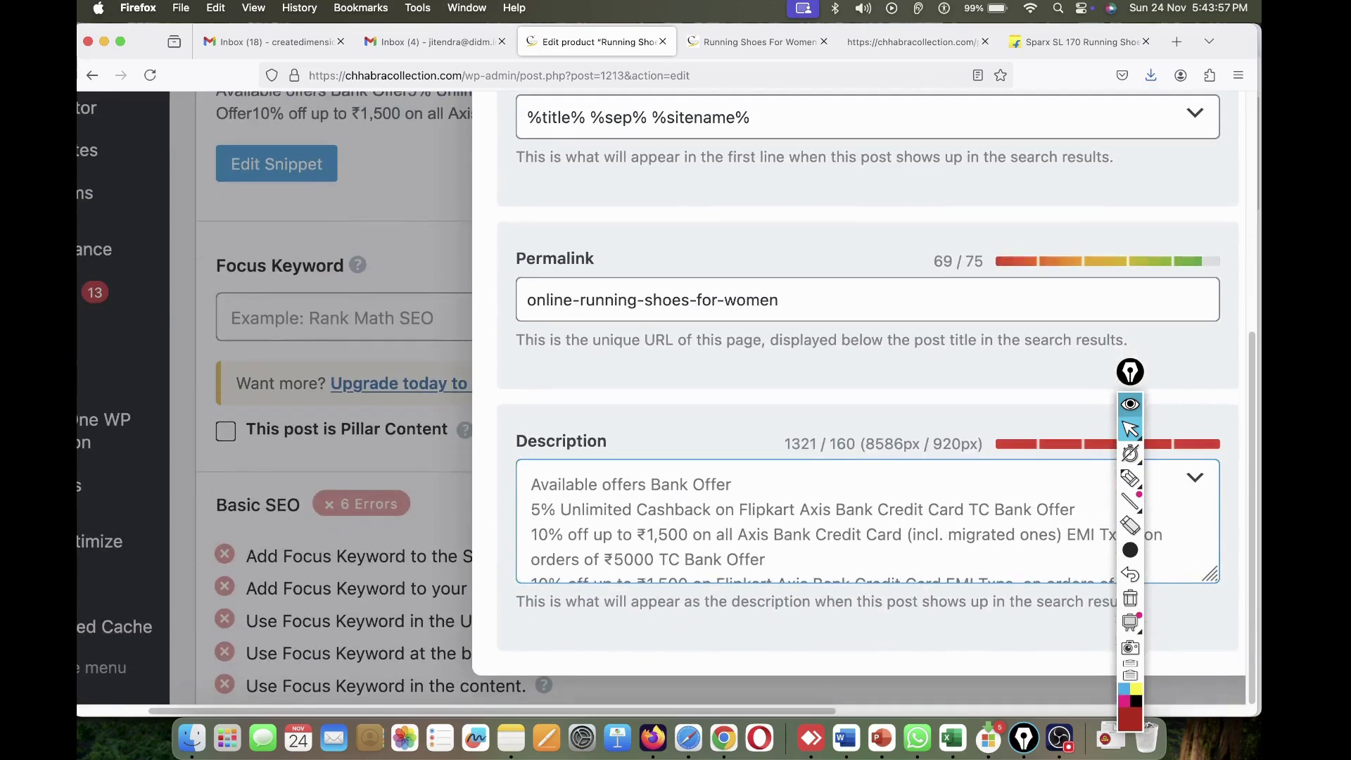
pyautogui.click(532, 485)
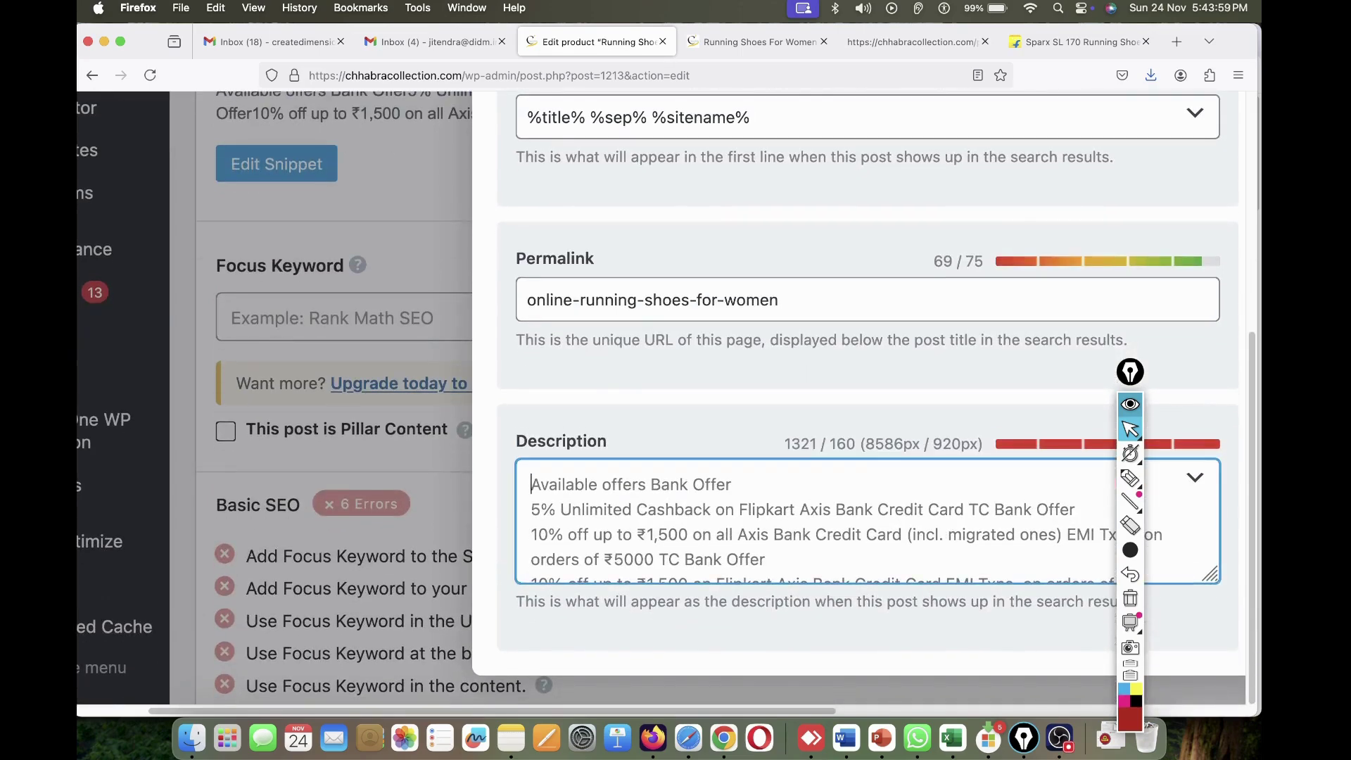
pyautogui.scroll(3, 865, 423)
pyautogui.scroll(5, 865, 422)
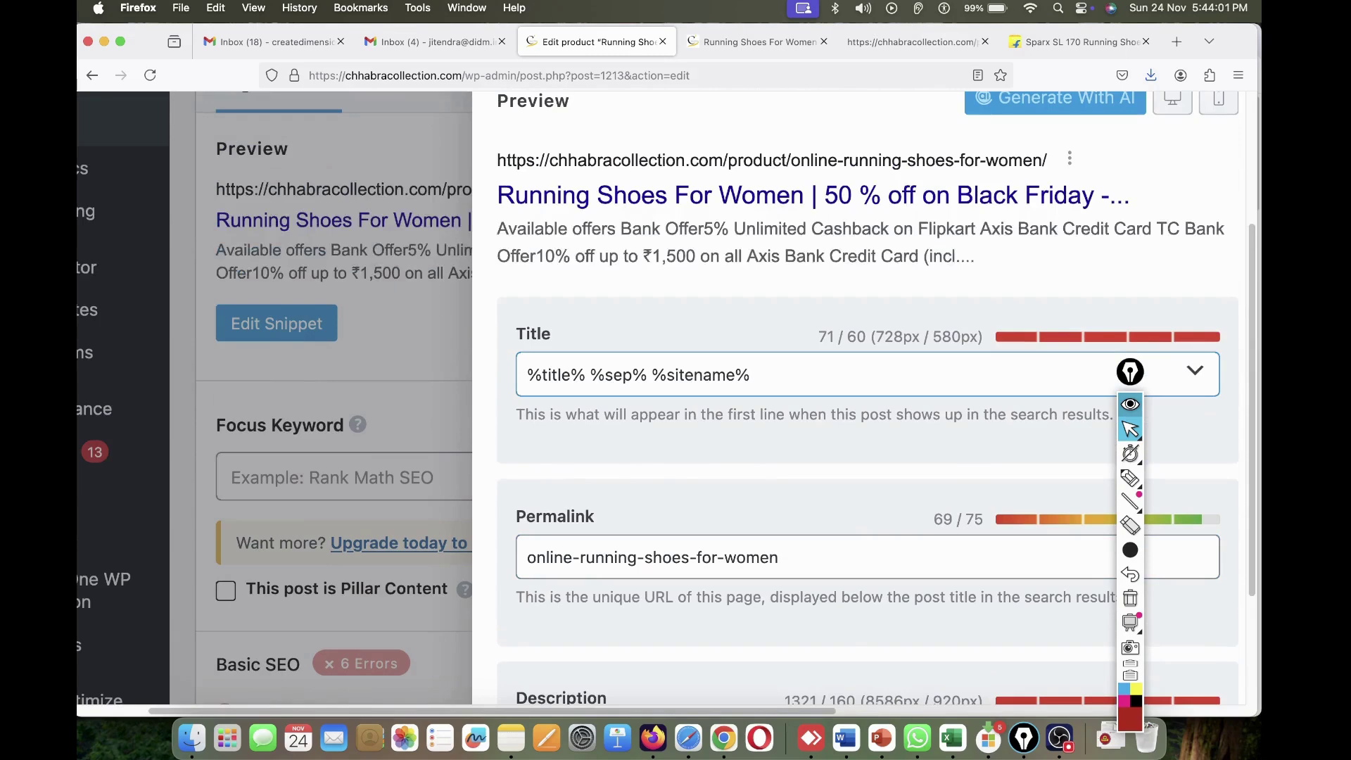
# - Replace the SEO title variables with "Running Shoes For Women | 50 % off on Black Friday", copied from the snippet preview
pyautogui.moveTo(497, 195); pyautogui.dragTo(1094, 195)
pyautogui.press('super+c')
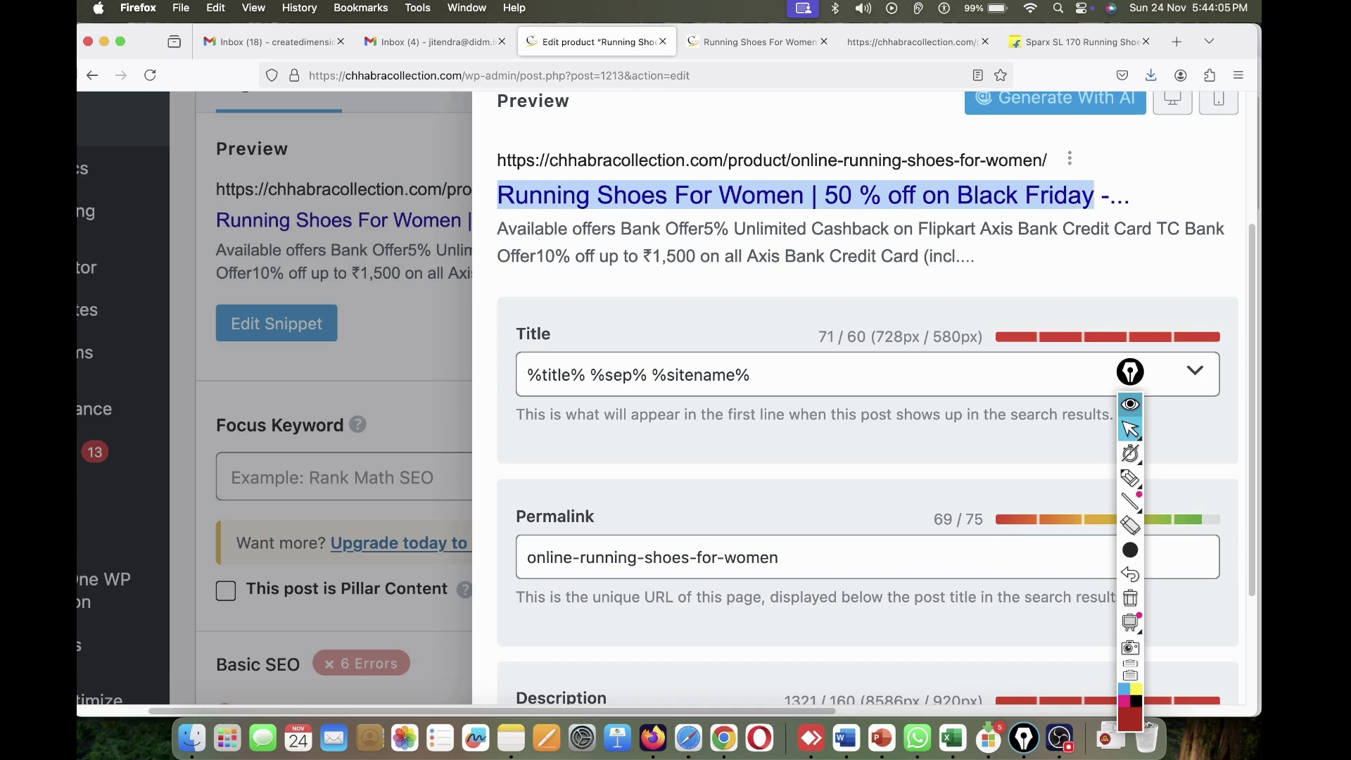
pyautogui.click(753, 375)
pyautogui.press('super+a')
pyautogui.press('BackSpace')
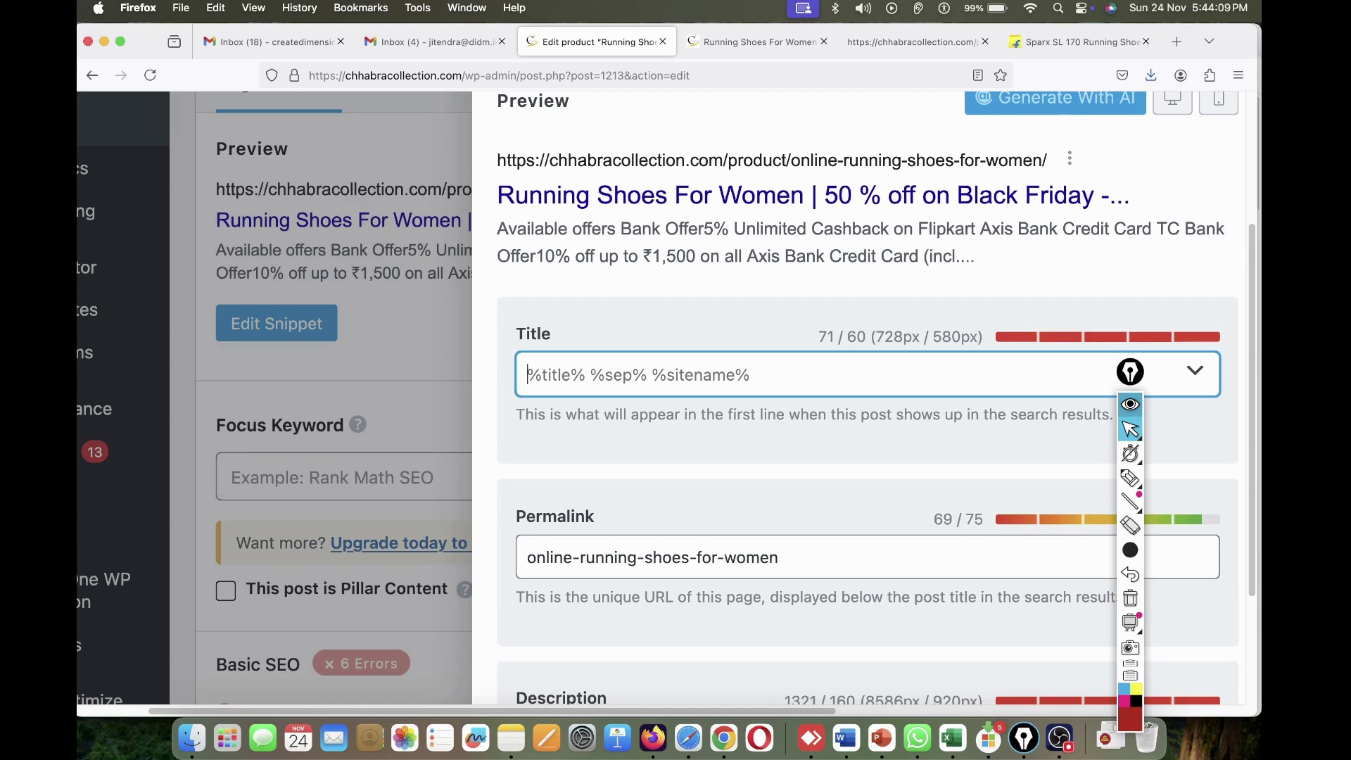
pyautogui.press('super+v')
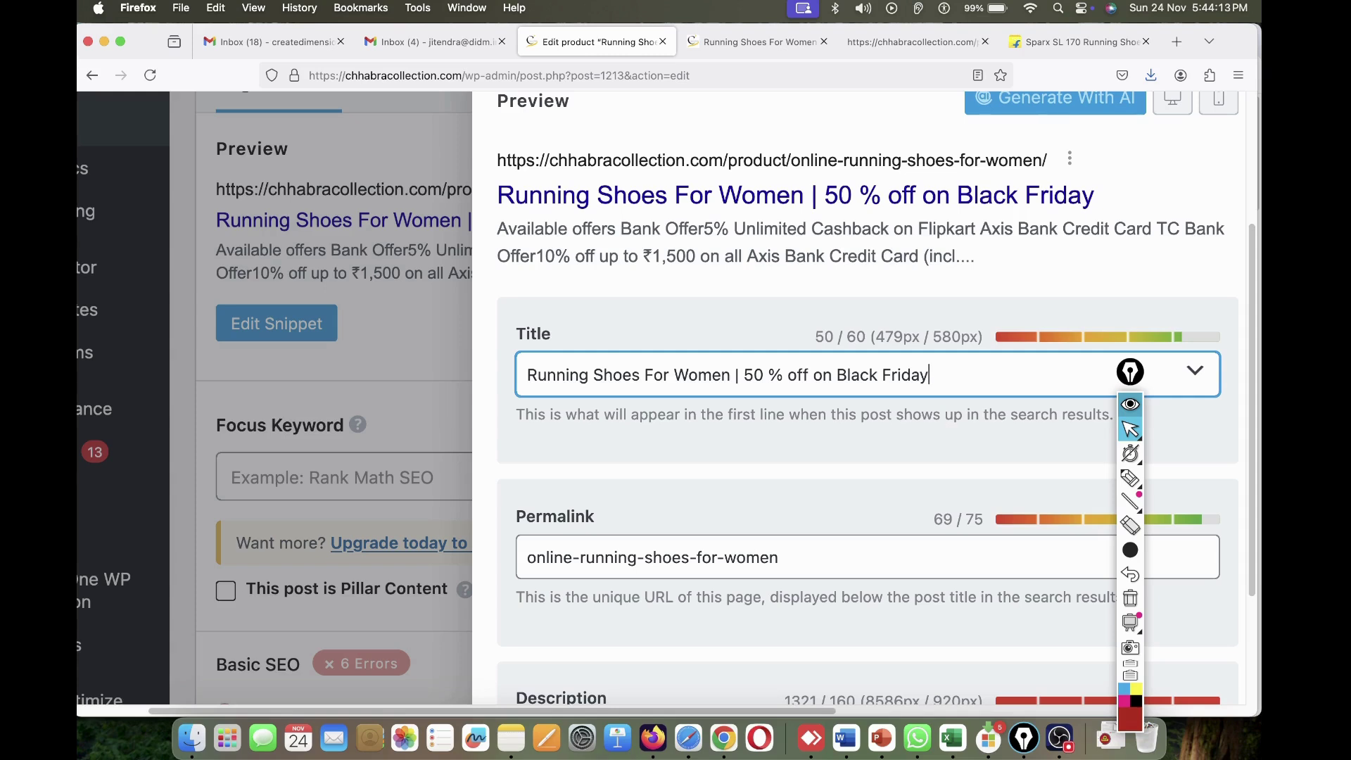
# - Put "Best" at the start of the SEO title and capitalise "off" as "Off"
pyautogui.click(528, 374)
pyautogui.write('Best')
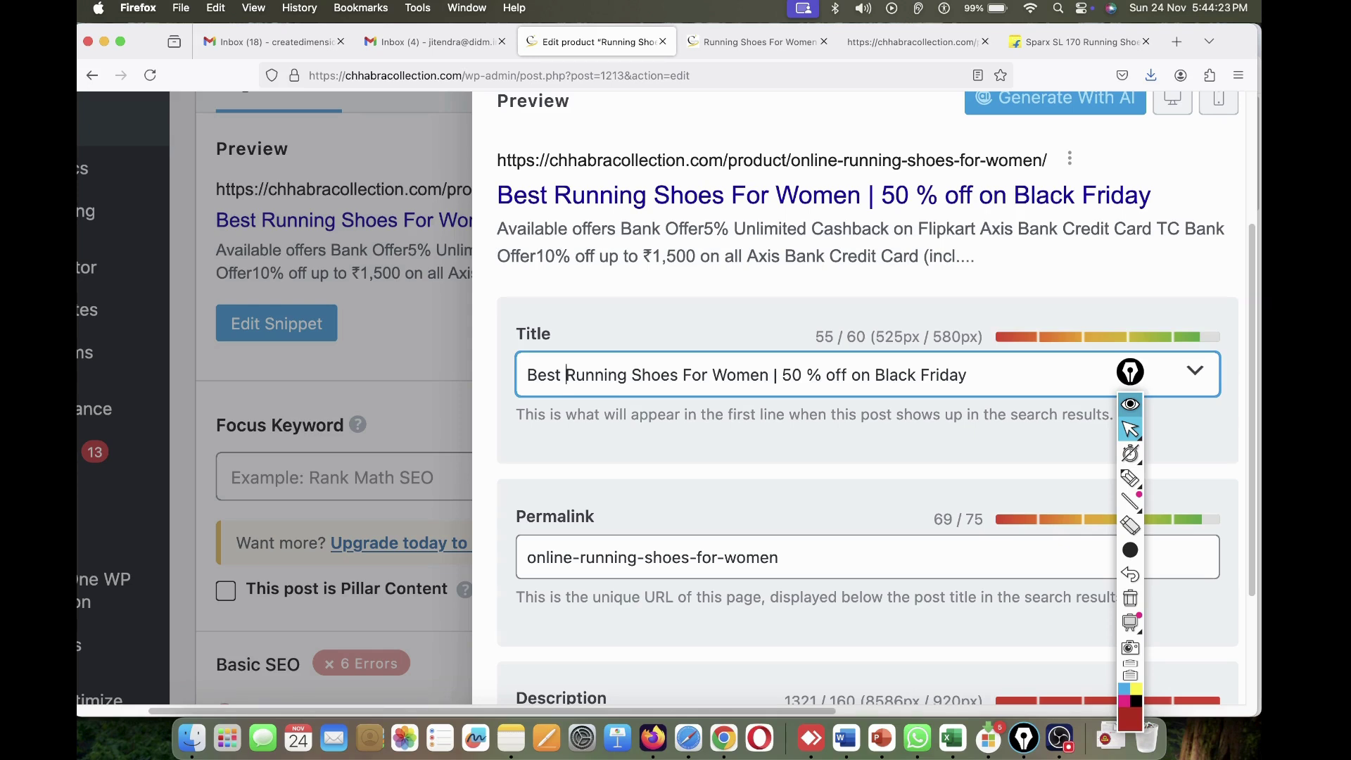
pyautogui.moveTo(836, 375); pyautogui.dragTo(827, 375)
pyautogui.write('O')
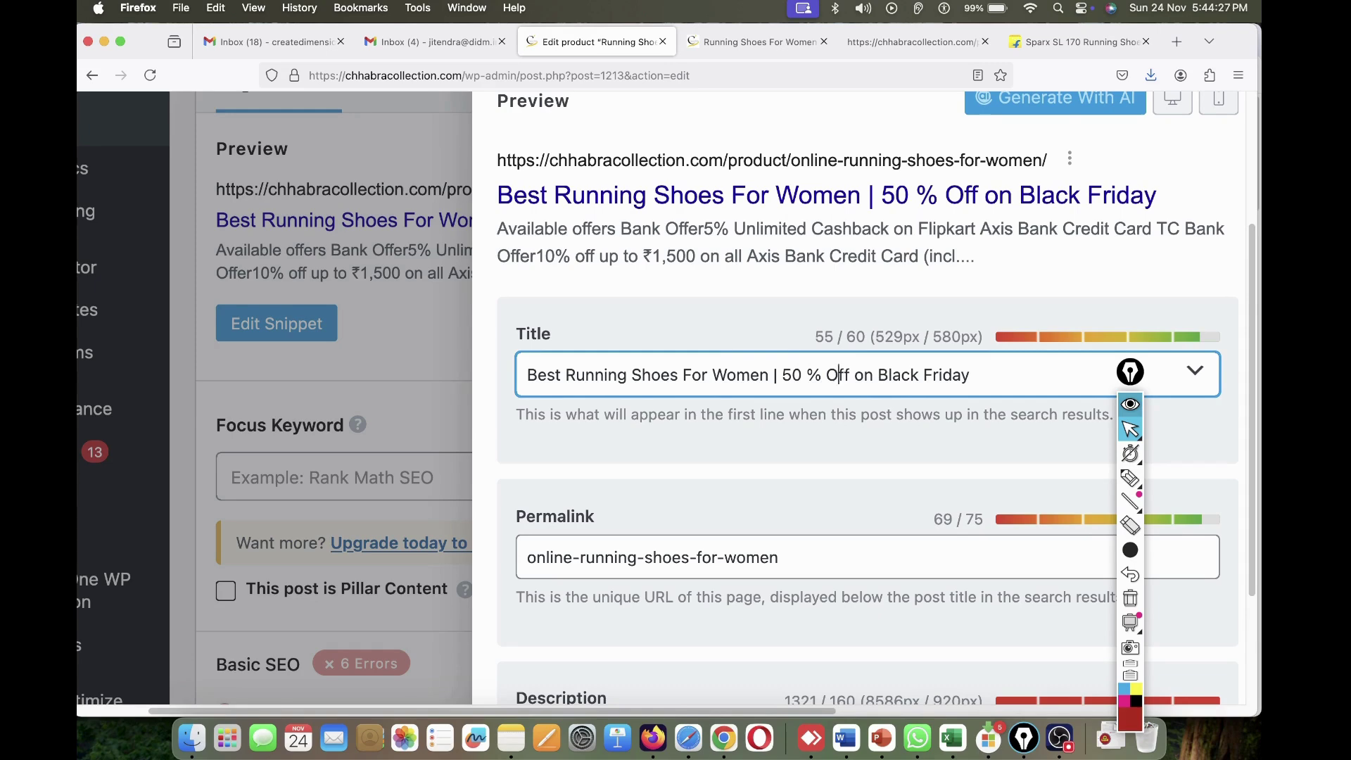
# - Append "- Chhabracollection" to the SEO title and move the annotation toolbar clear of the title field
pyautogui.click(969, 375)
pyautogui.write('- C')
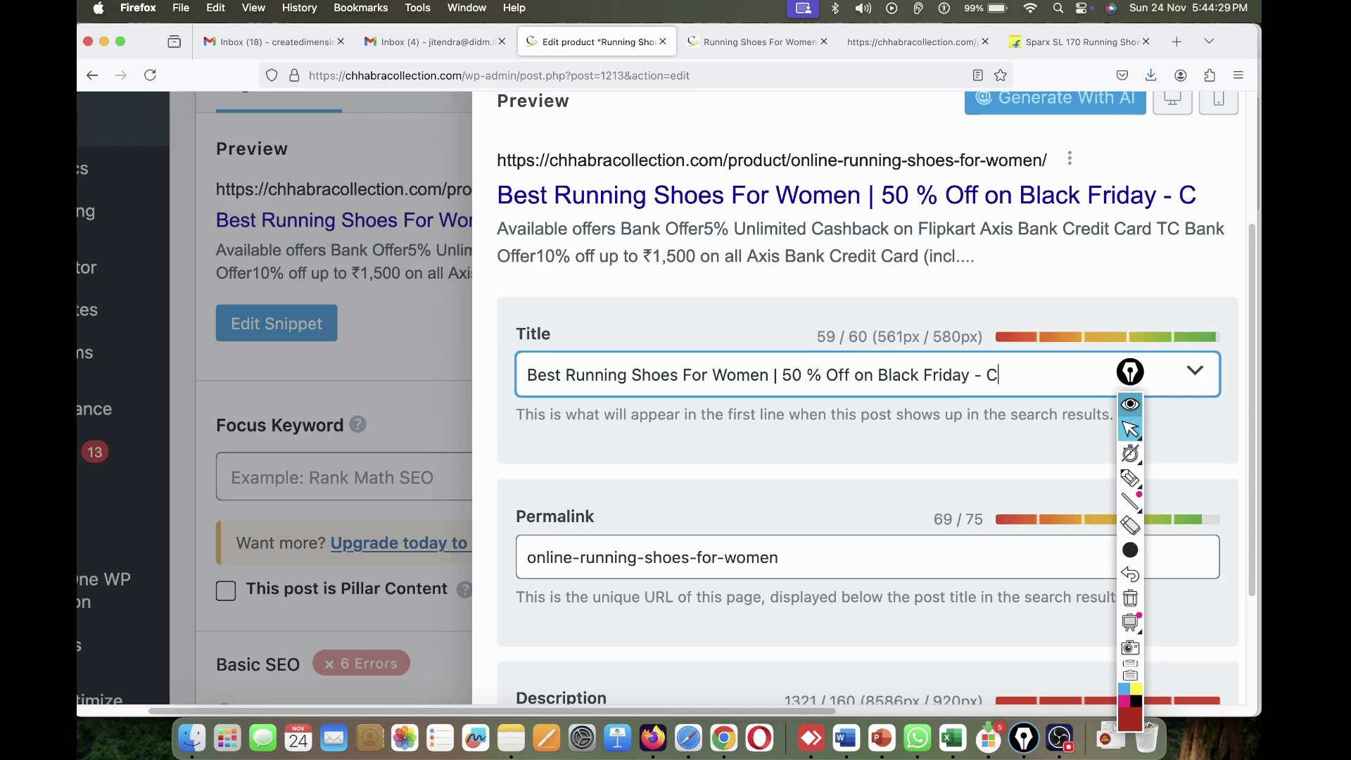
pyautogui.write('hhb')
pyautogui.press('BackSpace')
pyautogui.press('BackSpace')
pyautogui.press('BackSpace')
pyautogui.write('h')
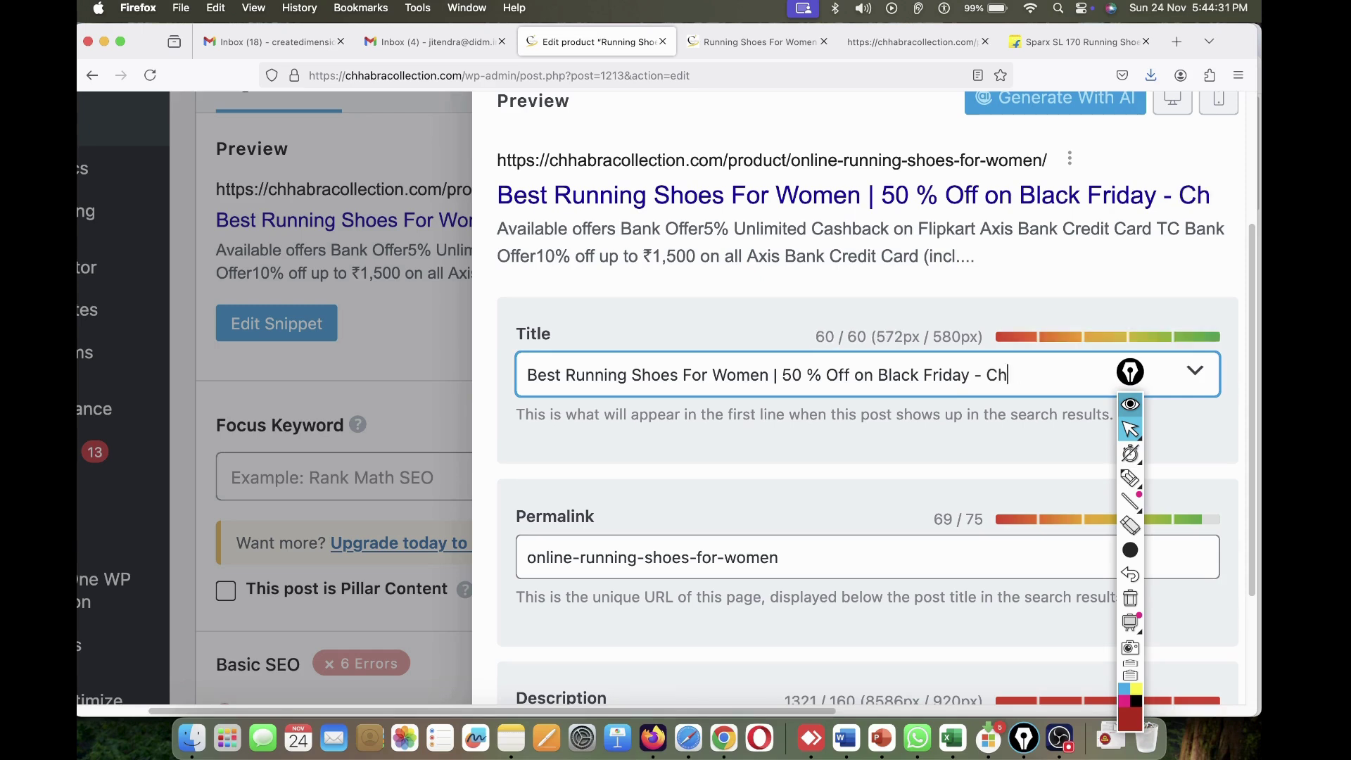
pyautogui.write('habracoll')
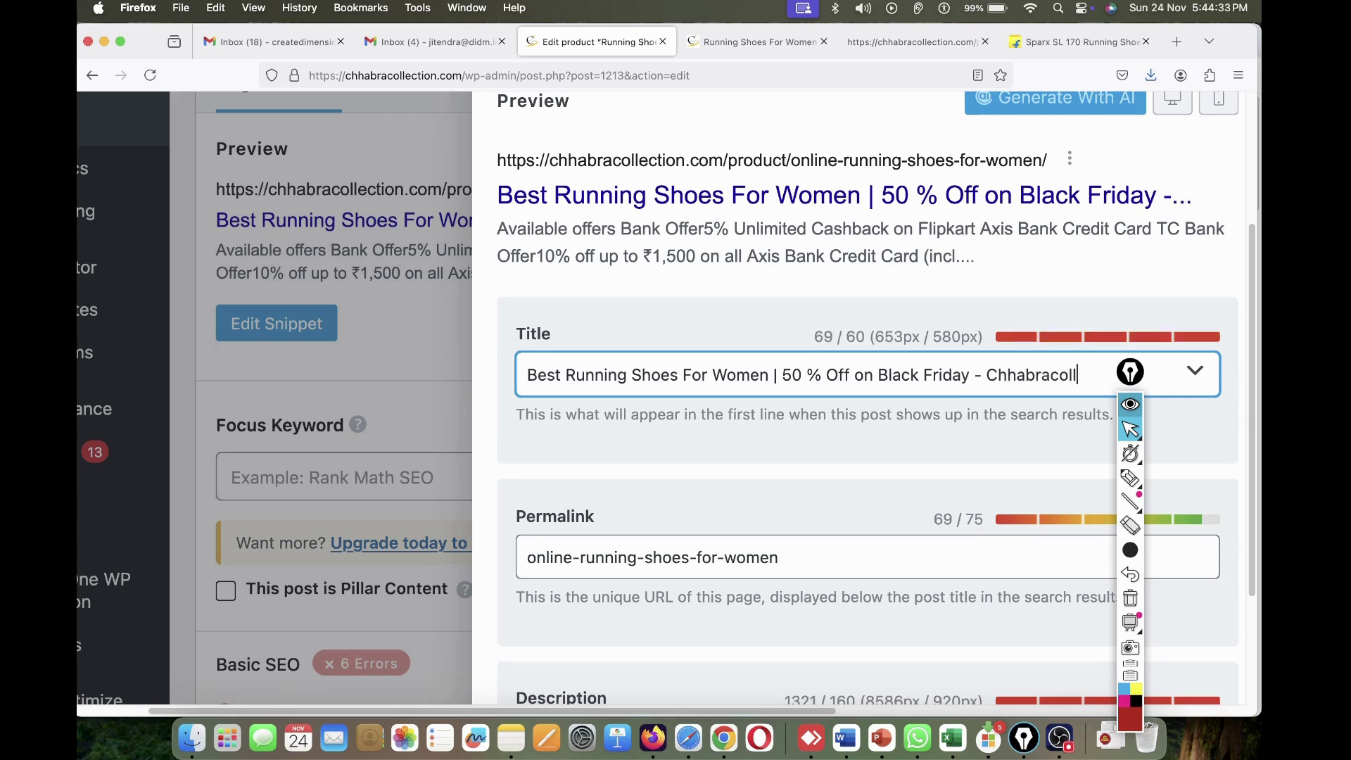
pyautogui.write('ection')
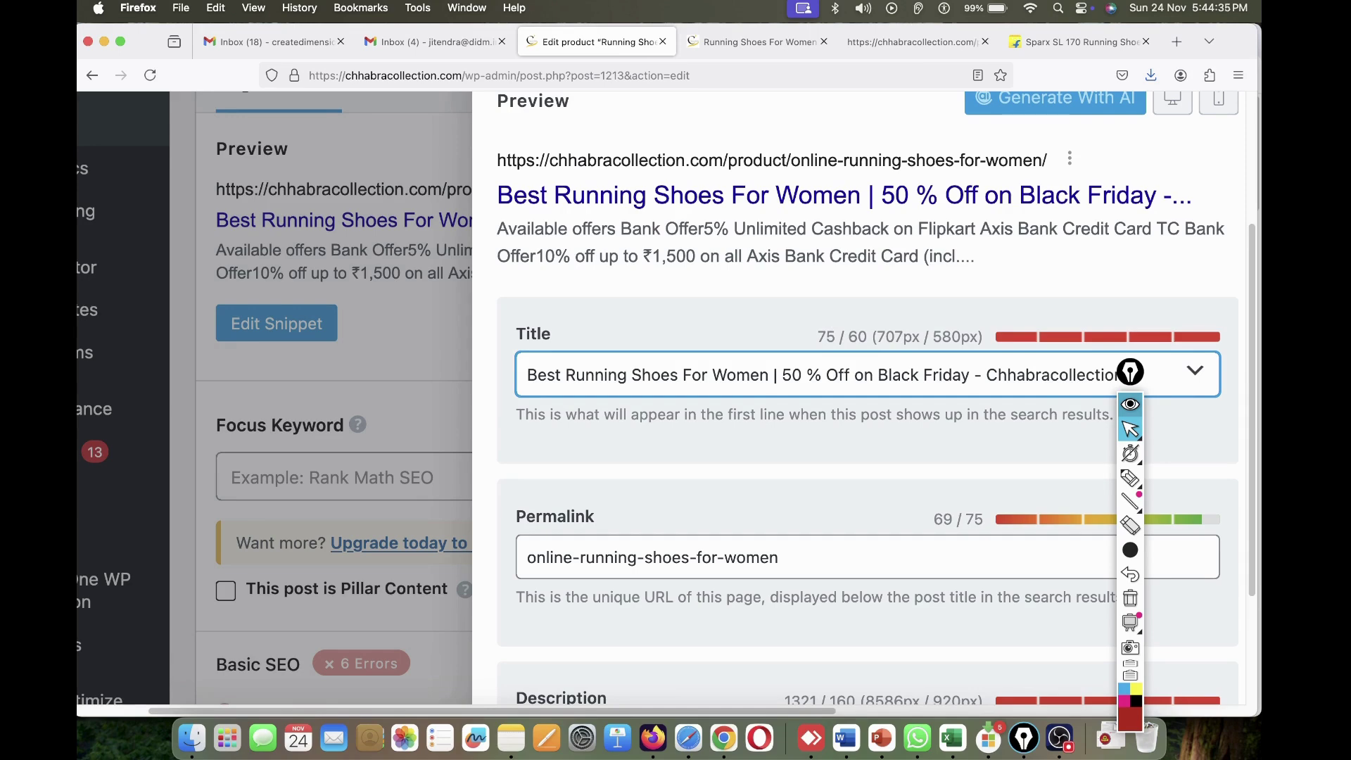
pyautogui.moveTo(1130, 371); pyautogui.dragTo(1198, 427)
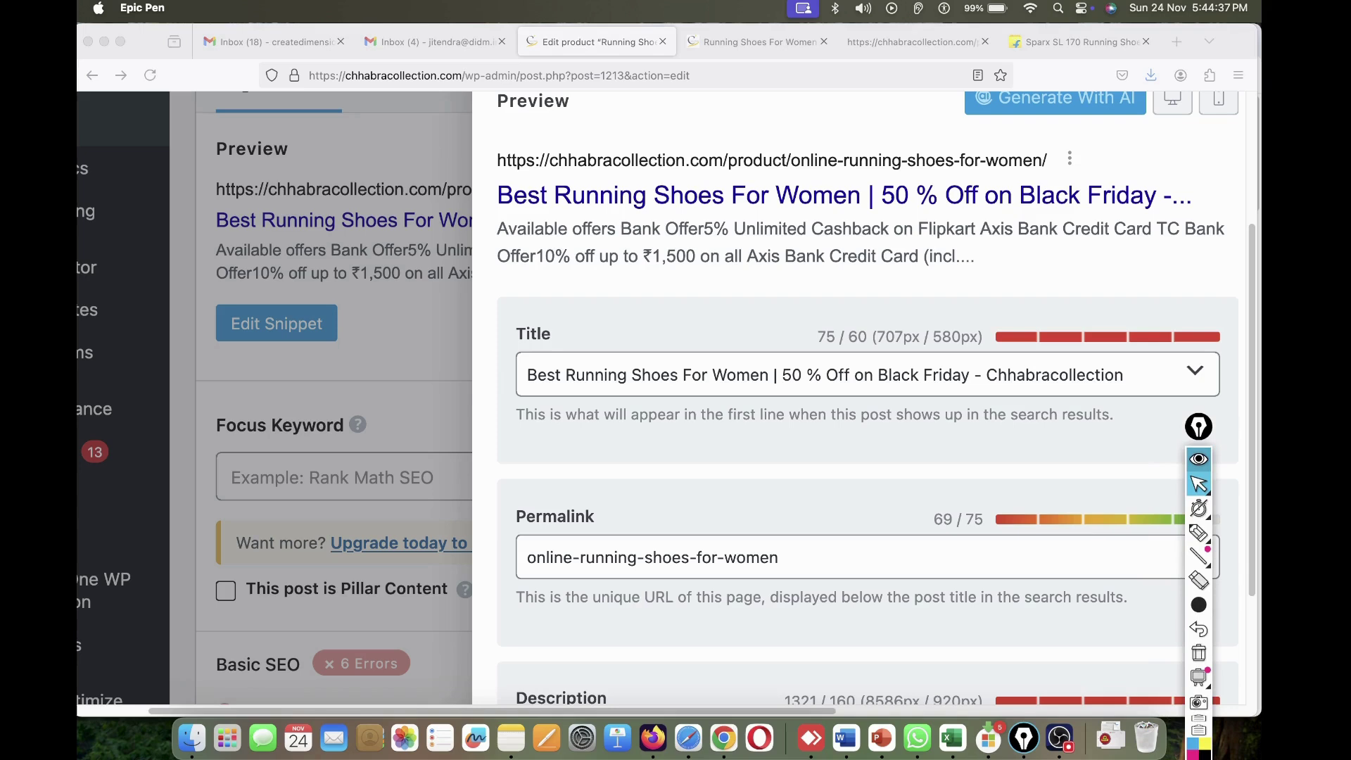
# - Set the meta description to "Best Running Shoes For Women", copied from the SEO title
pyautogui.scroll(-3, 867, 397)
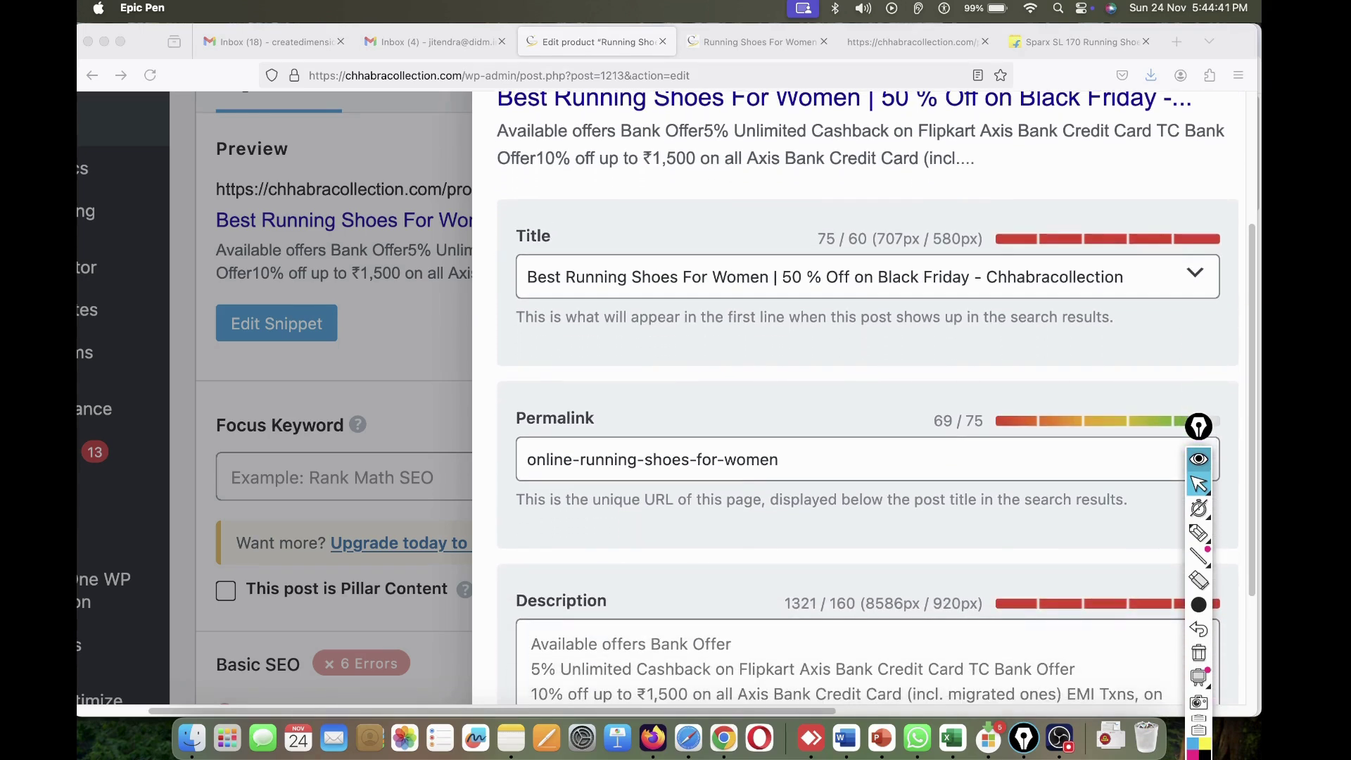
pyautogui.tripleClick(537, 277)
pyautogui.click(537, 277)
pyautogui.moveTo(528, 277); pyautogui.dragTo(768, 277)
pyautogui.press('super+c')
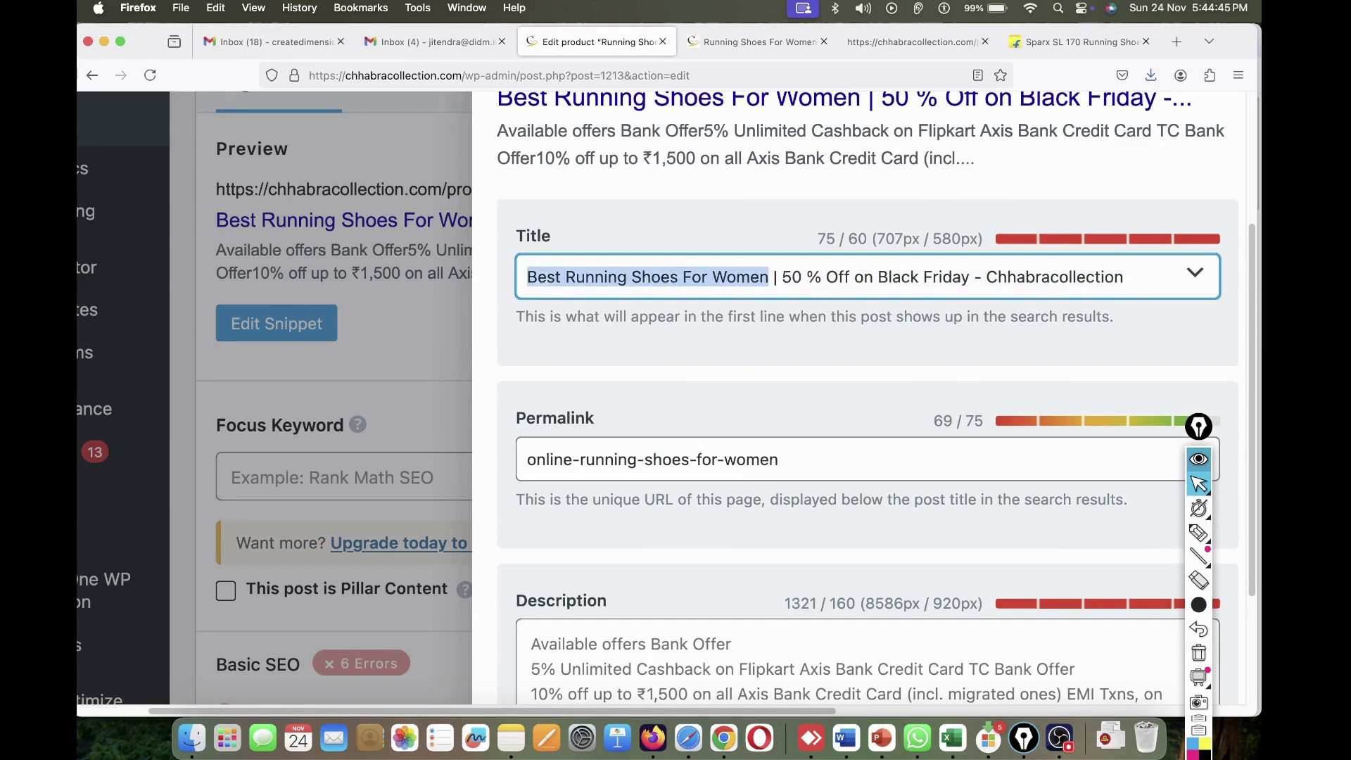
pyautogui.scroll(-3, 769, 394)
pyautogui.click(739, 517)
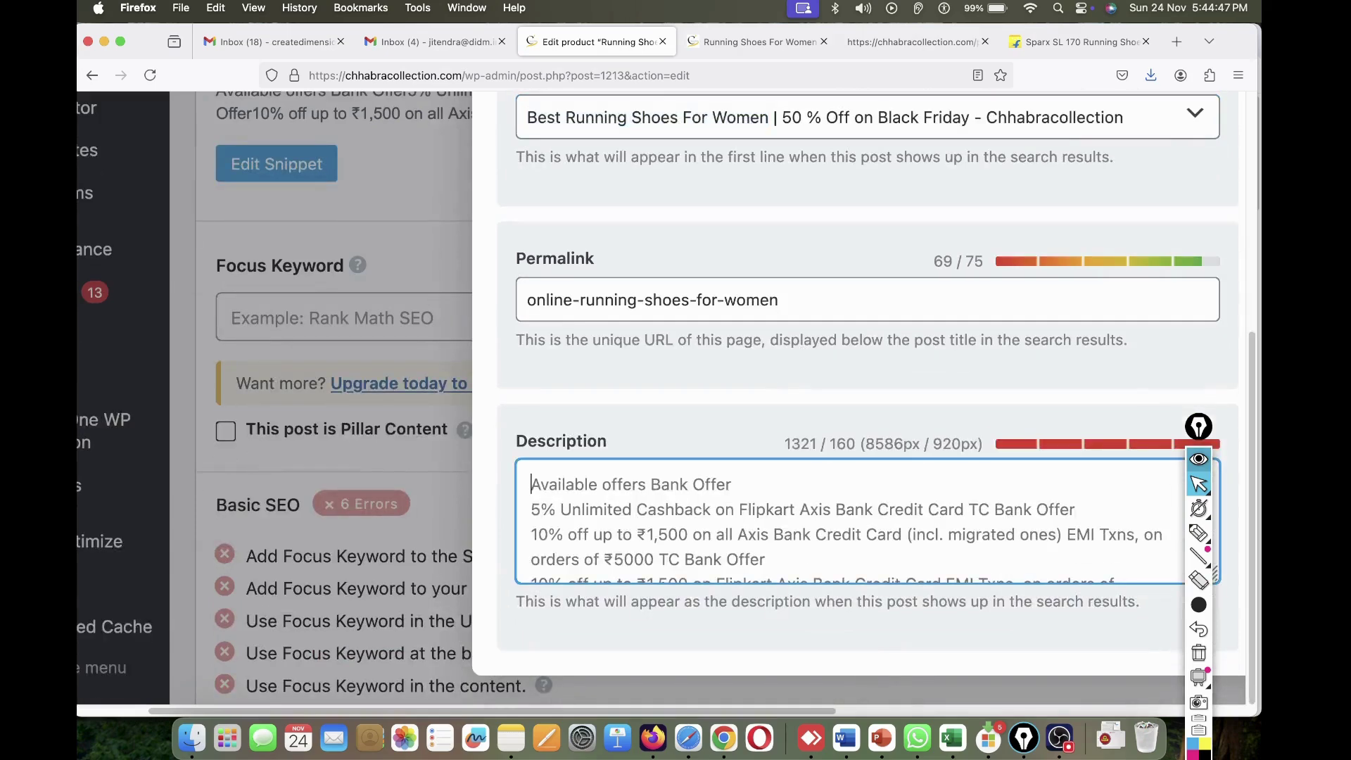
pyautogui.press('super+a')
pyautogui.press('super+v')
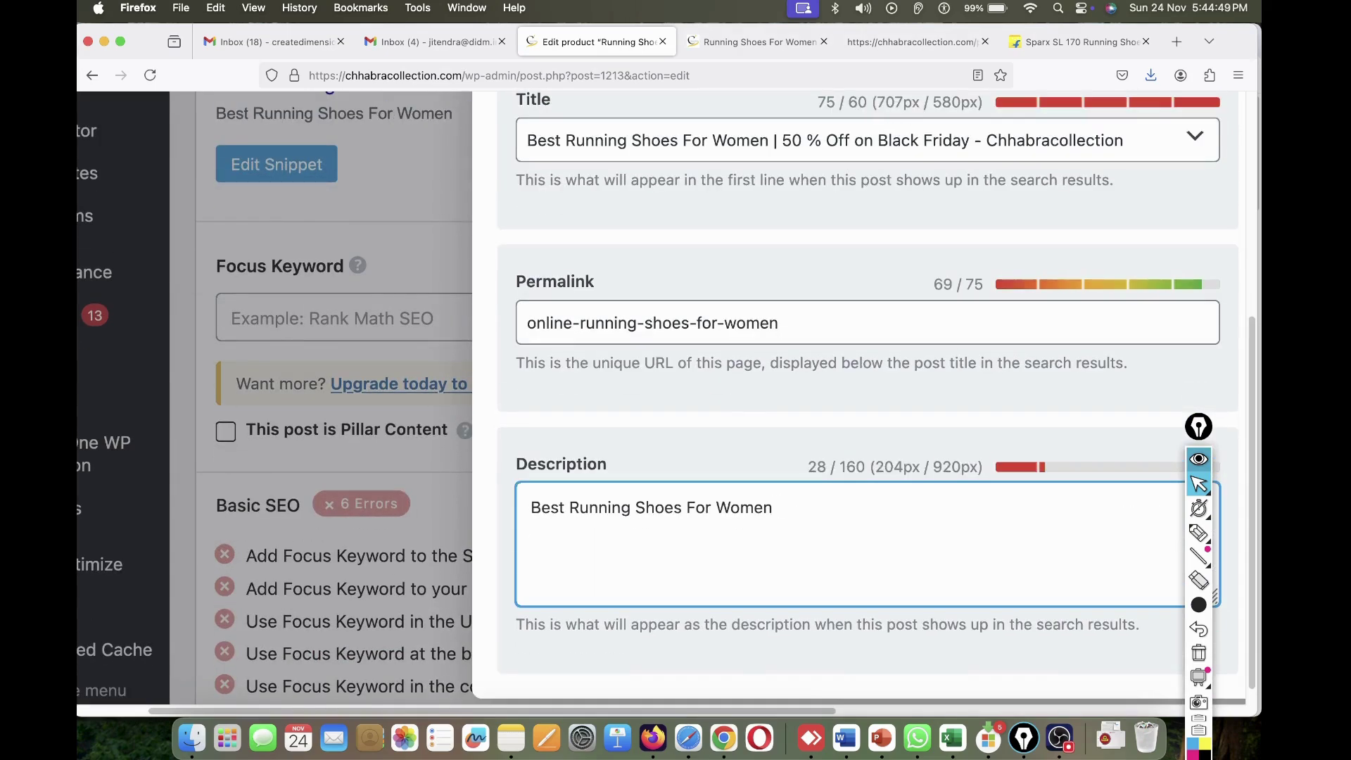
# - Extend the meta description with "- Chhabracollection", copying the brand name from the SEO title
pyautogui.write('- ')
pyautogui.write('a')
pyautogui.press('BackSpace')
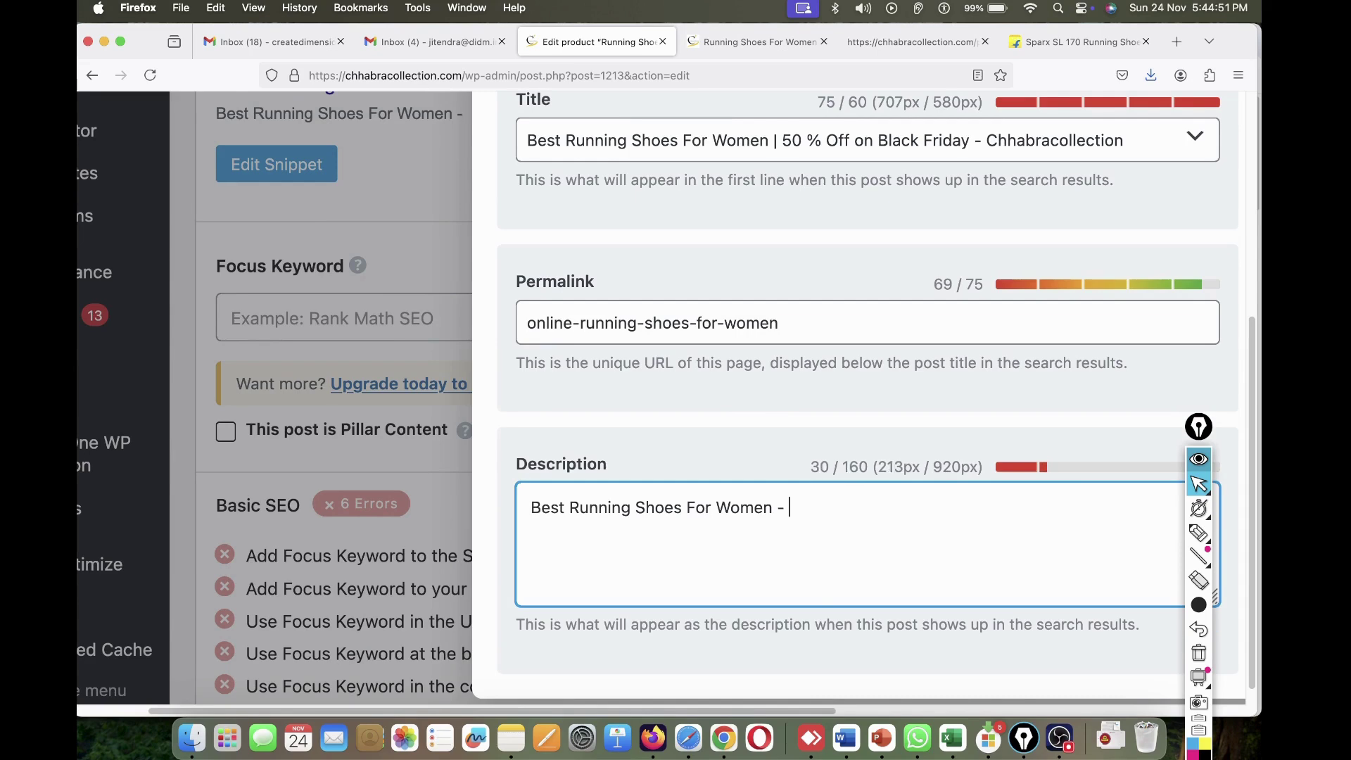
pyautogui.doubleClick(1054, 141)
pyautogui.press('super+c')
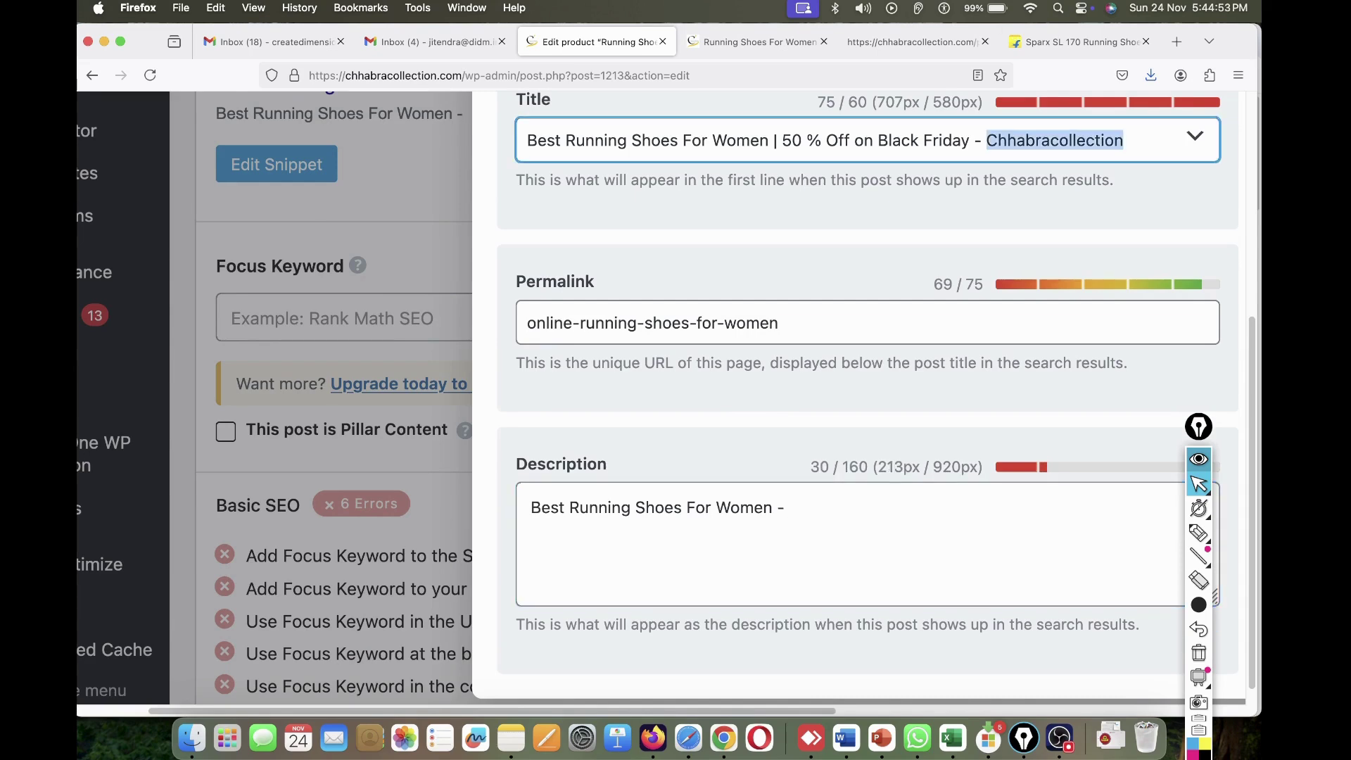
pyautogui.click(791, 508)
pyautogui.press('super+v')
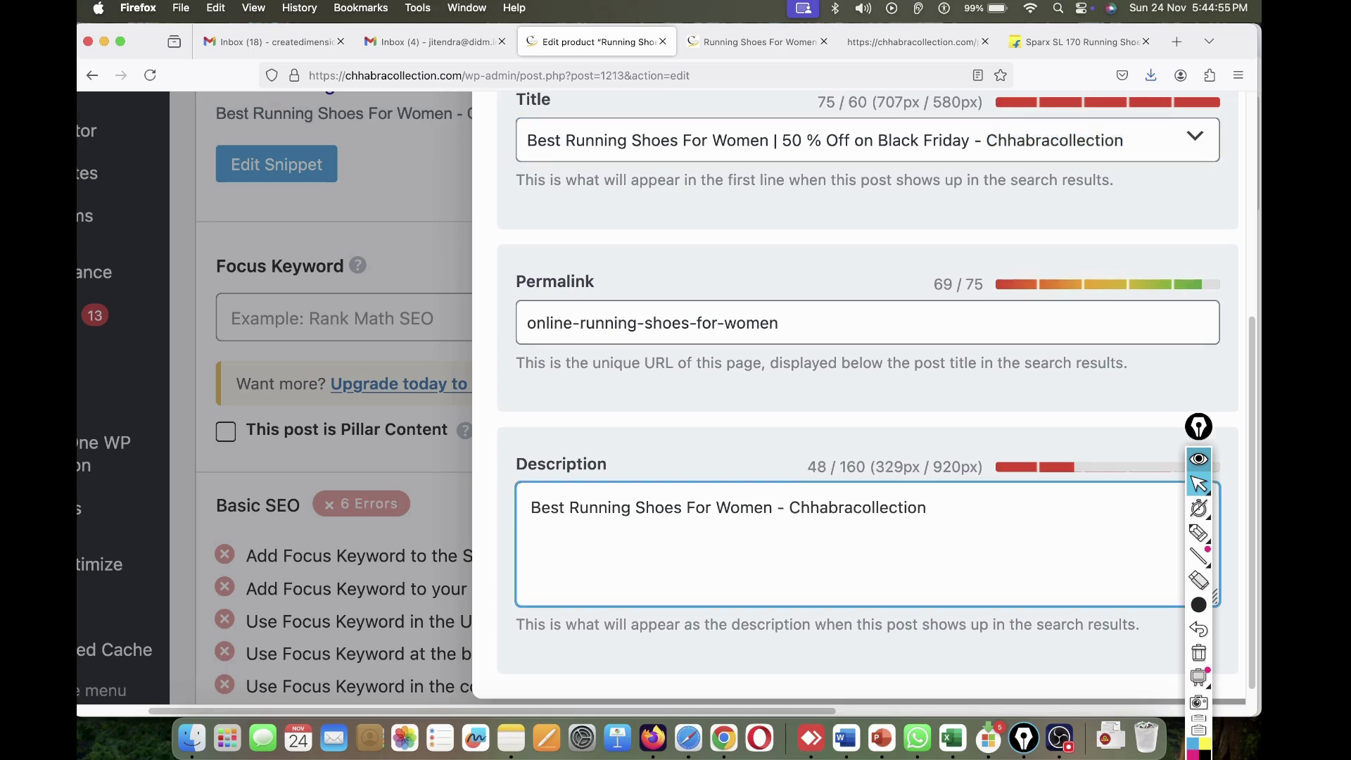
# - Continue the meta description with "is located in new delhi and have lots of vairtion"
pyautogui.write('i')
pyautogui.write('s located n')
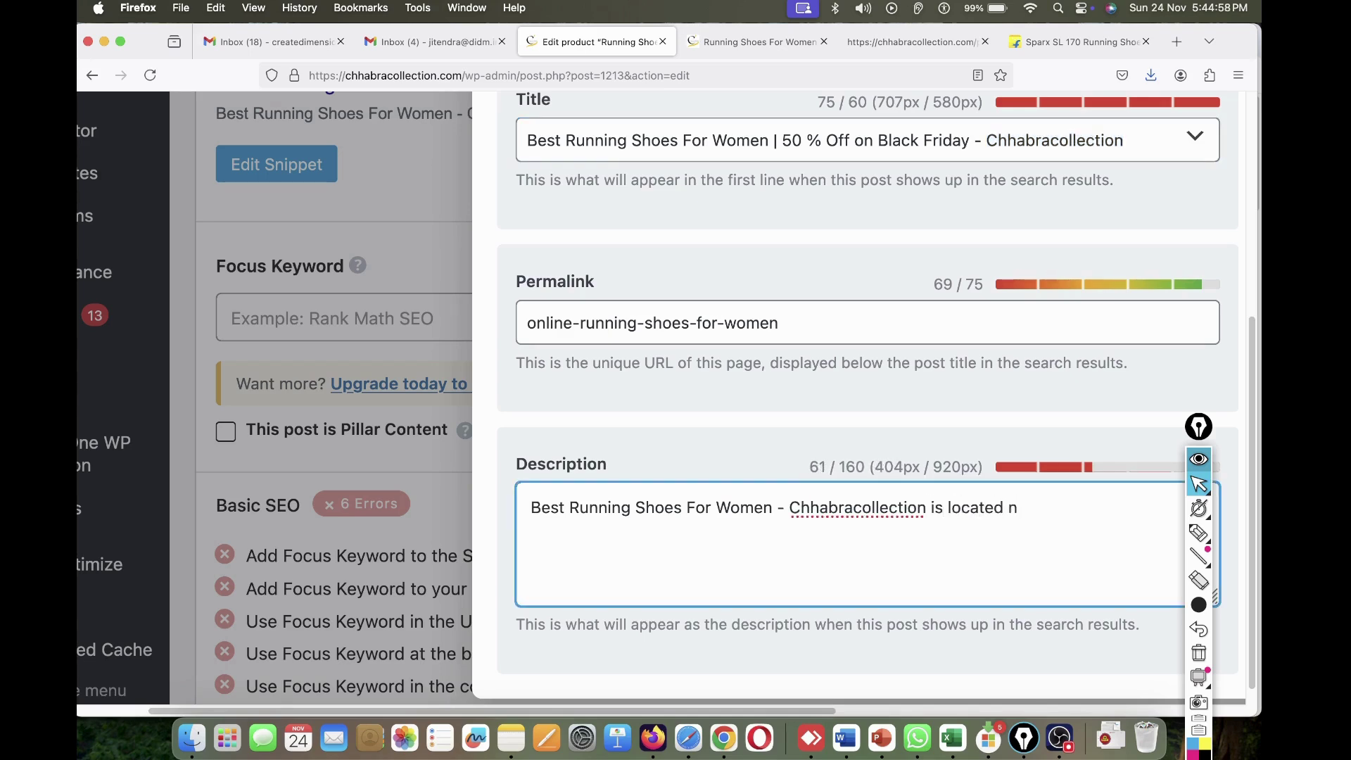
pyautogui.press('BackSpace')
pyautogui.write('in new delhi and')
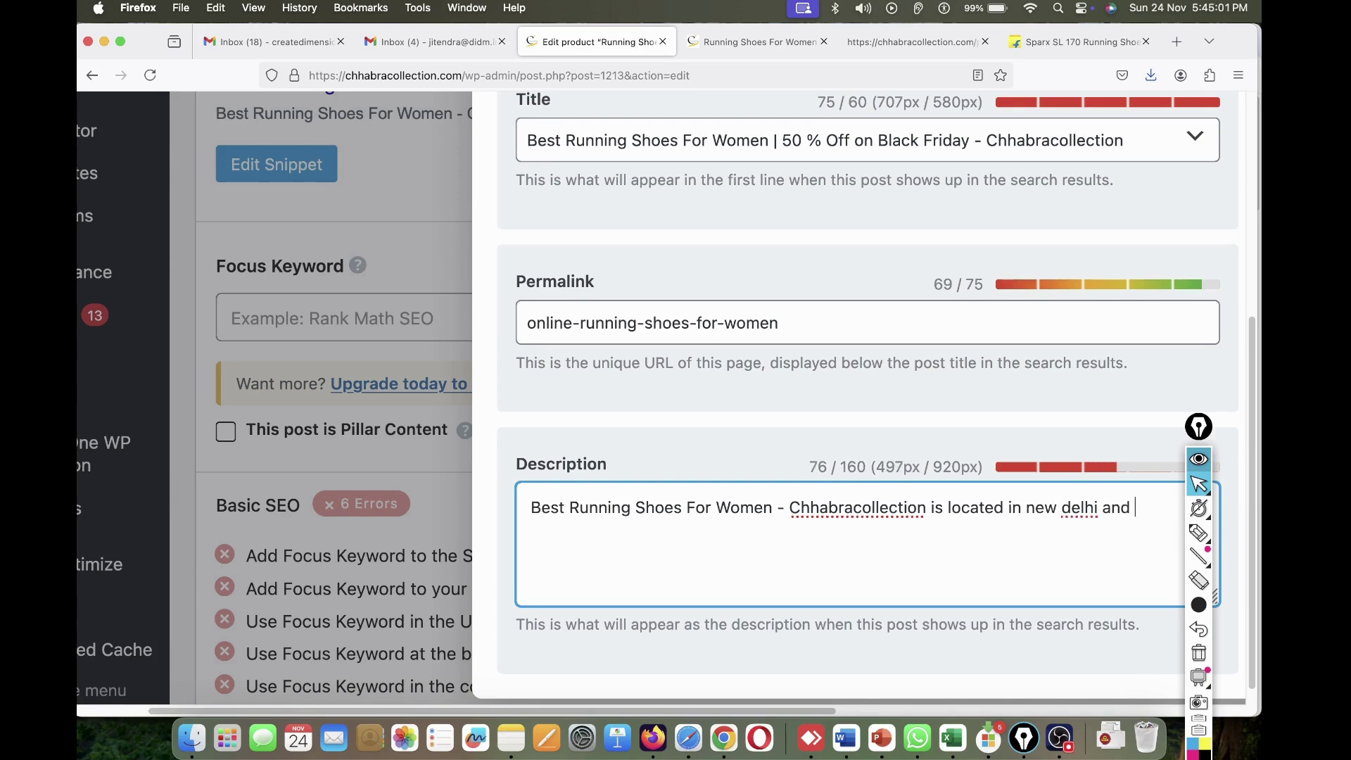
pyautogui.write(' have ')
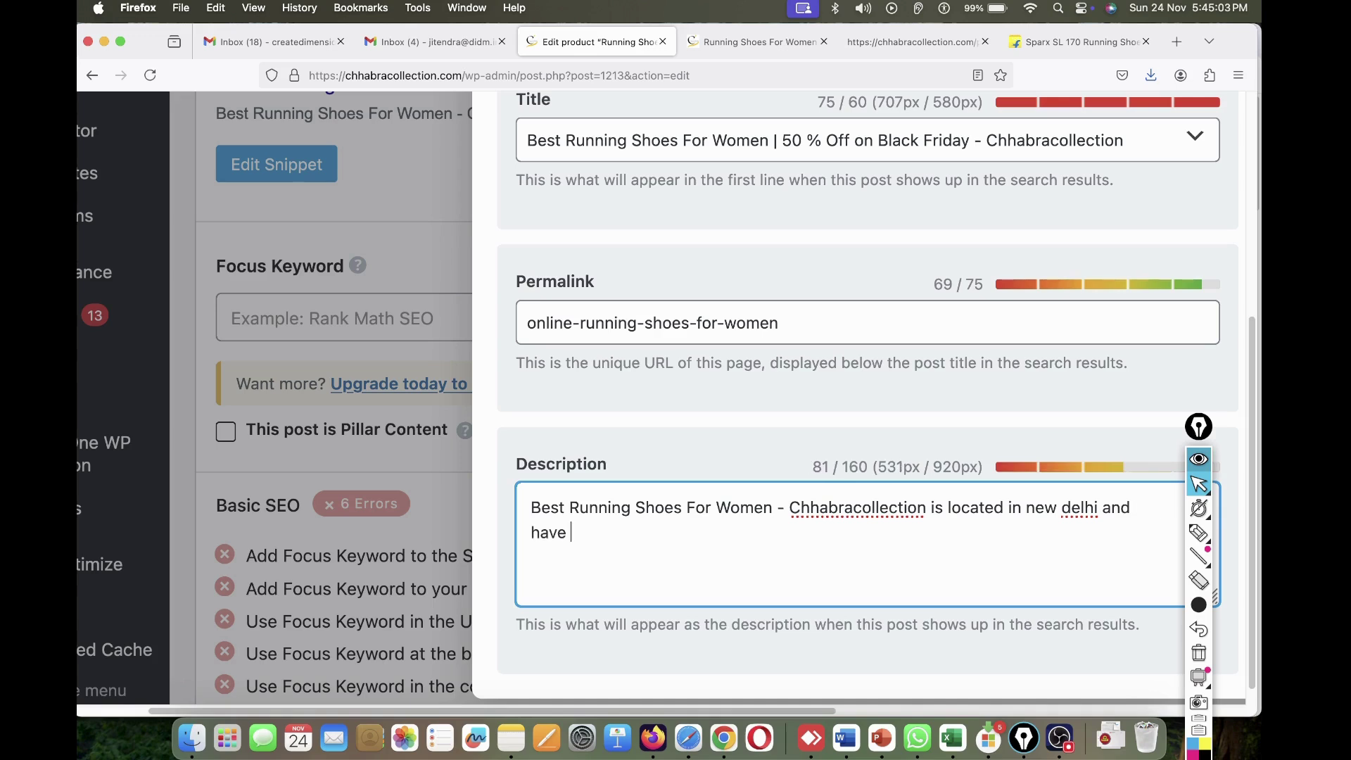
pyautogui.write('lots of vairi')
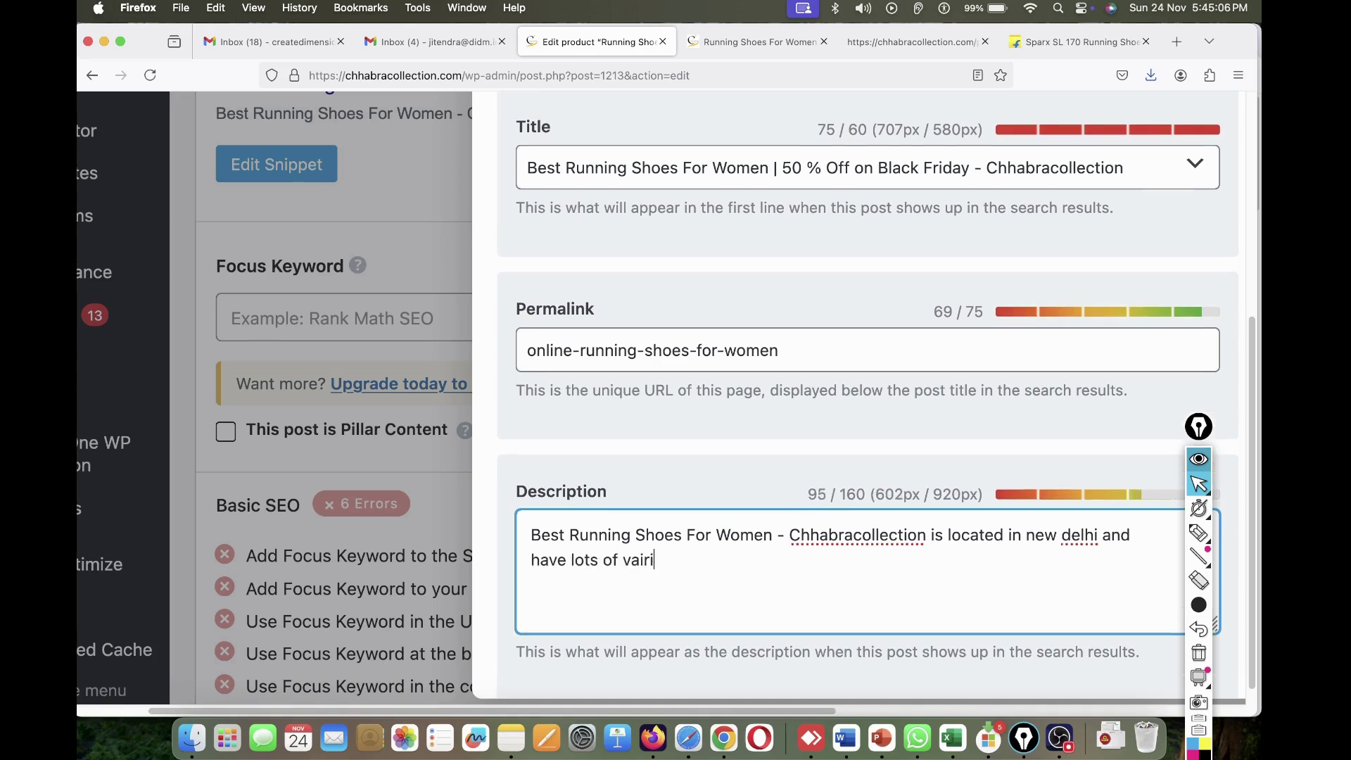
pyautogui.press('BackSpace')
pyautogui.write('tion')
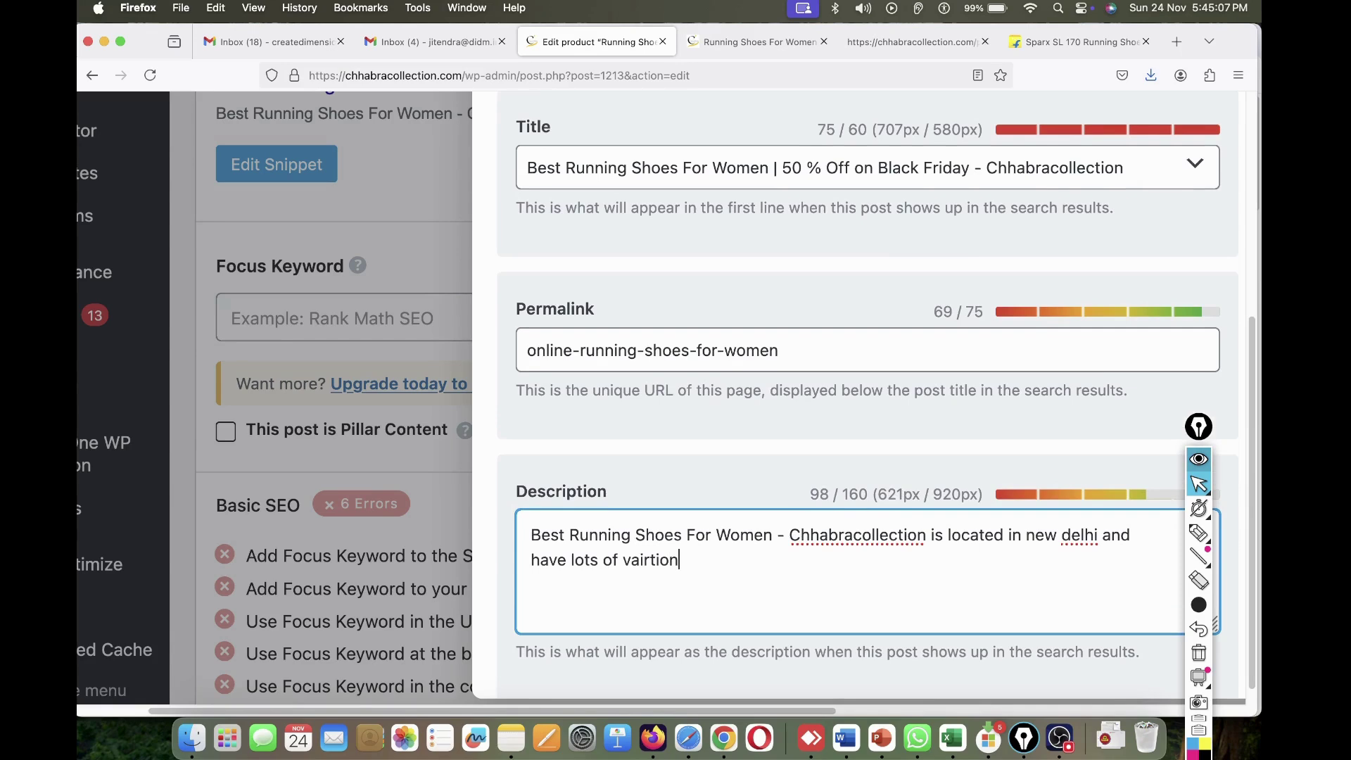
# - Add "....! and we are going to free sale" to the end of the meta description
pyautogui.write('....!')
pyautogui.write(' adn')
pyautogui.press('BackSpace')
pyautogui.press('BackSpace')
pyautogui.press('BackSpace')
pyautogui.write('nd ')
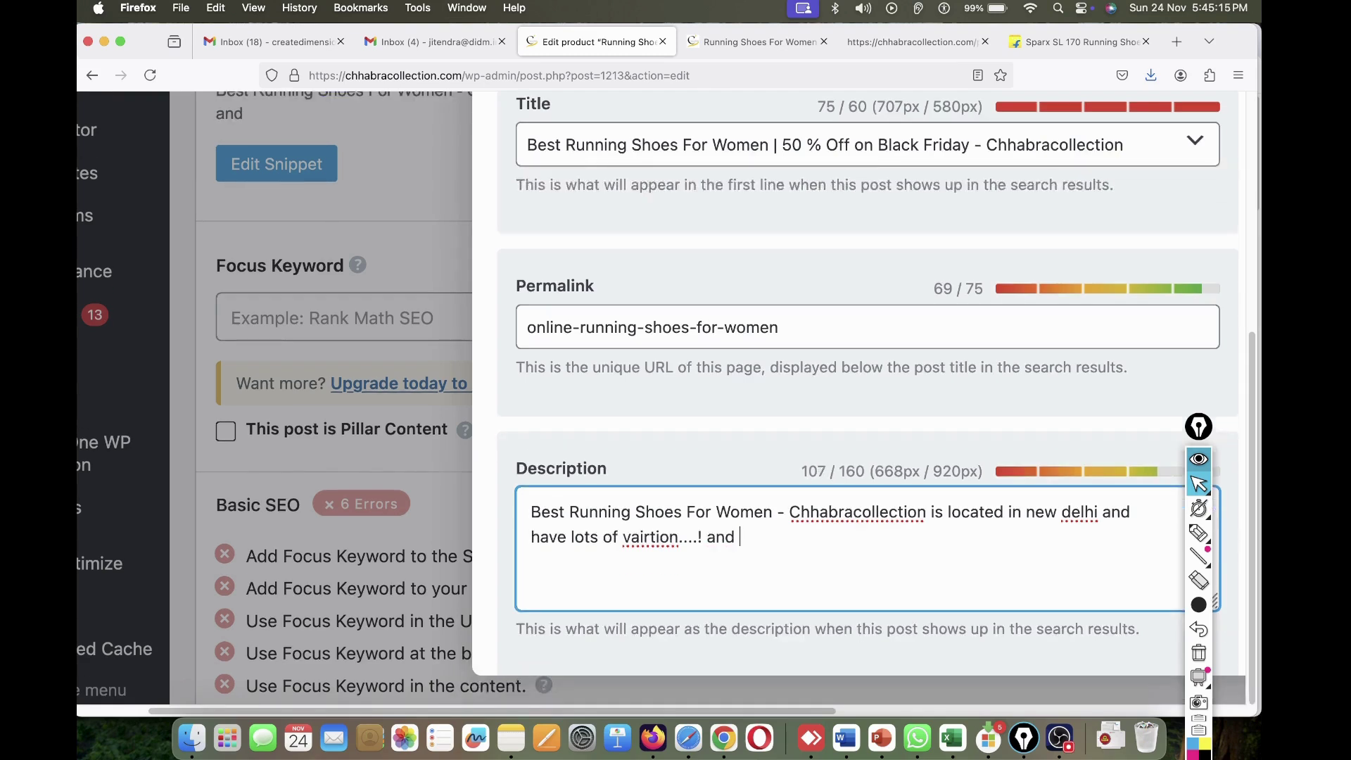
pyautogui.write('we ar')
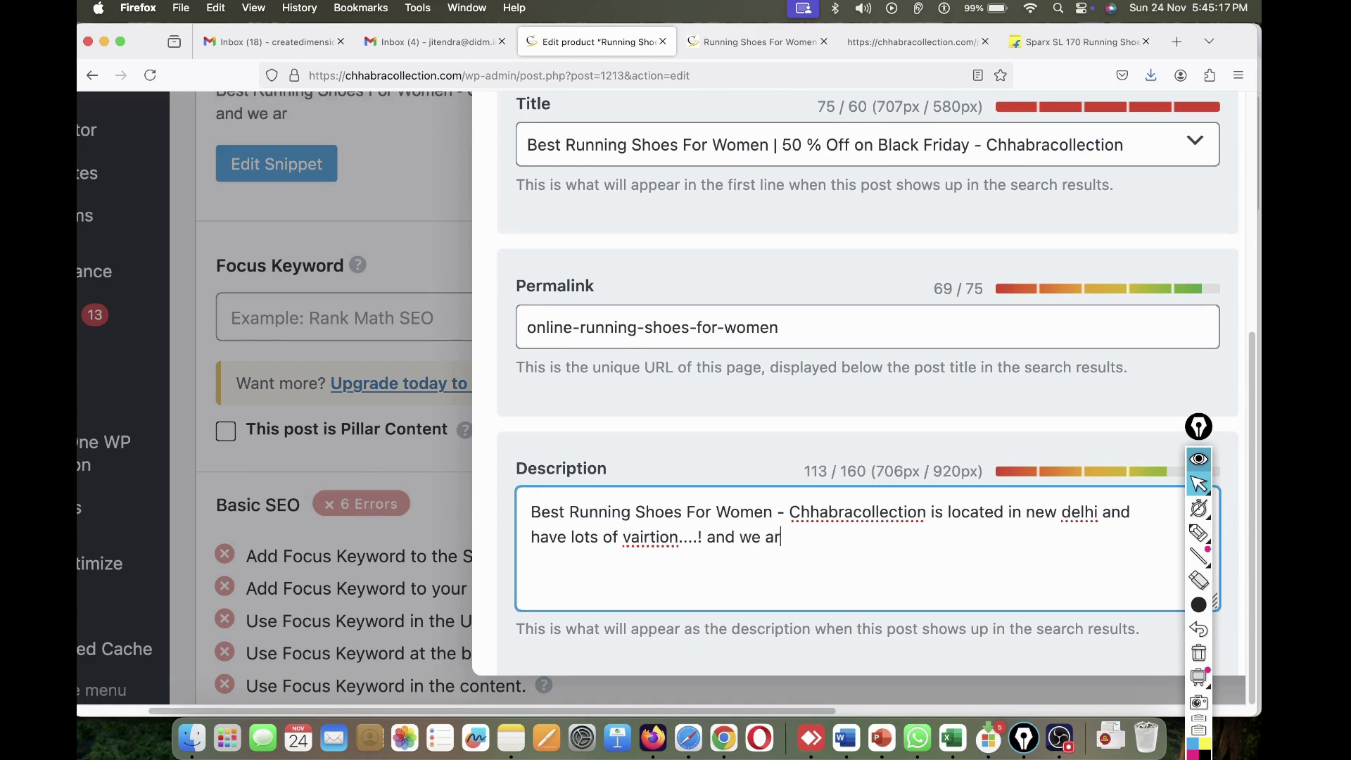
pyautogui.write('e going to s')
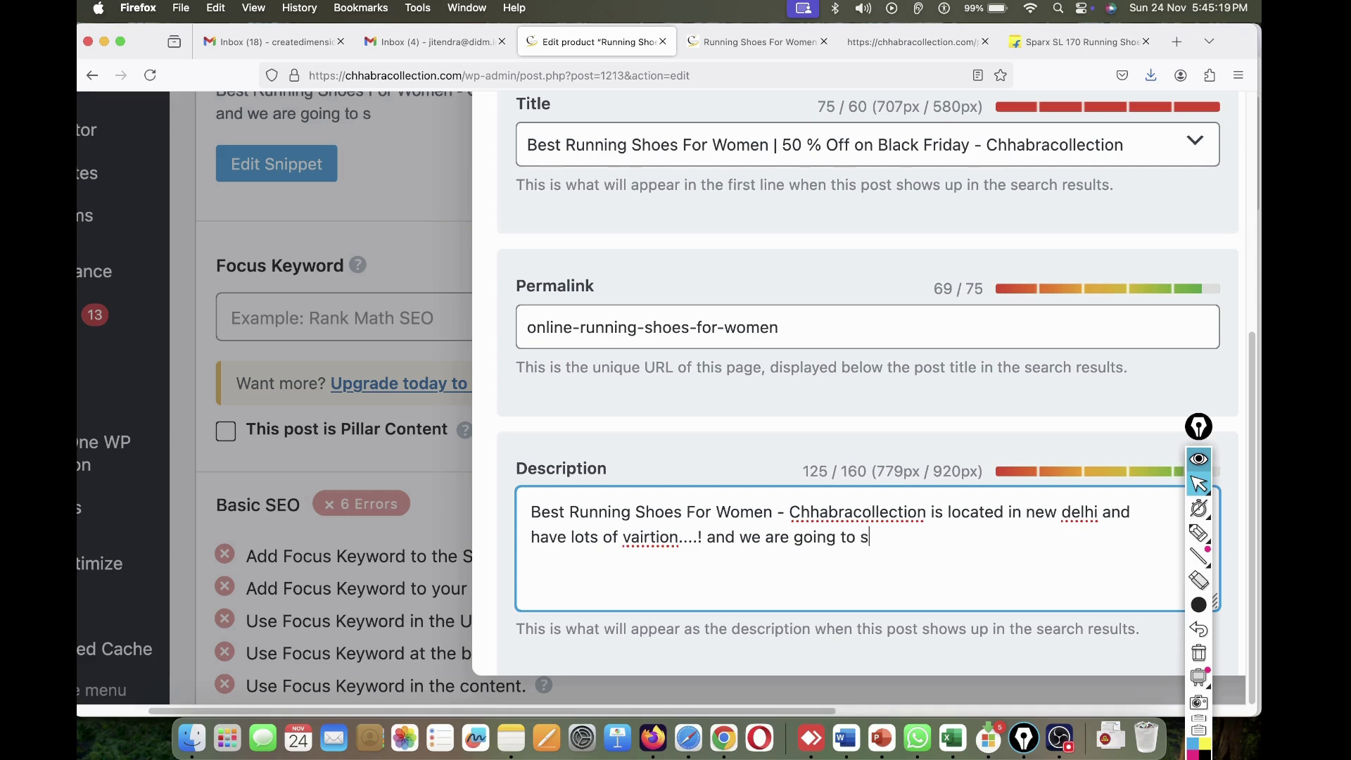
pyautogui.write('ell')
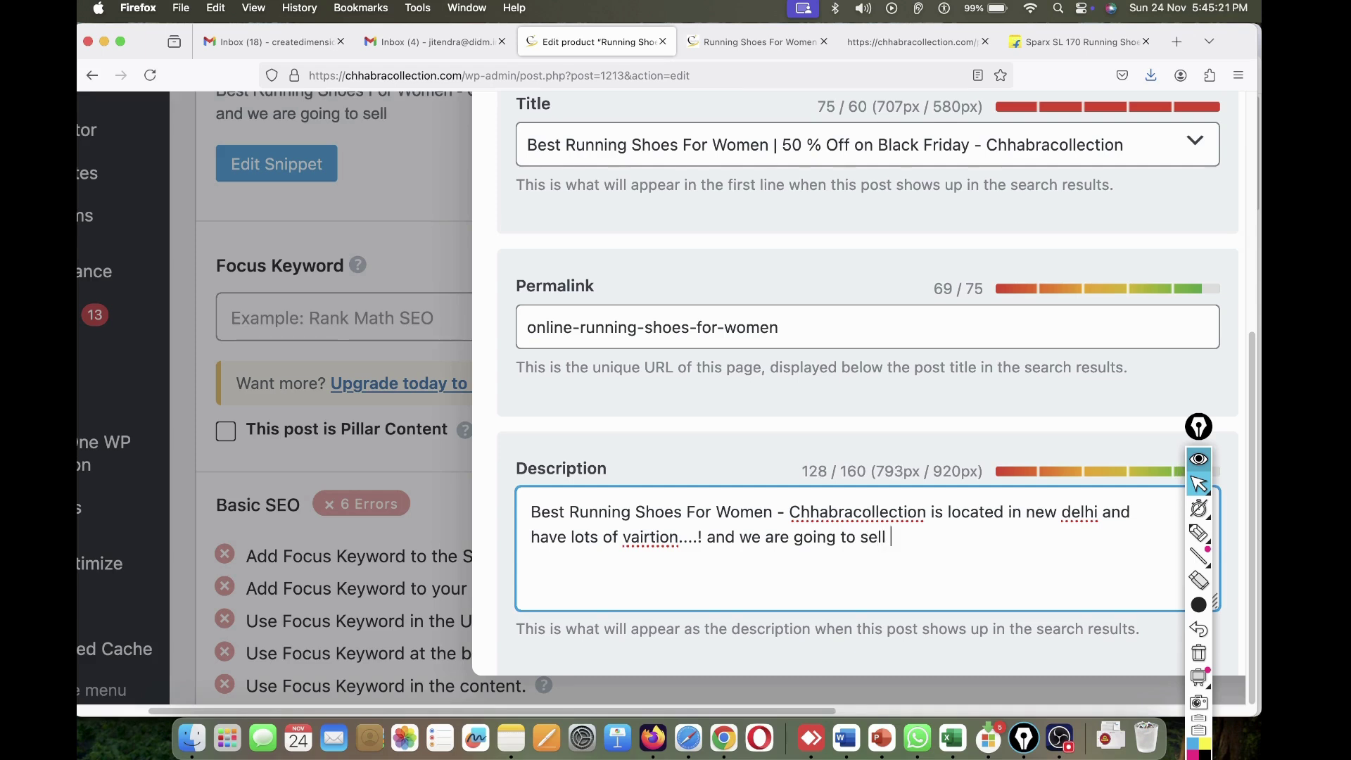
pyautogui.press('BackSpace')
pyautogui.press('BackSpace')
pyautogui.press('BackSpace')
pyautogui.press('BackSpace')
pyautogui.write('free sale')
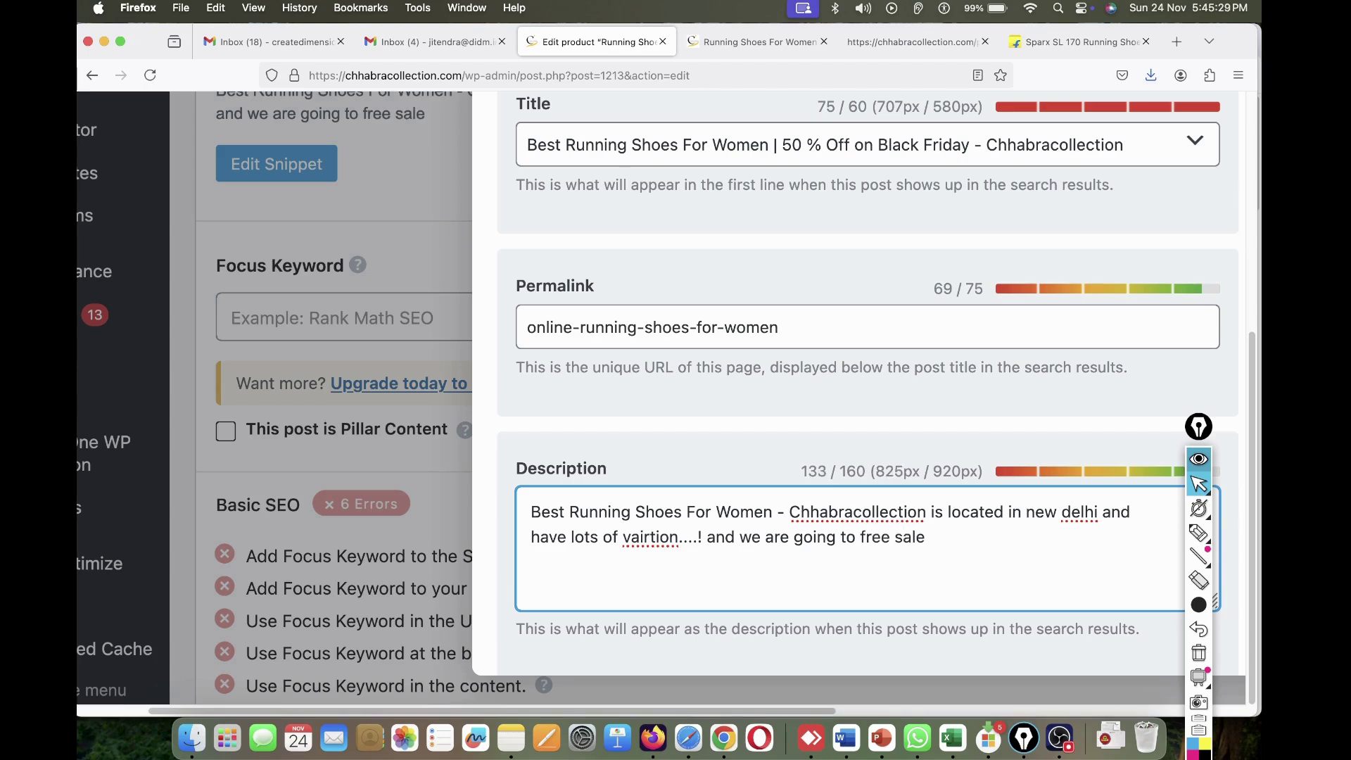
# - Replace the closing words "free sale" in the meta description with "setup free sale on black friday."
pyautogui.press('BackSpace')
pyautogui.press('BackSpace')
pyautogui.press('BackSpace')
pyautogui.press('BackSpace')
pyautogui.press('BackSpace')
pyautogui.press('BackSpace')
pyautogui.press('BackSpace')
pyautogui.press('BackSpace')
pyautogui.press('BackSpace')
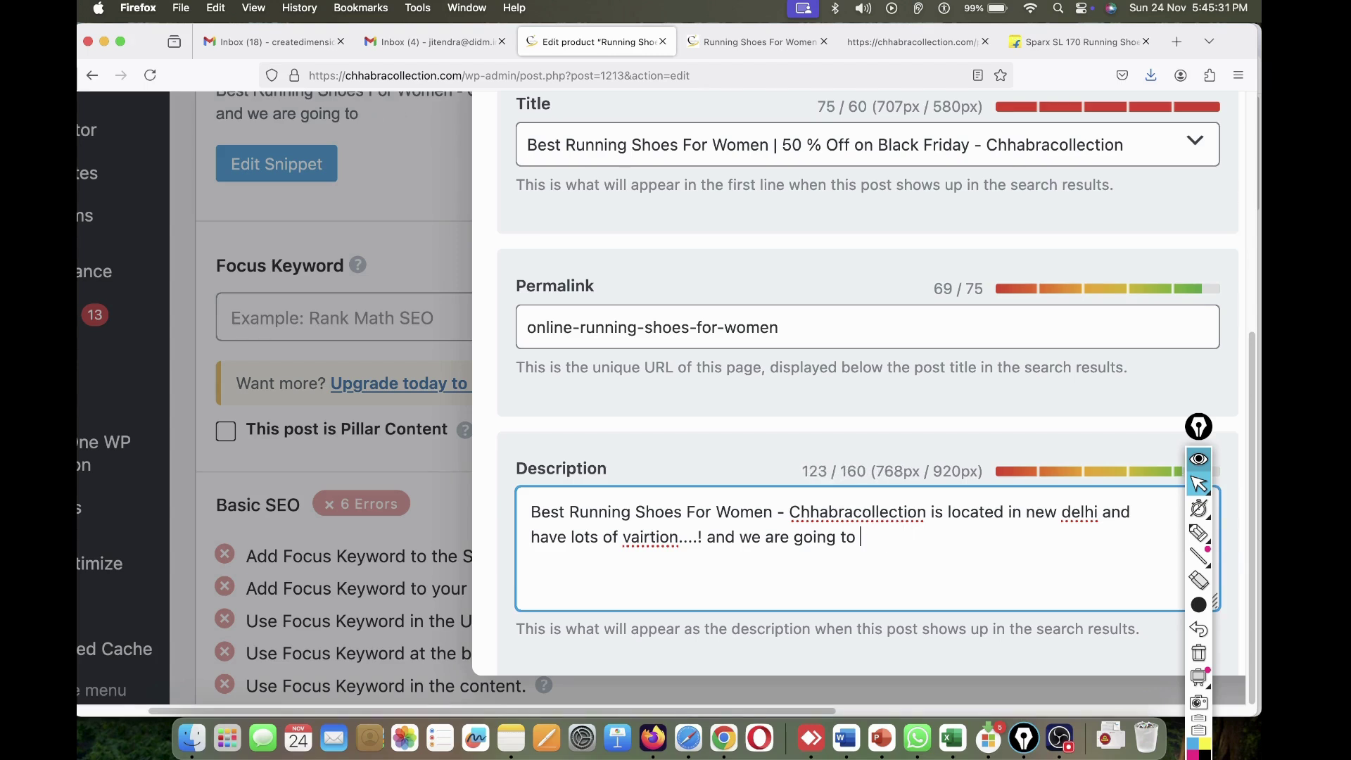
pyautogui.write('setup fr')
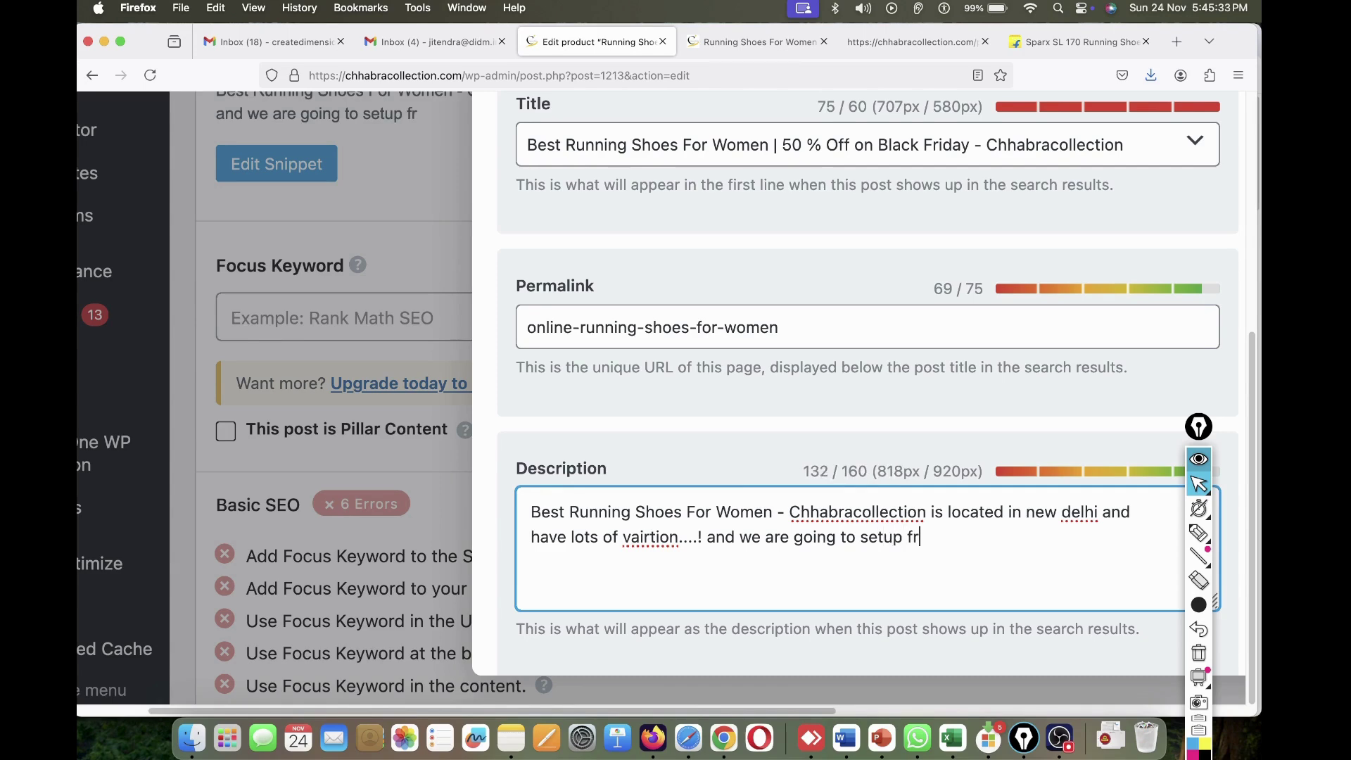
pyautogui.write('ee sale on b')
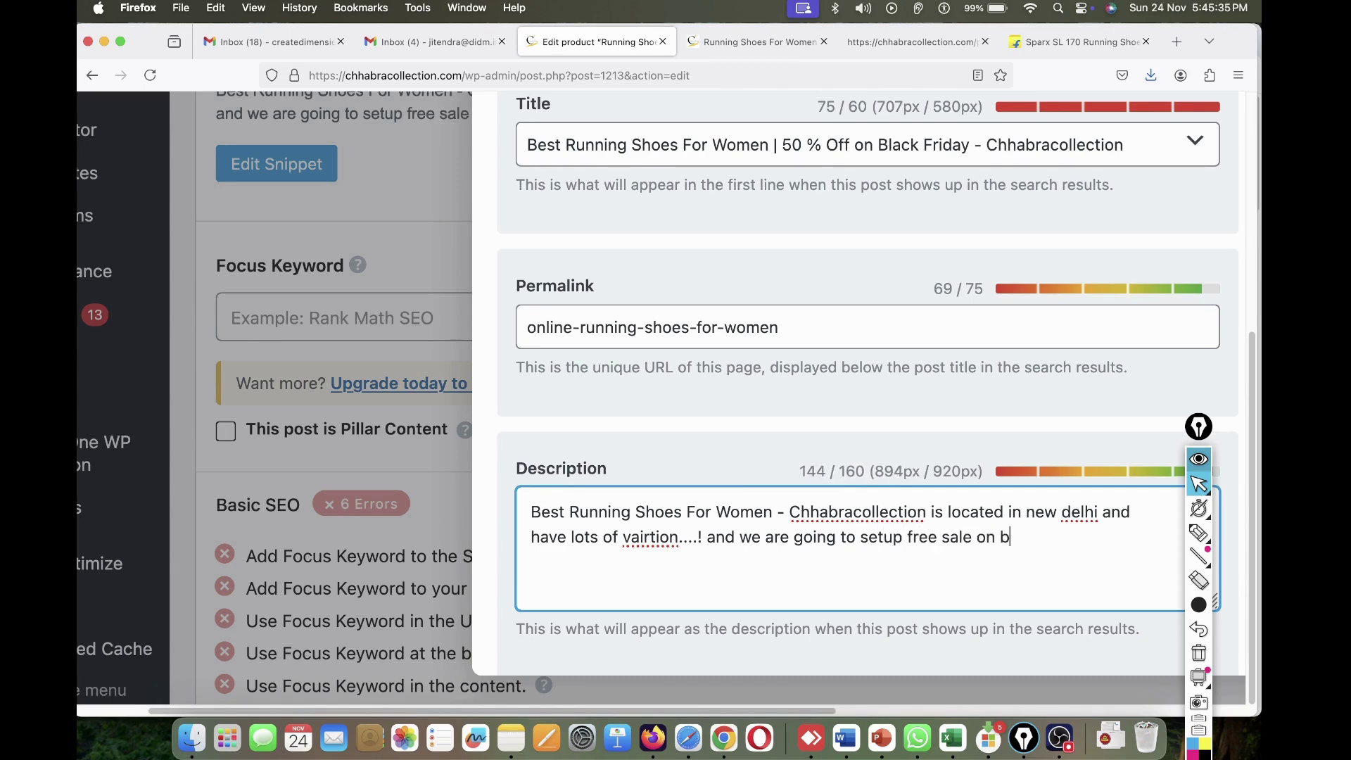
pyautogui.write('lackfirdy')
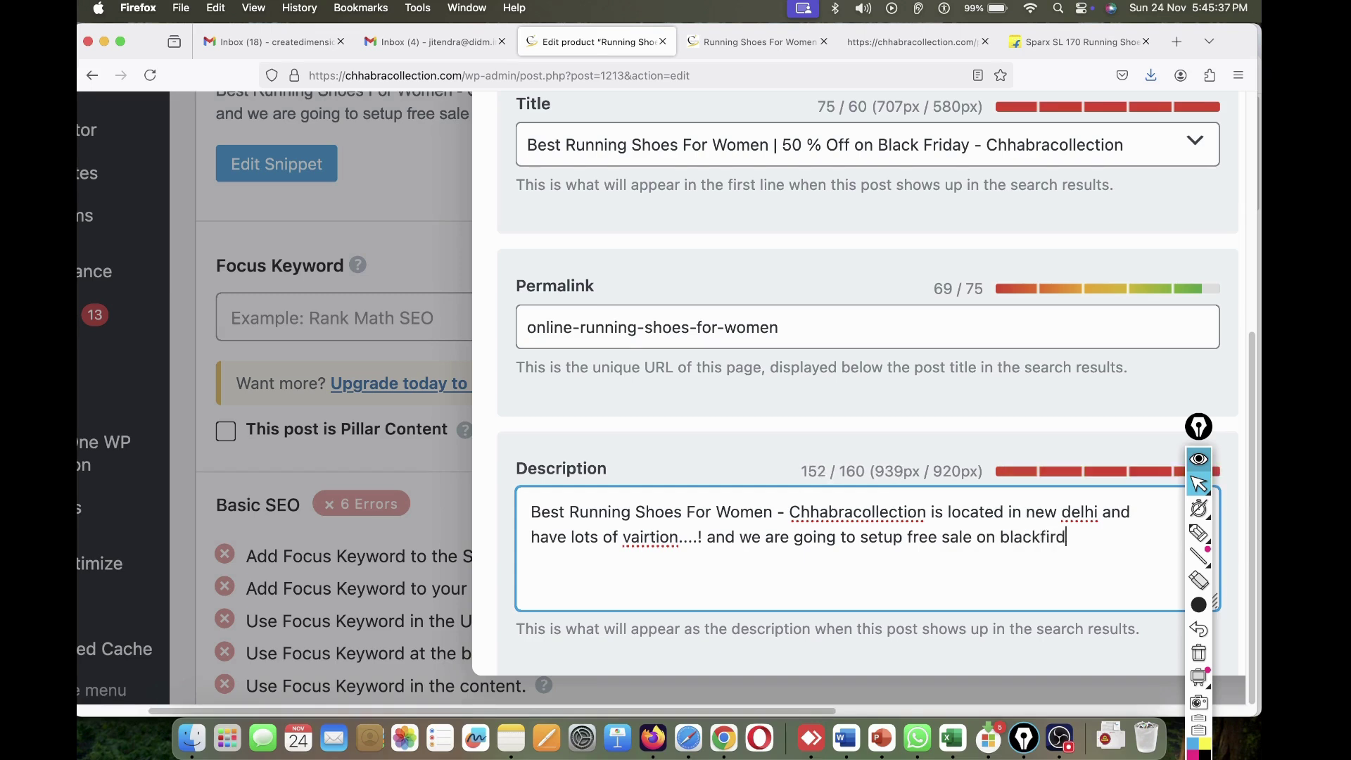
pyautogui.press('BackSpace')
pyautogui.press('BackSpace')
pyautogui.press('BackSpace')
pyautogui.press('BackSpace')
pyautogui.press('BackSpace')
pyautogui.write('f')
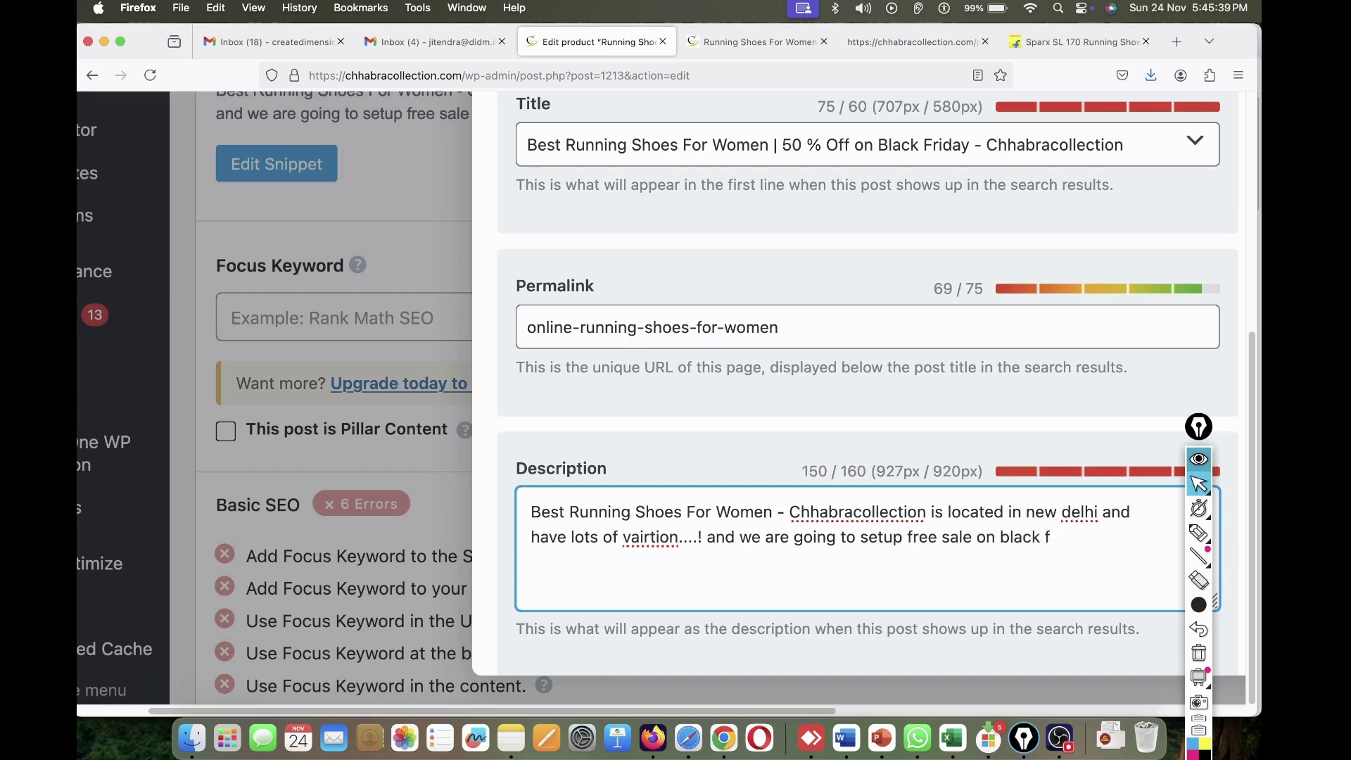
pyautogui.write('riday.')
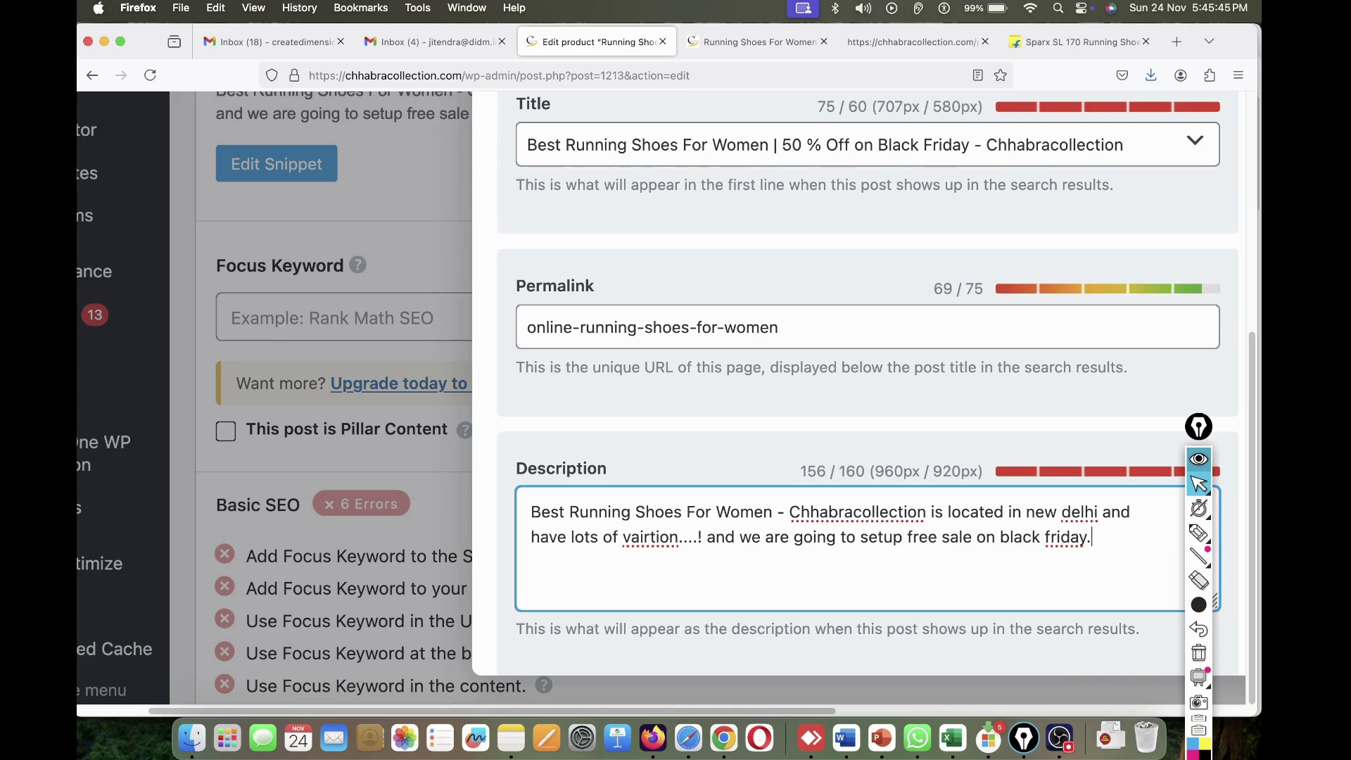
# - Review the edited snippet preview, close the snippet editor and update the product
pyautogui.scroll(-1, 868, 382)
pyautogui.scroll(3, 867, 383)
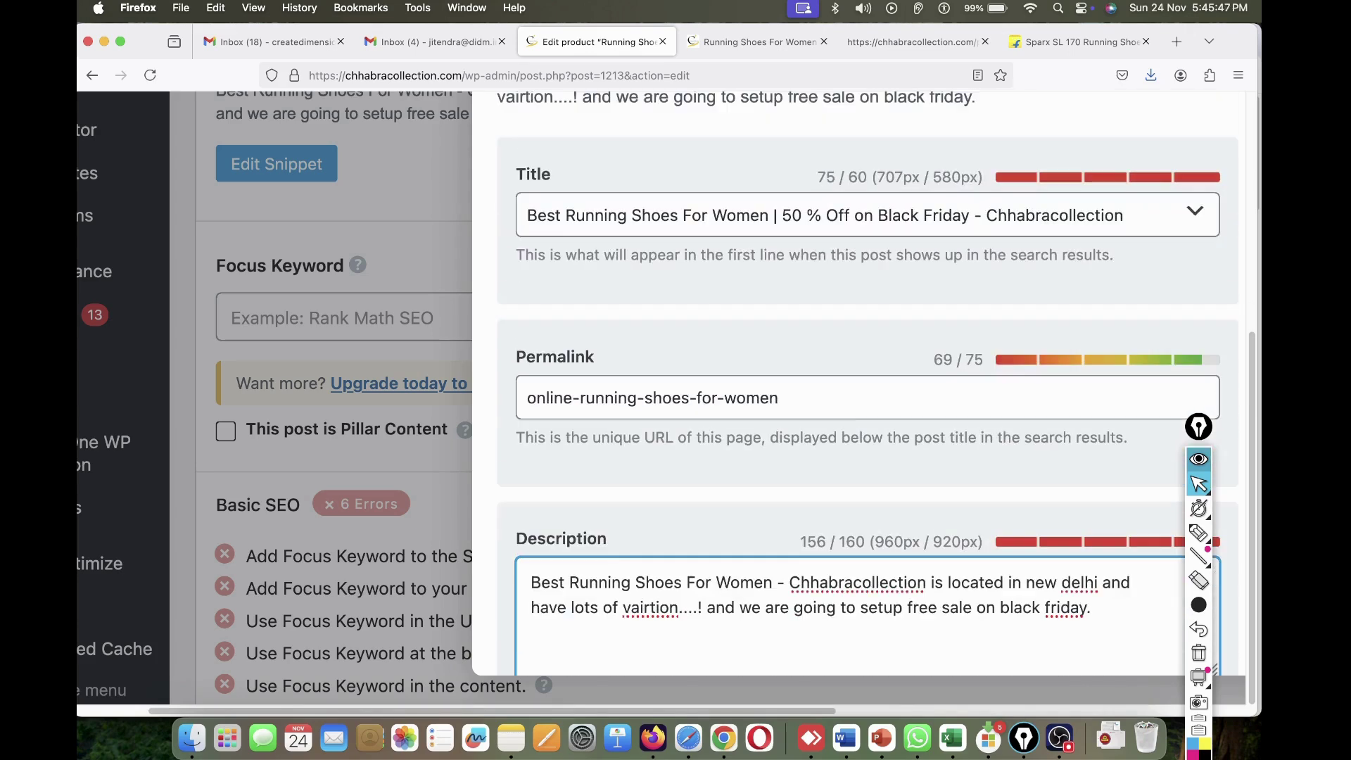
pyautogui.scroll(-5, 867, 382)
pyautogui.scroll(-2, 659, 424)
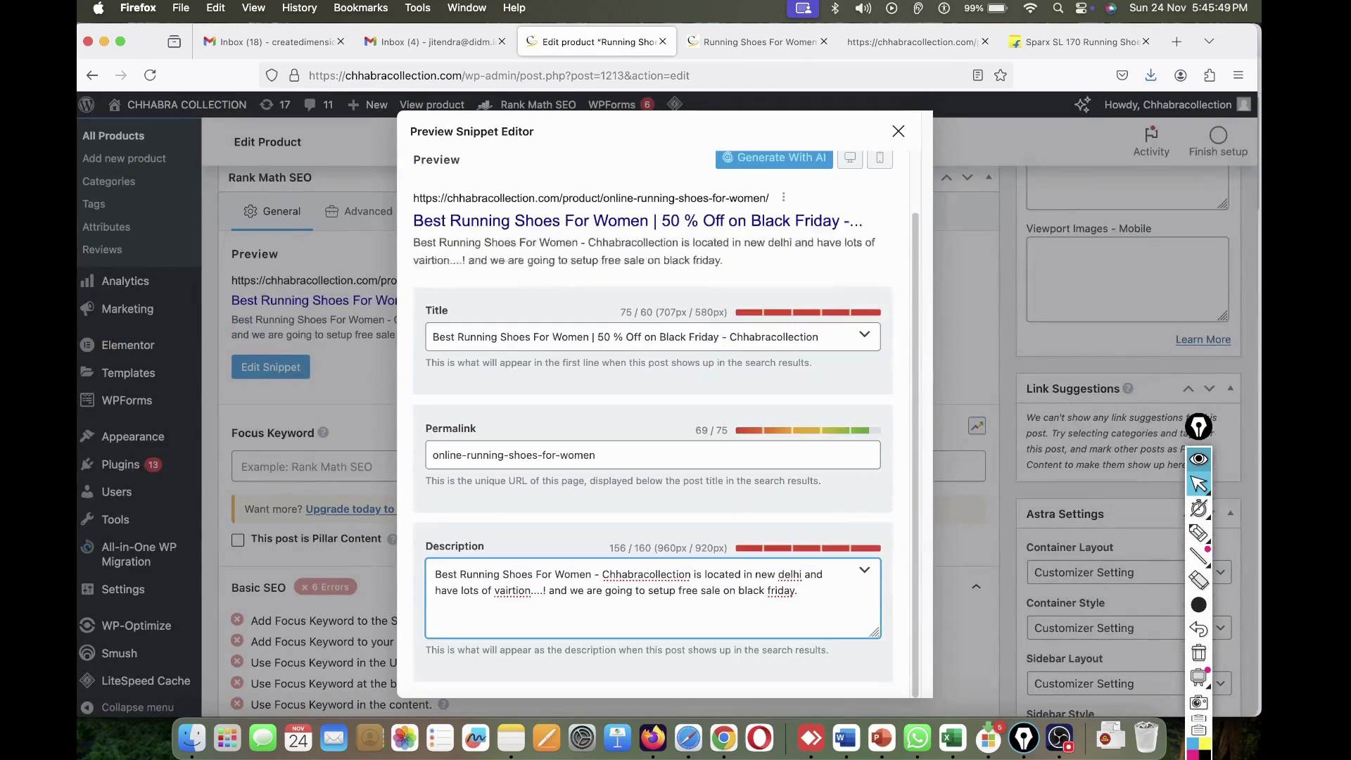
pyautogui.scroll(2, 658, 424)
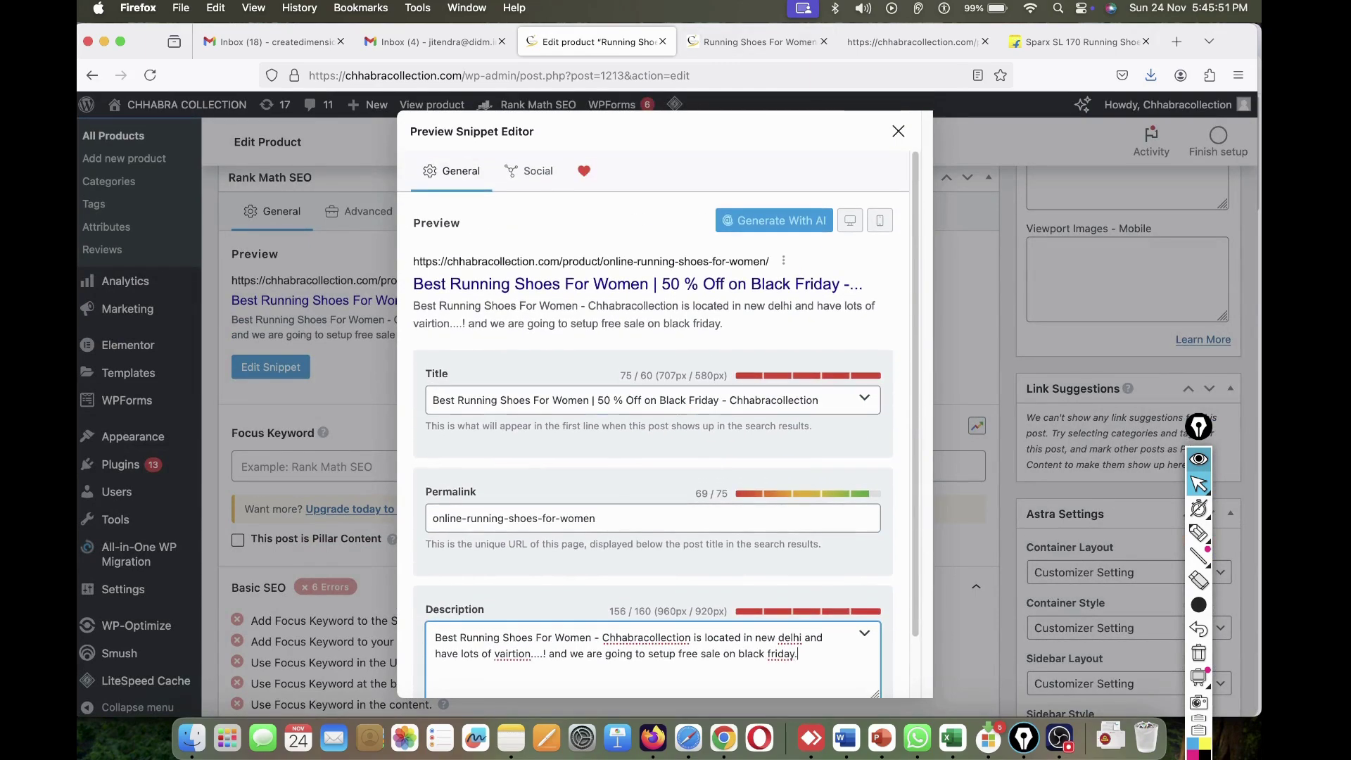
pyautogui.scroll(-2, 659, 394)
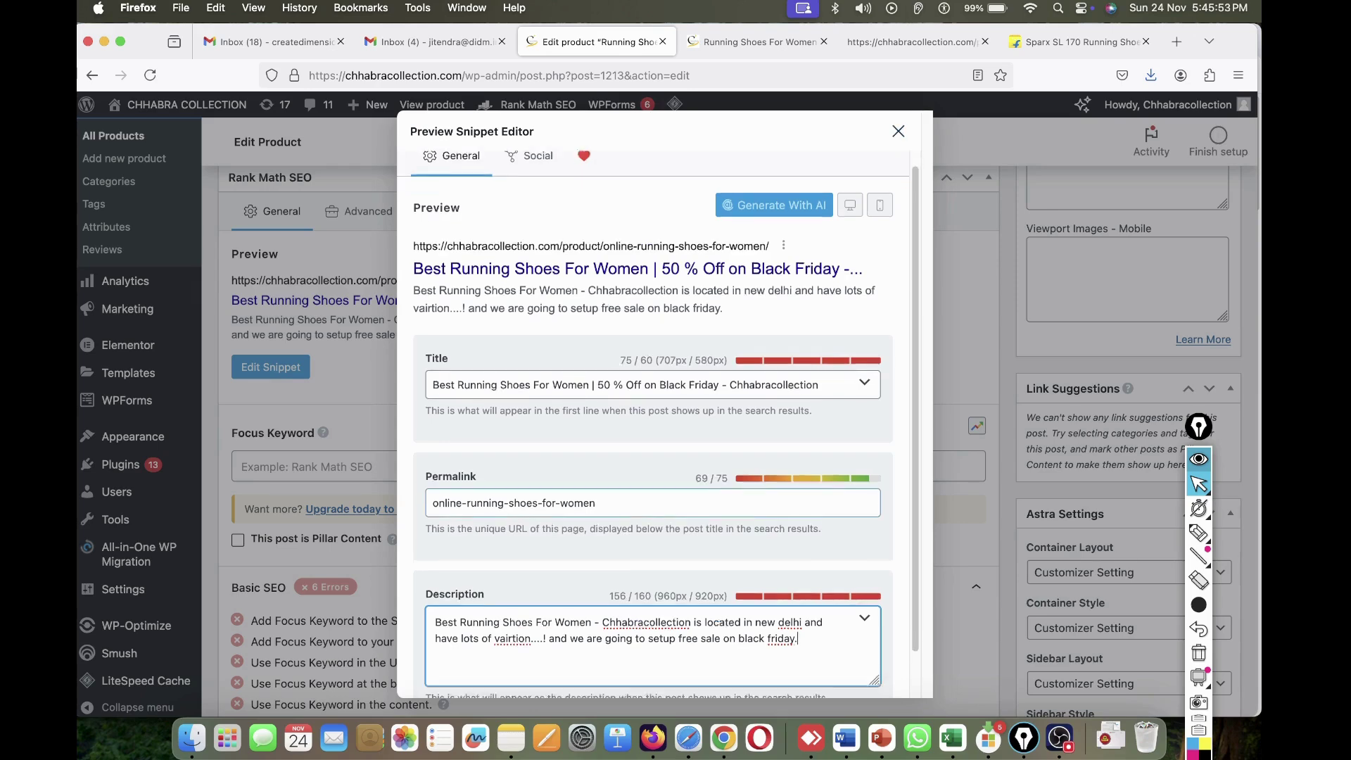
pyautogui.tripleClick(561, 337)
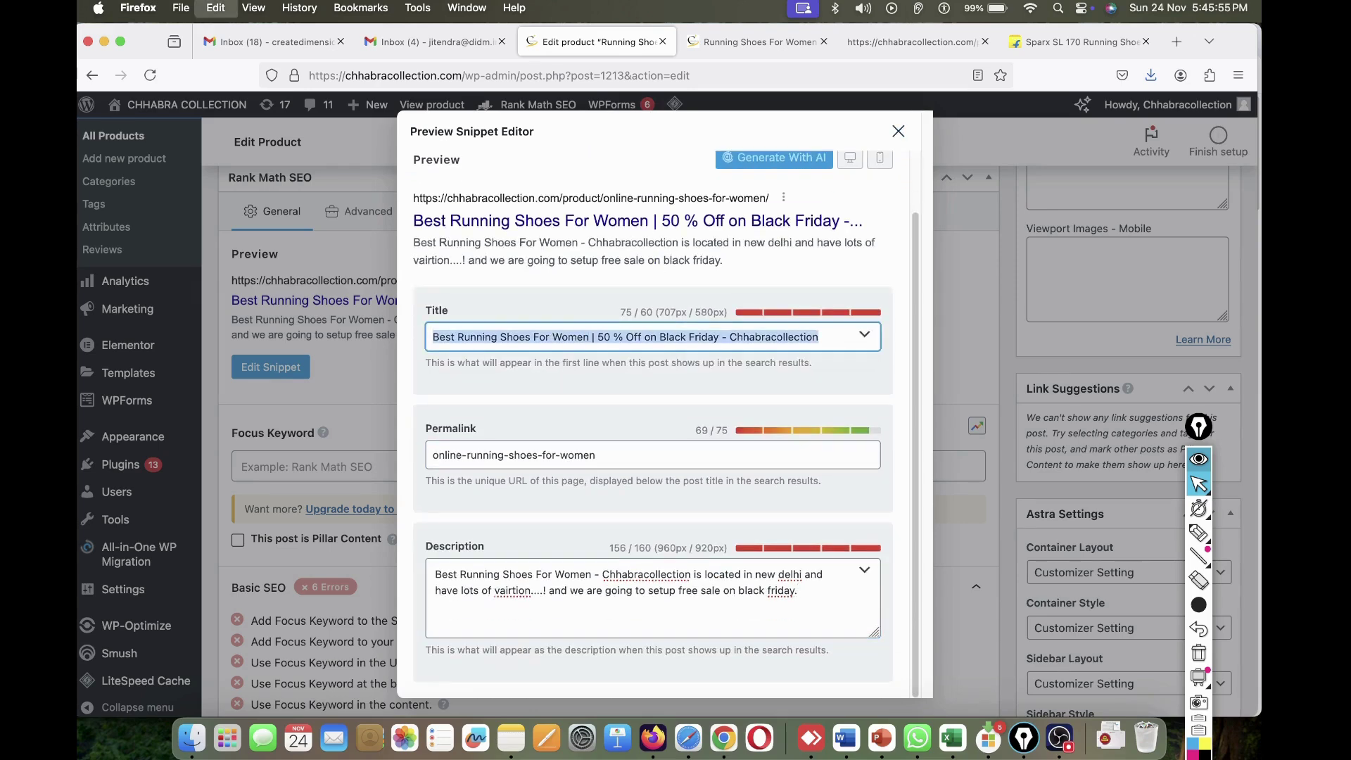
pyautogui.click(899, 132)
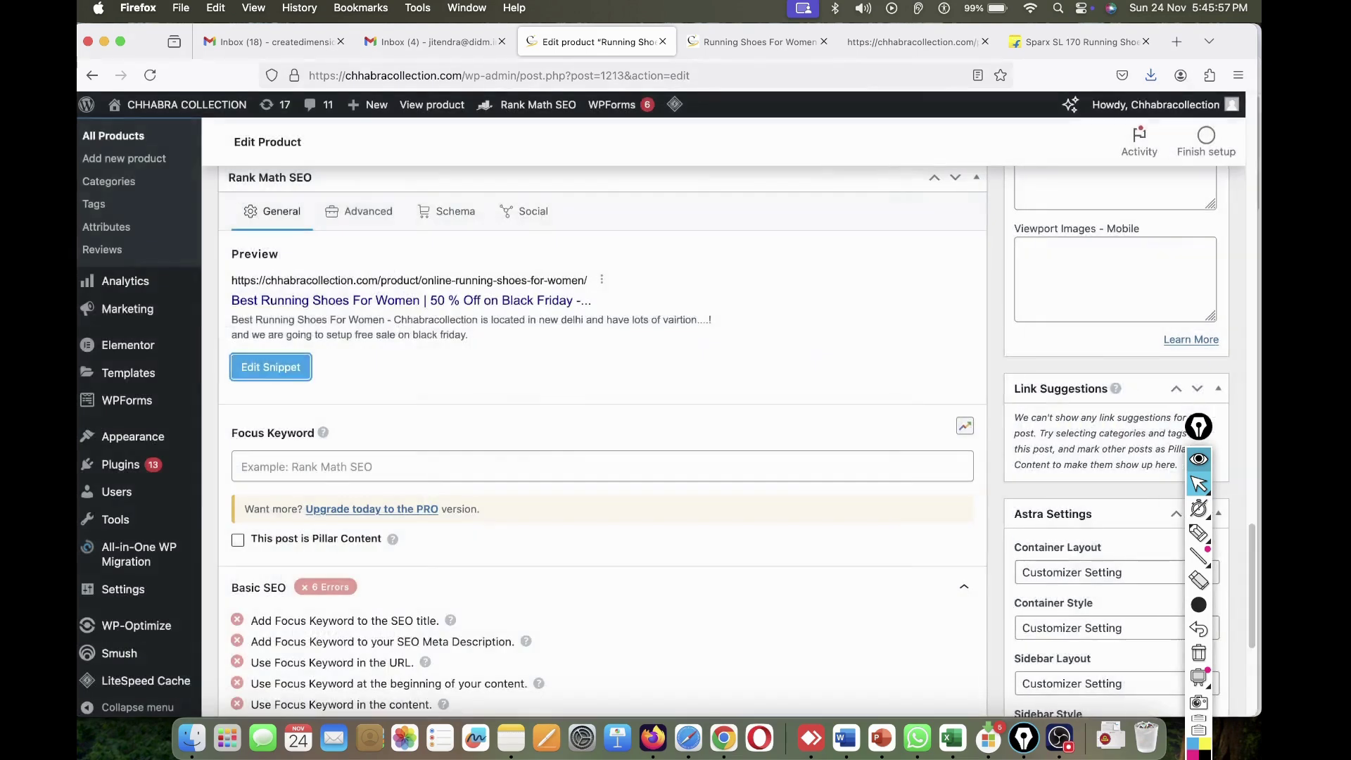
pyautogui.scroll(14, 602, 437)
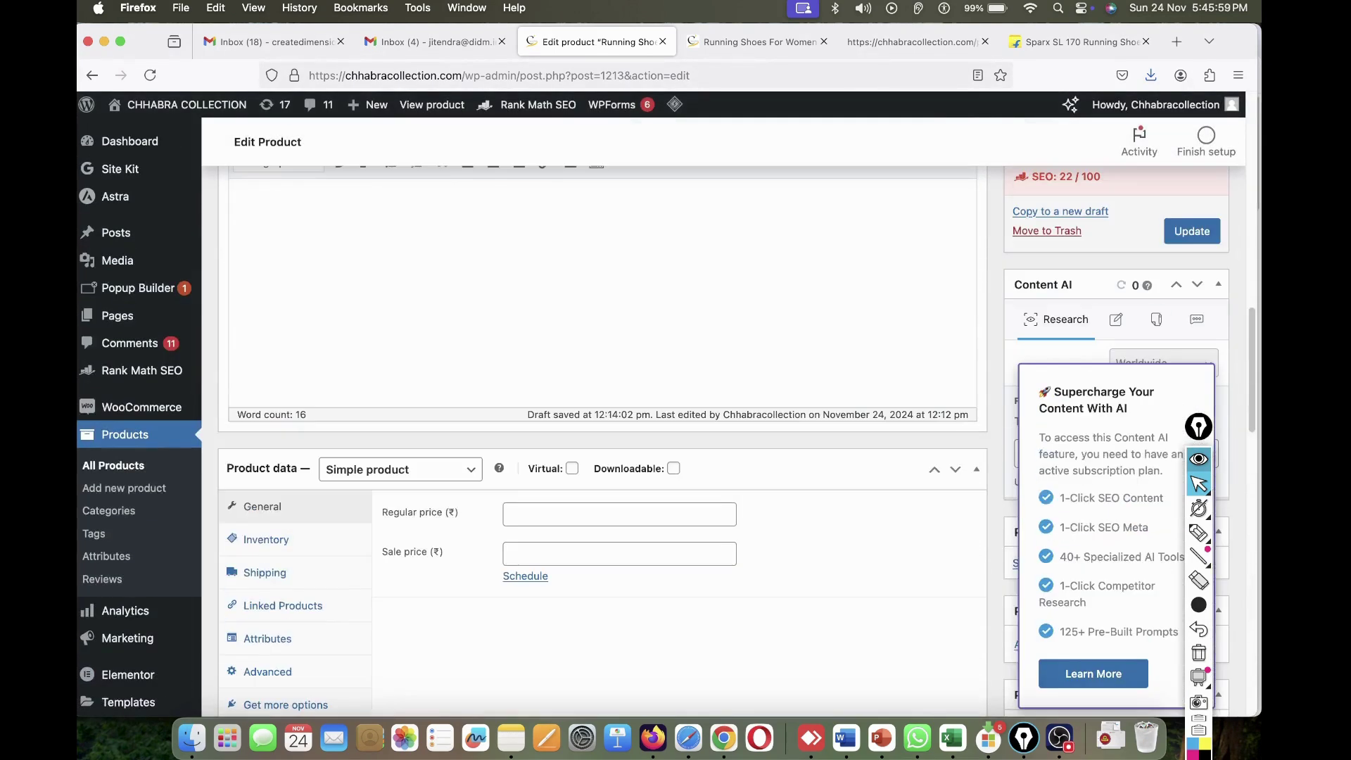
# - Reload the live product page and its page source to bring up the Rank Math tags
pyautogui.click(751, 42)
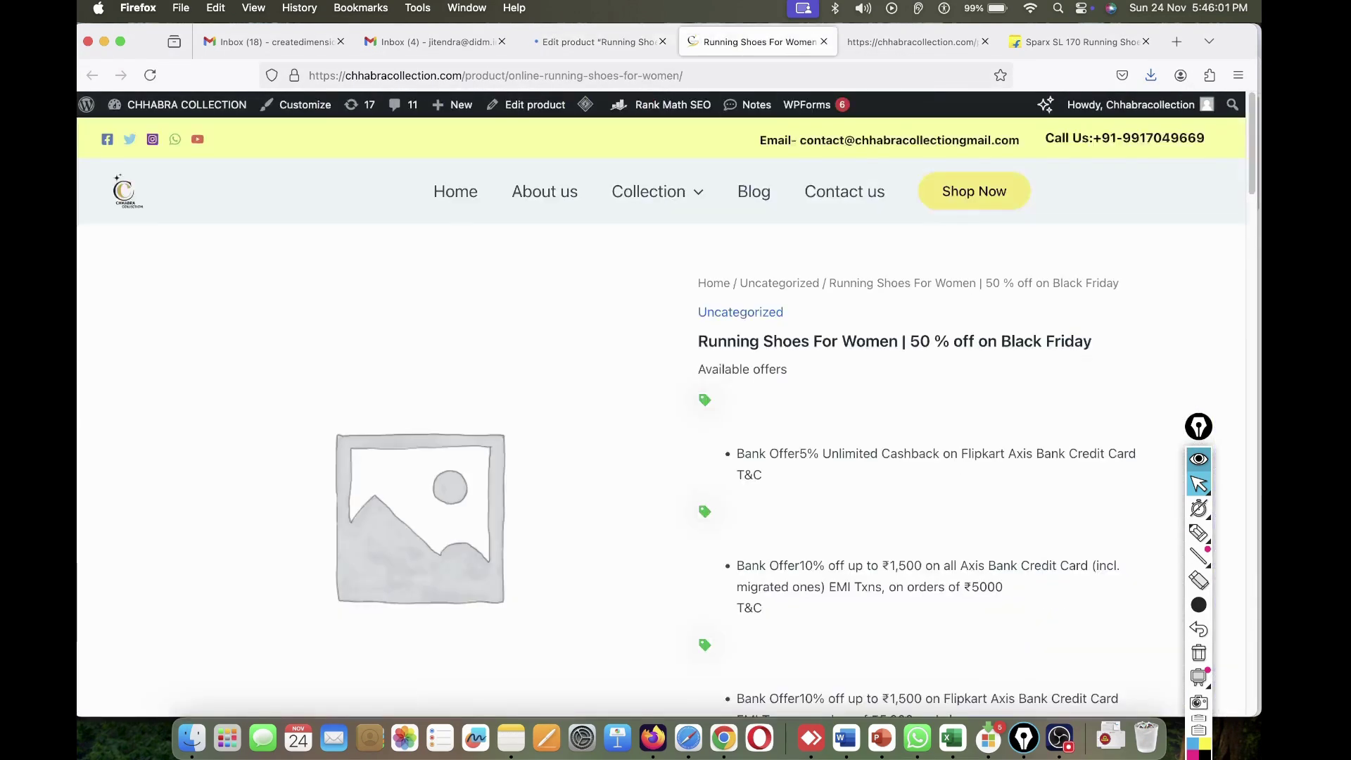
pyautogui.press('super+r')
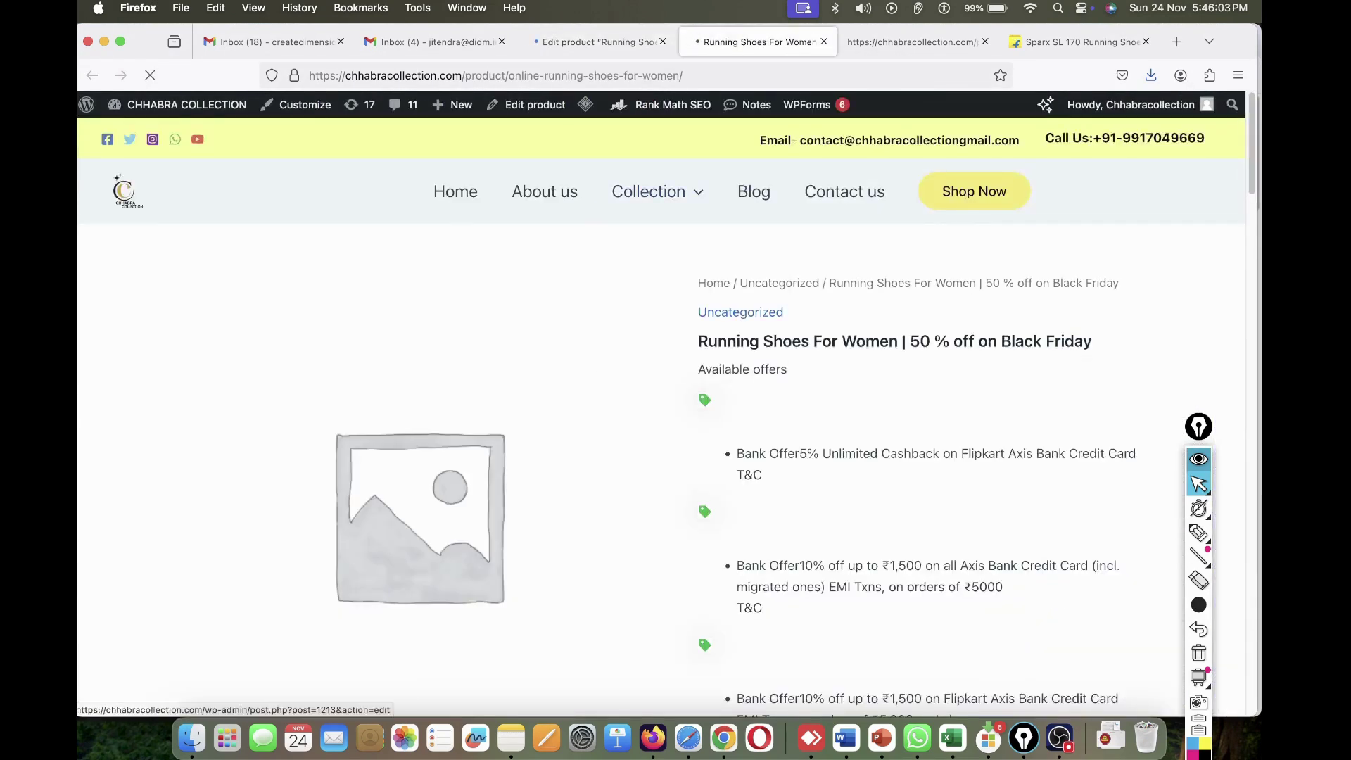
pyautogui.click(915, 41)
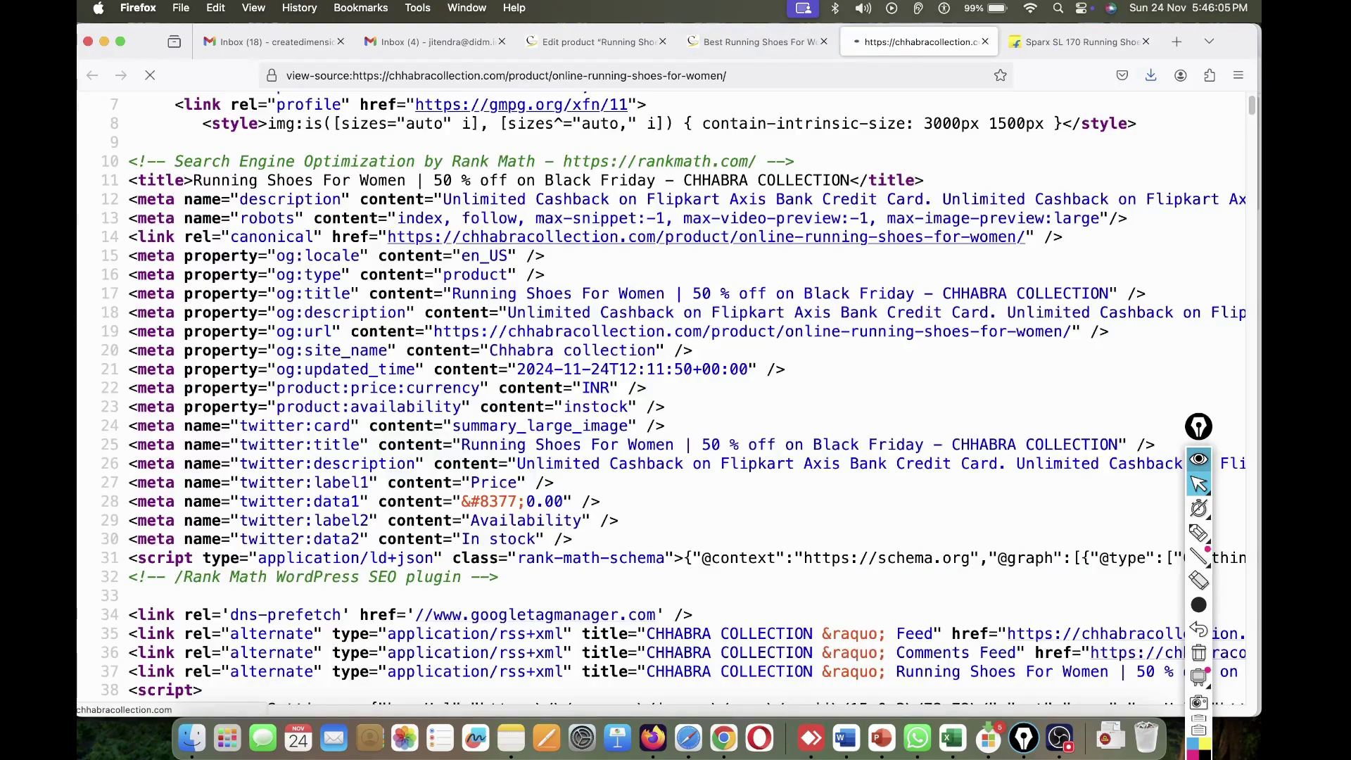
pyautogui.scroll(2, 482, 378)
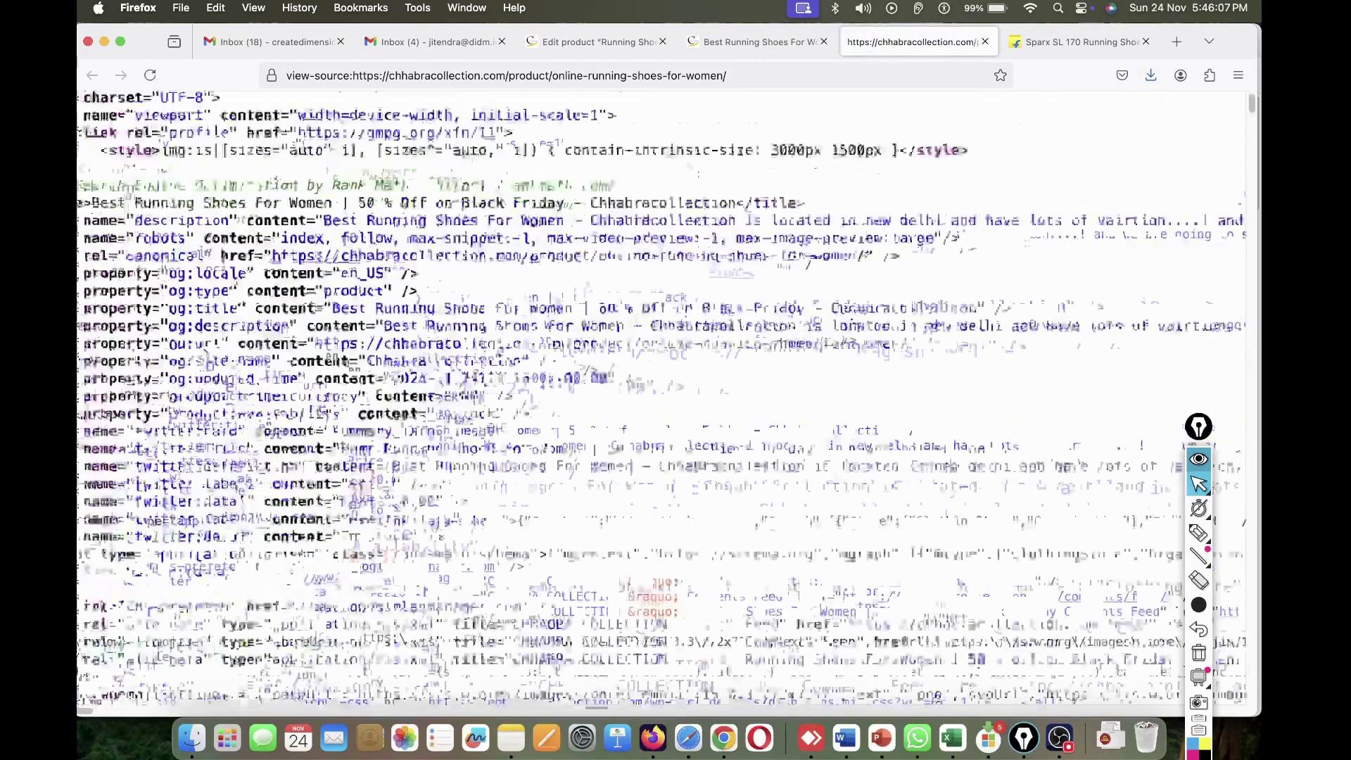
pyautogui.scroll(3, 661, 397)
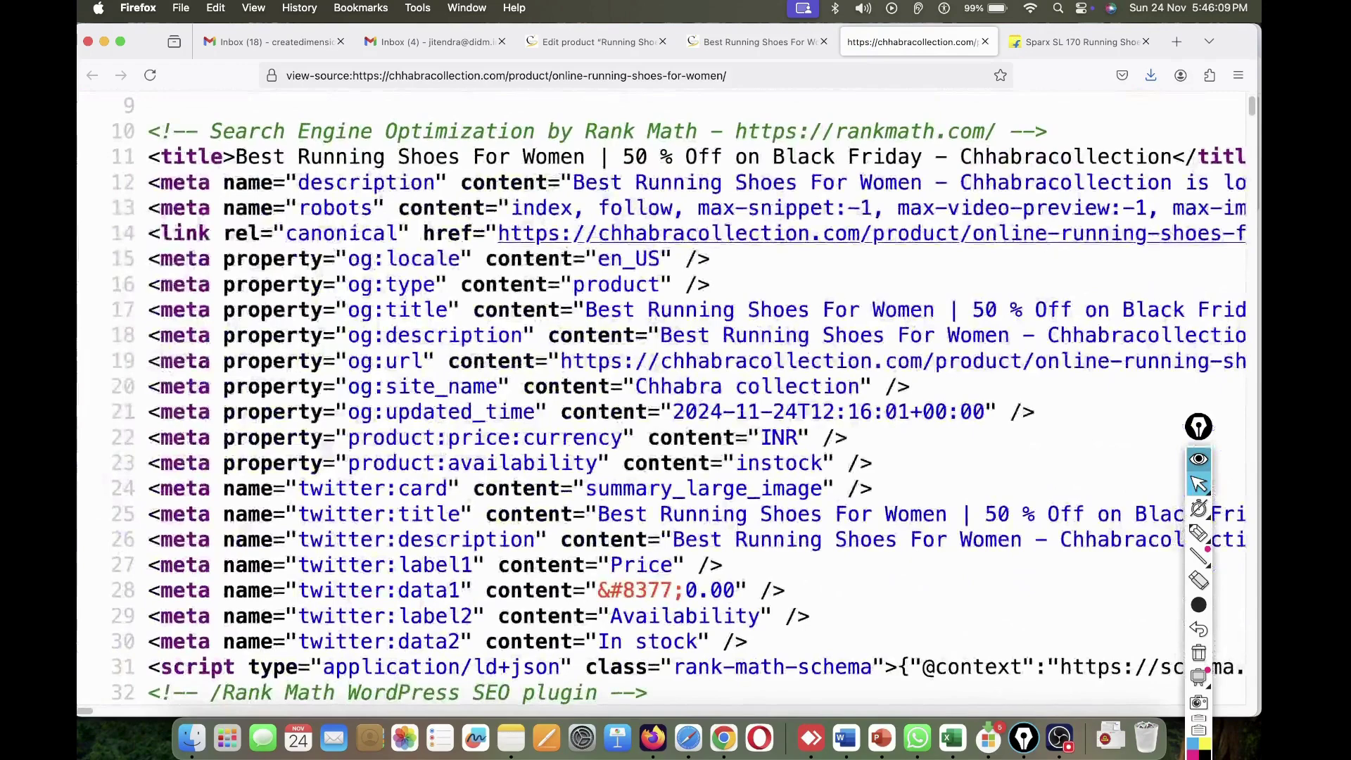
# - Examine the title tag, the full meta description and the canonical link in the product's page source
pyautogui.moveTo(234, 156); pyautogui.dragTo(1059, 157)
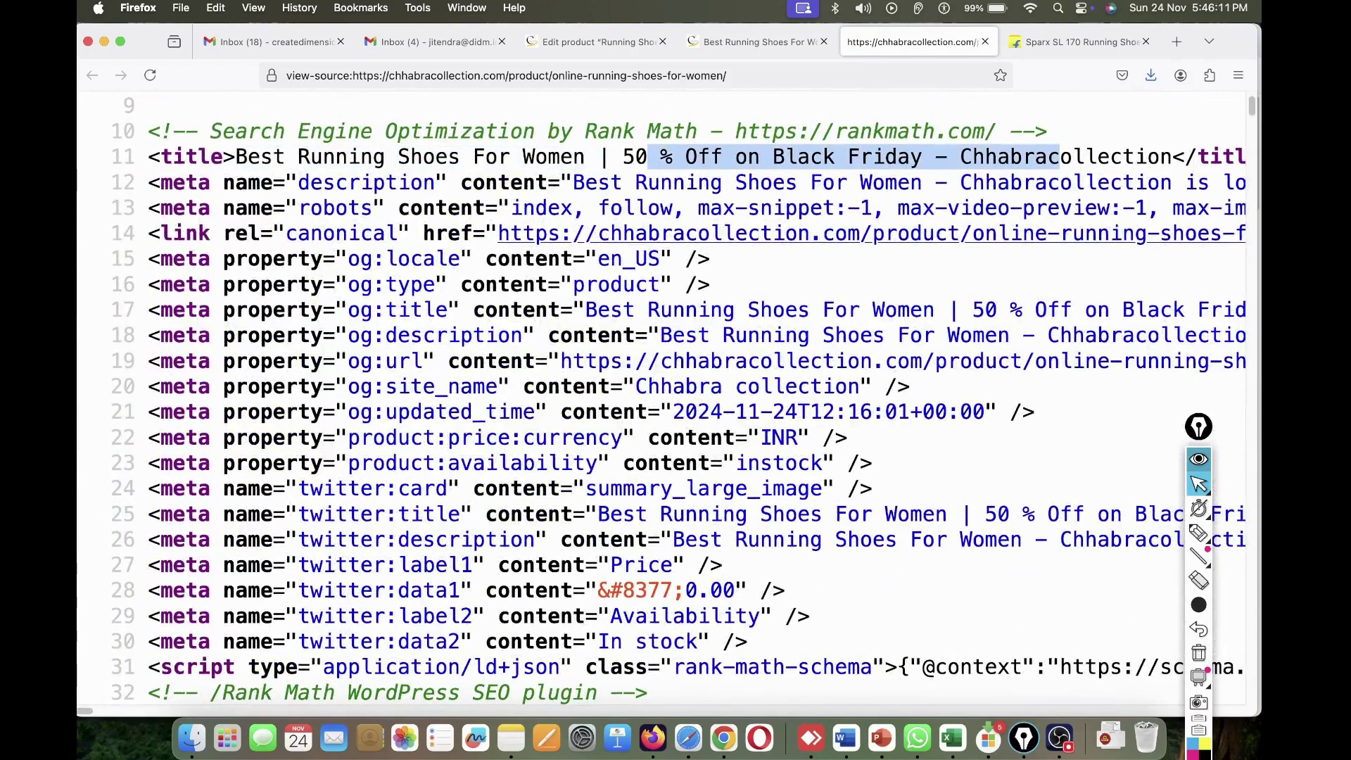
pyautogui.click(1059, 156)
pyautogui.hscroll(2, 661, 398)
pyautogui.scroll(1, 661, 398)
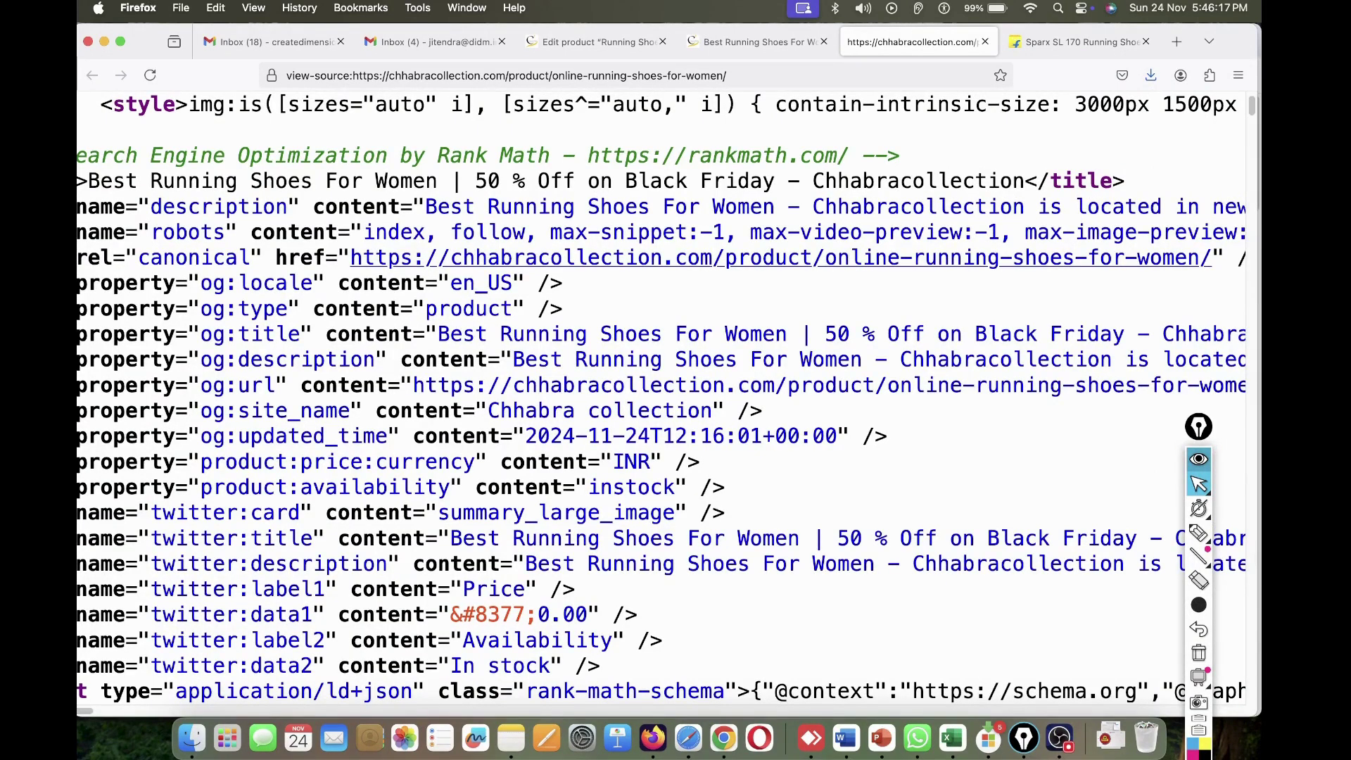
pyautogui.moveTo(425, 206); pyautogui.dragTo(763, 206)
pyautogui.hscroll(1, 763, 207)
pyautogui.hscroll(5, 661, 398)
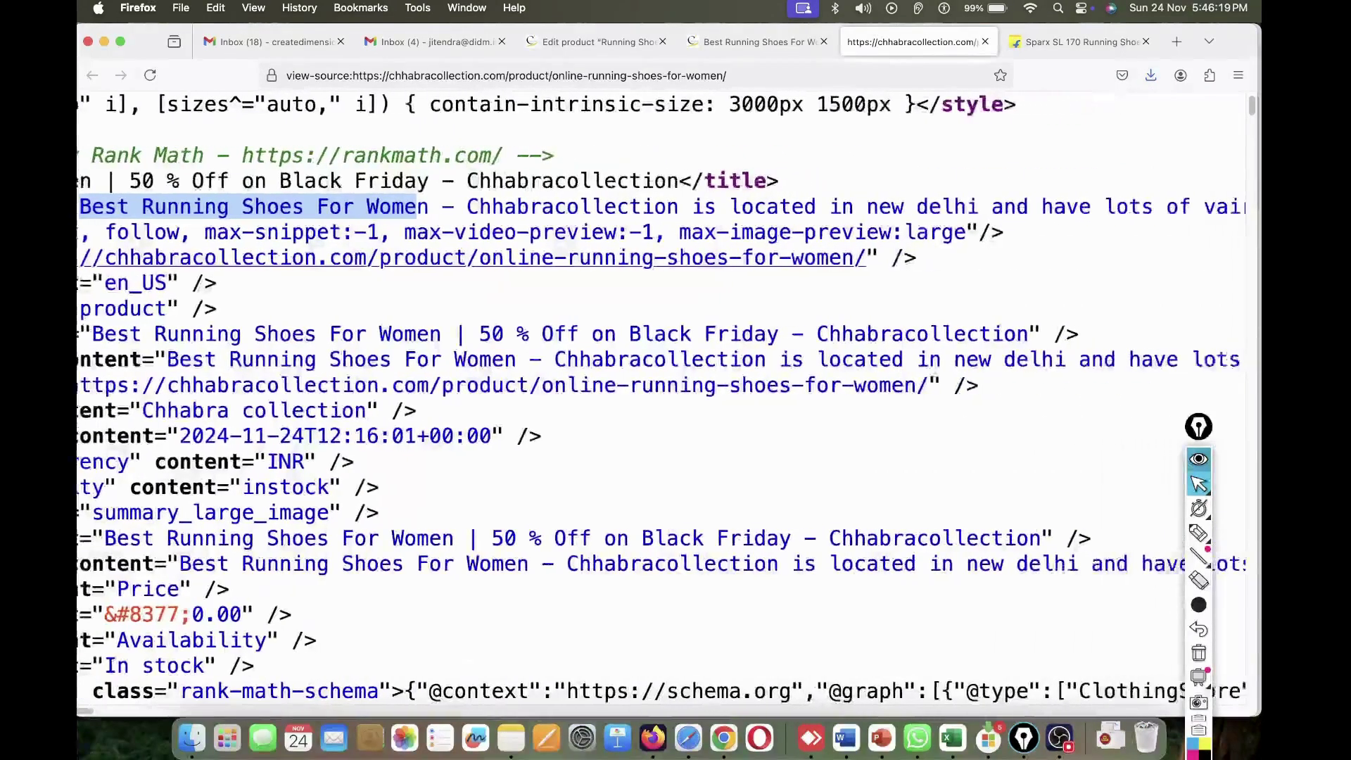
pyautogui.hscroll(10, 661, 397)
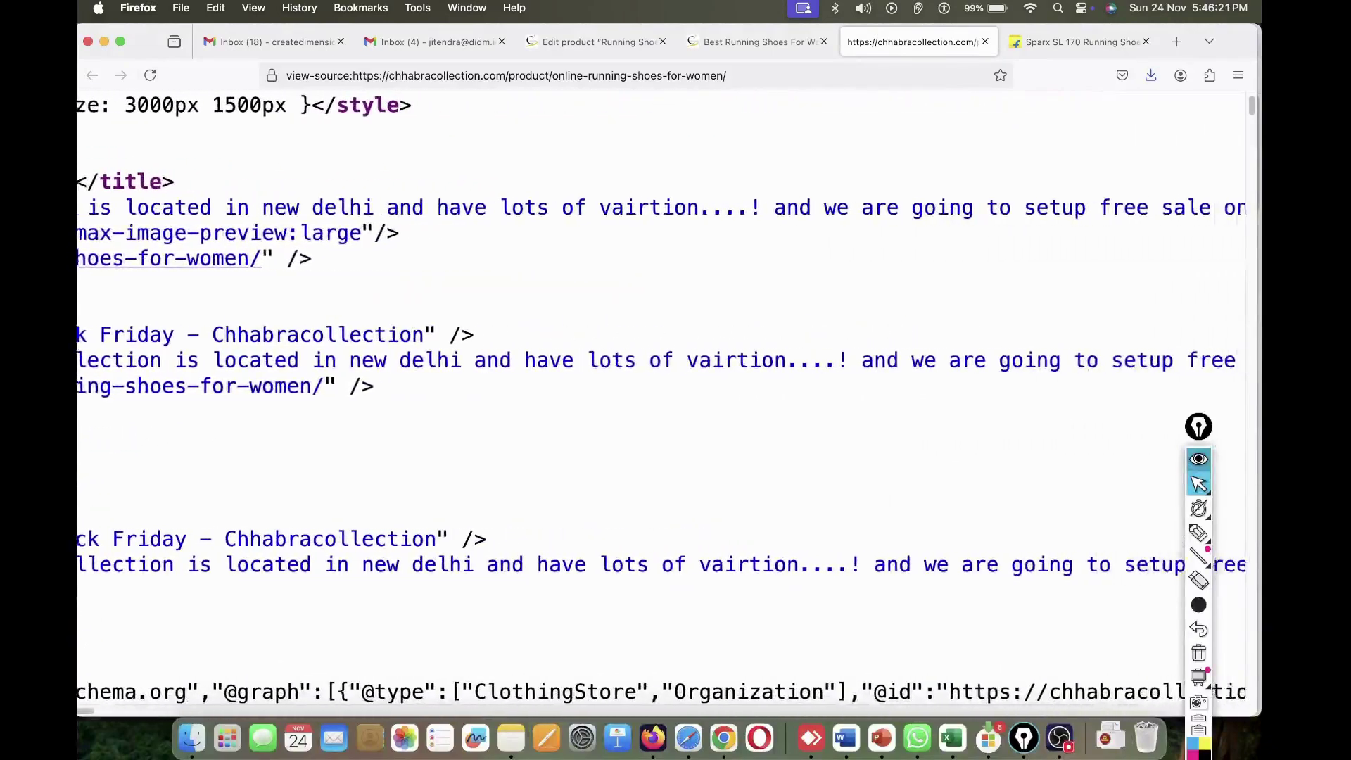
pyautogui.hscroll(1, 662, 397)
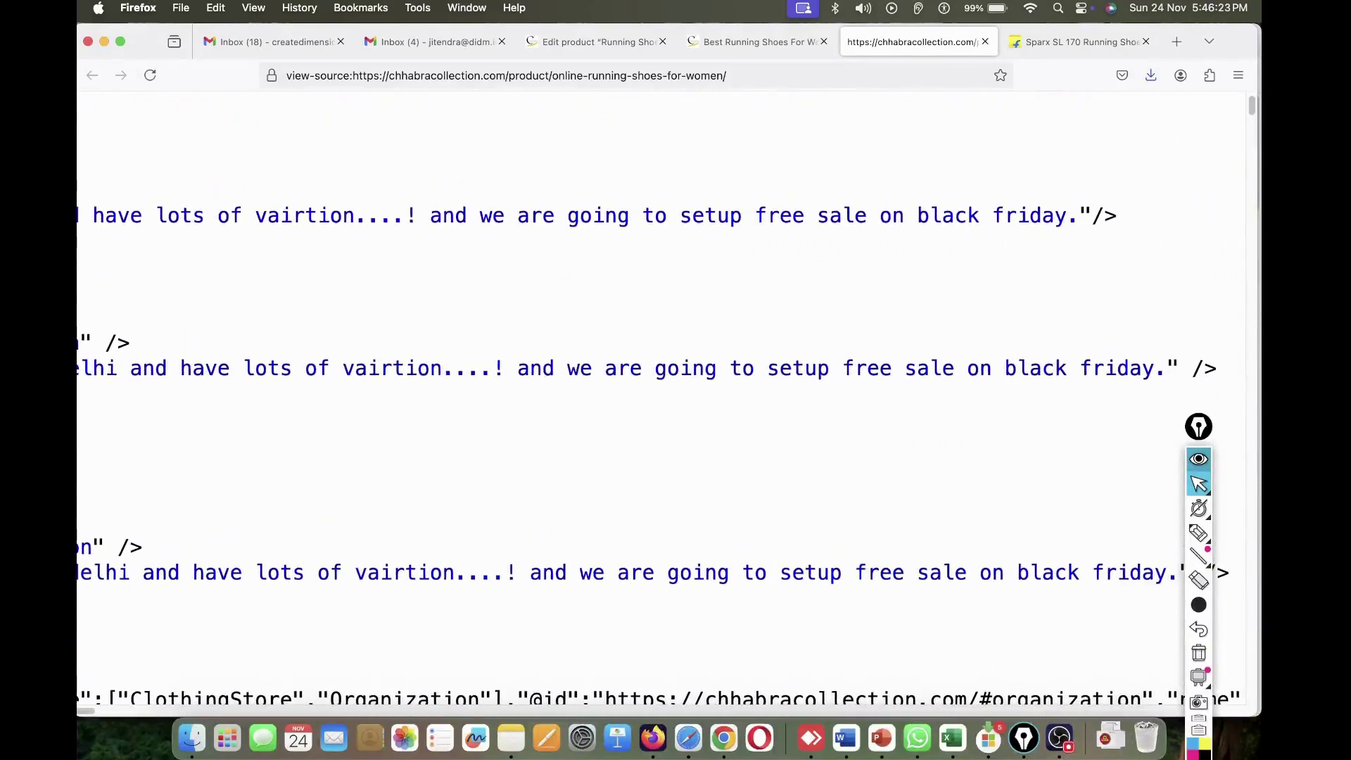
pyautogui.scroll(-5, 1133, 215)
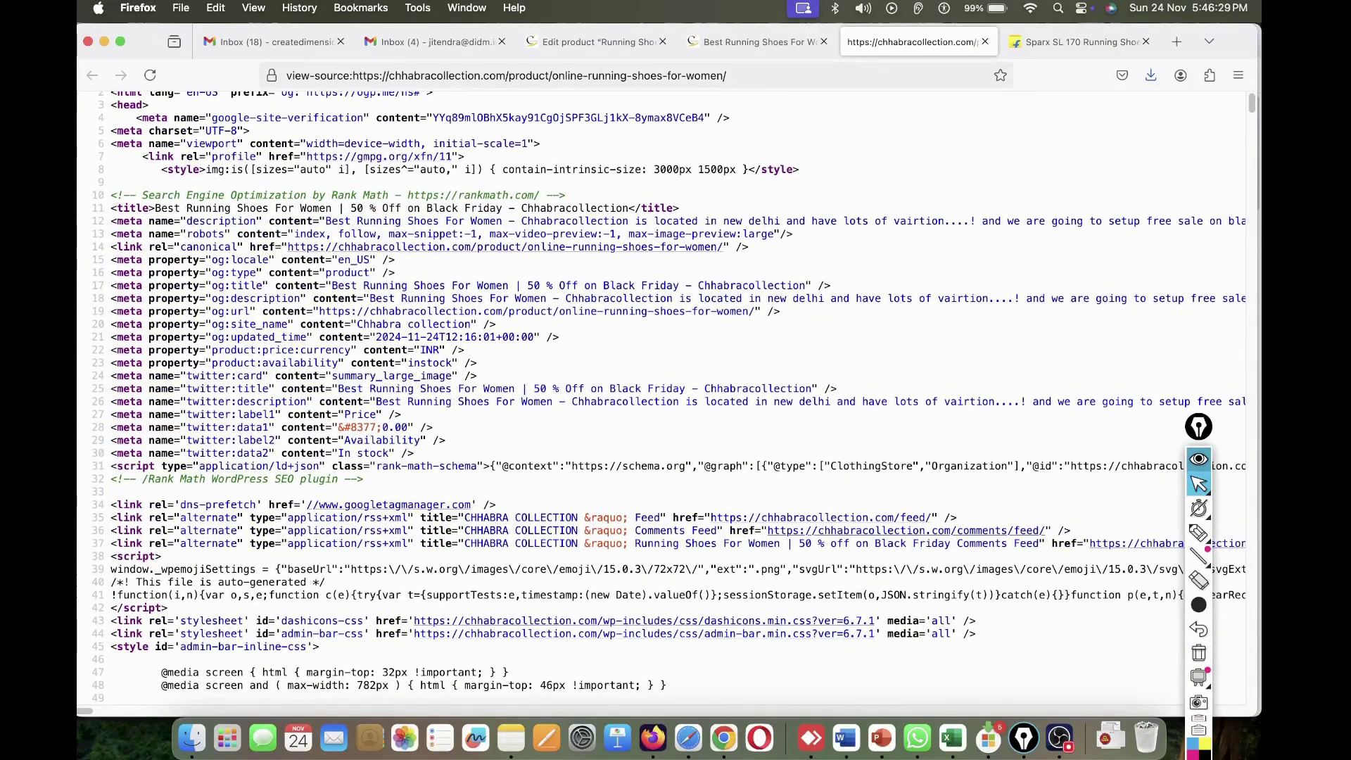
pyautogui.moveTo(331, 221); pyautogui.dragTo(547, 221)
pyautogui.click(548, 220)
pyautogui.scroll(5, 548, 218)
pyautogui.hscroll(-4, 548, 219)
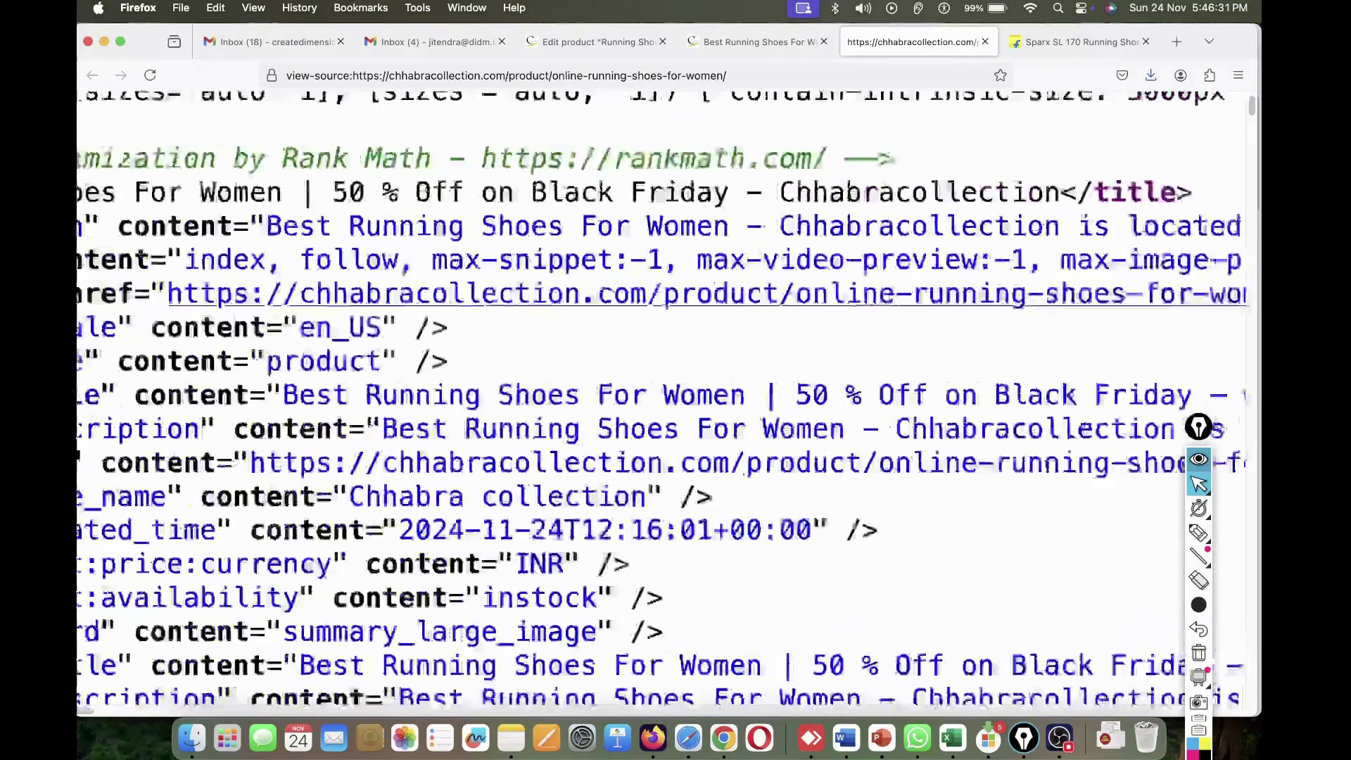
pyautogui.scroll(-5, 367, 217)
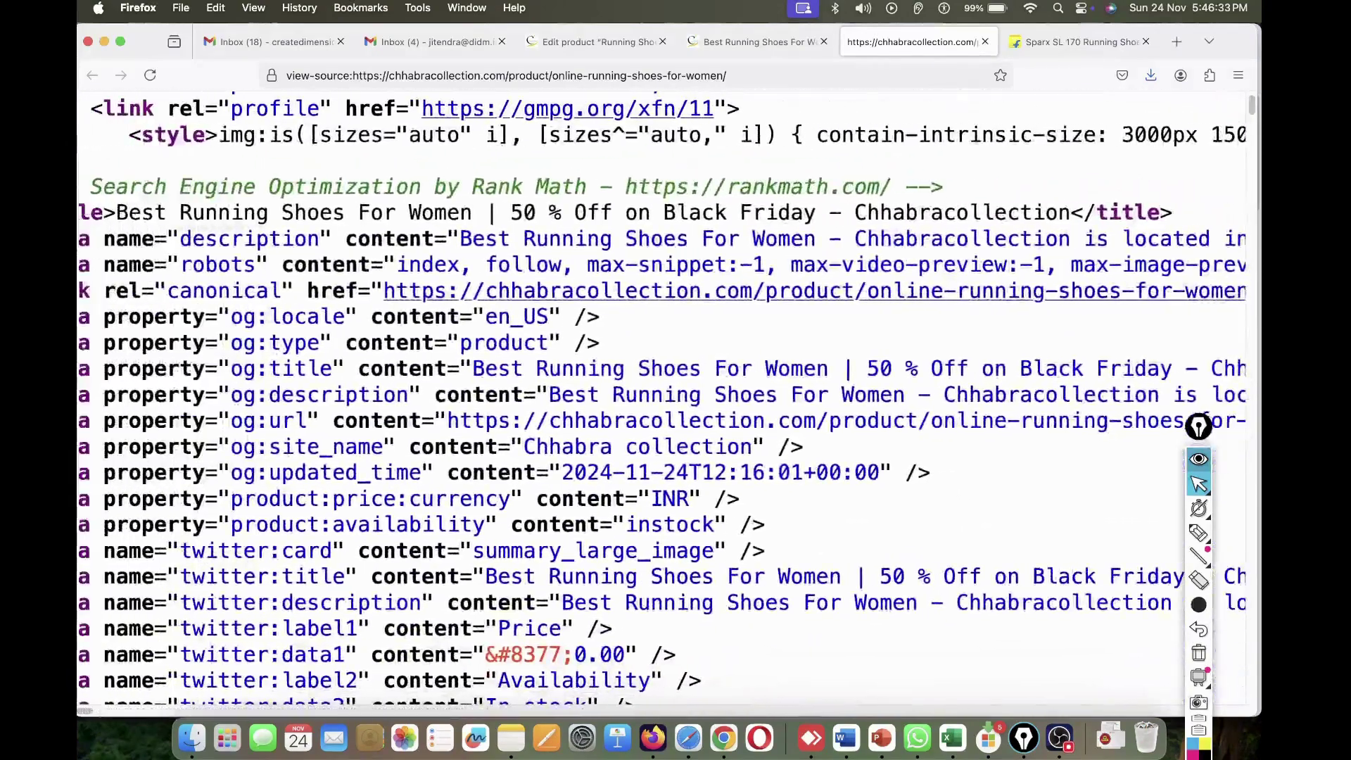
pyautogui.moveTo(230, 291); pyautogui.dragTo(501, 291)
# - Toggle the Nofollow and Index robots meta options in the product's advanced Rank Math settings and update the product
pyautogui.click(753, 41)
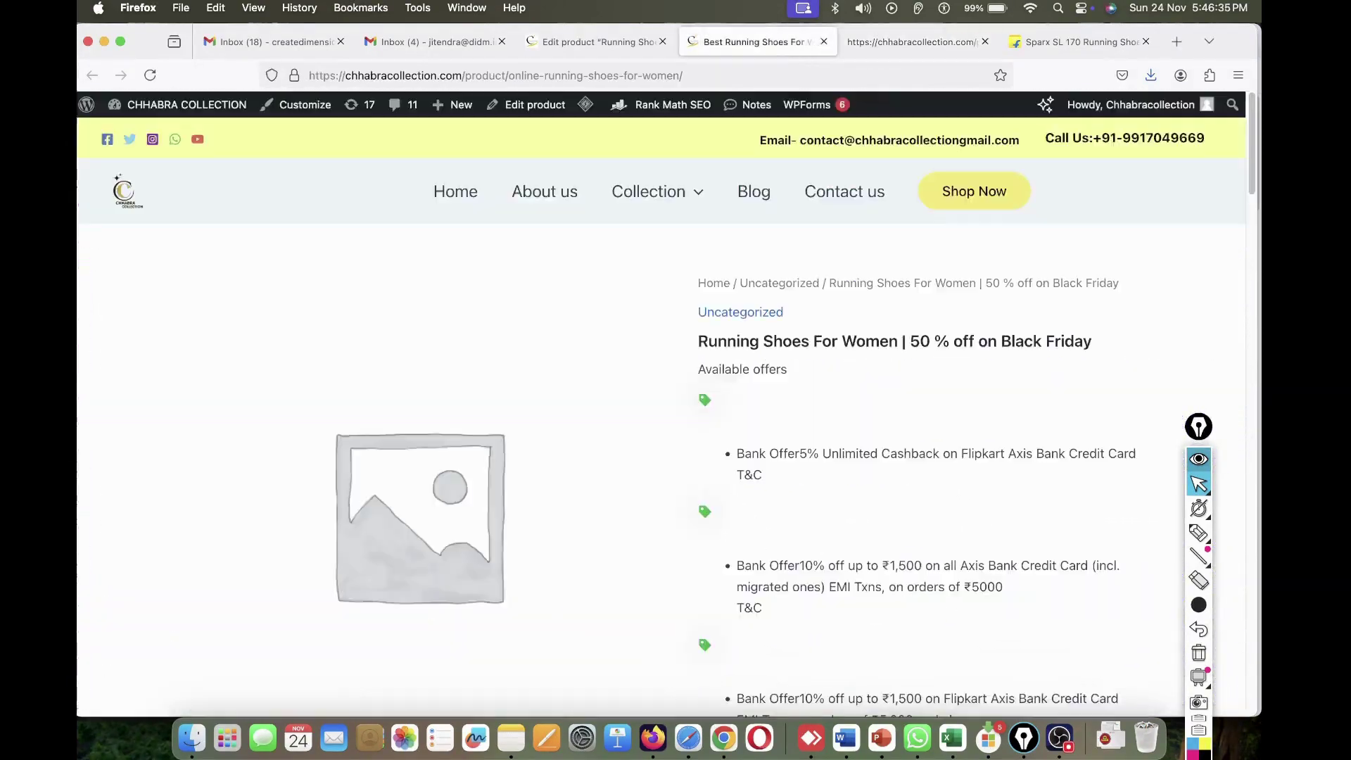
pyautogui.click(598, 42)
pyautogui.scroll(-15, 732, 422)
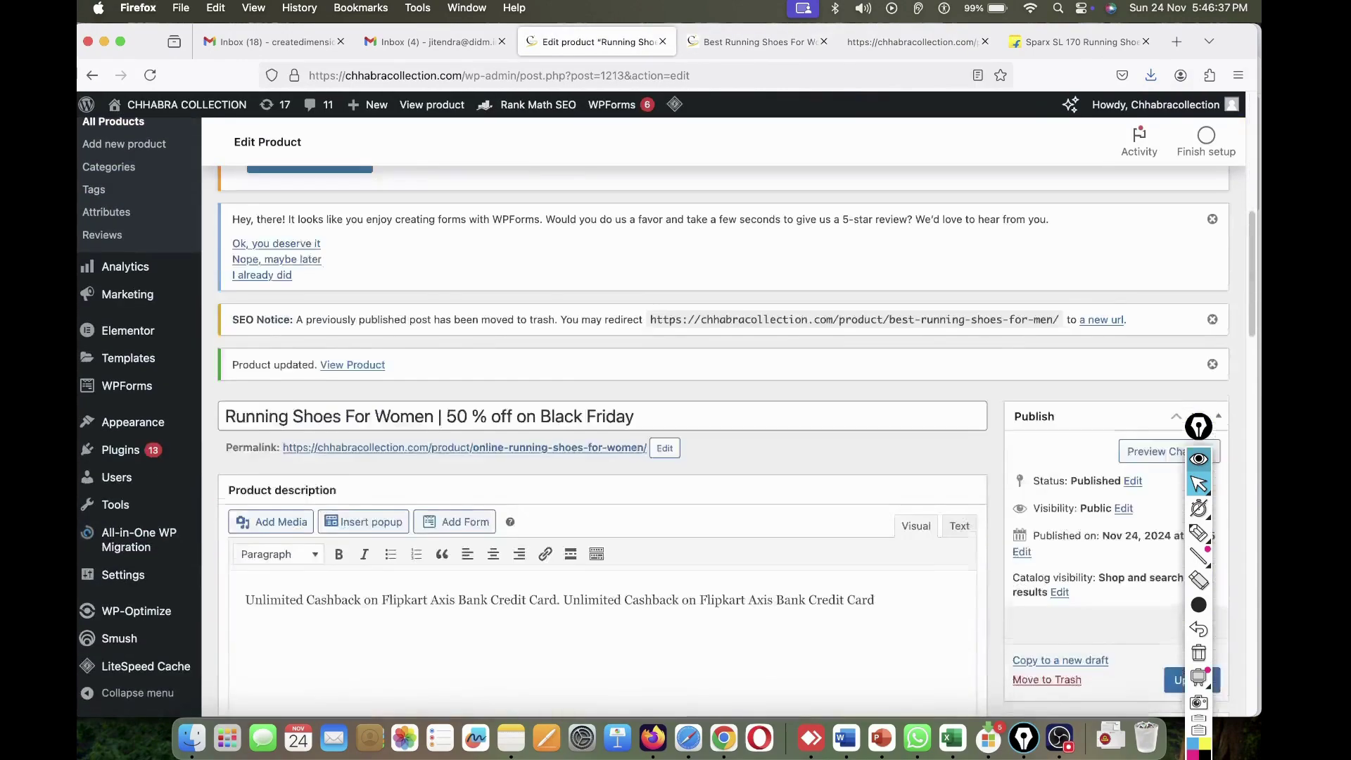
pyautogui.scroll(-8, 602, 422)
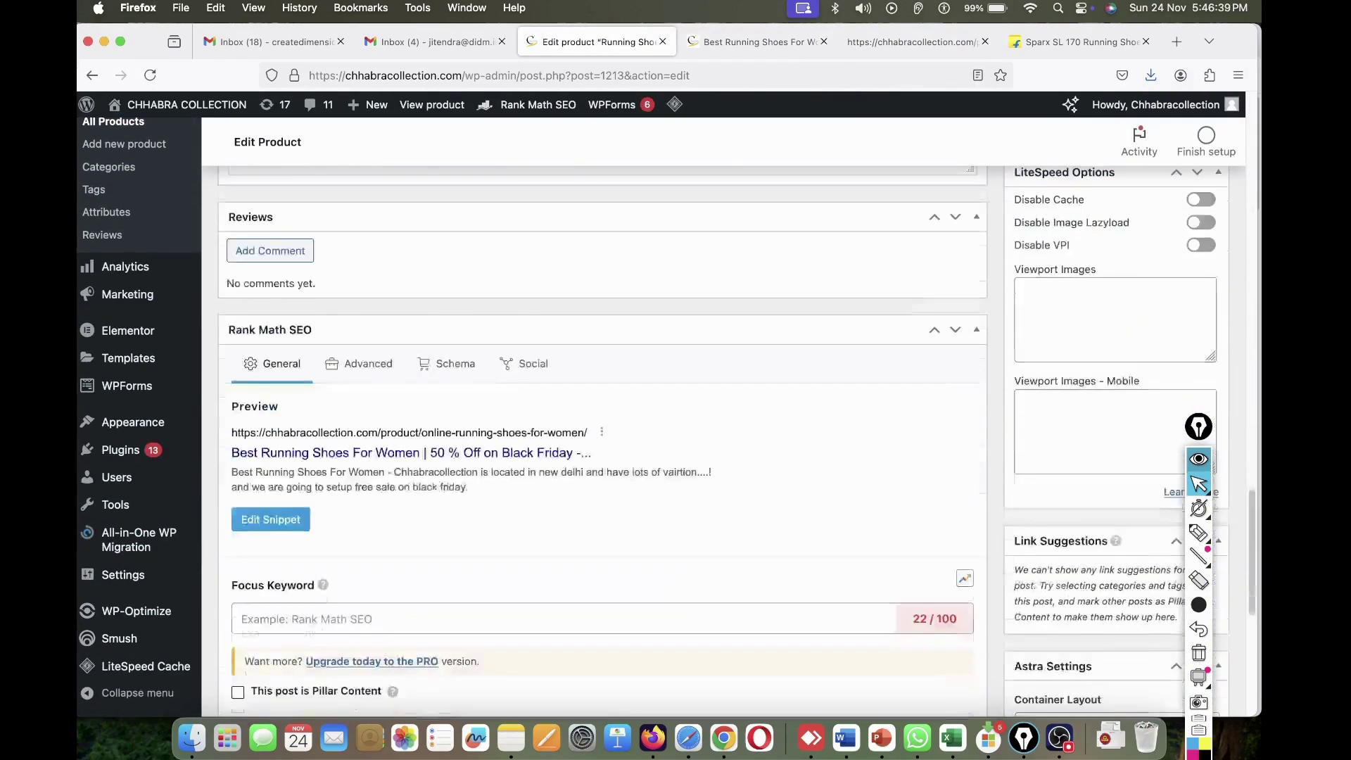
pyautogui.scroll(3, 602, 423)
pyautogui.click(359, 364)
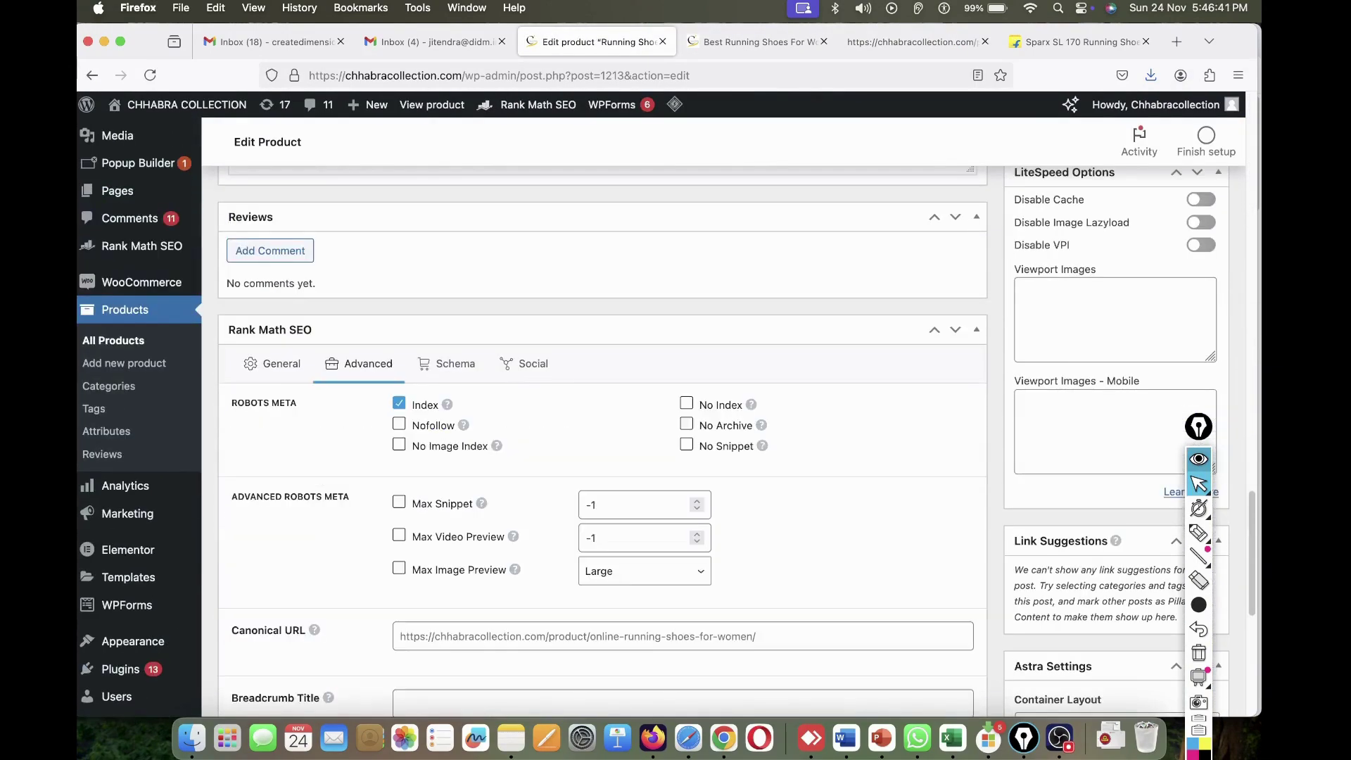
pyautogui.scroll(-2, 359, 363)
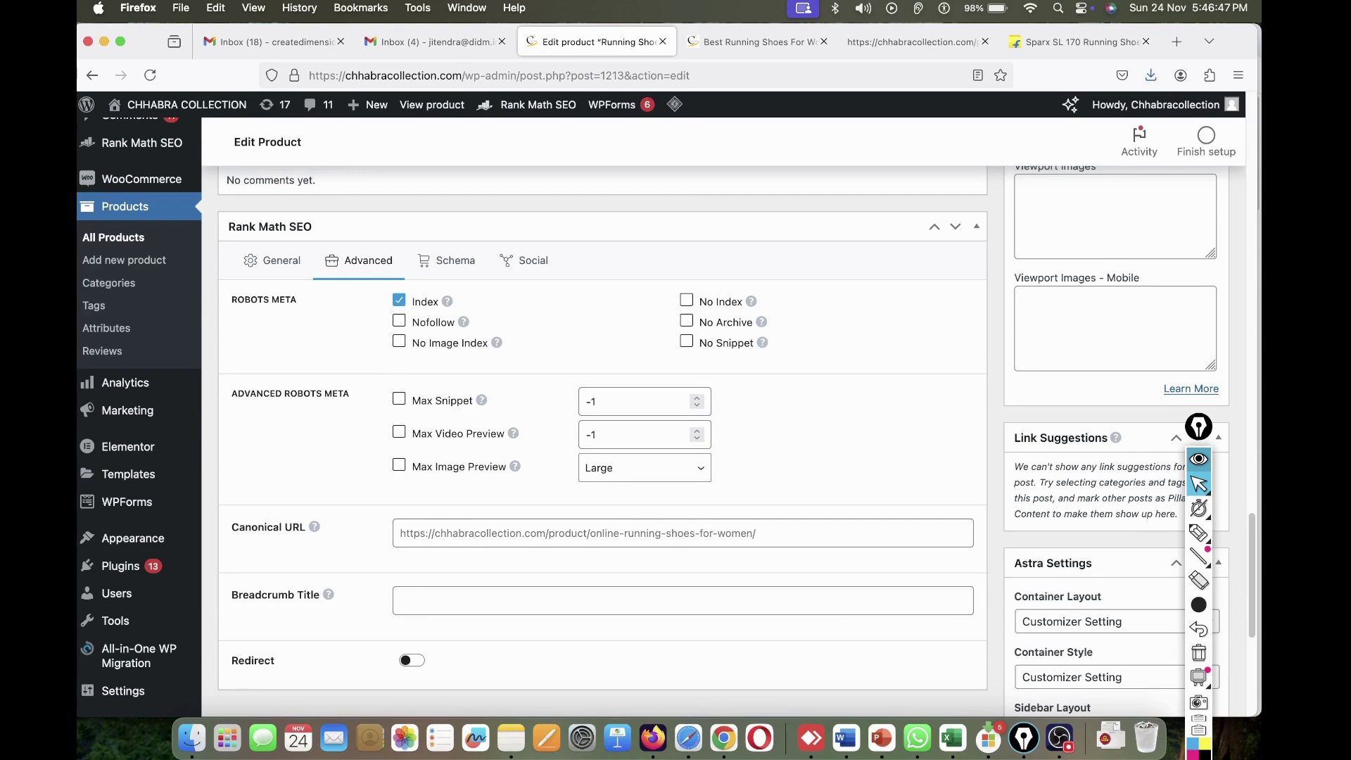
pyautogui.click(399, 321)
pyautogui.click(399, 301)
pyautogui.scroll(15, 603, 422)
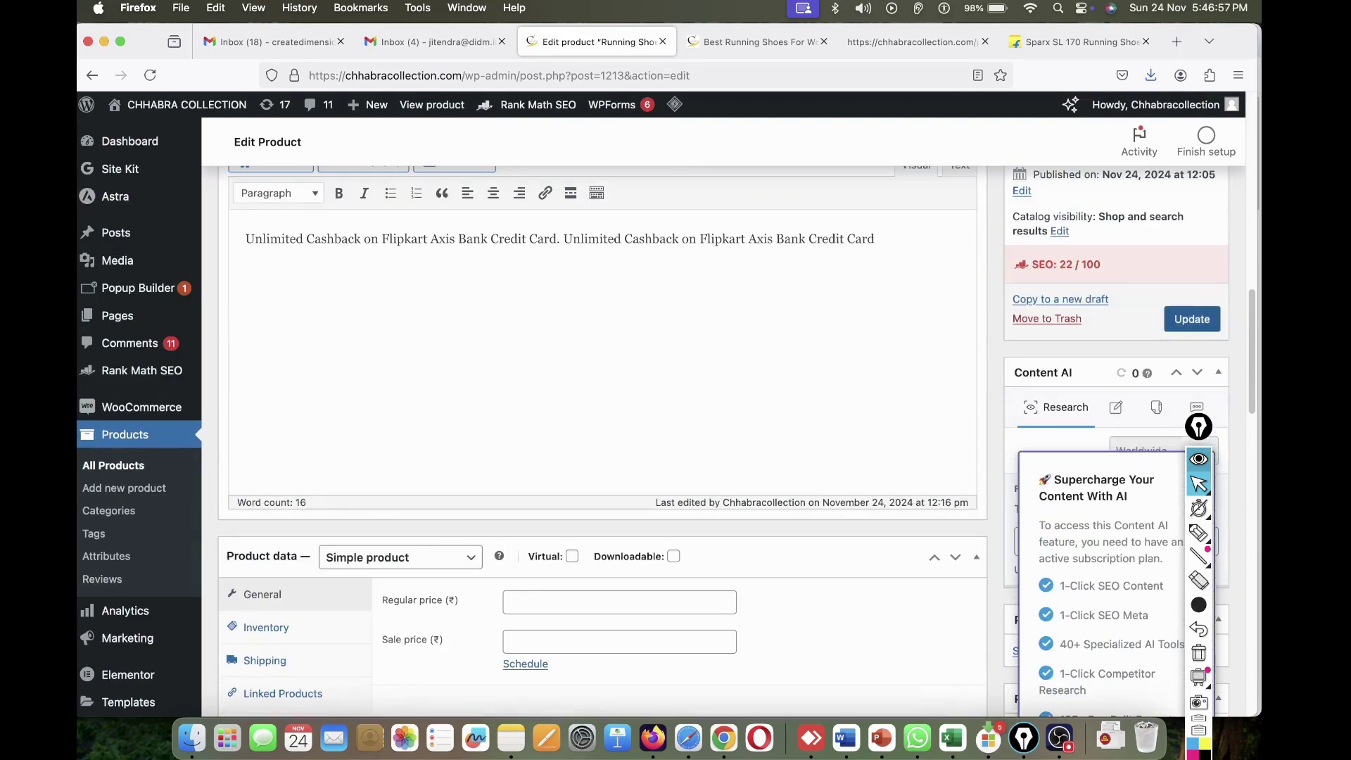
pyautogui.click(1191, 319)
# - Examine the content of the robots meta tag in the product's page source
pyautogui.click(911, 42)
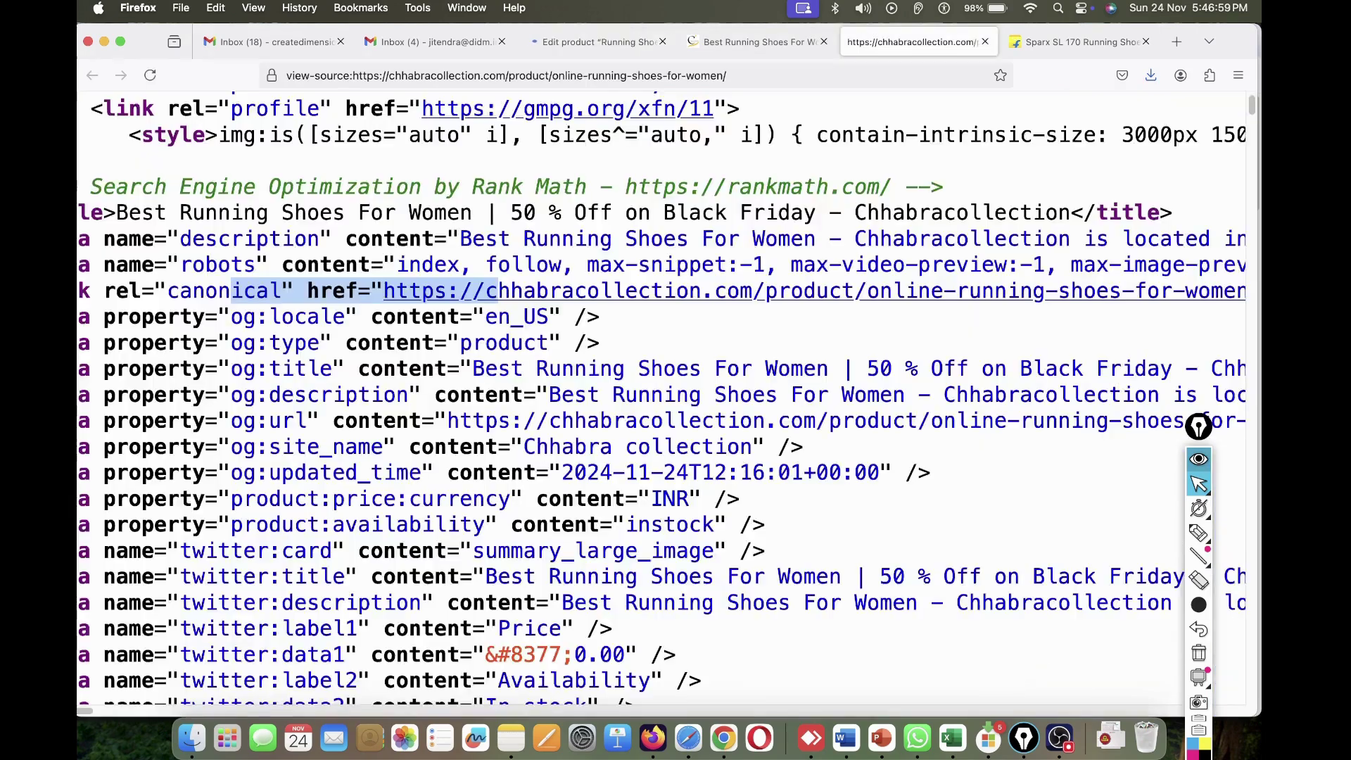
pyautogui.click(338, 292)
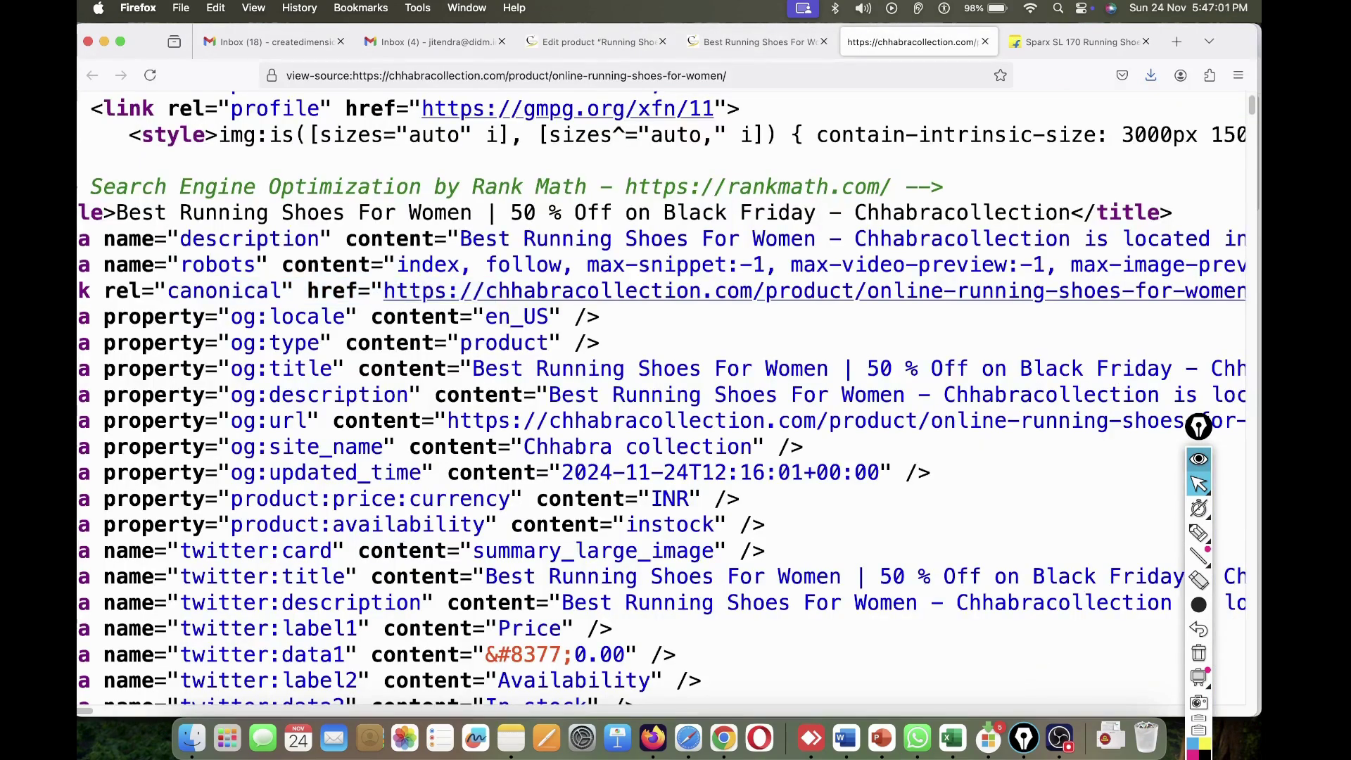
pyautogui.moveTo(397, 265); pyautogui.dragTo(1174, 265)
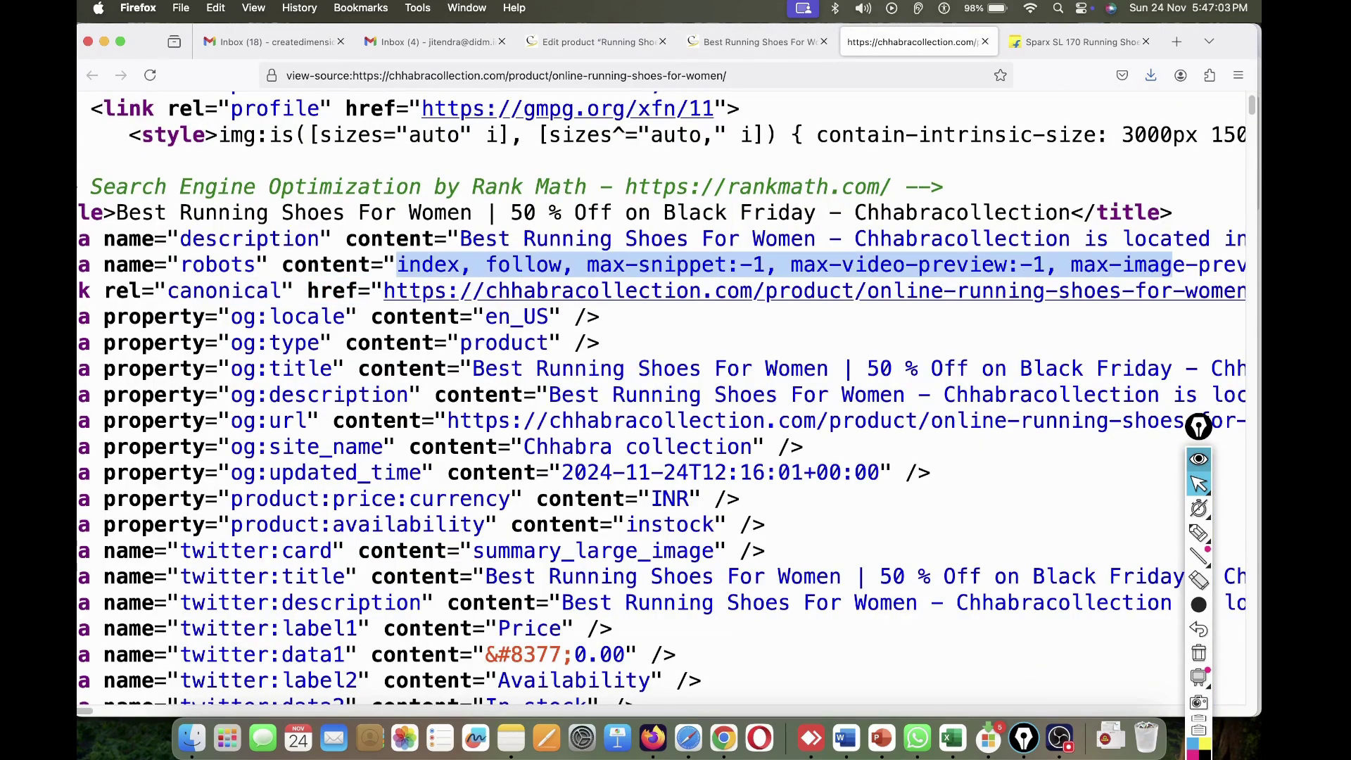
# - Check the robots meta options in the product's advanced Rank Math settings
pyautogui.click(1174, 265)
pyautogui.click(758, 41)
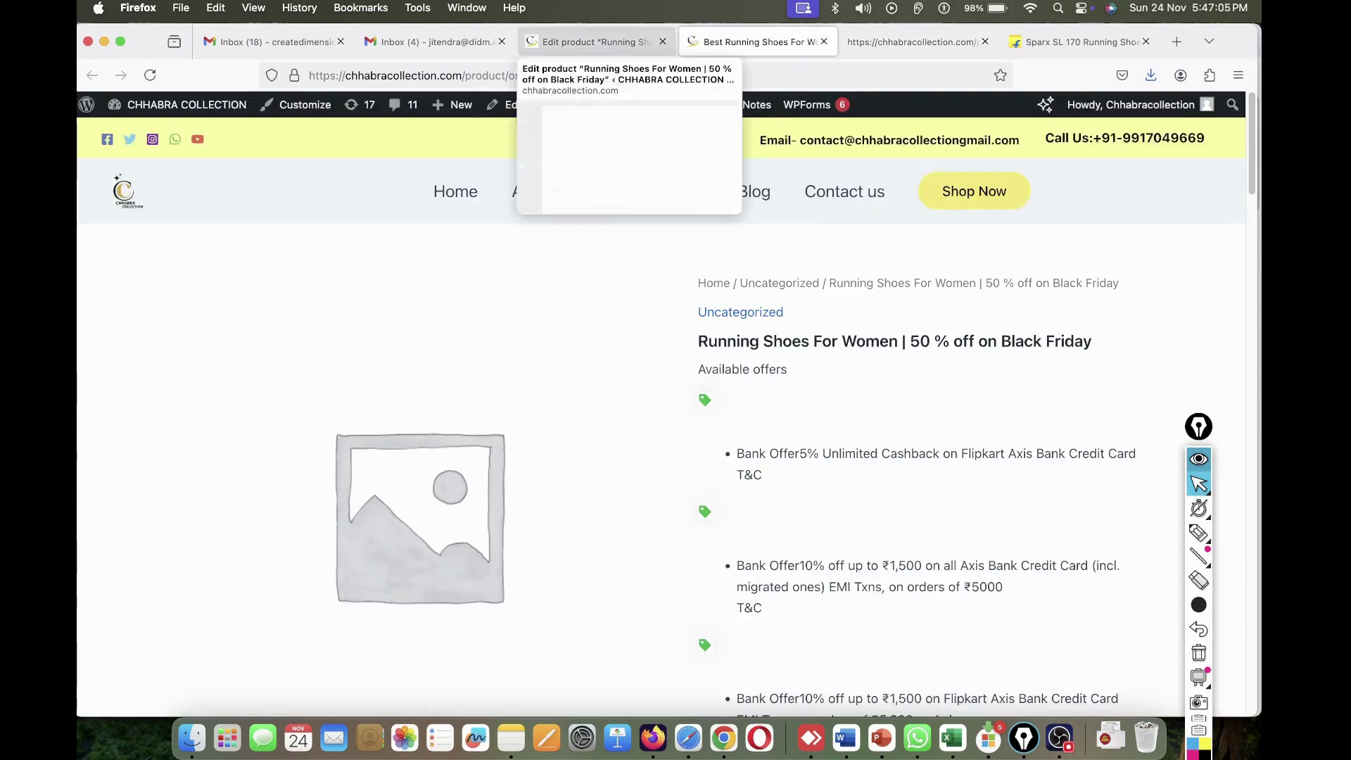
pyautogui.click(597, 42)
pyautogui.scroll(-20, 725, 415)
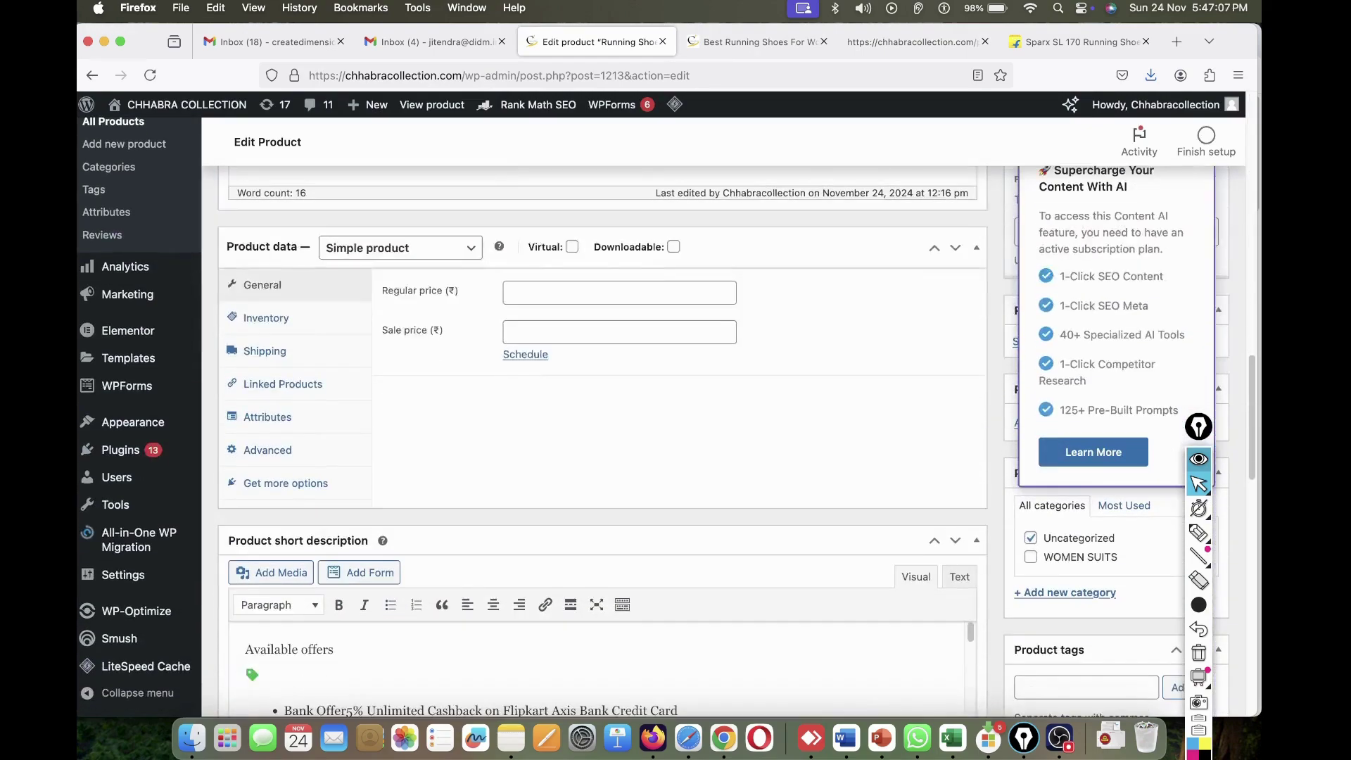
pyautogui.scroll(-10, 602, 437)
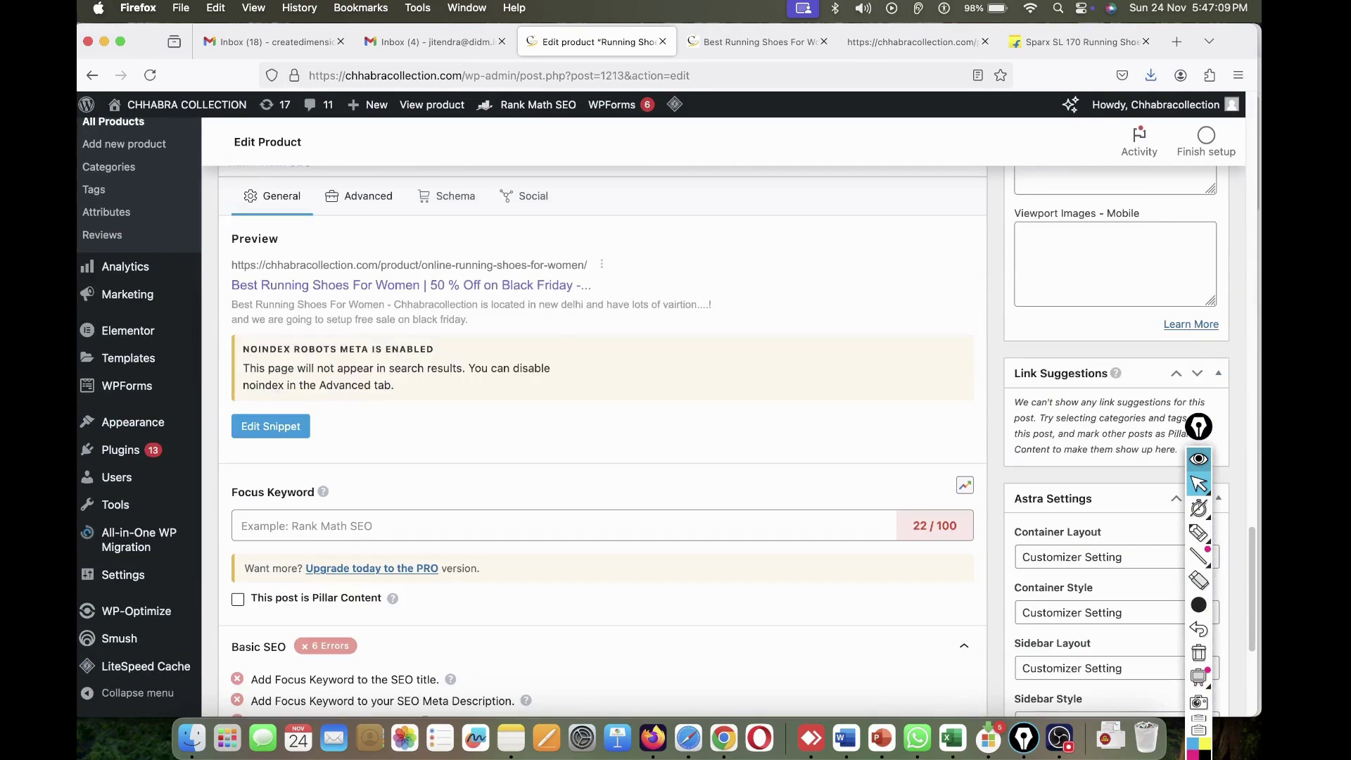
pyautogui.click(359, 196)
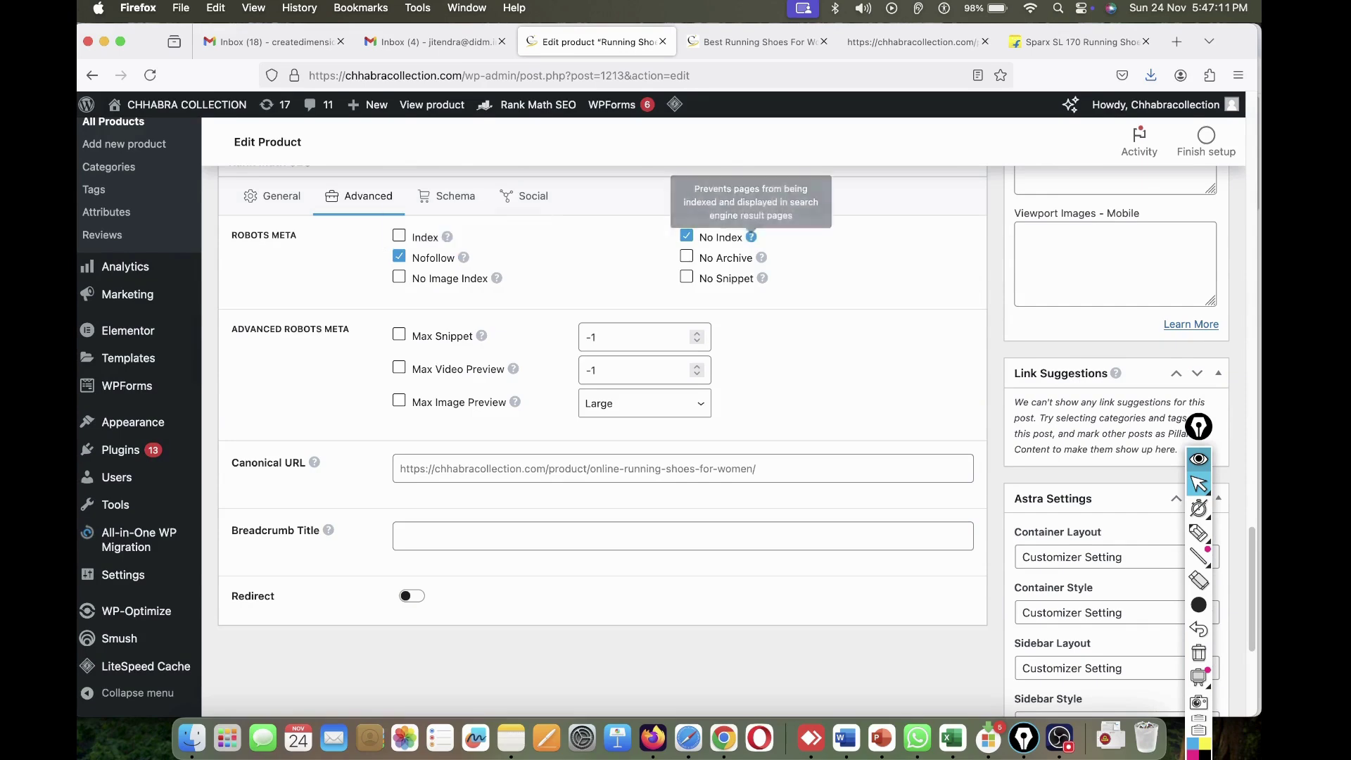
# - Reload the product's page source and examine the content of its robots meta tag
pyautogui.click(763, 43)
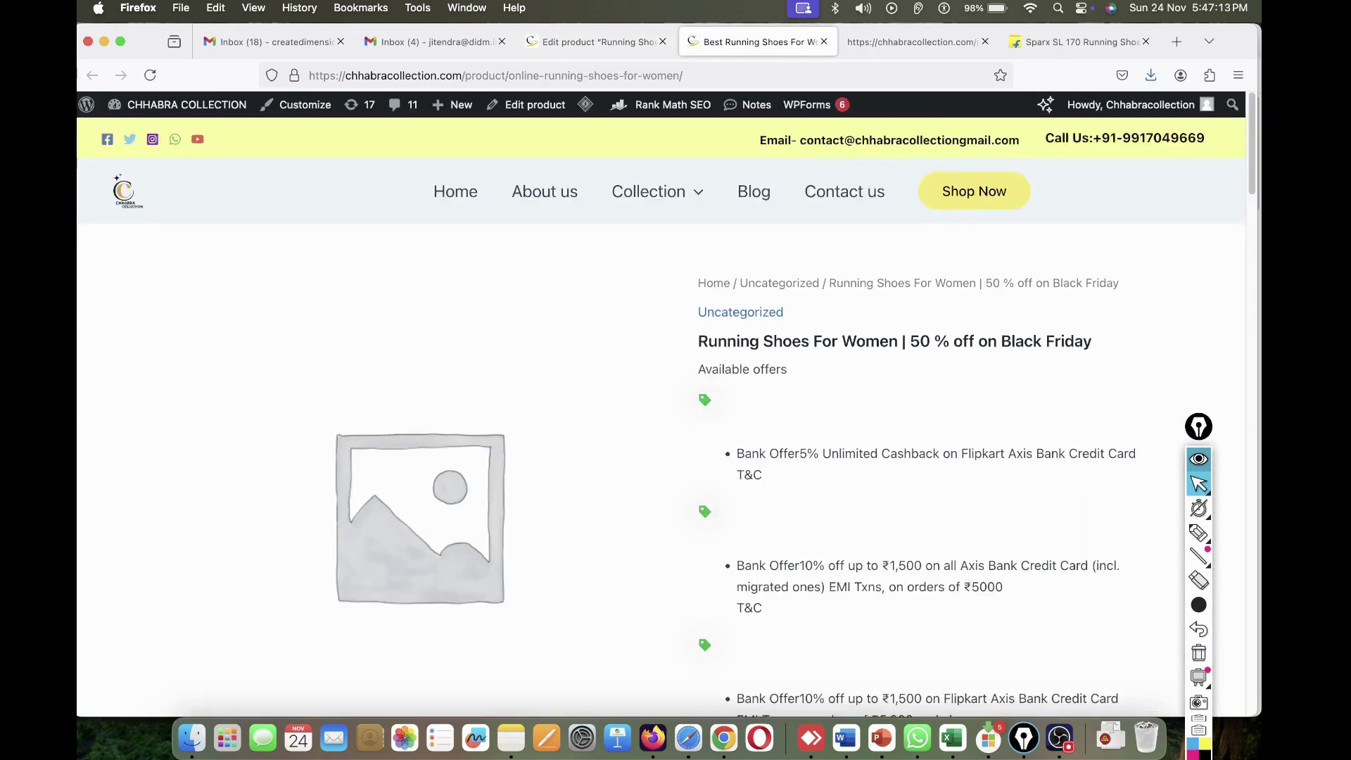
pyautogui.hotkey('ctrl', 'Tab')
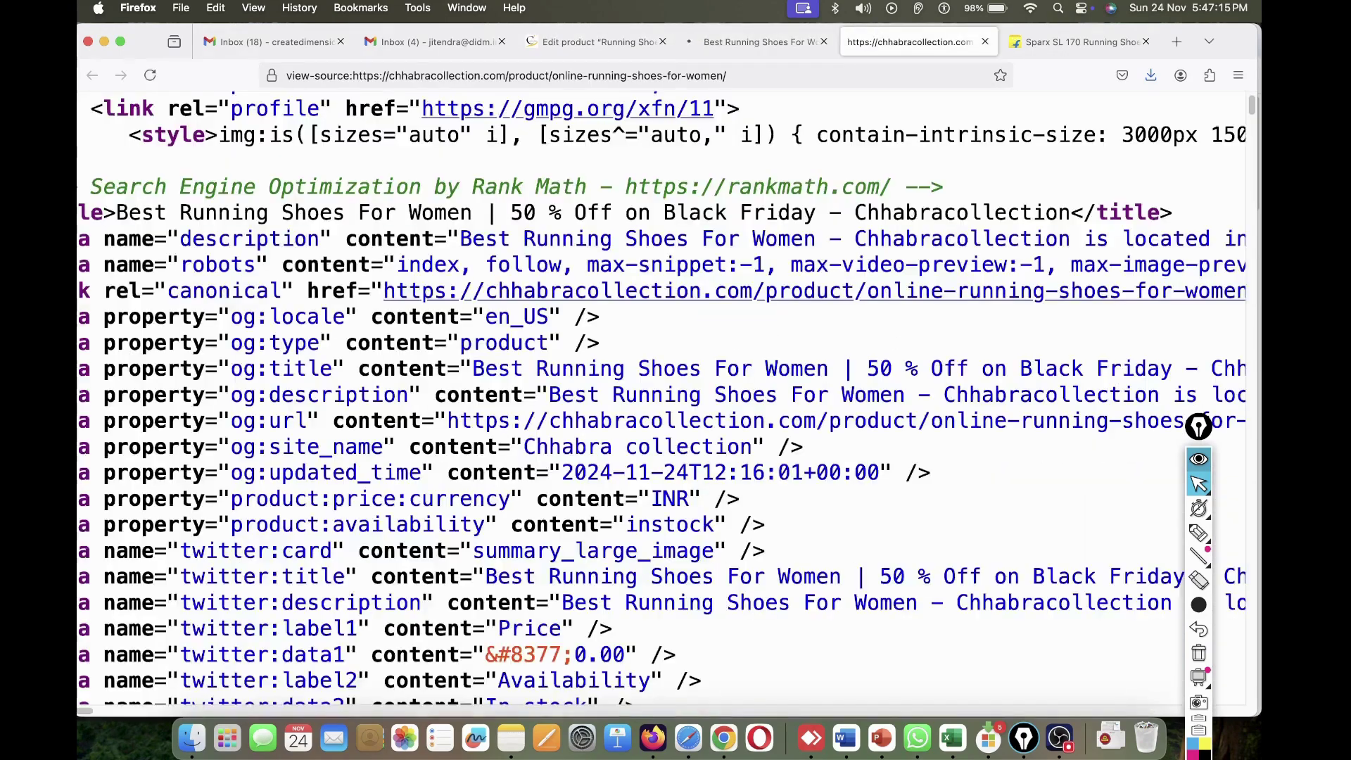
pyautogui.press('super+r')
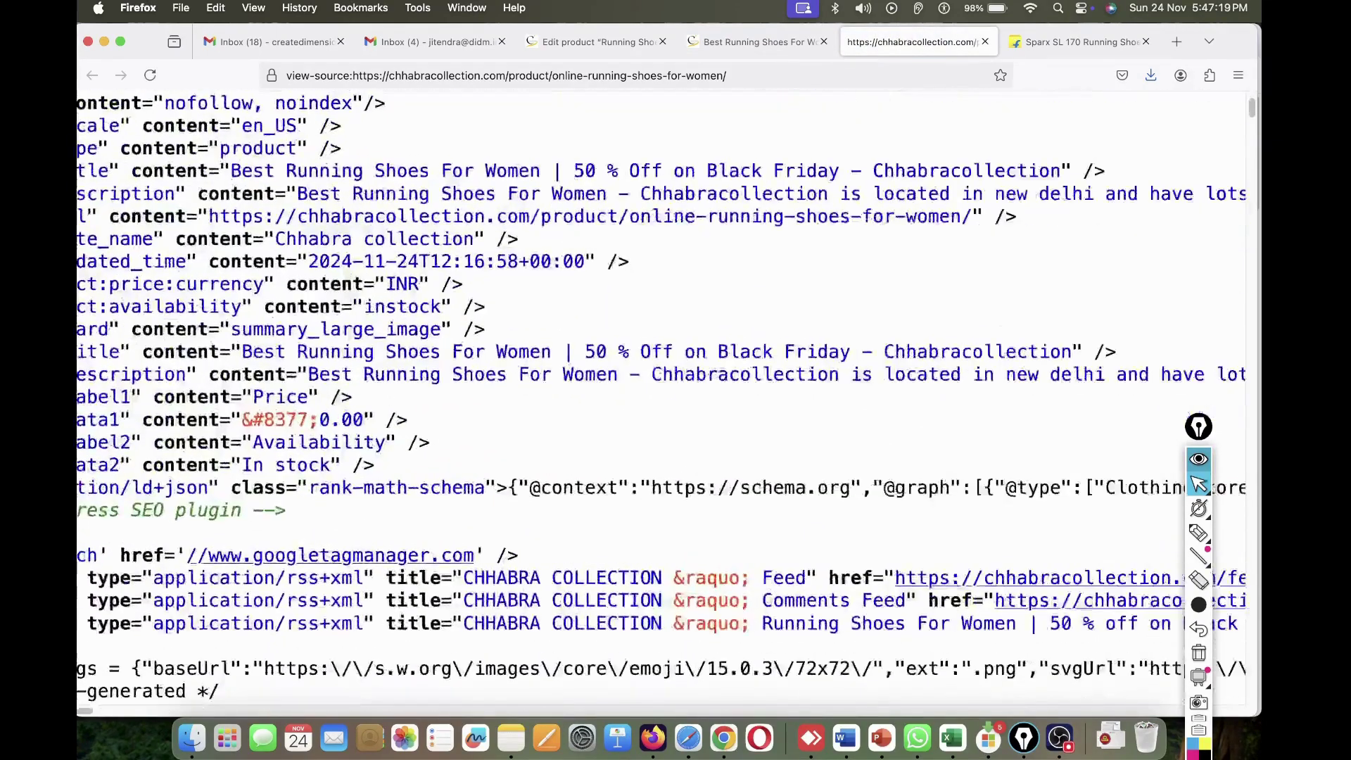
pyautogui.hscroll(-4, 661, 399)
pyautogui.scroll(2, 661, 398)
pyautogui.moveTo(471, 241); pyautogui.dragTo(649, 242)
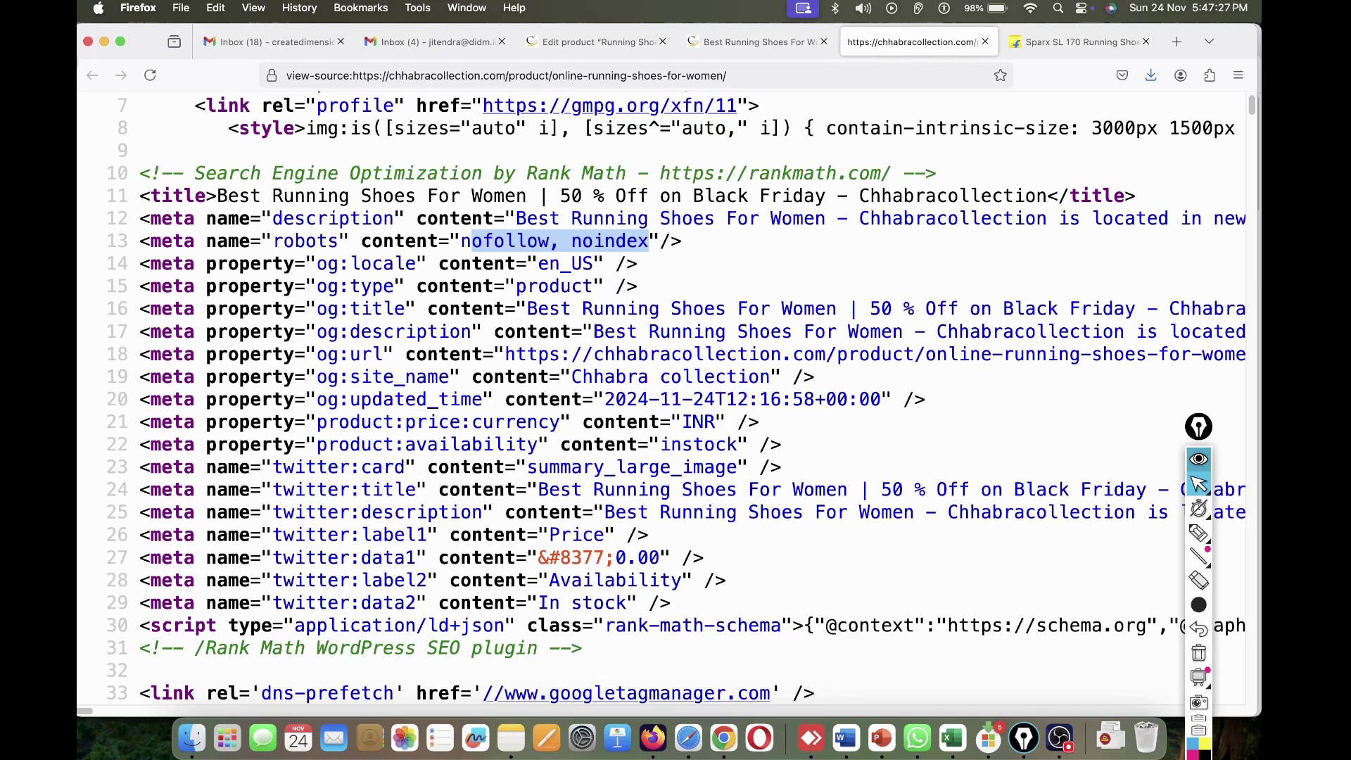
pyautogui.click(289, 263)
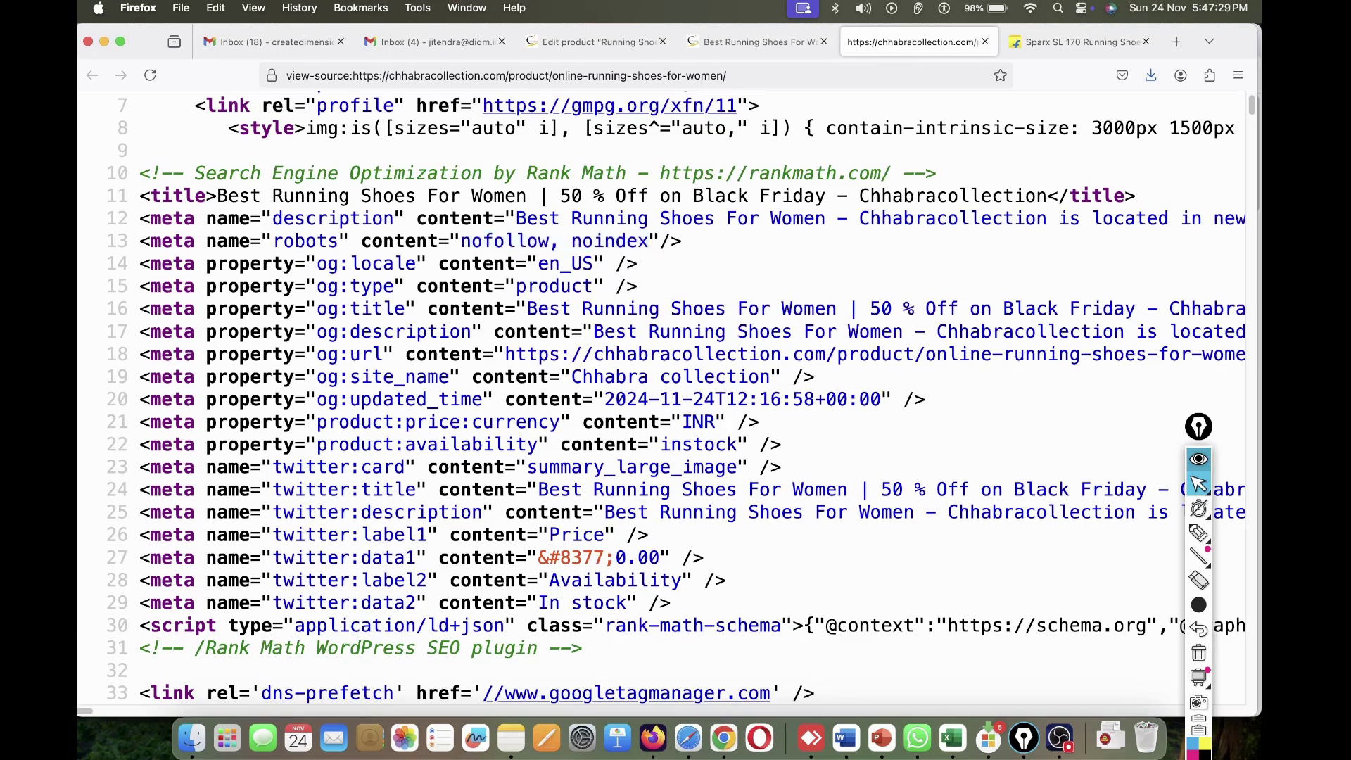
pyautogui.moveTo(682, 242); pyautogui.dragTo(184, 218)
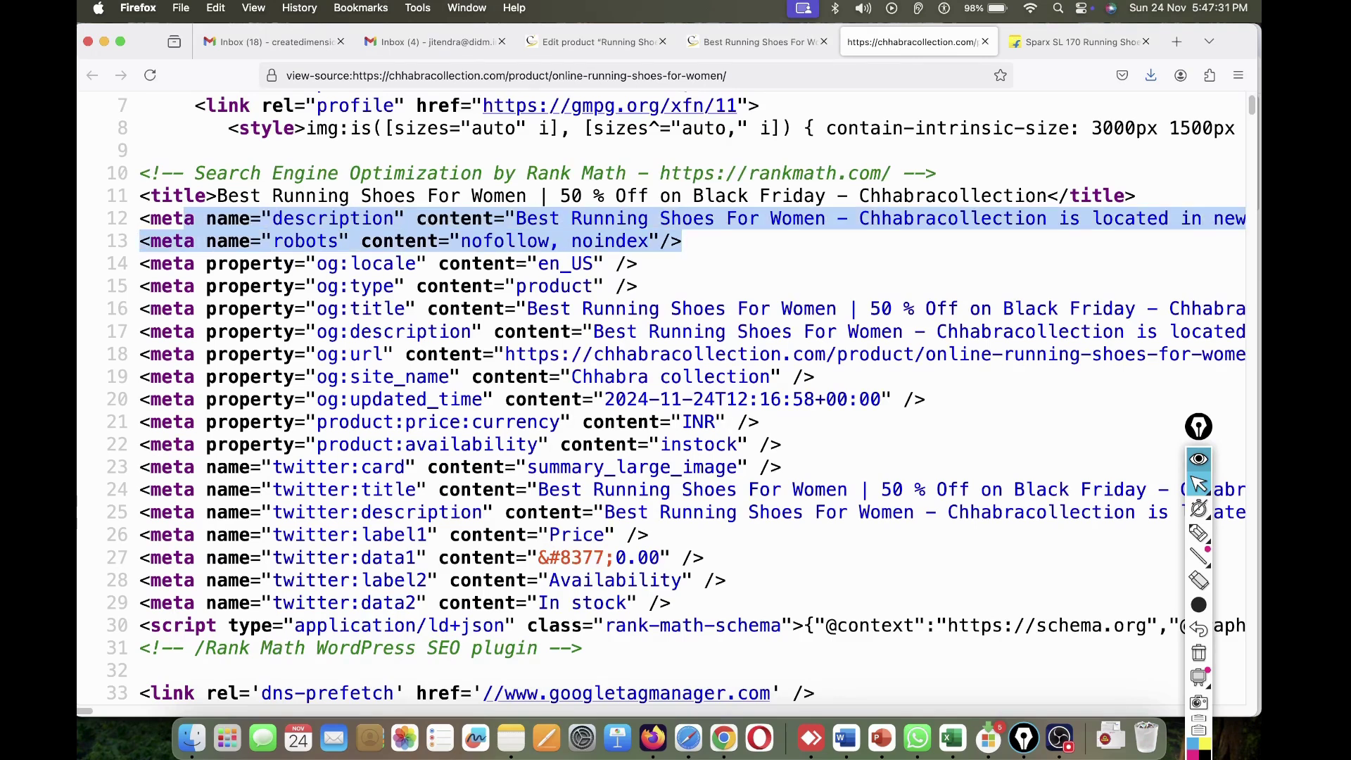
# - Set the product's robots meta to Index while keeping Nofollow selected, and update the product
pyautogui.hotkey('ctrl', 'shift', 'Tab')
pyautogui.hotkey('ctrl', 'shift', 'Tab')
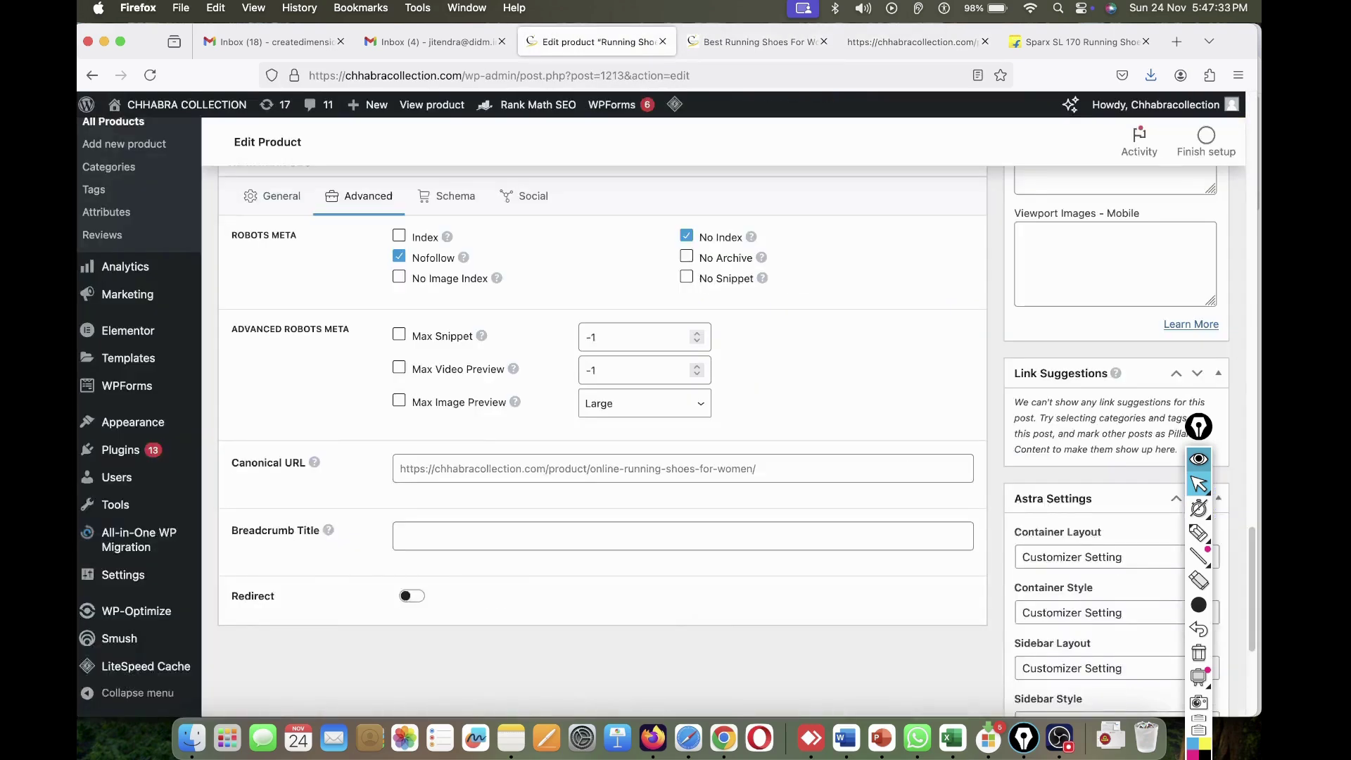
pyautogui.click(399, 236)
pyautogui.click(399, 256)
pyautogui.click(399, 257)
pyautogui.scroll(10, 602, 422)
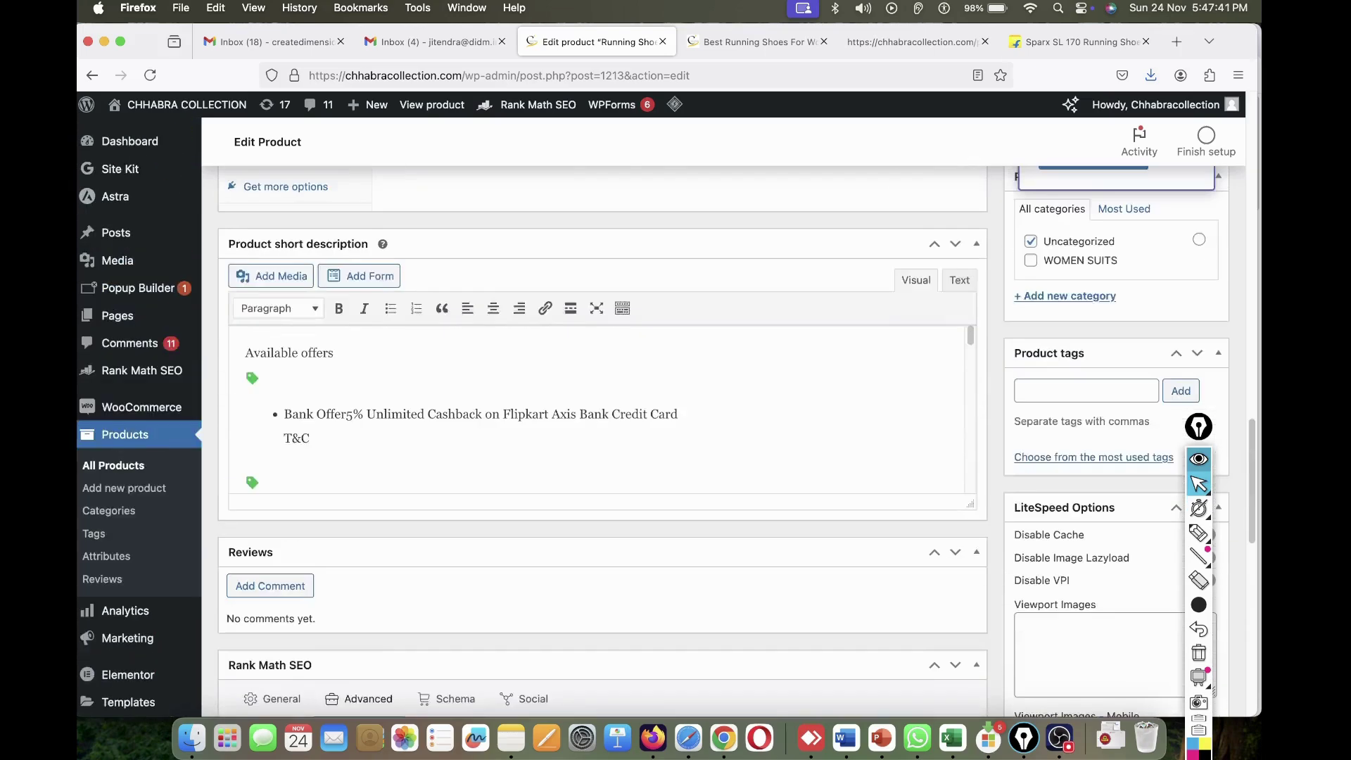
pyautogui.scroll(5, 603, 423)
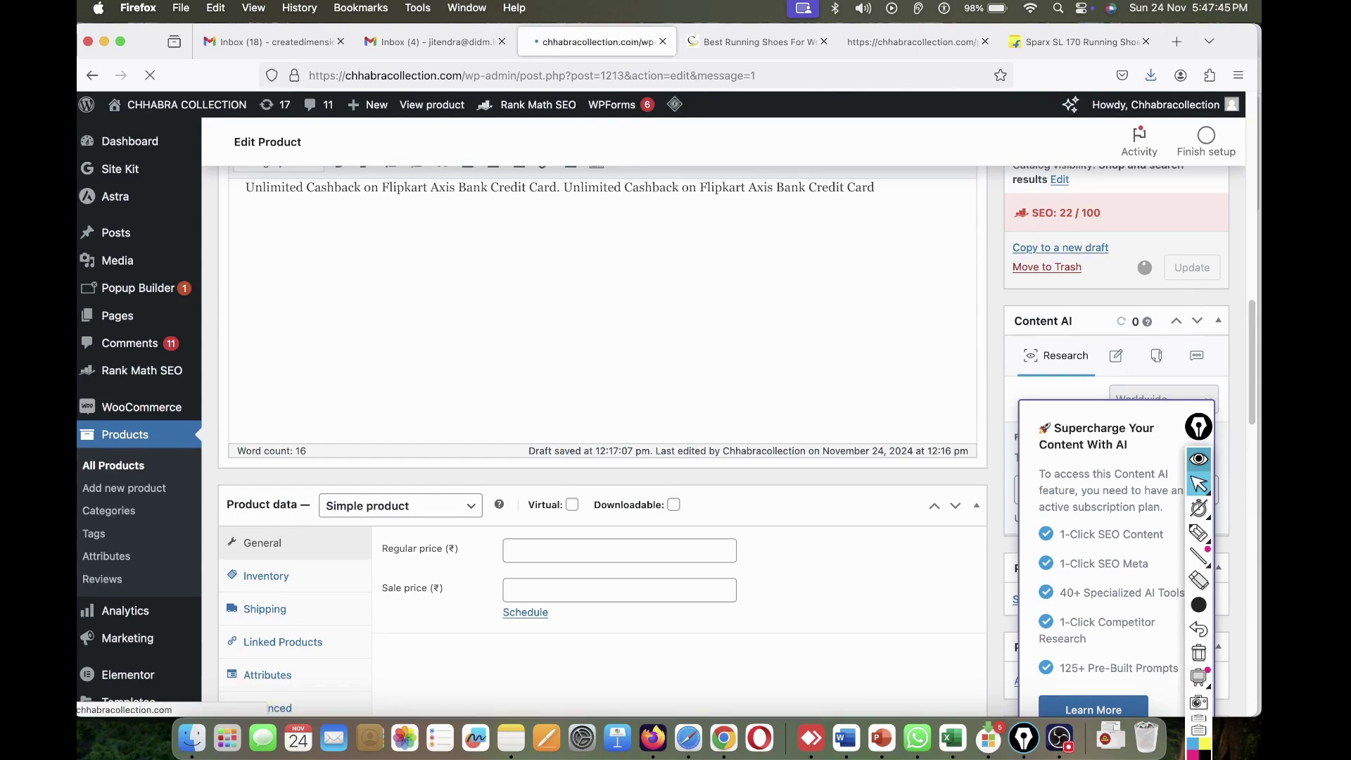
# - Refresh the live product page and its page source to load the updated robots settings
pyautogui.click(758, 42)
pyautogui.press('super+r')
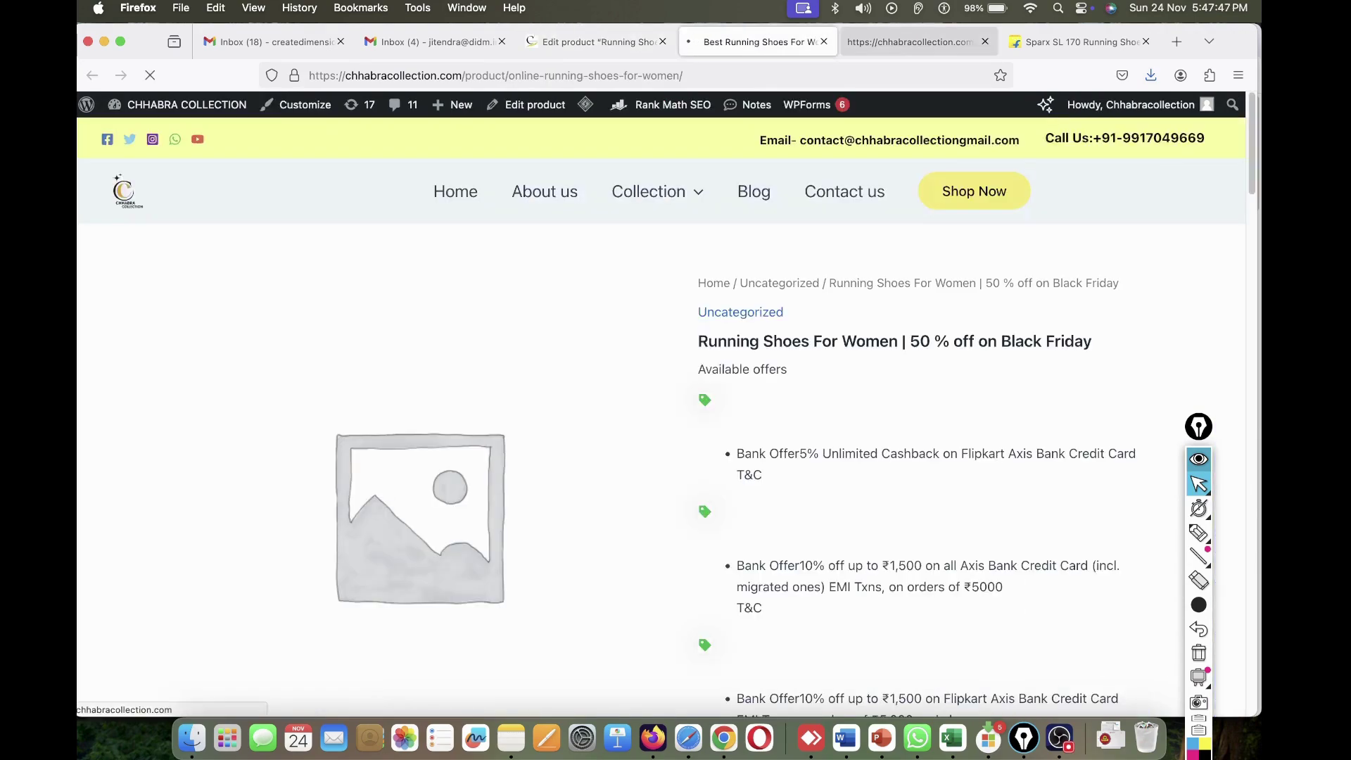
pyautogui.click(914, 42)
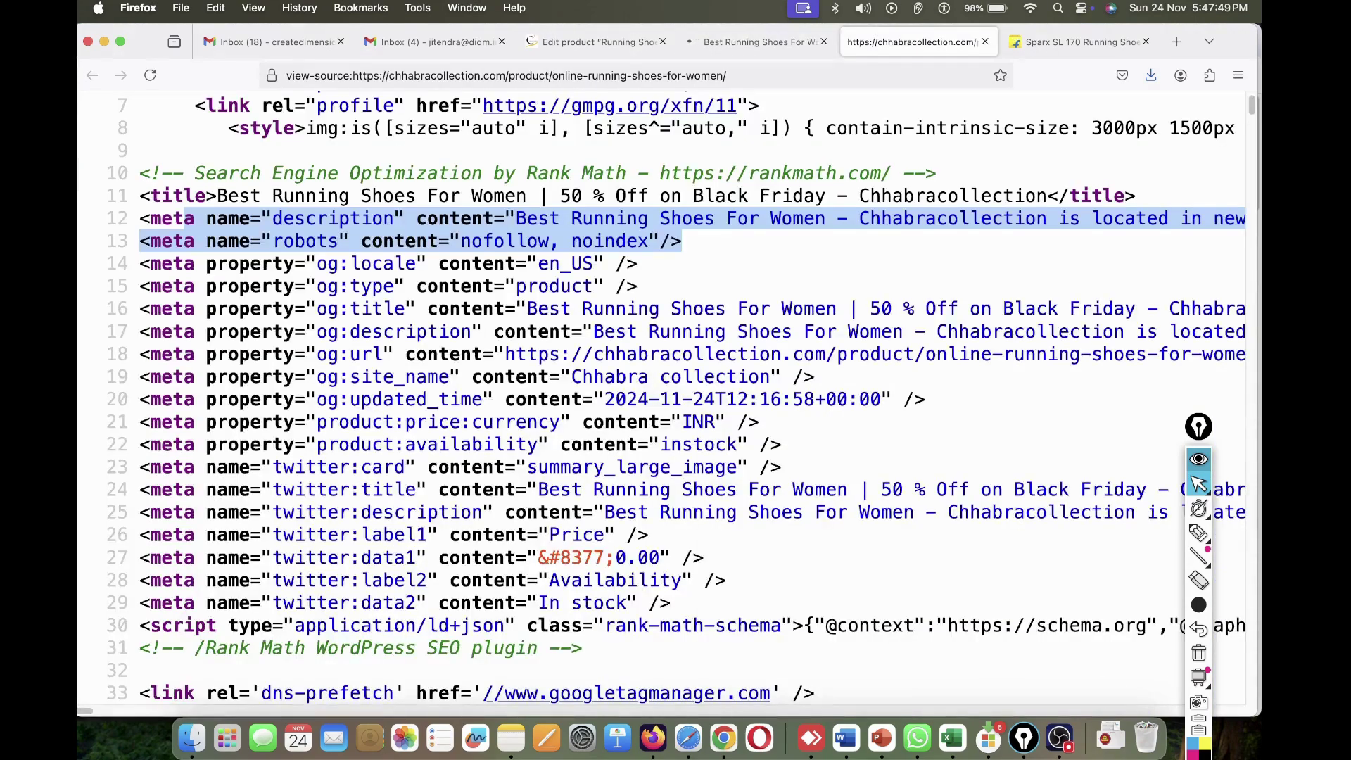
pyautogui.press('super+r')
# - Examine the nofollow and index values in the robots meta tag of the refreshed page source
pyautogui.scroll(1, 562, 303)
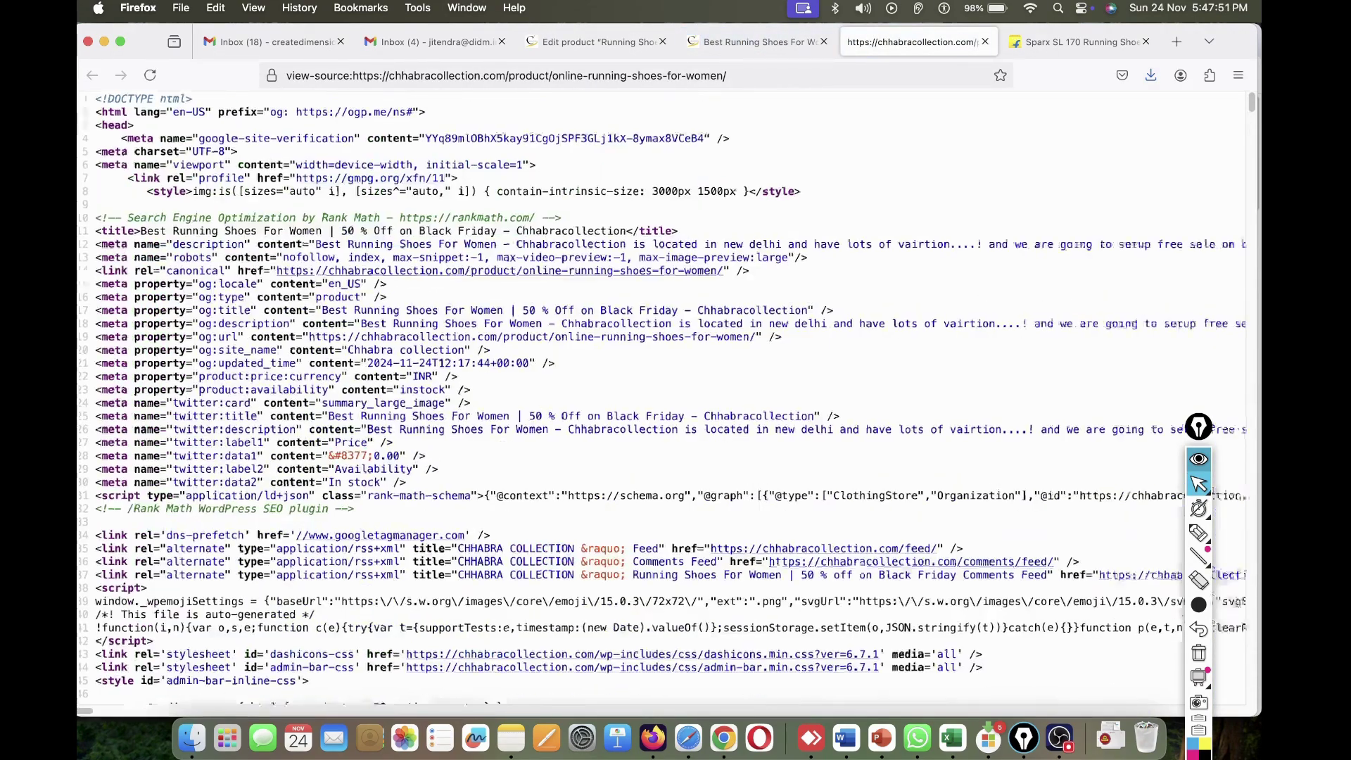
pyautogui.scroll(5, 703, 296)
pyautogui.hscroll(-6, 704, 281)
pyautogui.scroll(1, 704, 274)
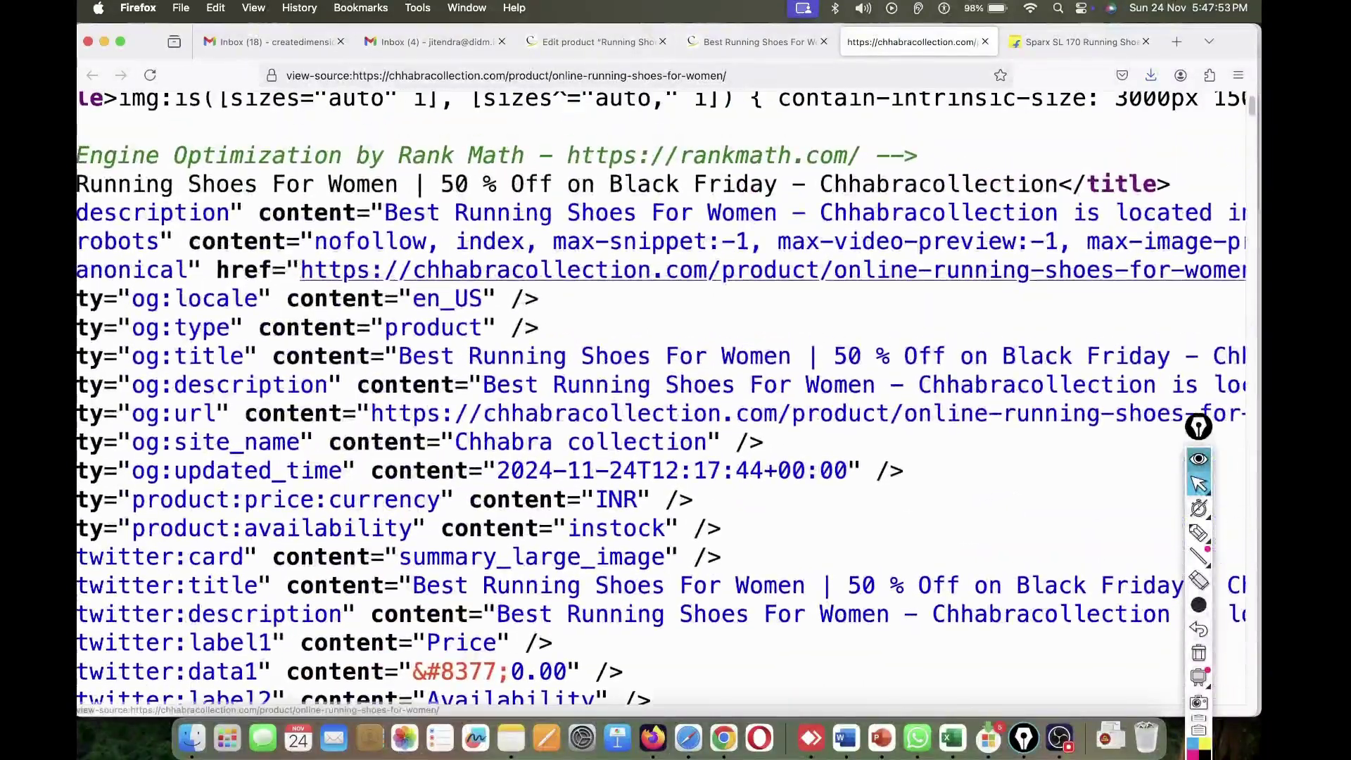
pyautogui.hscroll(4, 663, 397)
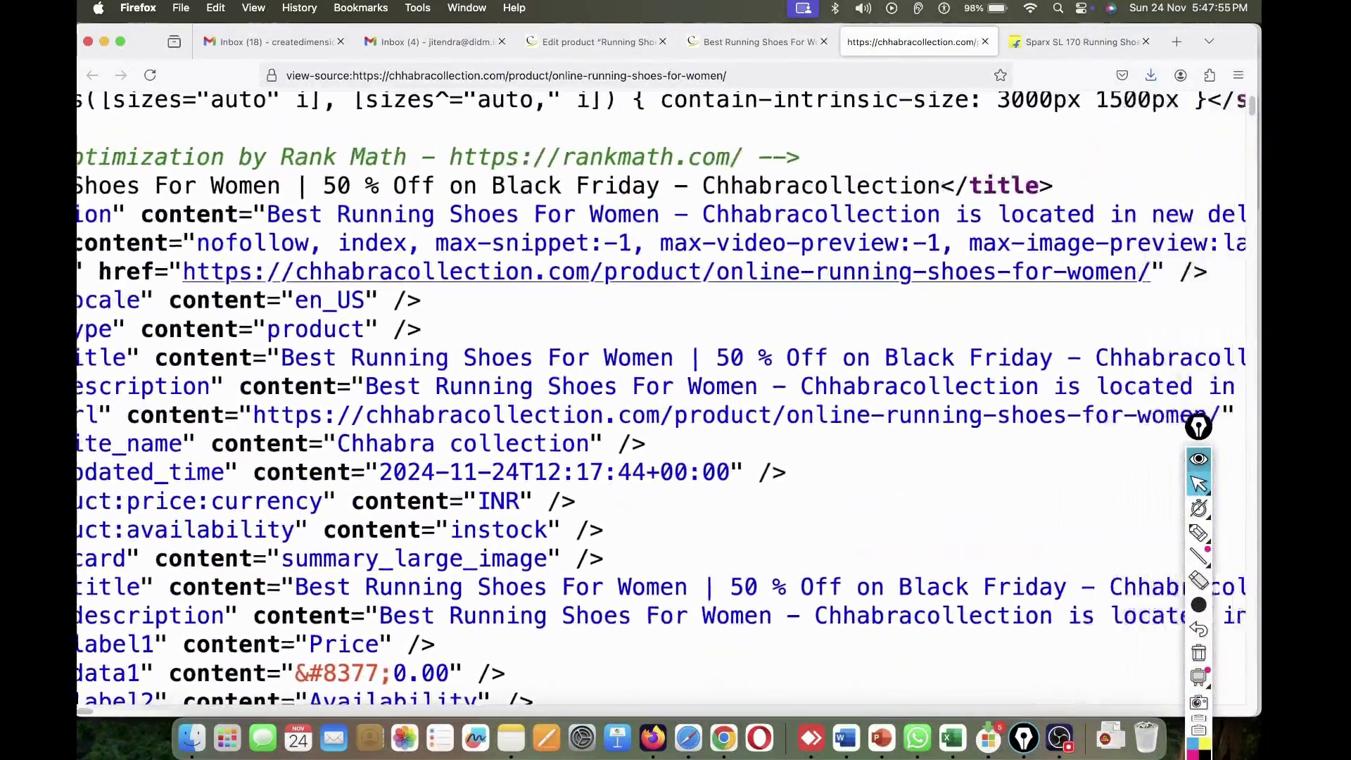
pyautogui.hscroll(-5, 663, 398)
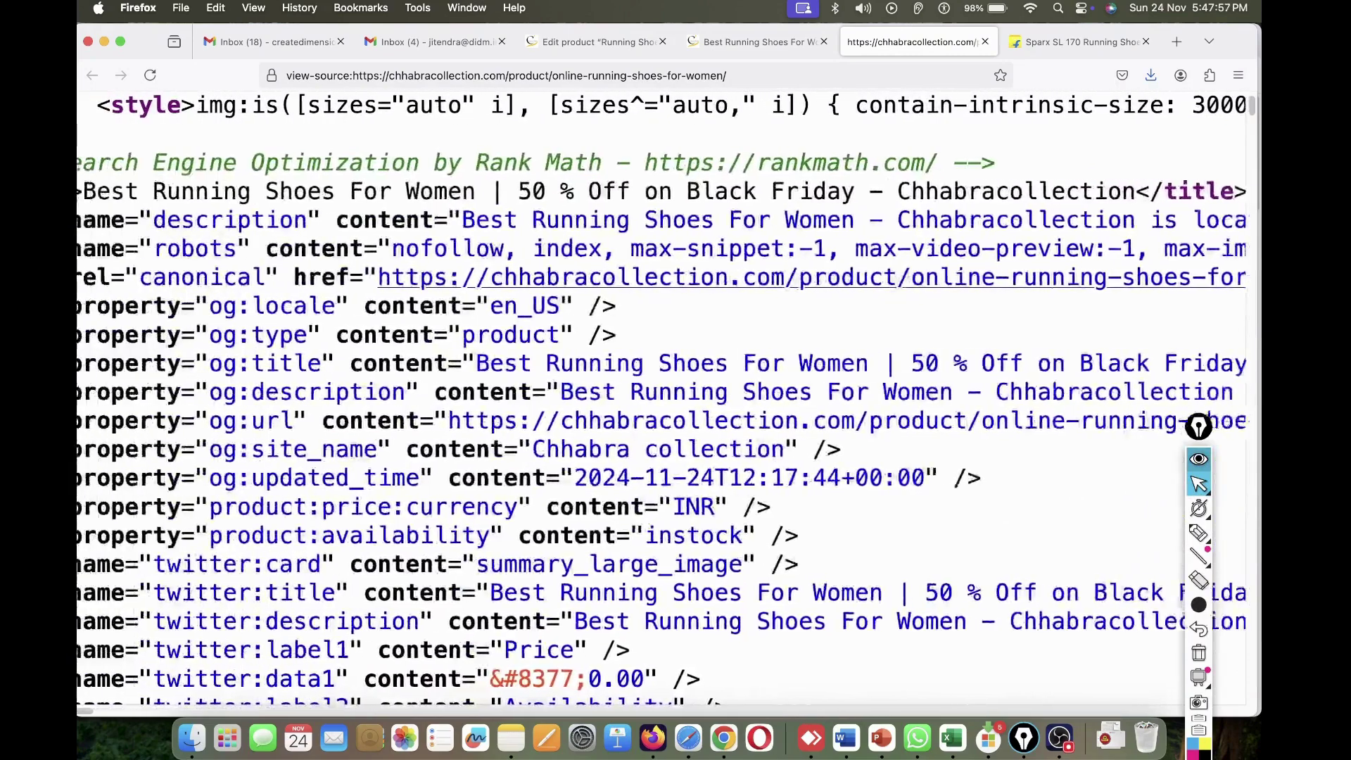
pyautogui.moveTo(397, 249); pyautogui.dragTo(593, 249)
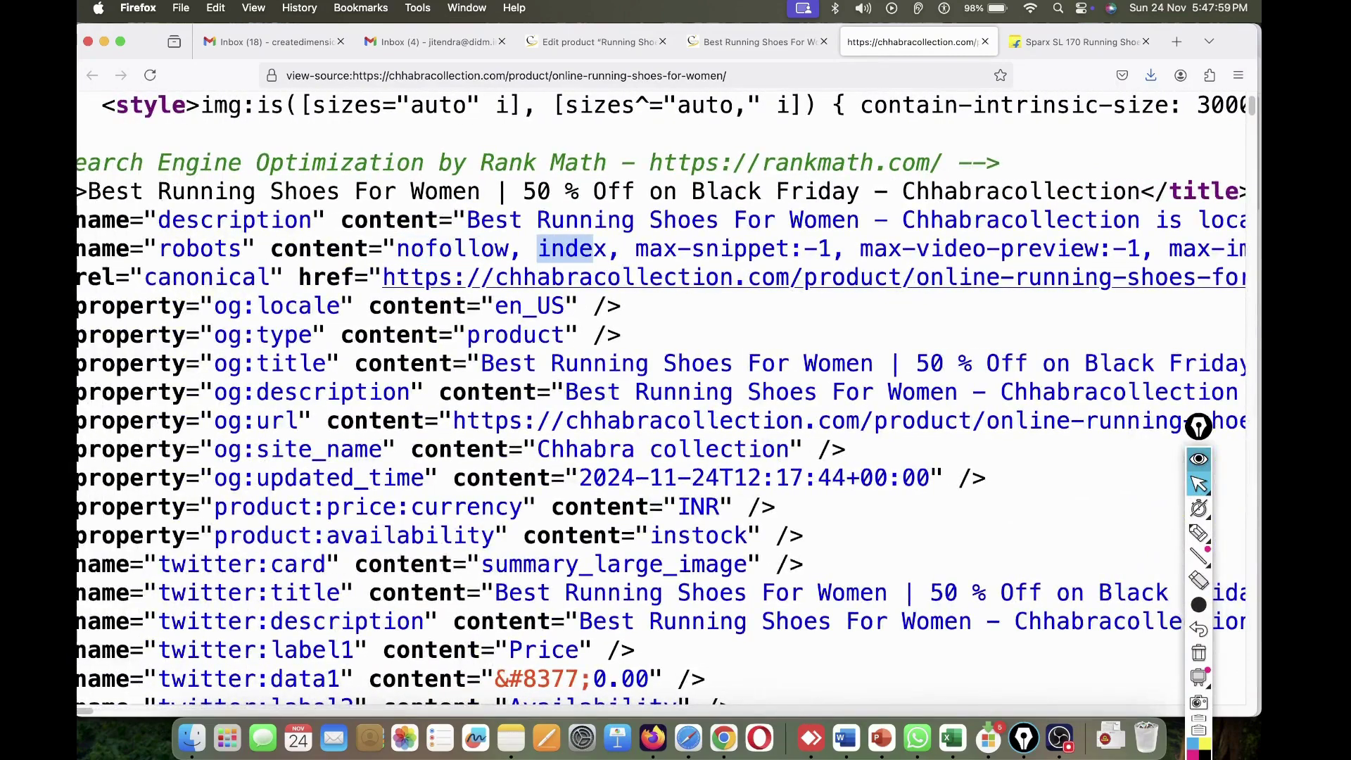
pyautogui.press('super+0')
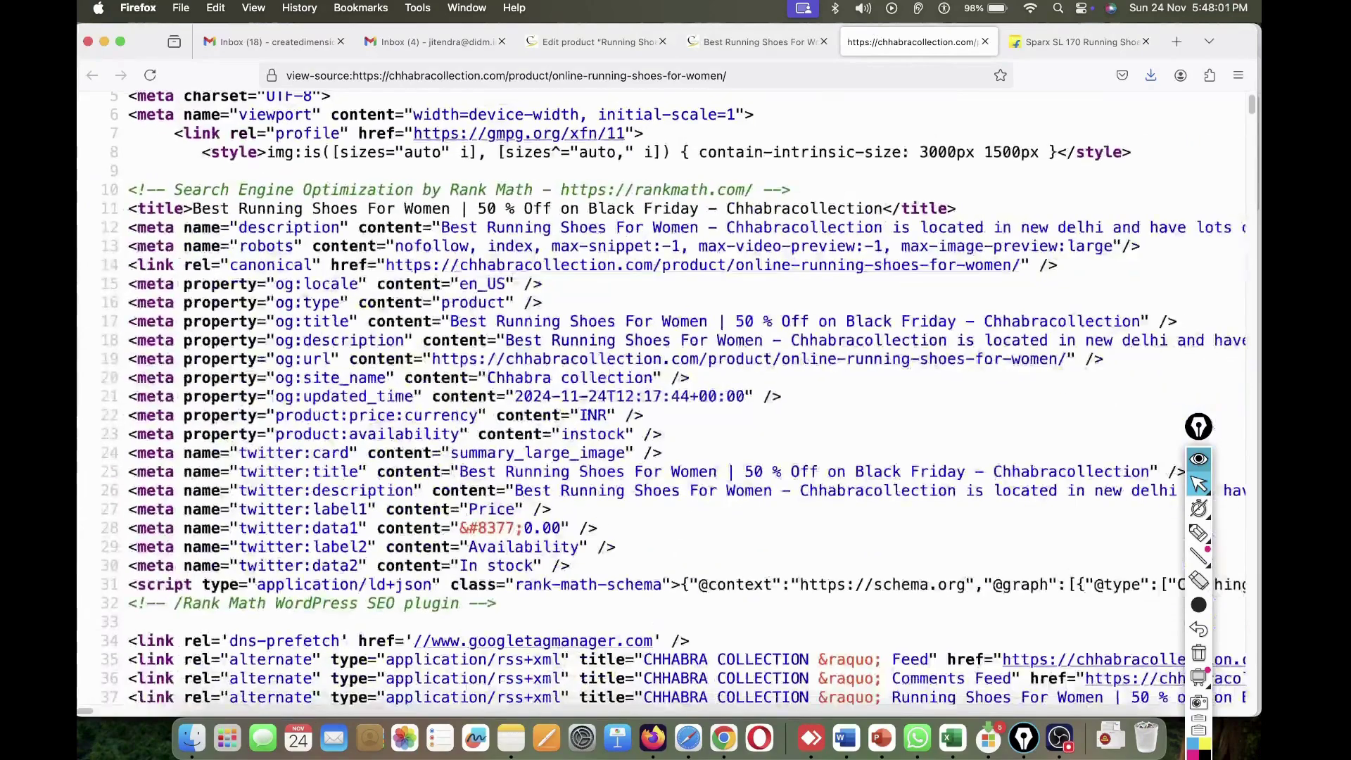
# - Clear the Nofollow robots meta option in the product's advanced Rank Math settings, leaving Index selected
pyautogui.click(756, 42)
pyautogui.click(598, 42)
pyautogui.scroll(-5, 648, 401)
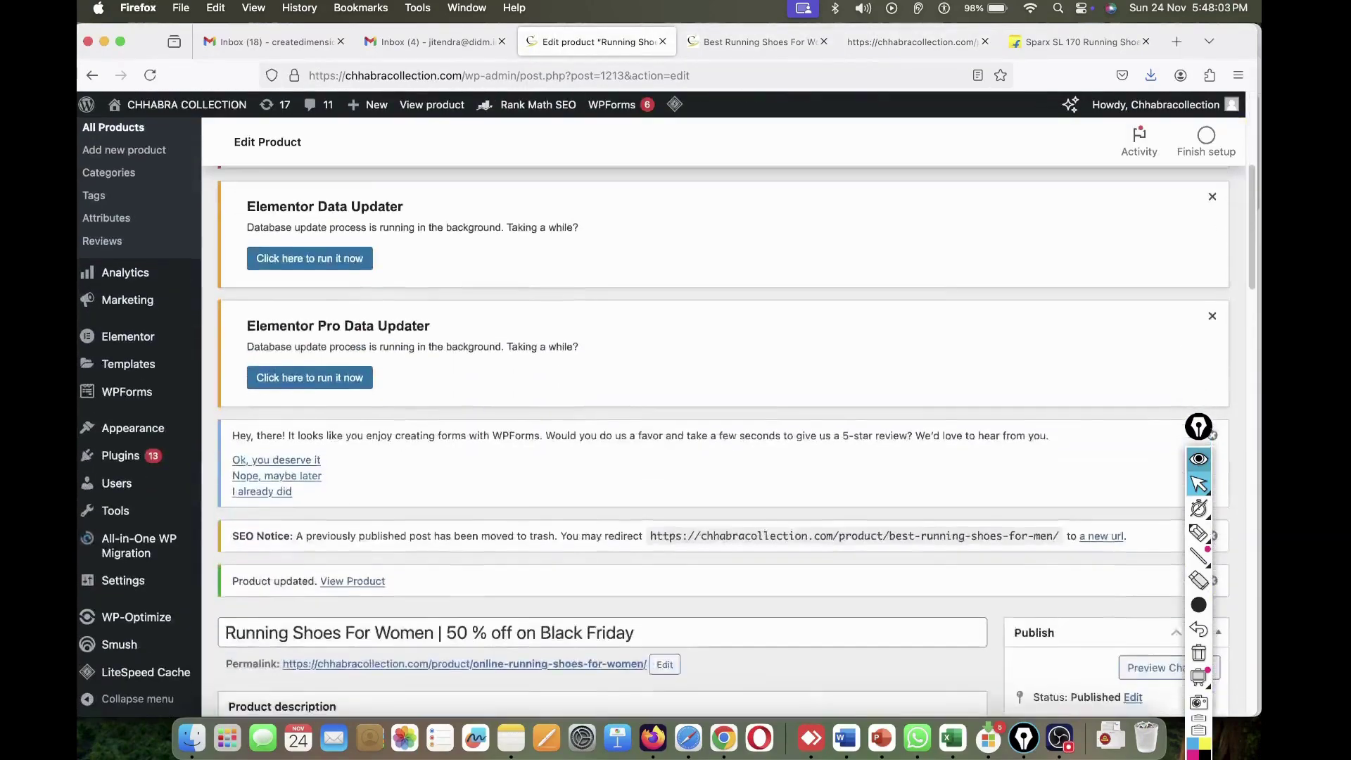
pyautogui.scroll(-15, 602, 436)
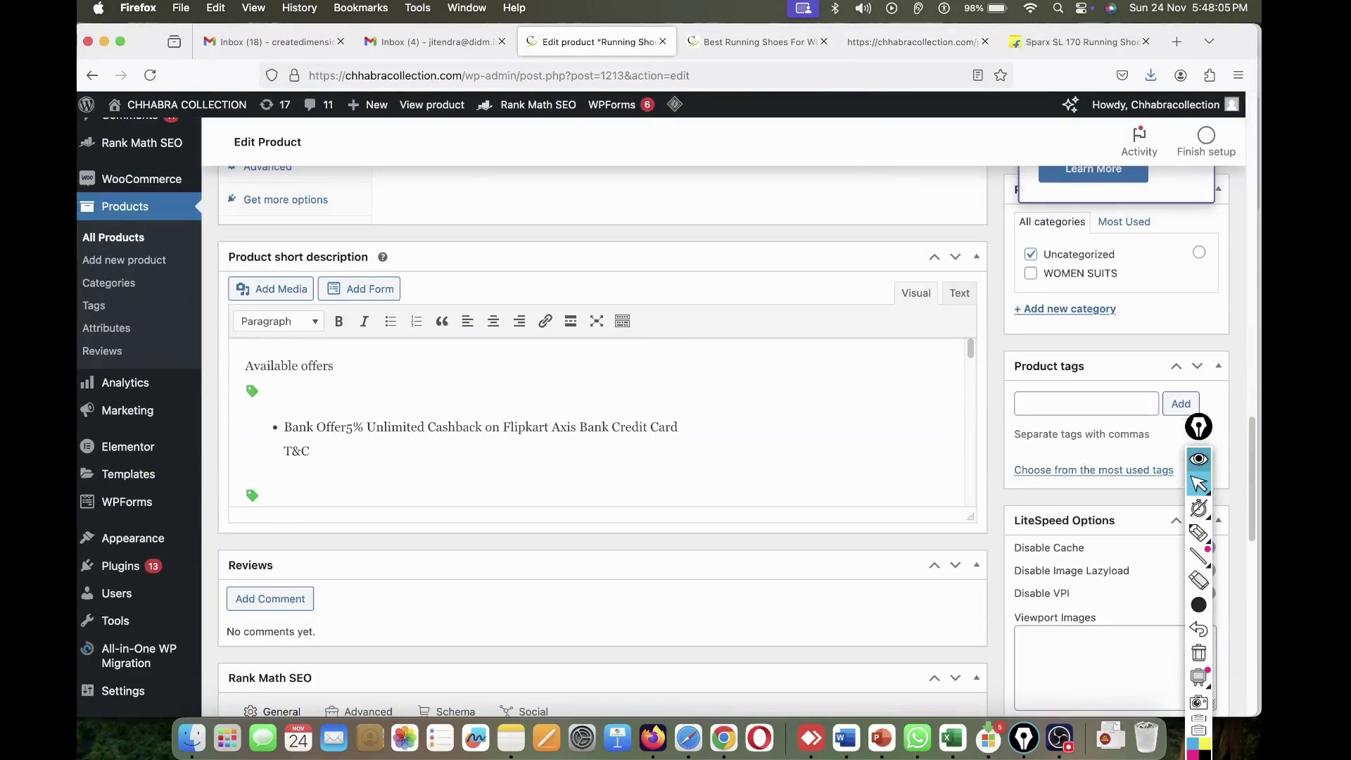
pyautogui.scroll(-10, 602, 422)
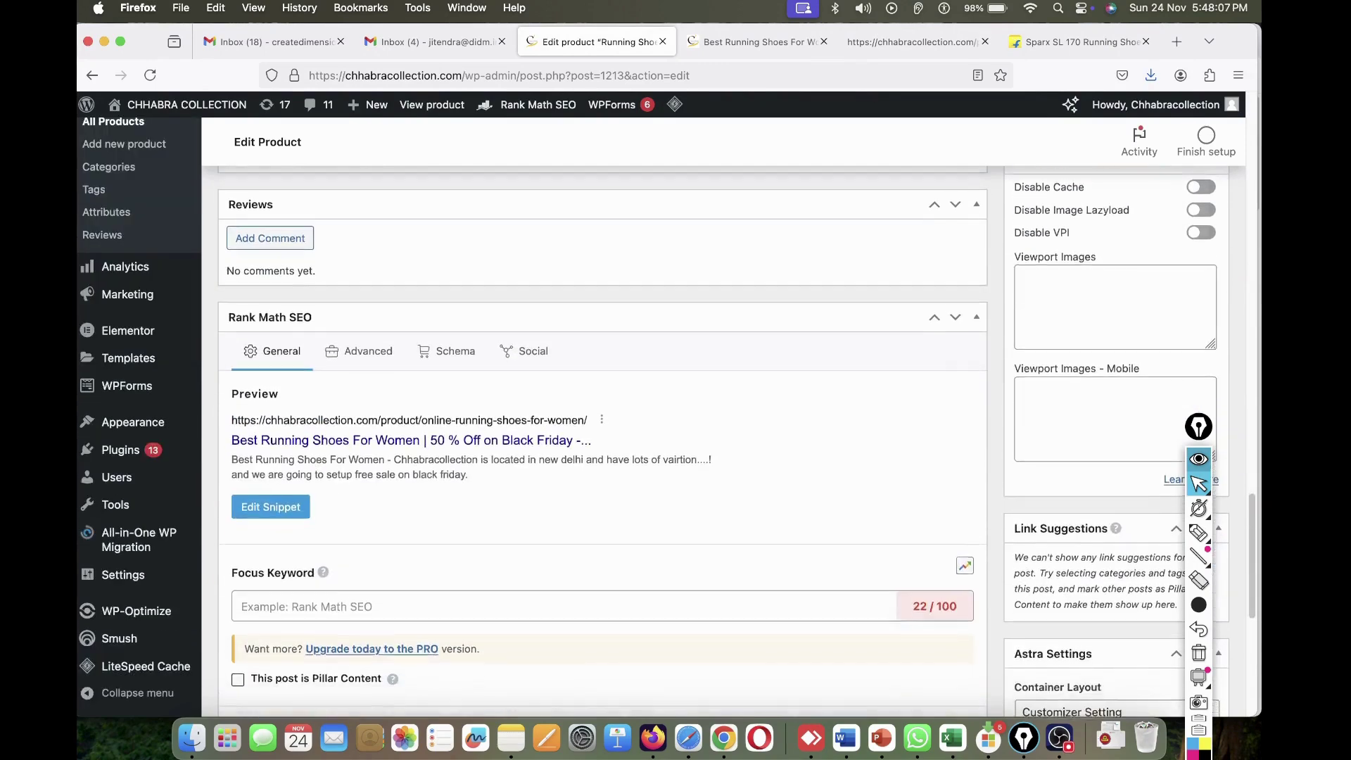
pyautogui.click(360, 351)
pyautogui.scroll(-2, 366, 359)
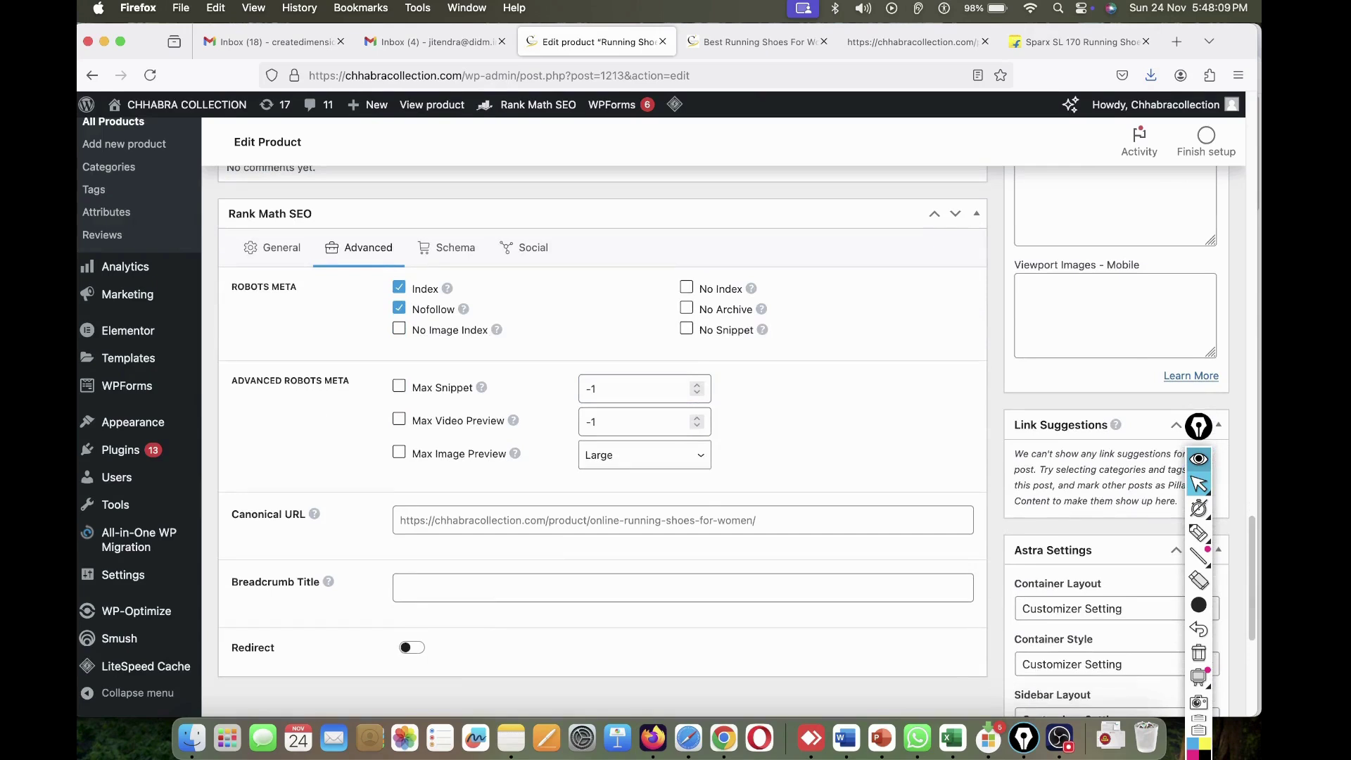
pyautogui.click(399, 308)
pyautogui.click(549, 316)
# - Try the No Image Index and No Snippet robots meta options, and clear both again
pyautogui.click(399, 328)
pyautogui.click(687, 329)
pyautogui.click(686, 329)
pyautogui.click(399, 329)
pyautogui.scroll(-3, 603, 422)
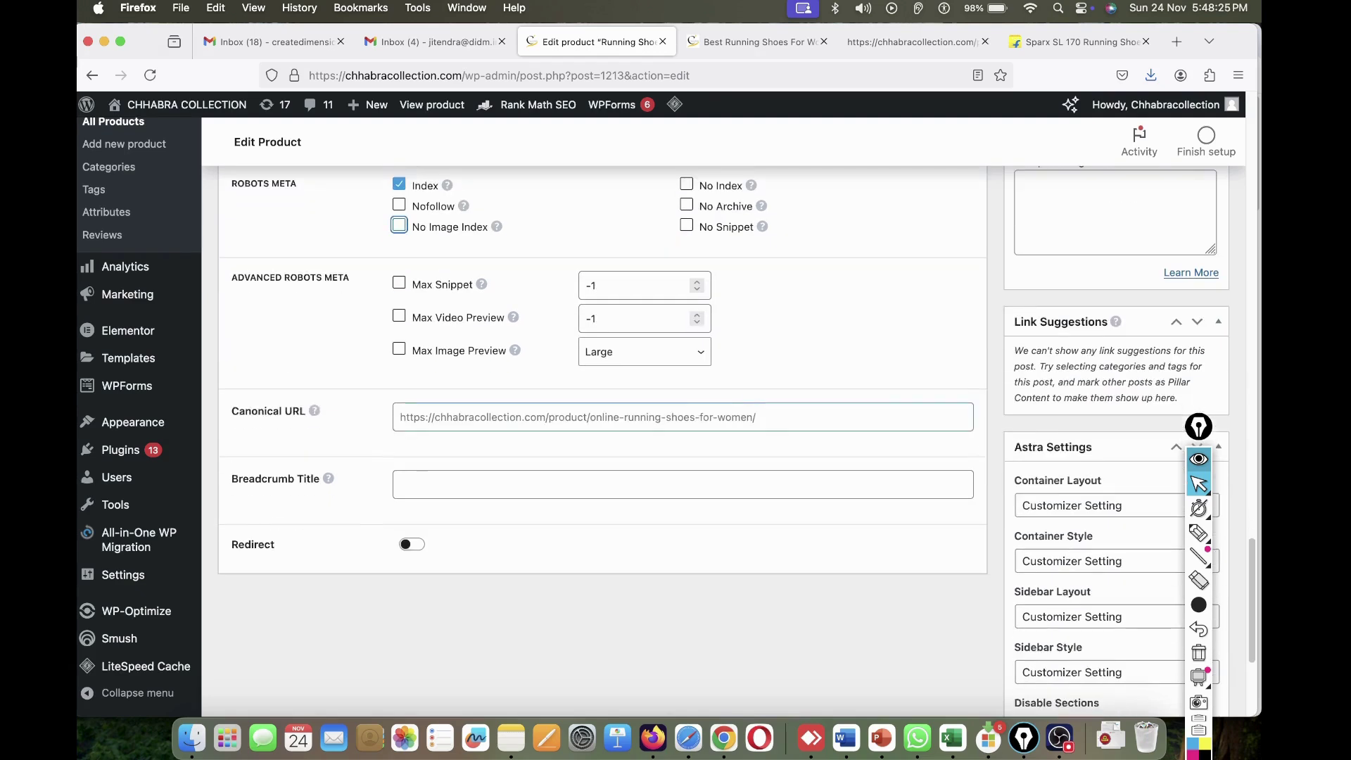
pyautogui.click(683, 418)
pyautogui.write('f')
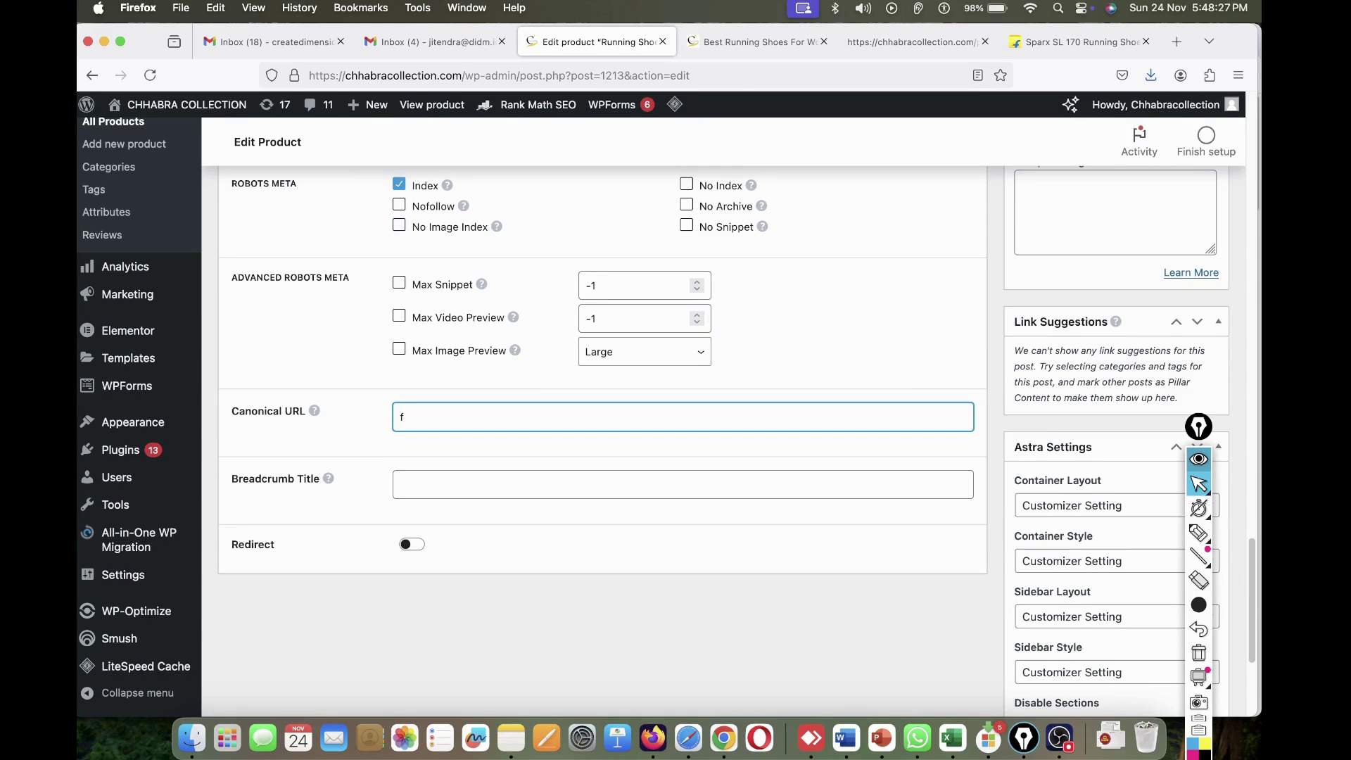
pyautogui.press('BackSpace')
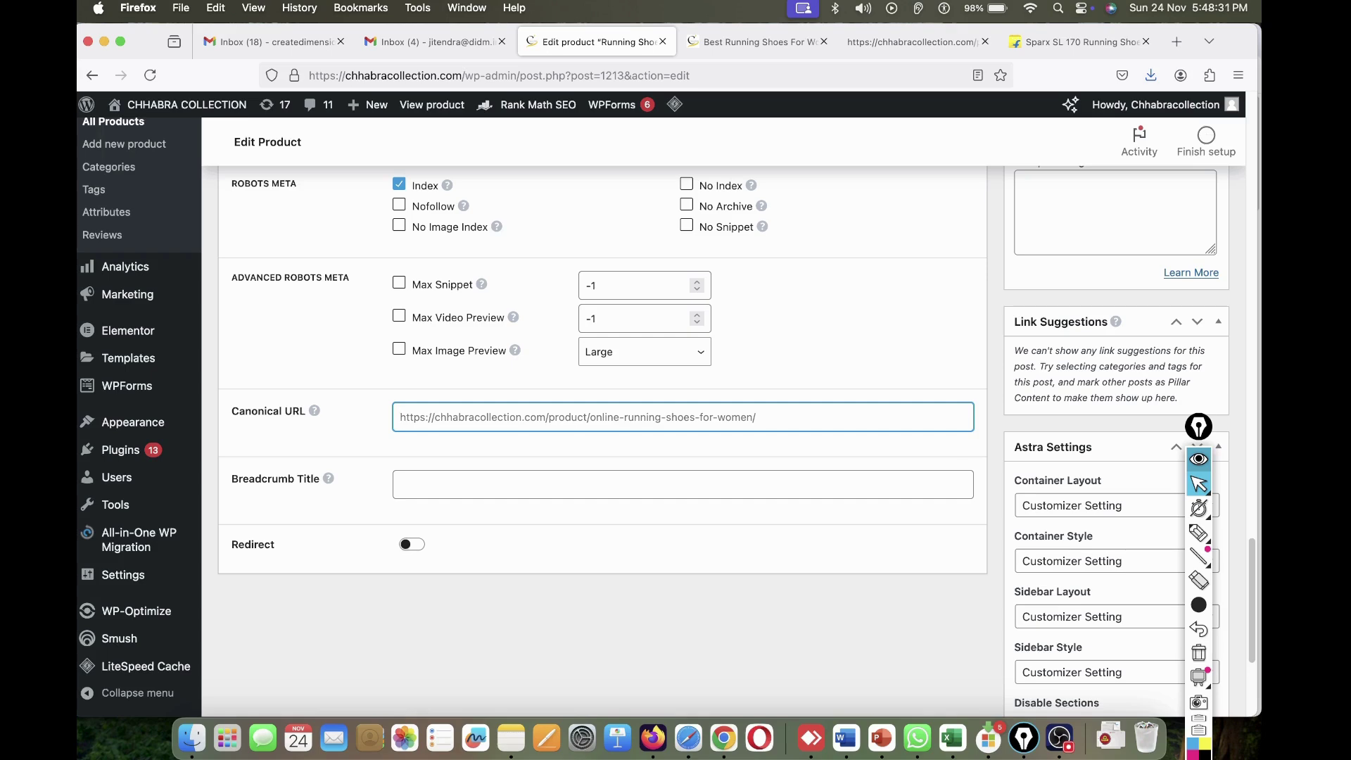
pyautogui.click(758, 42)
pyautogui.moveTo(464, 76); pyautogui.dragTo(294, 75)
pyautogui.press('super+c')
pyautogui.click(211, 295)
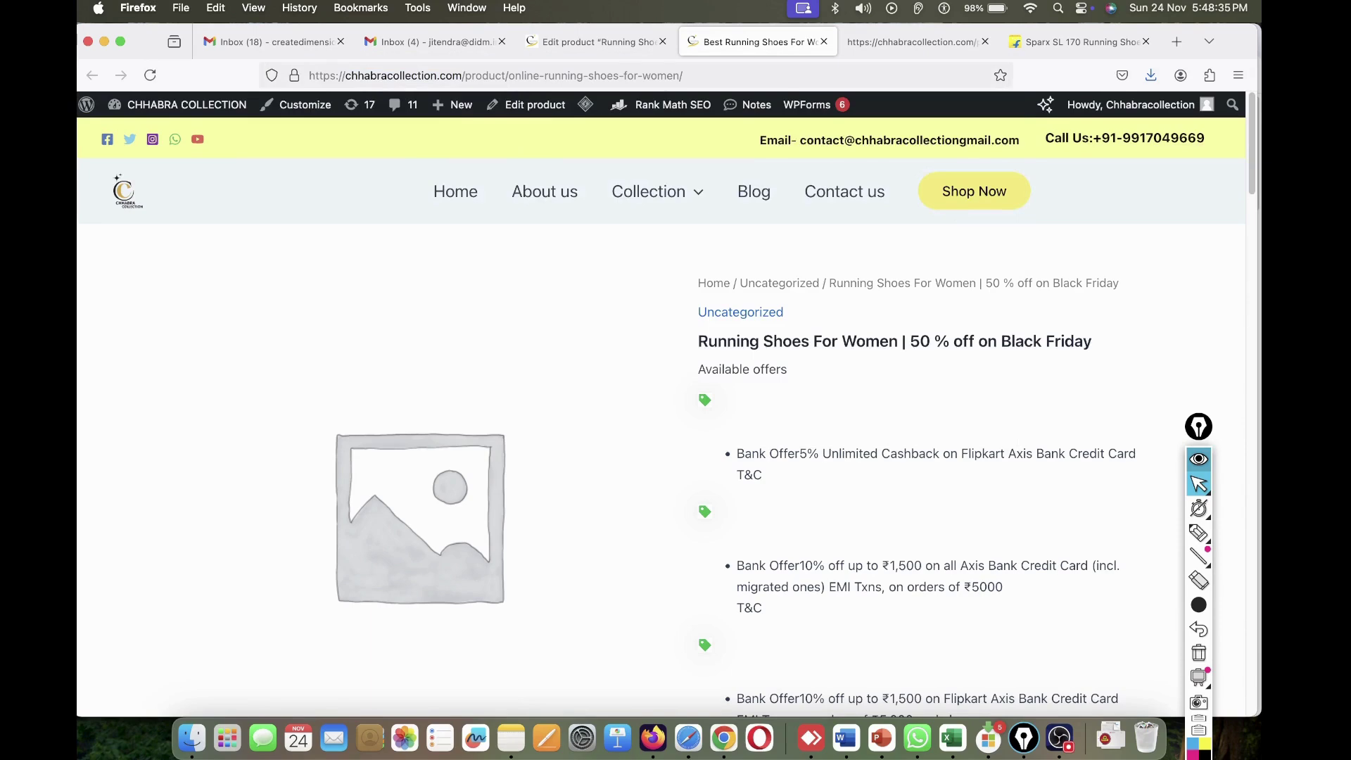
pyautogui.hotkey('ctrl', 'shift', 'Tab')
pyautogui.press('super+v')
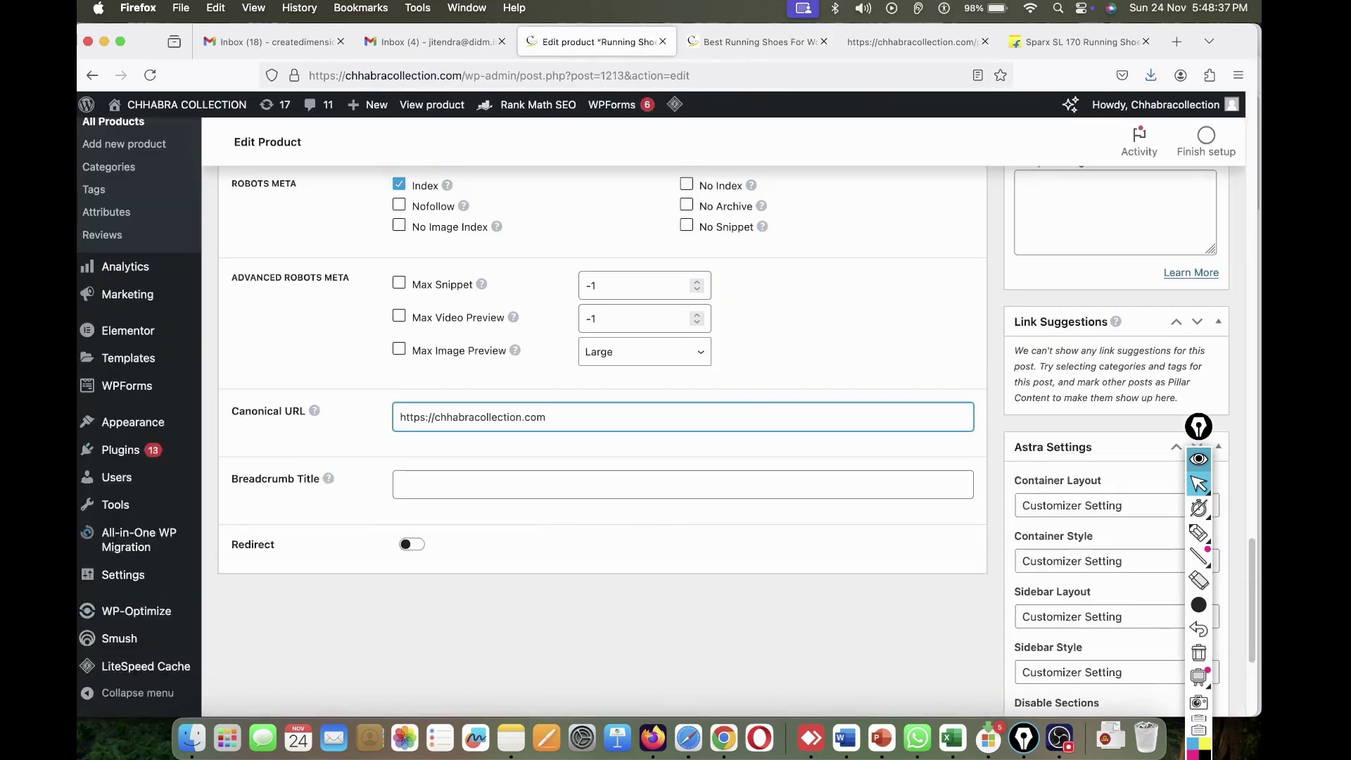
# - Update the product and reload its live page and page source
pyautogui.scroll(15, 605, 422)
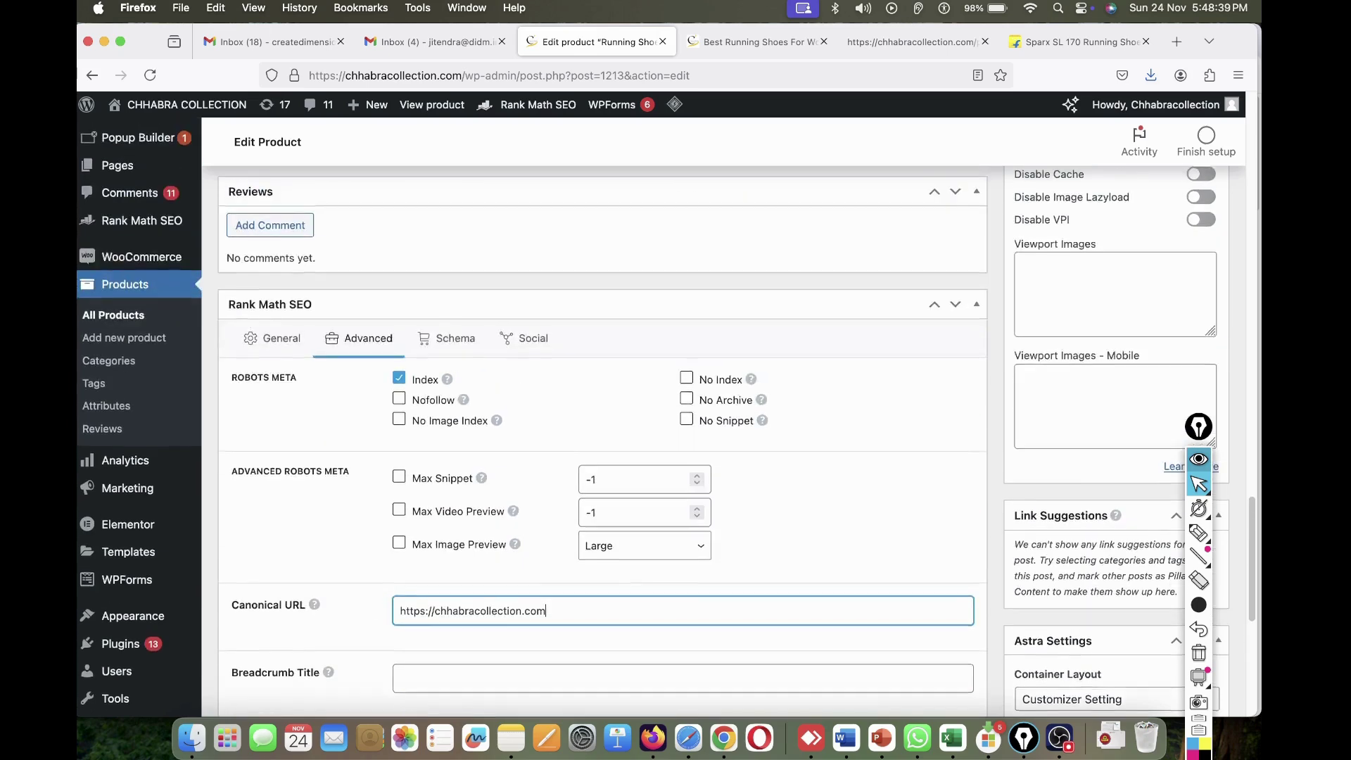
pyautogui.scroll(5, 605, 422)
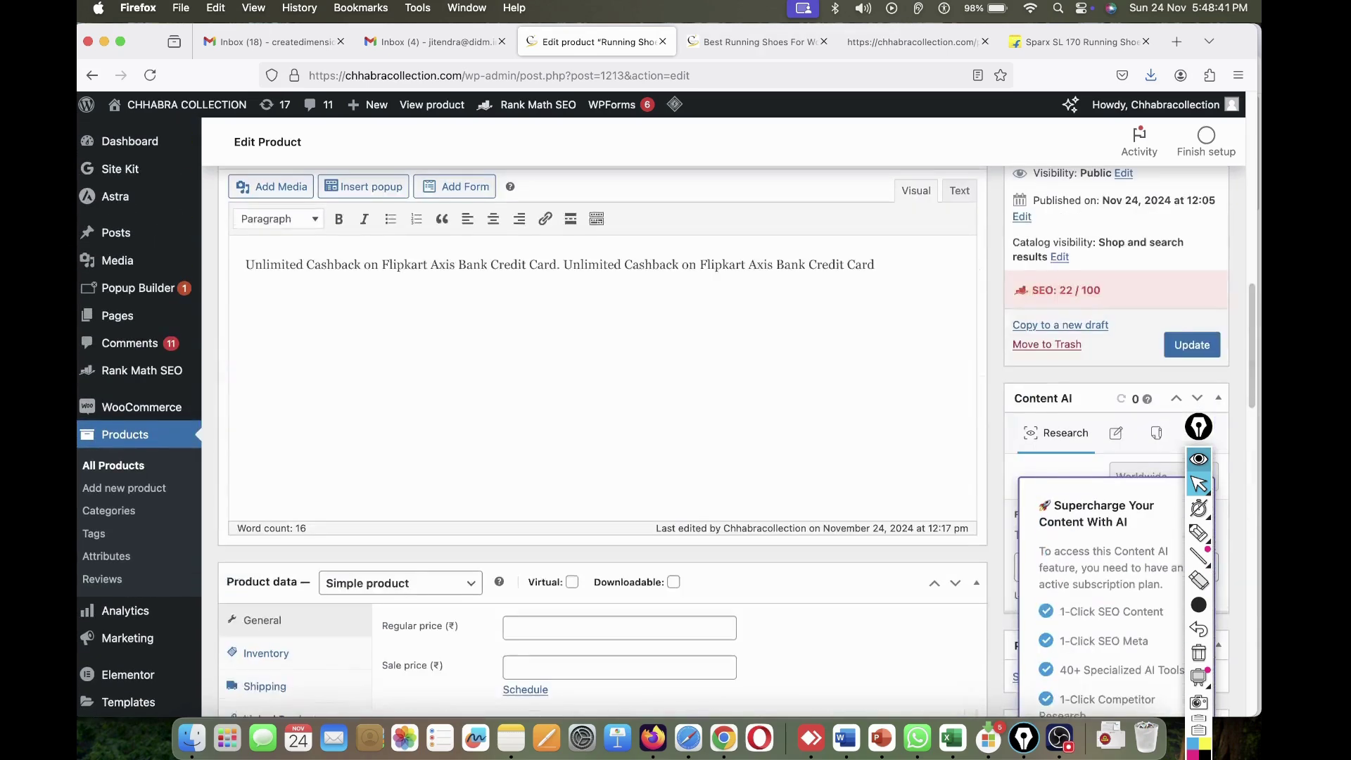
pyautogui.click(1191, 344)
pyautogui.click(758, 42)
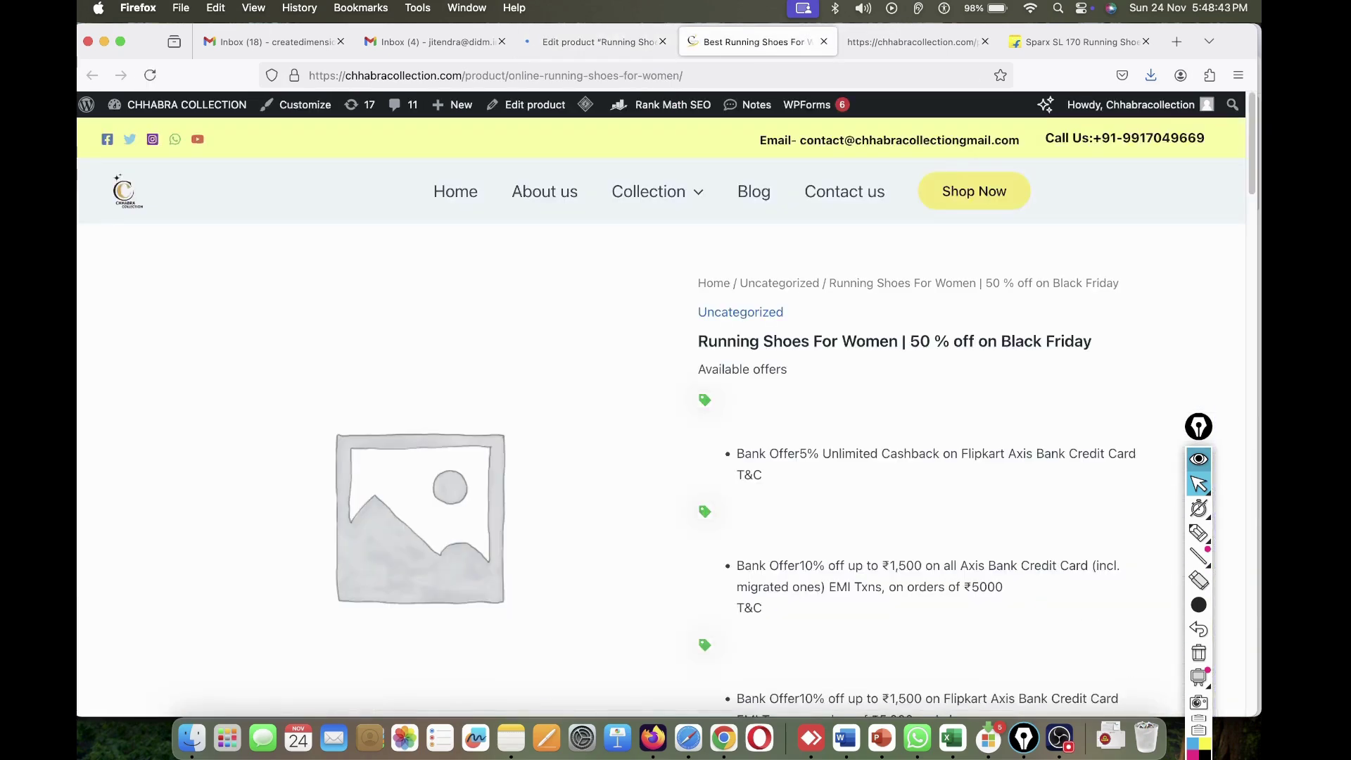
pyautogui.press('super+r')
pyautogui.hotkey('ctrl', 'Tab')
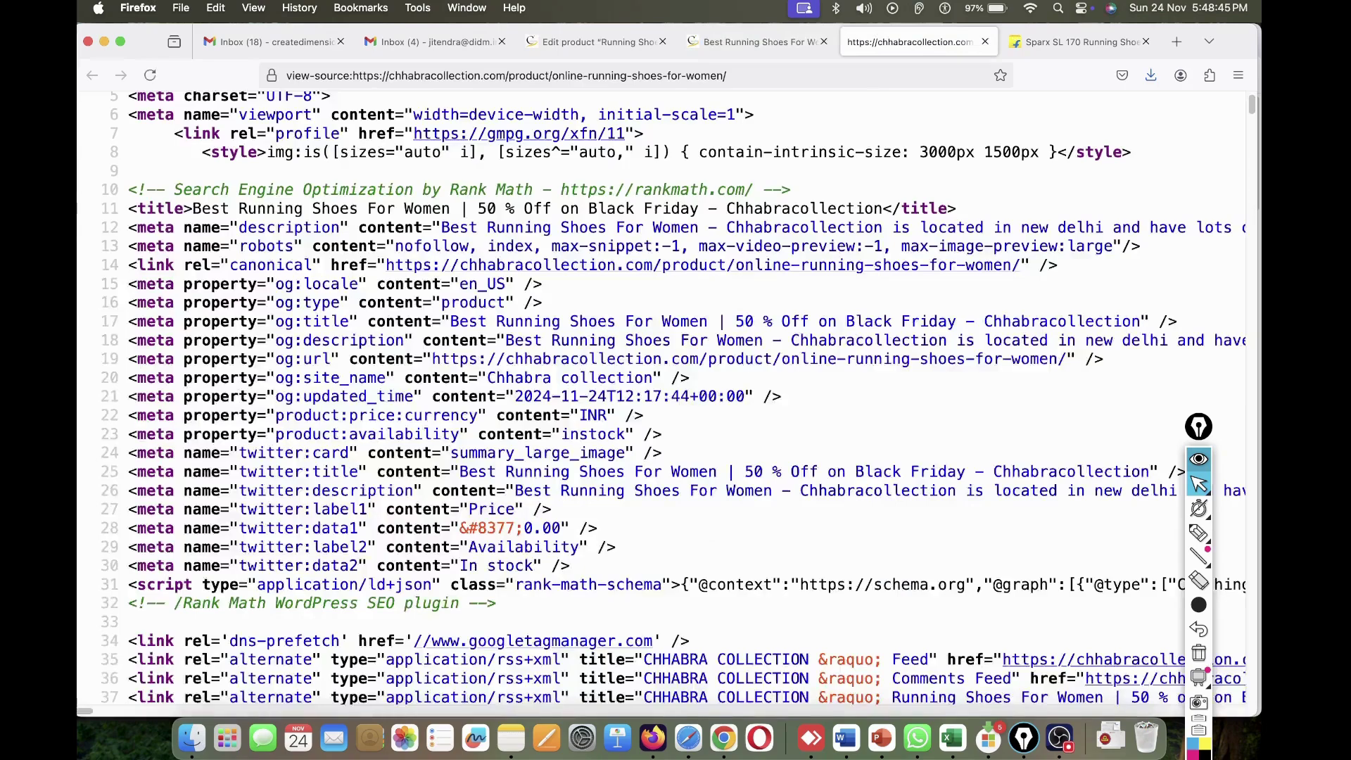
pyautogui.press('super+r')
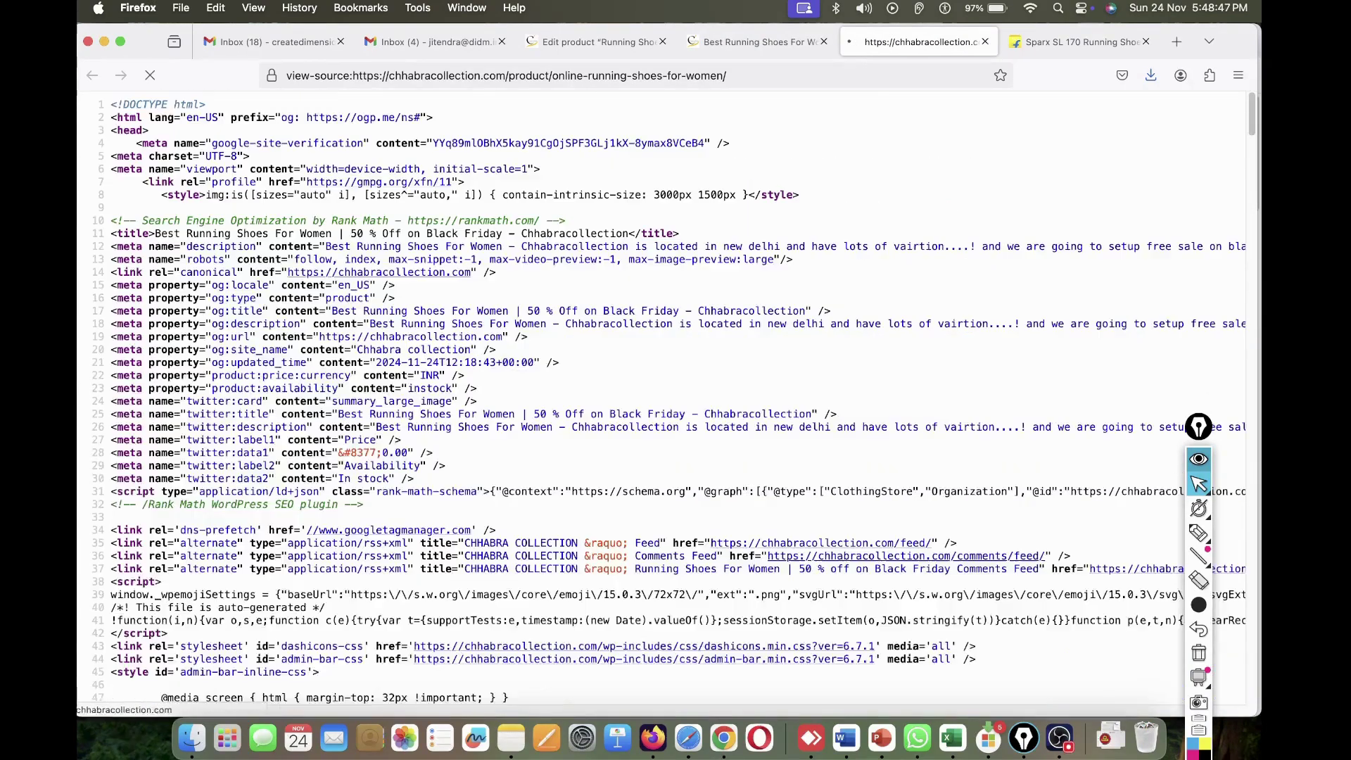
pyautogui.scroll(5, 694, 351)
pyautogui.hscroll(-7, 694, 352)
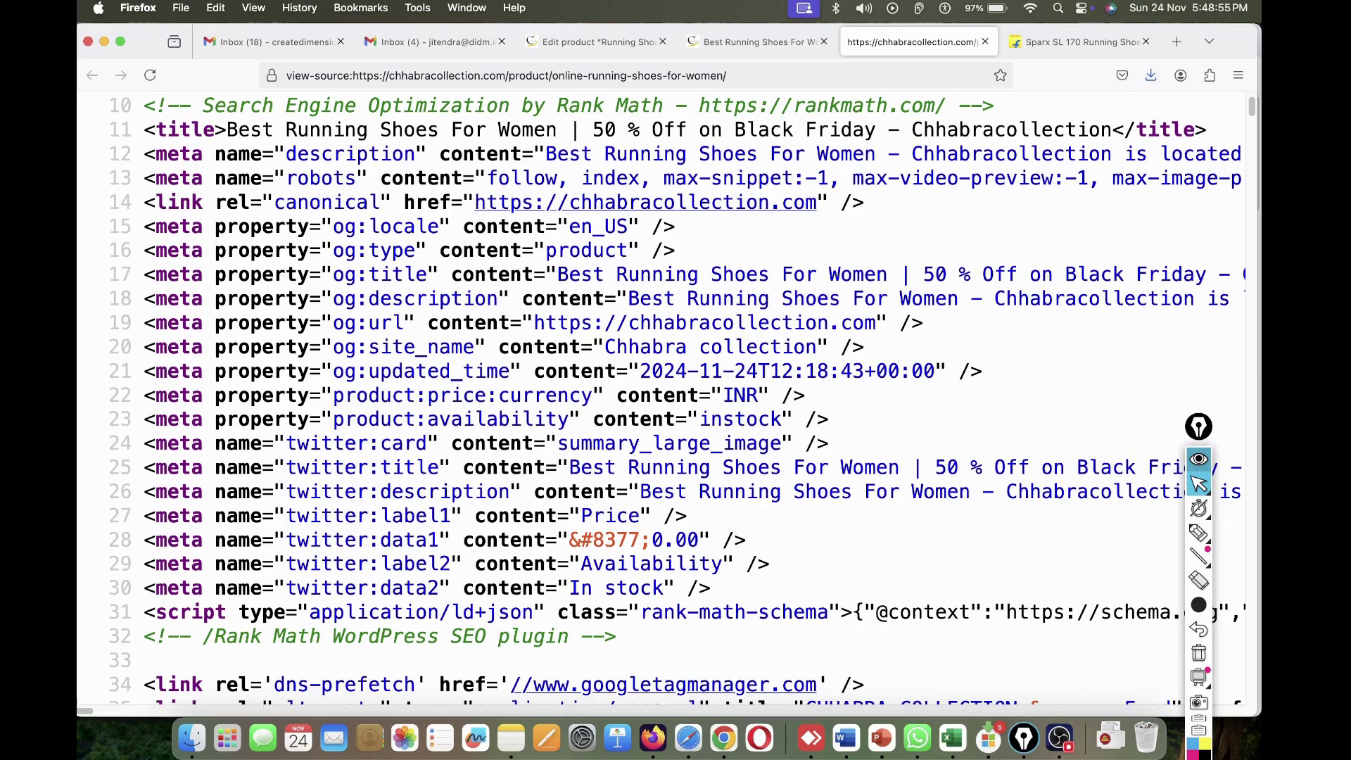
pyautogui.moveTo(353, 75); pyautogui.dragTo(724, 76)
pyautogui.press('super+c')
pyautogui.hotkey('ctrl', 'shift', 'Tab')
pyautogui.hotkey('ctrl', 'shift', 'Tab')
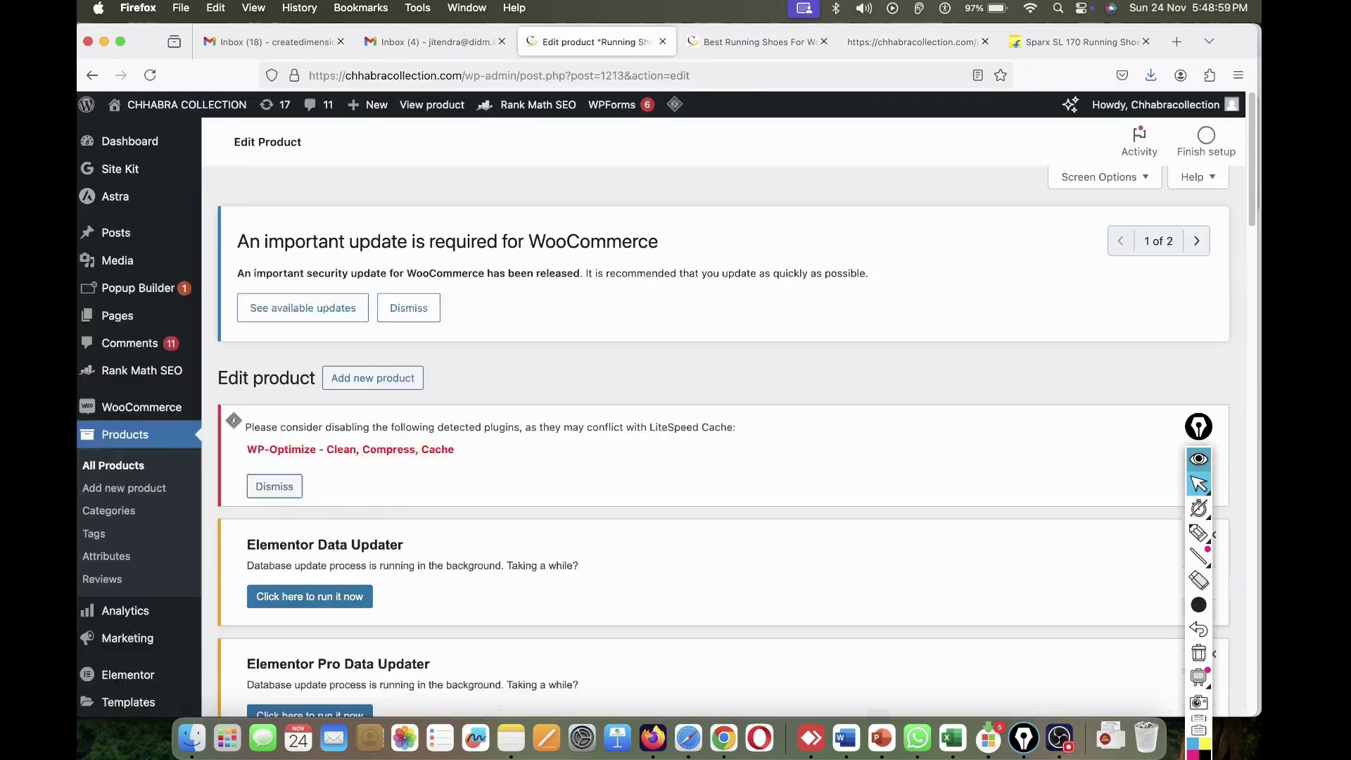
pyautogui.scroll(-20, 724, 422)
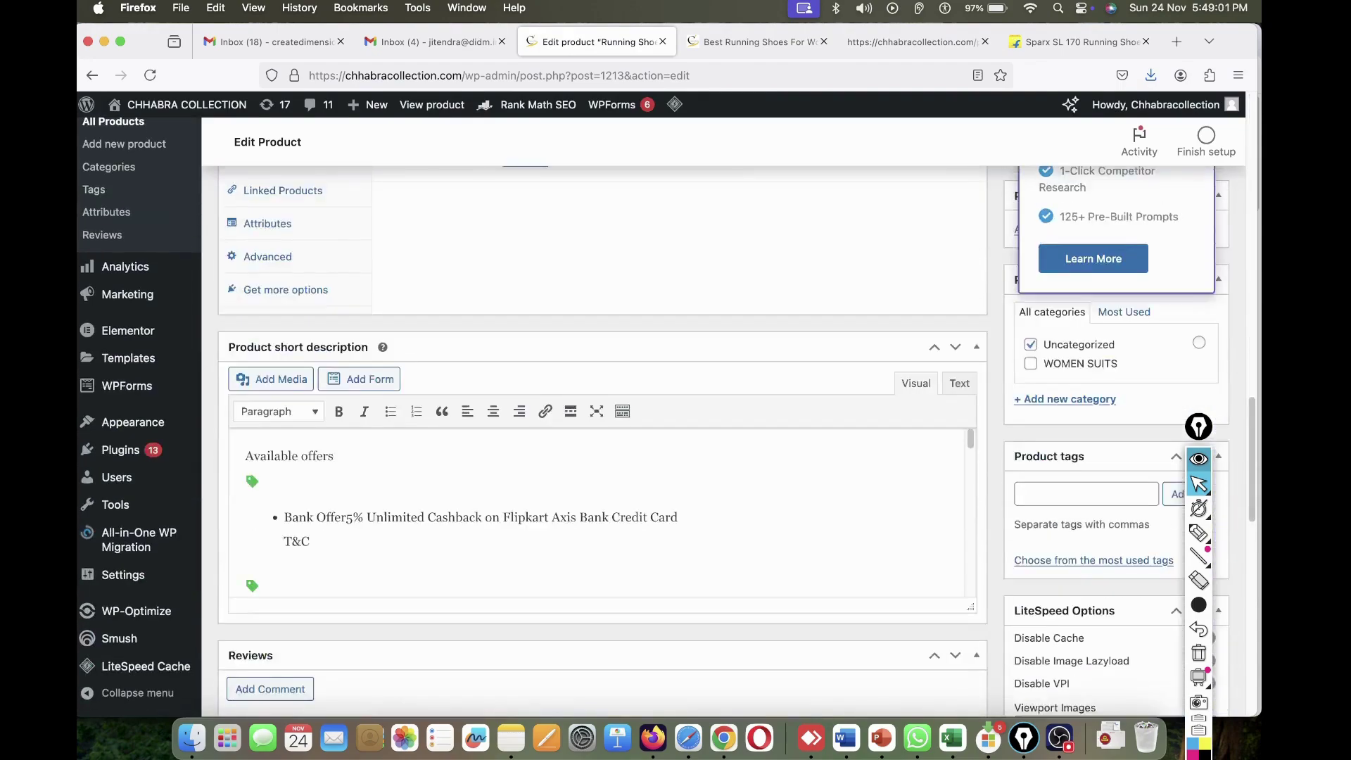
pyautogui.scroll(-5, 602, 422)
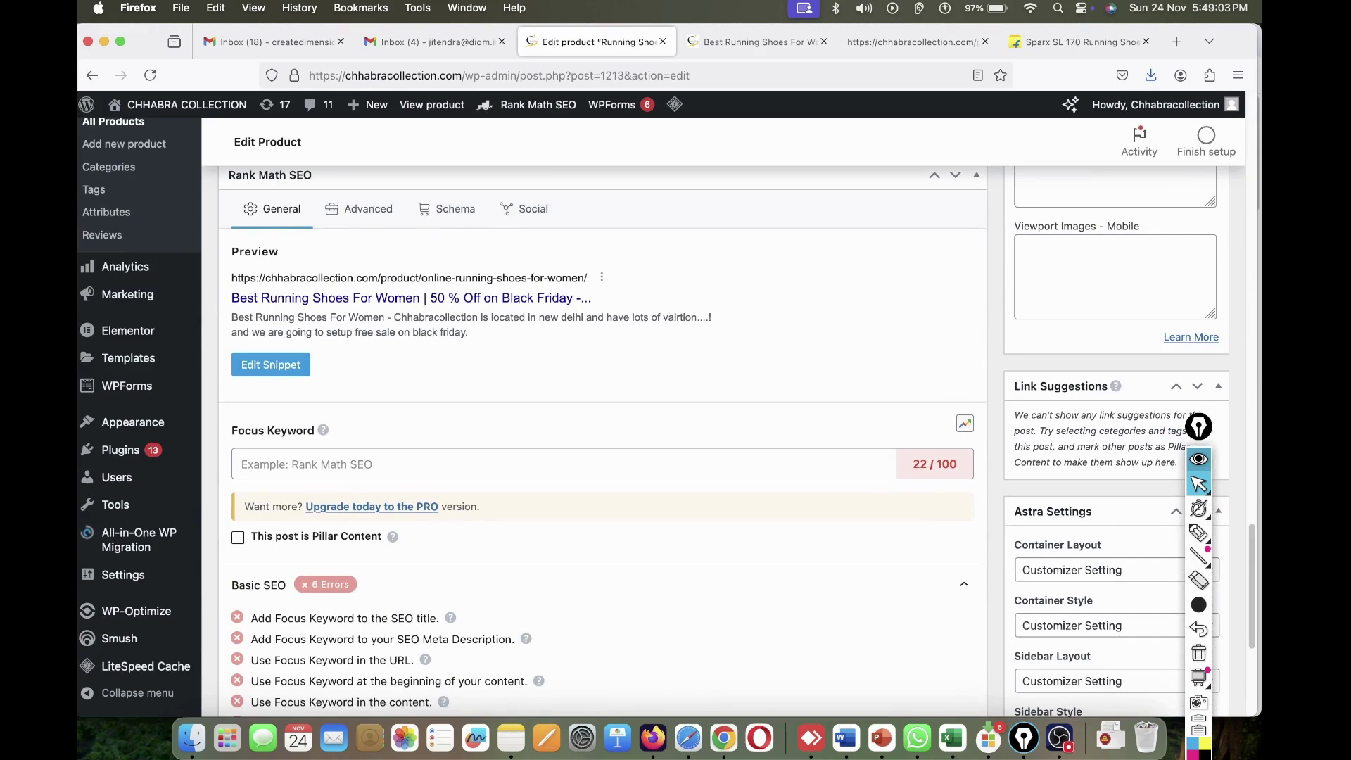
pyautogui.click(358, 209)
pyautogui.scroll(-2, 536, 422)
pyautogui.click(536, 379)
pyautogui.press('super+a')
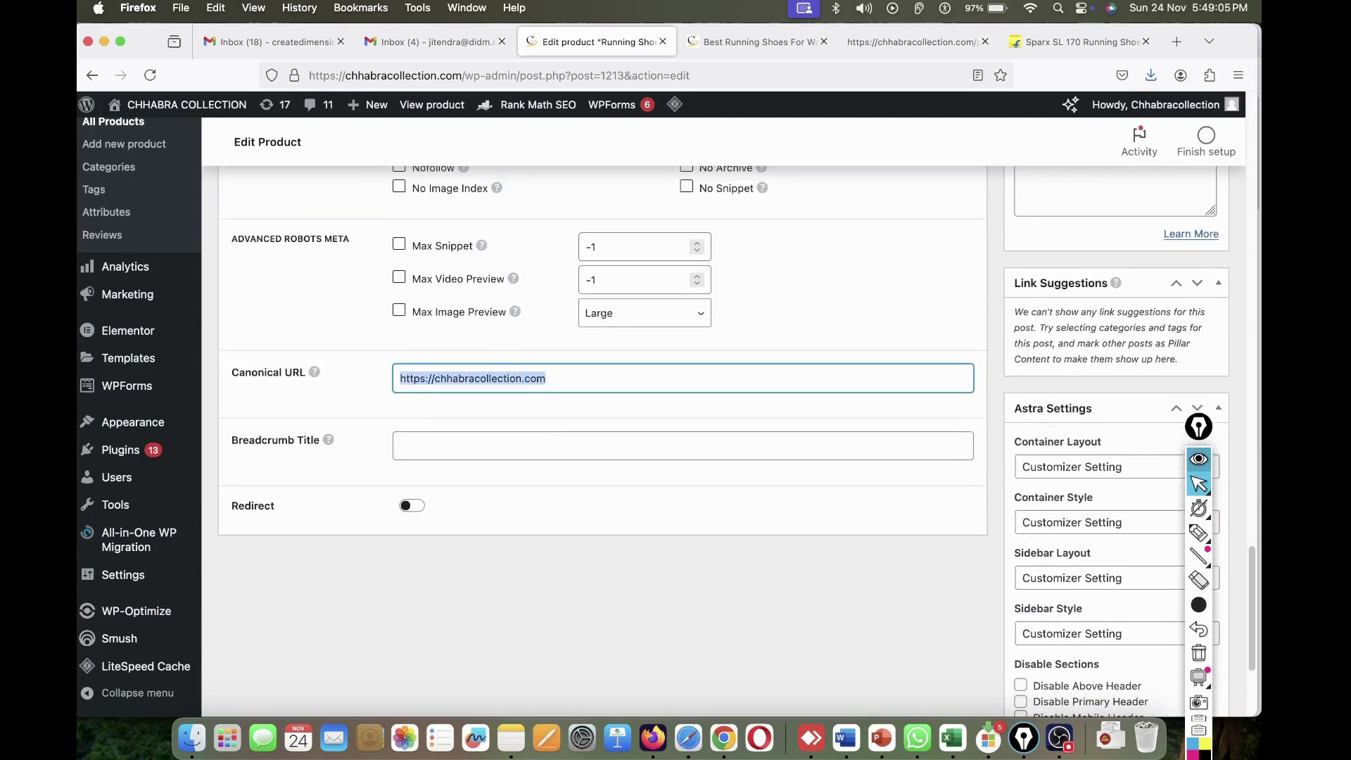
pyautogui.press('super+v')
# - Update the product to save the new canonical URL, and switch to its live page
pyautogui.scroll(15, 603, 422)
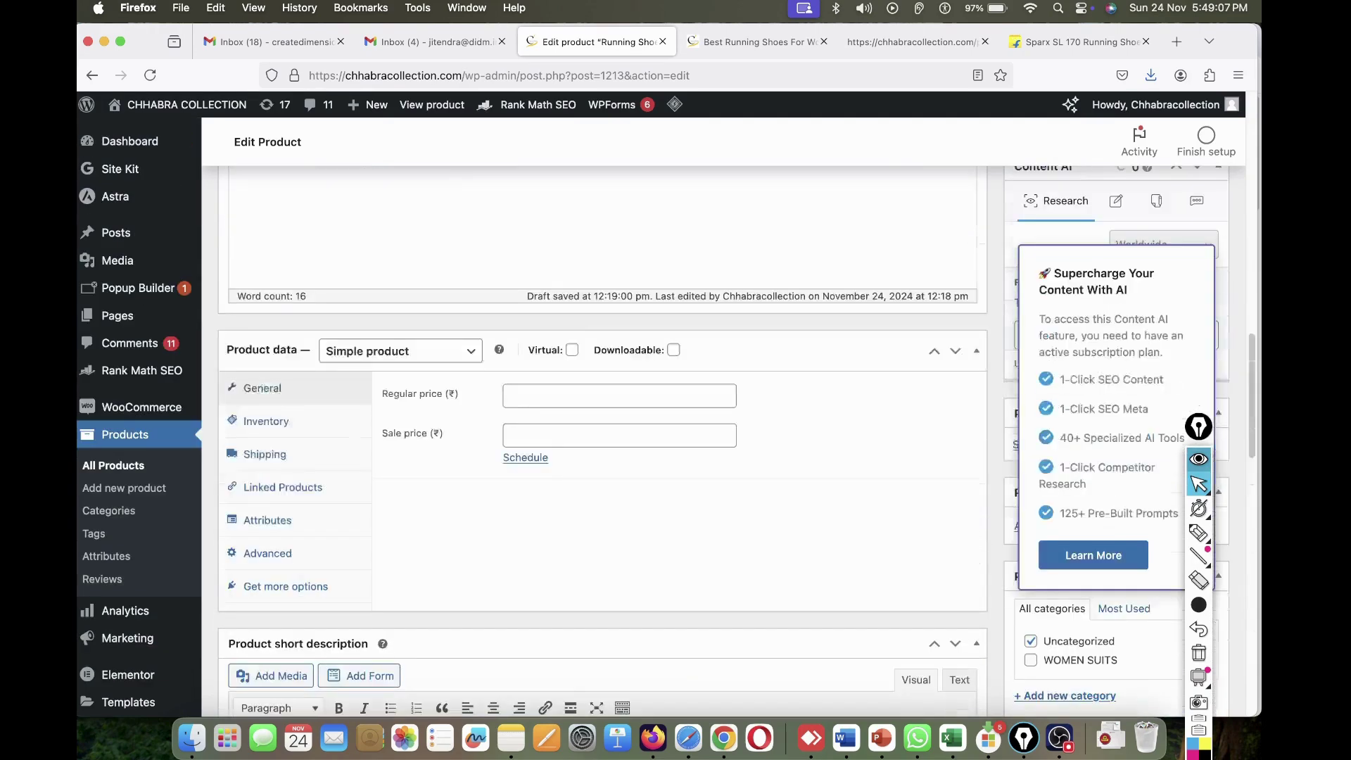
pyautogui.scroll(3, 602, 422)
pyautogui.scroll(-5, 602, 422)
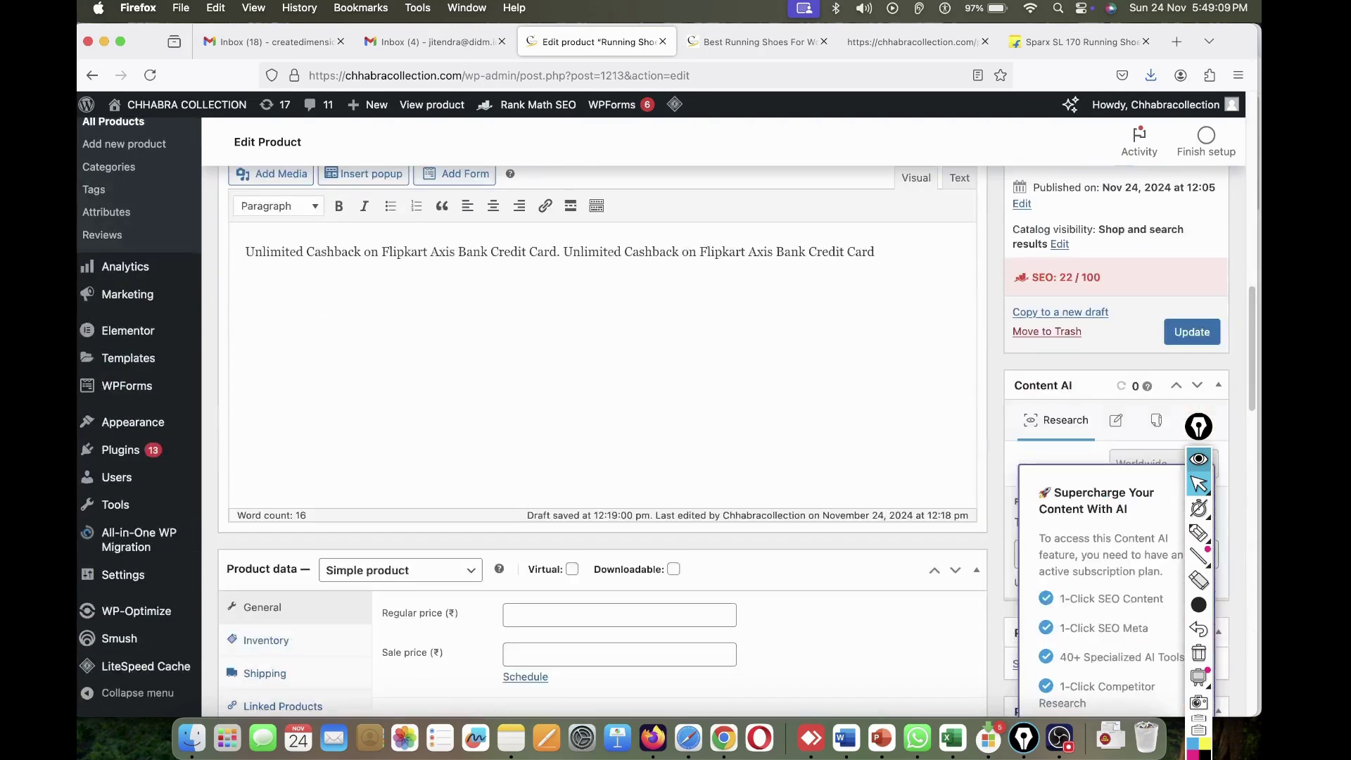
pyautogui.click(1191, 332)
pyautogui.click(748, 42)
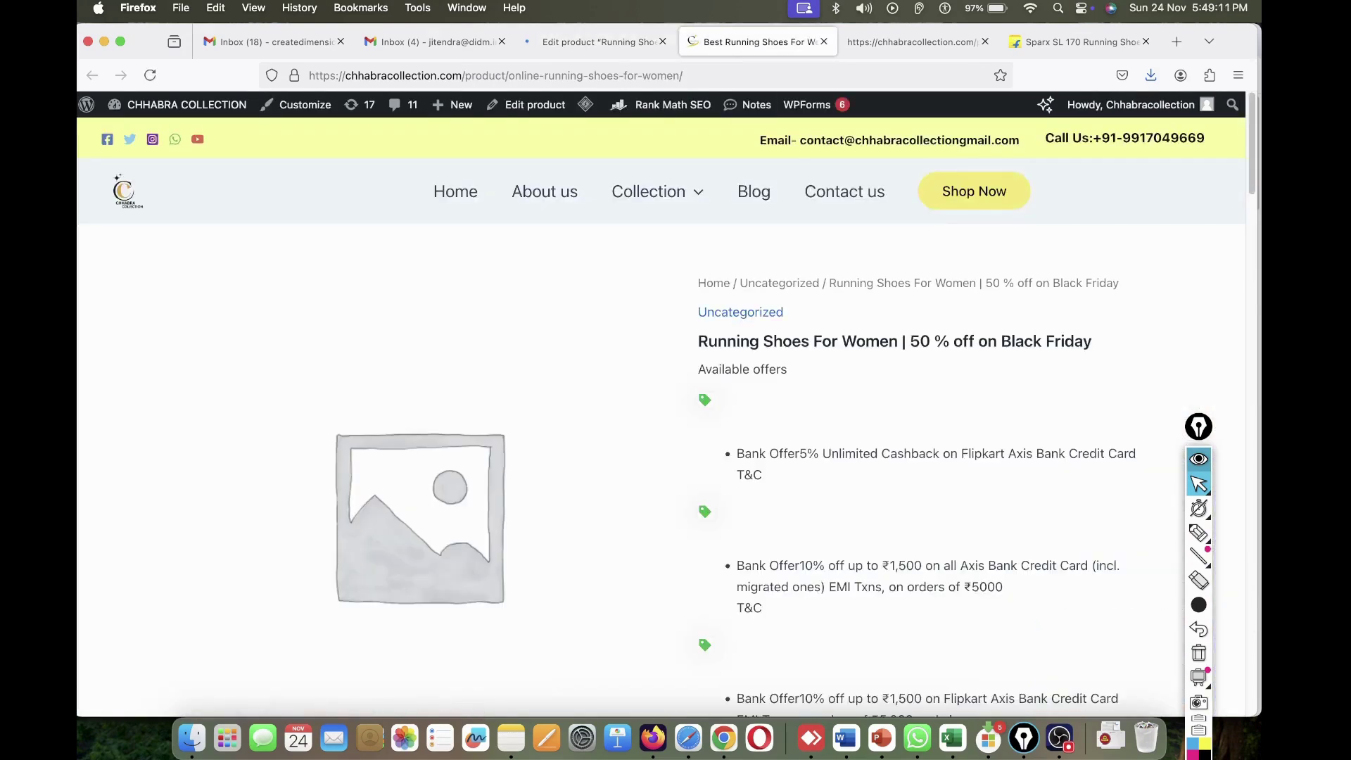
# - Reload the product's page source and check the canonical link among the Rank Math tags
pyautogui.hotkey('ctrl', 'Tab')
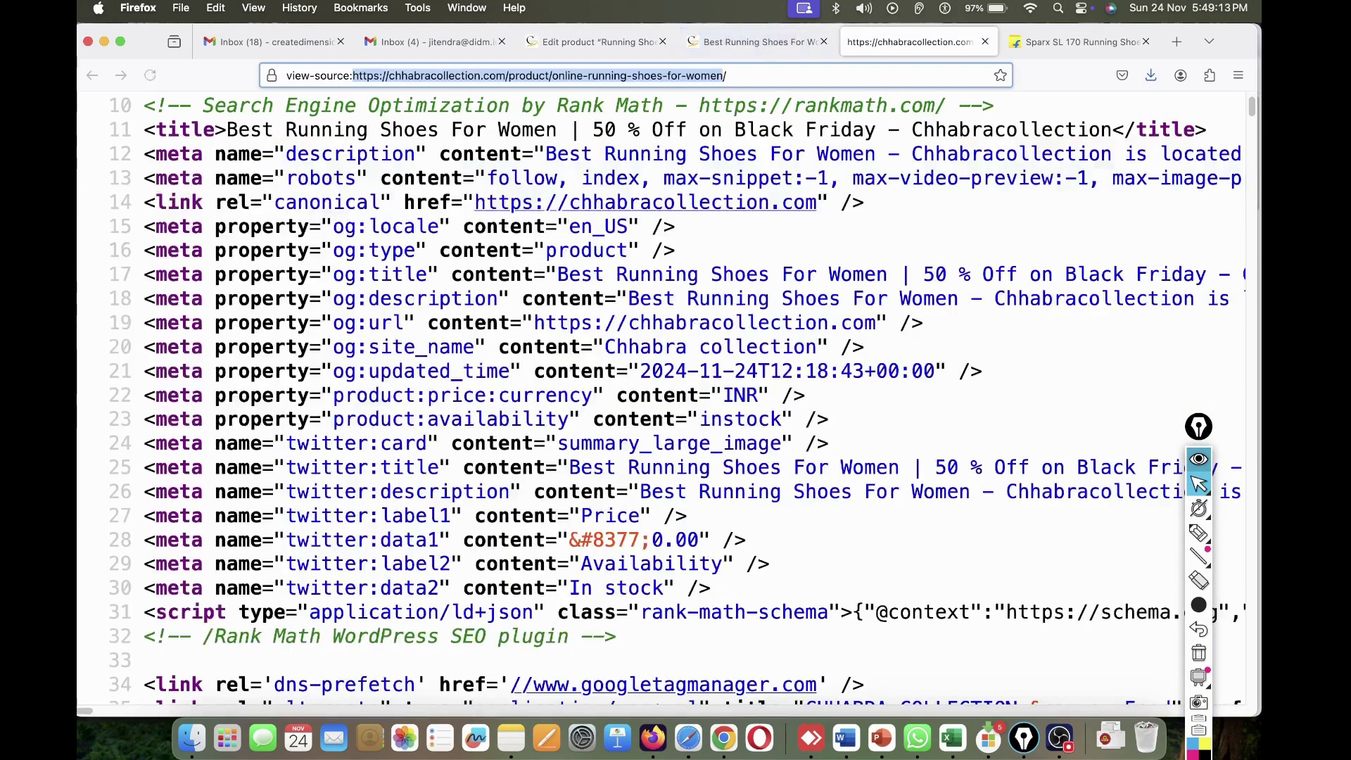
pyautogui.press('super+r')
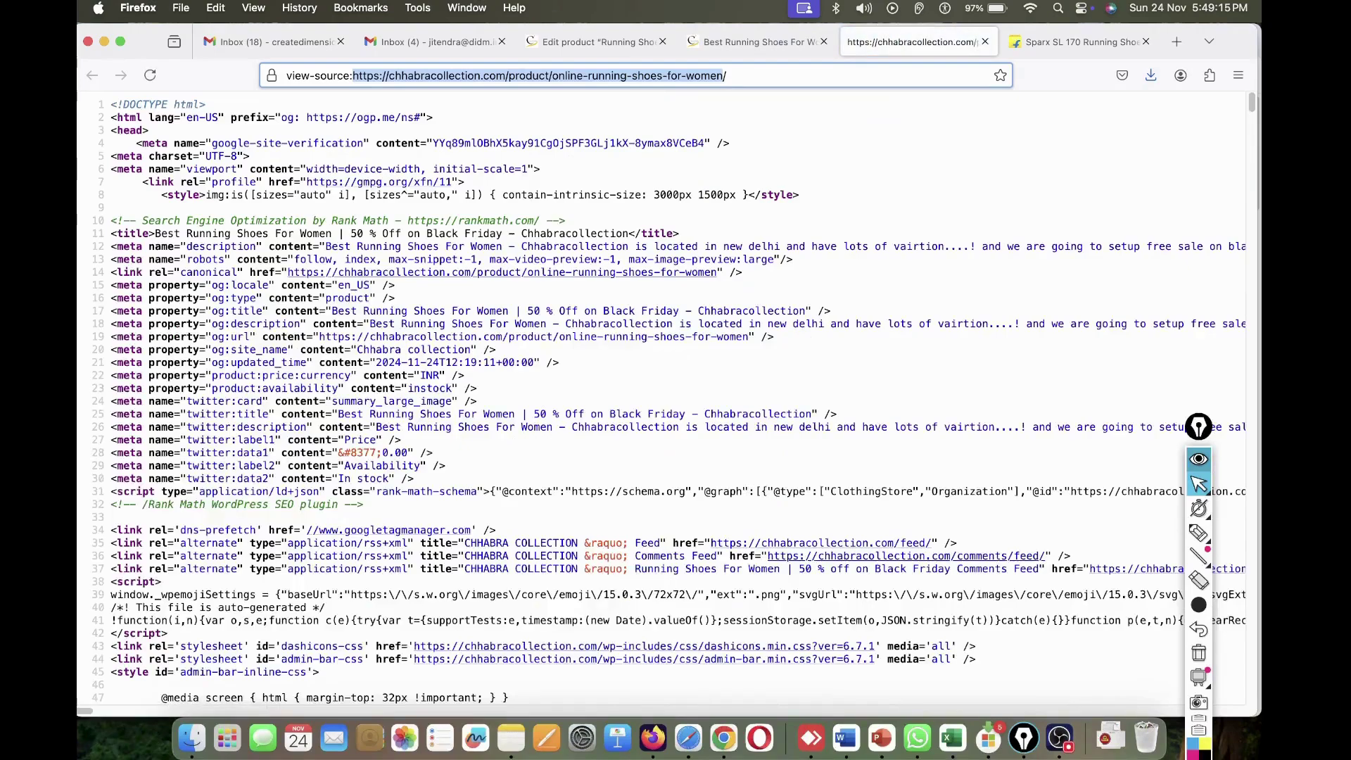
pyautogui.scroll(3, 630, 285)
pyautogui.hscroll(-3, 630, 285)
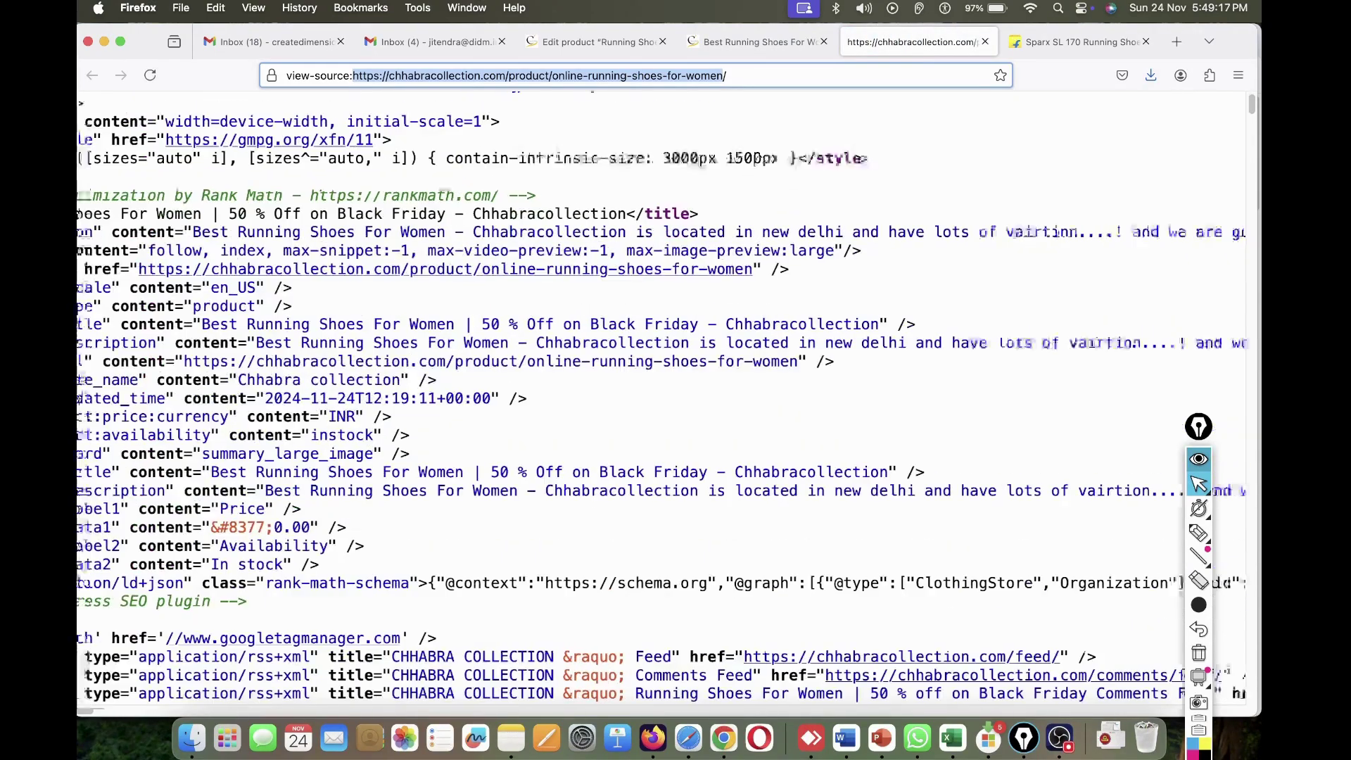
pyautogui.scroll(5, 630, 295)
pyautogui.scroll(-5, 662, 394)
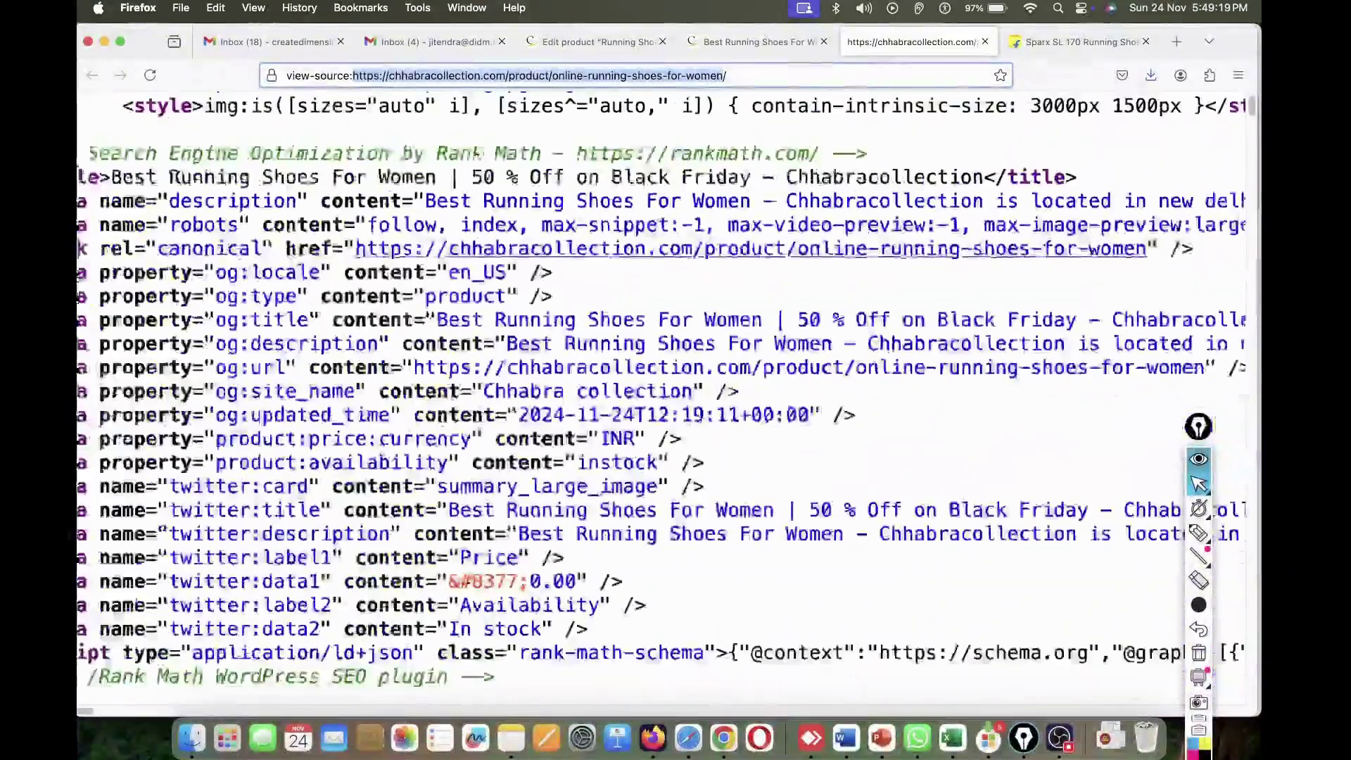
pyautogui.scroll(-2, 630, 285)
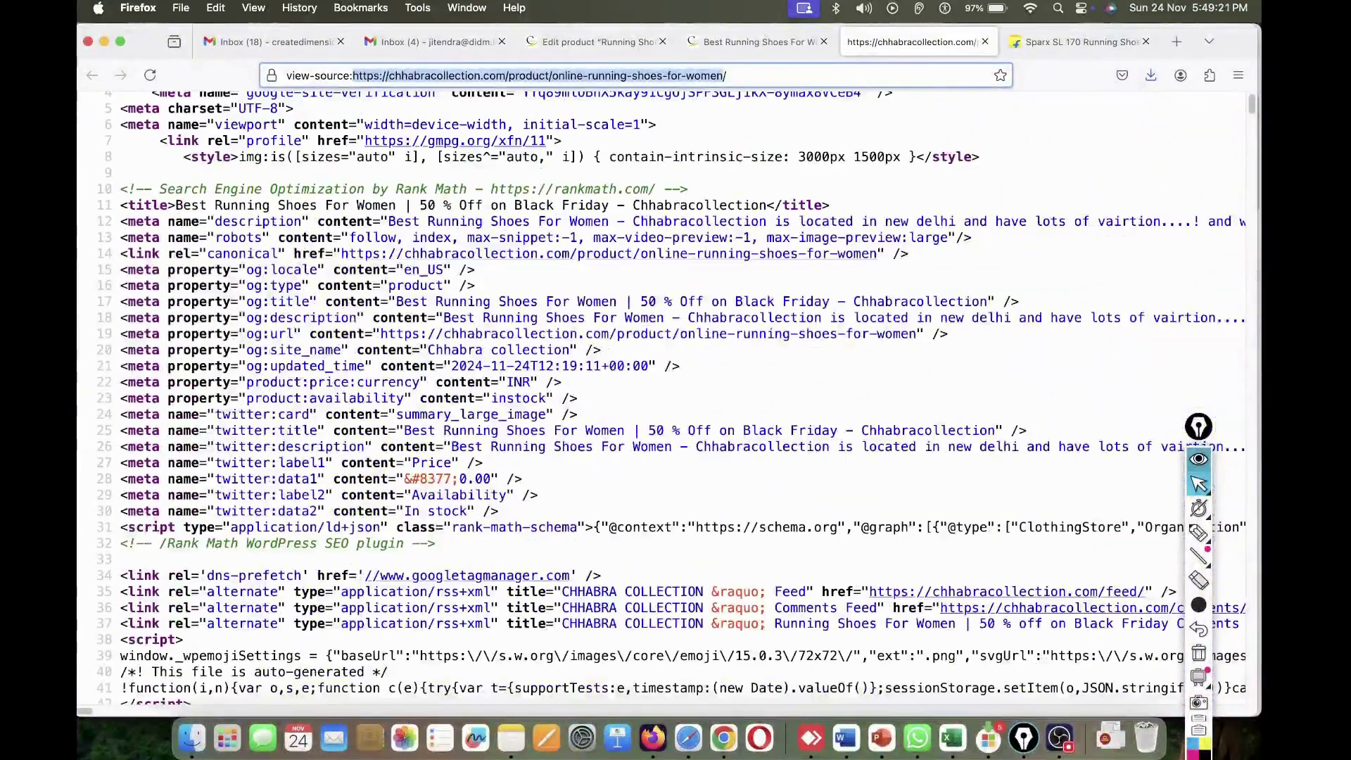
pyautogui.click(606, 278)
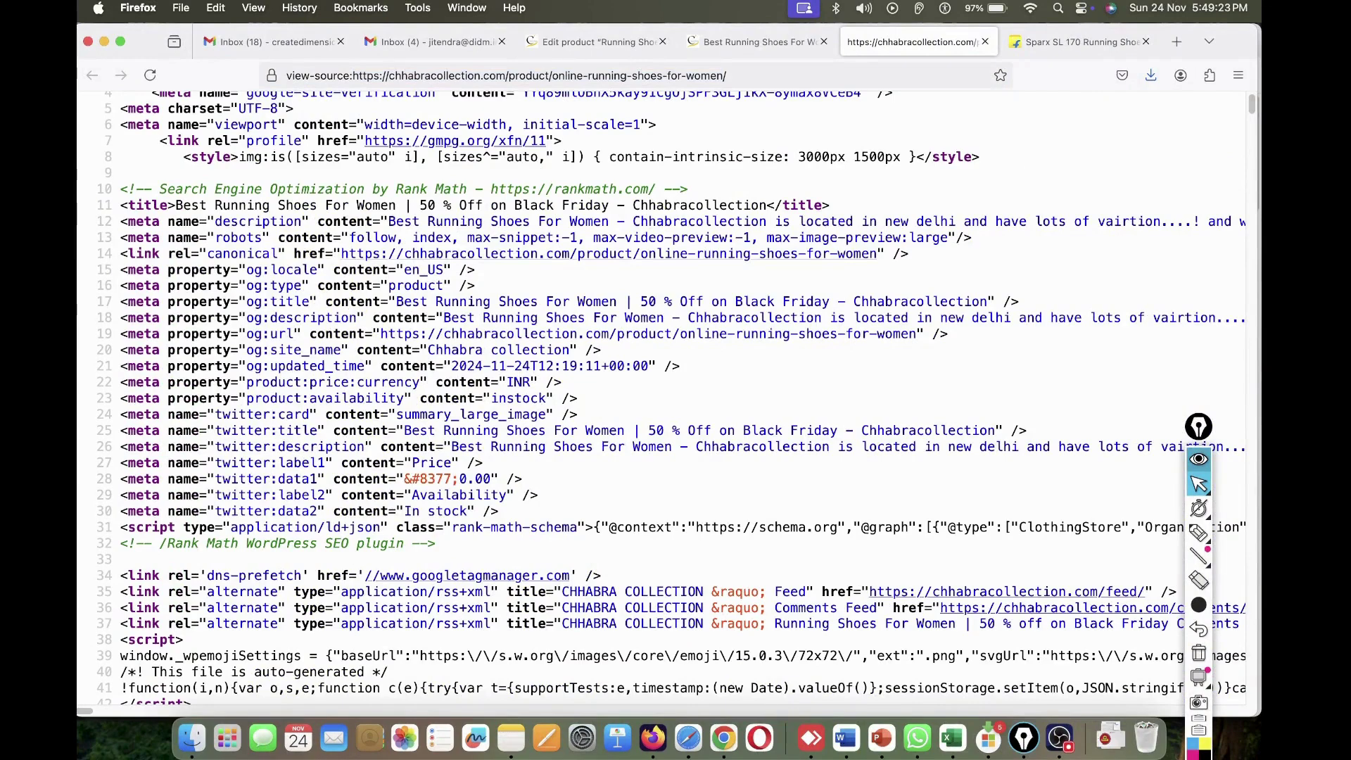
# - Look through the offers and content on the live running shoes page
pyautogui.click(755, 42)
pyautogui.scroll(-3, 661, 394)
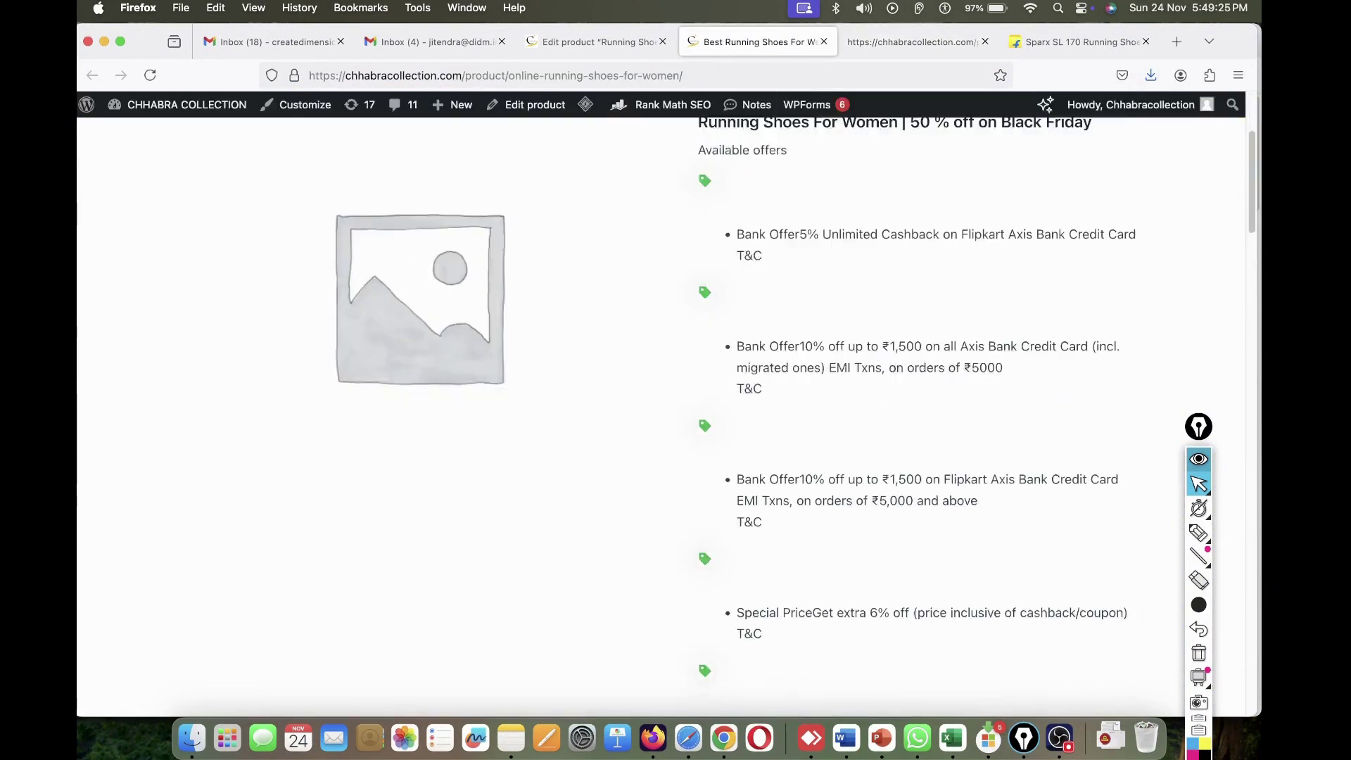
pyautogui.scroll(-15, 662, 415)
pyautogui.scroll(14, 661, 415)
# - Return to the product editor and open the Breadcrumb Title field in the advanced Rank Math settings
pyautogui.hotkey('ctrl', 'shift', 'Tab')
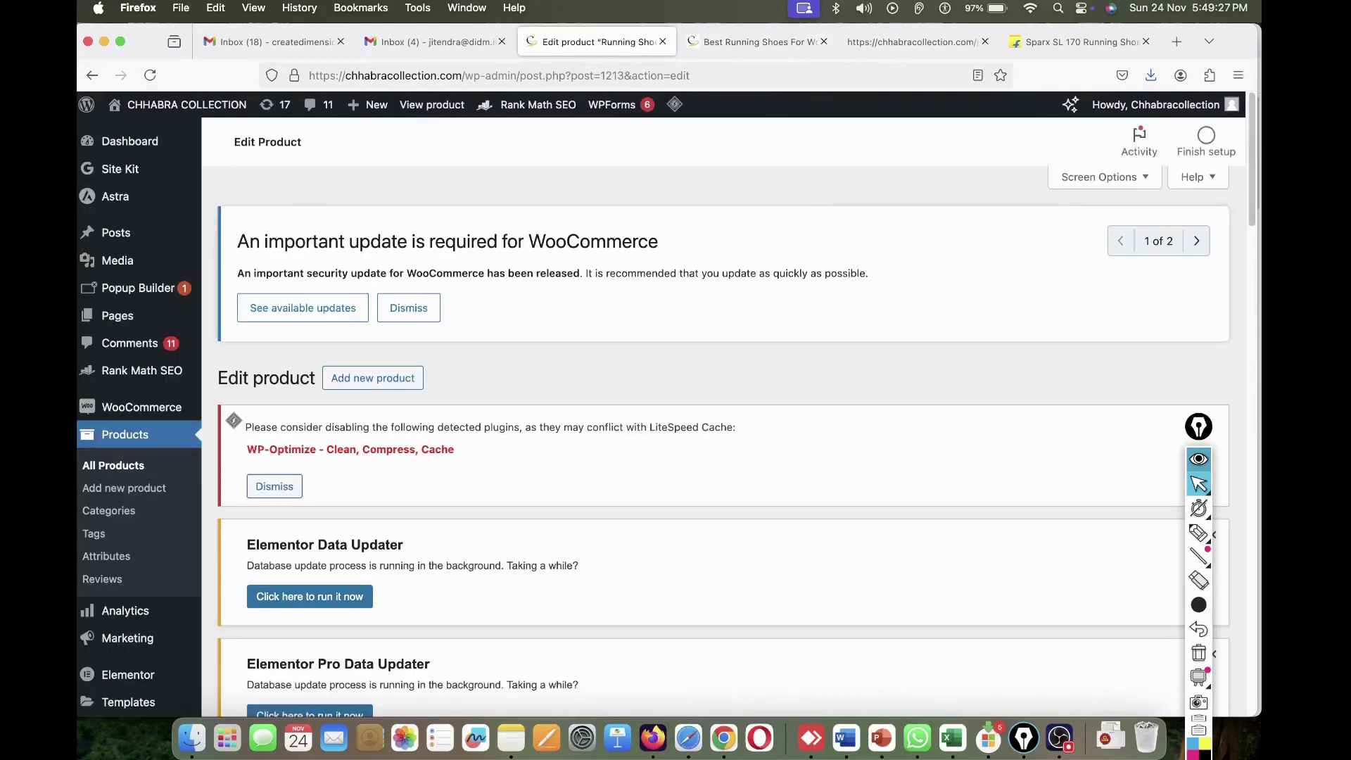
pyautogui.scroll(-20, 725, 436)
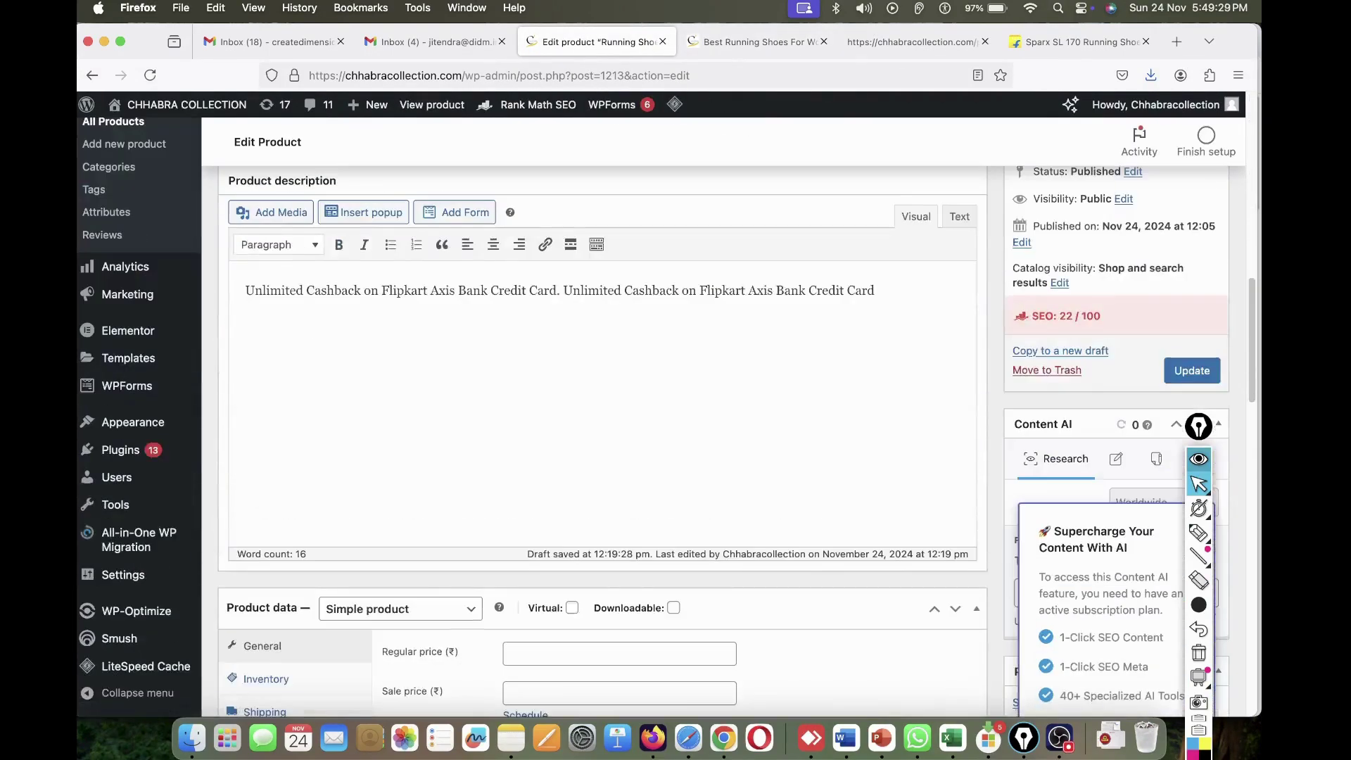
pyautogui.scroll(-5, 725, 437)
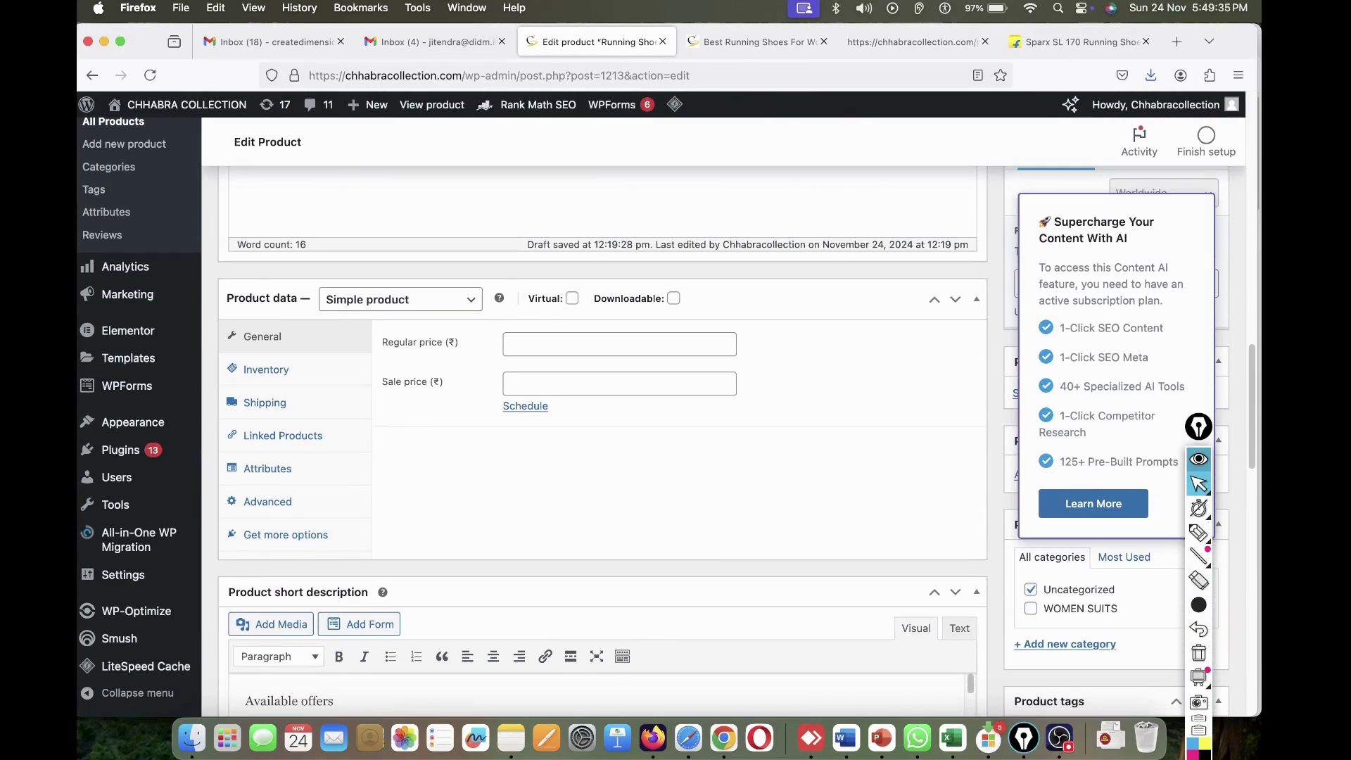
pyautogui.scroll(-20, 725, 437)
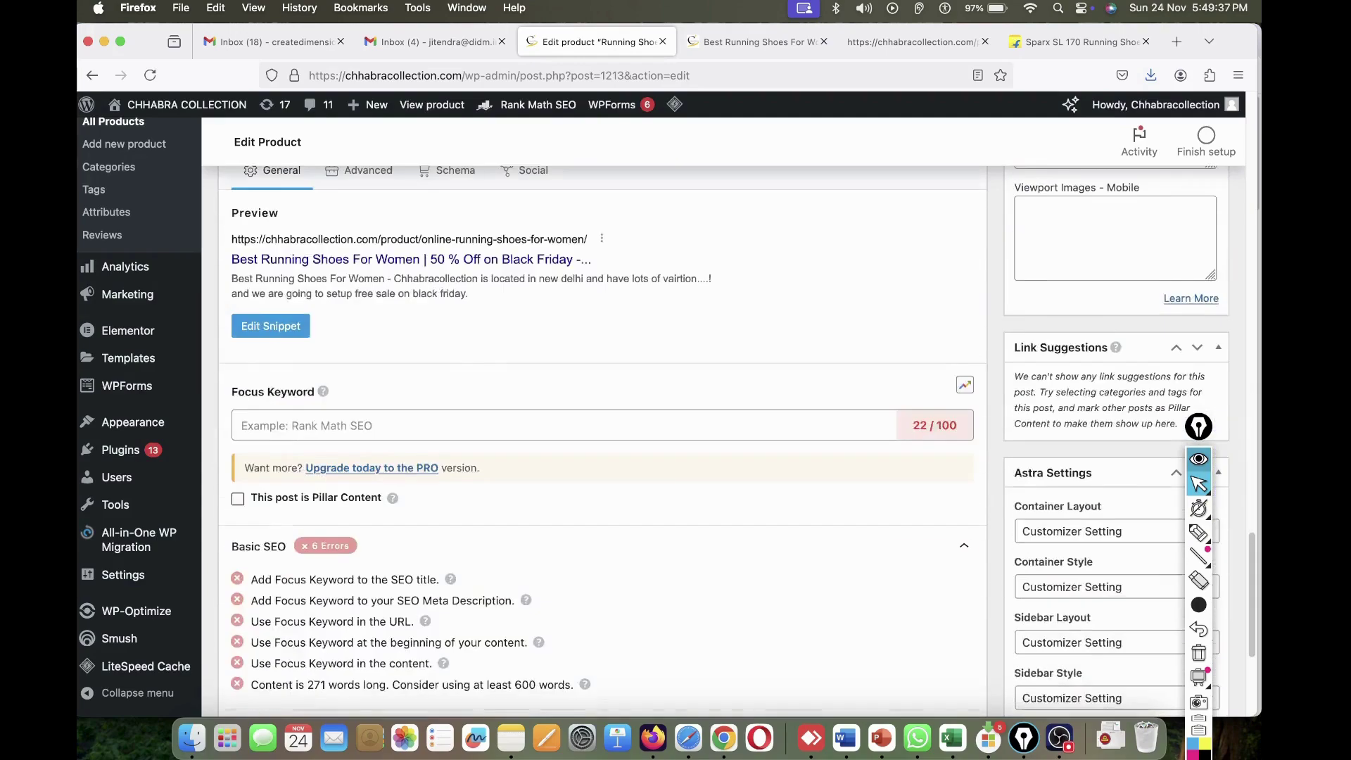
pyautogui.scroll(10, 602, 436)
pyautogui.click(365, 269)
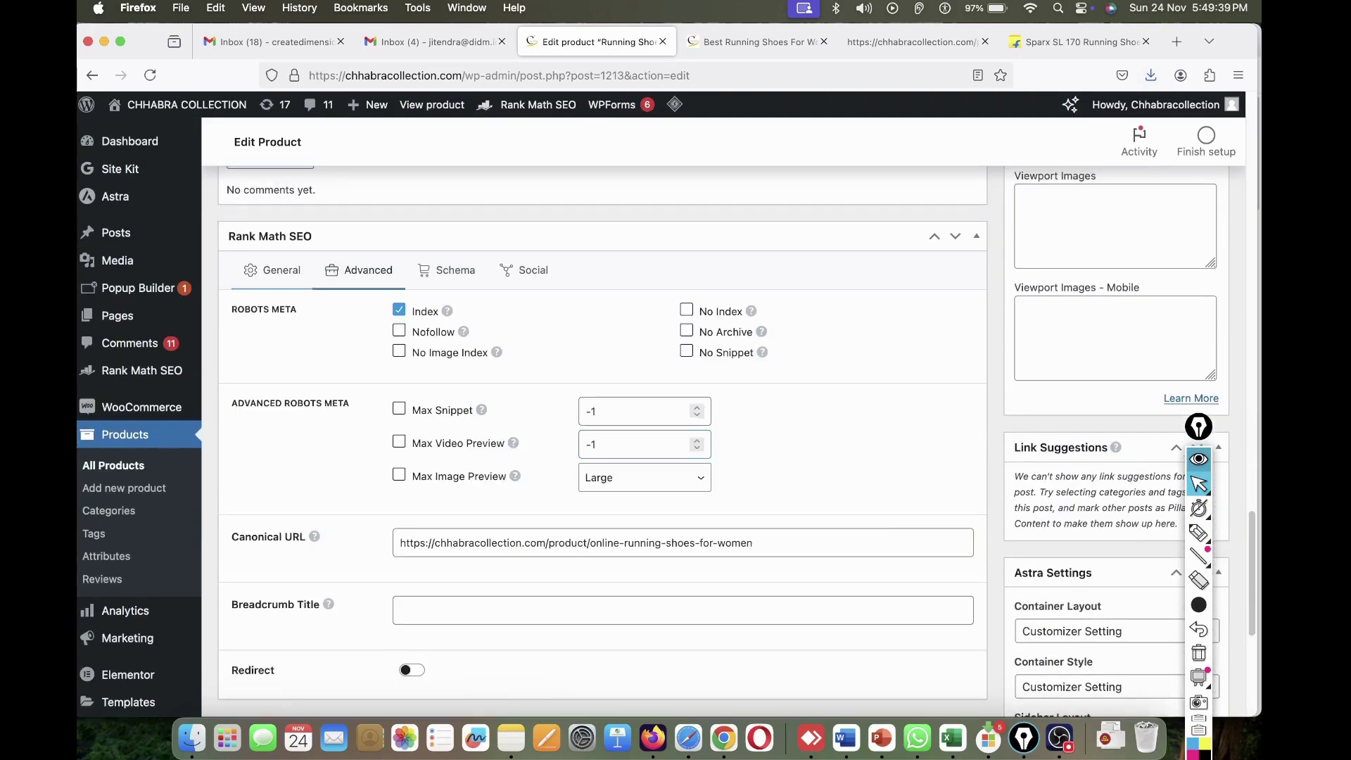
pyautogui.scroll(-6, 603, 437)
pyautogui.scroll(-2, 602, 422)
pyautogui.click(683, 288)
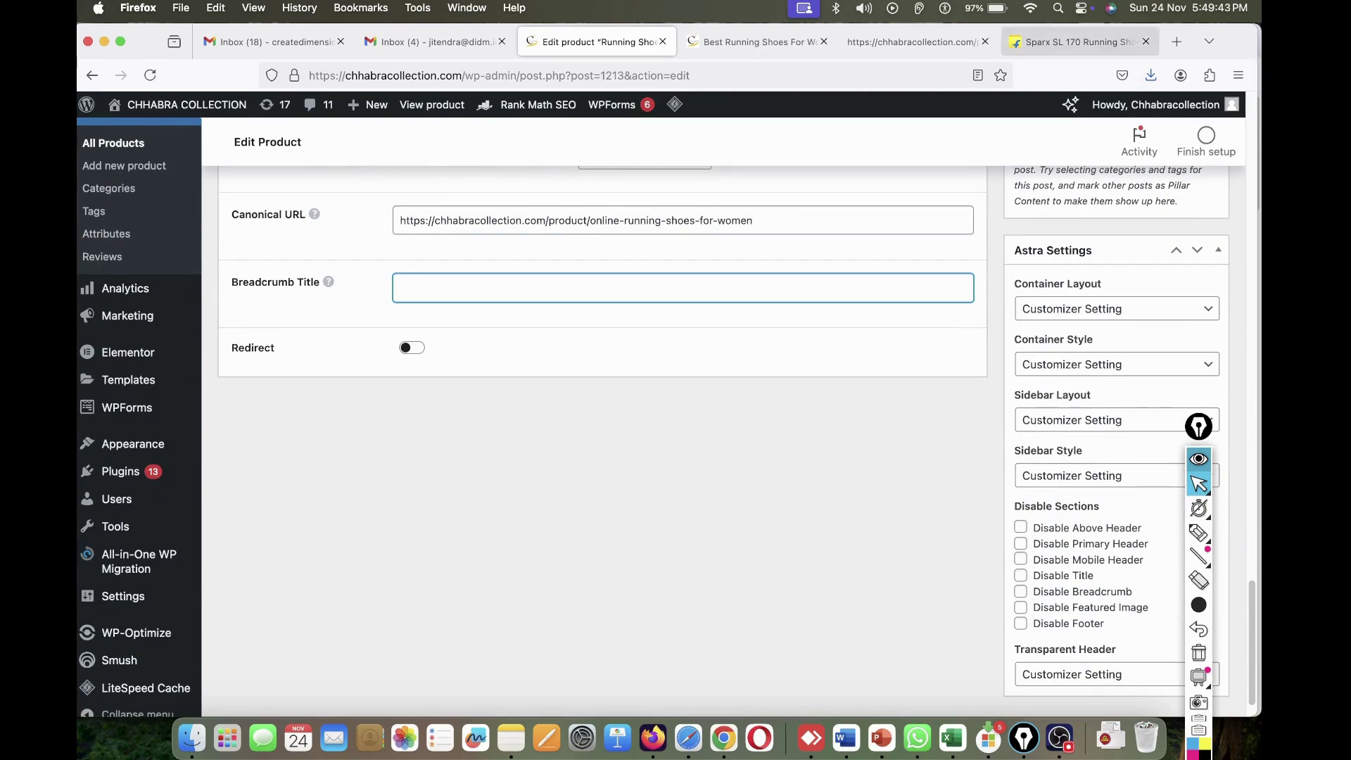
# - Examine the breadcrumb trail above the Sparx SL 170 running shoes on the Flipkart product page
pyautogui.click(1077, 42)
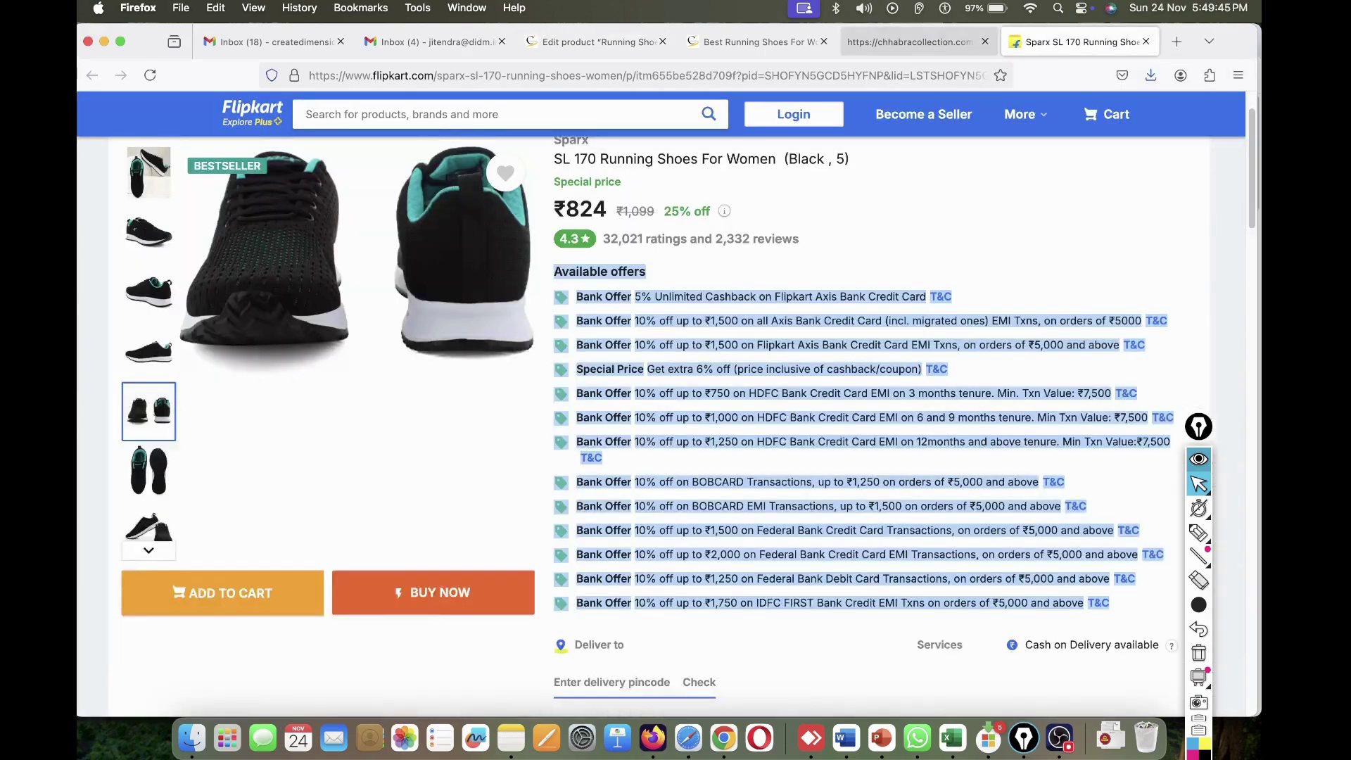
pyautogui.scroll(2, 661, 415)
pyautogui.click(936, 317)
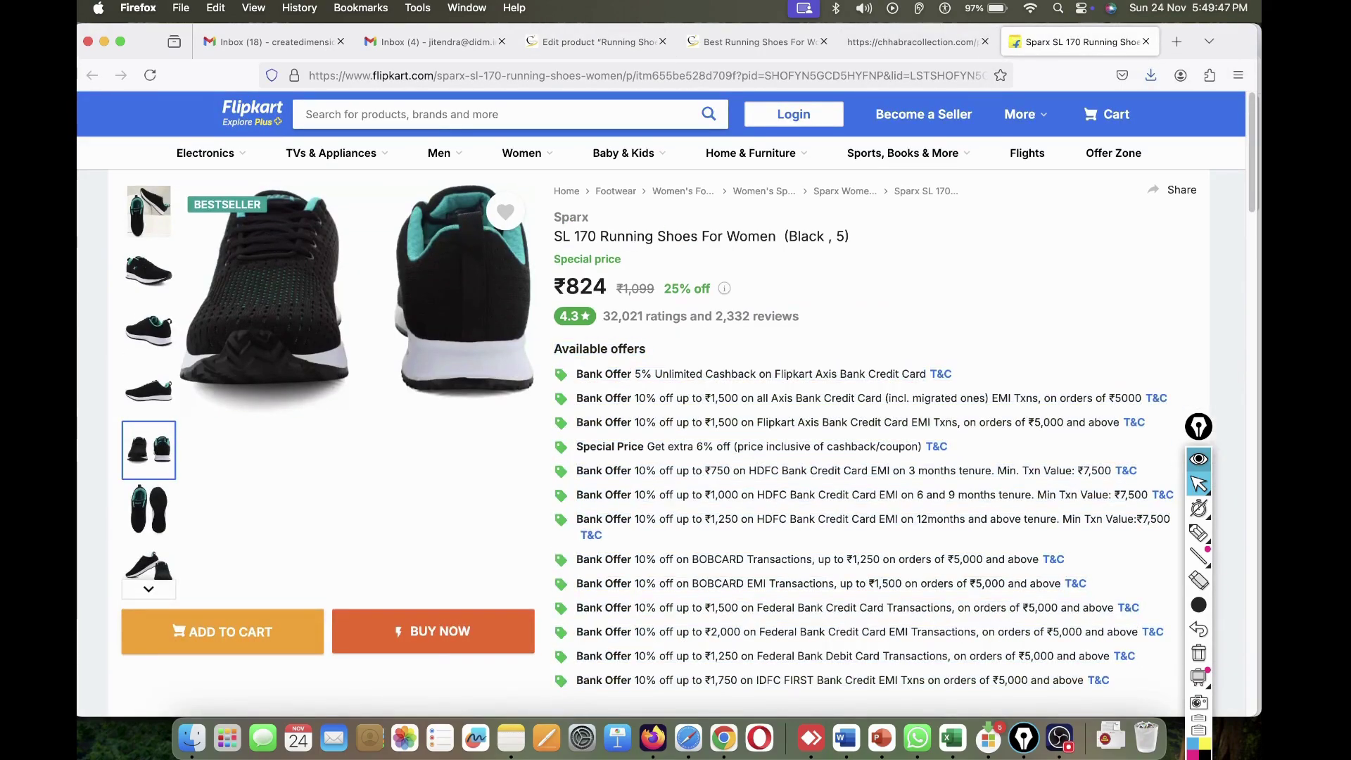
pyautogui.scroll(3, 663, 316)
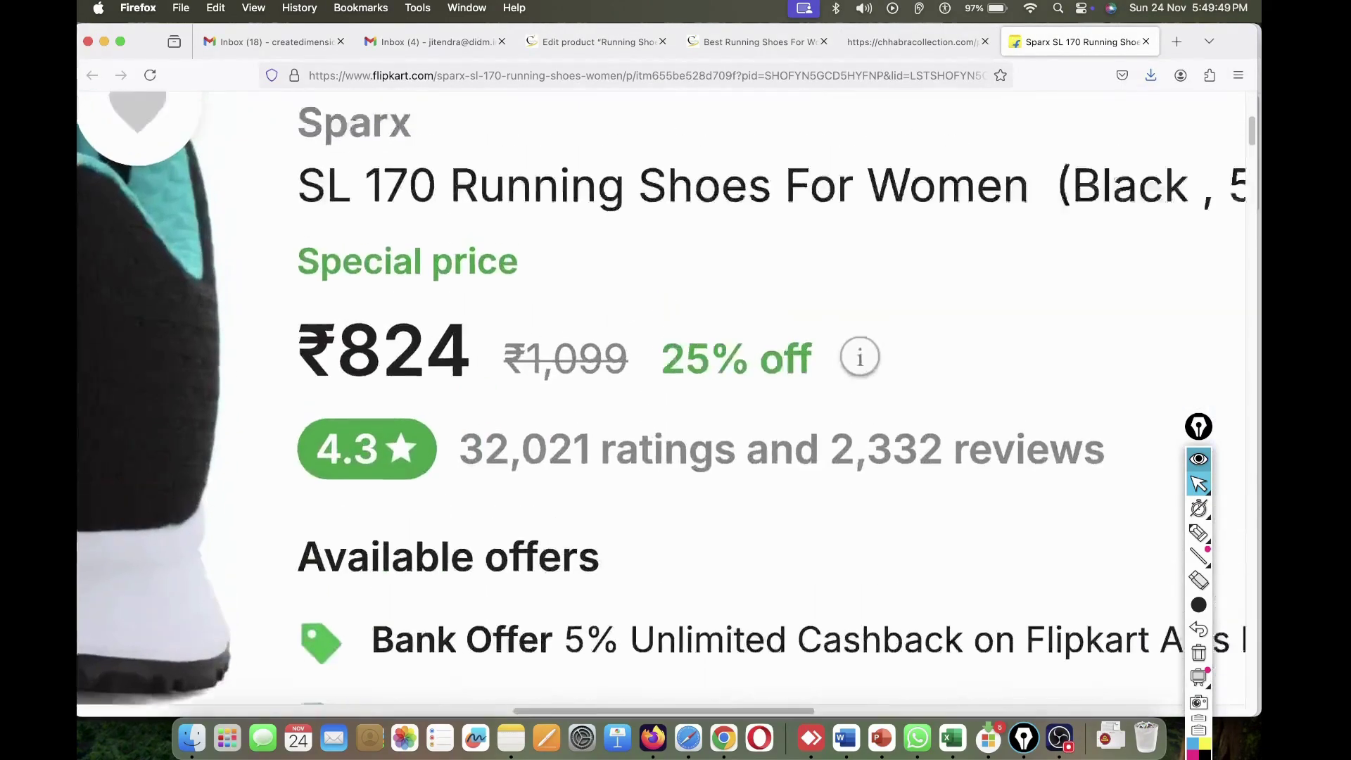
pyautogui.scroll(5, 662, 317)
pyautogui.scroll(-2, 663, 317)
pyautogui.scroll(-6, 340, 317)
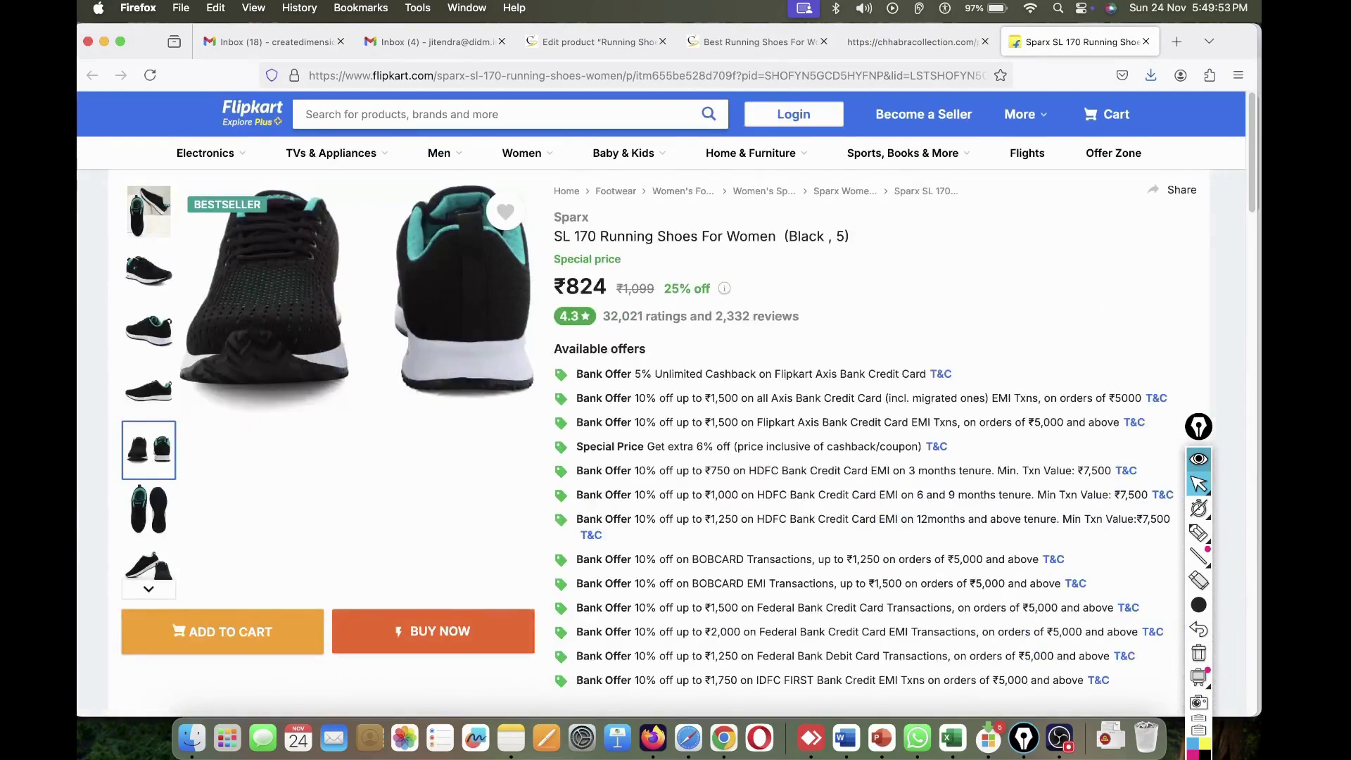
pyautogui.scroll(6, 340, 316)
pyautogui.scroll(2, 445, 199)
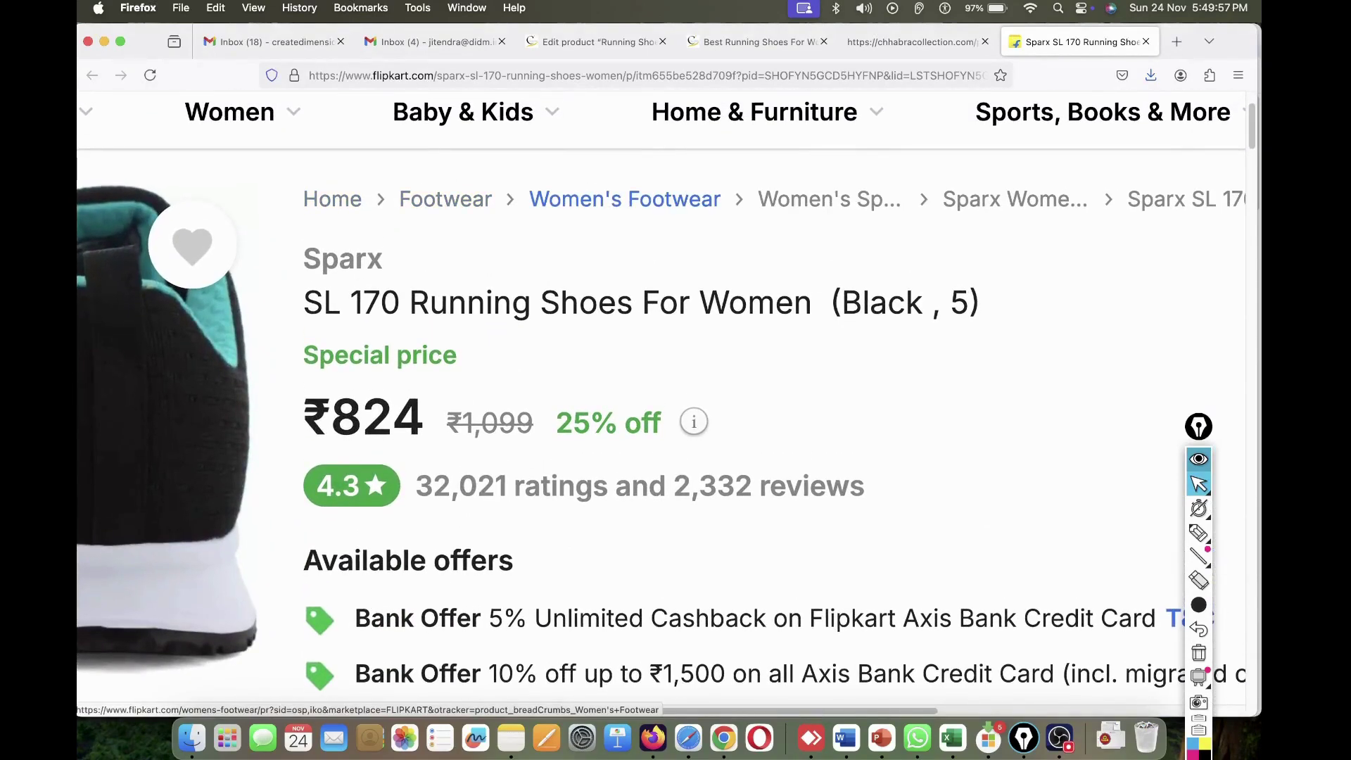
pyautogui.hscroll(5, 634, 199)
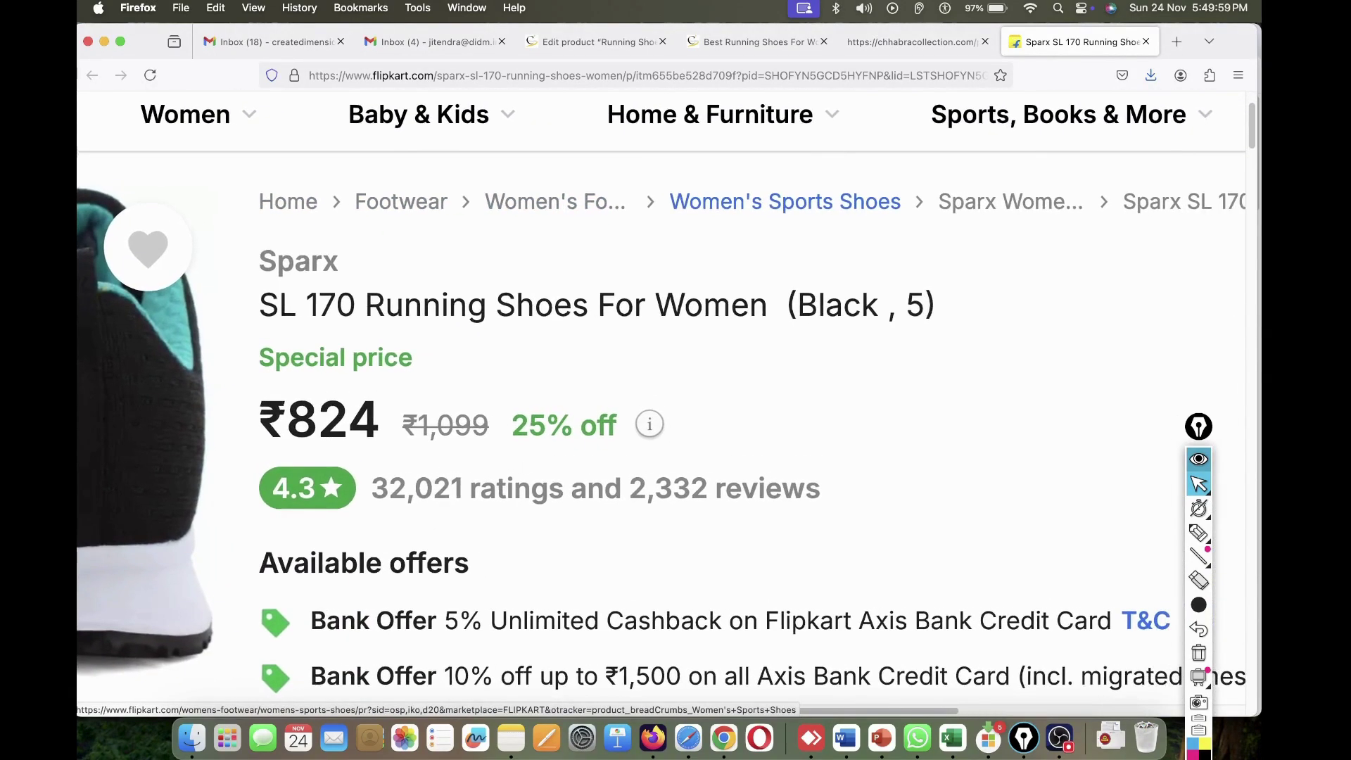
pyautogui.hscroll(5, 844, 201)
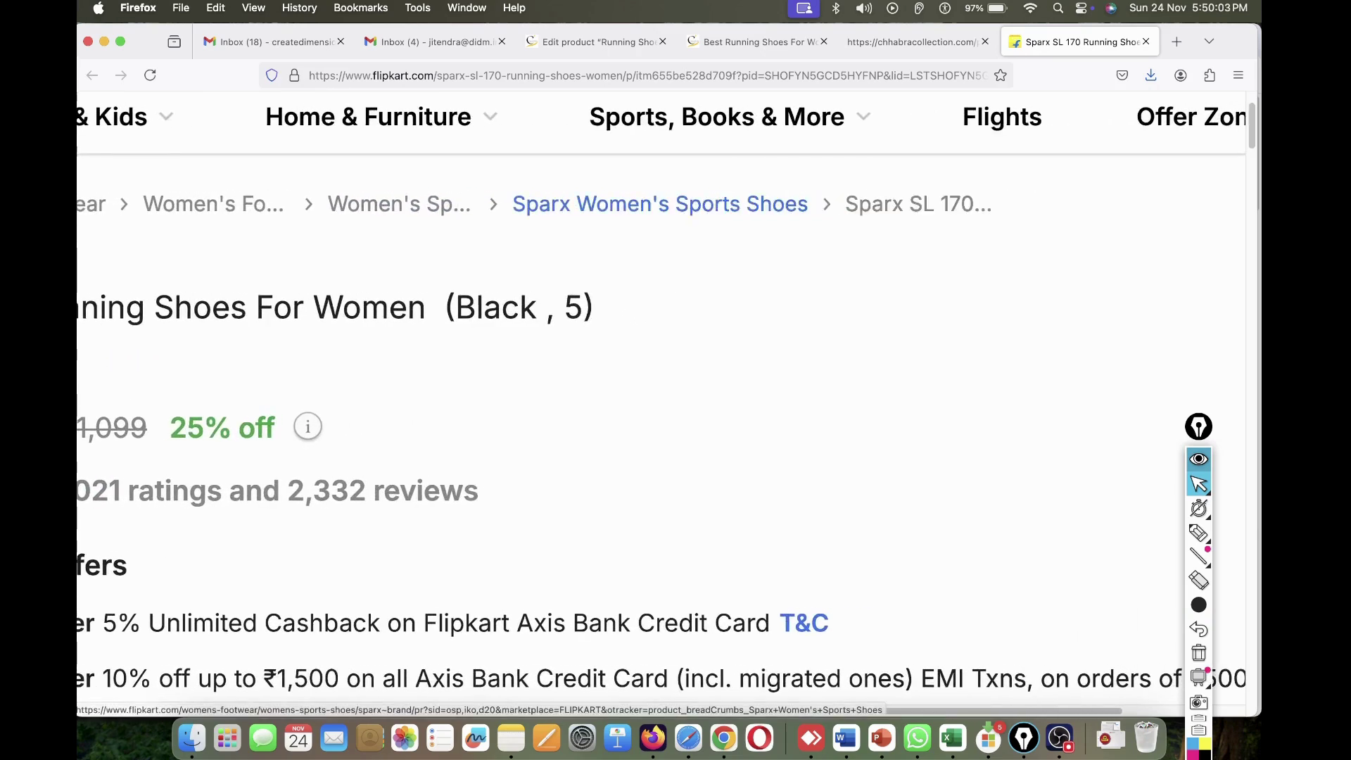
# - Follow Flipkart's breadcrumbs from Sparx Women's Sports Shoes through Women's Sports Shoes, Women's Footwear and Footwear to Home, and go back
pyautogui.click(660, 204)
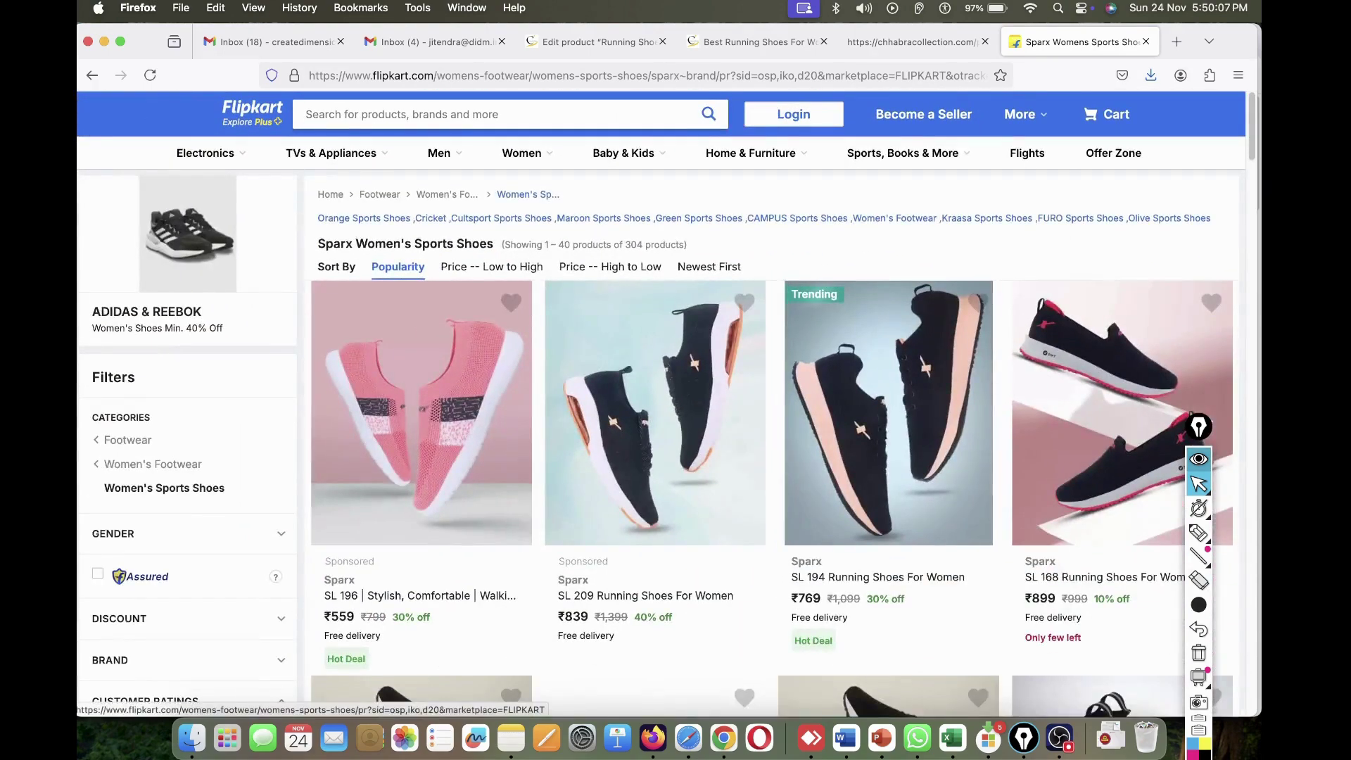
pyautogui.click(528, 194)
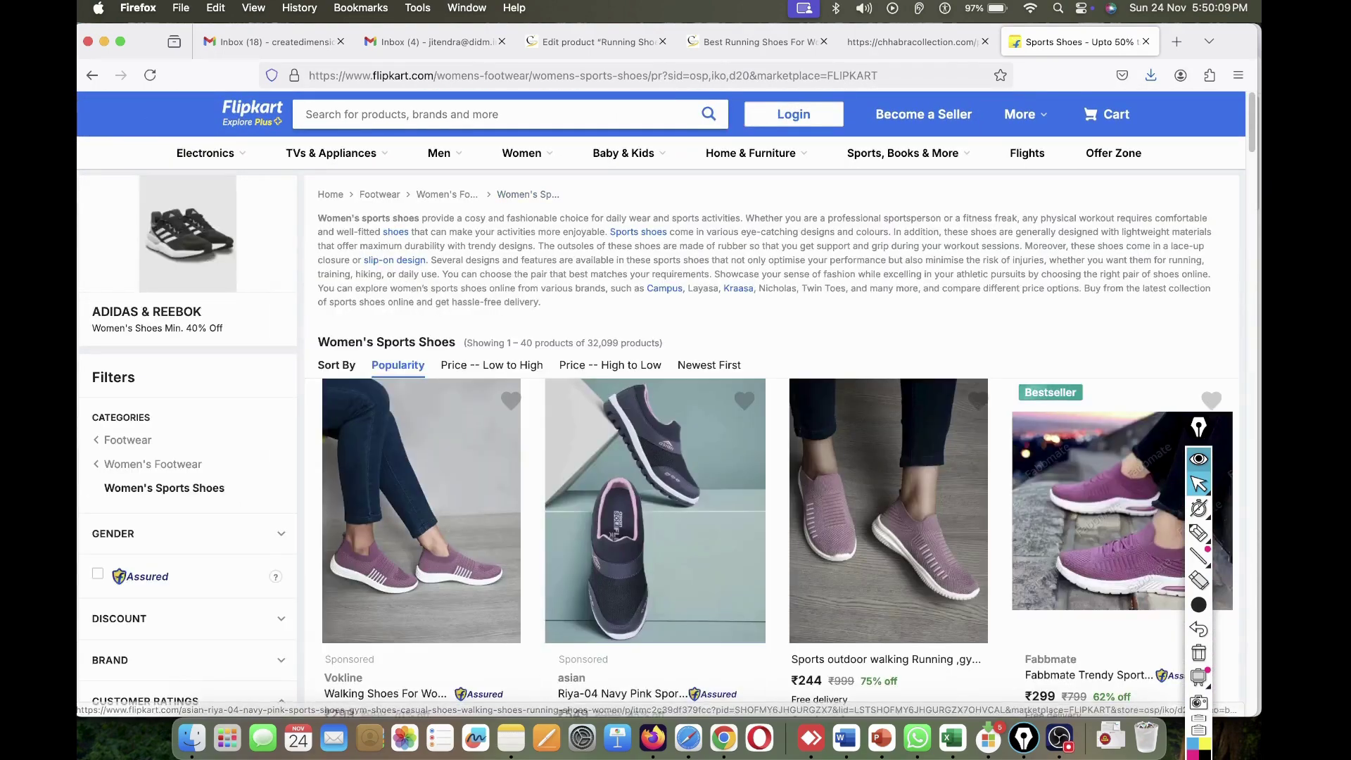
pyautogui.click(446, 195)
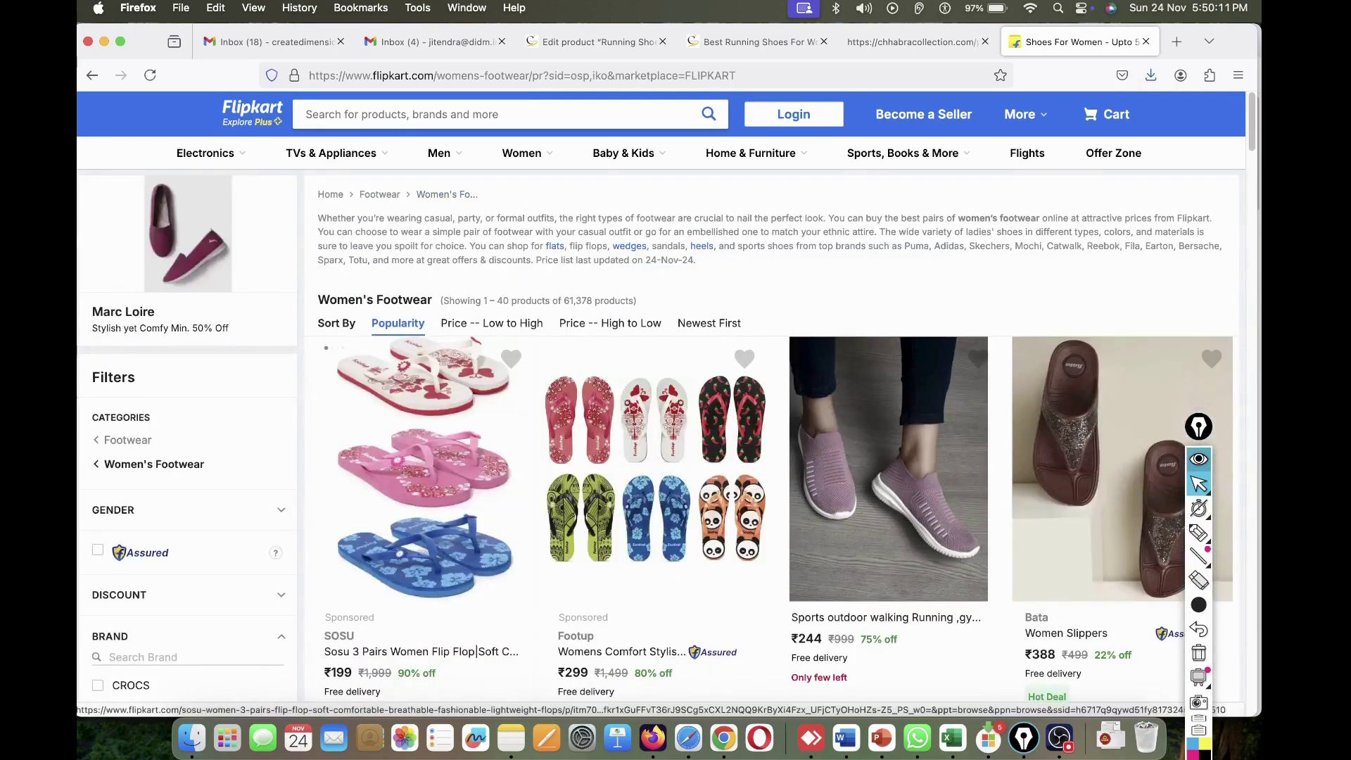
pyautogui.click(379, 194)
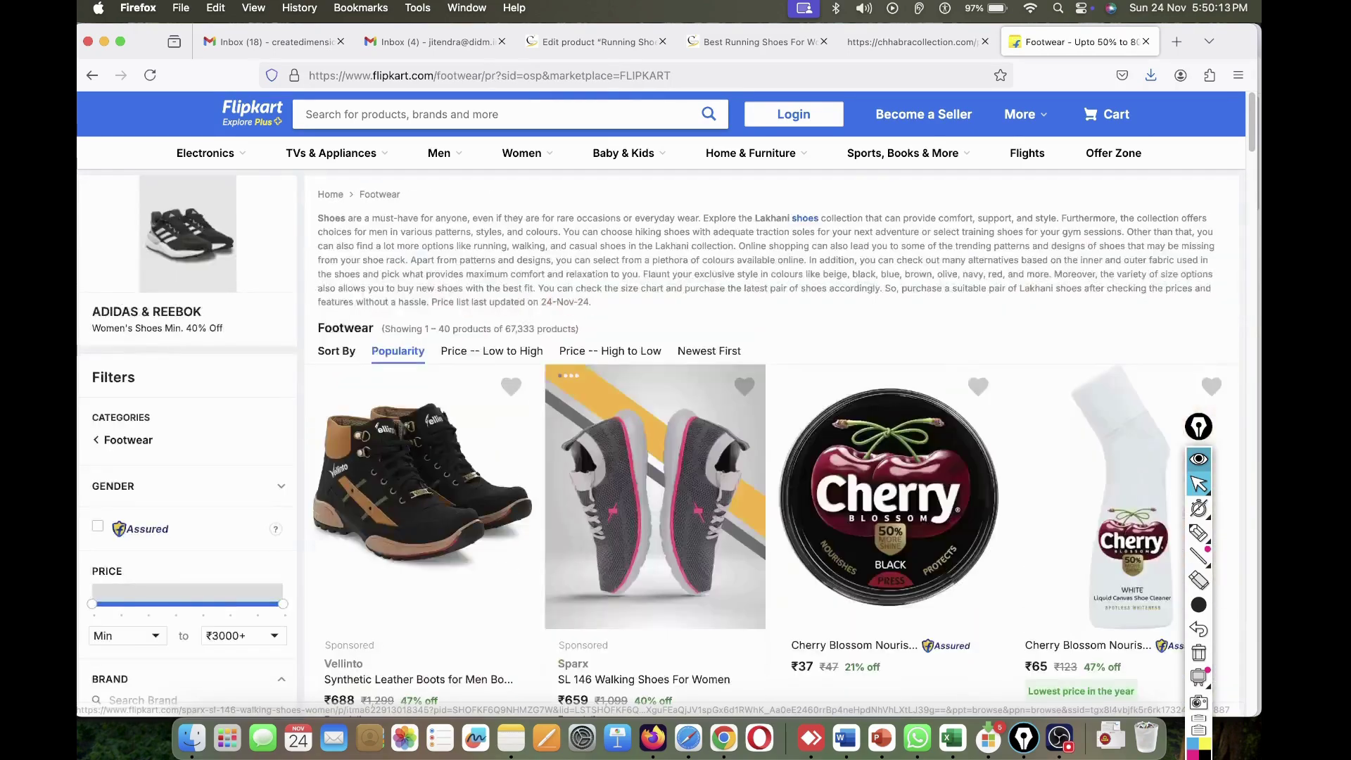
pyautogui.scroll(-5, 332, 195)
pyautogui.scroll(5, 332, 196)
pyautogui.click(330, 194)
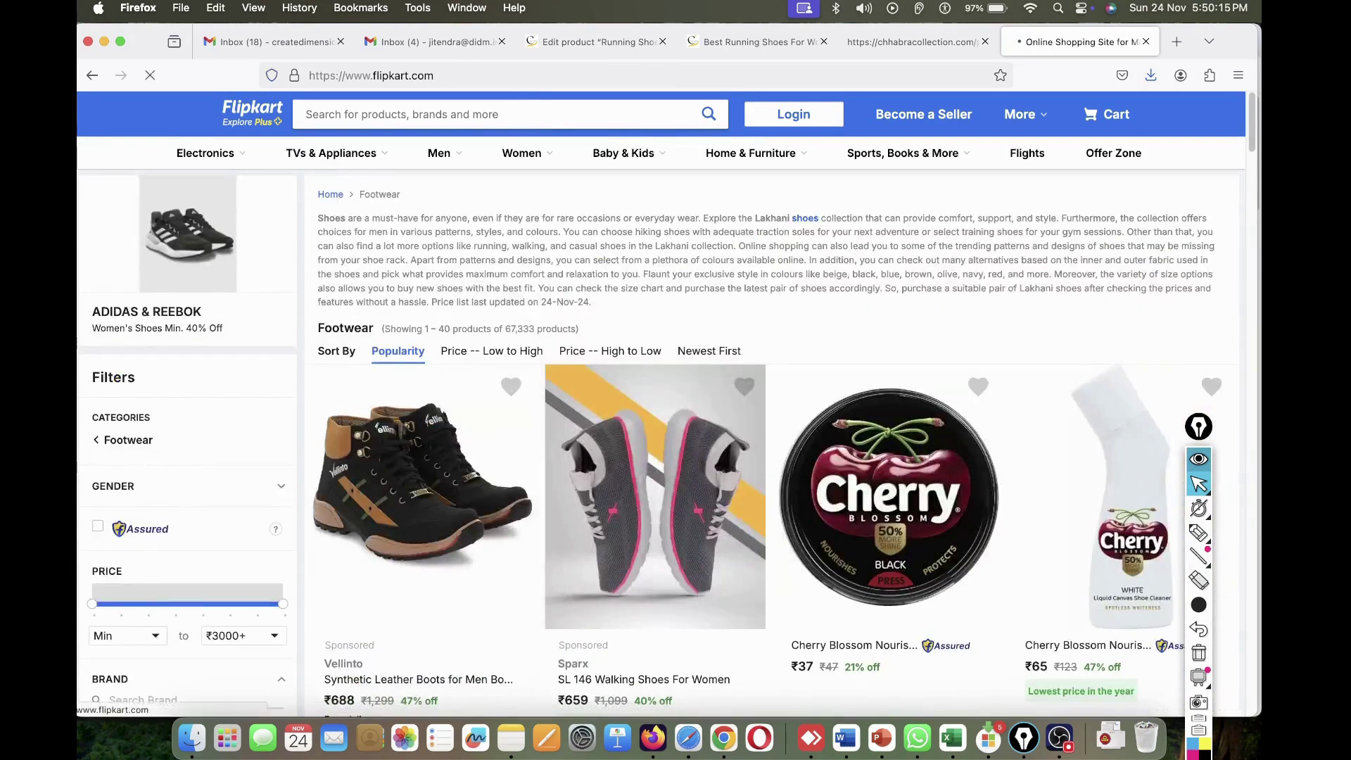
pyautogui.scroll(-10, 331, 194)
pyautogui.scroll(10, 659, 422)
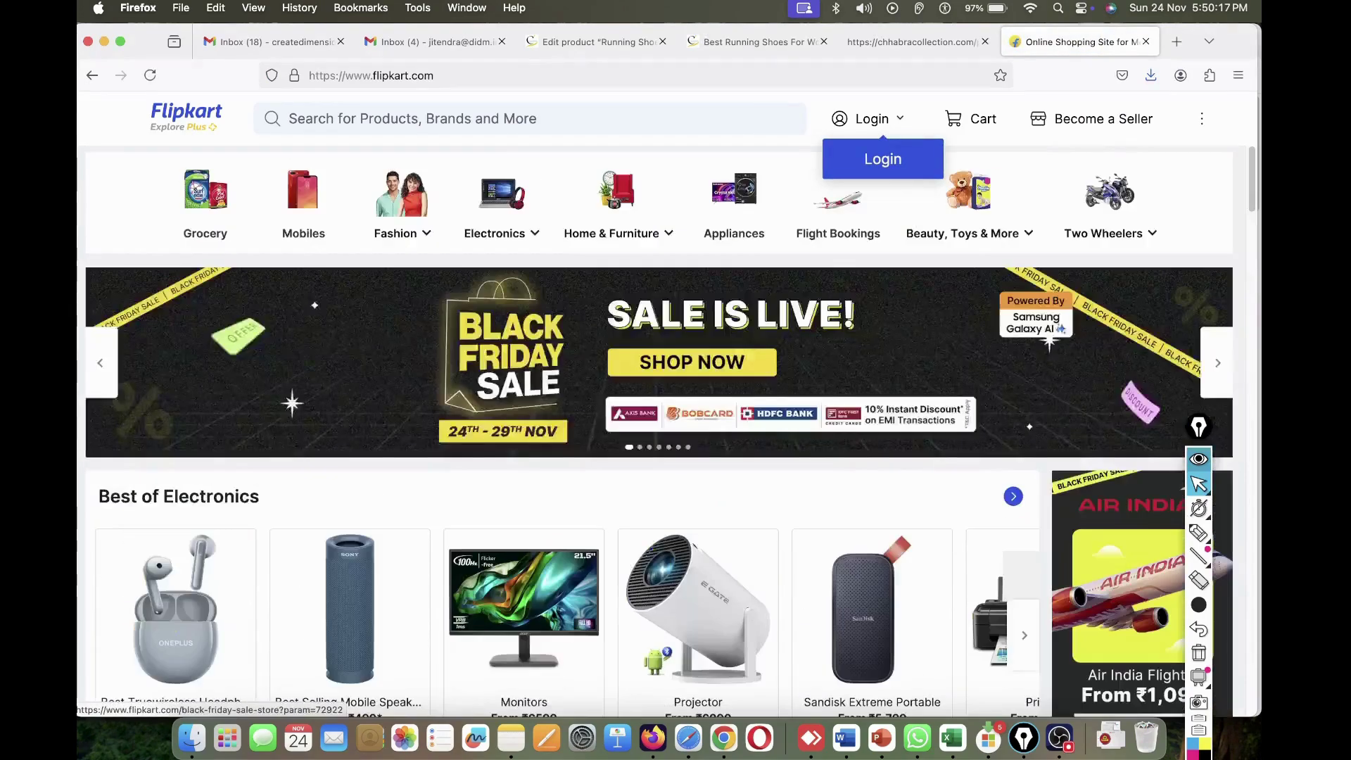
pyautogui.click(93, 75)
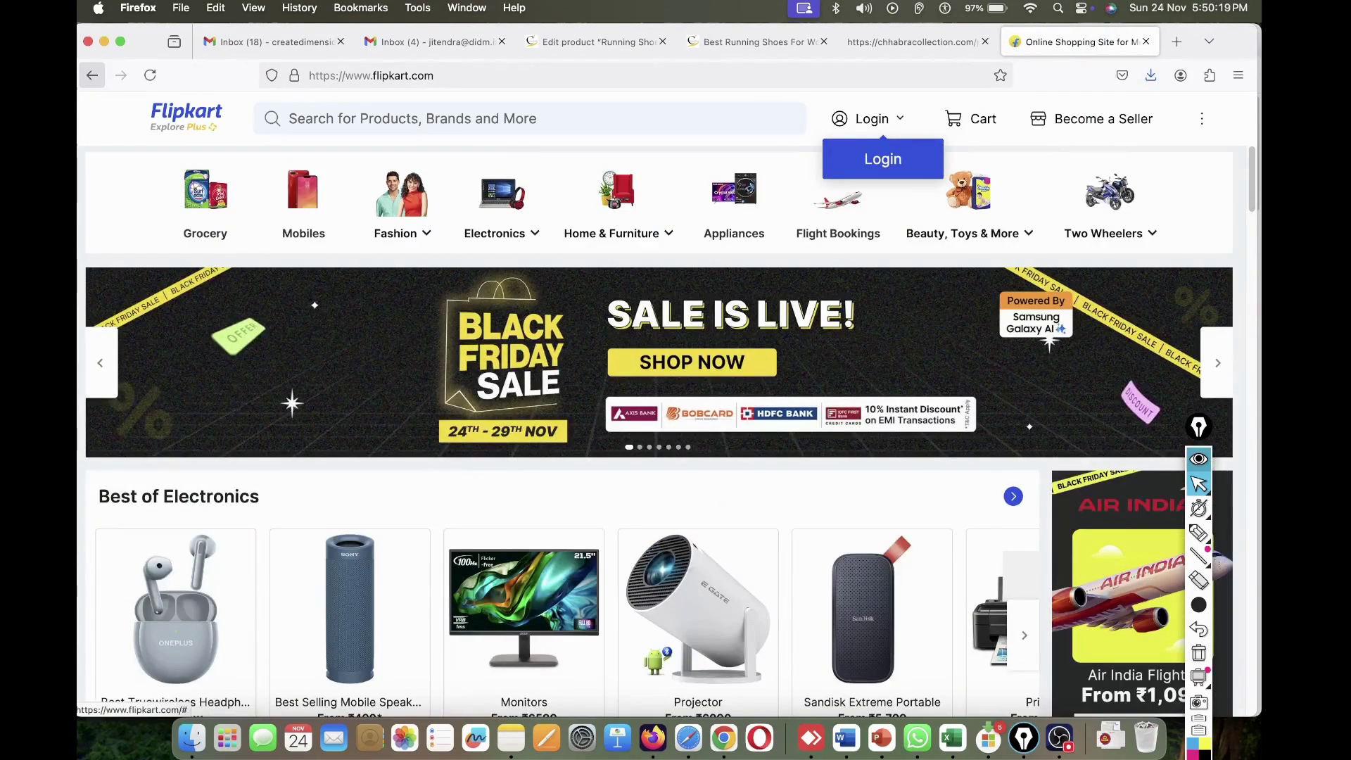
# - Go back through the Flipkart category pages to the Sparx SL 170 shoes page, and return to the product editor
pyautogui.click(92, 75)
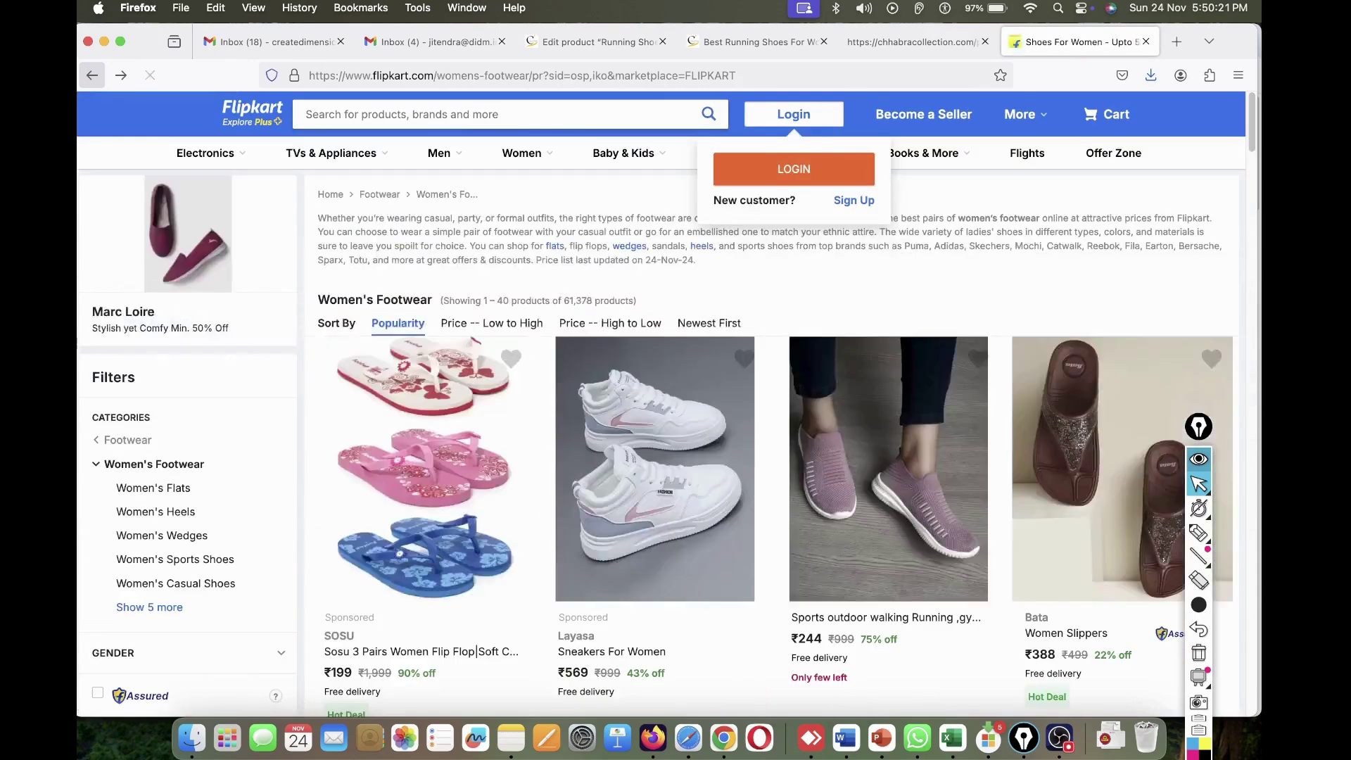
pyautogui.click(93, 76)
pyautogui.click(92, 75)
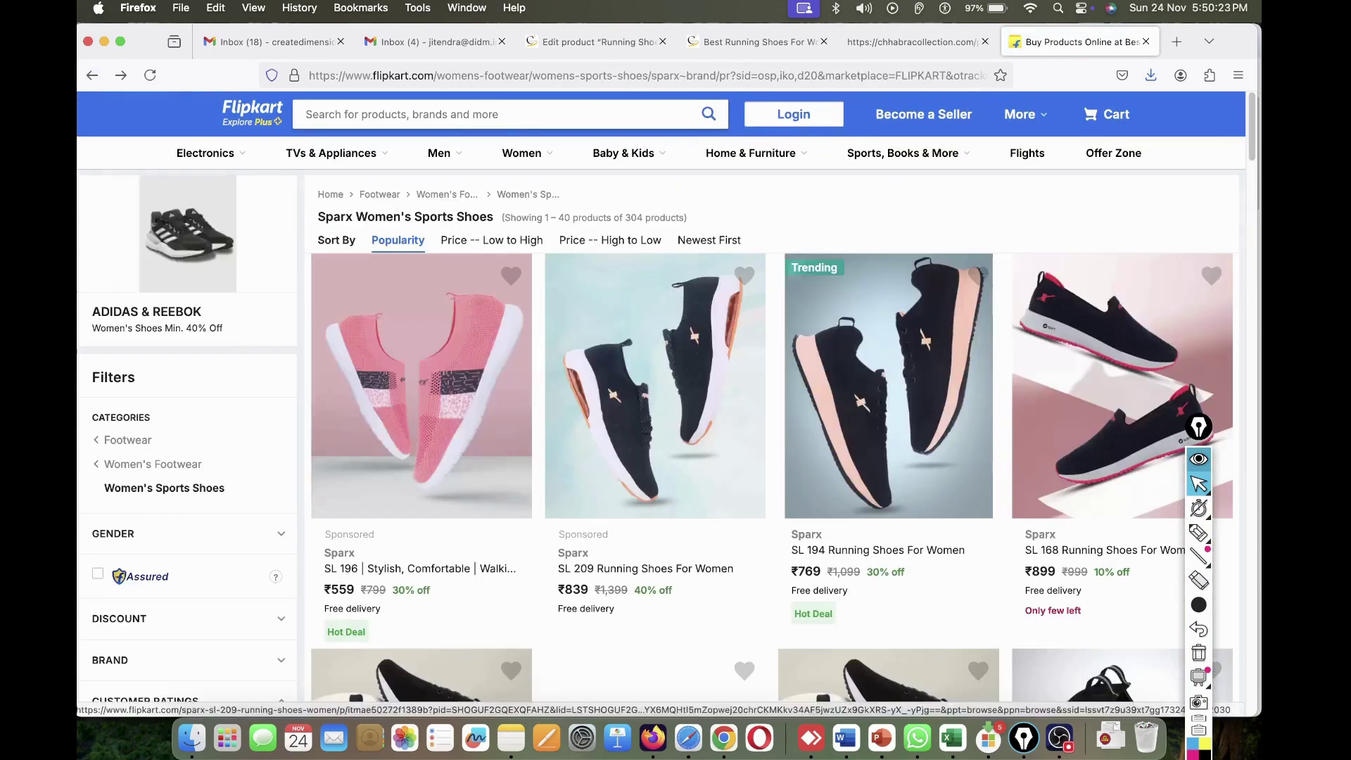
pyautogui.click(92, 75)
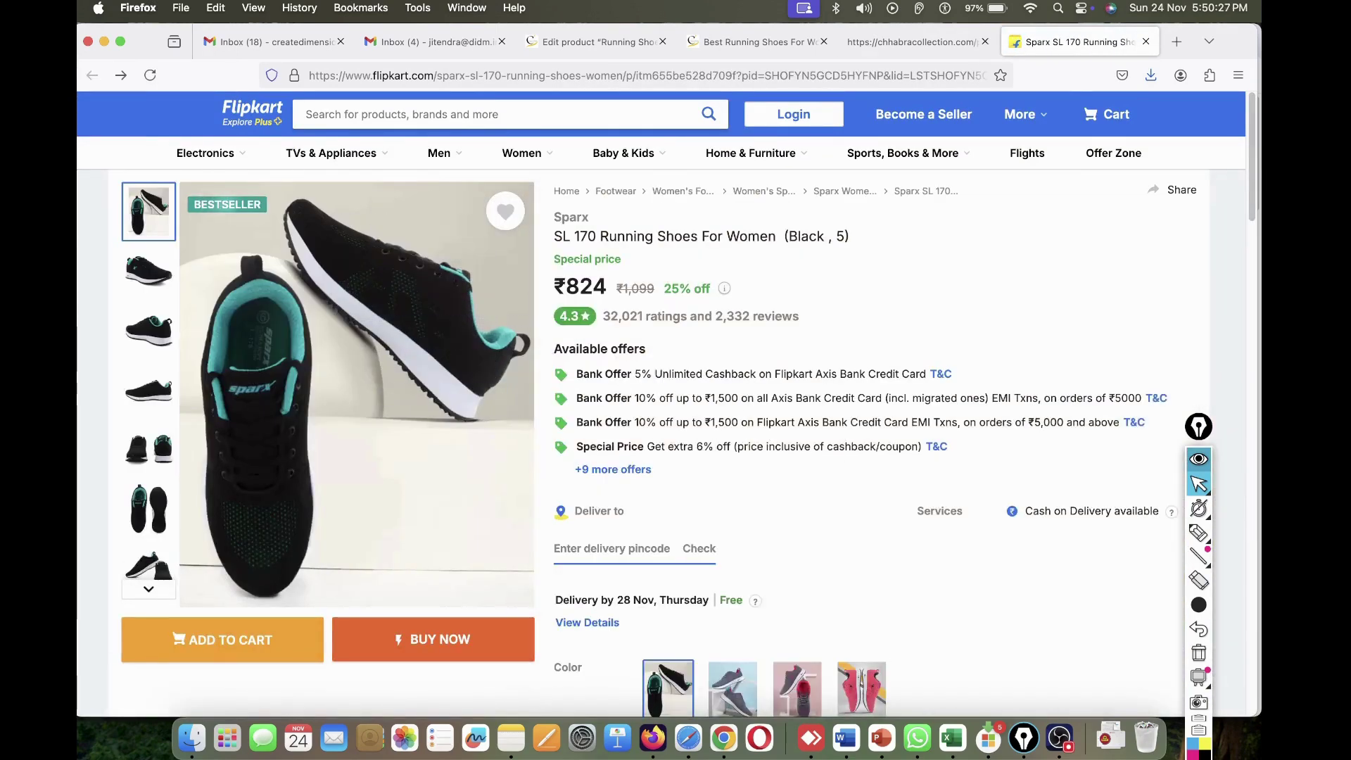
pyautogui.click(912, 43)
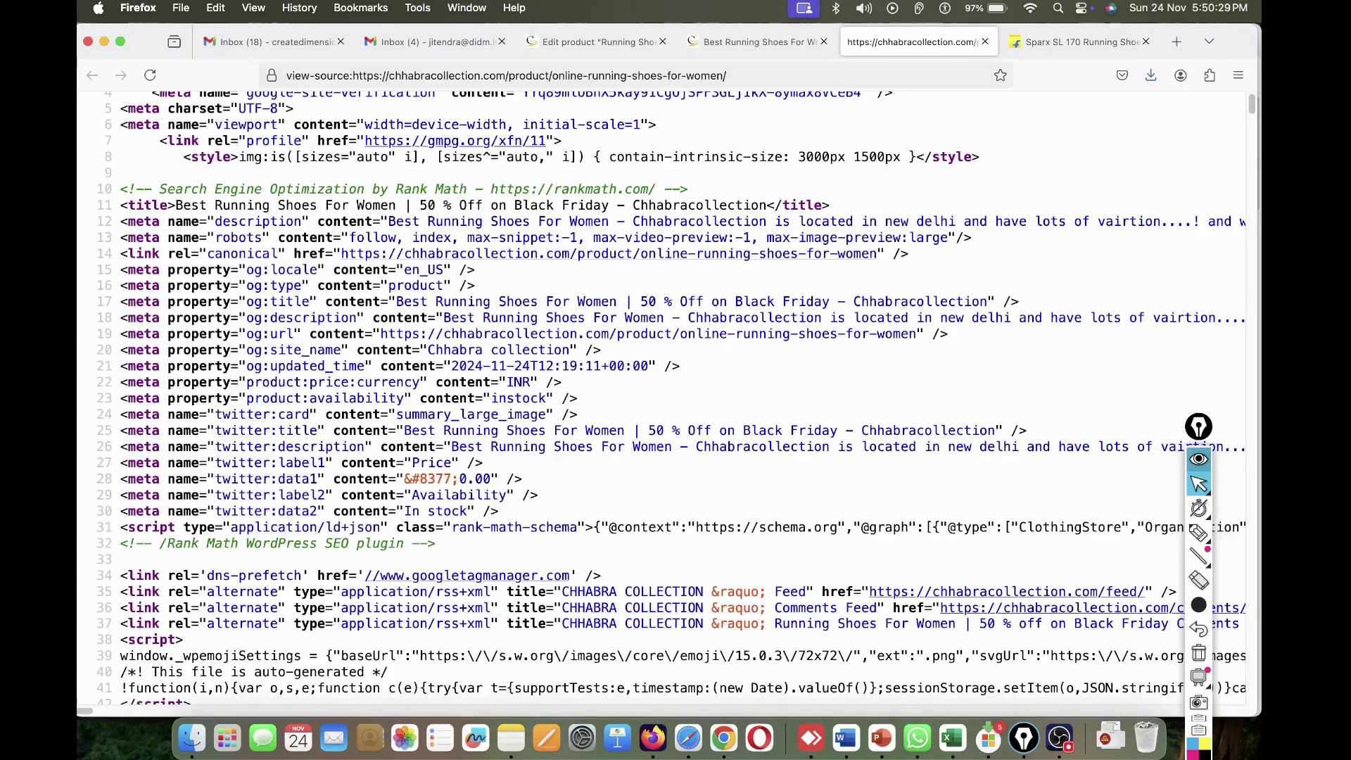
pyautogui.hotkey('ctrl', 'shift', 'Tab')
pyautogui.hotkey('ctrl', 'shift', 'Tab')
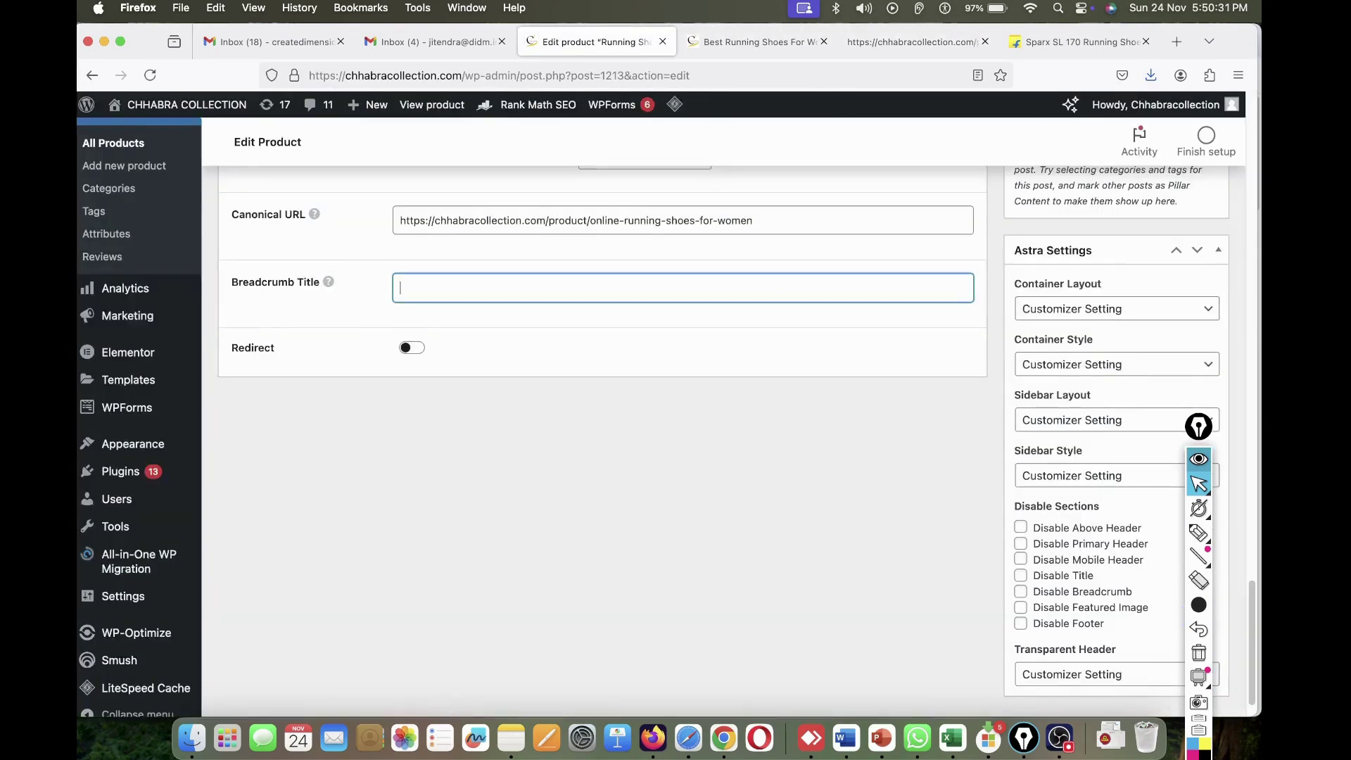
# - Turn on the product's Redirect option and look through the redirection types, keeping 301 Permanent Move
pyautogui.press('Tab')
pyautogui.press('space')
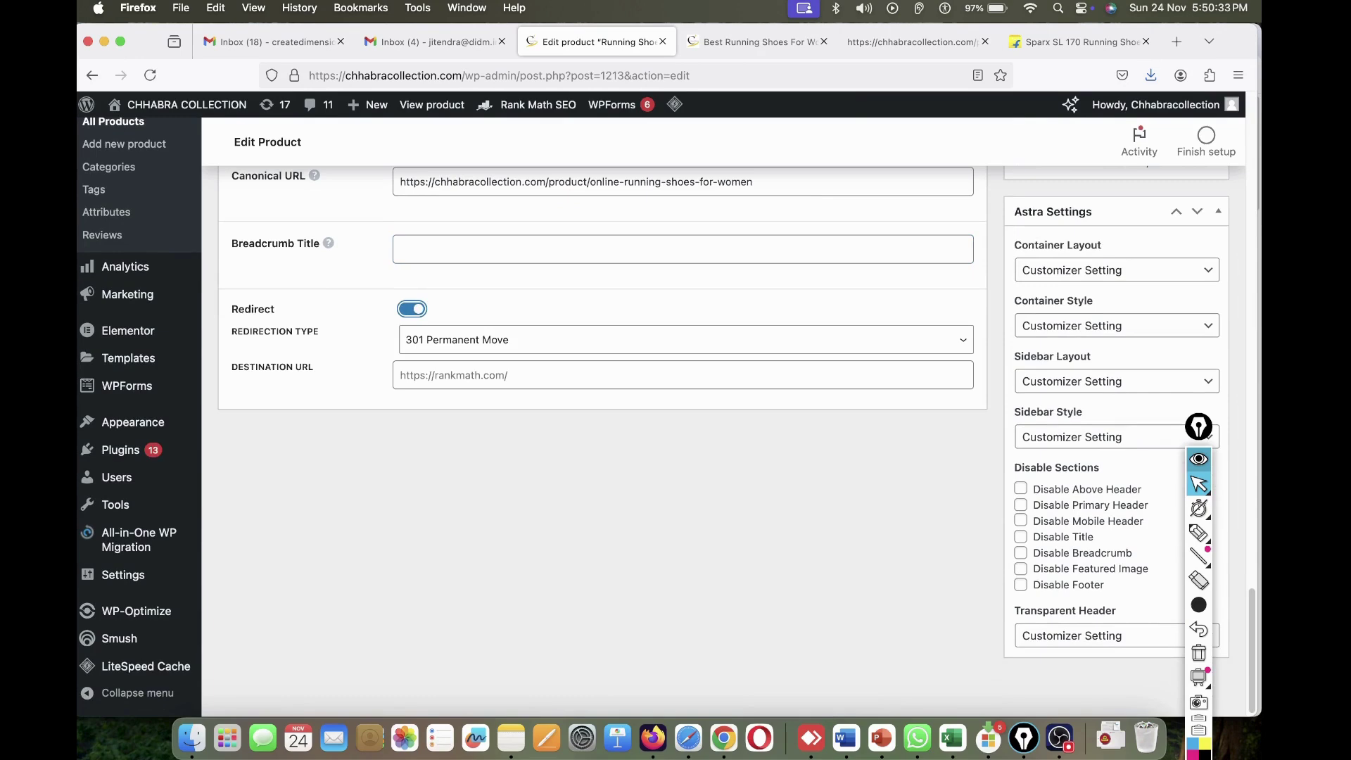
pyautogui.press('Tab')
pyautogui.press('space')
pyautogui.press('Down')
pyautogui.press('Down')
pyautogui.press('Up')
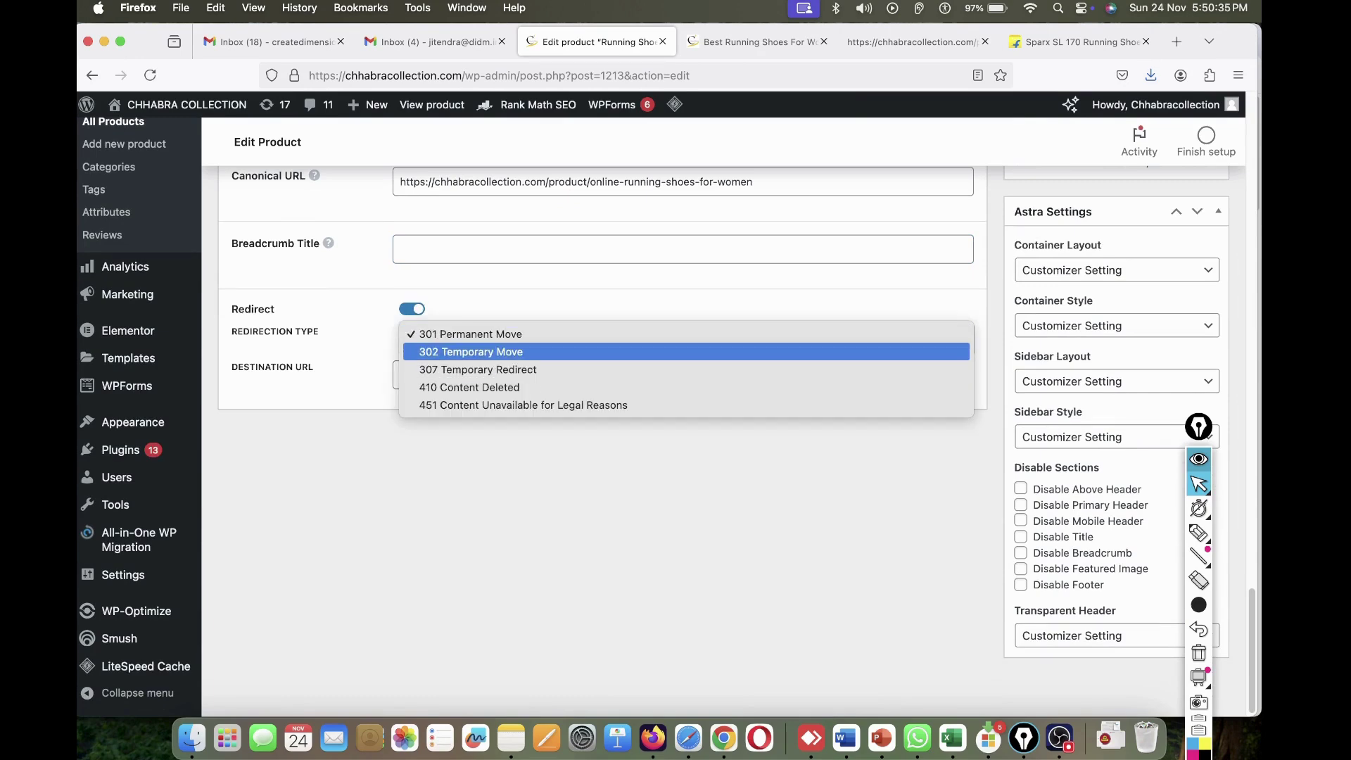
pyautogui.press('Up')
pyautogui.press('Down')
pyautogui.press('Down')
pyautogui.press('Down')
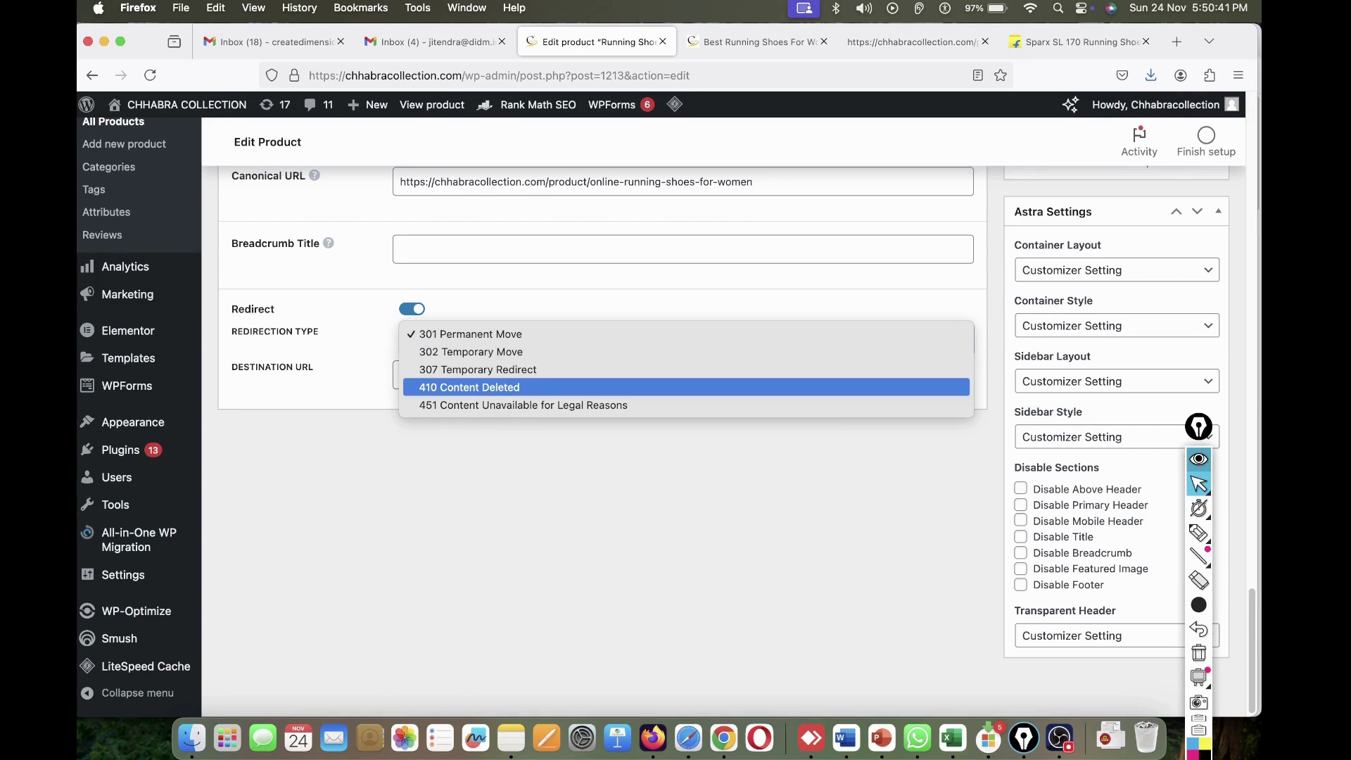
pyautogui.press('Down')
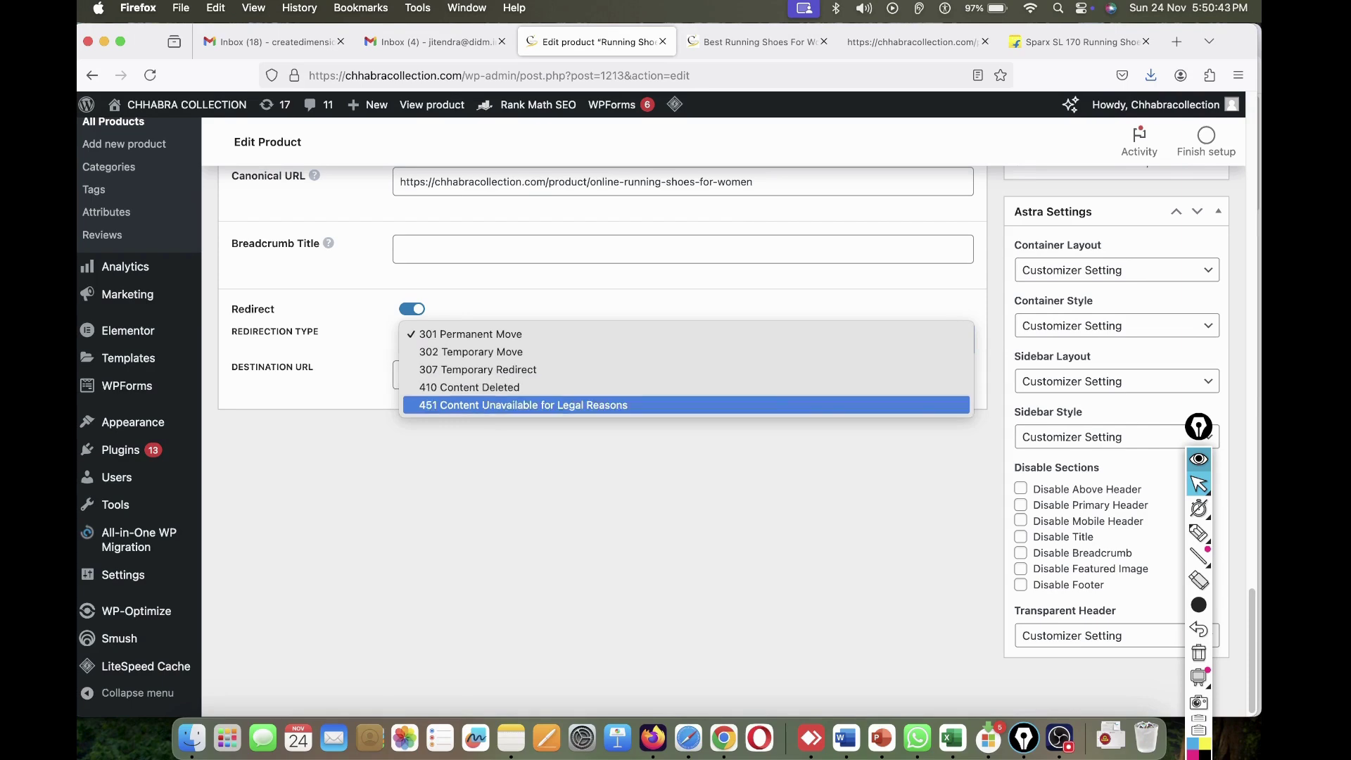
pyautogui.press('Escape')
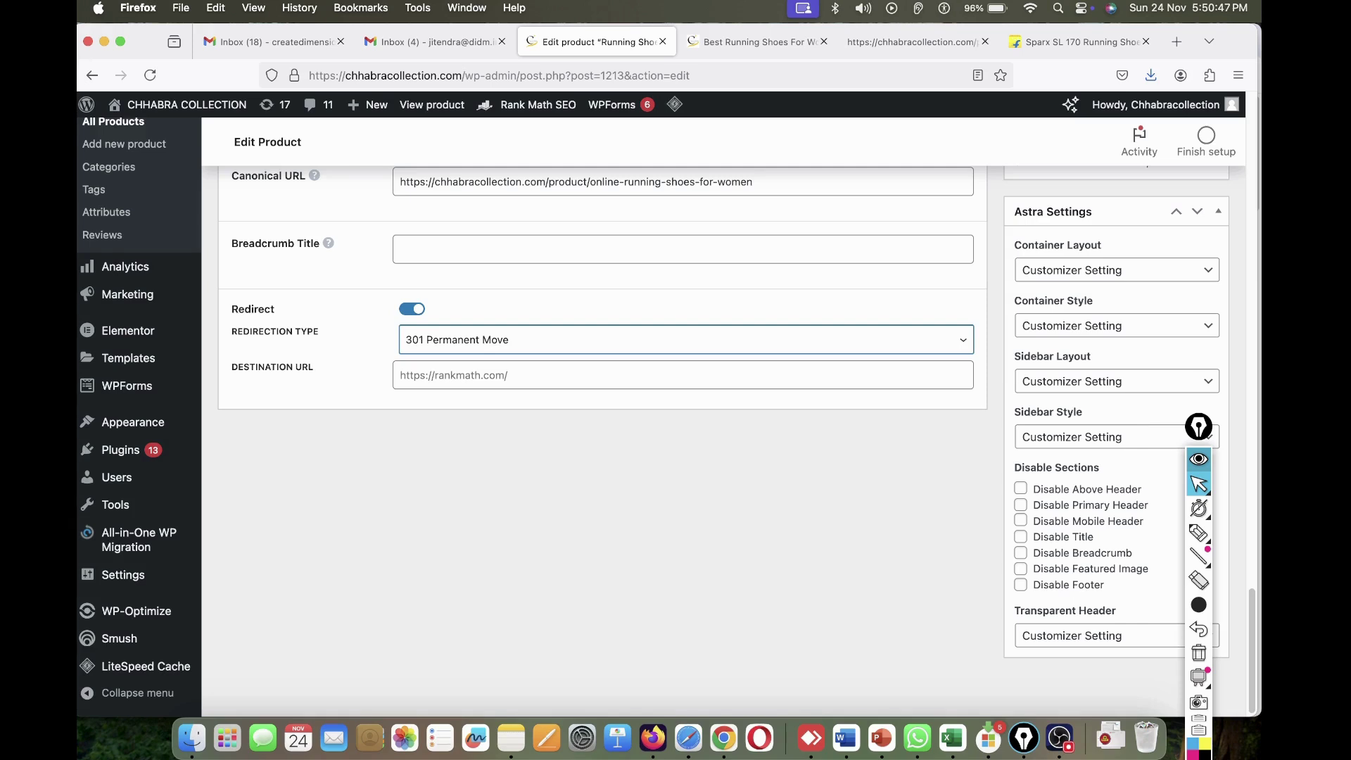
# - Open the redirect's Destination URL field and look over the product's advanced SEO settings, permalink and product data
pyautogui.click(682, 375)
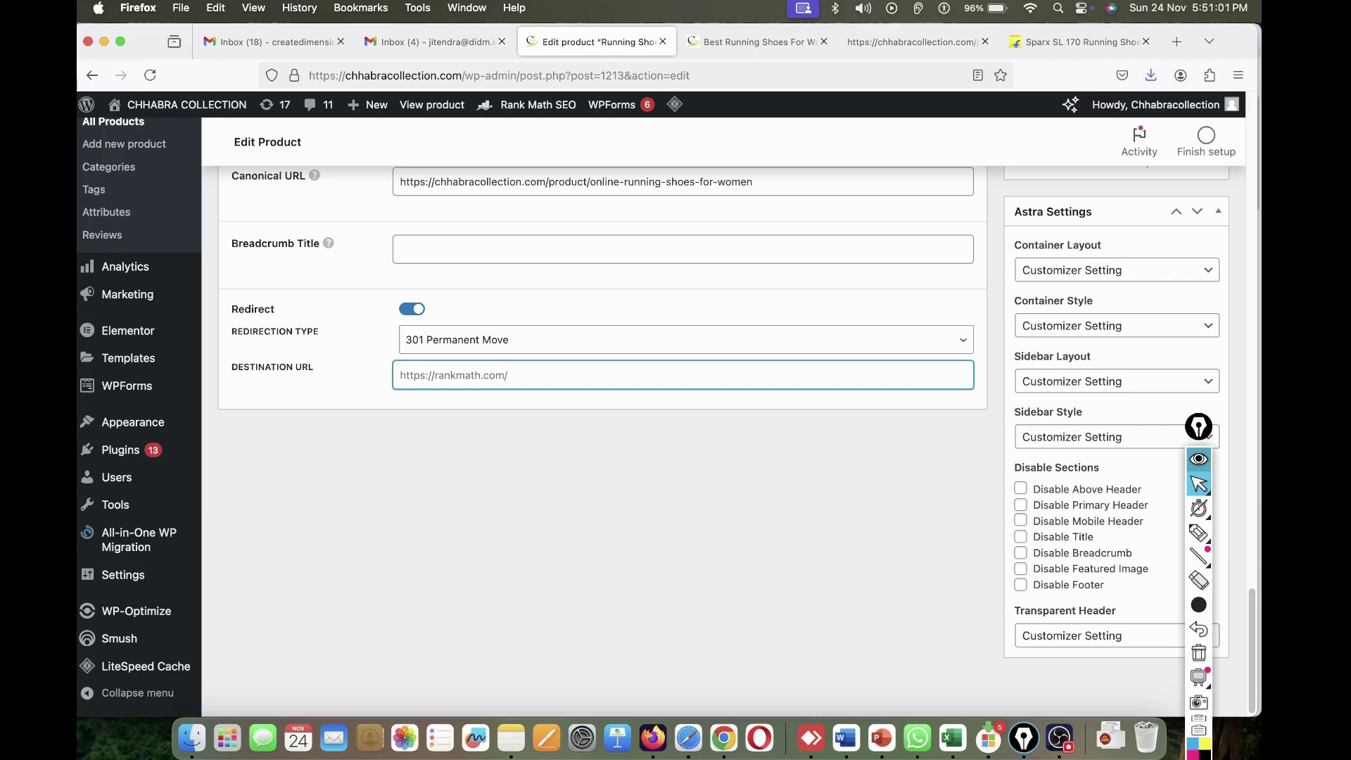
pyautogui.scroll(20, 603, 423)
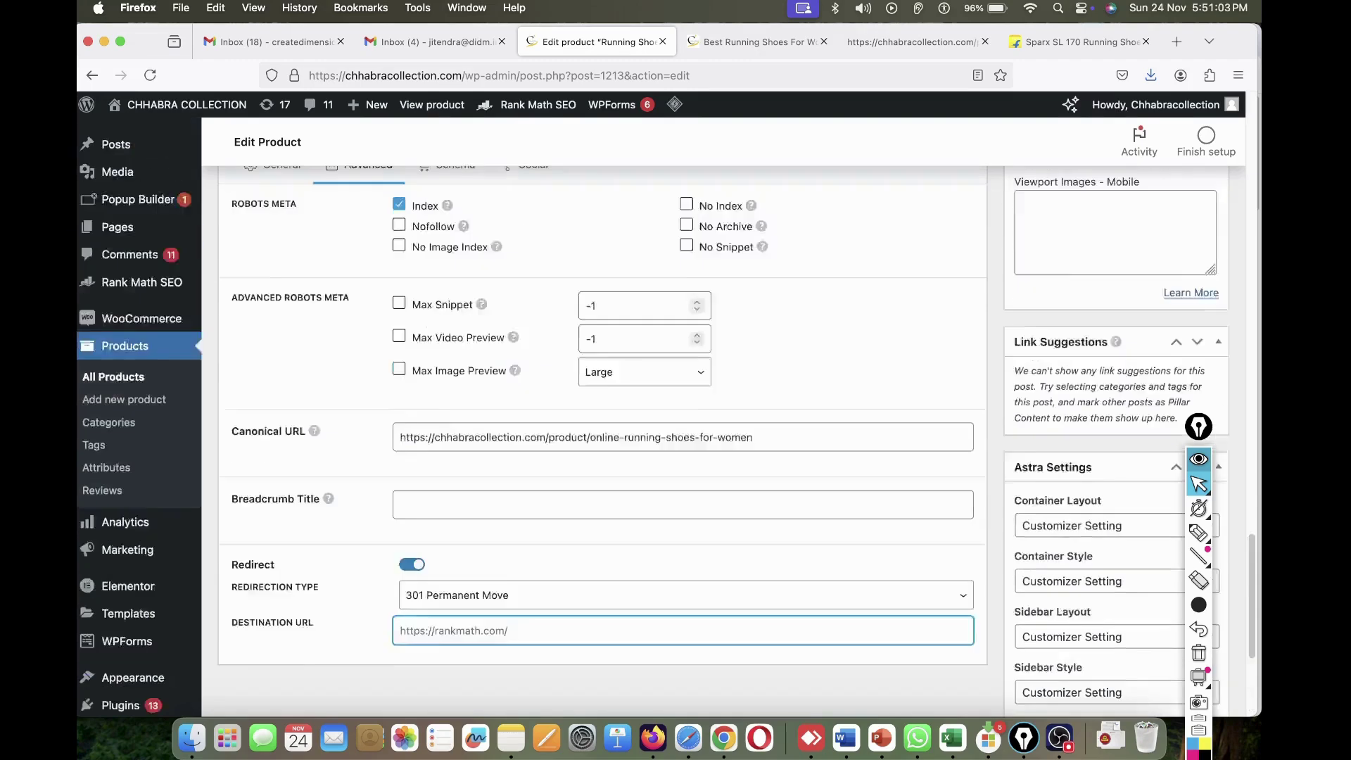
pyautogui.scroll(-20, 603, 422)
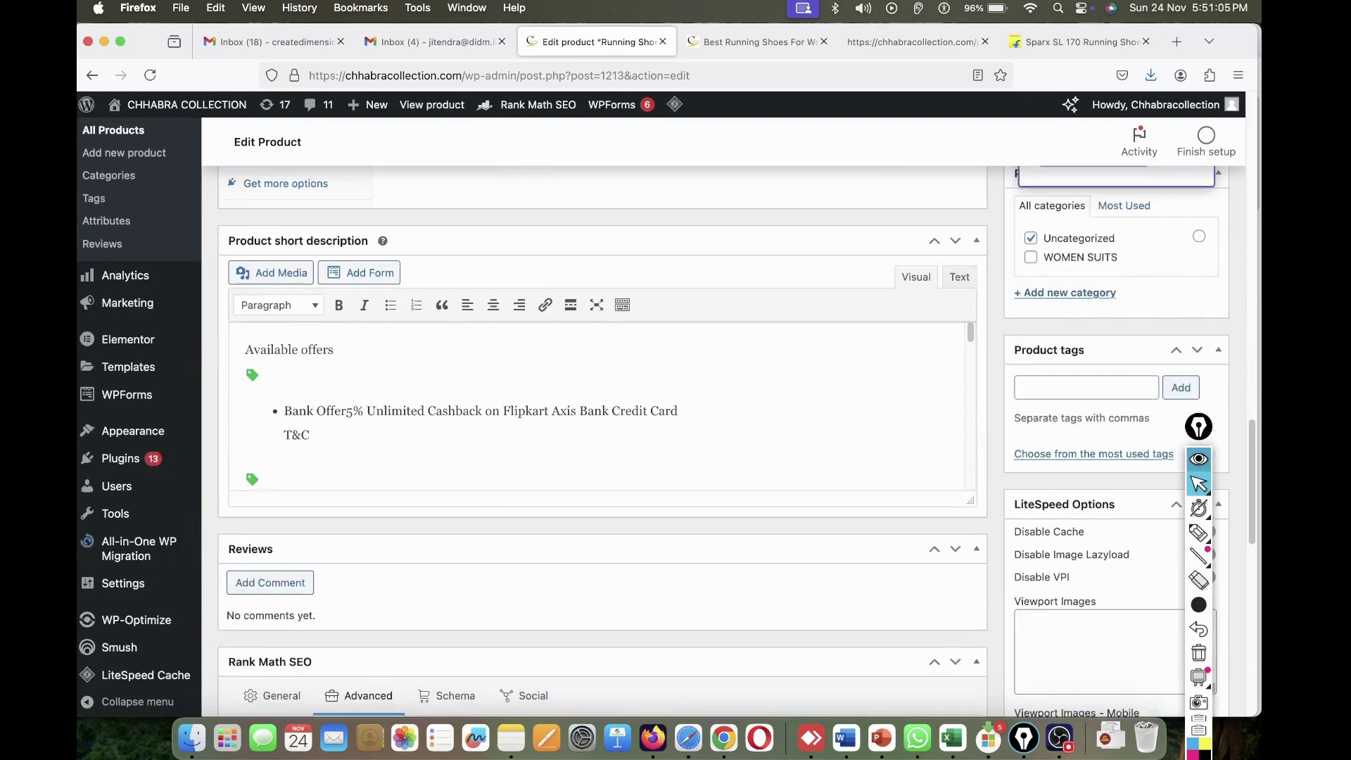
pyautogui.scroll(3, 602, 422)
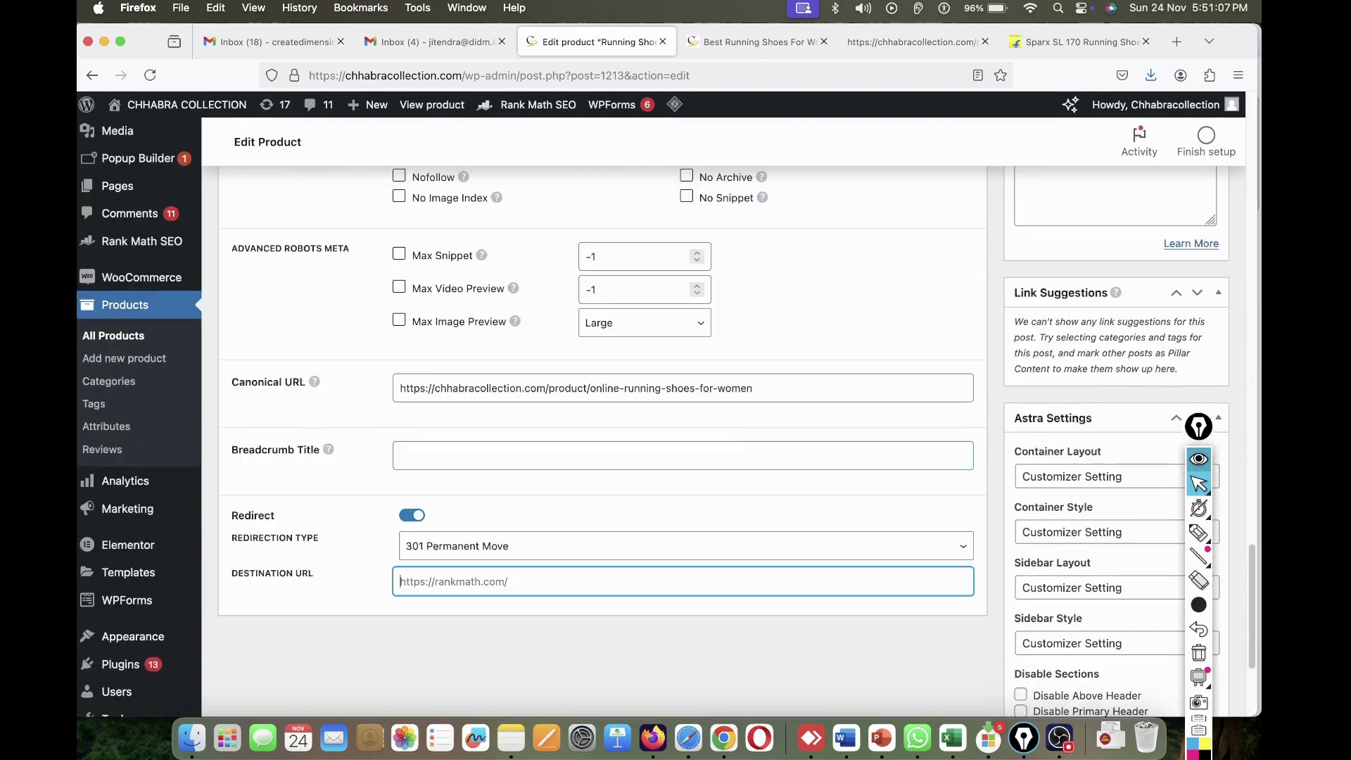
pyautogui.scroll(3, 602, 422)
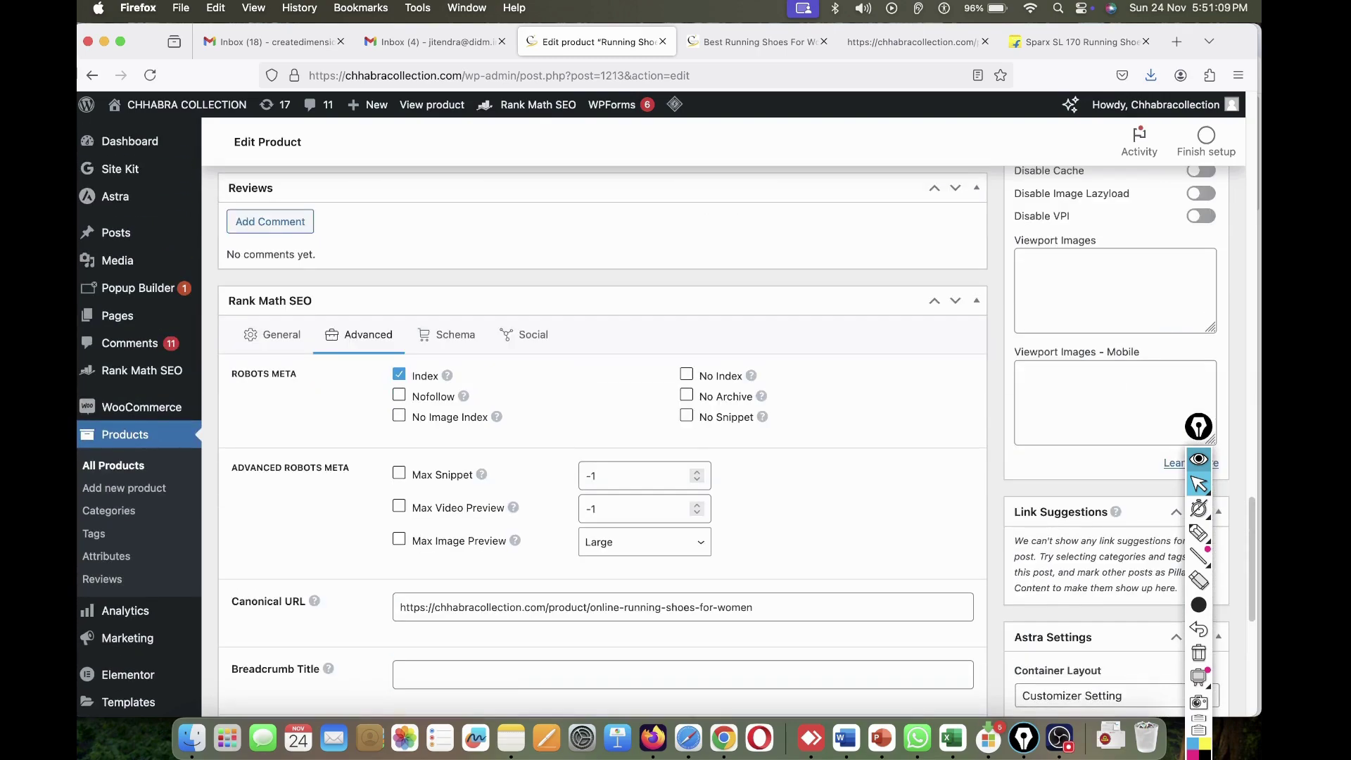
pyautogui.scroll(20, 602, 422)
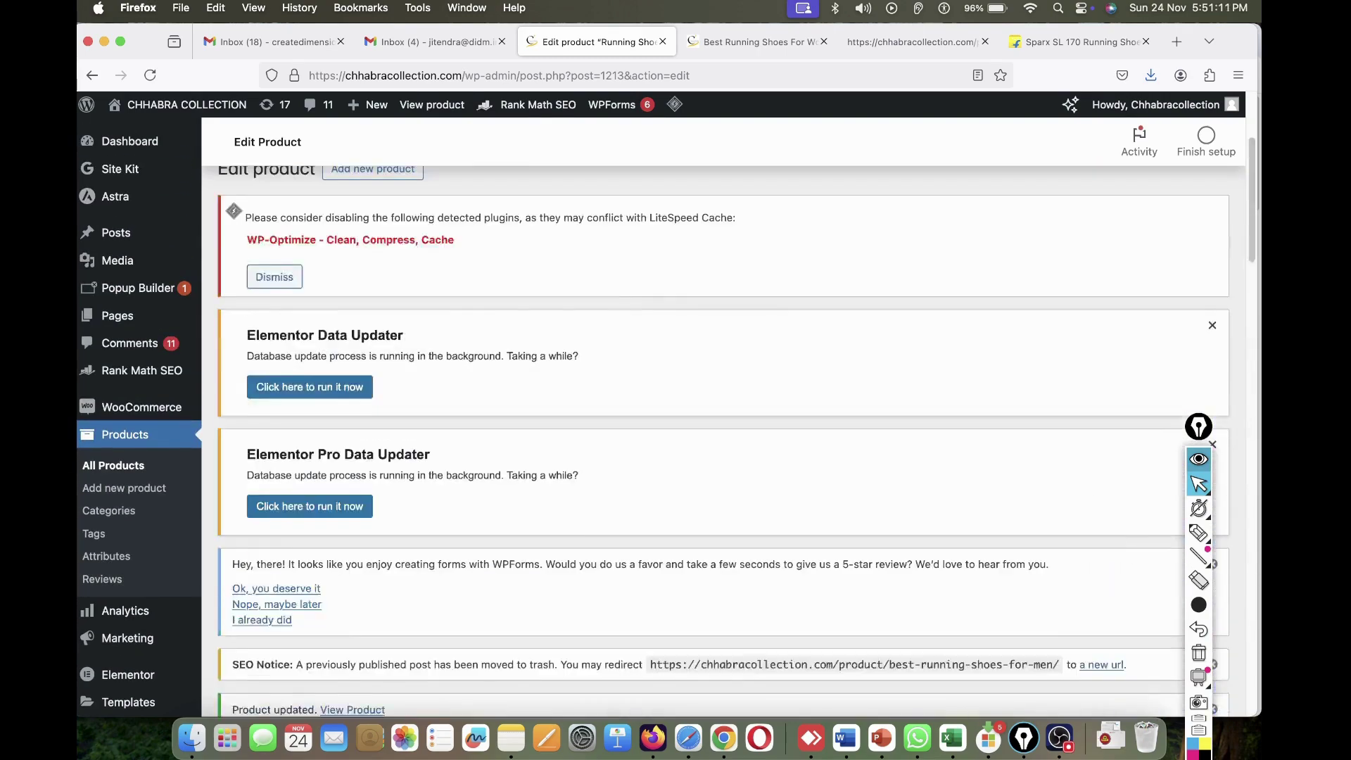
pyautogui.scroll(3, 723, 422)
pyautogui.scroll(-5, 724, 422)
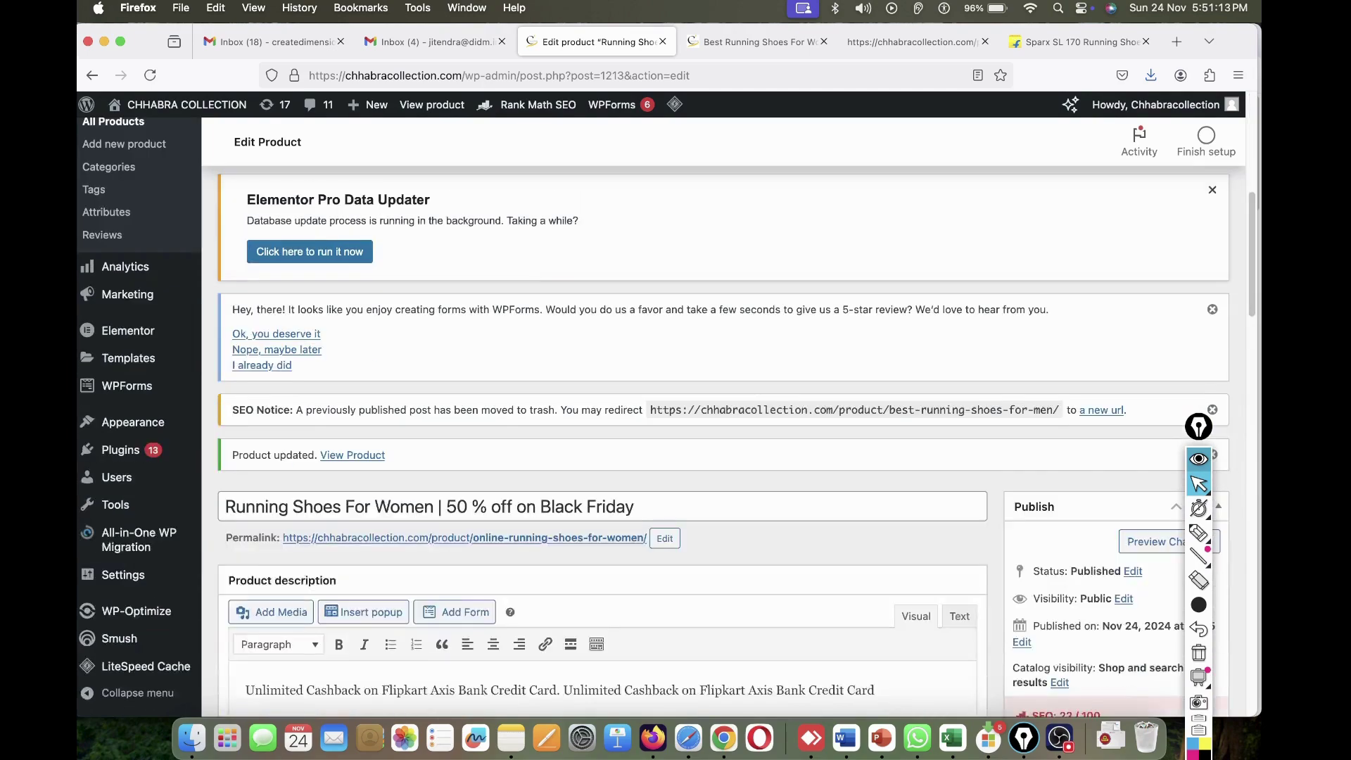
pyautogui.scroll(-20, 602, 422)
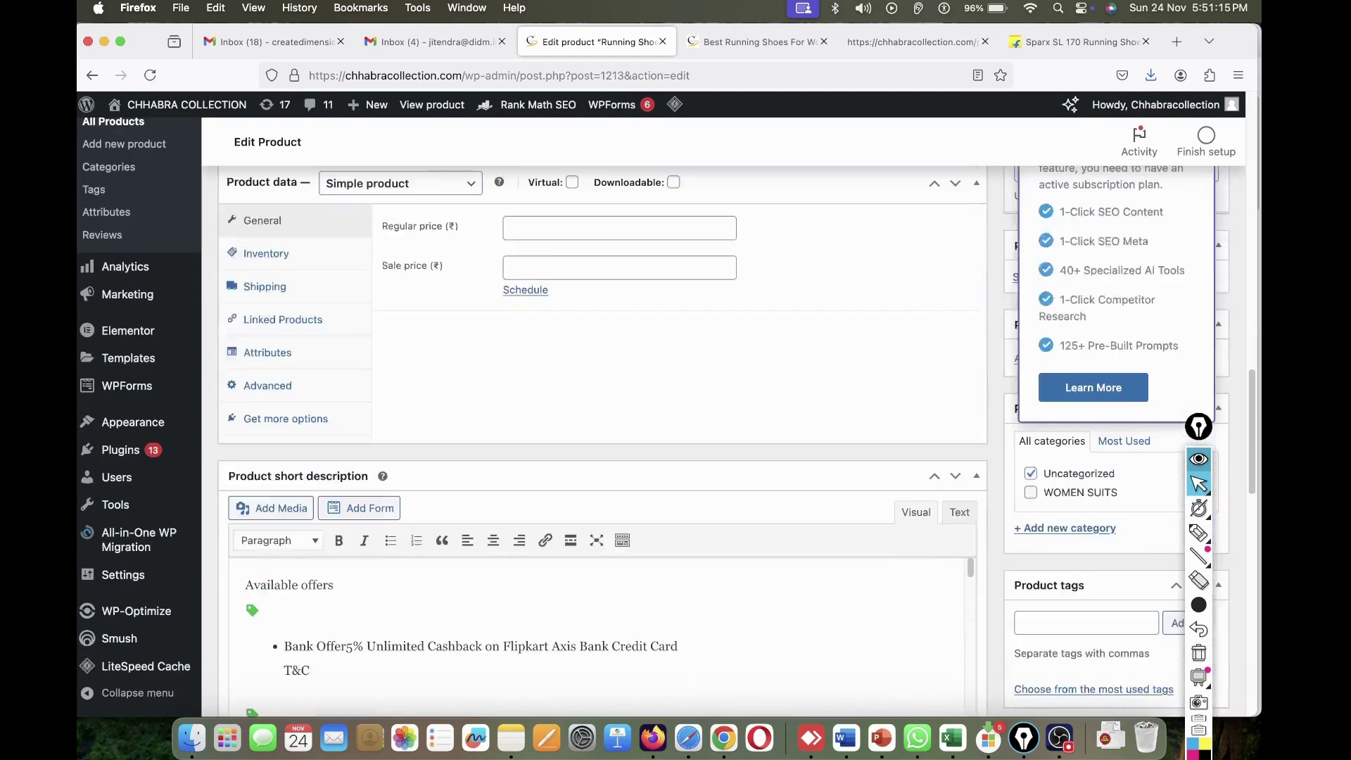
pyautogui.scroll(-5, 603, 422)
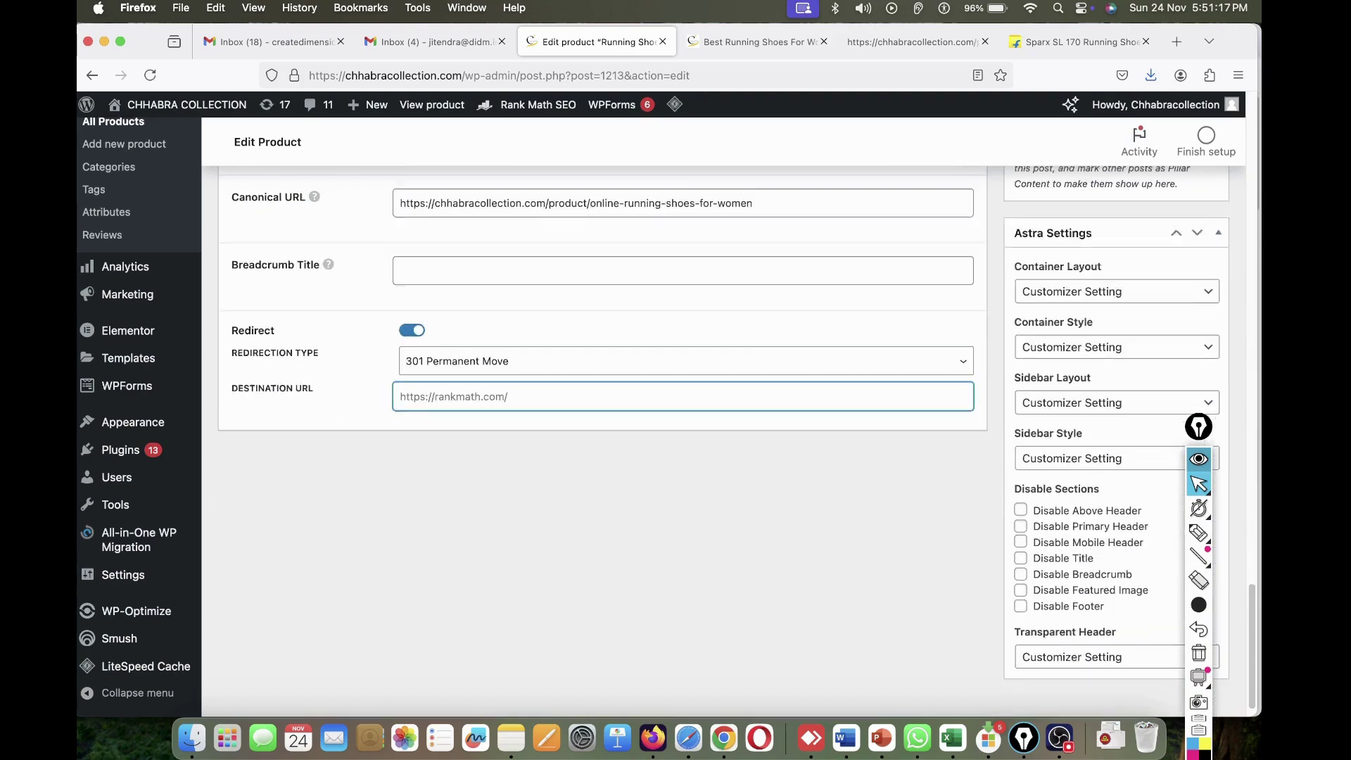
pyautogui.scroll(7, 602, 422)
pyautogui.scroll(20, 723, 422)
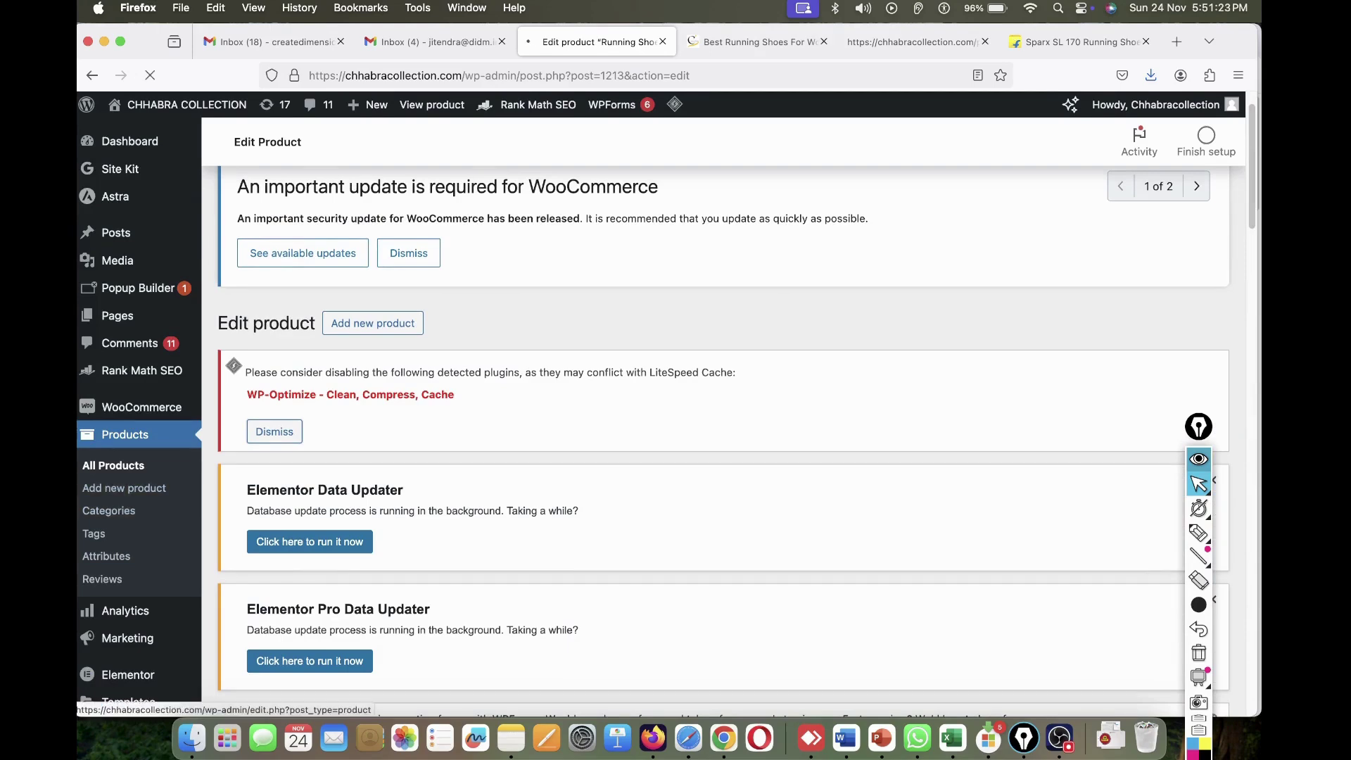
# - Open the list of all products and reopen the Running Shoes For Women product in the editor to view its permalink and description
pyautogui.click(114, 465)
pyautogui.scroll(-5, 113, 465)
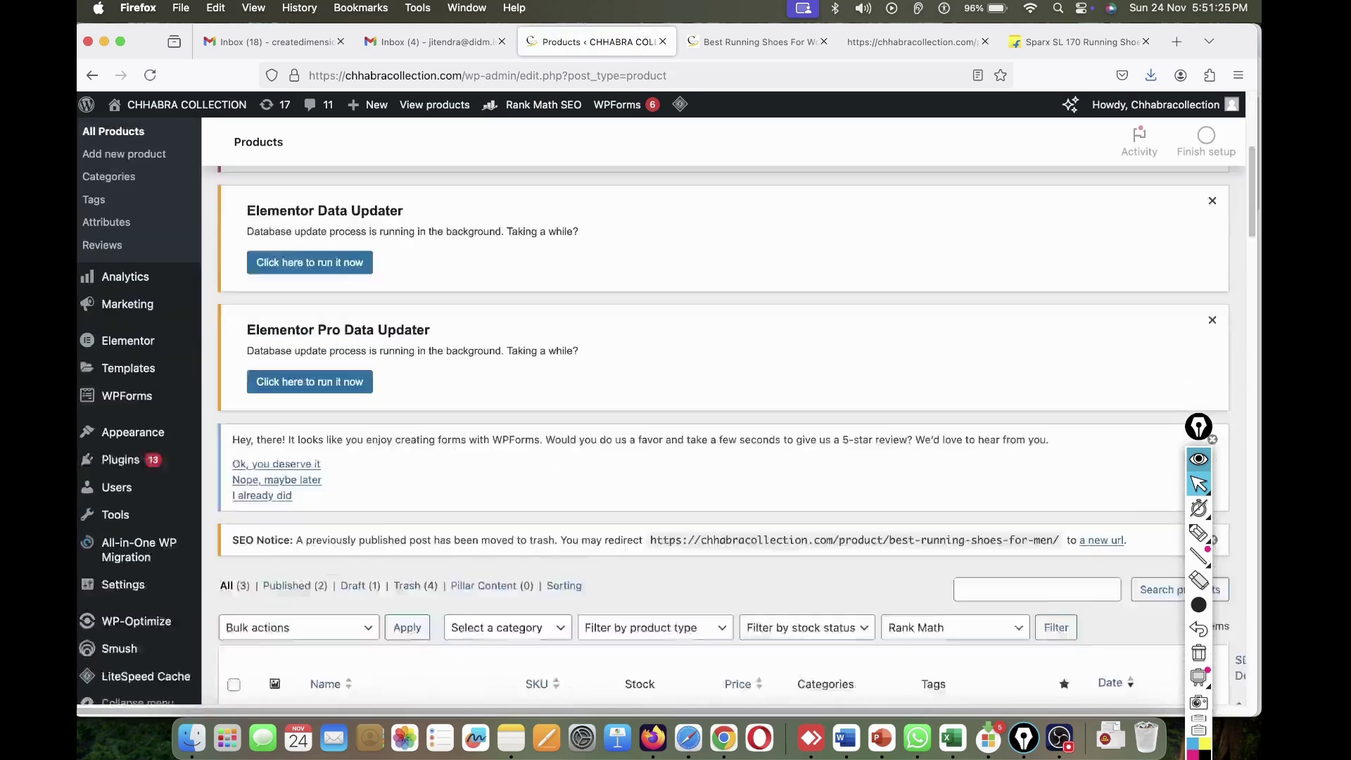
pyautogui.scroll(-7, 723, 422)
pyautogui.scroll(2, 723, 422)
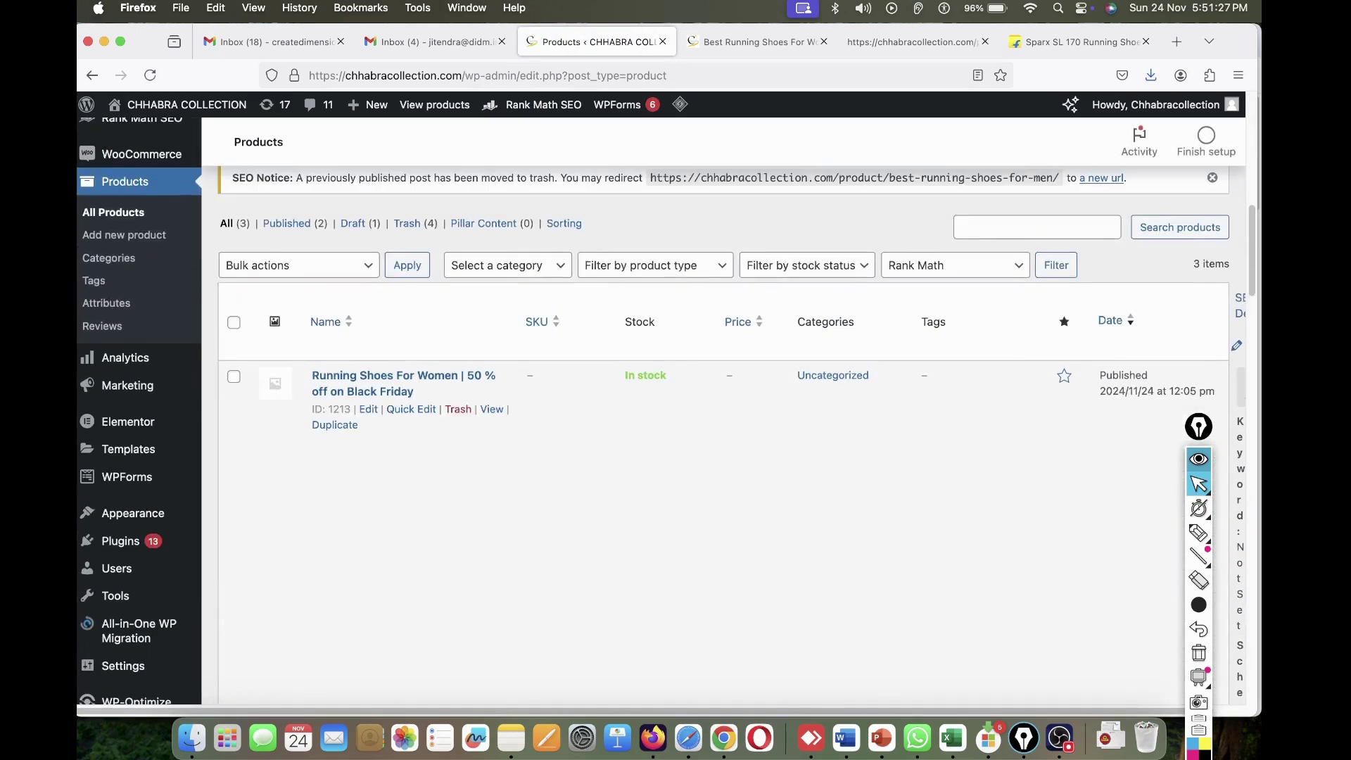
pyautogui.click(368, 409)
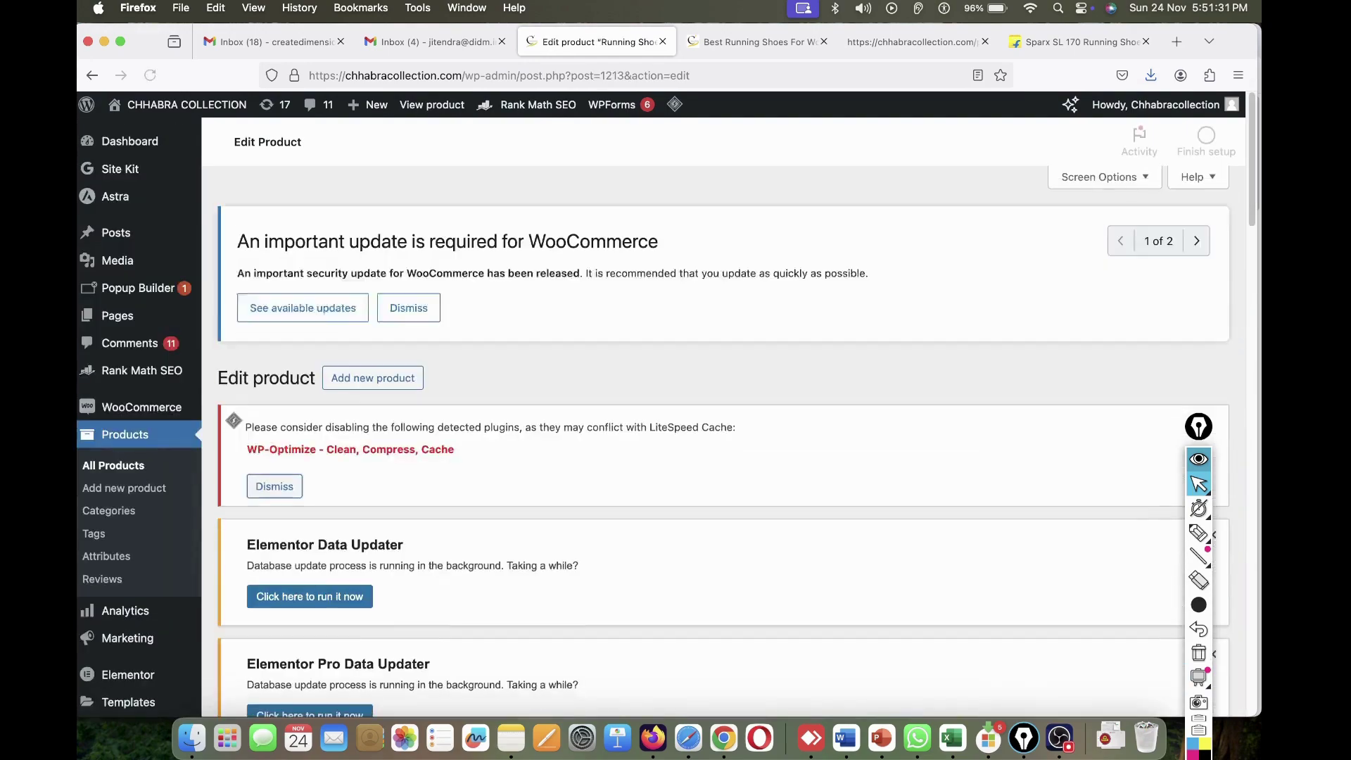
pyautogui.scroll(-3, 723, 422)
pyautogui.scroll(3, 723, 422)
pyautogui.scroll(-7, 724, 422)
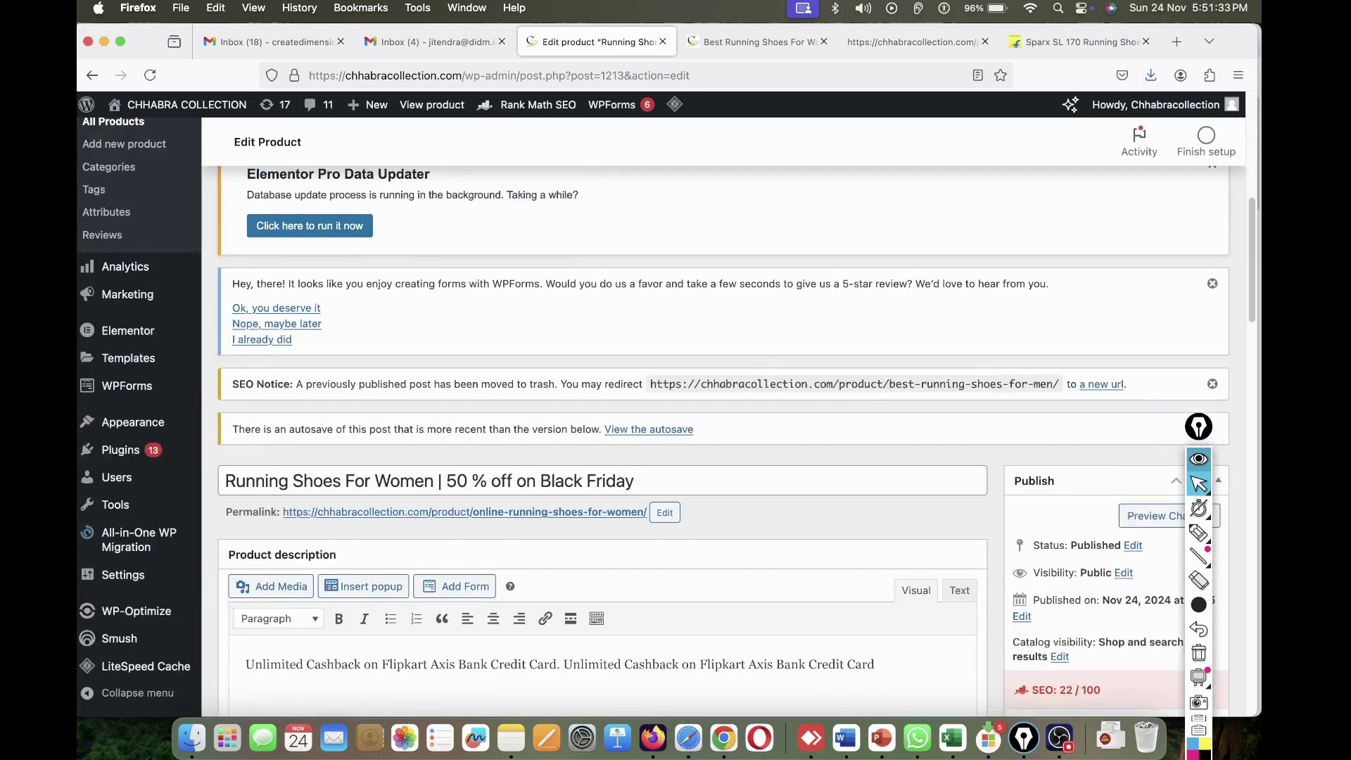
pyautogui.scroll(-4, 724, 422)
pyautogui.scroll(7, 724, 422)
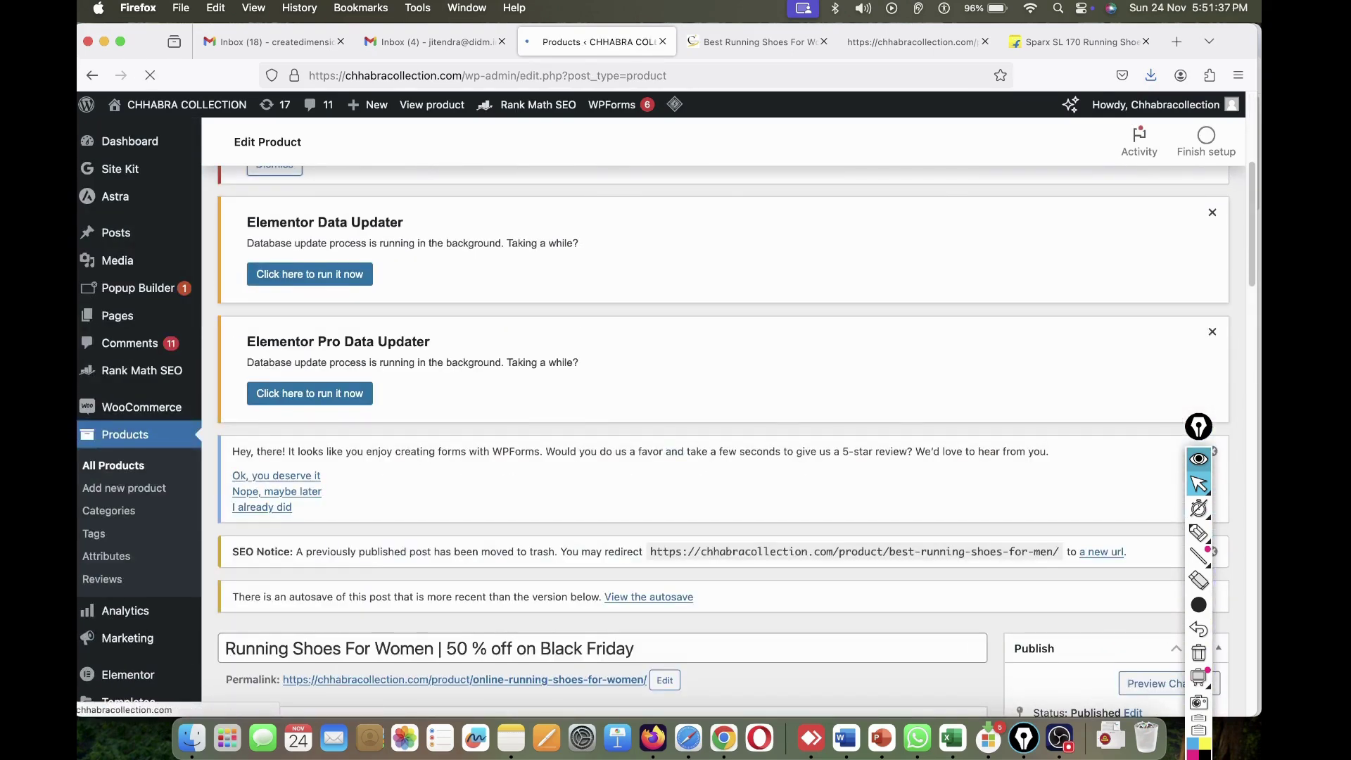
# - Go back to the products list and look through its entries
pyautogui.scroll(-5, 723, 422)
pyautogui.scroll(-4, 723, 423)
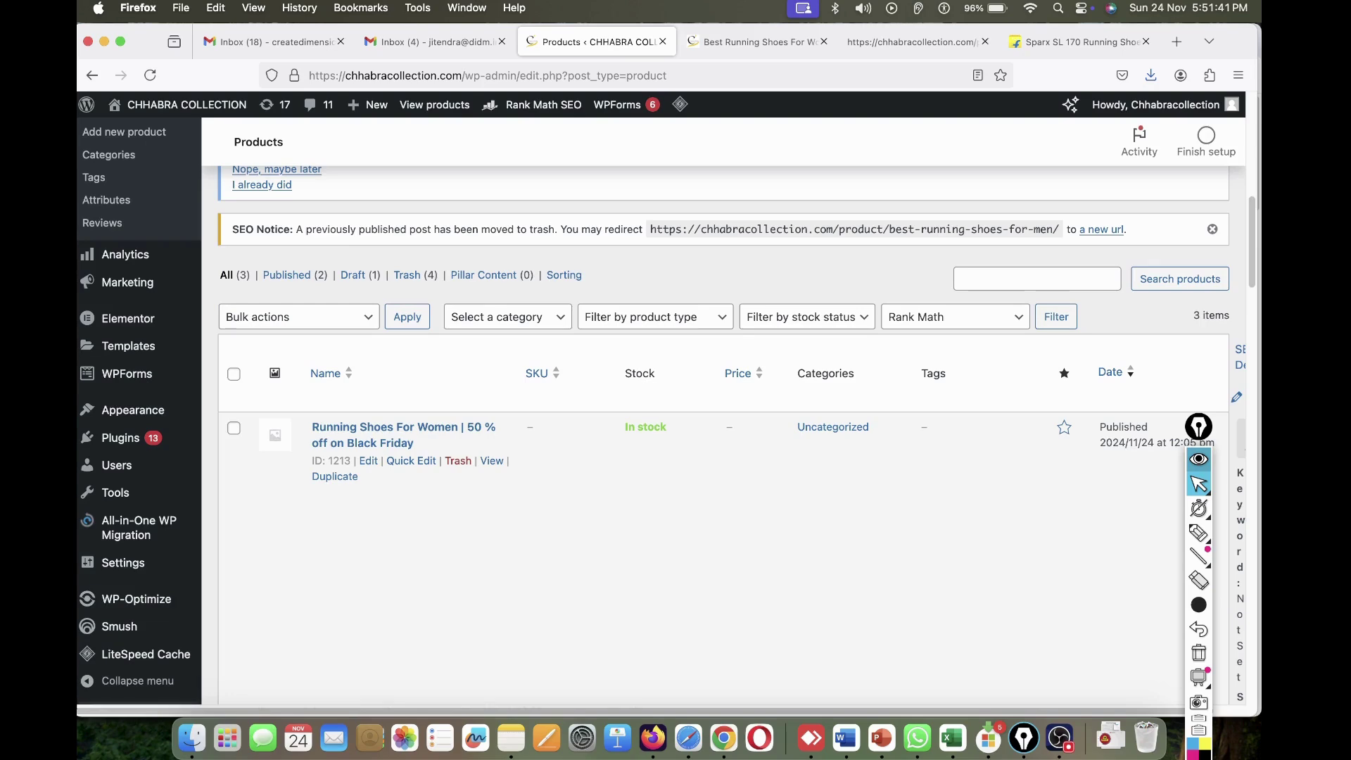
pyautogui.scroll(-3, 724, 422)
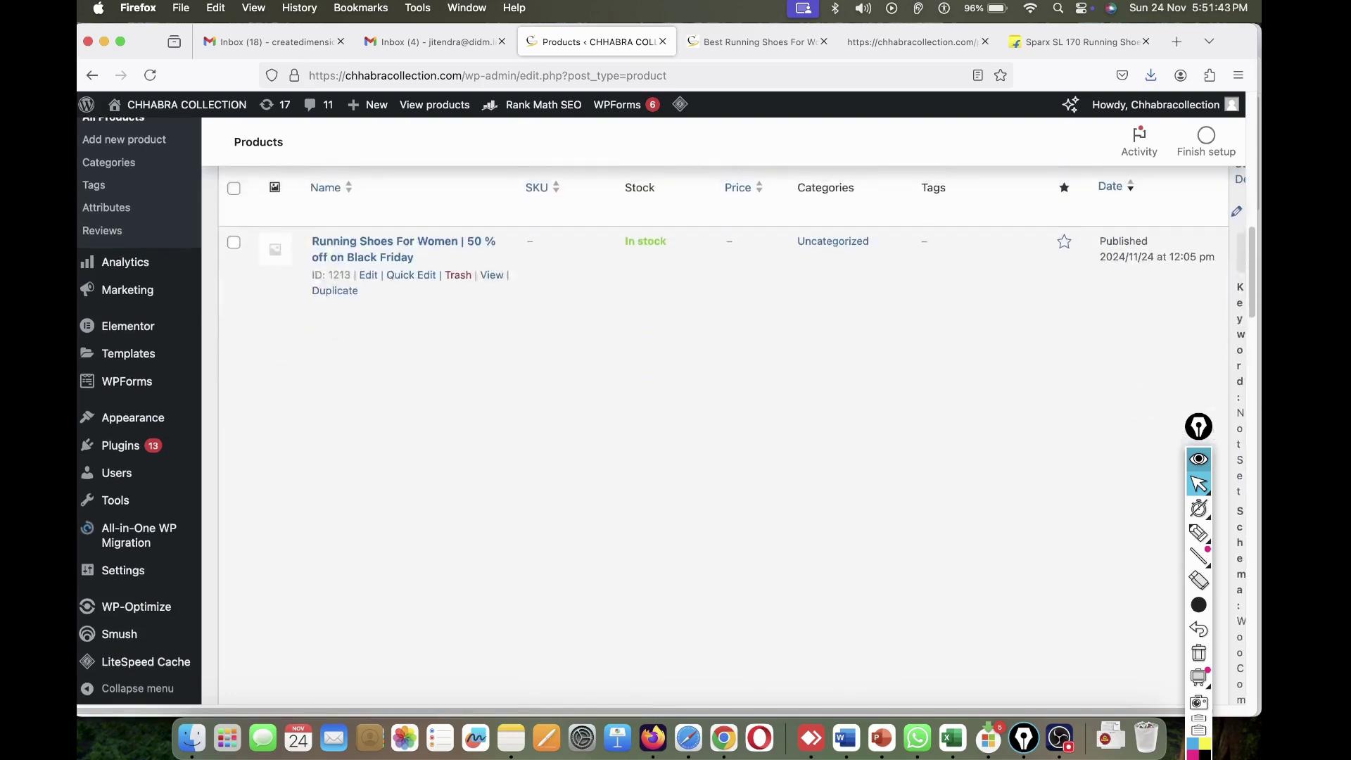
pyautogui.scroll(-18, 723, 423)
pyautogui.scroll(4, 724, 422)
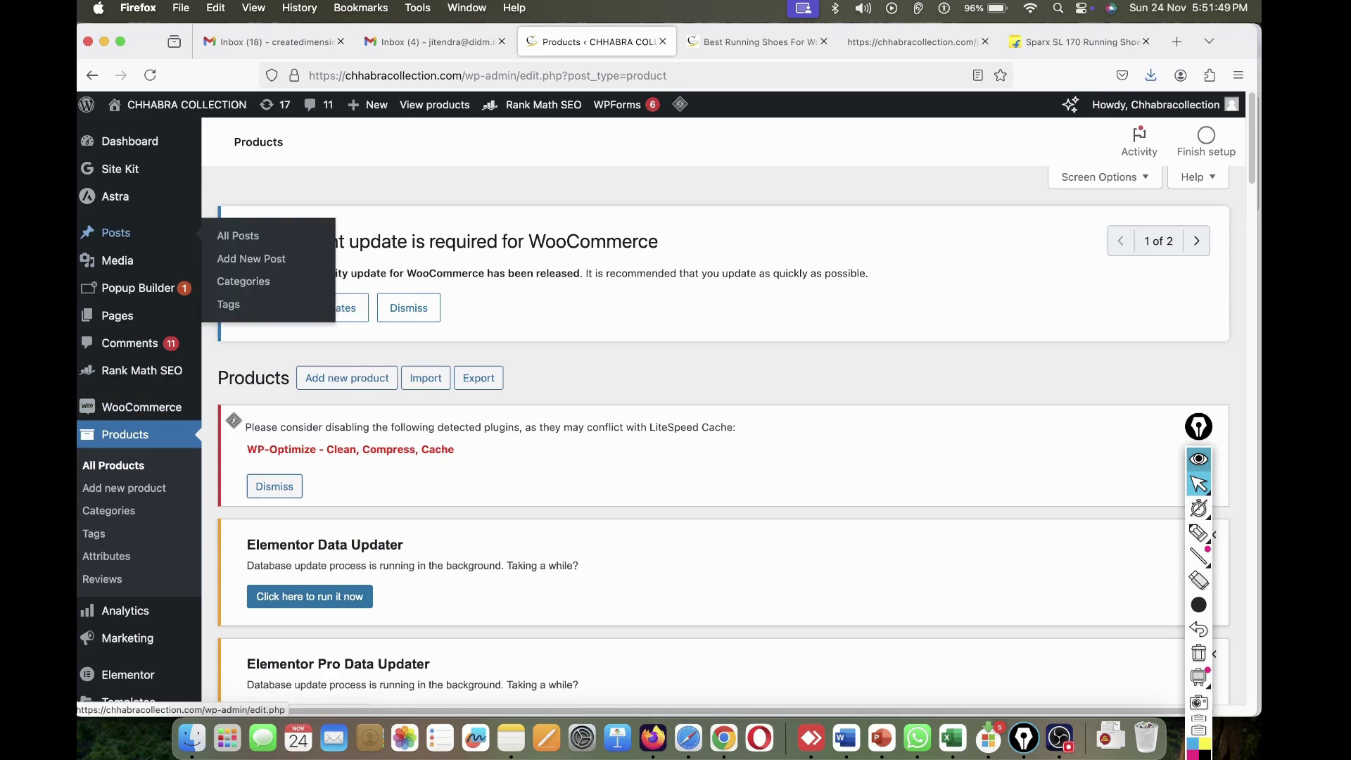
# - Open the list of all pages and edit the Home page with Elementor
pyautogui.moveTo(117, 315)
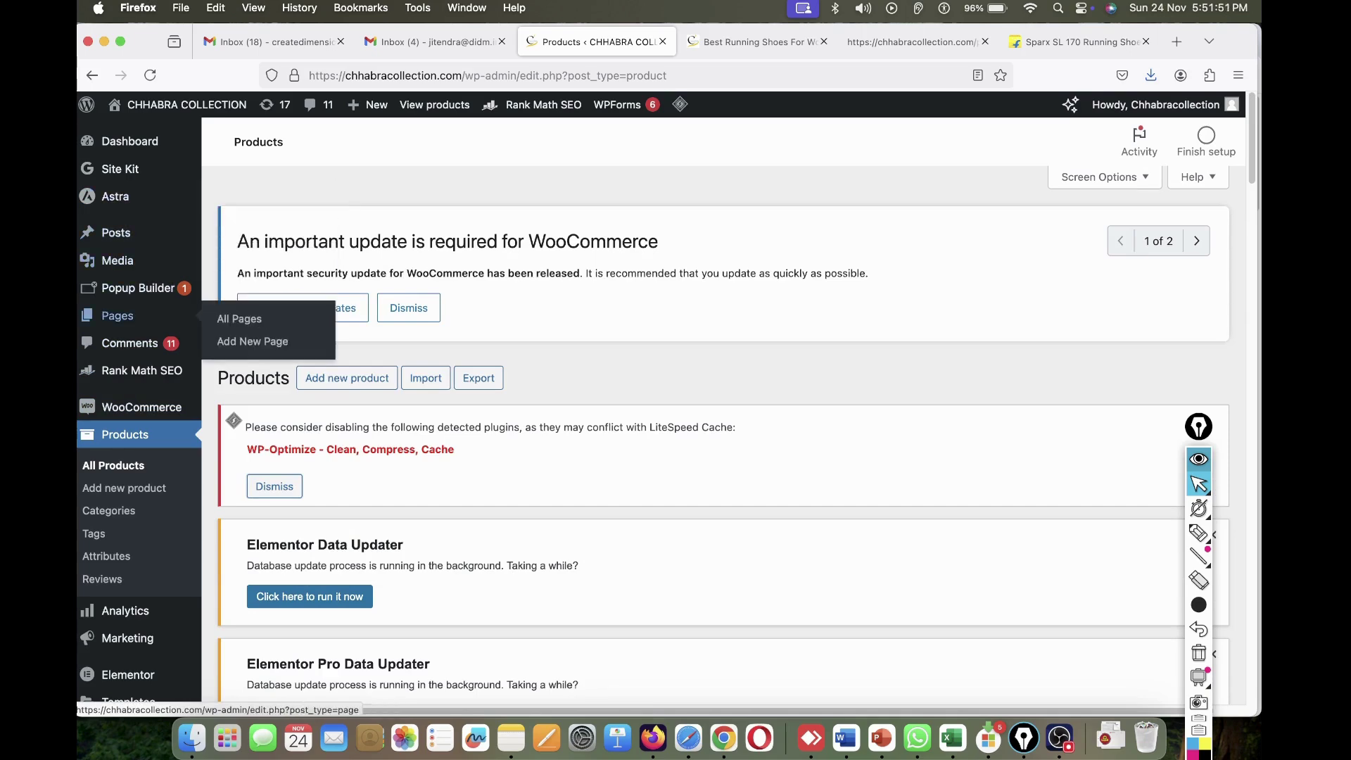
pyautogui.click(239, 319)
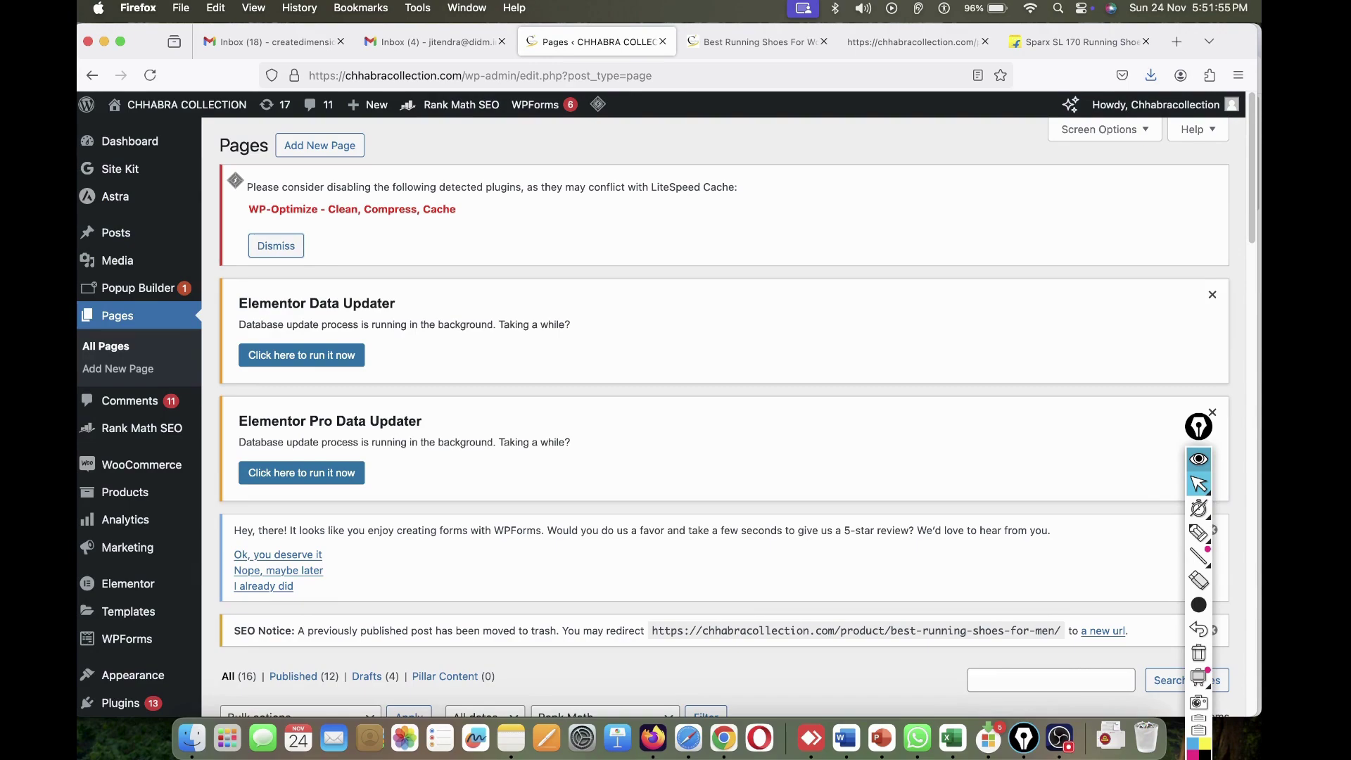
pyautogui.scroll(-10, 704, 394)
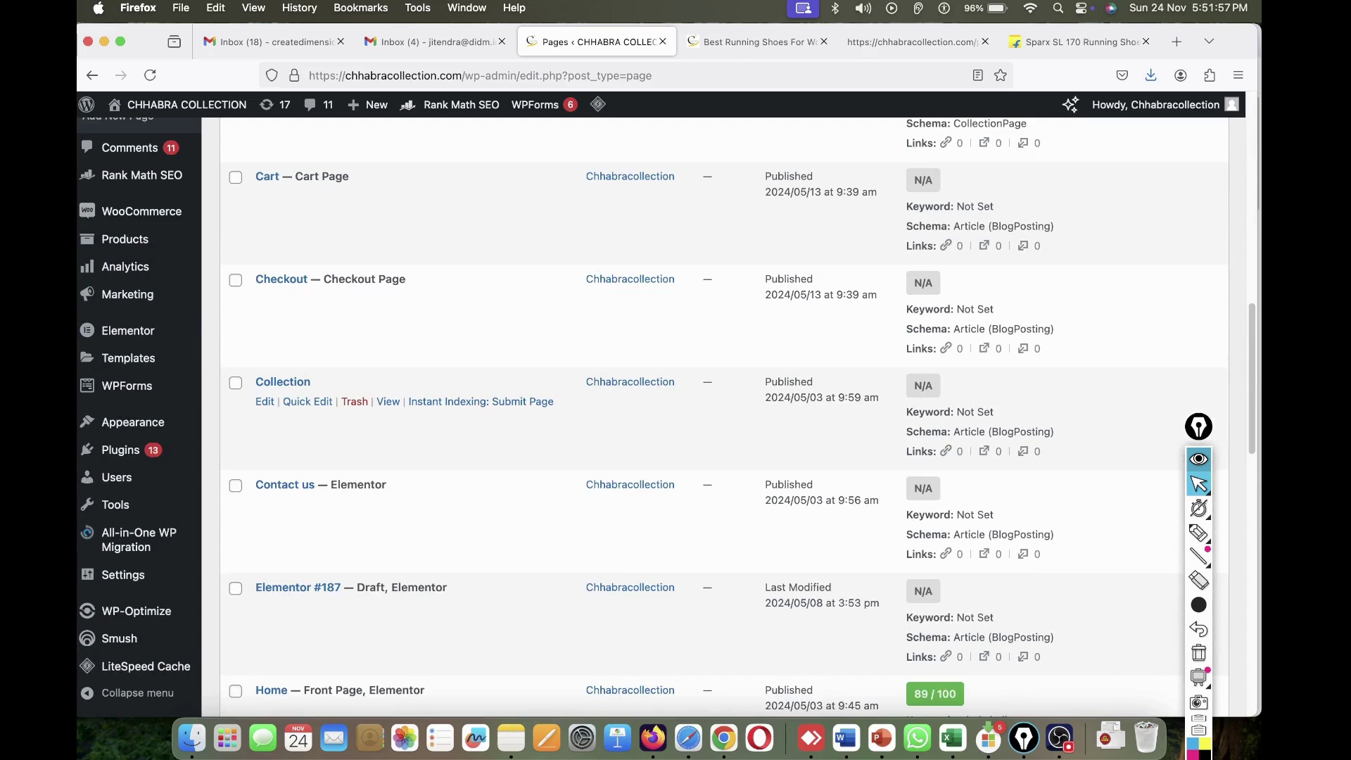
pyautogui.scroll(-5, 422, 380)
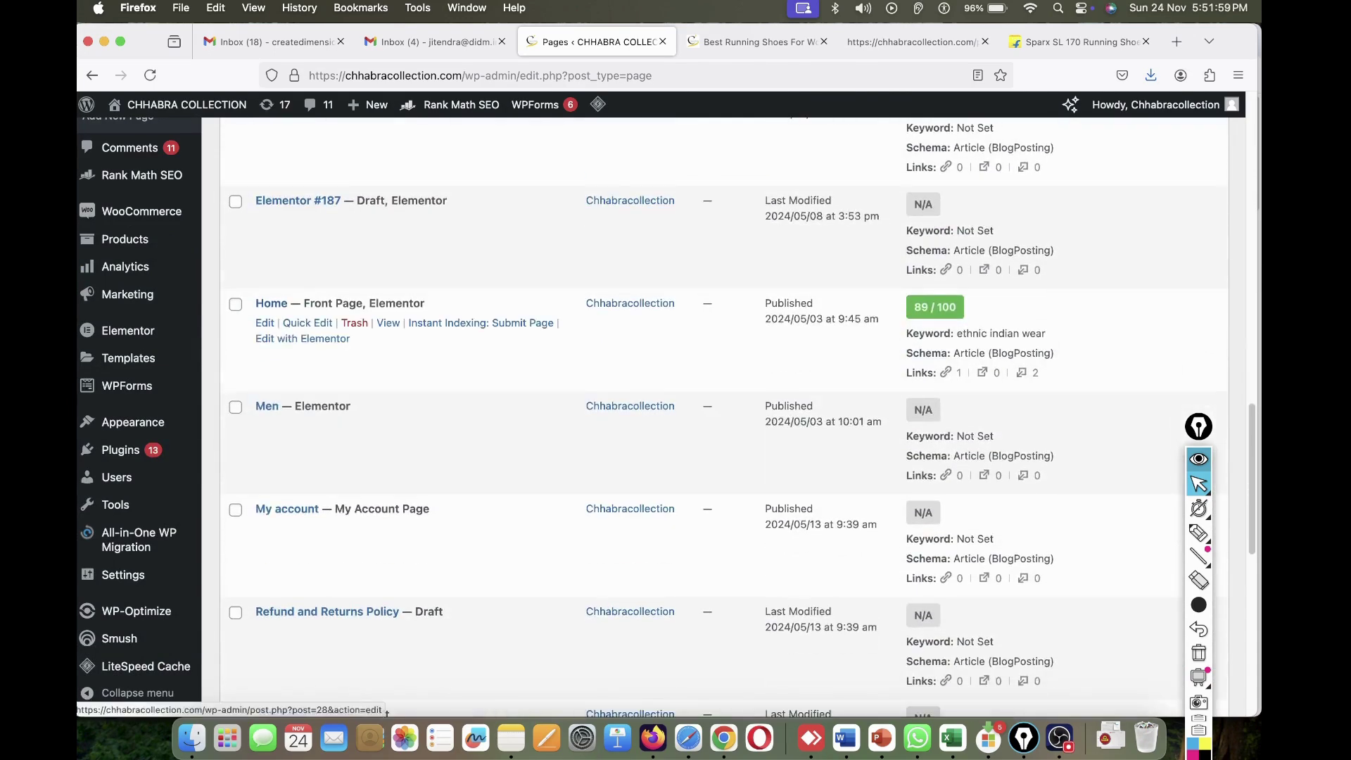
pyautogui.click(302, 338)
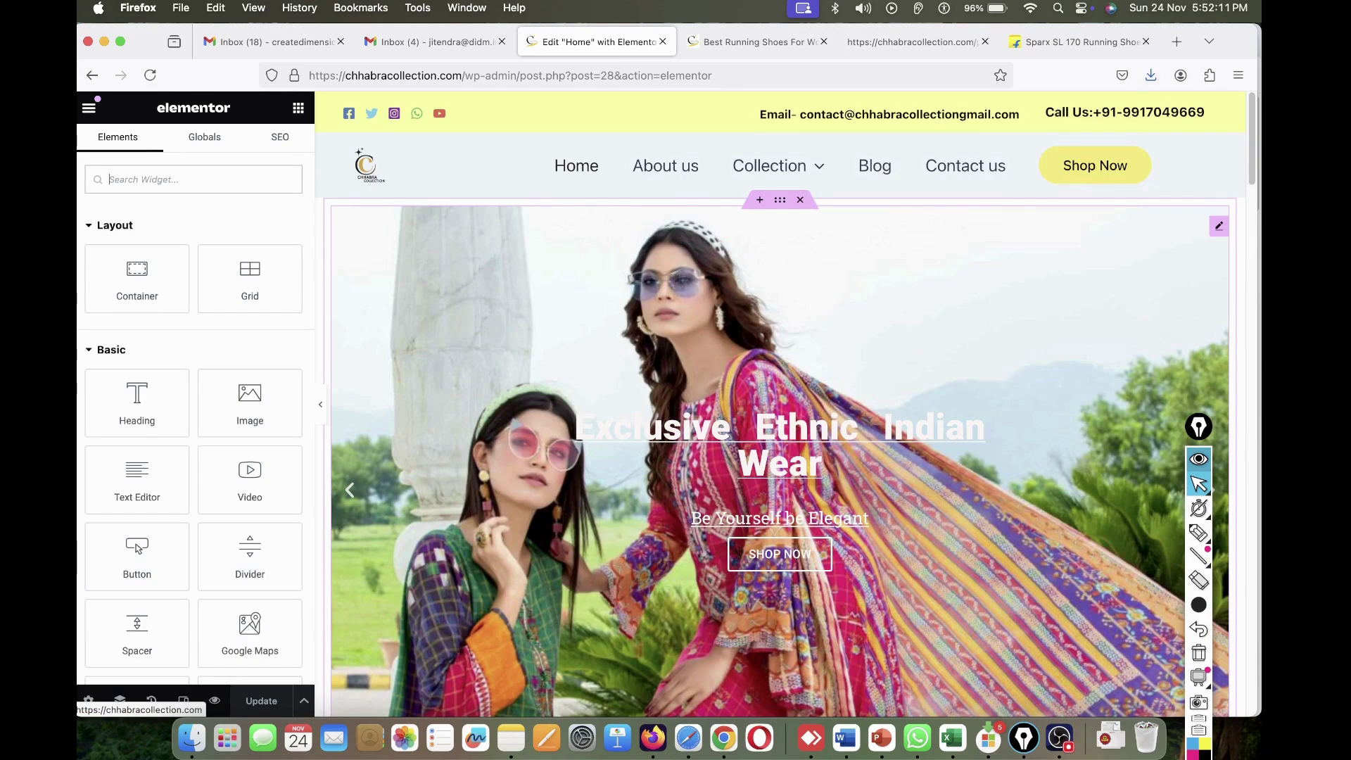
# - Look over the Home page's banner and clothing category sections in the Elementor editor
pyautogui.scroll(-7, 780, 457)
pyautogui.scroll(7, 779, 458)
pyautogui.scroll(-20, 780, 457)
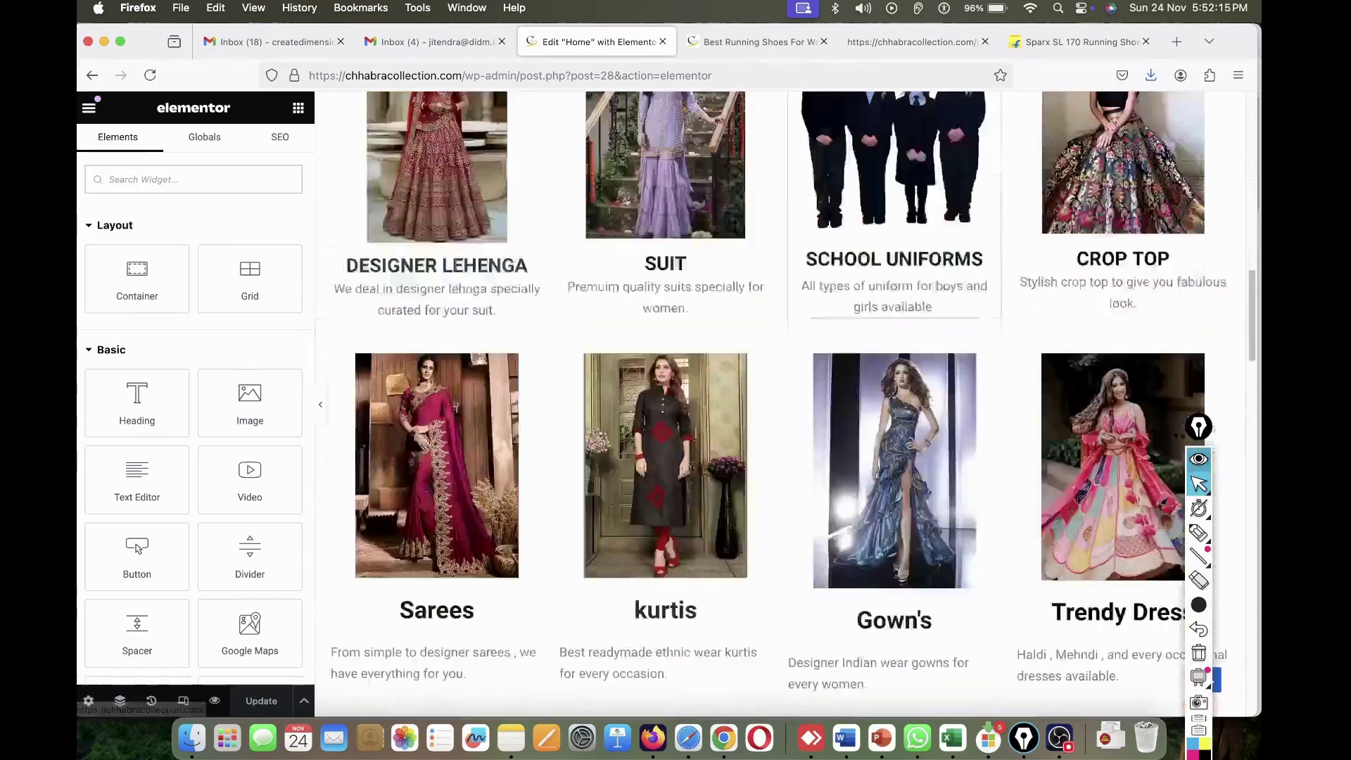
pyautogui.scroll(20, 887, 457)
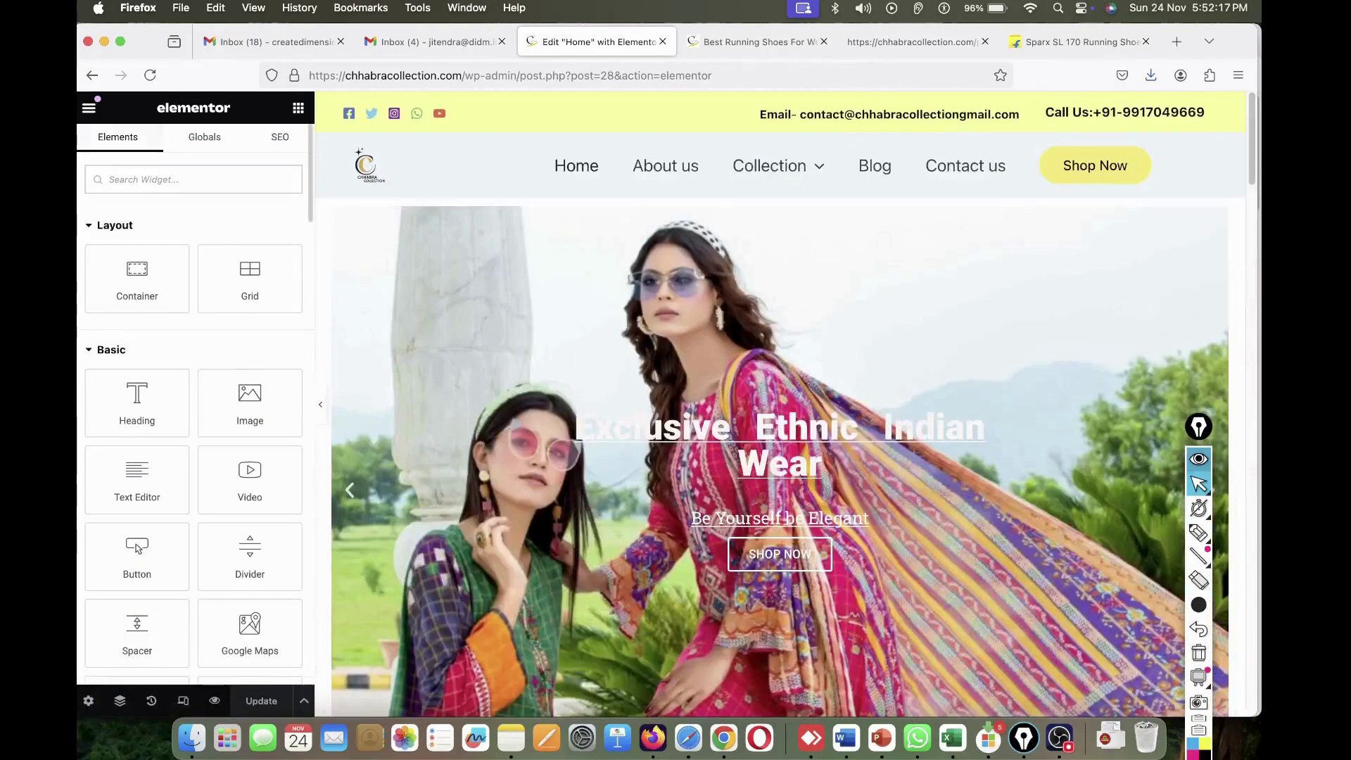
# - Open the Home page's SEO settings in the Elementor editor and look over its search preview, focus keyword and Basic SEO checks
pyautogui.click(204, 137)
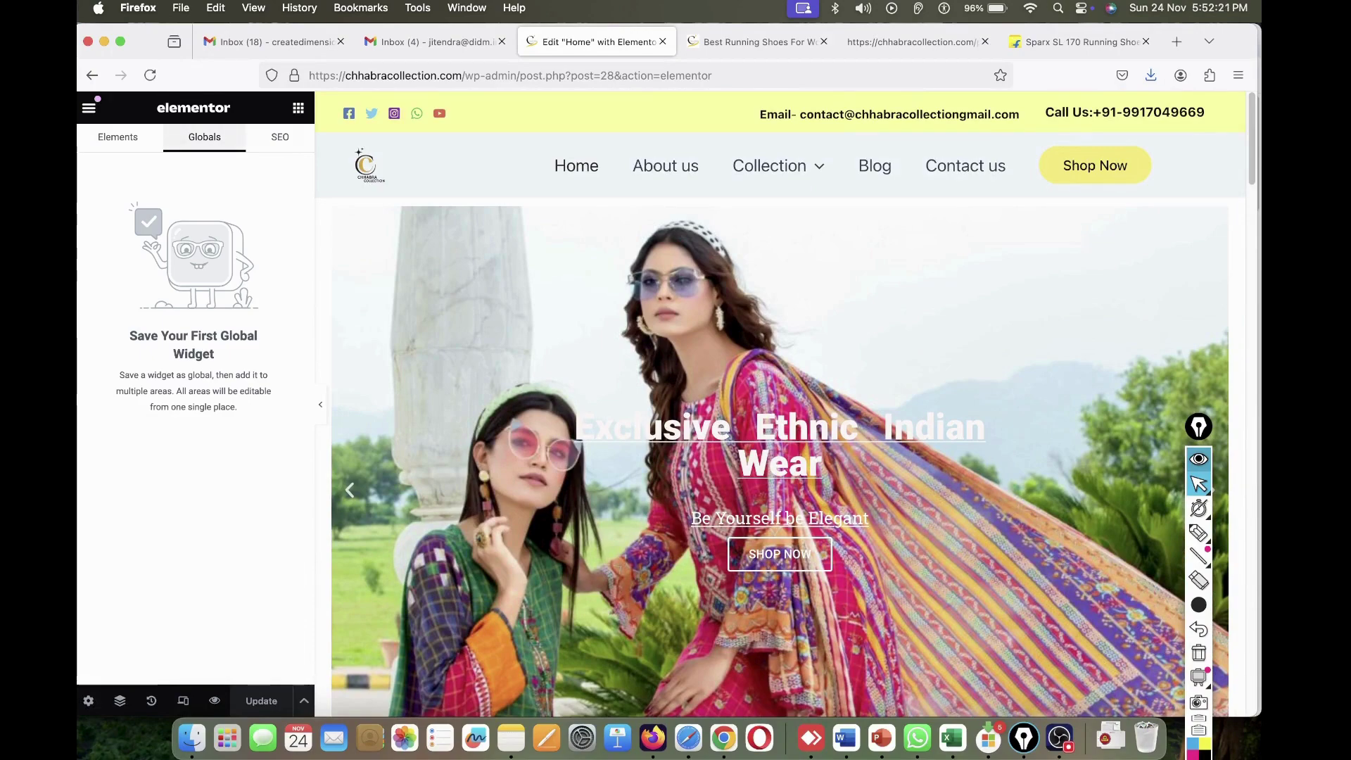
pyautogui.click(280, 137)
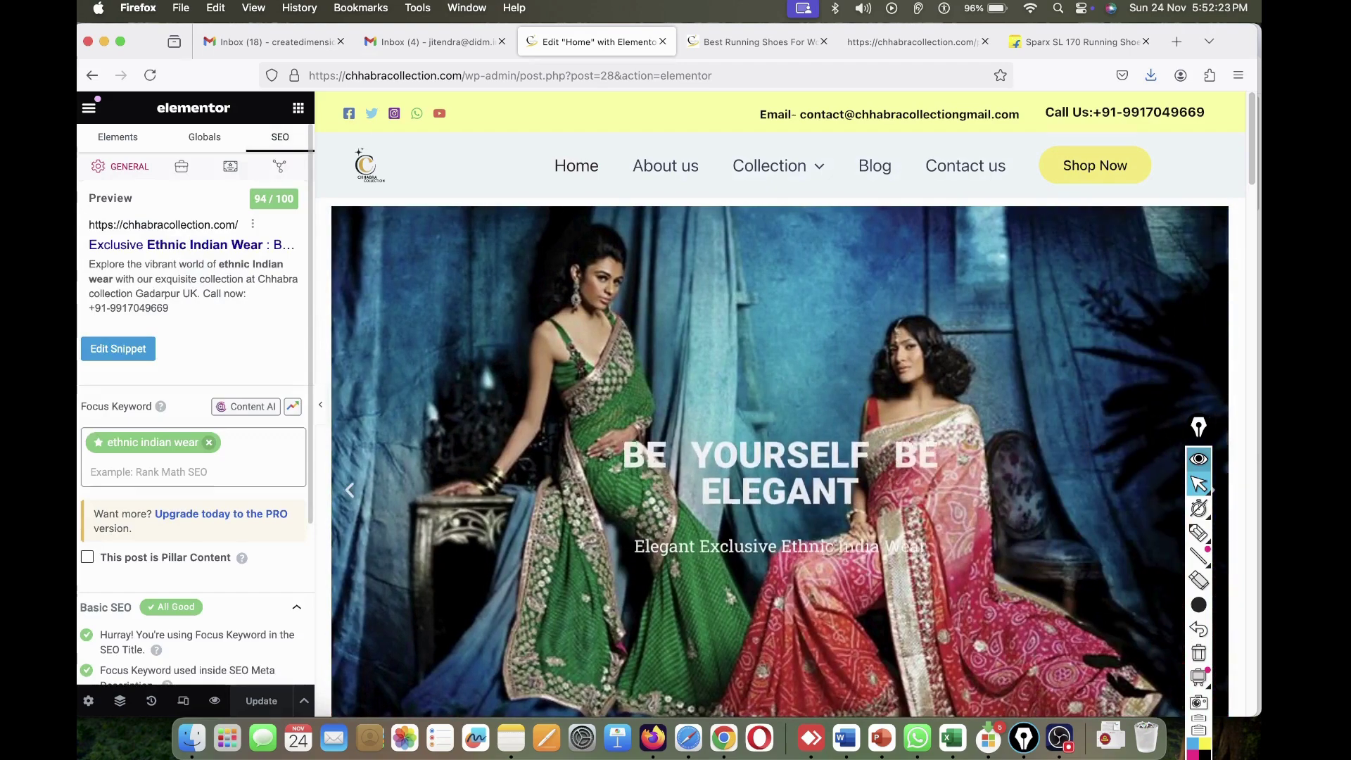
pyautogui.scroll(-4, 195, 422)
pyautogui.scroll(4, 196, 422)
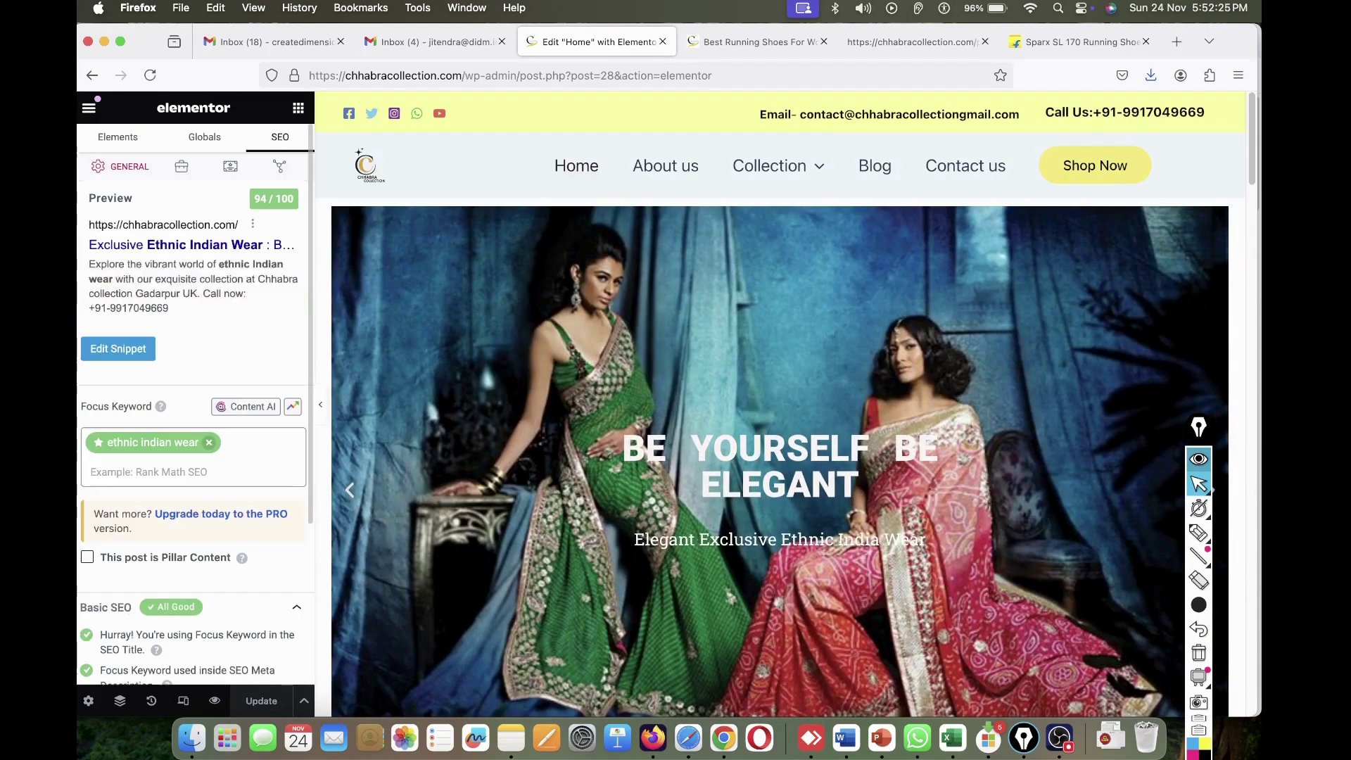
pyautogui.scroll(-4, 196, 422)
pyautogui.scroll(4, 196, 422)
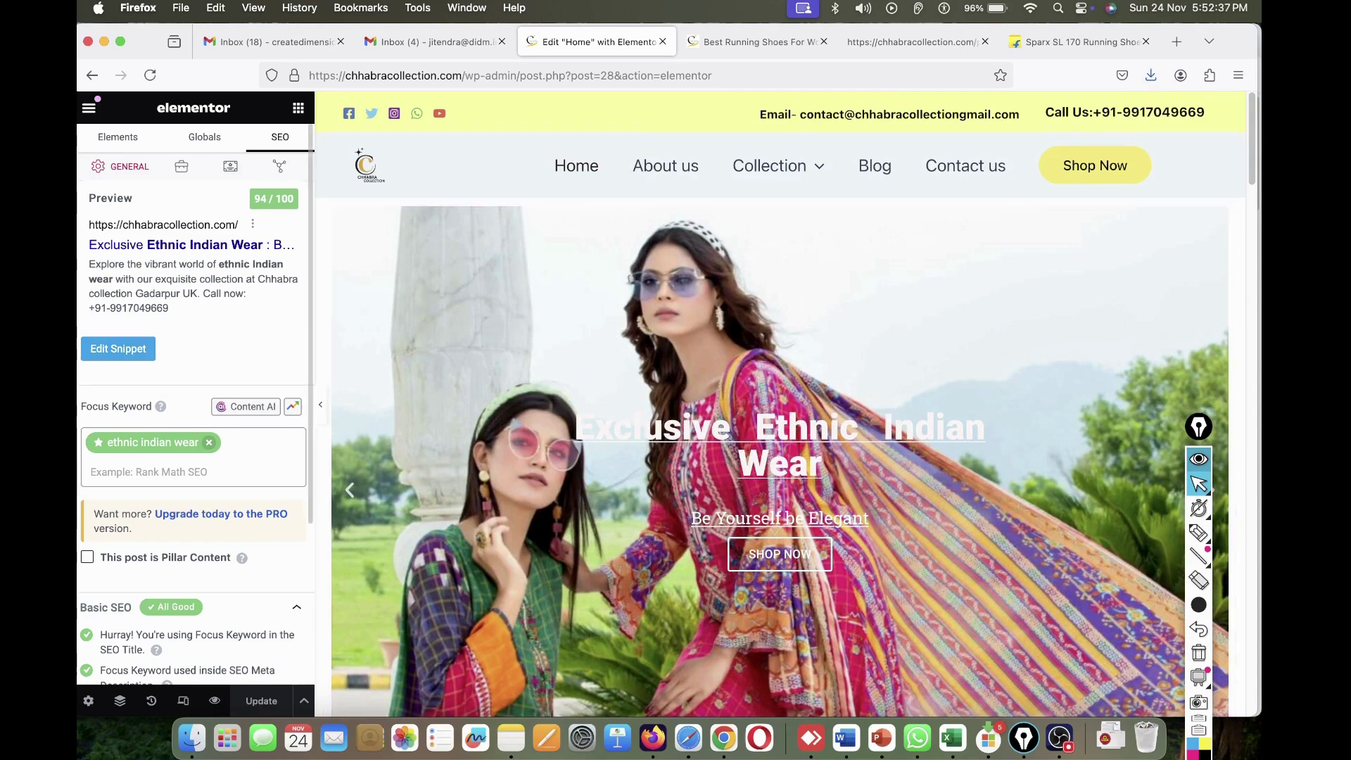
# - Open the Home page's snippet for editing and review its title, permalink and description
pyautogui.click(117, 349)
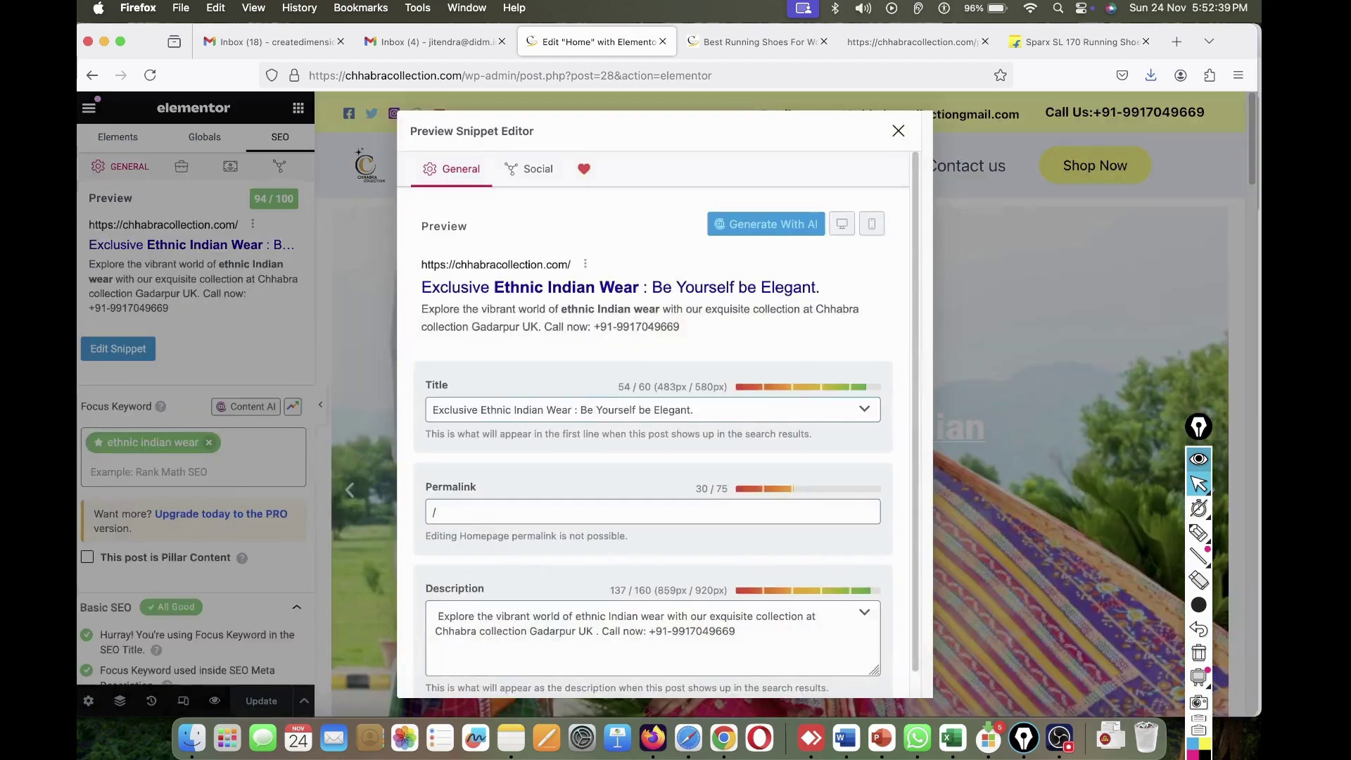
pyautogui.scroll(-1, 658, 425)
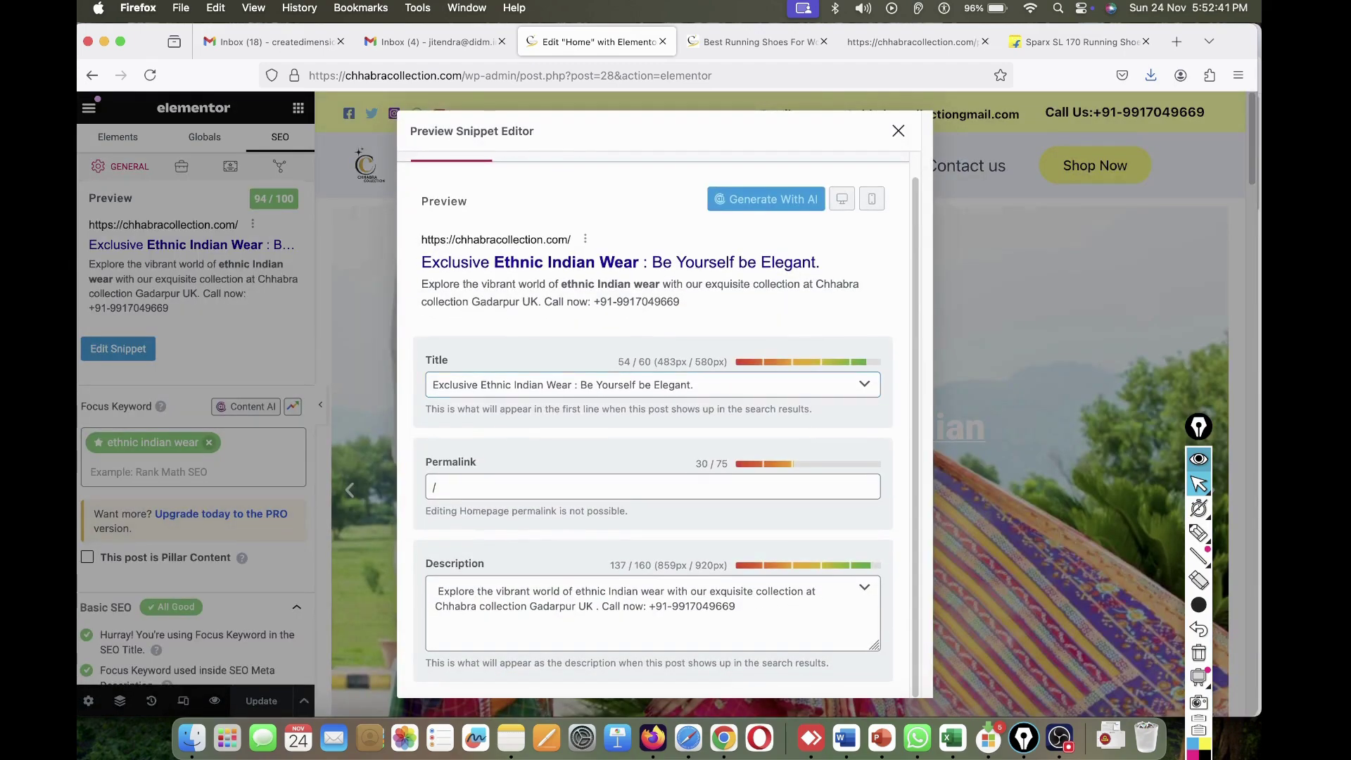
pyautogui.scroll(1, 658, 425)
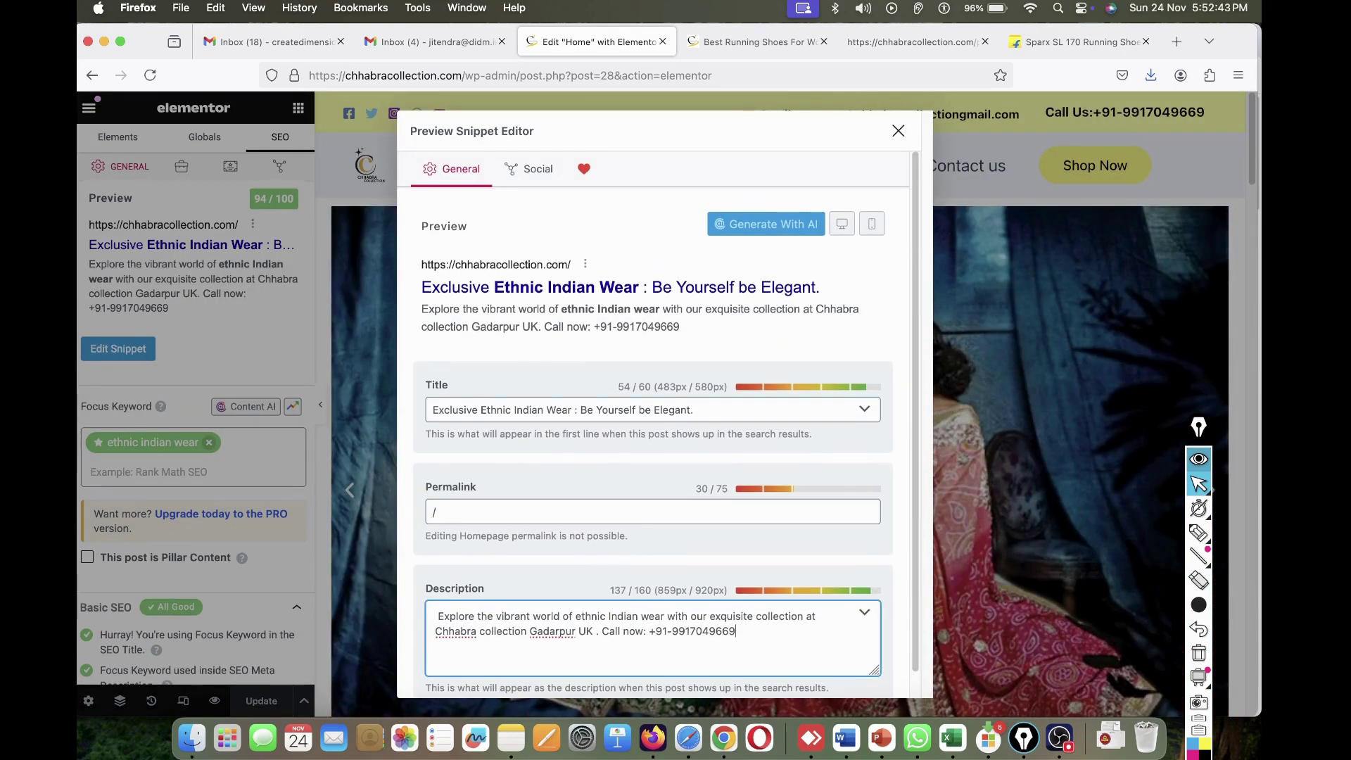
# - Review the Home page's social sharing settings, checking the Facebook title and description and the Twitter card preview
pyautogui.click(529, 169)
pyautogui.scroll(-5, 653, 425)
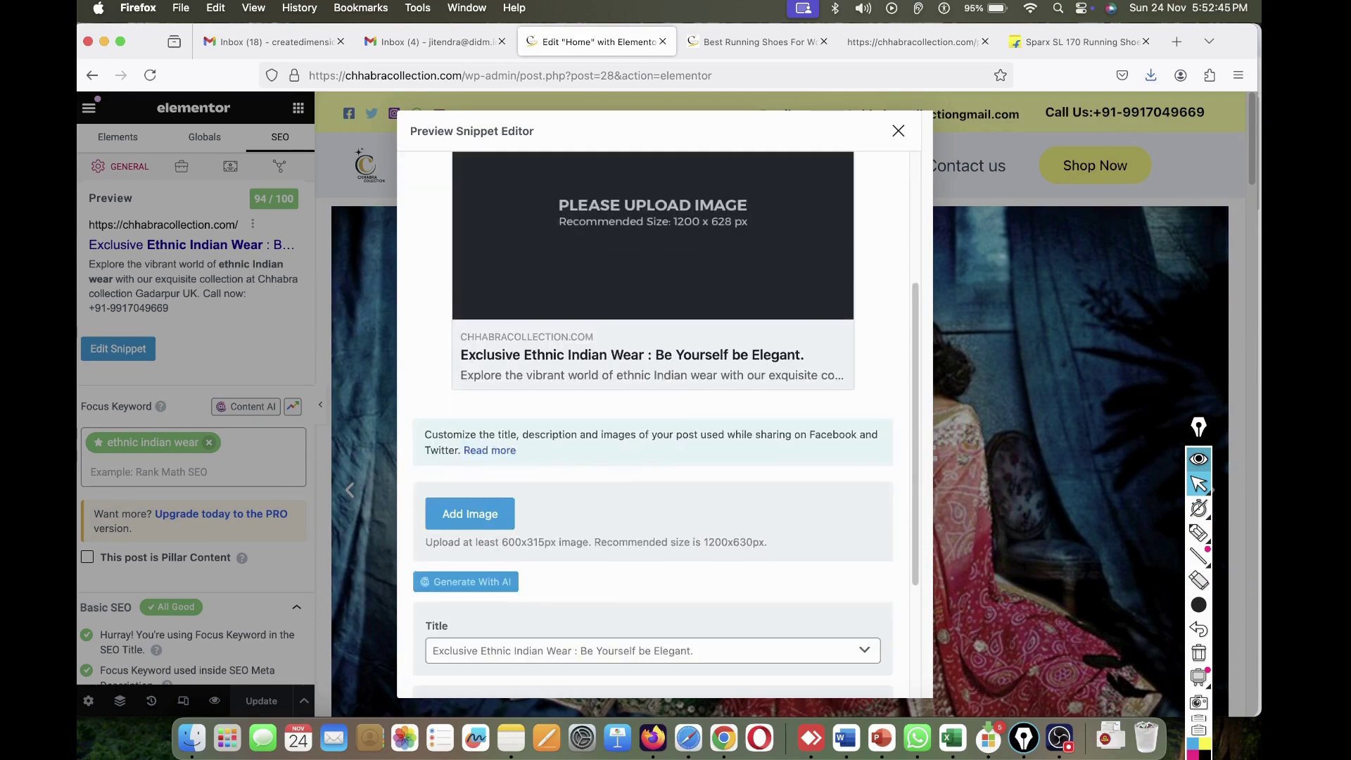
pyautogui.scroll(-5, 653, 422)
pyautogui.click(563, 464)
pyautogui.click(563, 565)
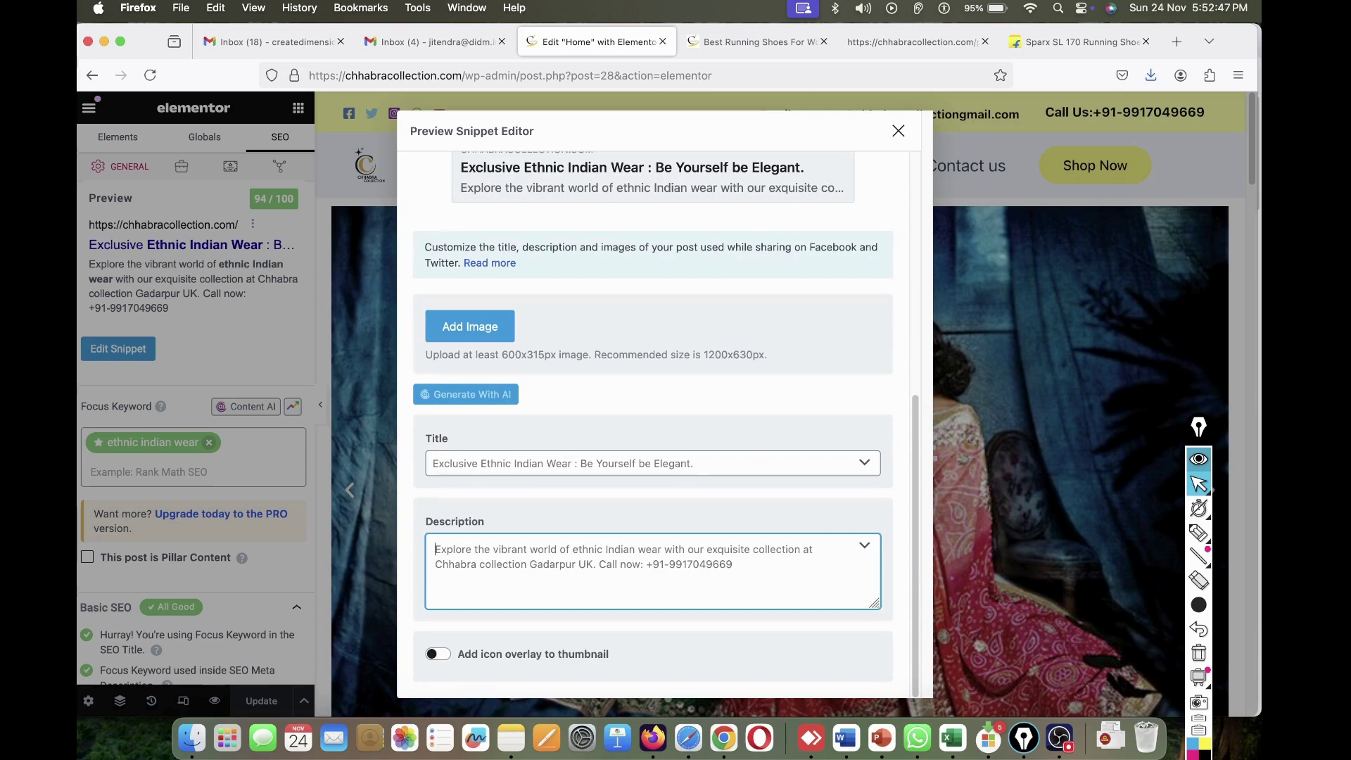
pyautogui.click(563, 494)
pyautogui.click(563, 463)
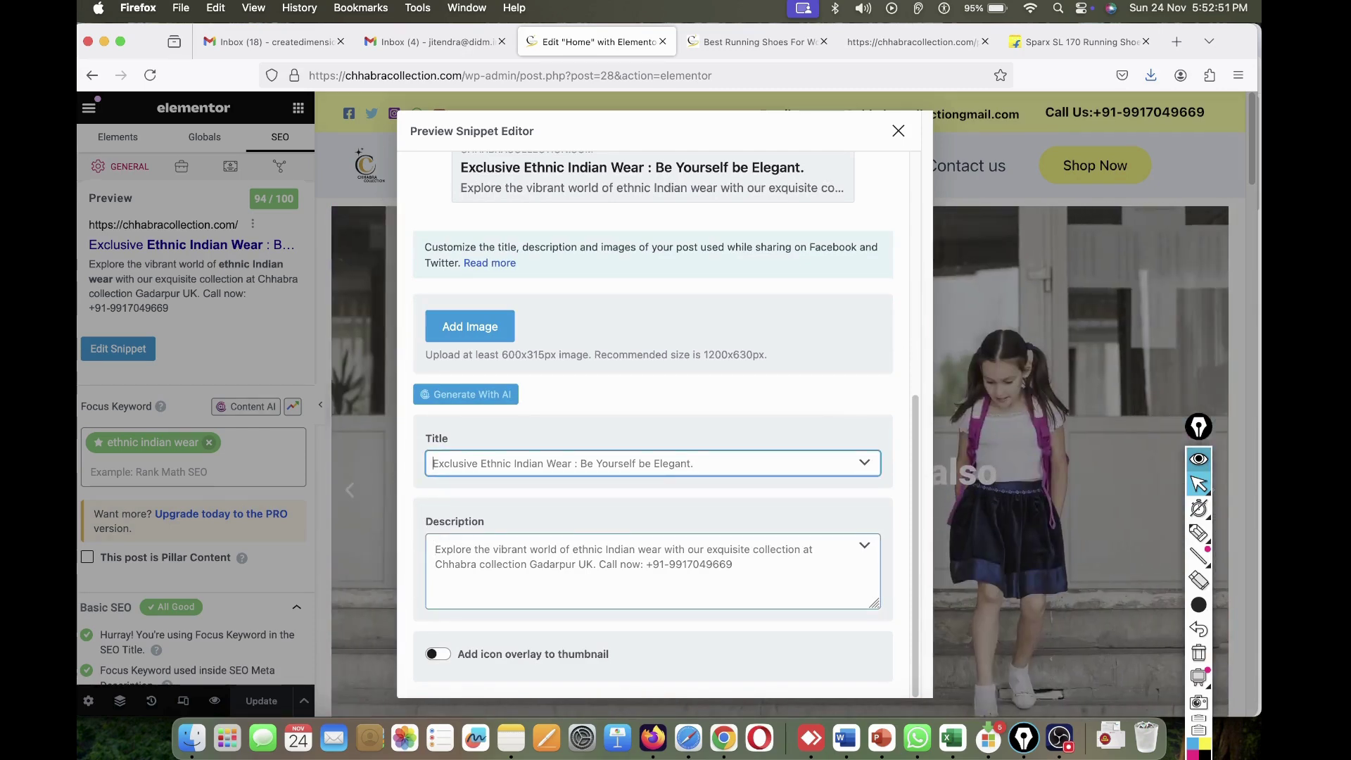
pyautogui.scroll(10, 653, 422)
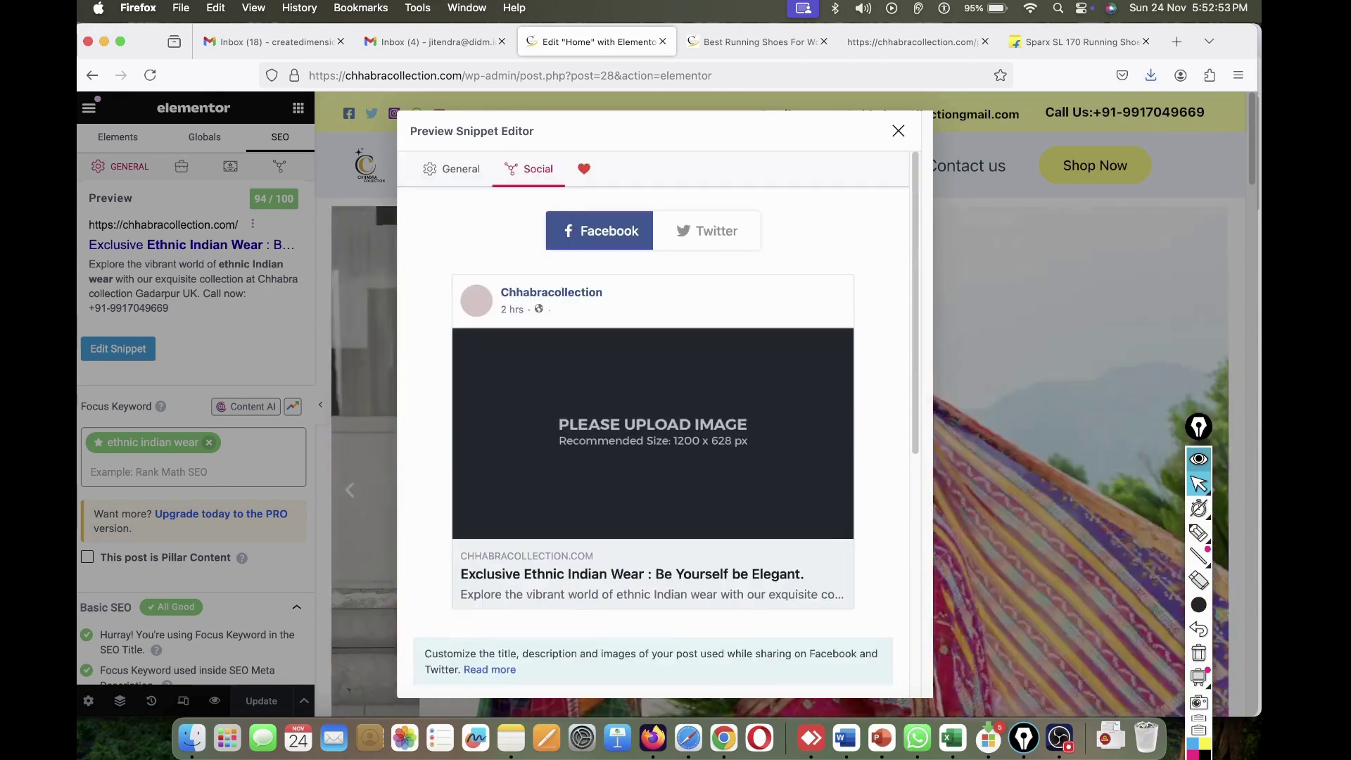
pyautogui.click(706, 231)
pyautogui.scroll(-4, 653, 422)
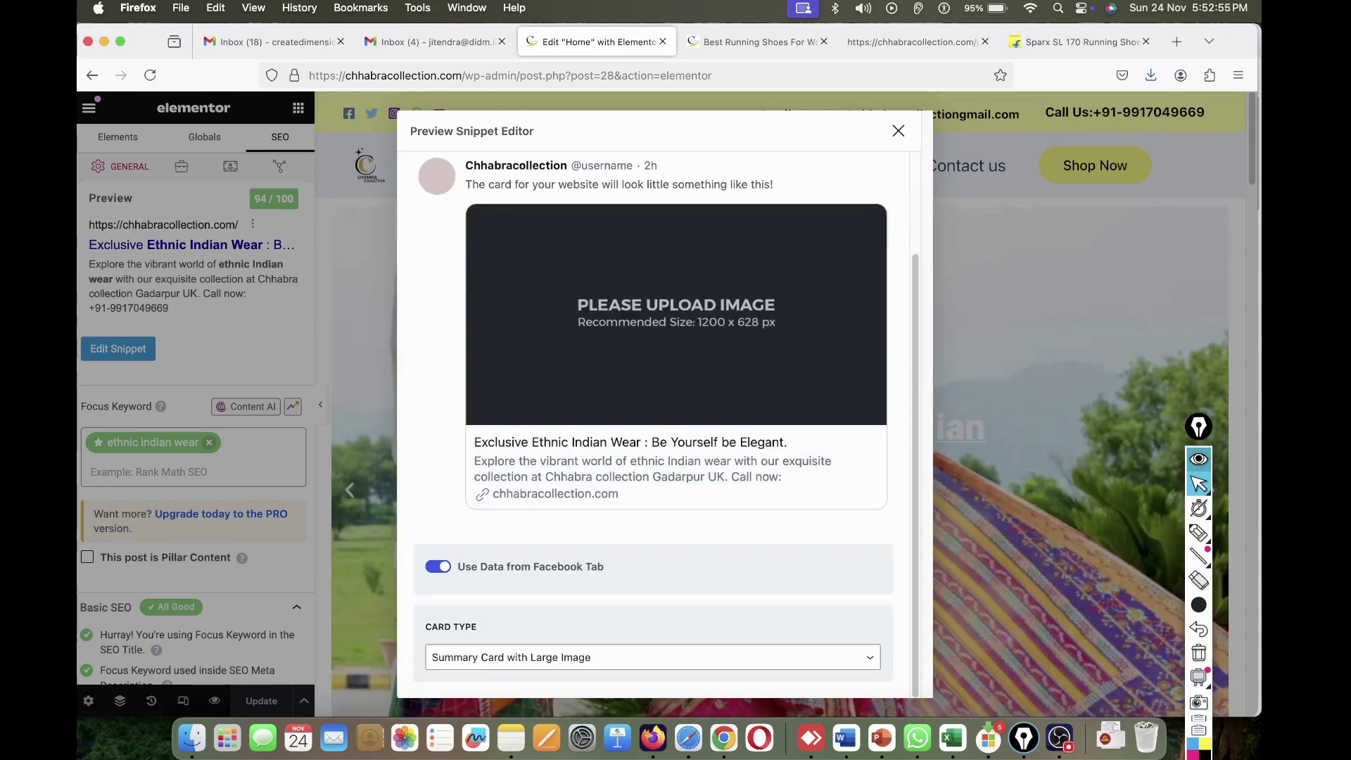
# - Examine the Twitter and Open Graph title and description tags in the running shoes page source and return to the Home page editor
pyautogui.click(908, 41)
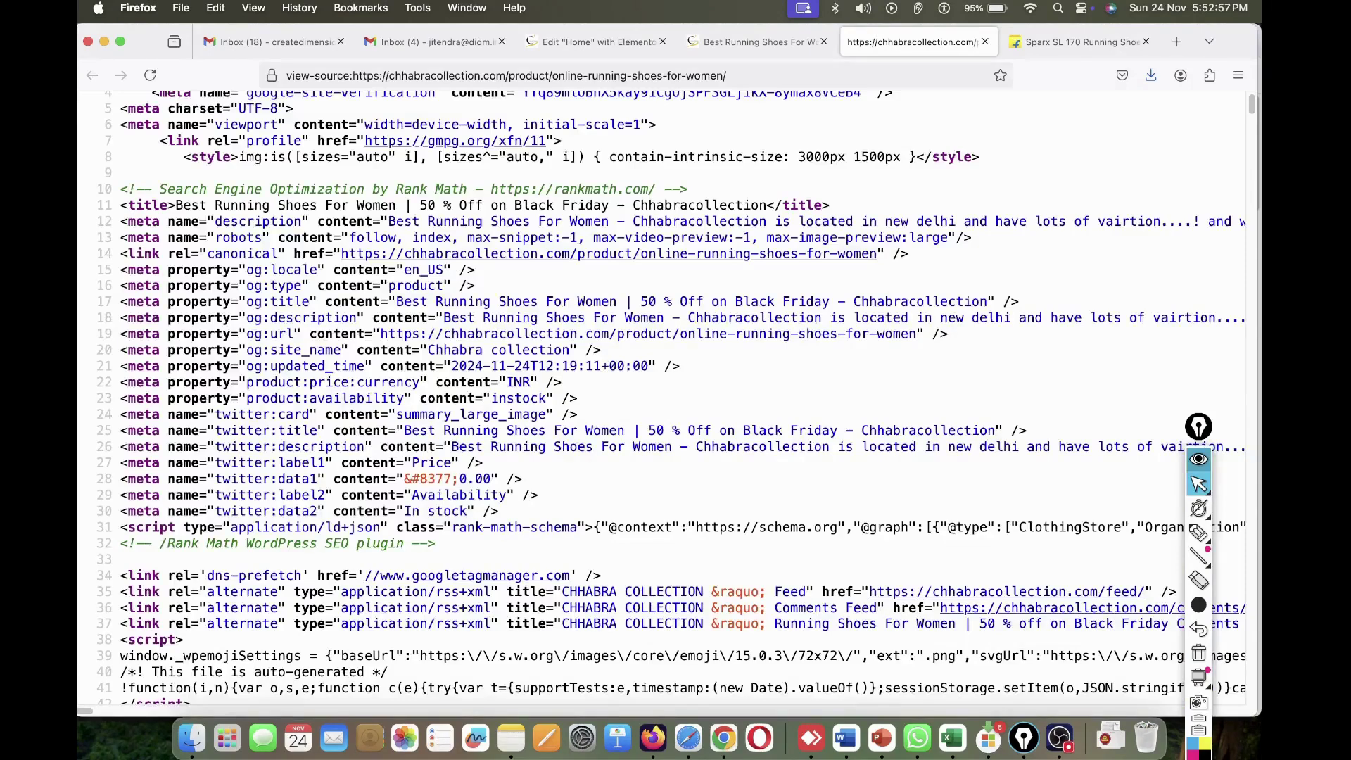
pyautogui.moveTo(230, 447); pyautogui.dragTo(301, 479)
pyautogui.moveTo(262, 301); pyautogui.dragTo(601, 318)
pyautogui.click(752, 42)
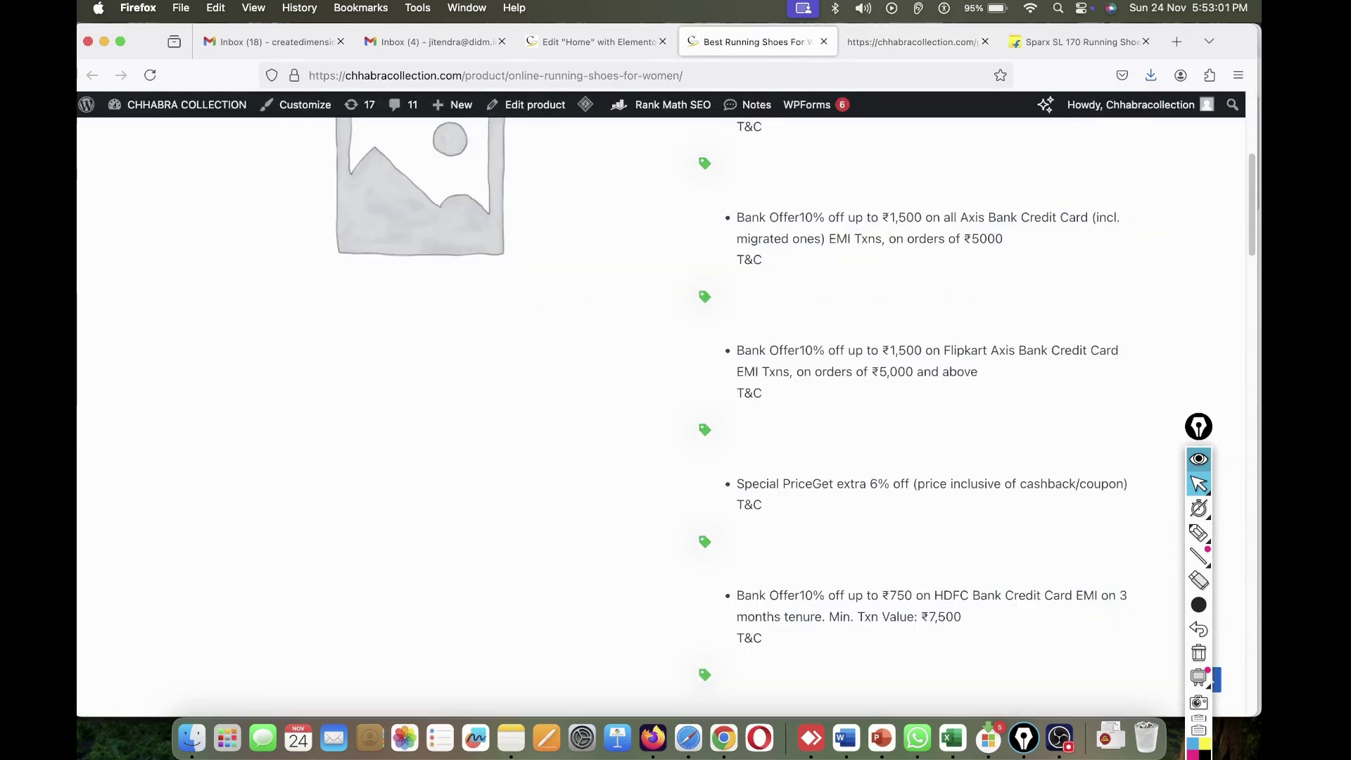
pyautogui.click(598, 41)
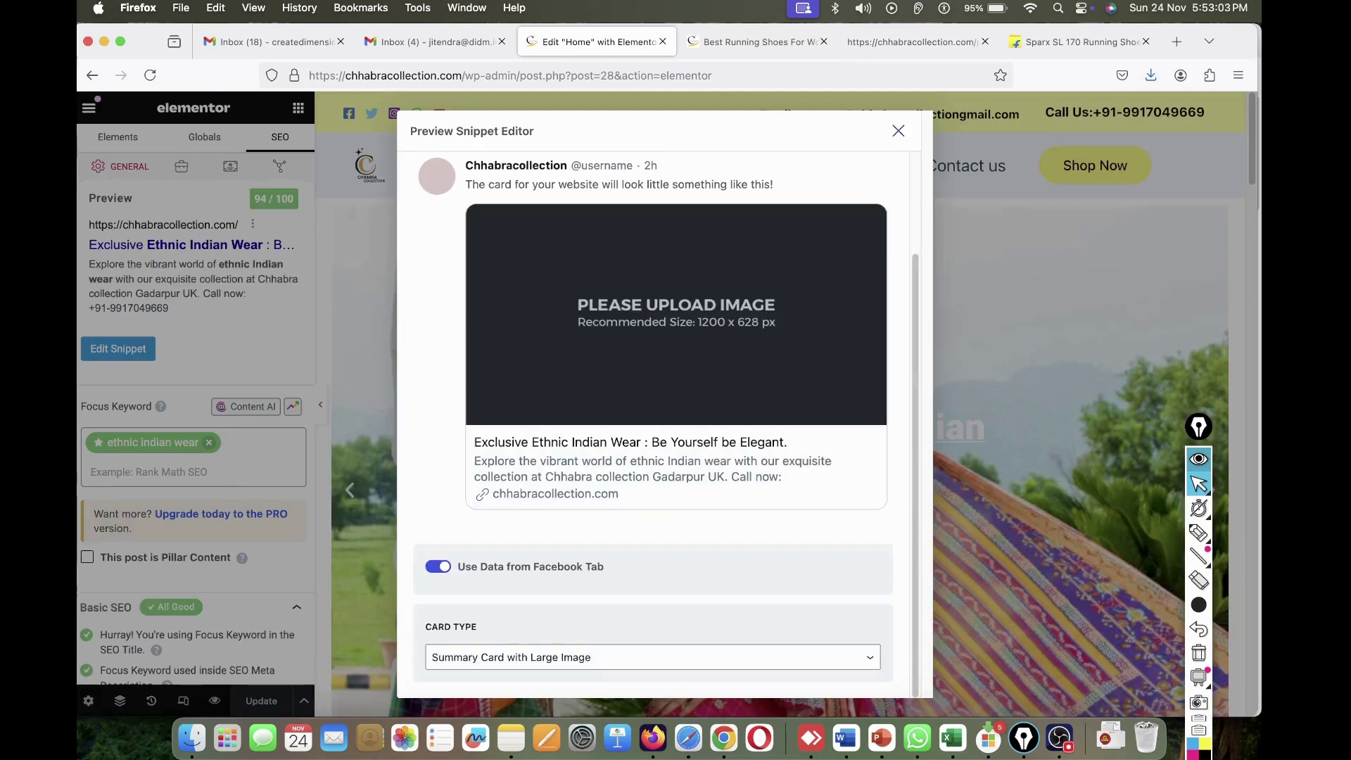
# - Close the snippet editor and expand the Home page's Additional SEO checks to read the errors
pyautogui.press('Escape')
pyautogui.scroll(-3, 196, 401)
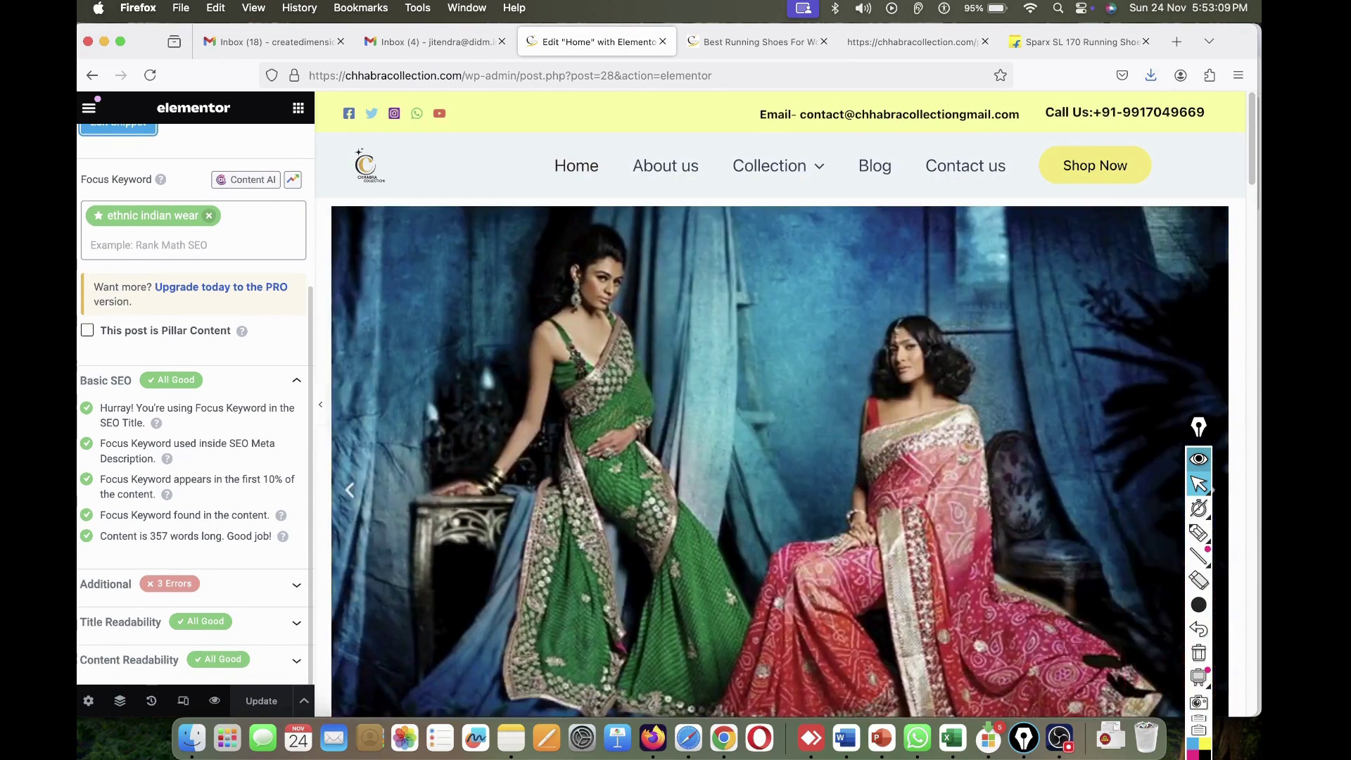
pyautogui.scroll(-1, 296, 581)
pyautogui.click(297, 578)
pyautogui.scroll(-3, 196, 457)
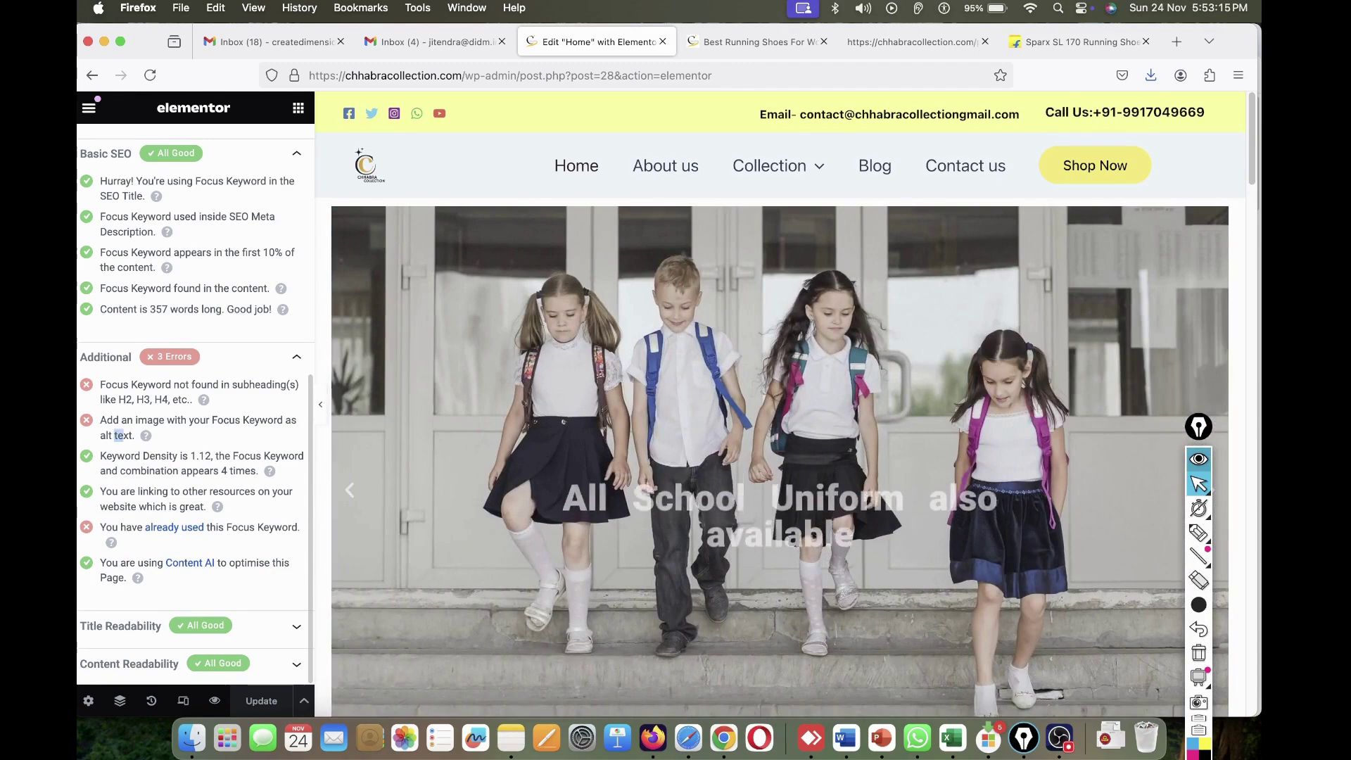
# - Look through the Home page's clothing categories and Why Shop With Us section, and return to the banner
pyautogui.scroll(-15, 780, 405)
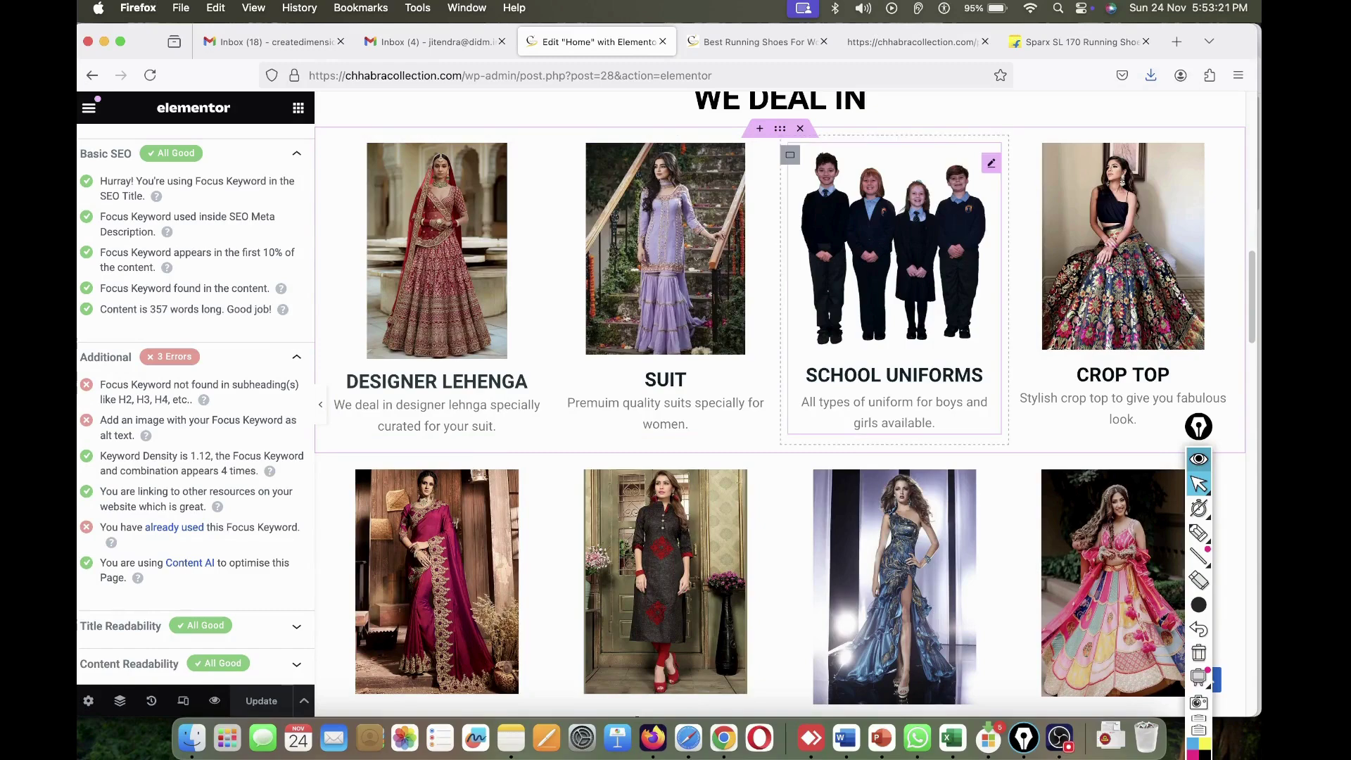
pyautogui.scroll(-6, 703, 352)
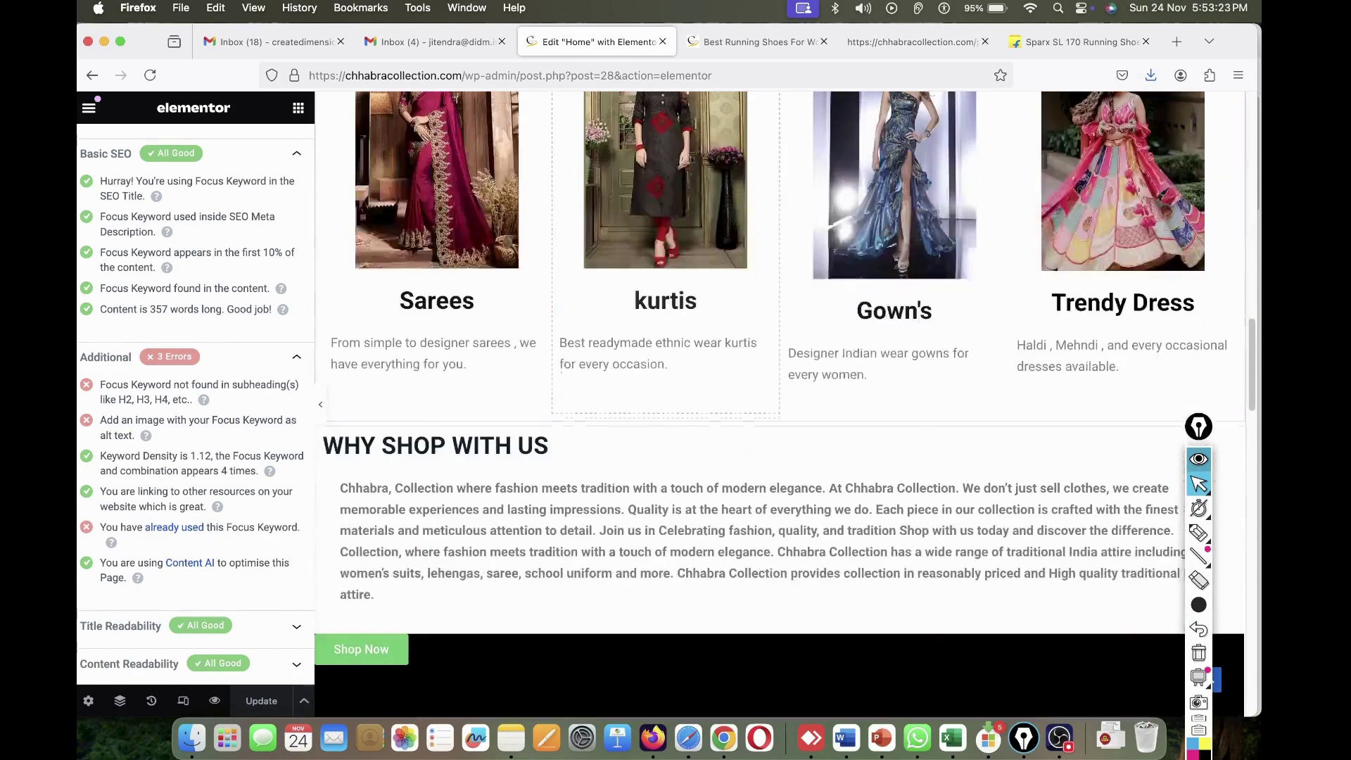
pyautogui.scroll(6, 665, 351)
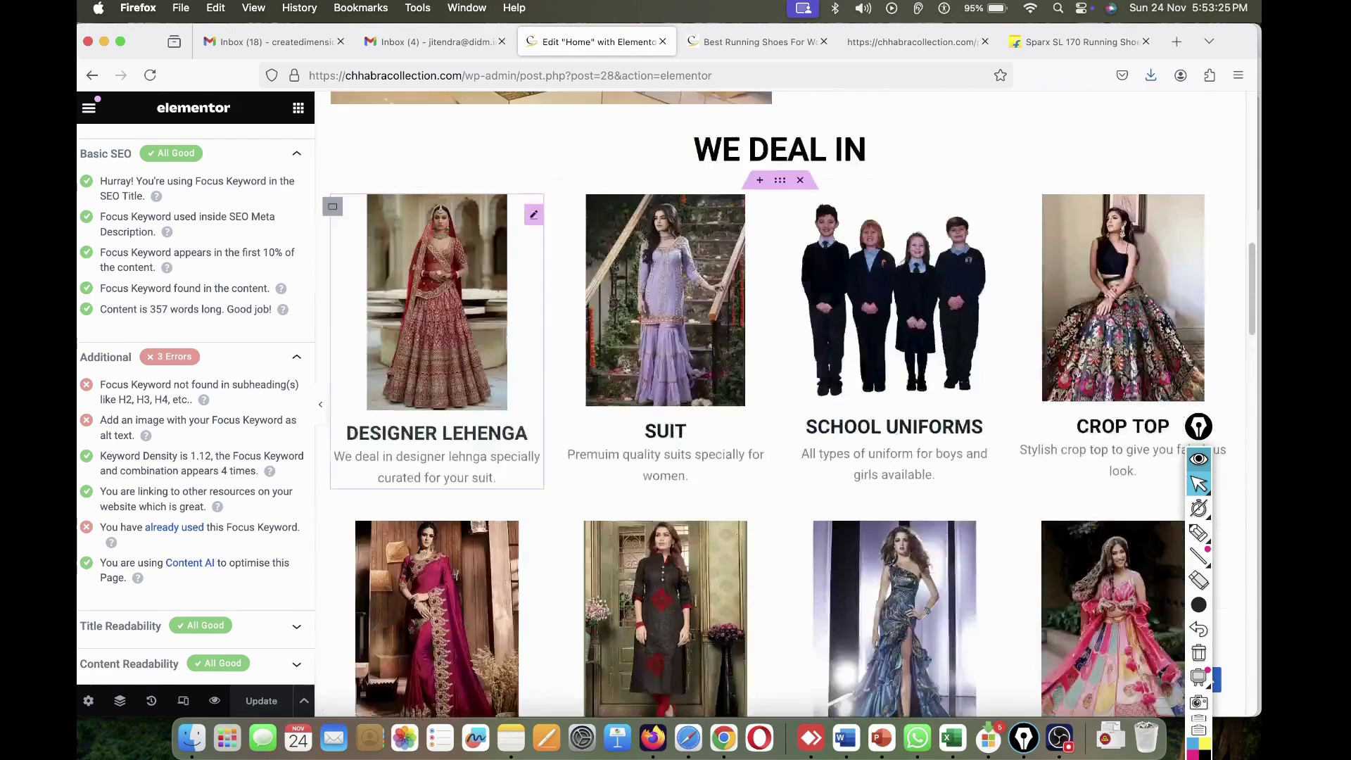
pyautogui.scroll(8, 773, 405)
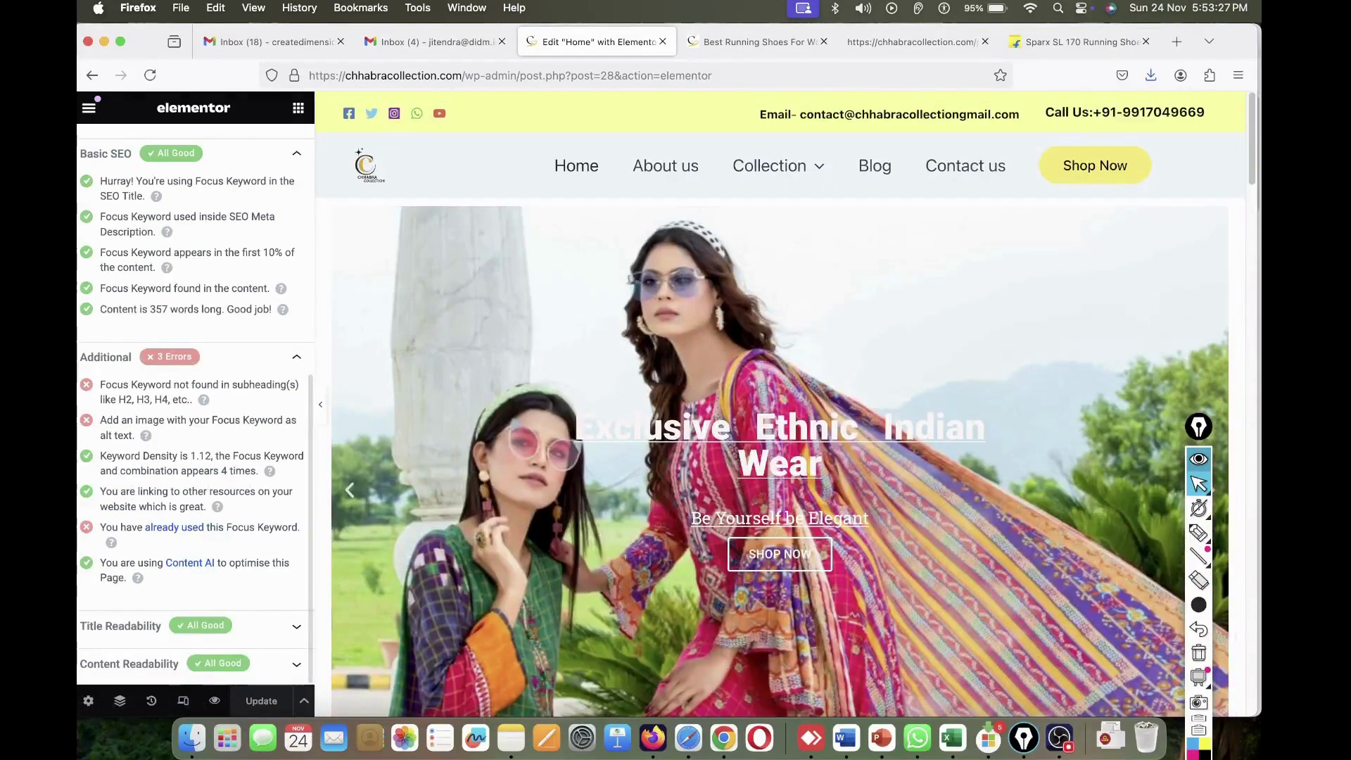
# - Revisit the running shoes product page and its source code, and go back to the Home page in the Elementor editor
pyautogui.moveTo(753, 42)
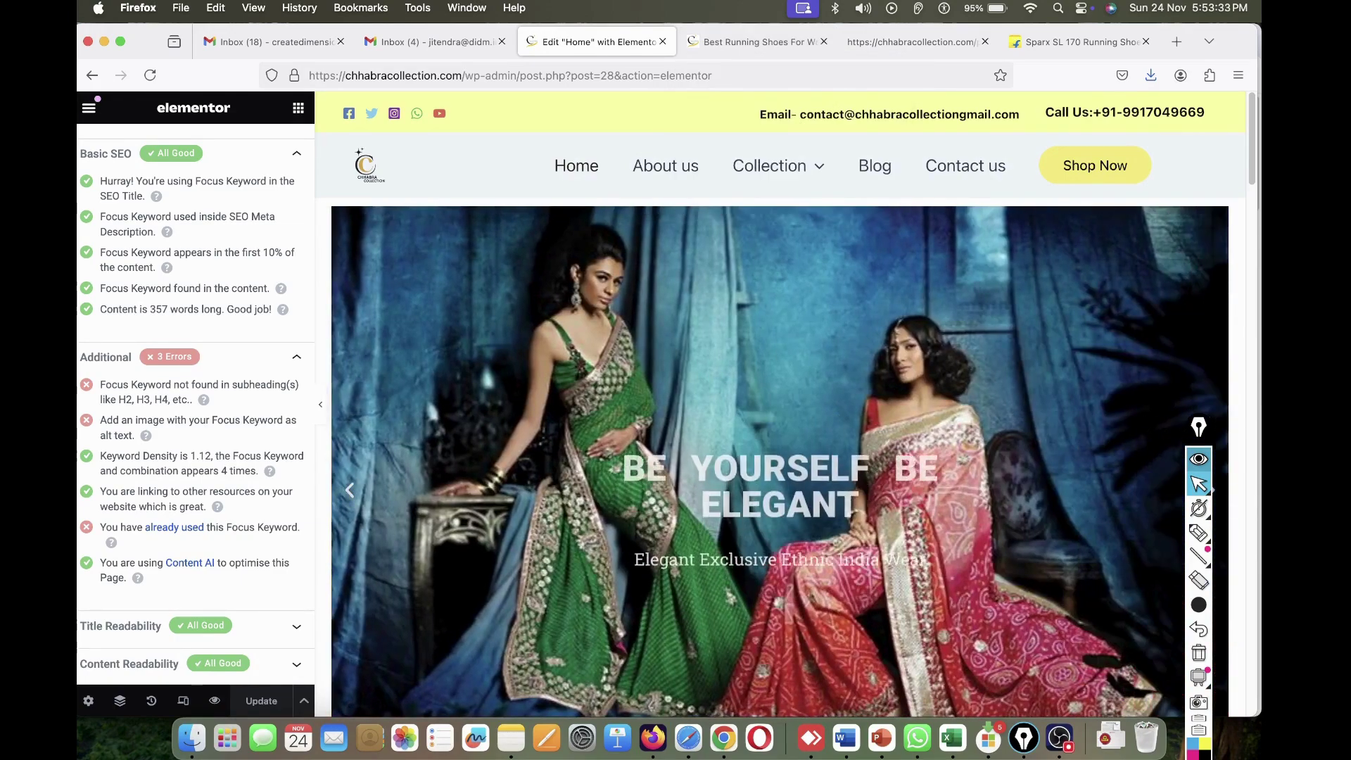
pyautogui.click(907, 42)
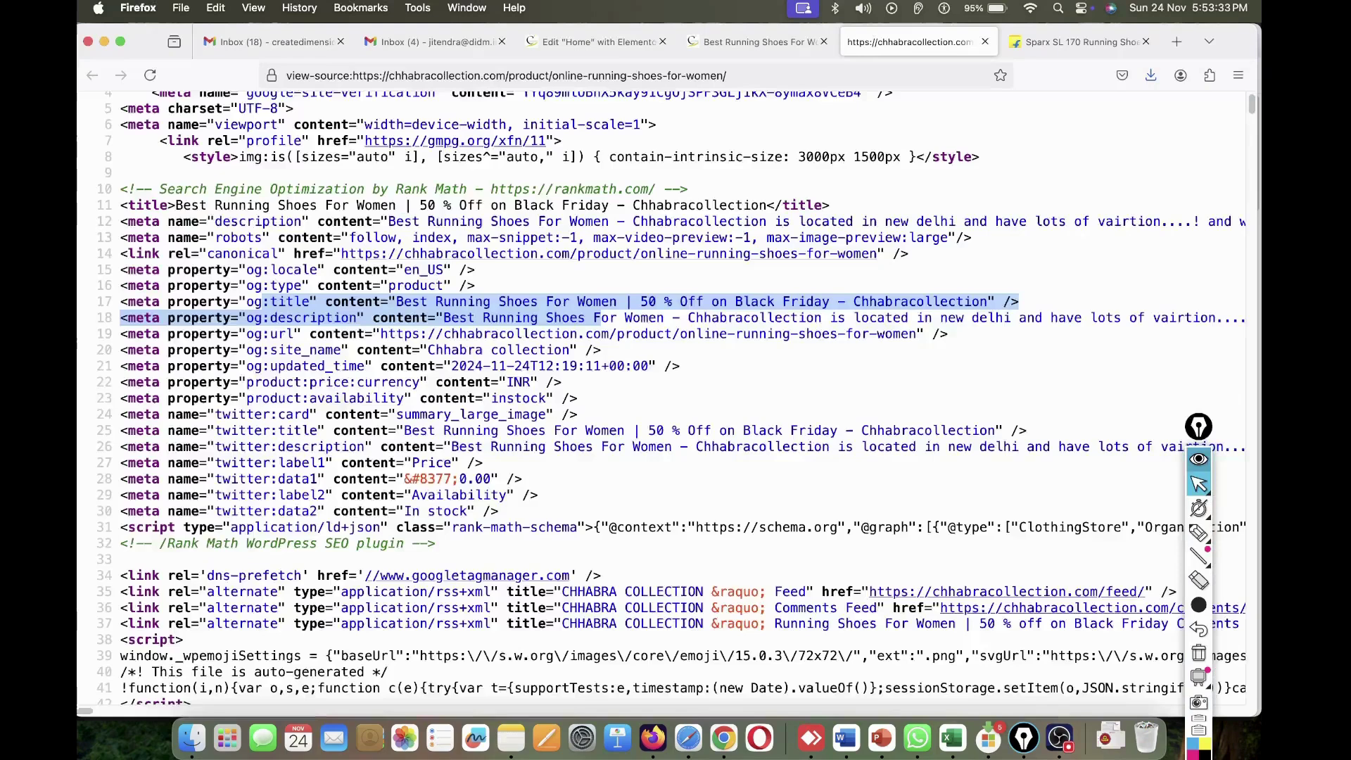
pyautogui.click(758, 42)
pyautogui.scroll(5, 845, 192)
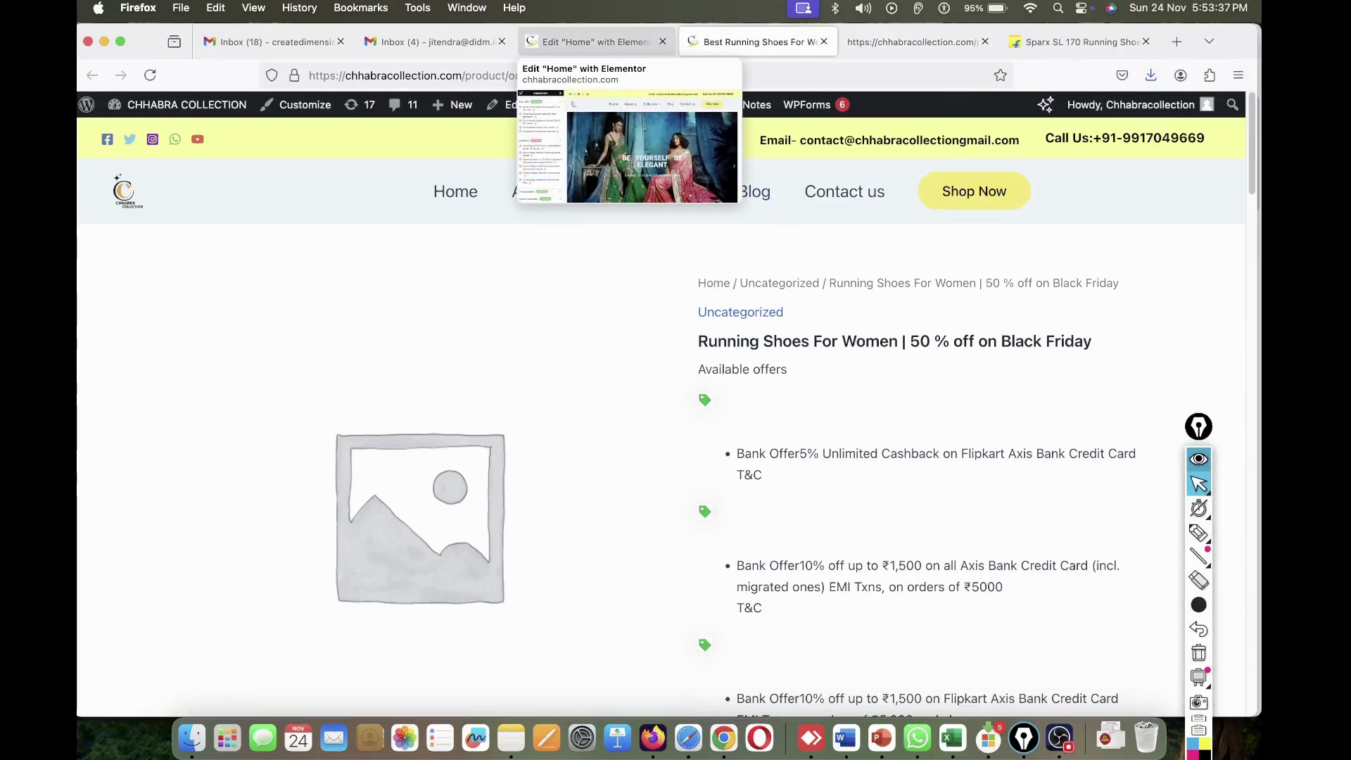
pyautogui.click(908, 41)
pyautogui.click(597, 41)
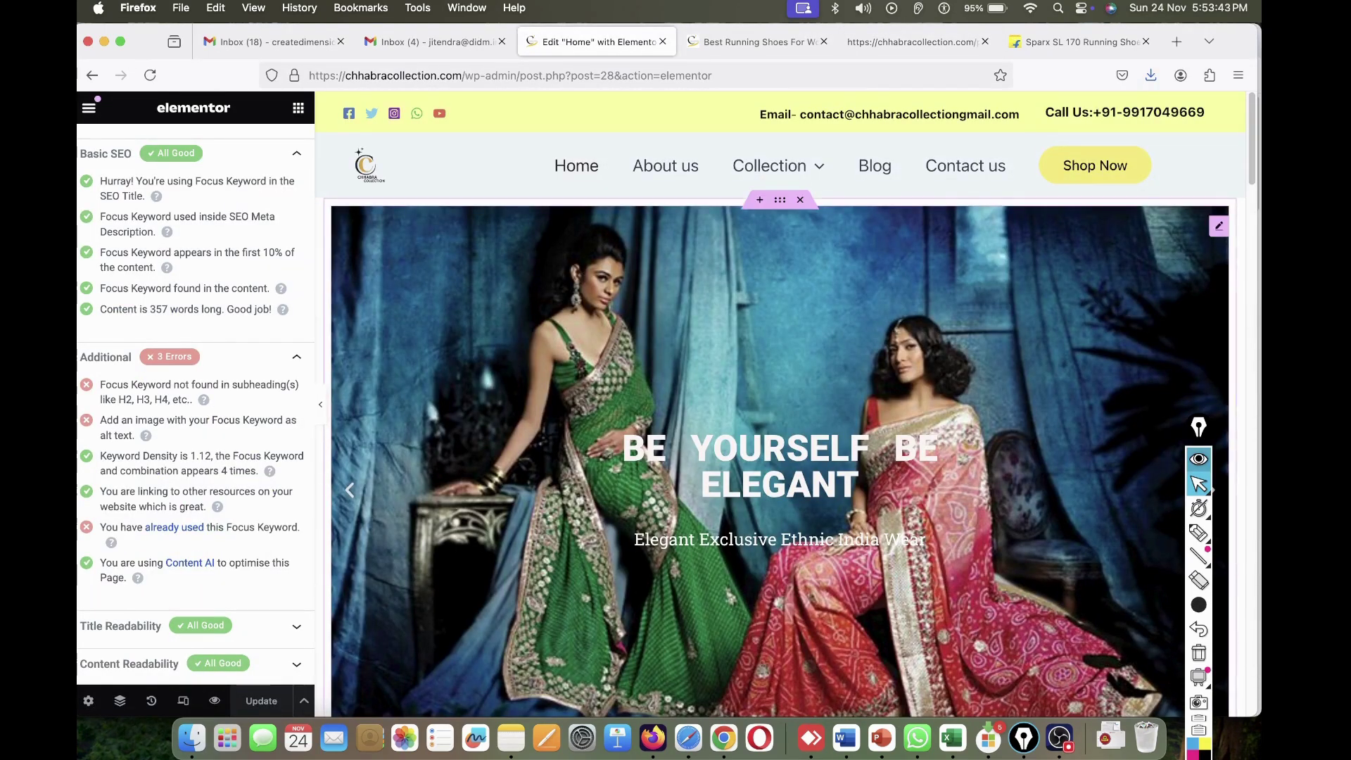
pyautogui.click(1059, 737)
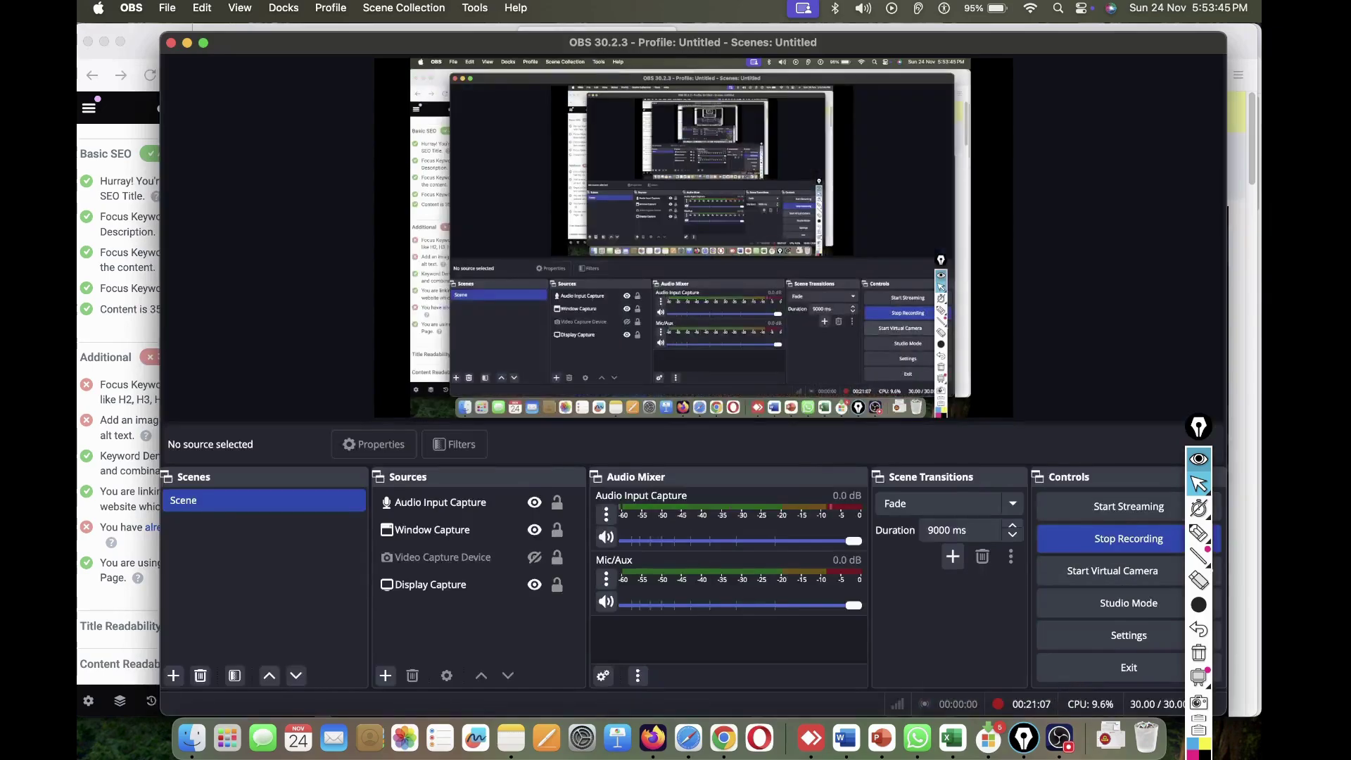